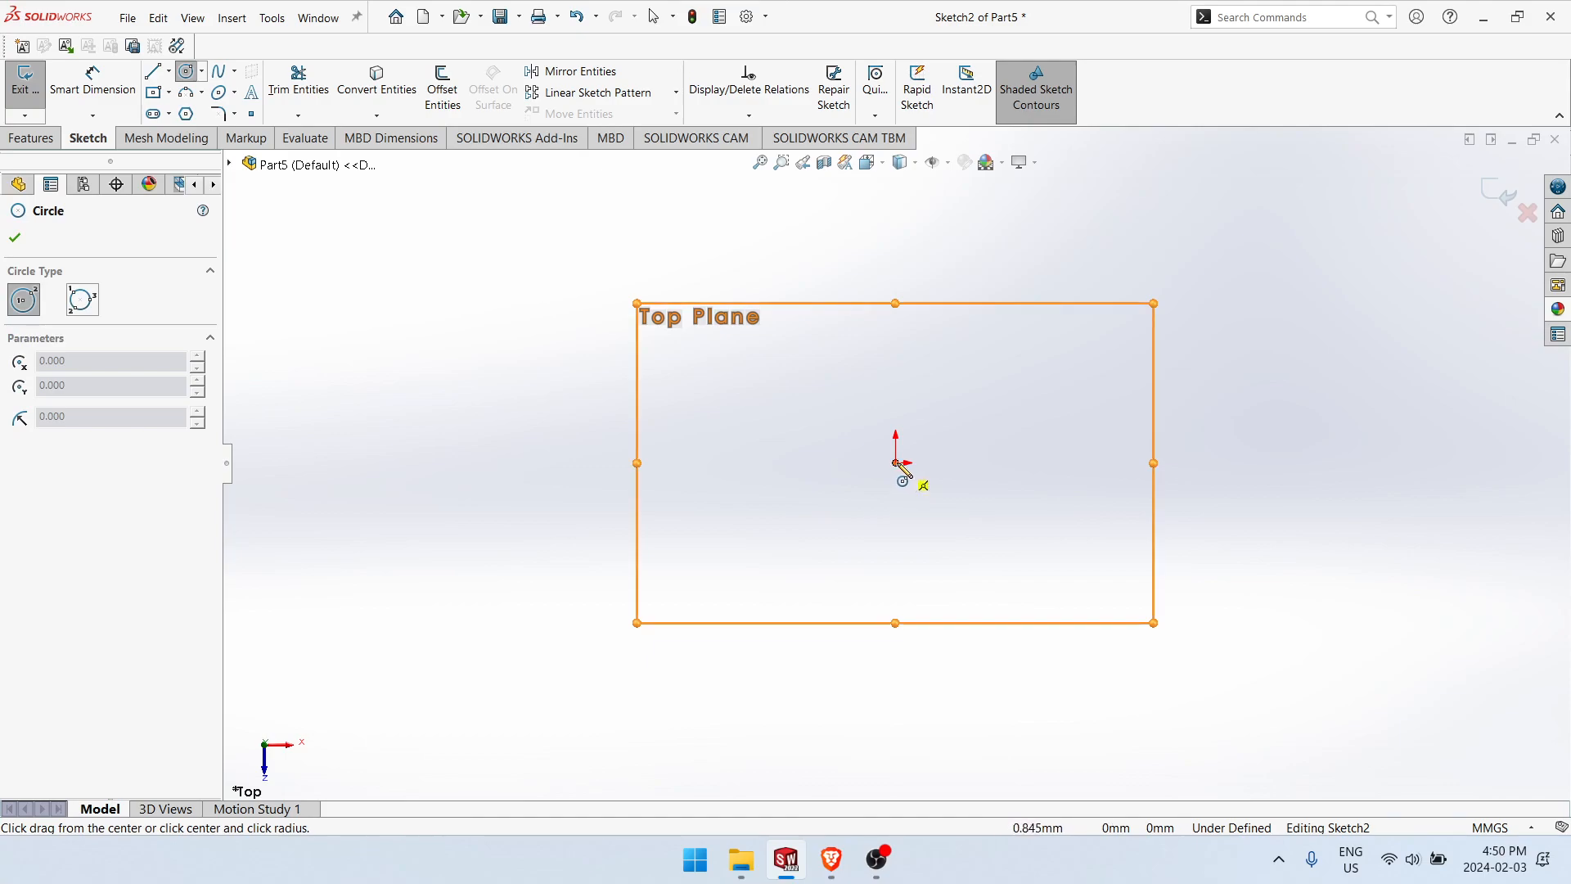
# Step: Sketch a circle centred on the origin and dimension its diameter to 38 mm
pyautogui.click(941, 528)
pyautogui.moveTo(961, 525); pyautogui.dragTo(977, 449, button='right')
pyautogui.click(954, 409)
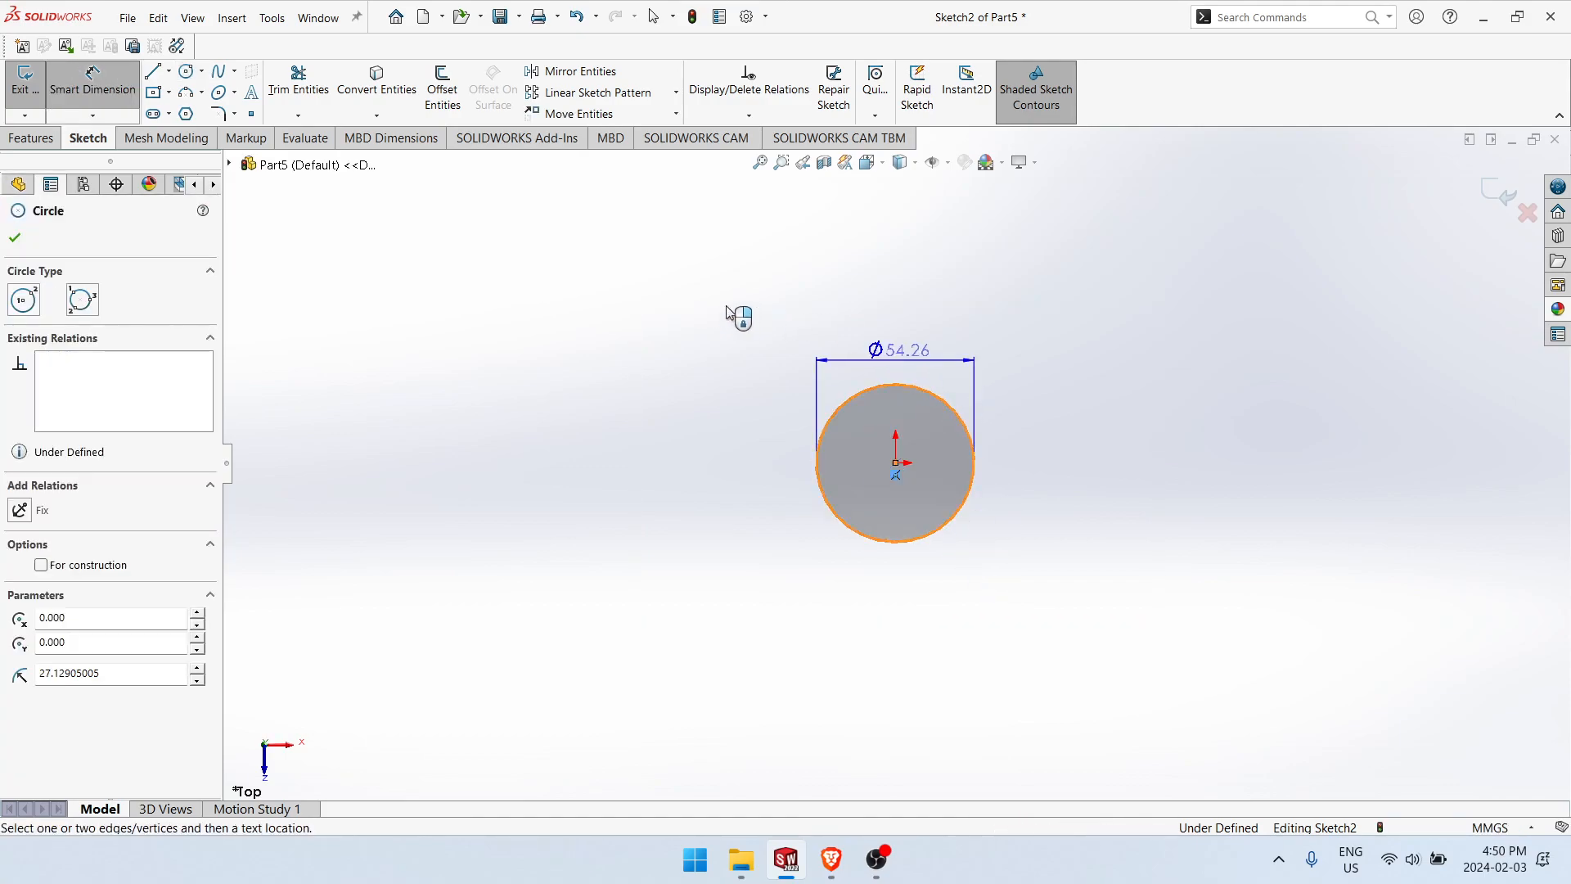
pyautogui.click(714, 309)
pyautogui.write('38')
pyautogui.press('Return')
pyautogui.click(774, 626)
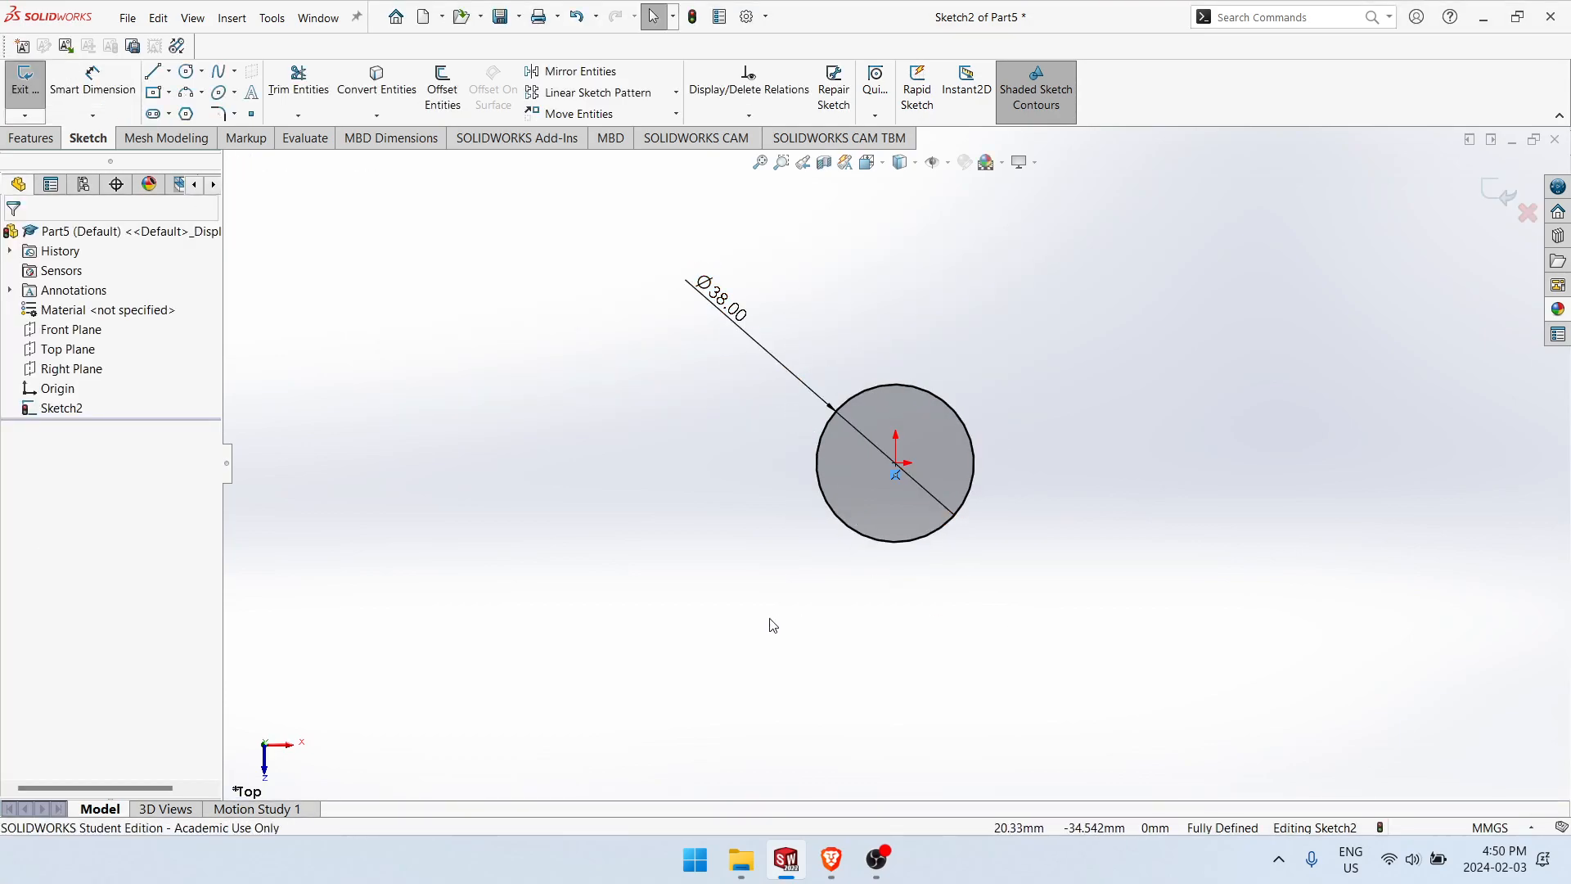
# Step: From the circle's lowest point, sketch a horizontal line about 72 mm long, a tangent corner arc, a vertical line about 20 mm long and an upper arc
pyautogui.press('l')
pyautogui.click(897, 542)
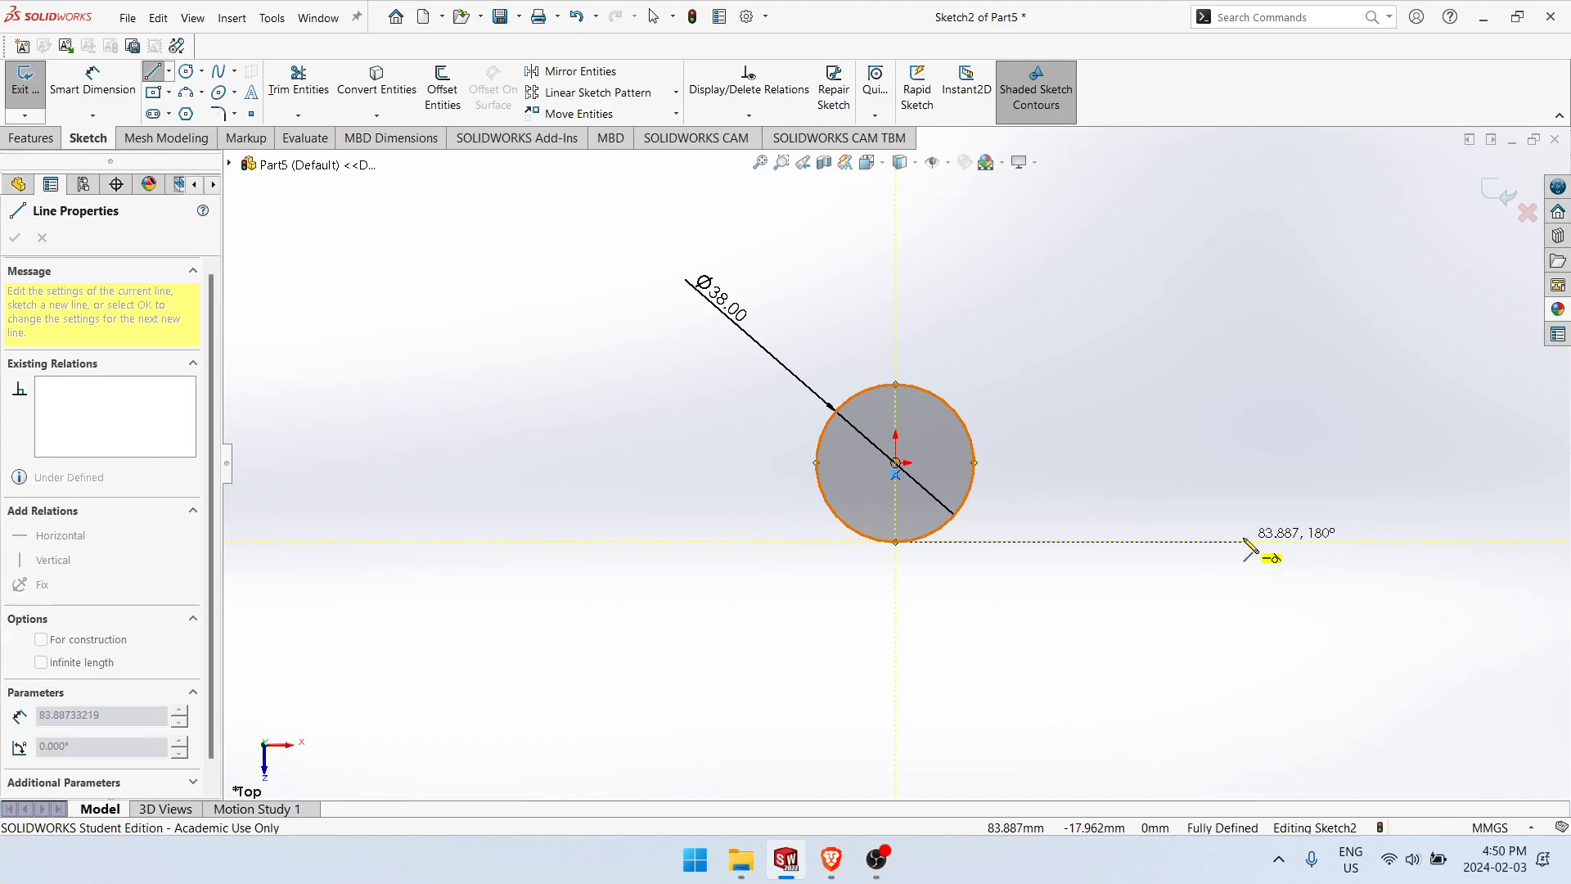
pyautogui.click(1195, 542)
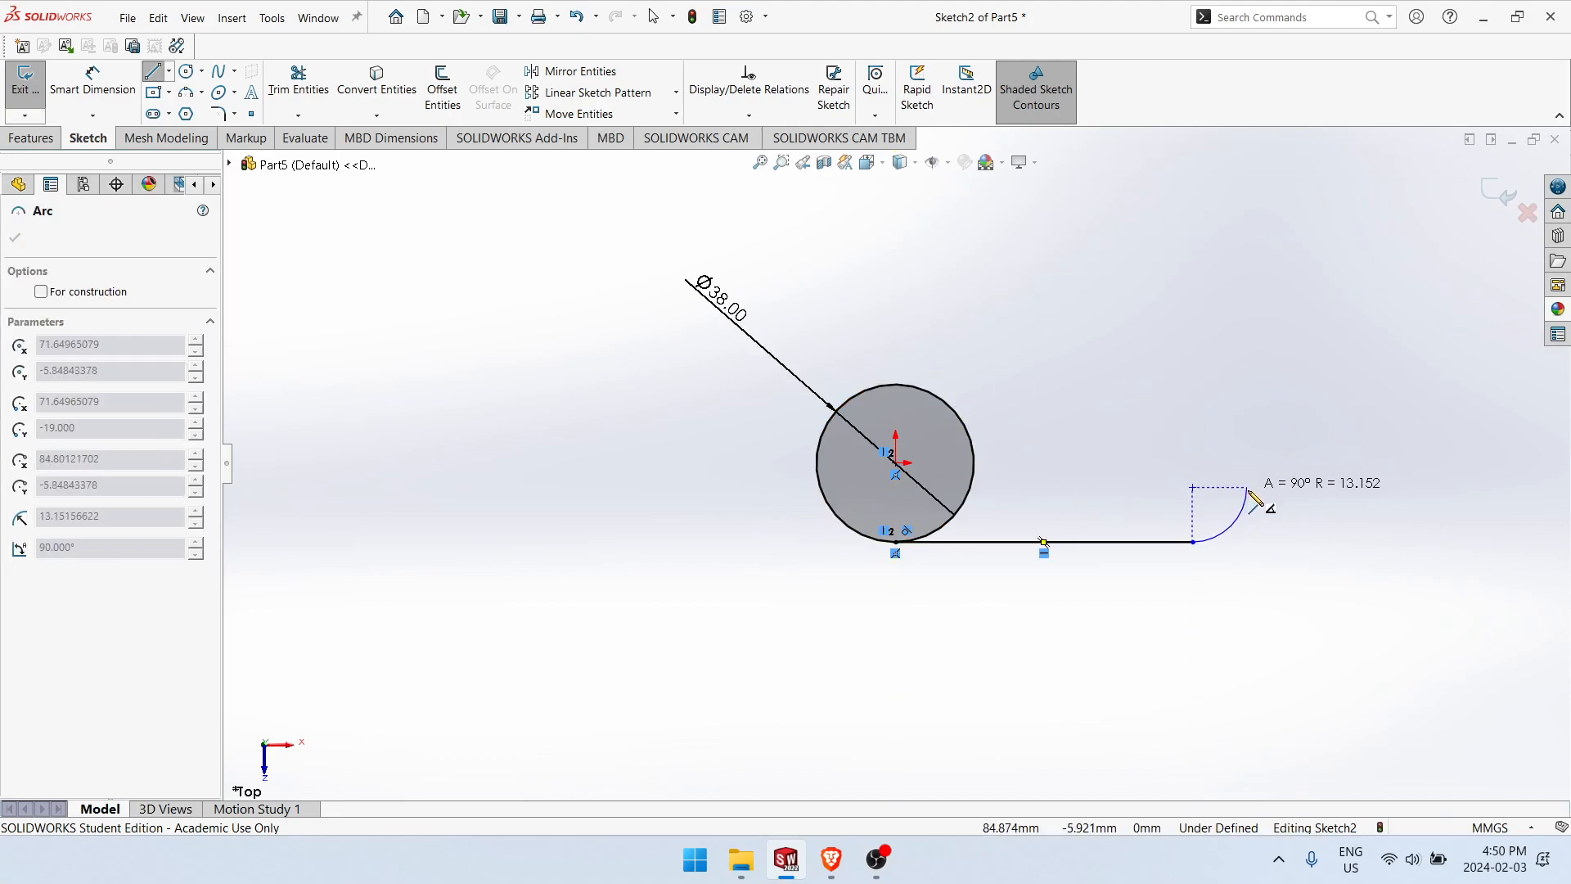
pyautogui.click(1246, 489)
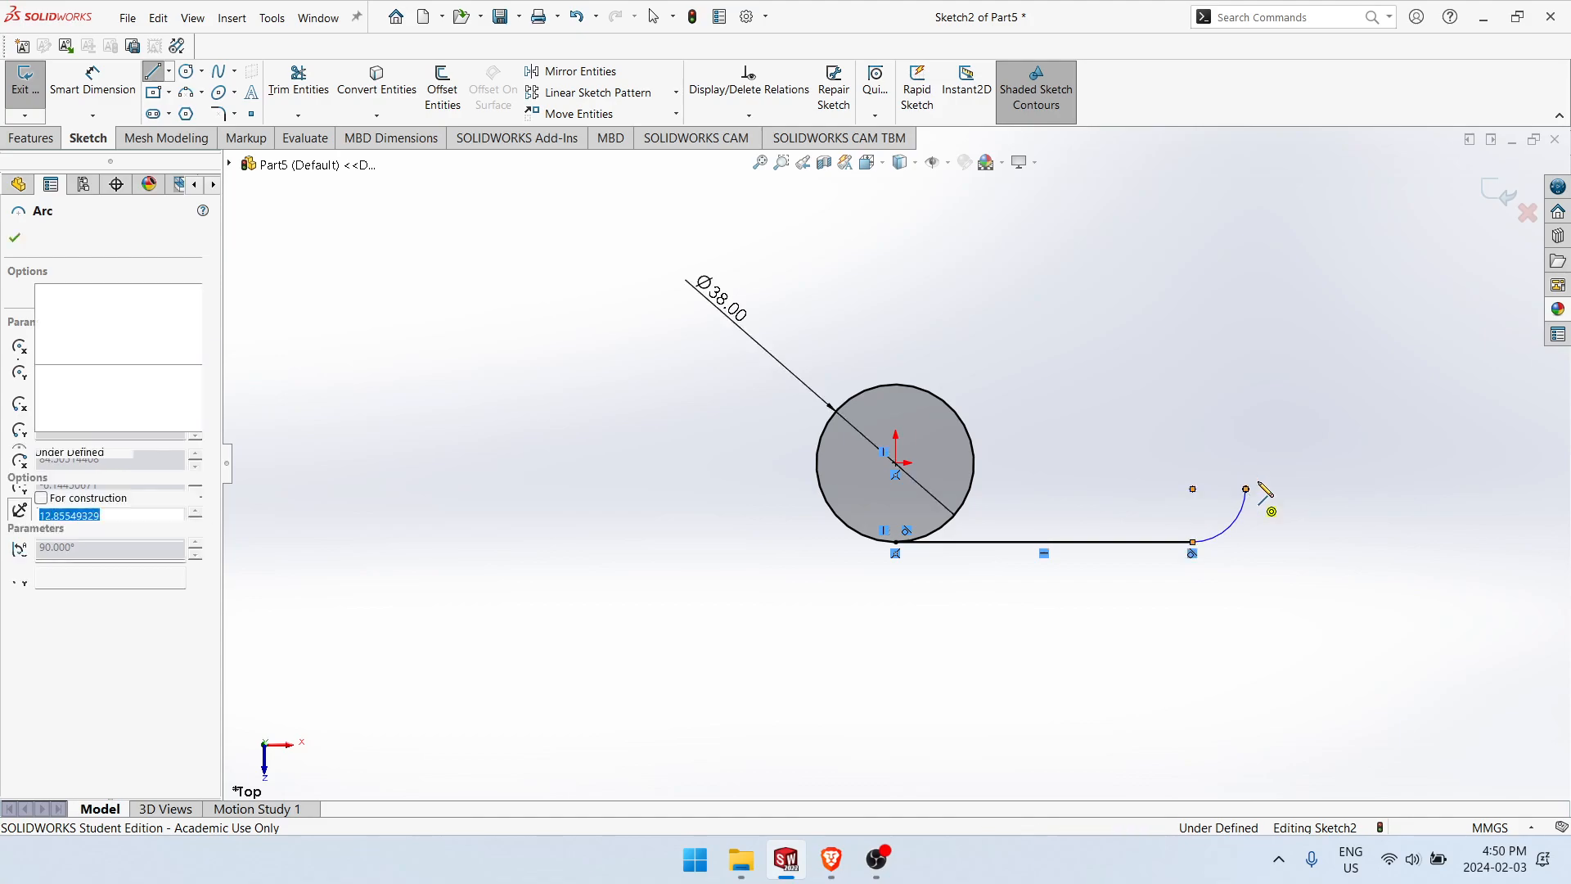
pyautogui.click(1245, 403)
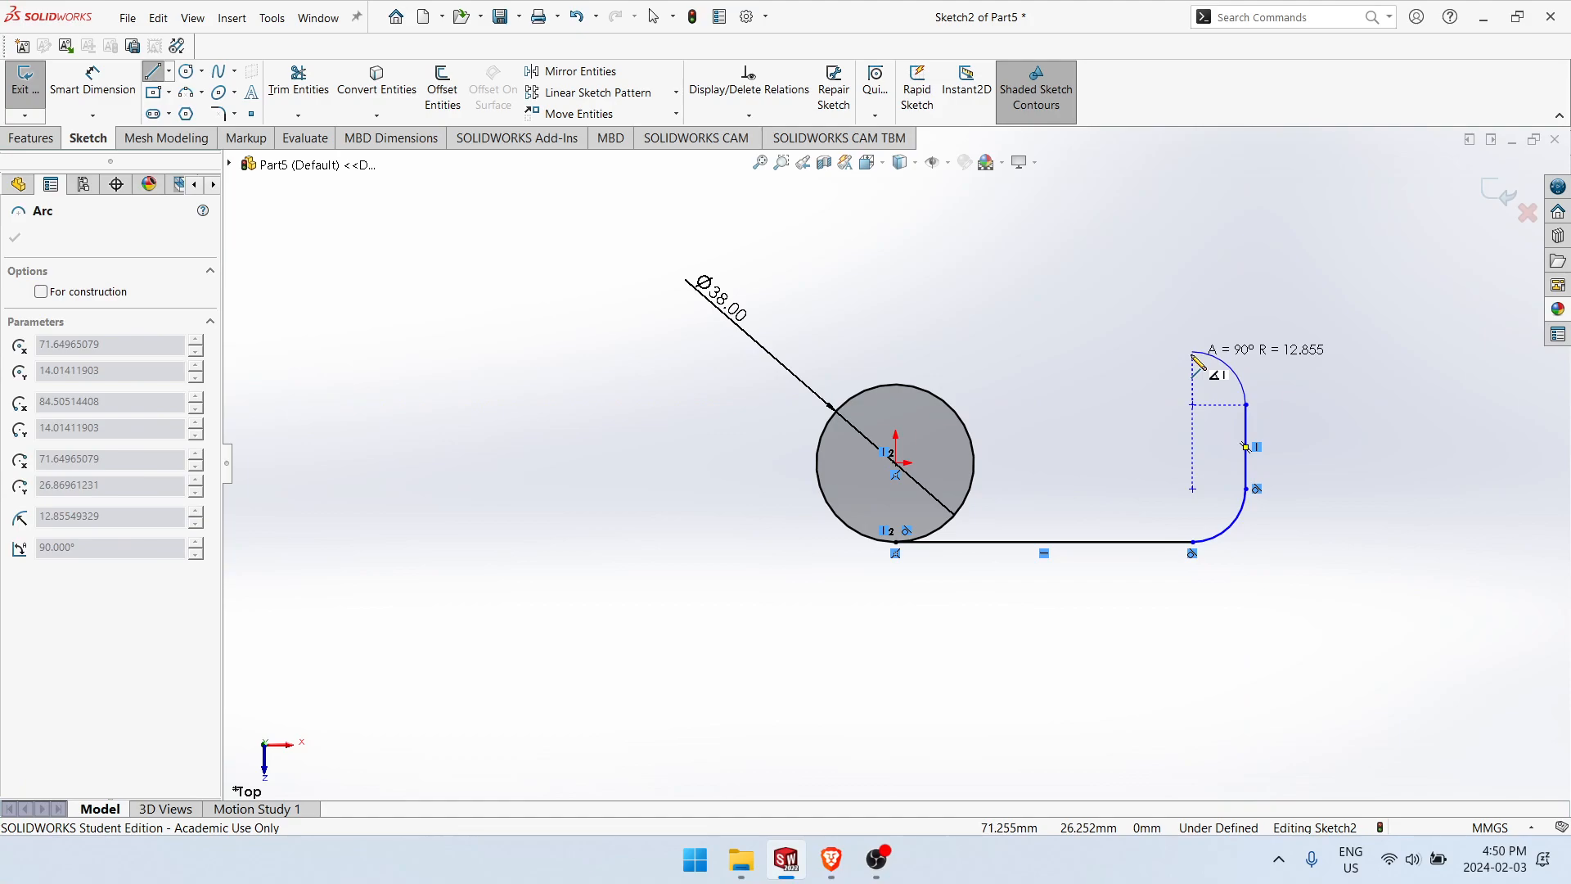
pyautogui.click(1175, 374)
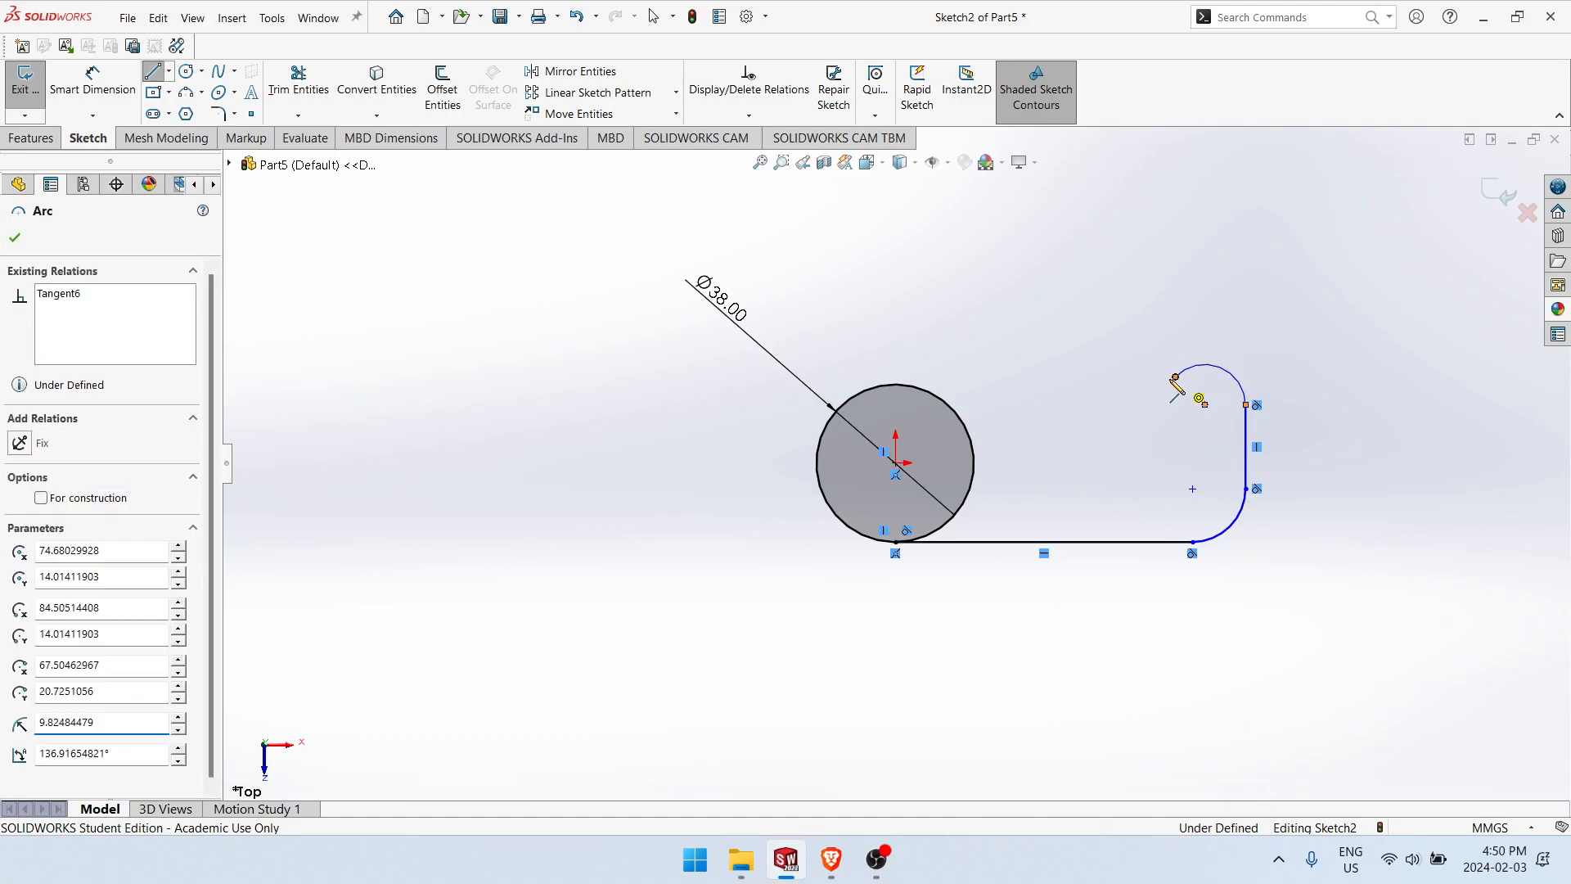
# Step: Continue the outline with a horizontal line about 23 mm, a tangent arc, a vertical line, a sloped top about 21 mm, and a line back to the circle
pyautogui.click(1081, 378)
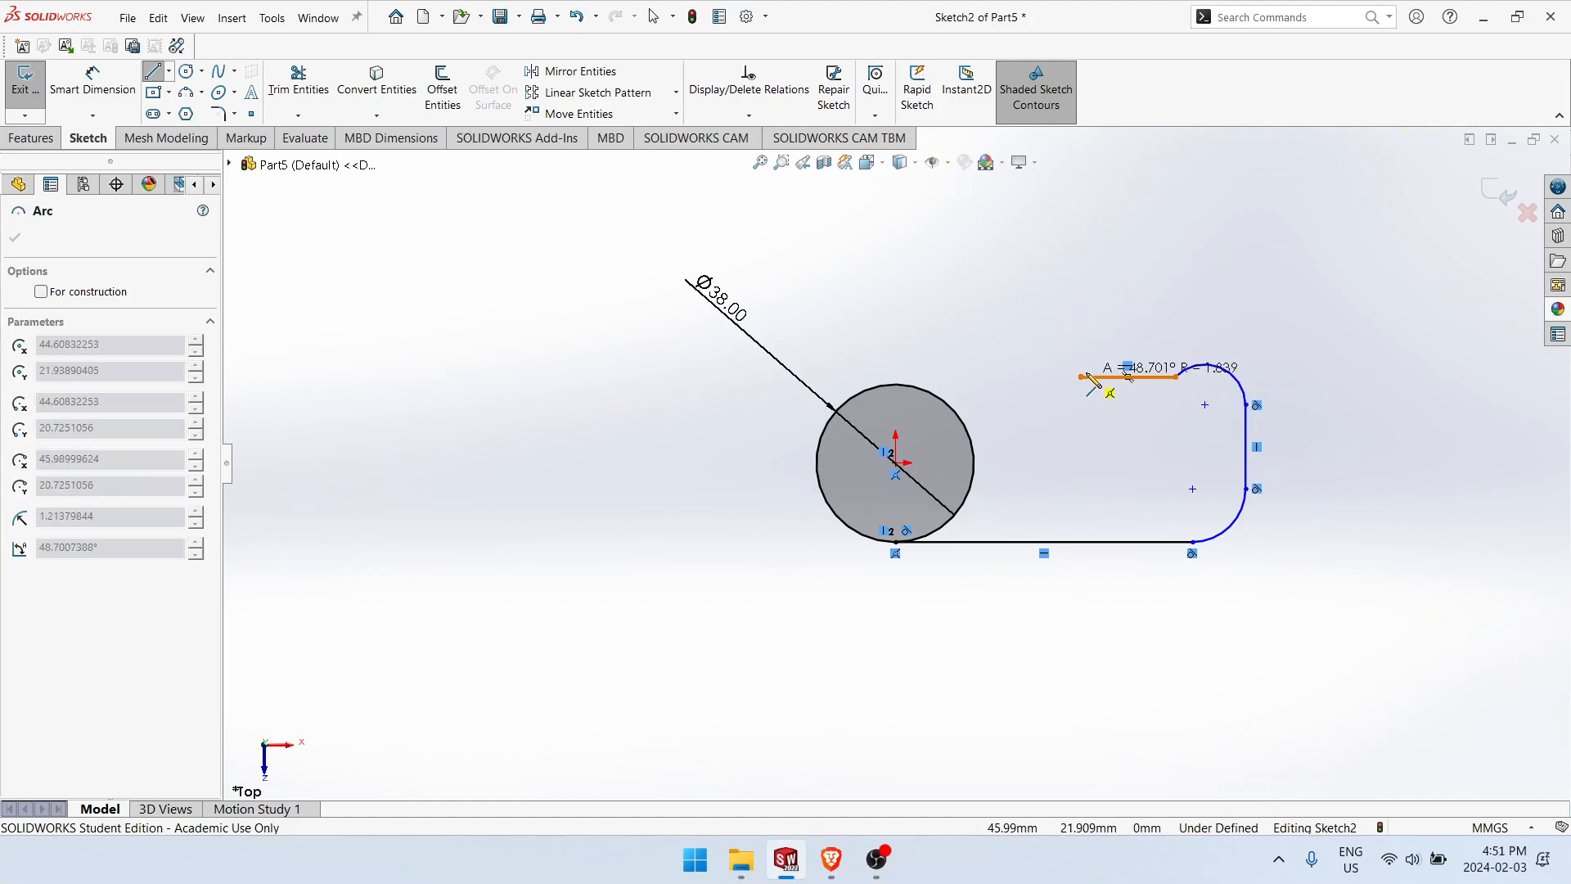
pyautogui.click(1045, 342)
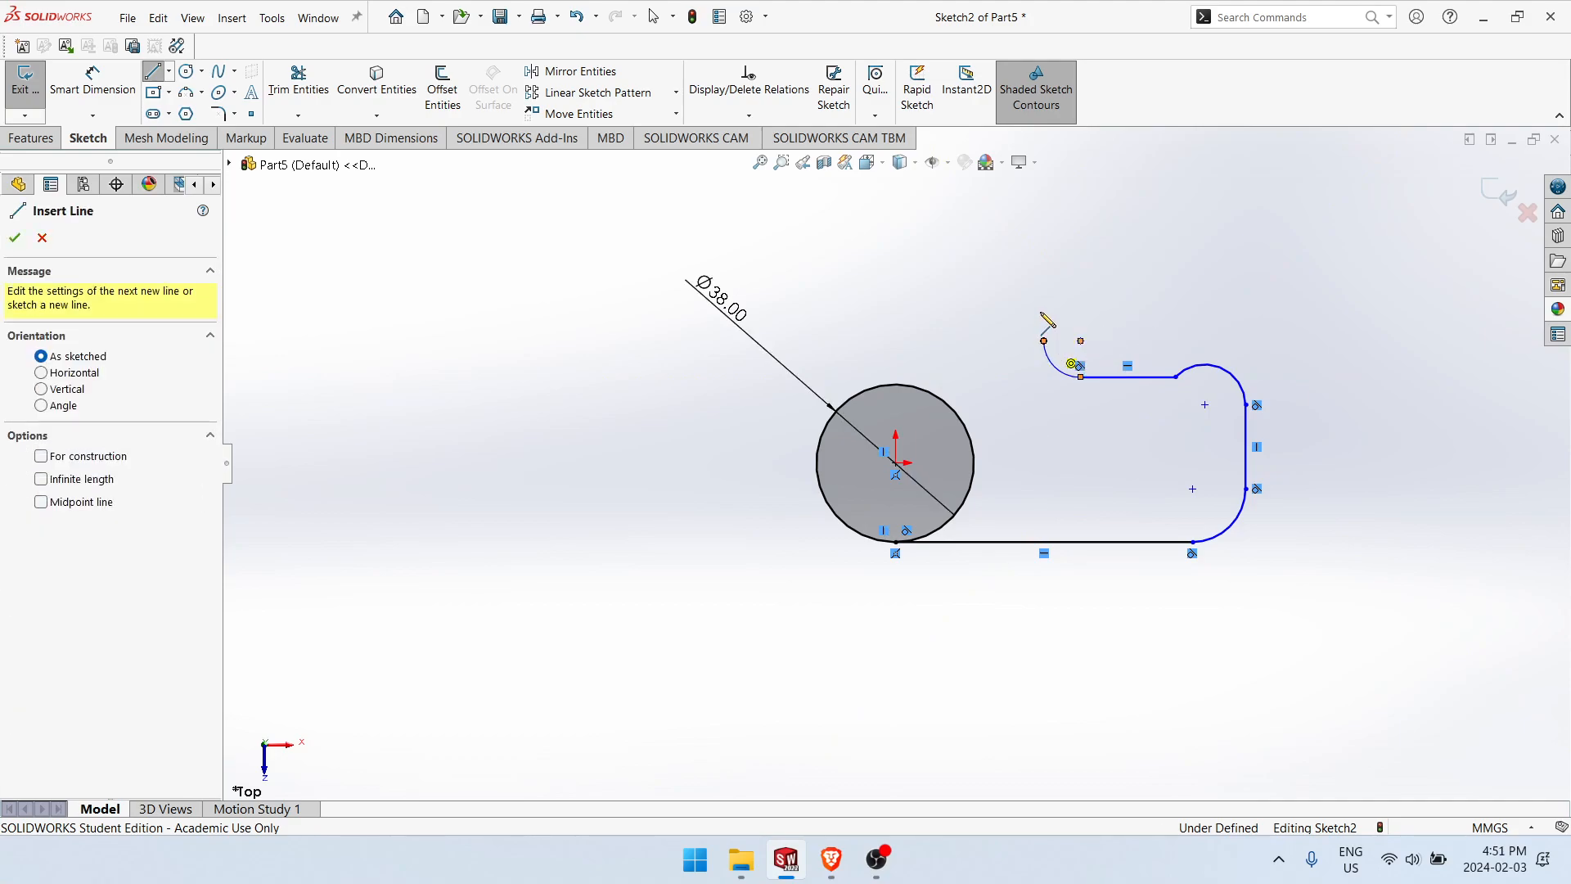
pyautogui.click(959, 248)
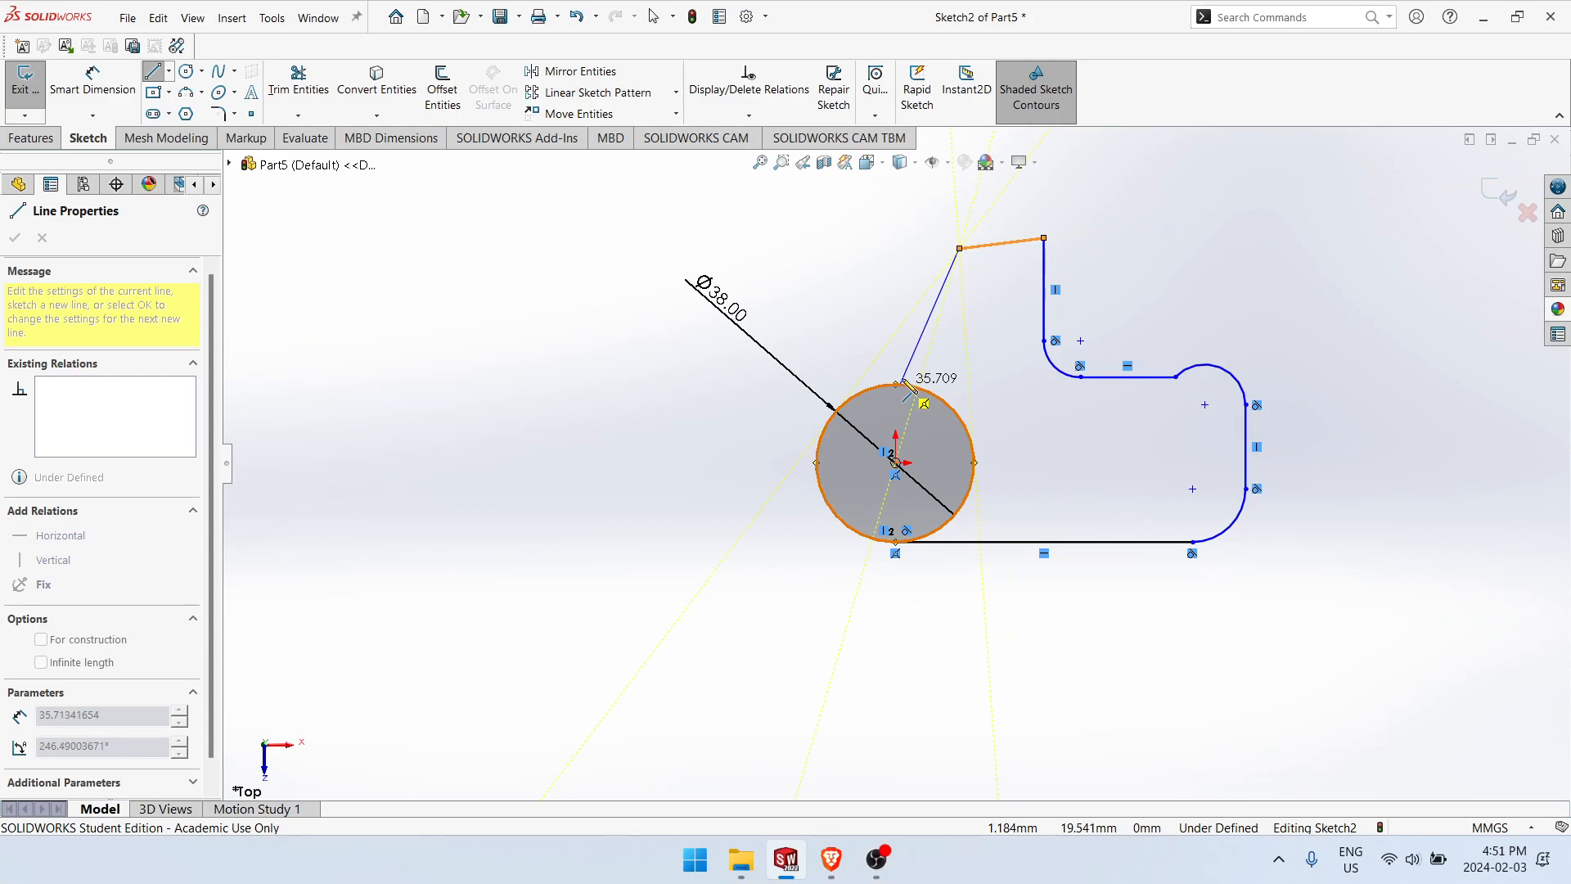
pyautogui.click(908, 381)
pyautogui.press('Escape')
pyautogui.press('Escape')
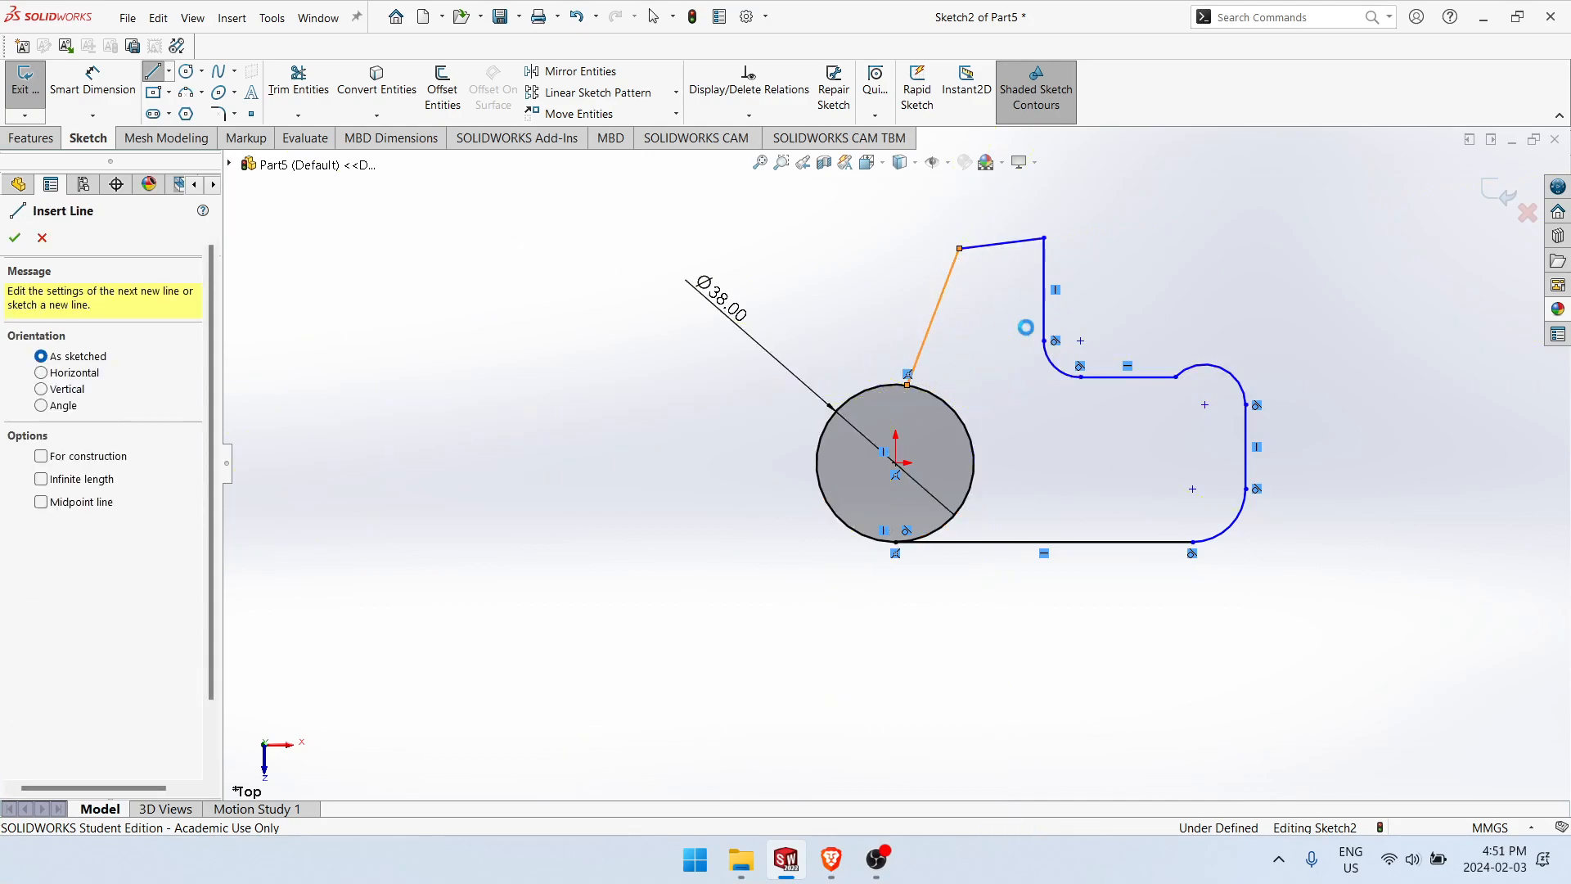
# Step: Sketch two small circles, about 8 mm in diameter, at the centres of the two outer corner arcs
pyautogui.scroll(-1, 1268, 435)
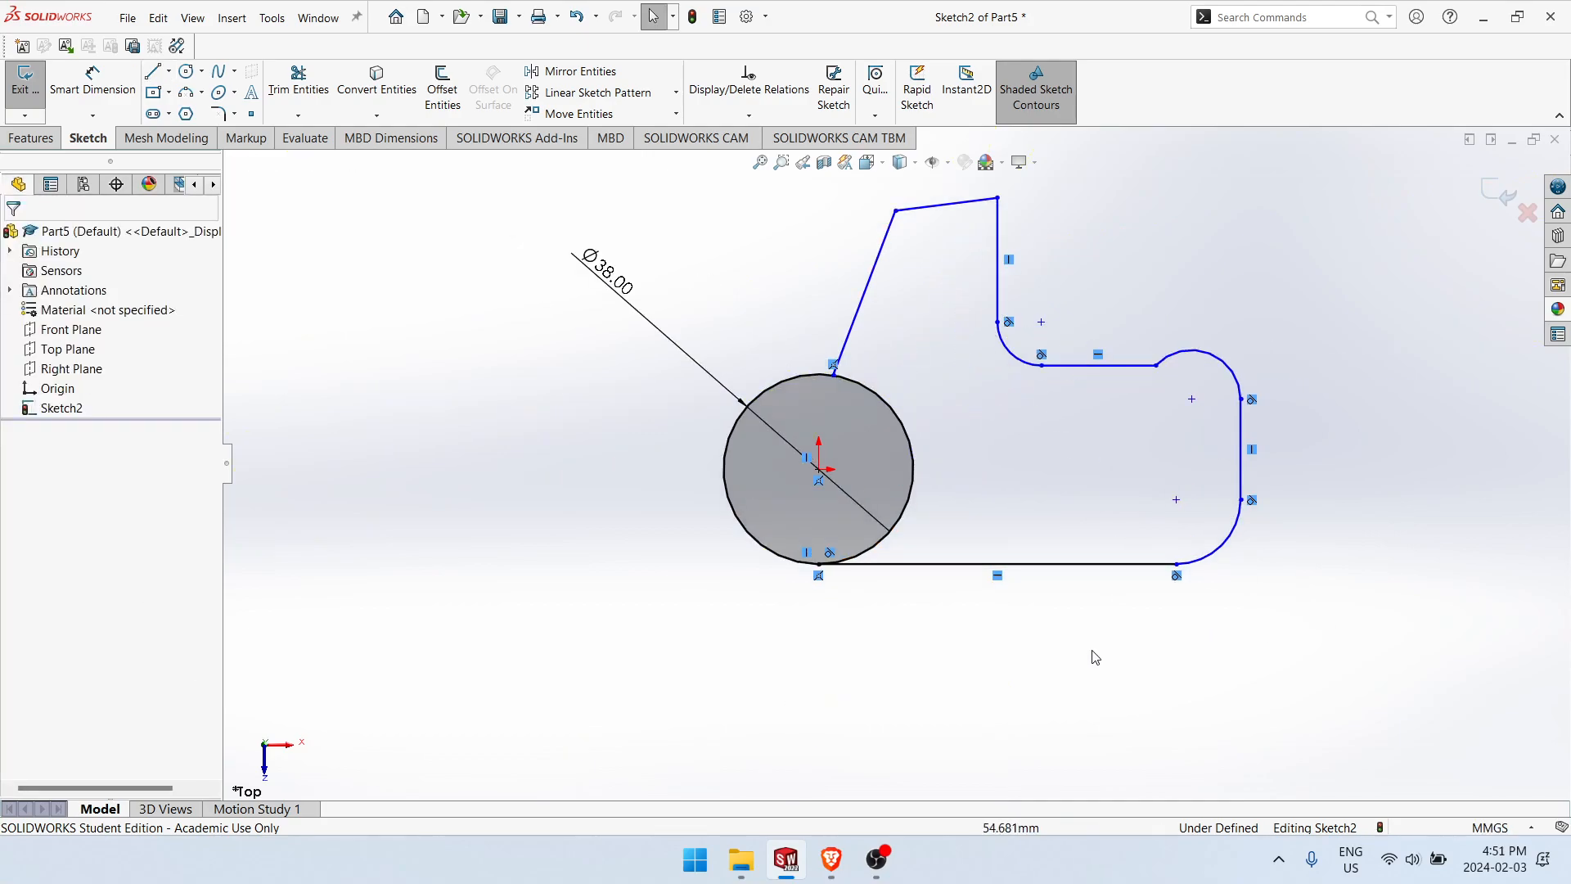
pyautogui.moveTo(916, 566); pyautogui.dragTo(1210, 532, button='right')
pyautogui.click(1191, 399)
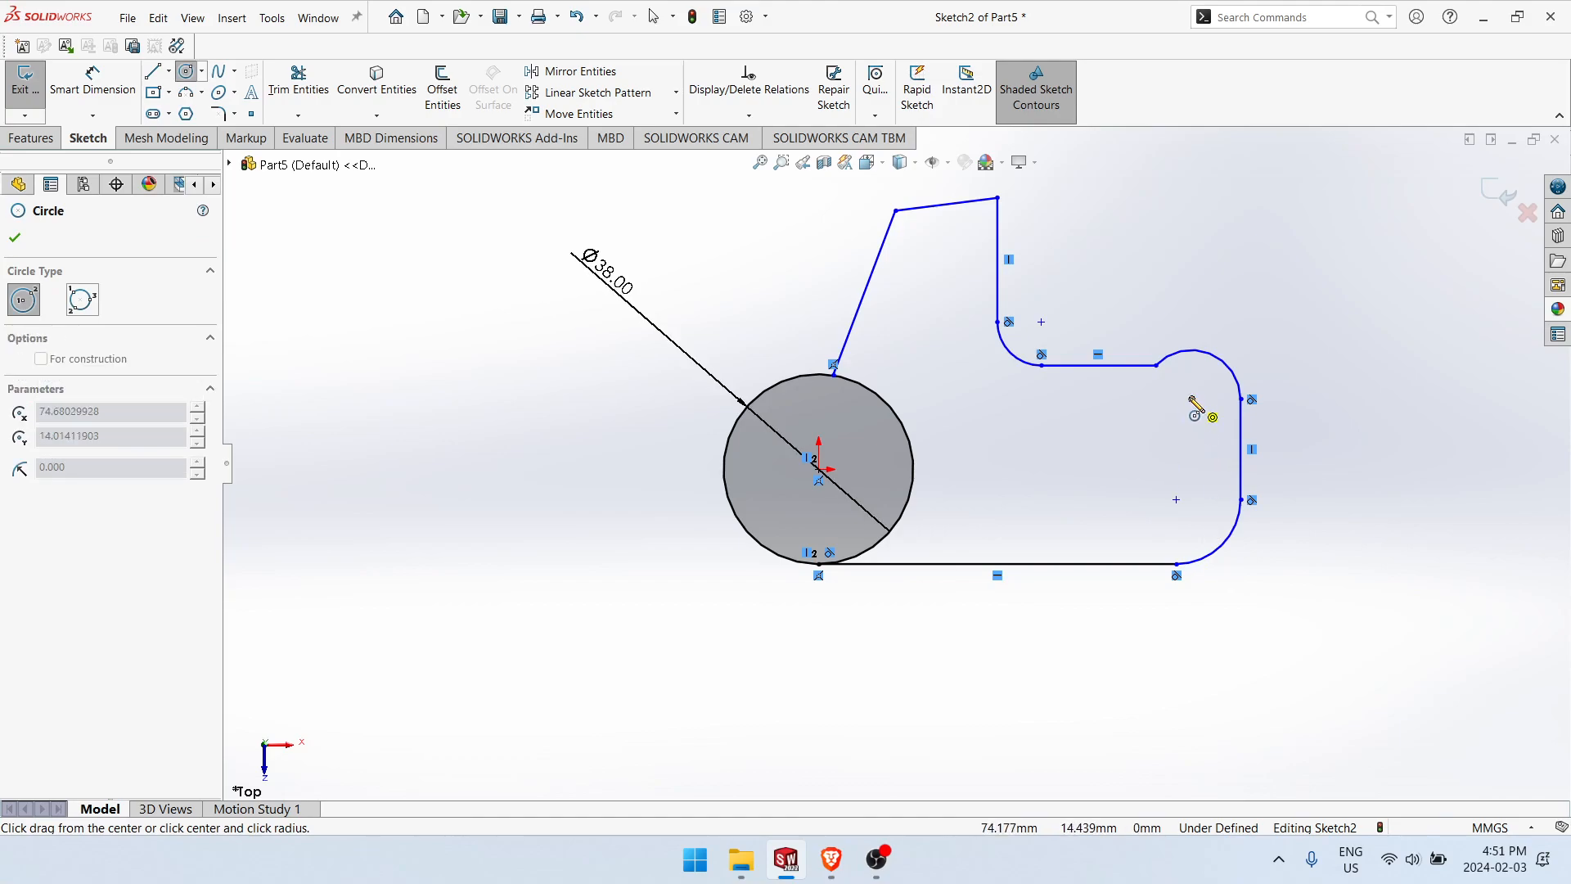
pyautogui.click(1208, 412)
pyautogui.click(1175, 499)
pyautogui.click(1190, 511)
# Step: Dimension the upper small circle's diameter to 9 mm
pyautogui.moveTo(1259, 608); pyautogui.dragTo(1272, 499, button='right')
pyautogui.click(1214, 400)
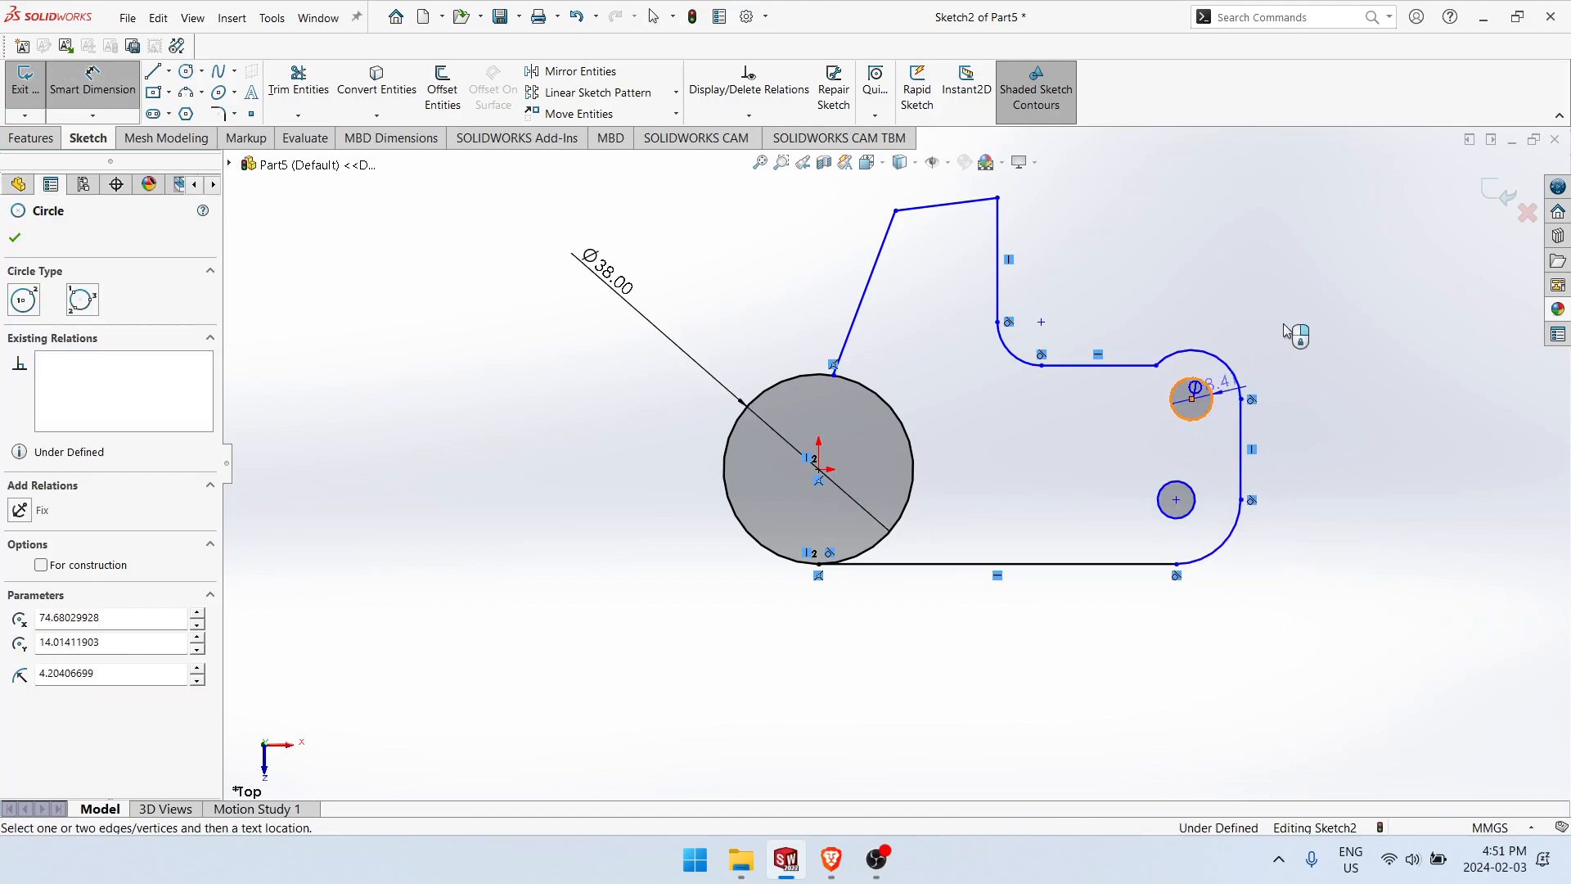
pyautogui.click(1291, 321)
pyautogui.write('9')
pyautogui.press('Return')
# Step: Add an Equal relation between the two small hole circles
pyautogui.scroll(-1, 1333, 340)
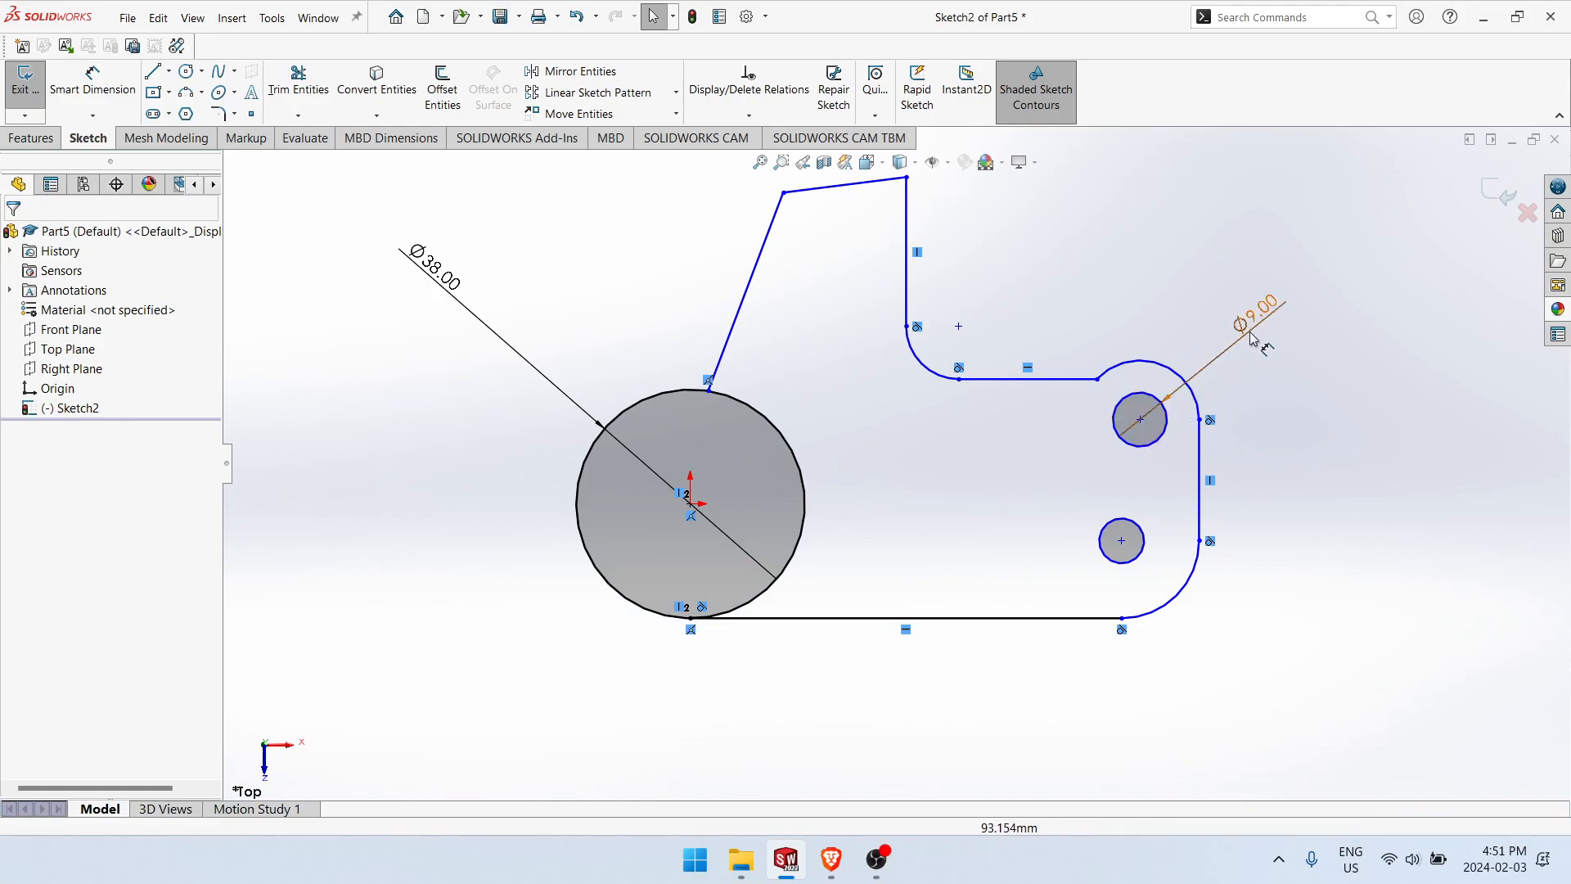
pyautogui.click(1166, 419)
pyautogui.keyDown('ctrl'); pyautogui.click(1142, 537); pyautogui.keyUp('ctrl')
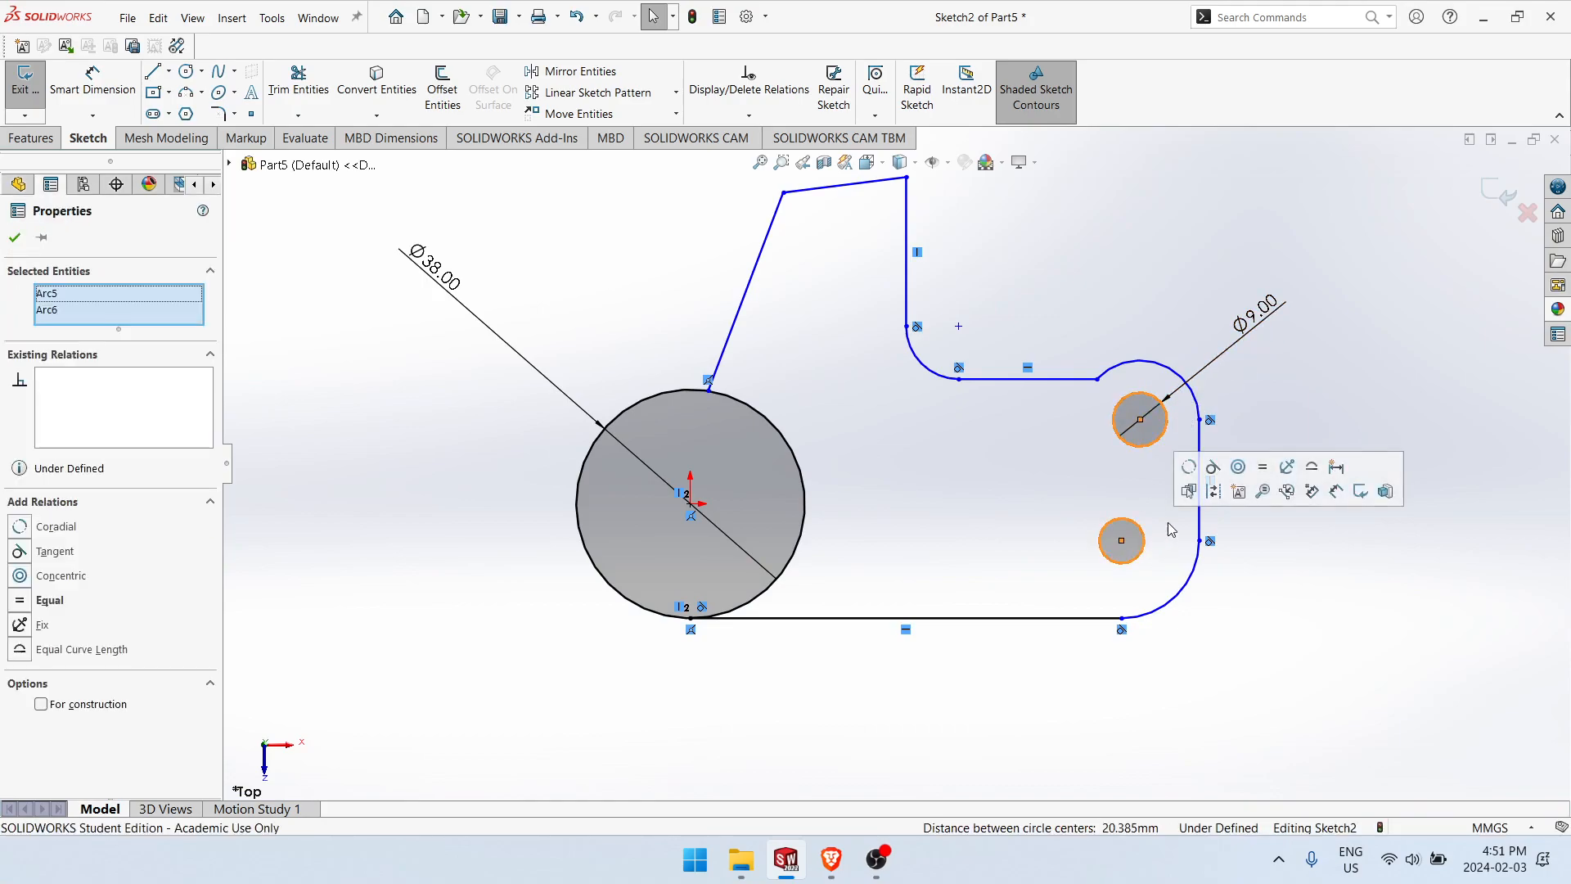
pyautogui.click(1259, 466)
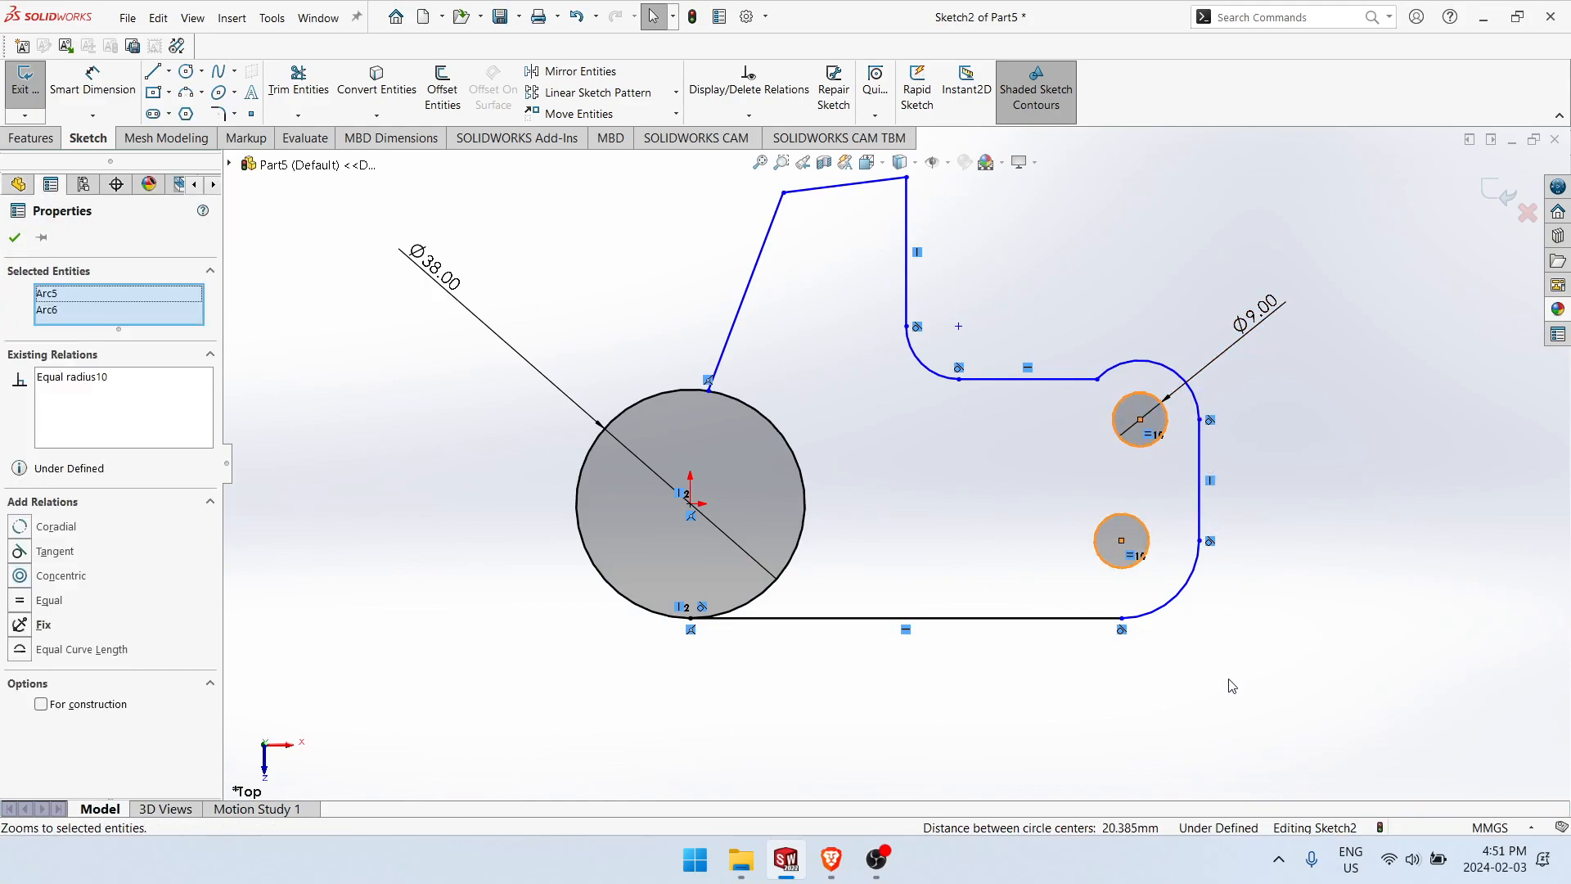
pyautogui.click(1219, 700)
# Step: Dimension the radius of the lower outer corner arc to 9 mm
pyautogui.moveTo(1288, 685); pyautogui.dragTo(1235, 624, button='right')
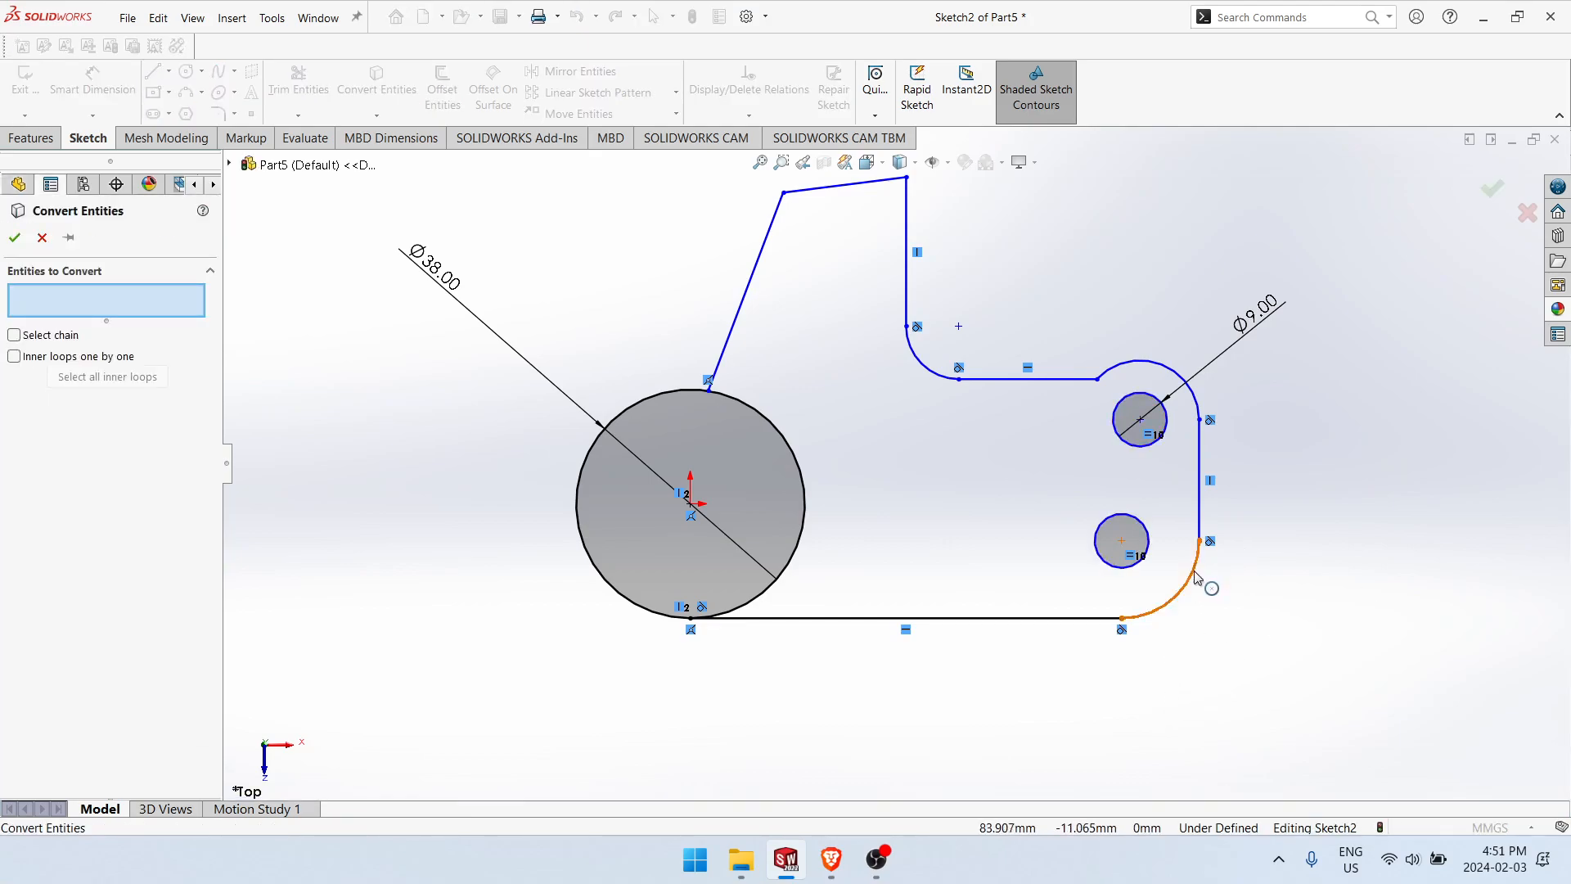
pyautogui.press('Escape')
pyautogui.moveTo(1256, 695); pyautogui.dragTo(1242, 634, button='right')
pyautogui.click(1199, 577)
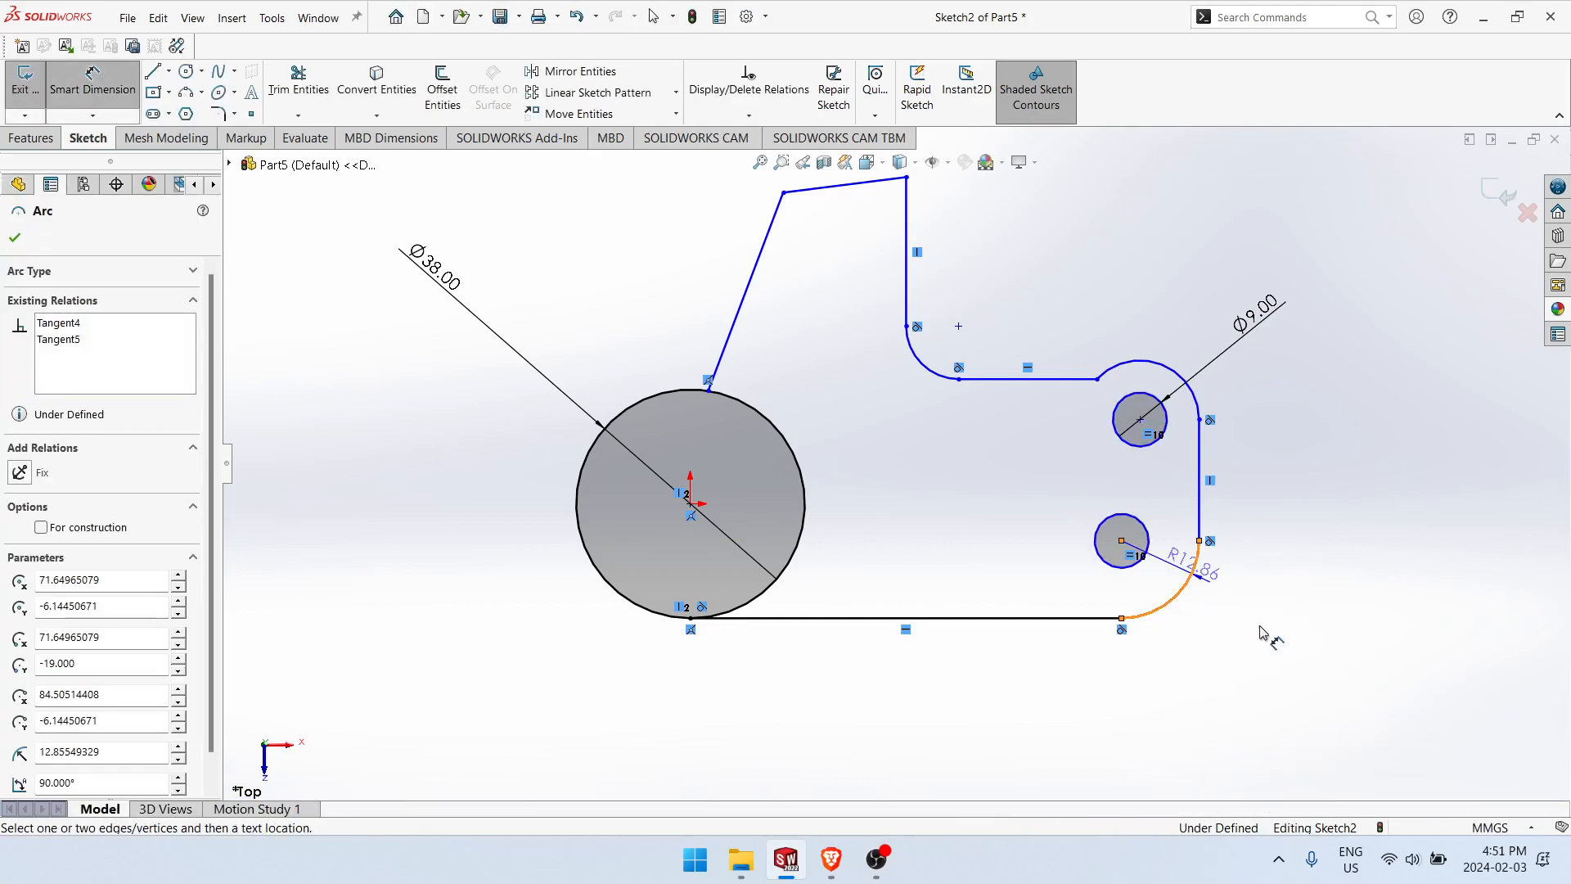
pyautogui.click(1263, 635)
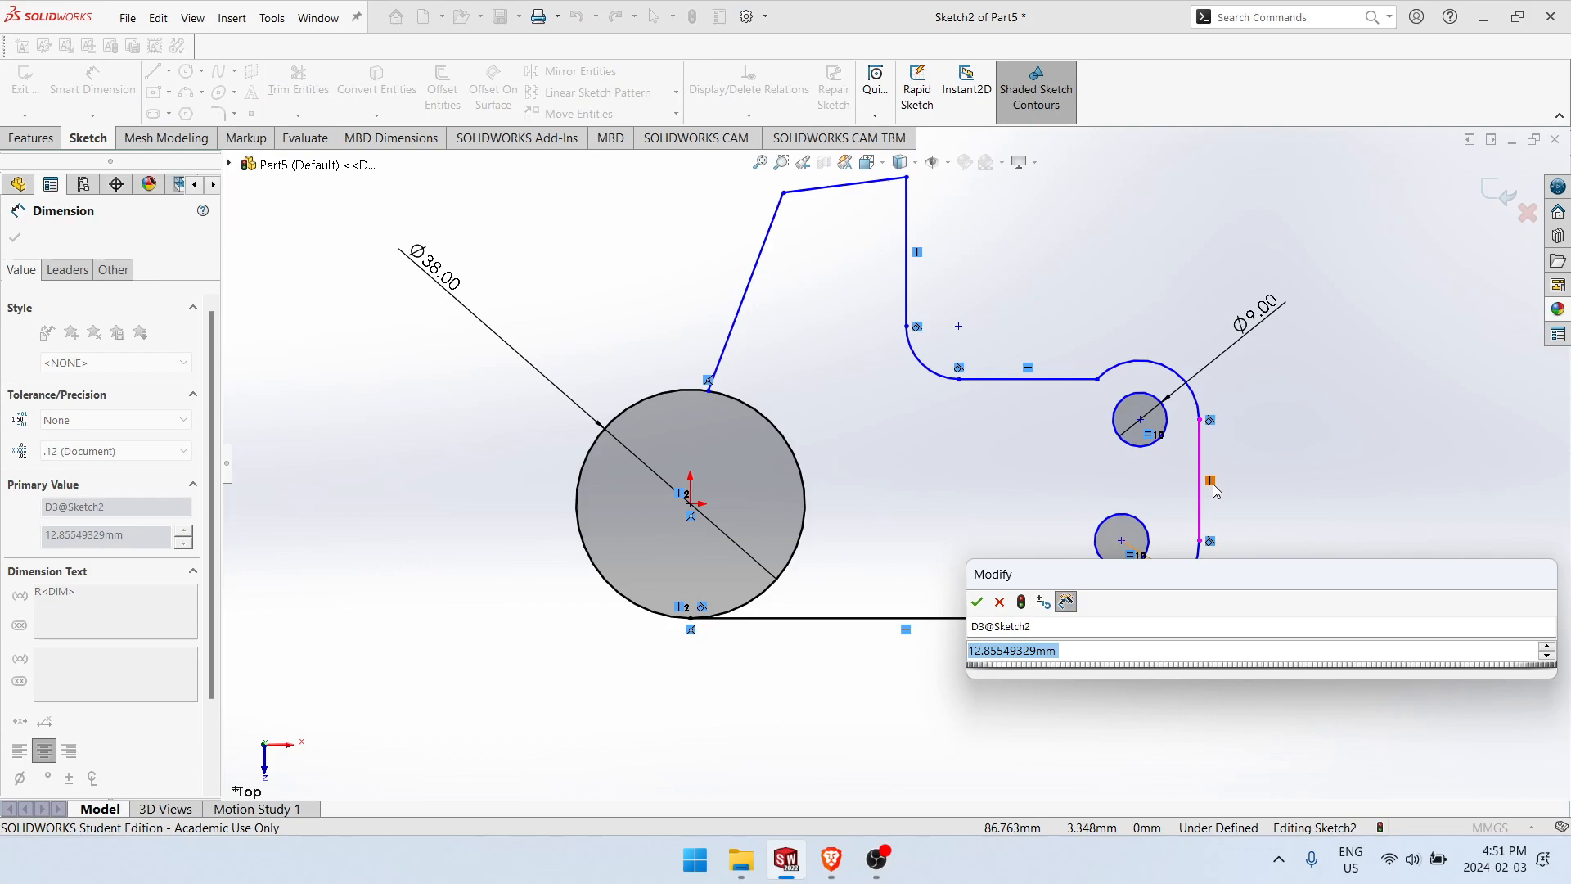
pyautogui.write('9')
pyautogui.press('Return')
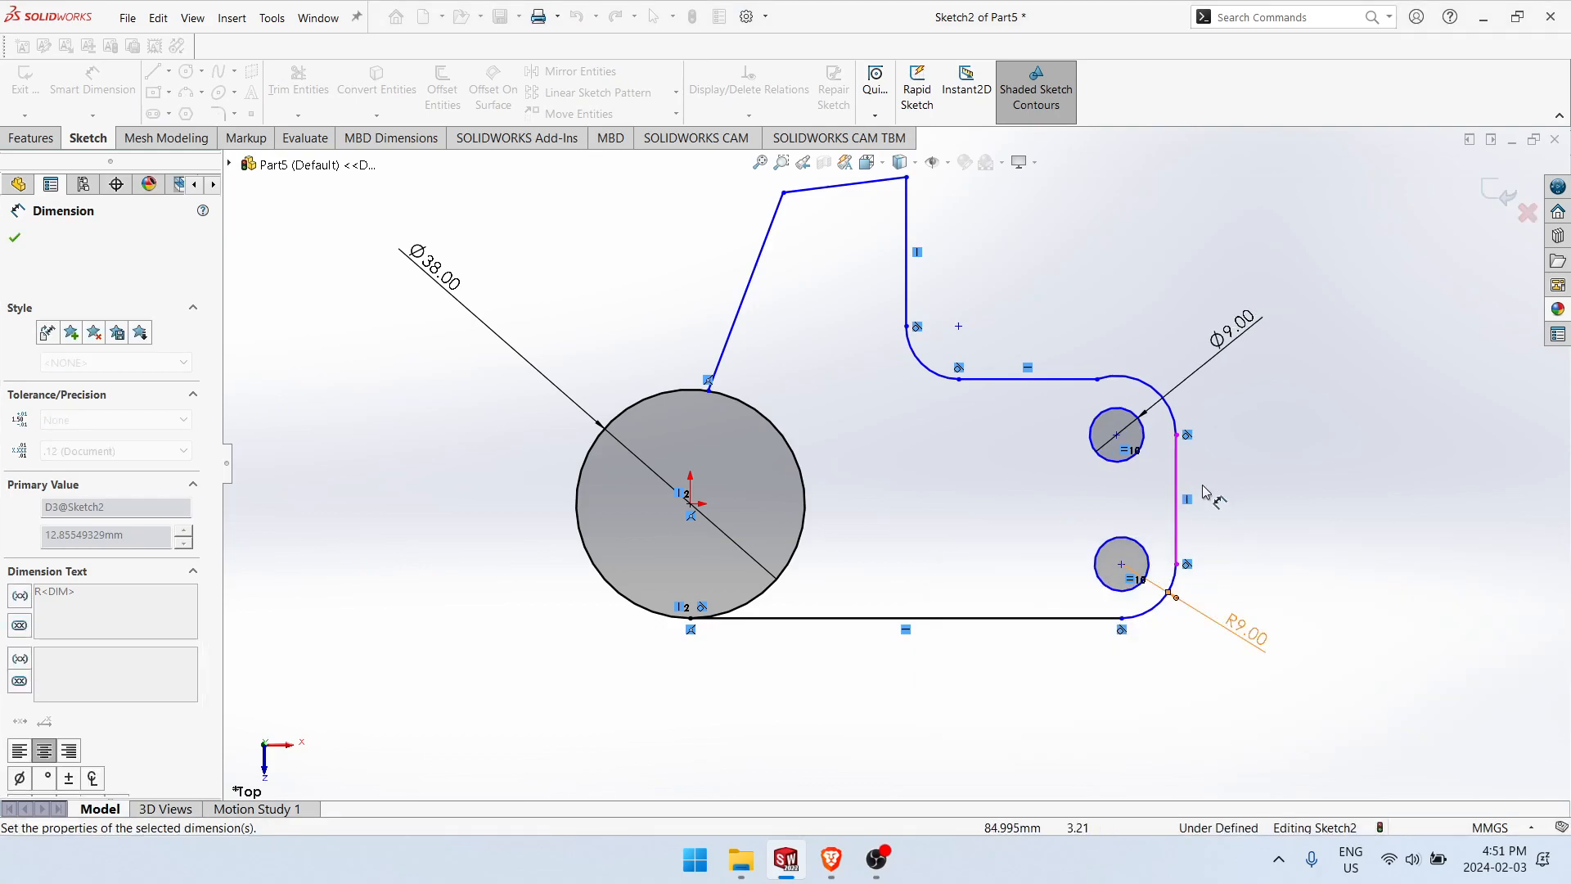
# Step: Make the upper outer arc equal to the lower corner arc and move its free endpoint slightly lower along the bulge
pyautogui.press('Escape')
pyautogui.click(1155, 399)
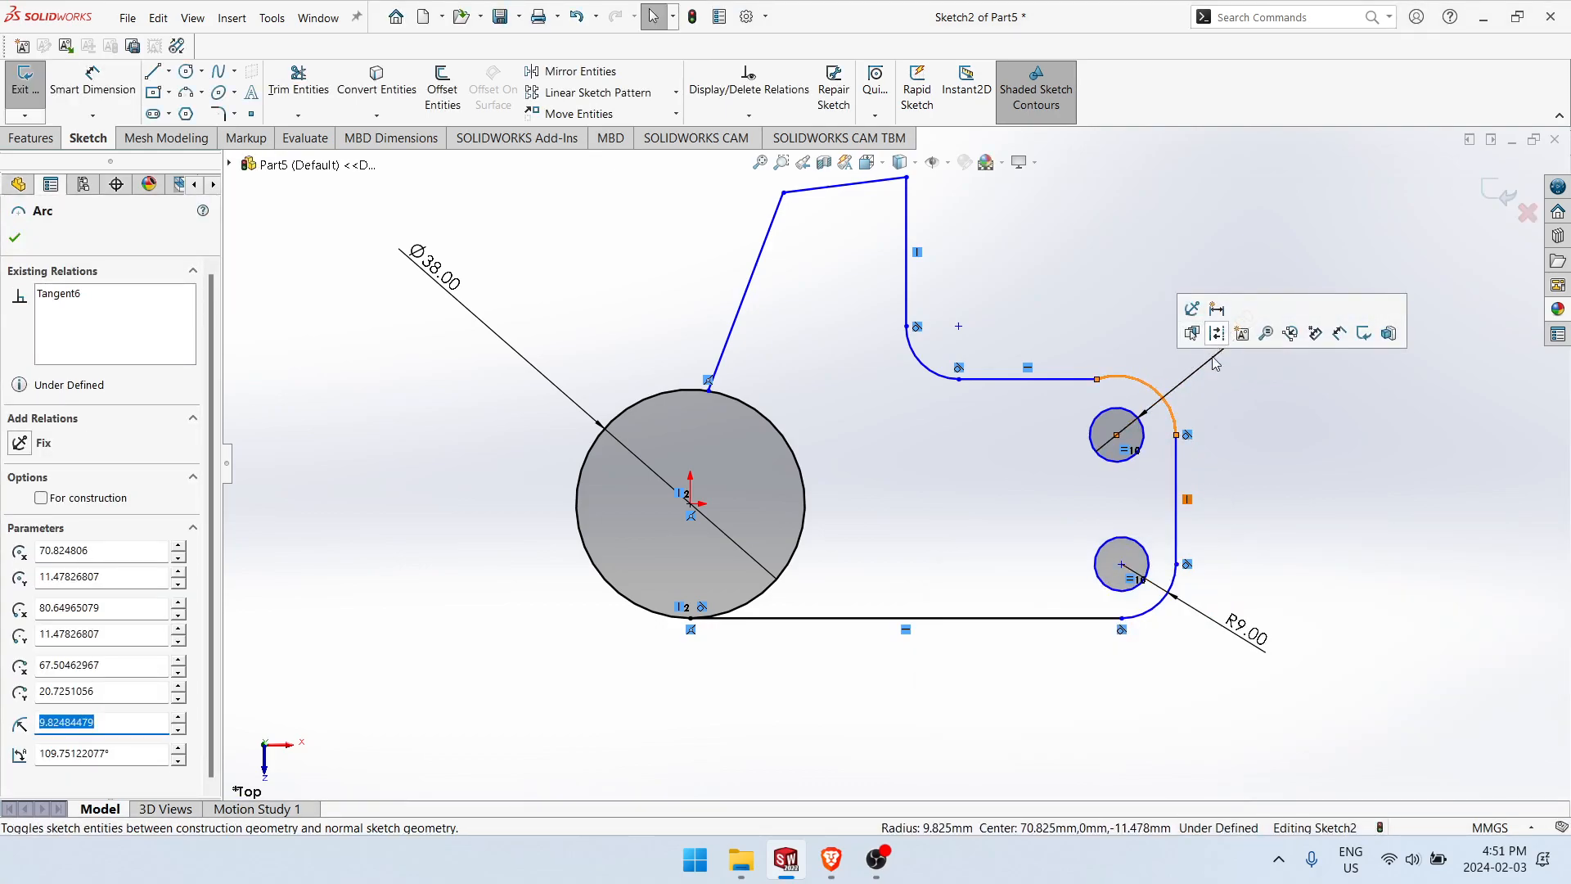
pyautogui.keyDown('ctrl'); pyautogui.click(1154, 610); pyautogui.keyUp('ctrl')
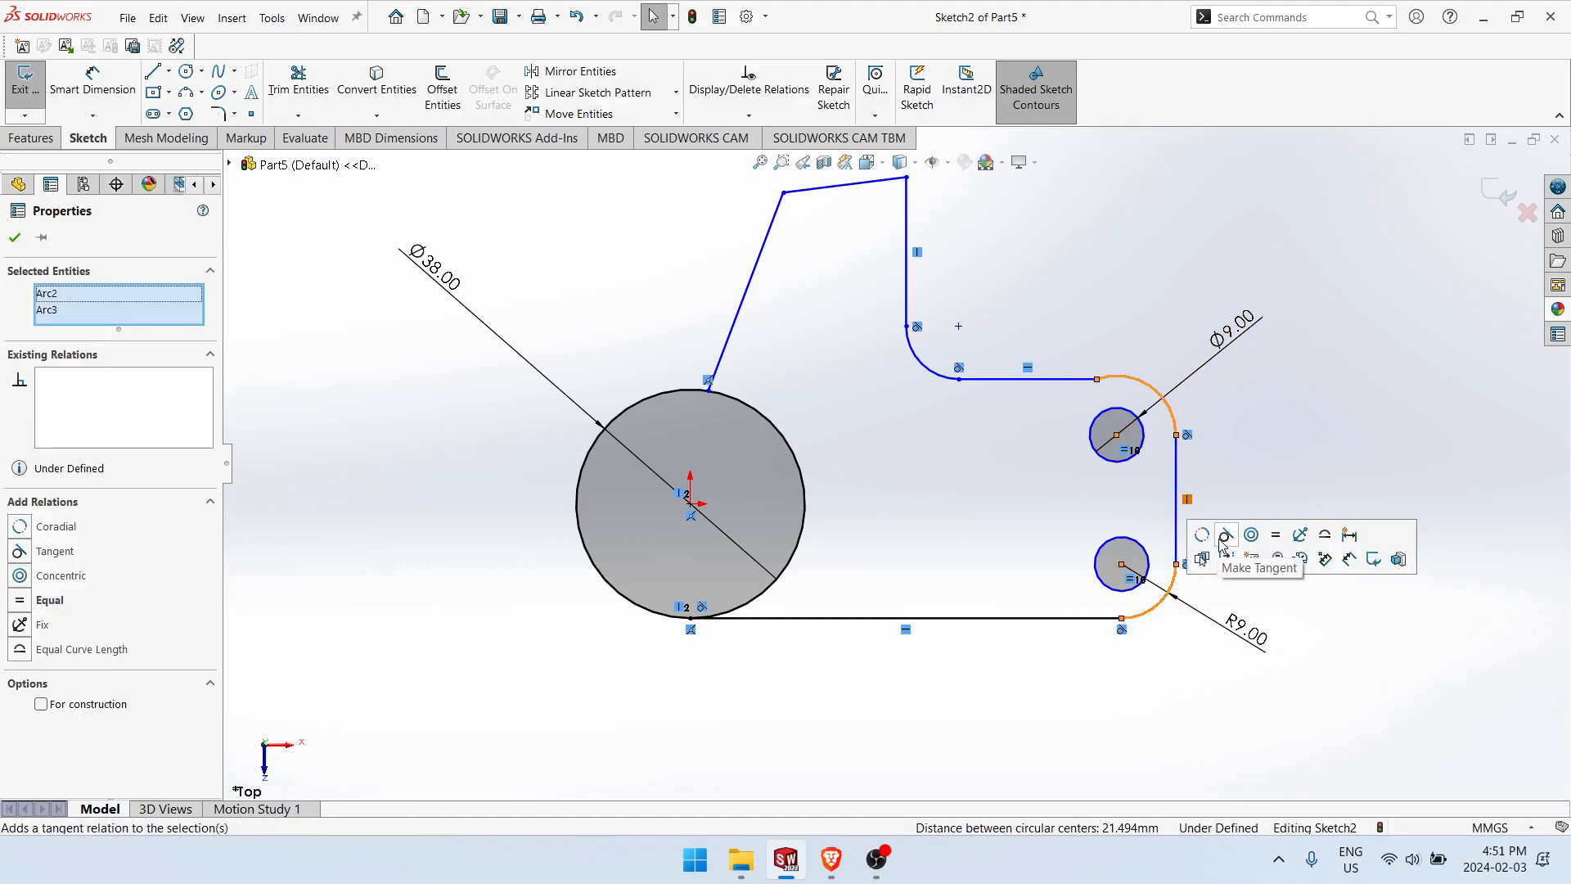
pyautogui.click(1276, 535)
pyautogui.click(1102, 532)
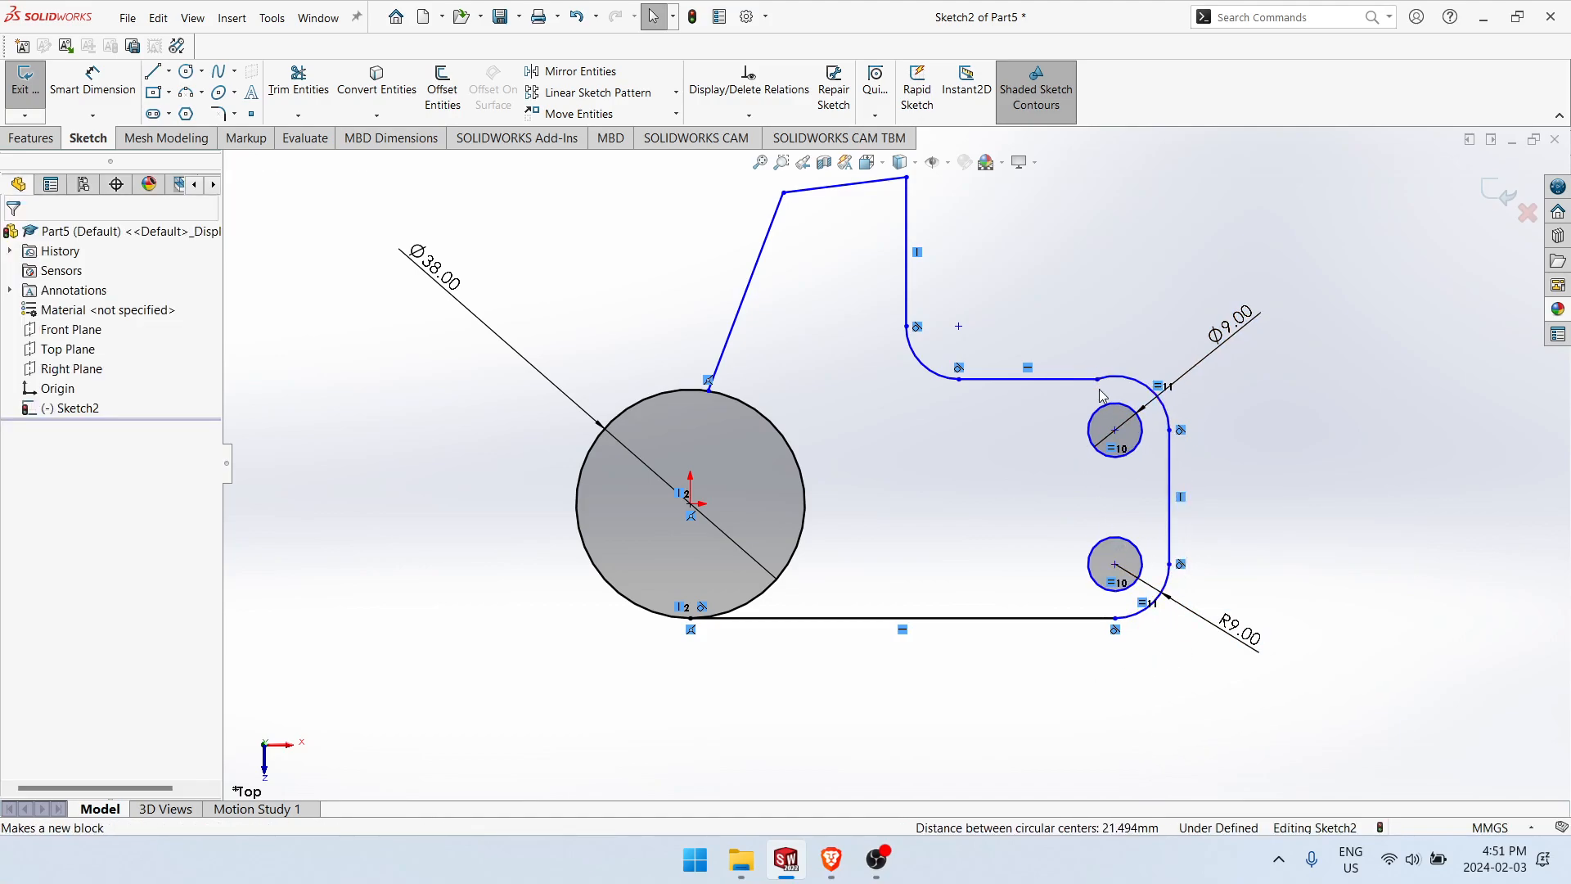
pyautogui.moveTo(1072, 406); pyautogui.dragTo(1070, 397)
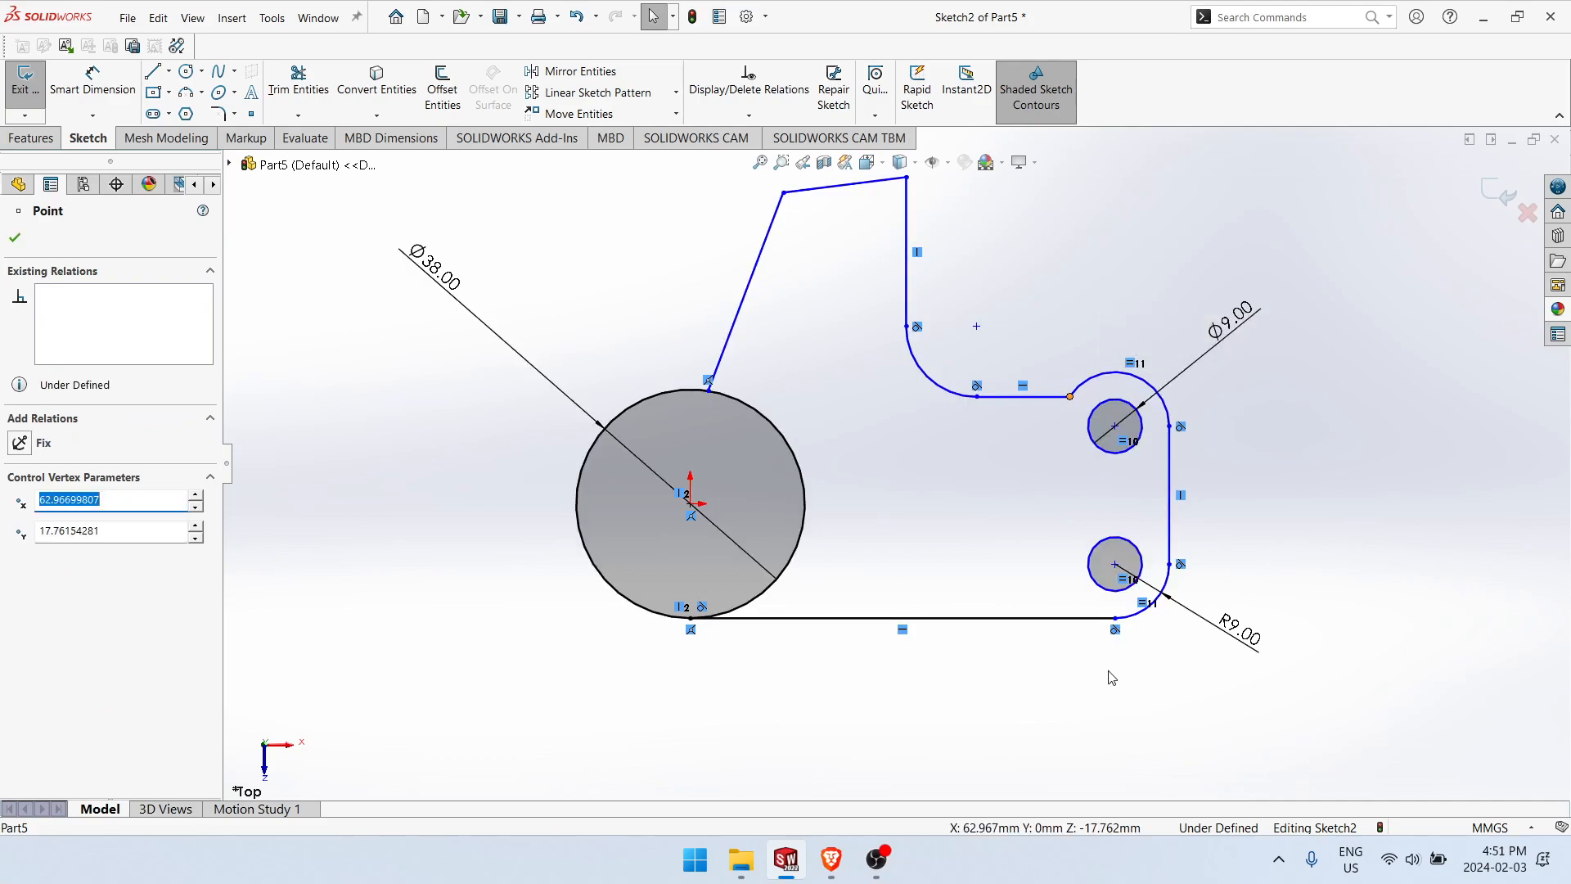
# Step: Dimension the vertical distance between the two small hole centres as 22 mm
pyautogui.moveTo(1110, 672); pyautogui.dragTo(1113, 597, button='right')
pyautogui.click(1117, 431)
pyautogui.click(1116, 565)
pyautogui.click(1276, 486)
pyautogui.press('Return')
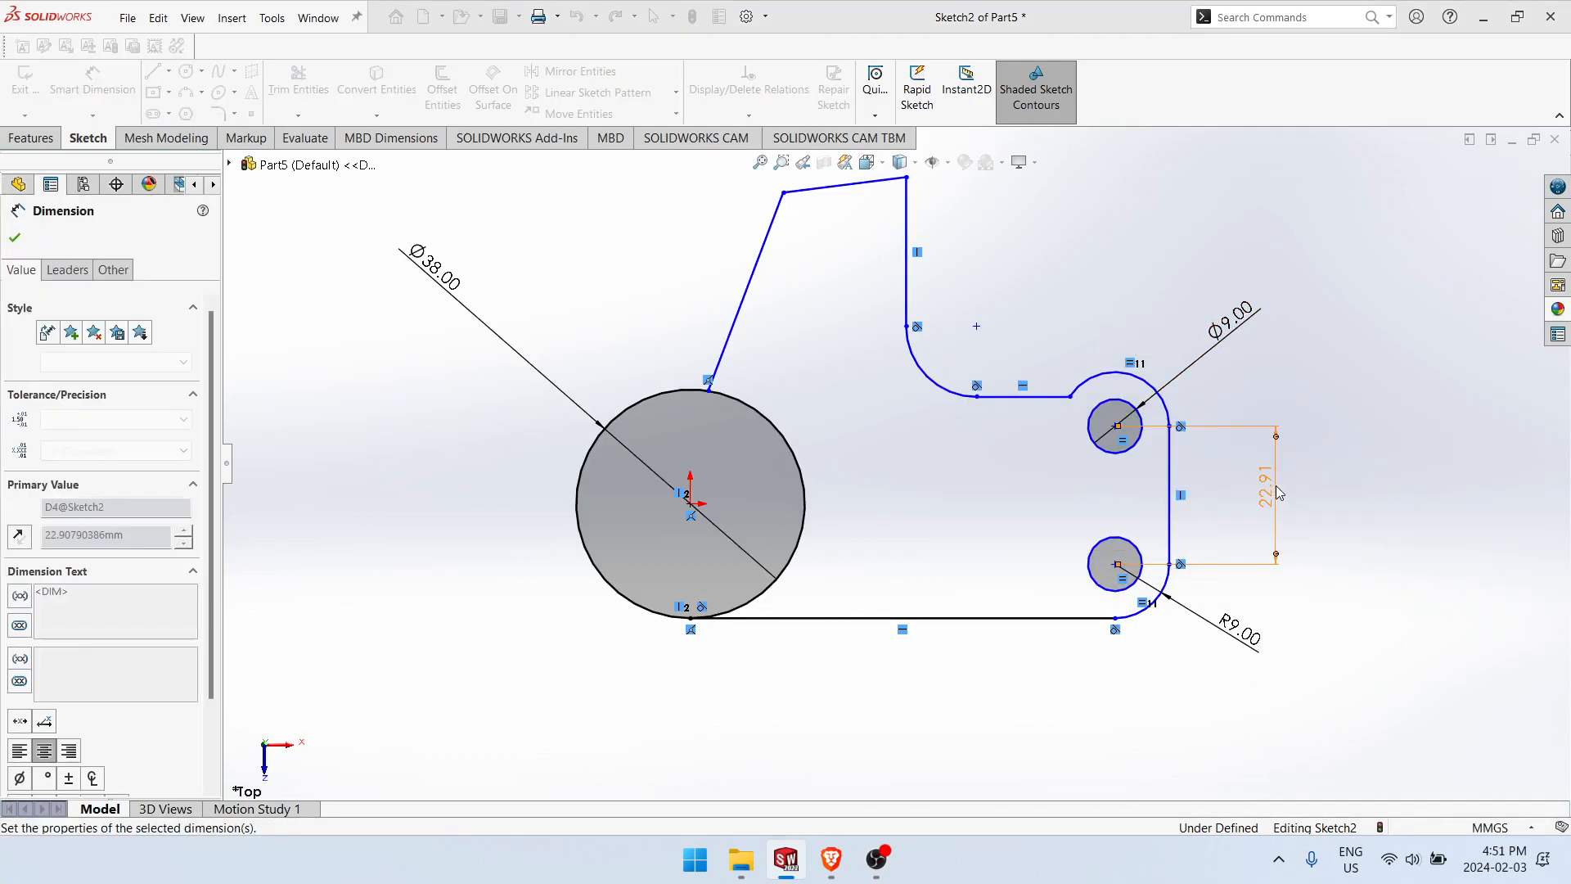
# Step: Dimension the horizontal distance from the origin to the lower small hole's centre as 65 mm
pyautogui.click(1115, 565)
pyautogui.click(690, 507)
pyautogui.click(986, 709)
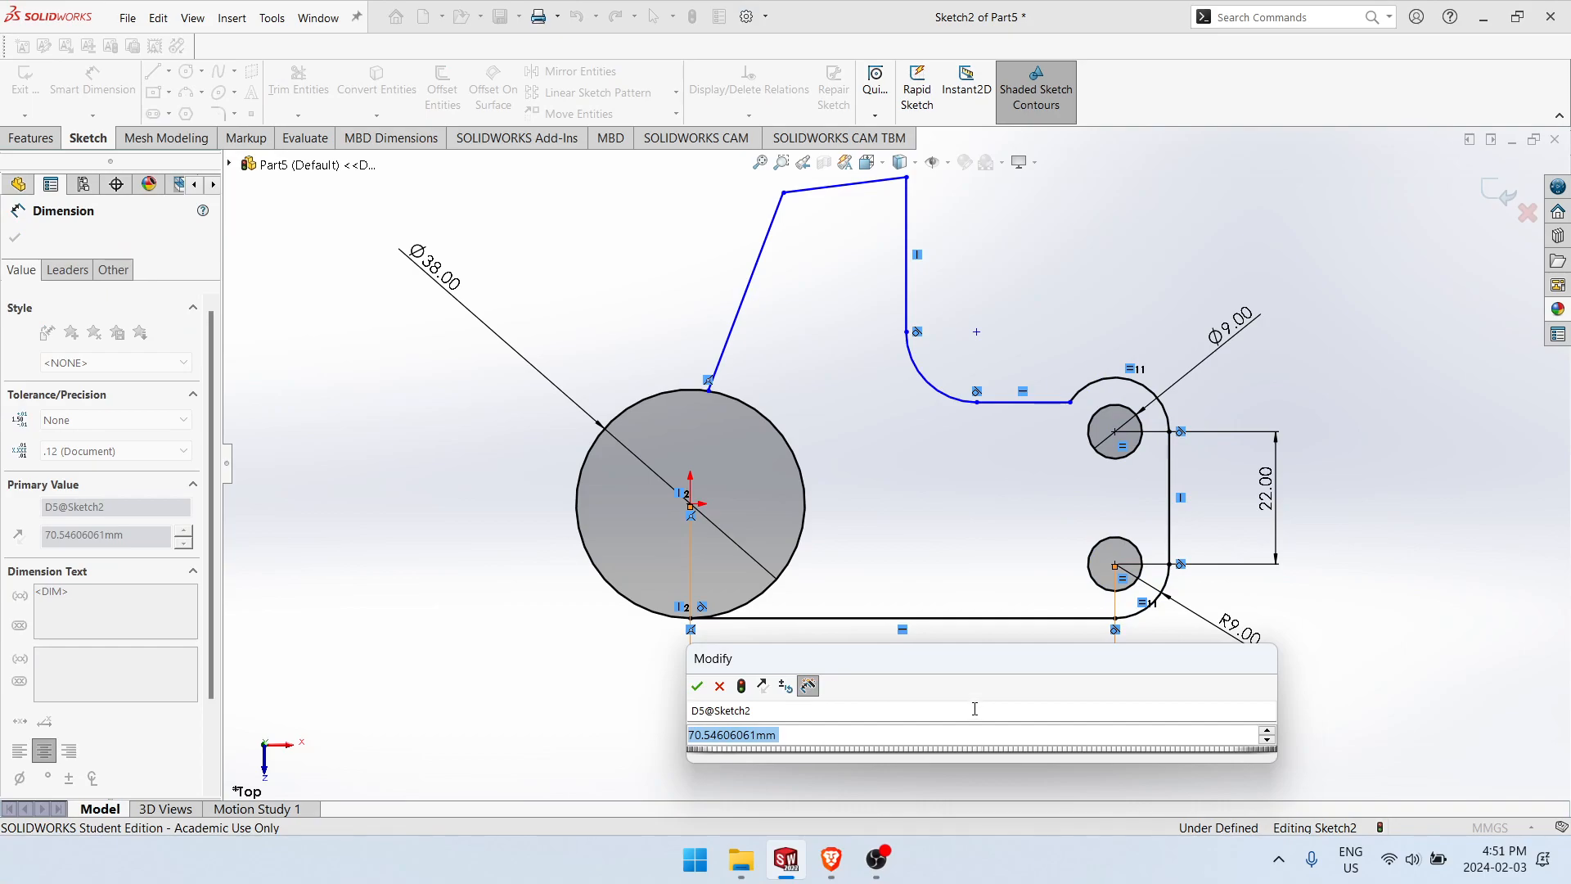
pyautogui.write('65')
pyautogui.press('Return')
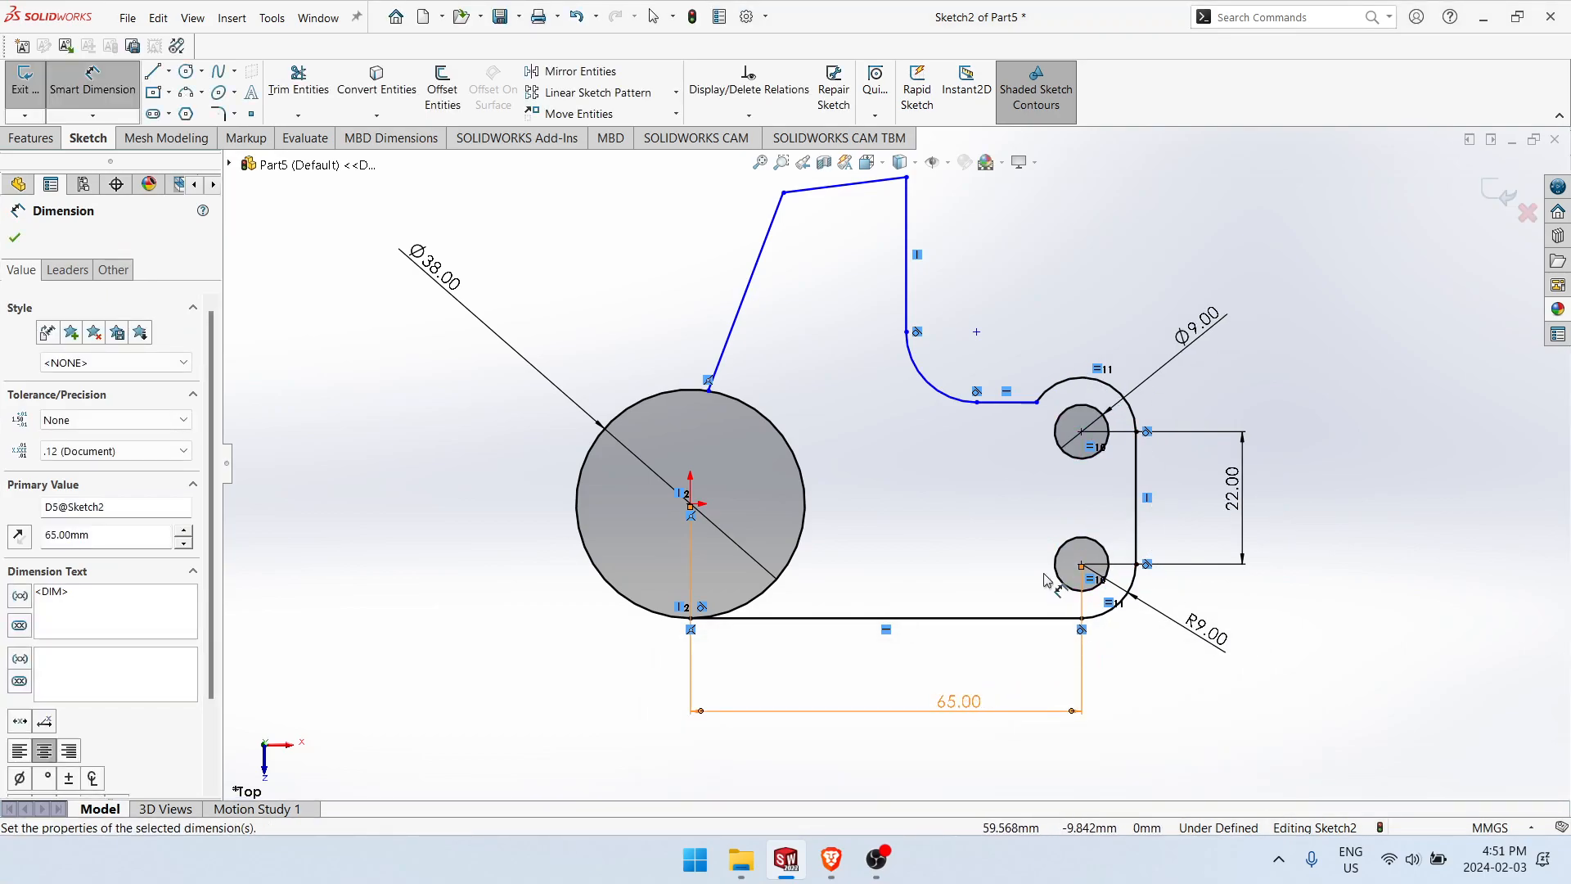
# Step: Check the reference drawing and dimension the height between the bottom line and the short upper horizontal line as 37.5 mm
pyautogui.hotkey('alt', 'Tab')
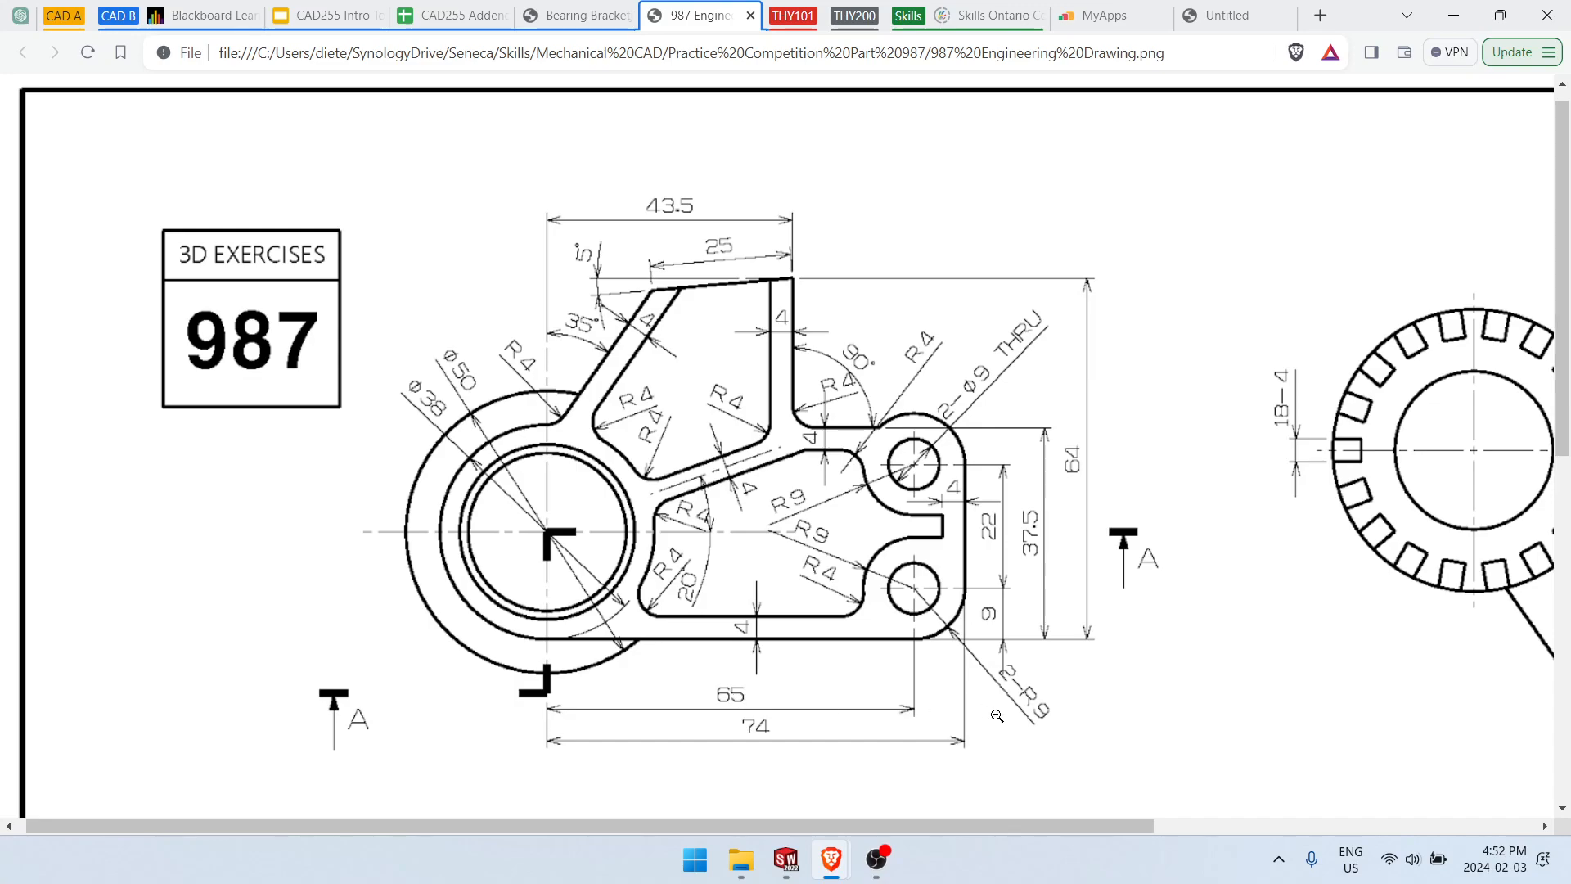
pyautogui.hotkey('alt', 'Tab')
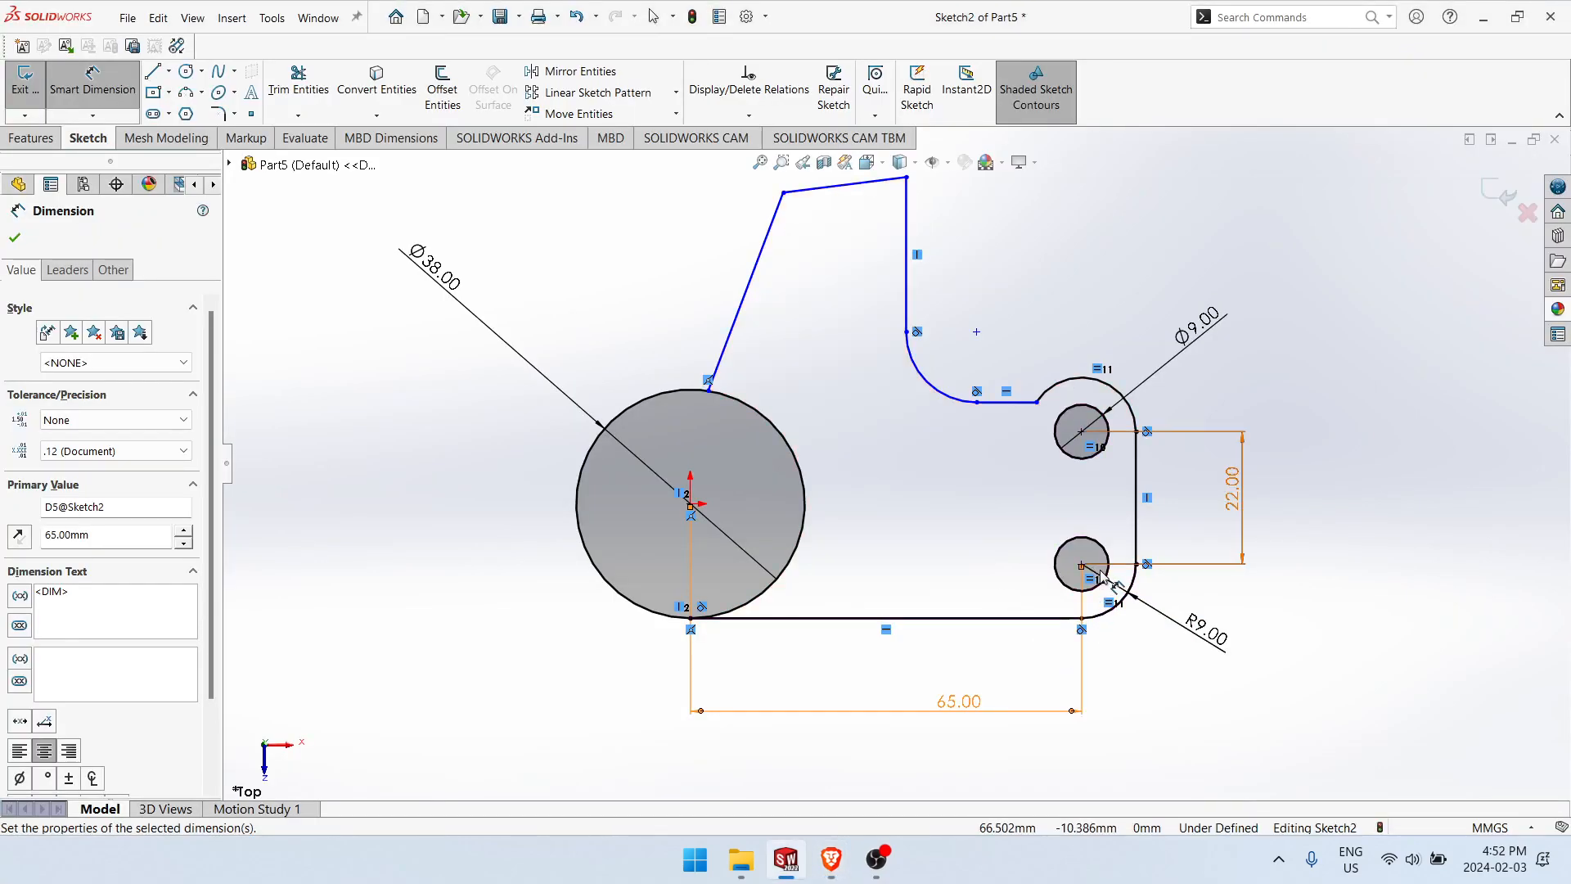
pyautogui.click(1005, 405)
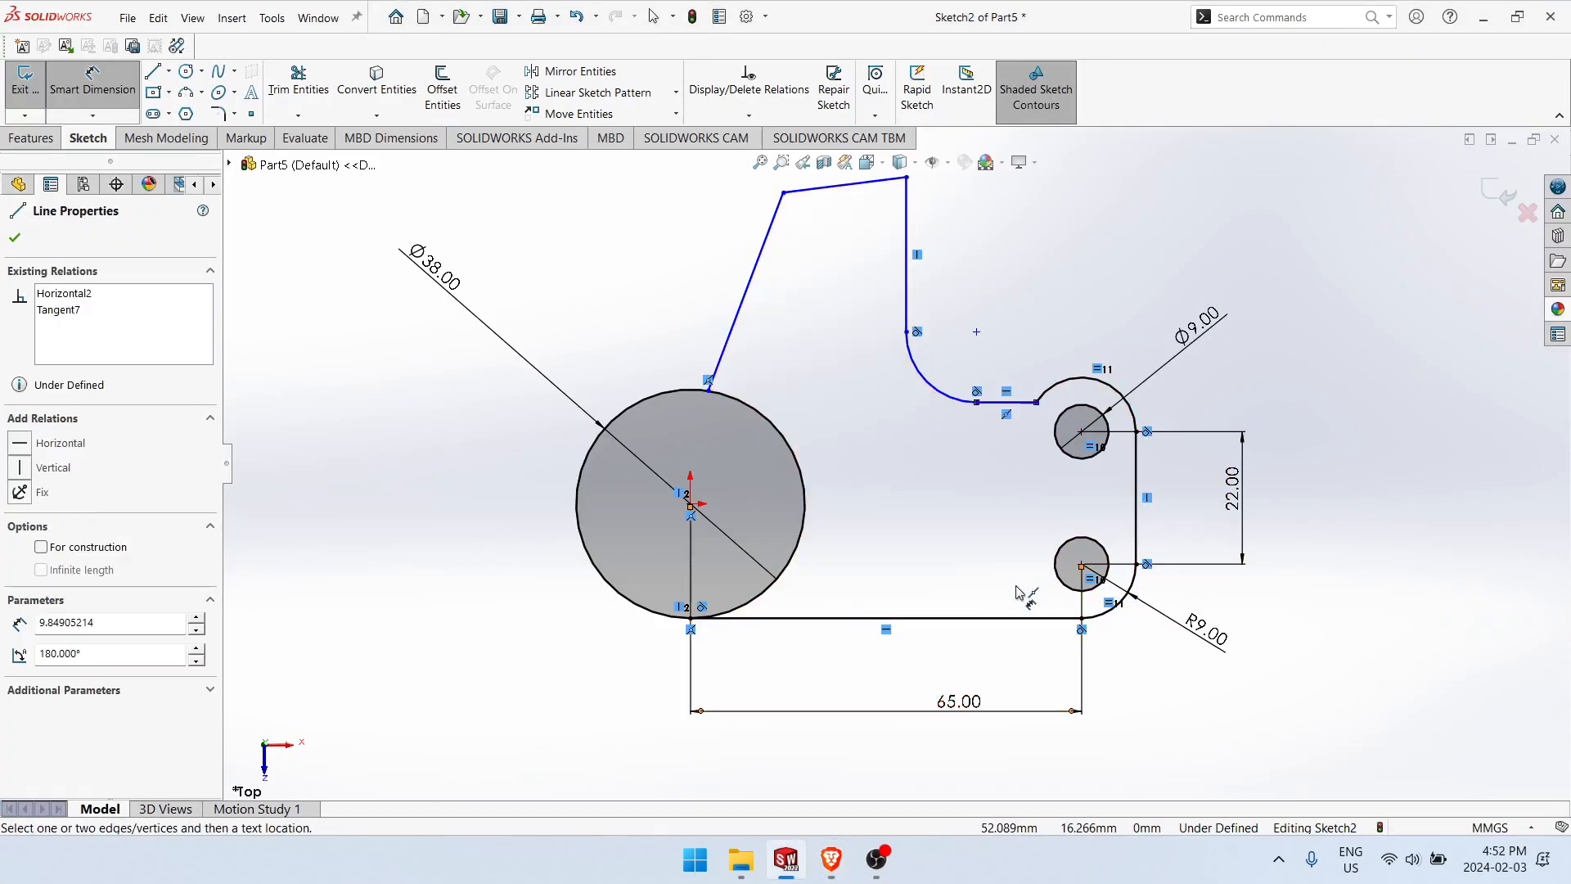
pyautogui.click(1021, 622)
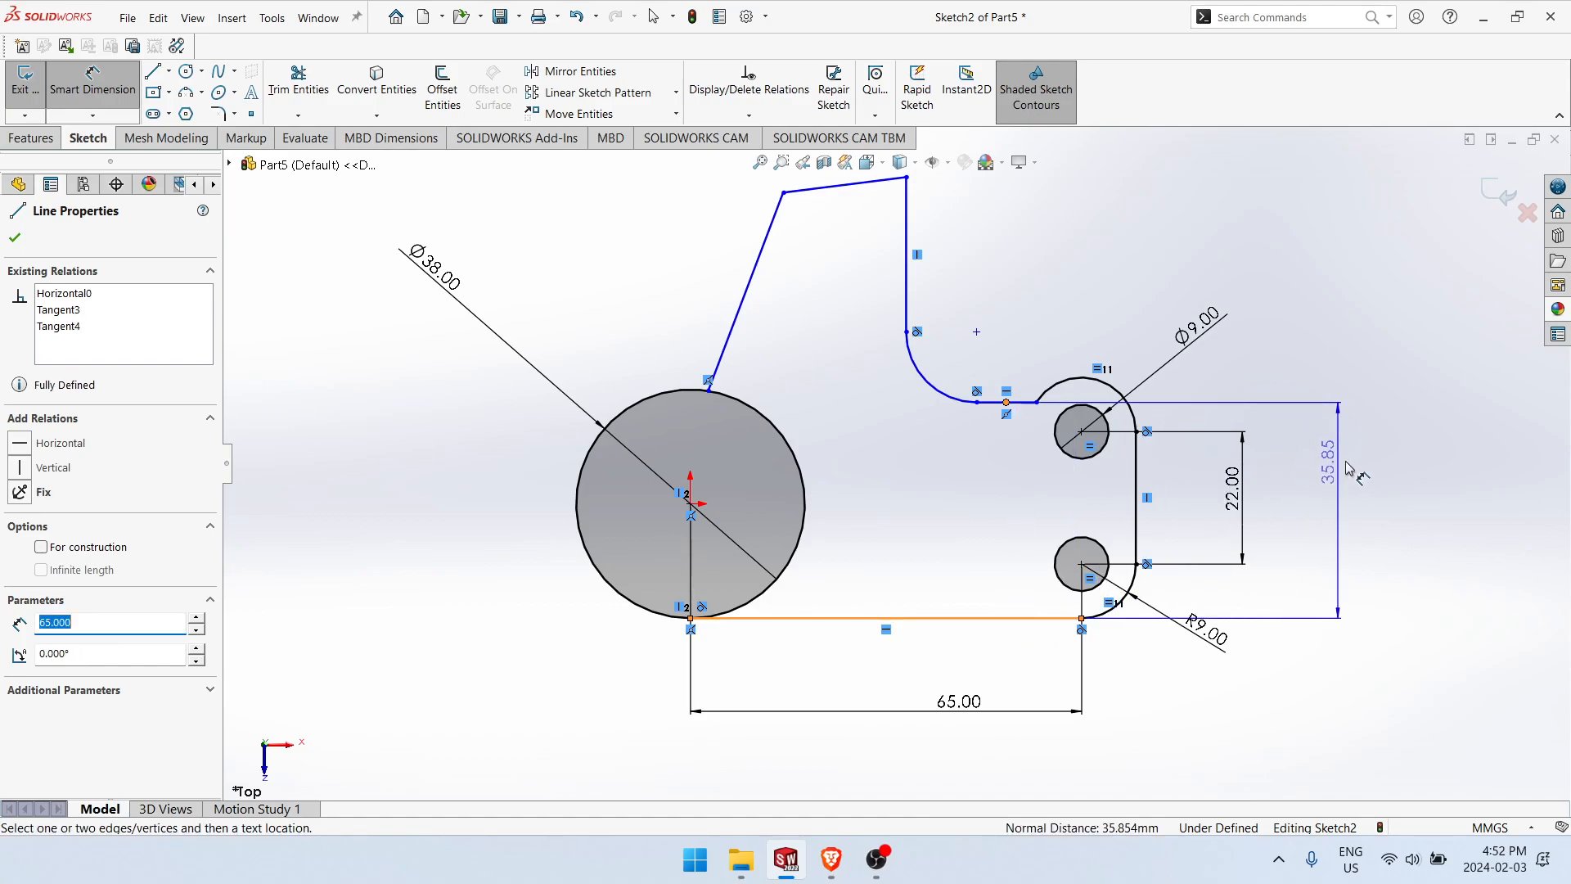
pyautogui.click(1374, 472)
pyautogui.write('37.5')
pyautogui.press('Return')
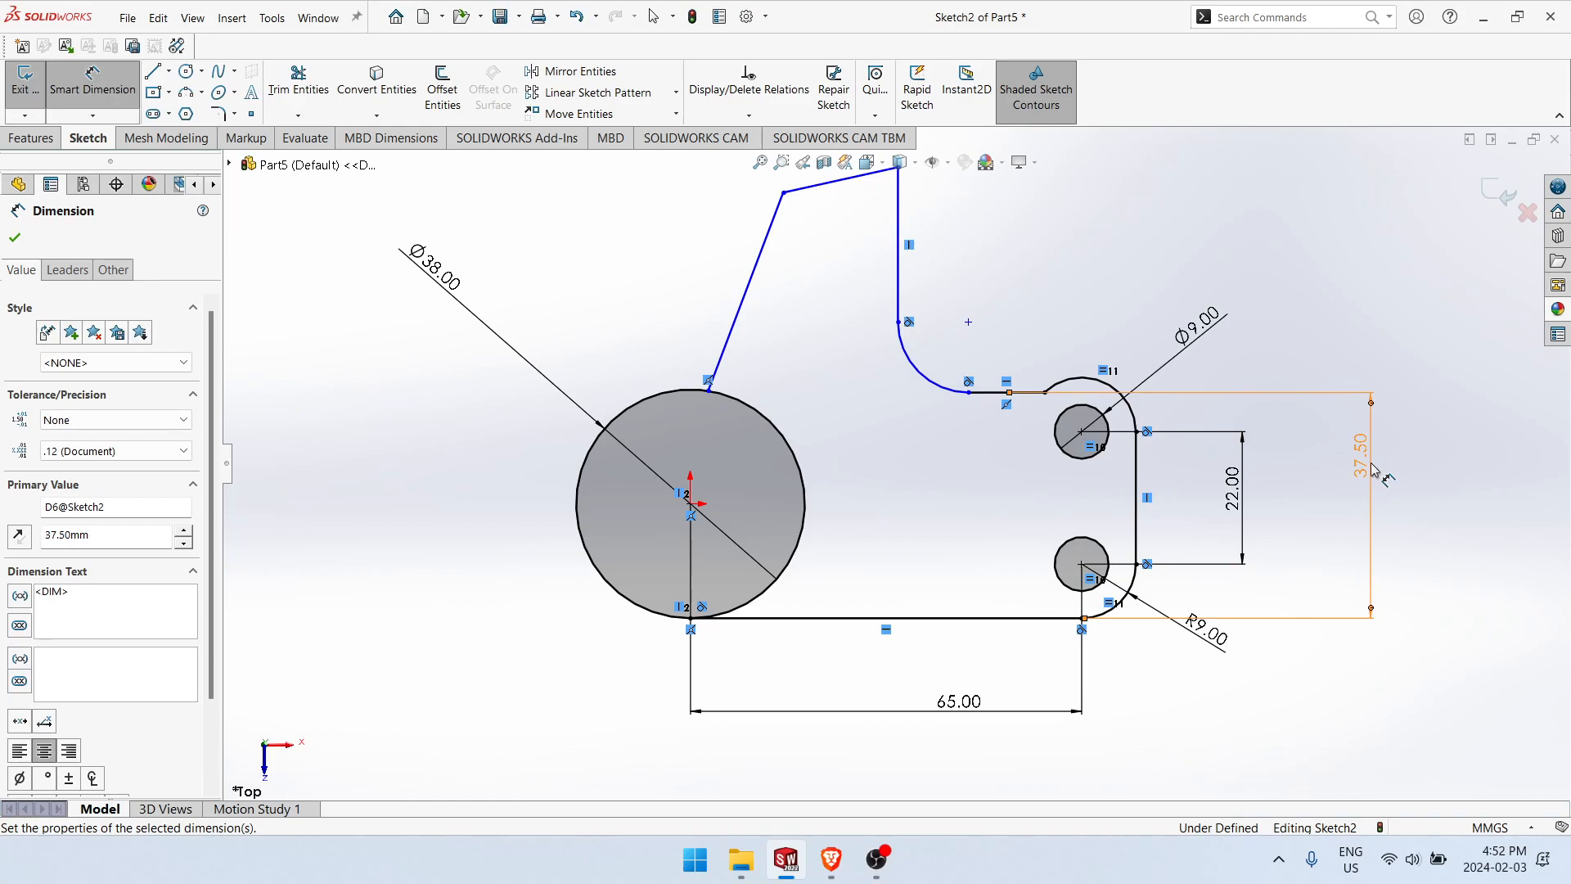
# Step: Dimension the radius of the concave arc between the short horizontal and the vertical line to 4 mm
pyautogui.click(920, 369)
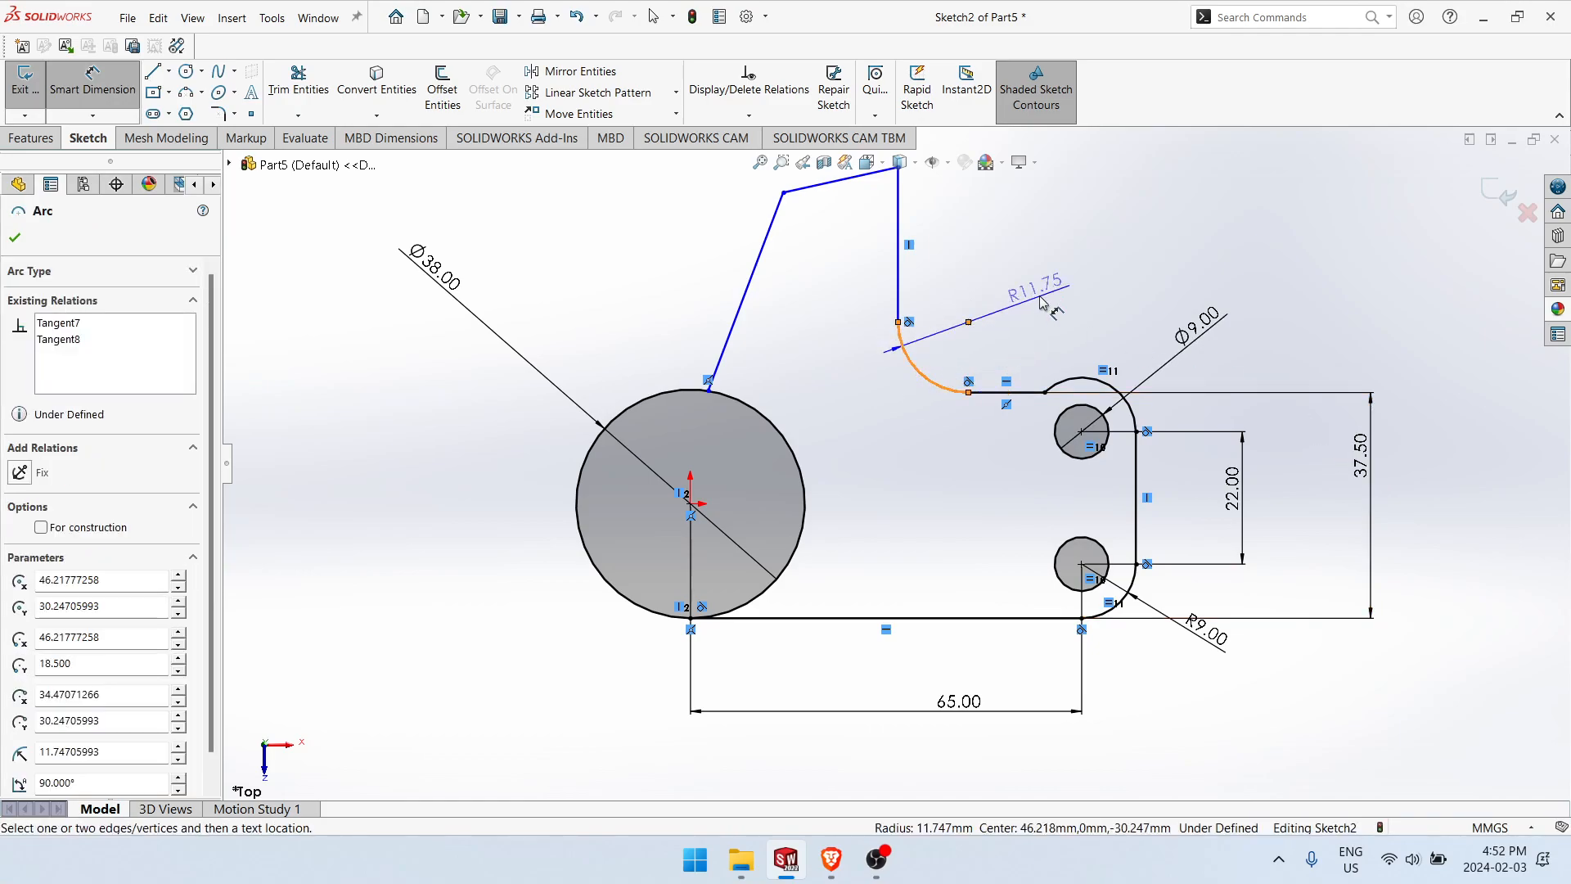
pyautogui.click(1029, 287)
pyautogui.write('4')
pyautogui.press('Return')
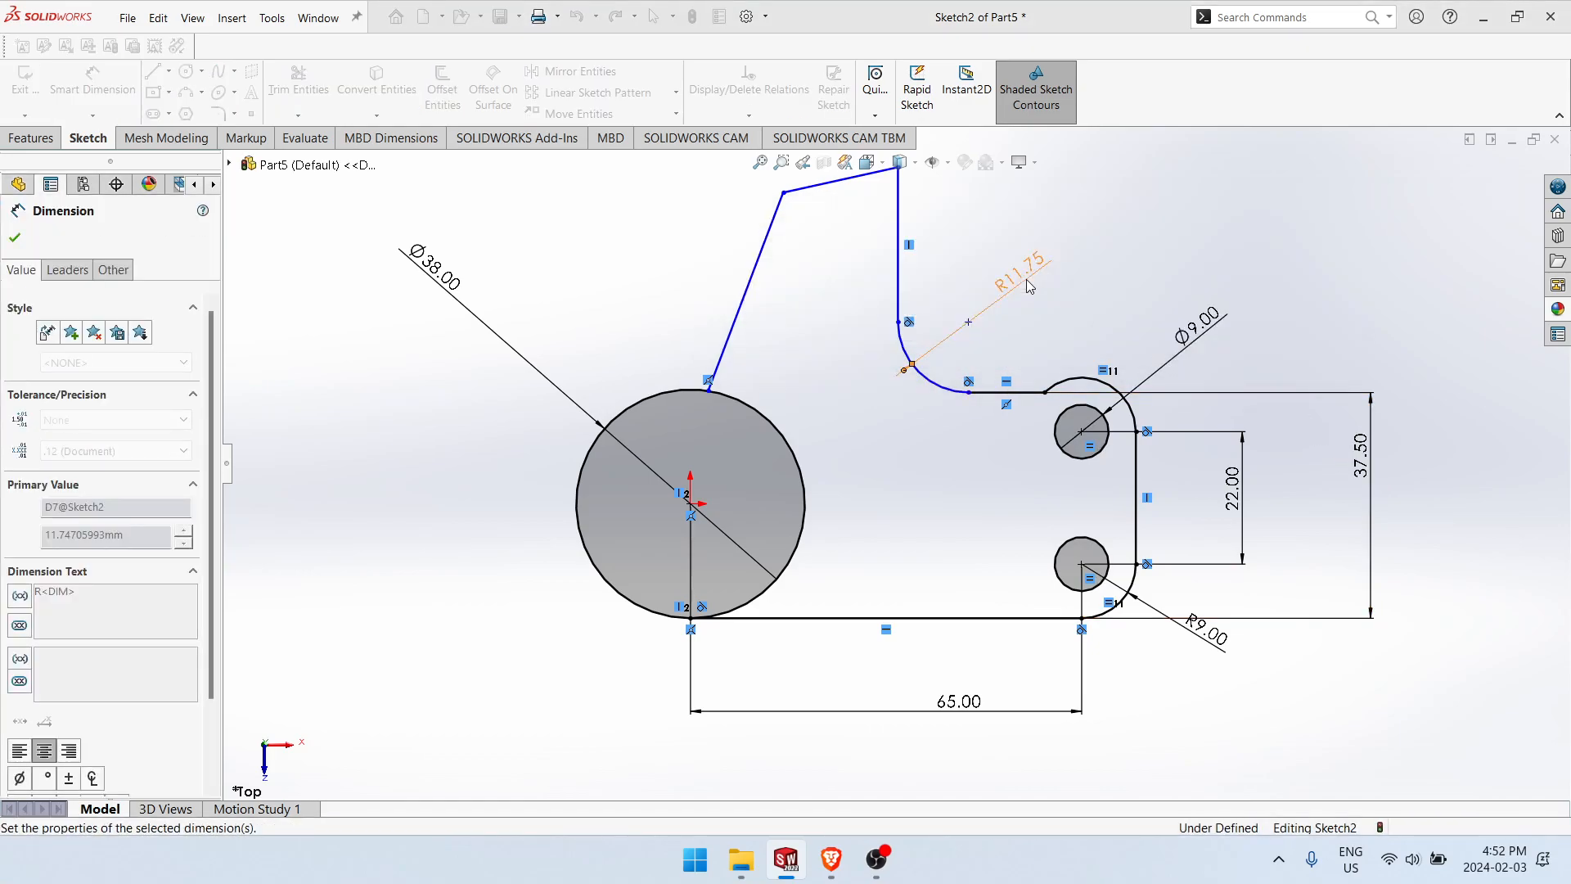
# Step: Dimension the height from the bottom line to the upper endpoint of the vertical line as 64 mm
pyautogui.click(948, 383)
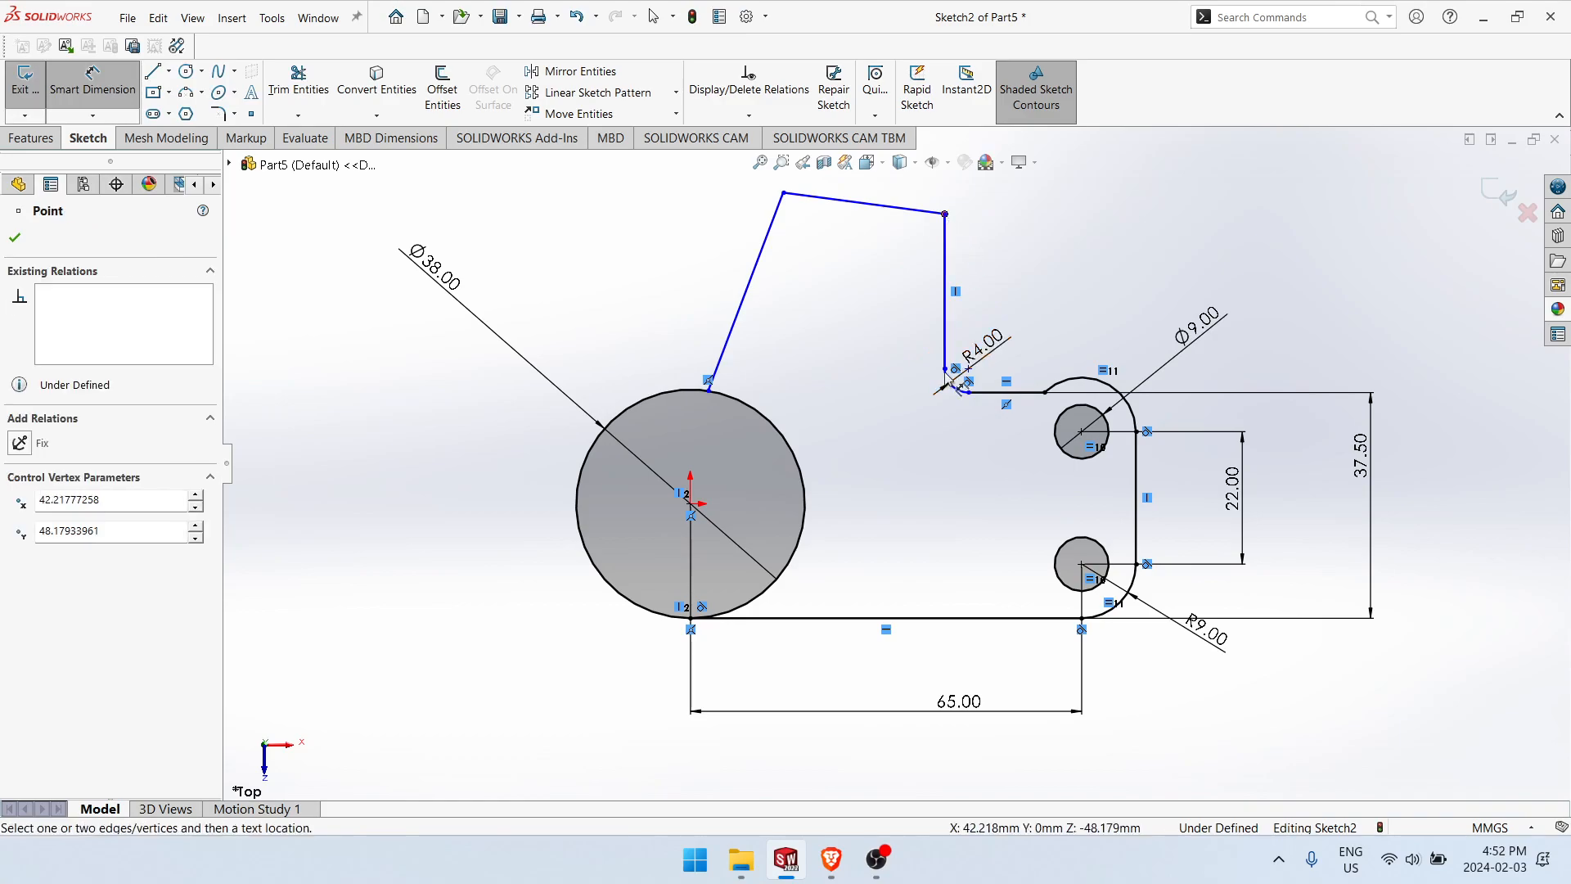
pyautogui.click(835, 620)
pyautogui.click(1431, 378)
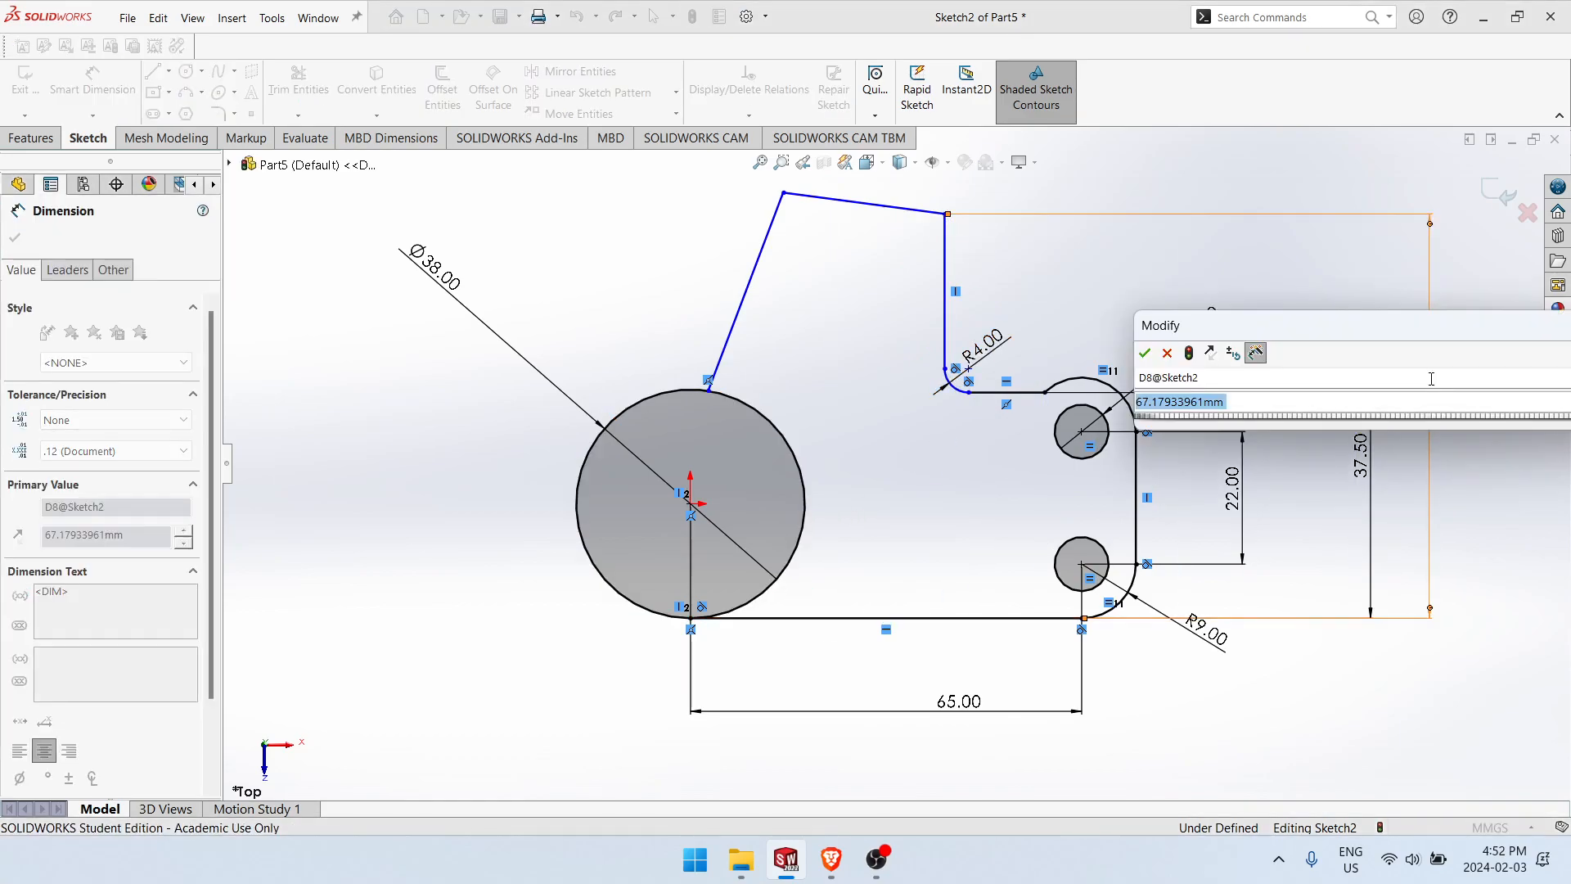
pyautogui.write('64')
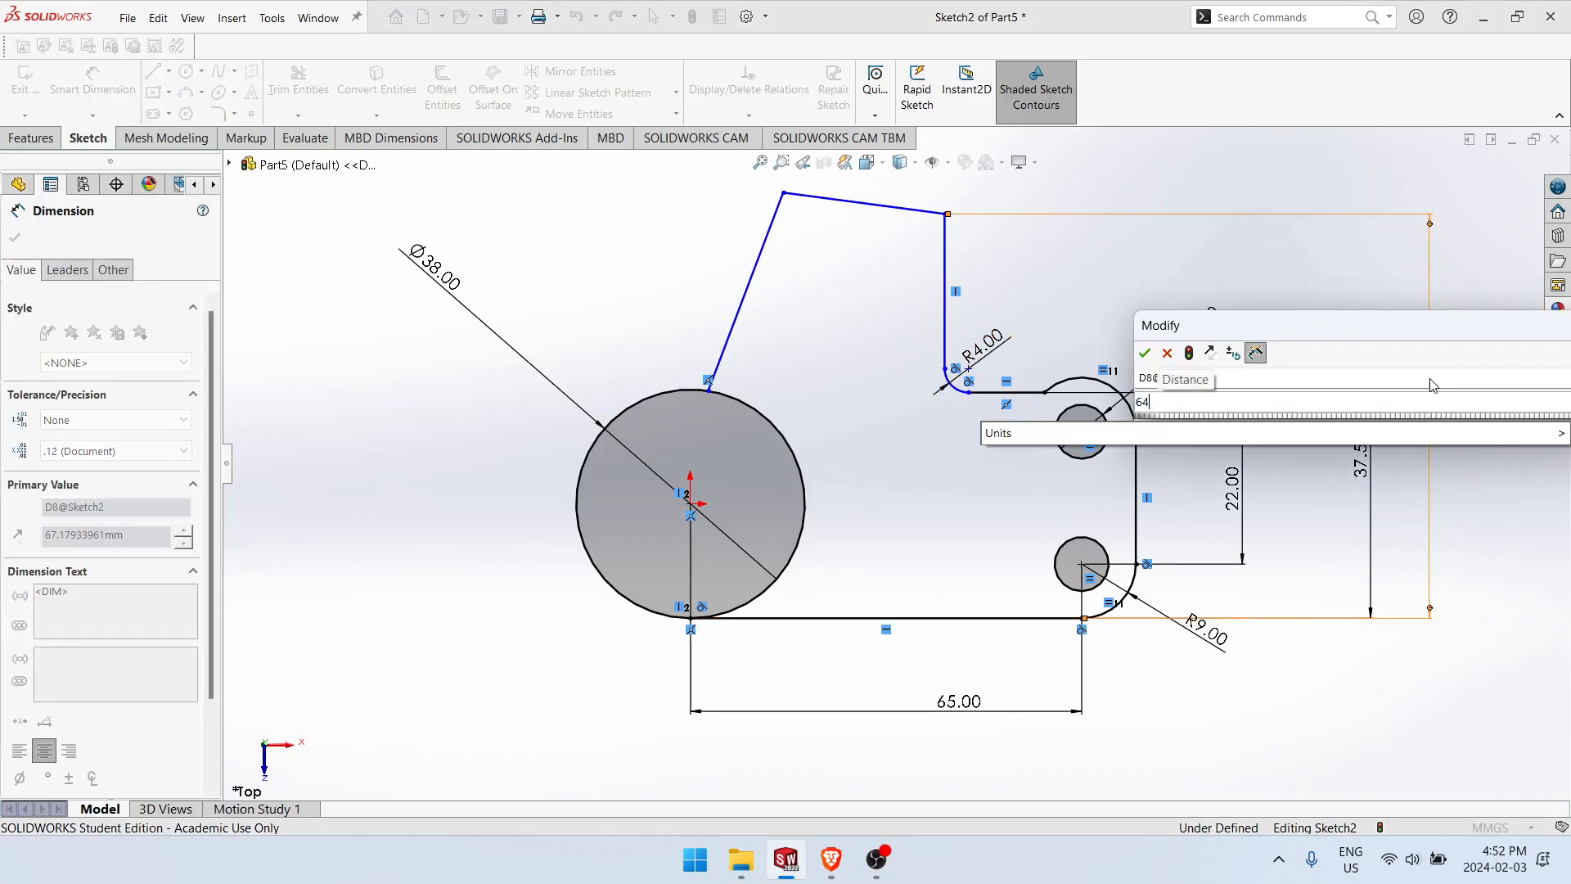
pyautogui.press('Return')
pyautogui.press('Escape')
# Step: Draw a horizontal construction line about 42 mm long from the vertical line's upper endpoint to directly above the origin
pyautogui.moveTo(783, 195); pyautogui.dragTo(785, 210)
pyautogui.press('l')
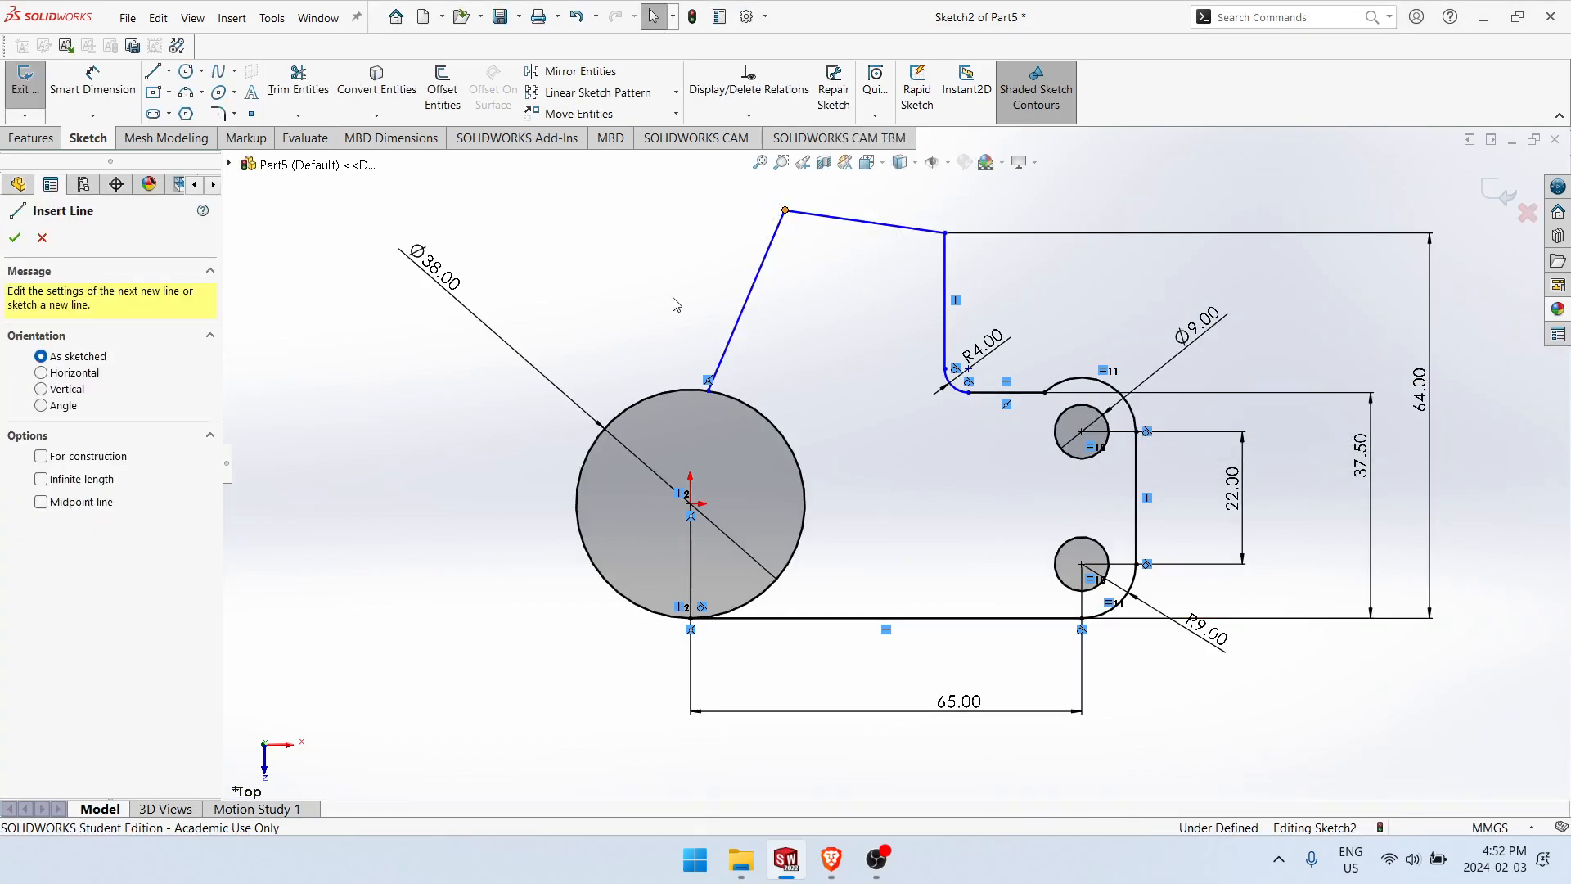
pyautogui.click(945, 233)
pyautogui.click(691, 233)
pyautogui.press('Escape')
pyautogui.moveTo(721, 233); pyautogui.dragTo(848, 171, button='right')
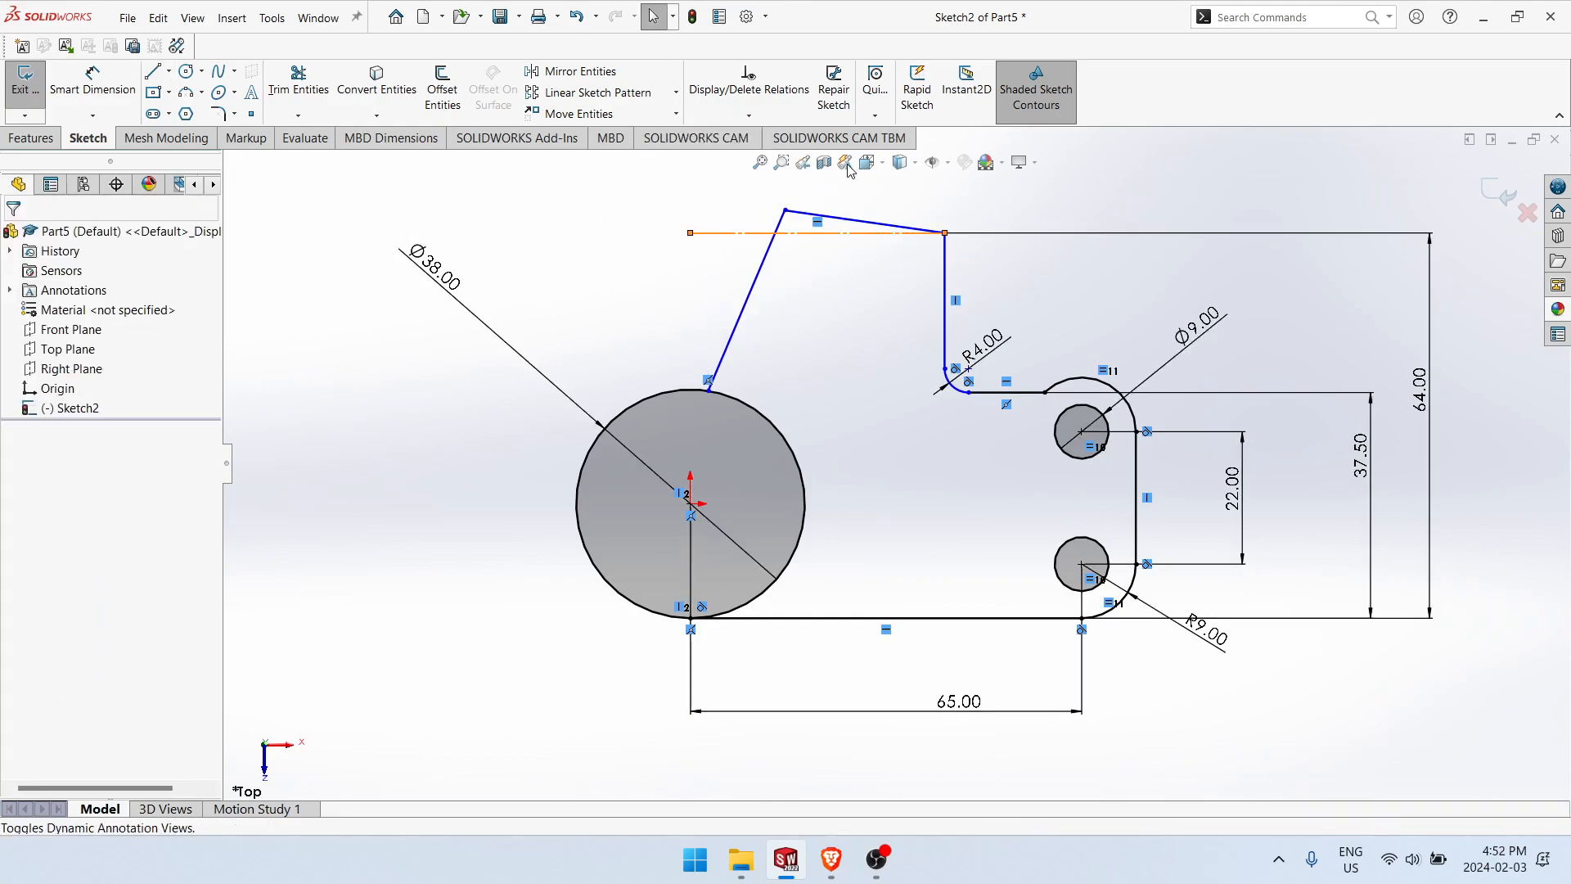
pyautogui.click(855, 220)
pyautogui.click(806, 233)
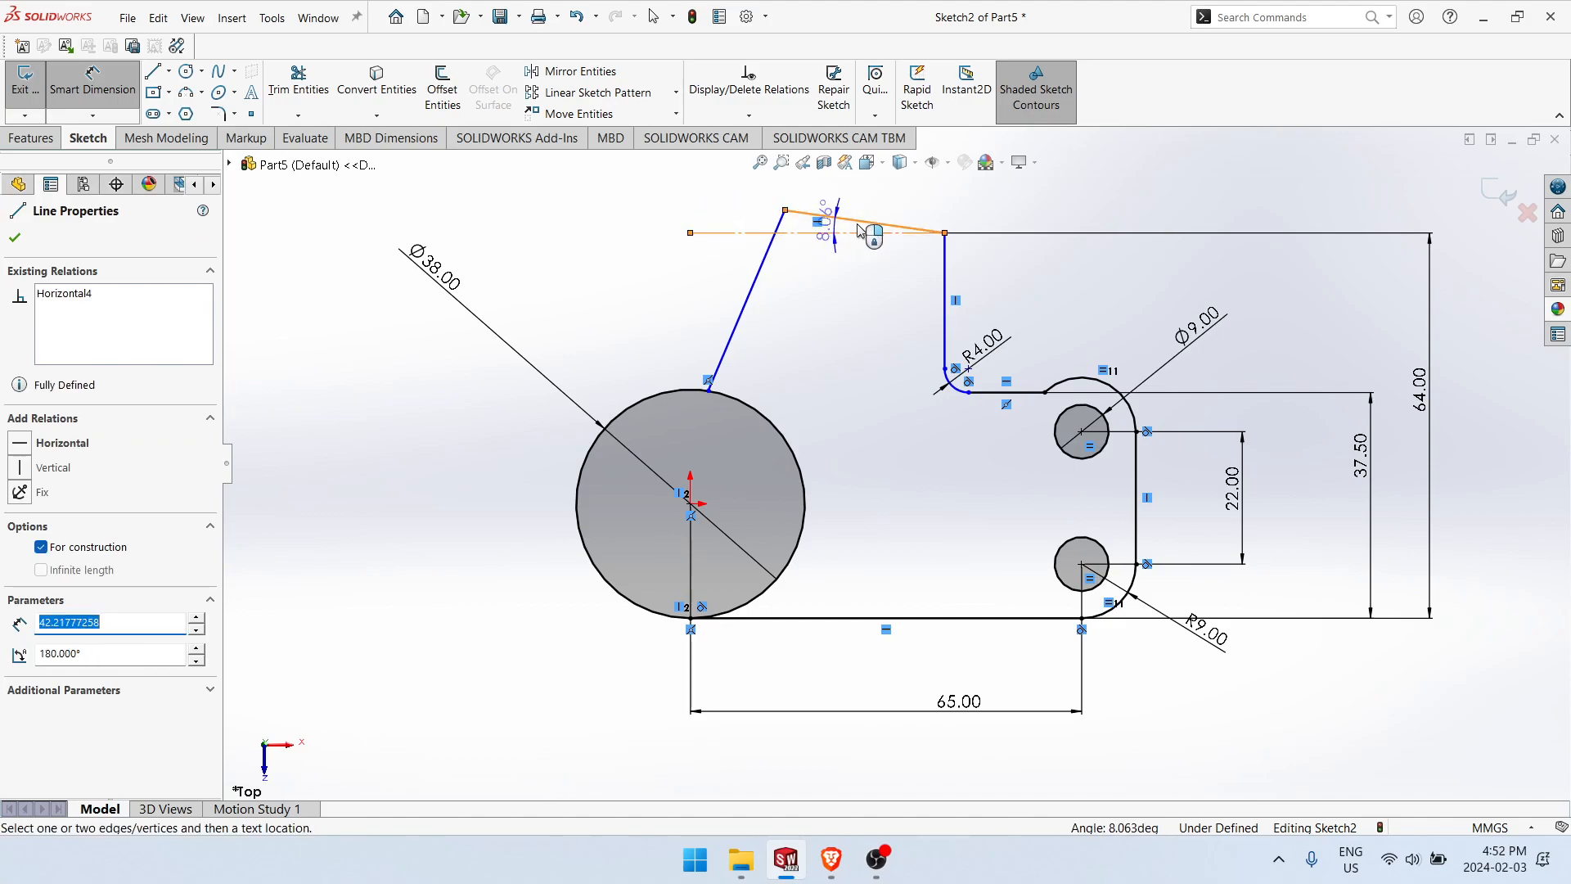
pyautogui.press('Escape')
# Step: Move the free top corner below the horizontal construction line and dimension the angle between that line and the sloped top line as 5°
pyautogui.moveTo(787, 220); pyautogui.dragTo(788, 267)
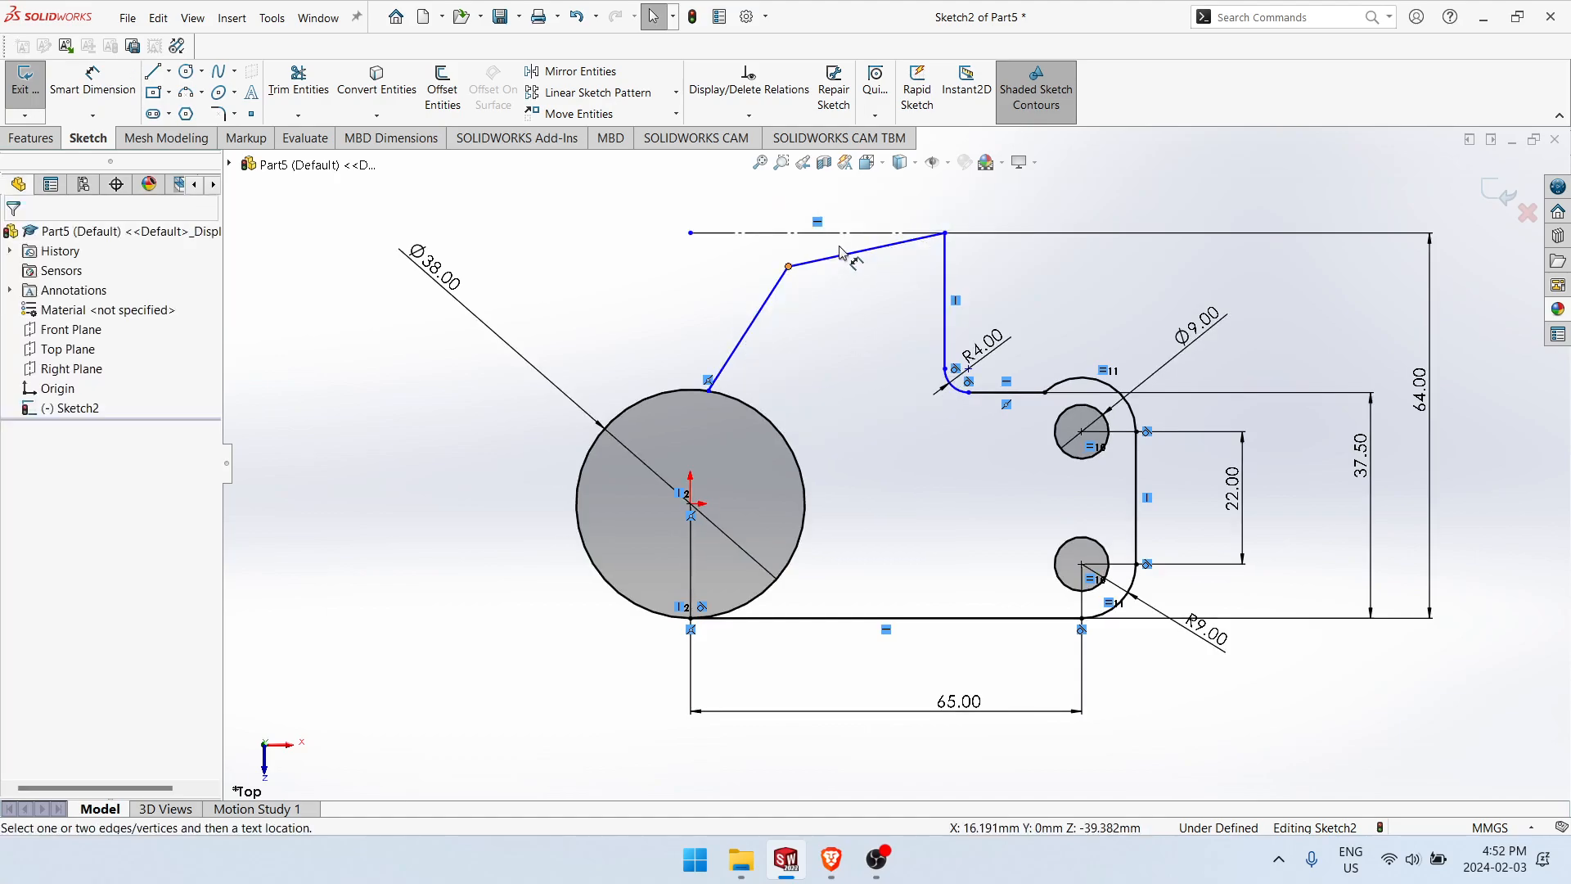
pyautogui.click(841, 233)
pyautogui.click(846, 253)
pyautogui.click(754, 266)
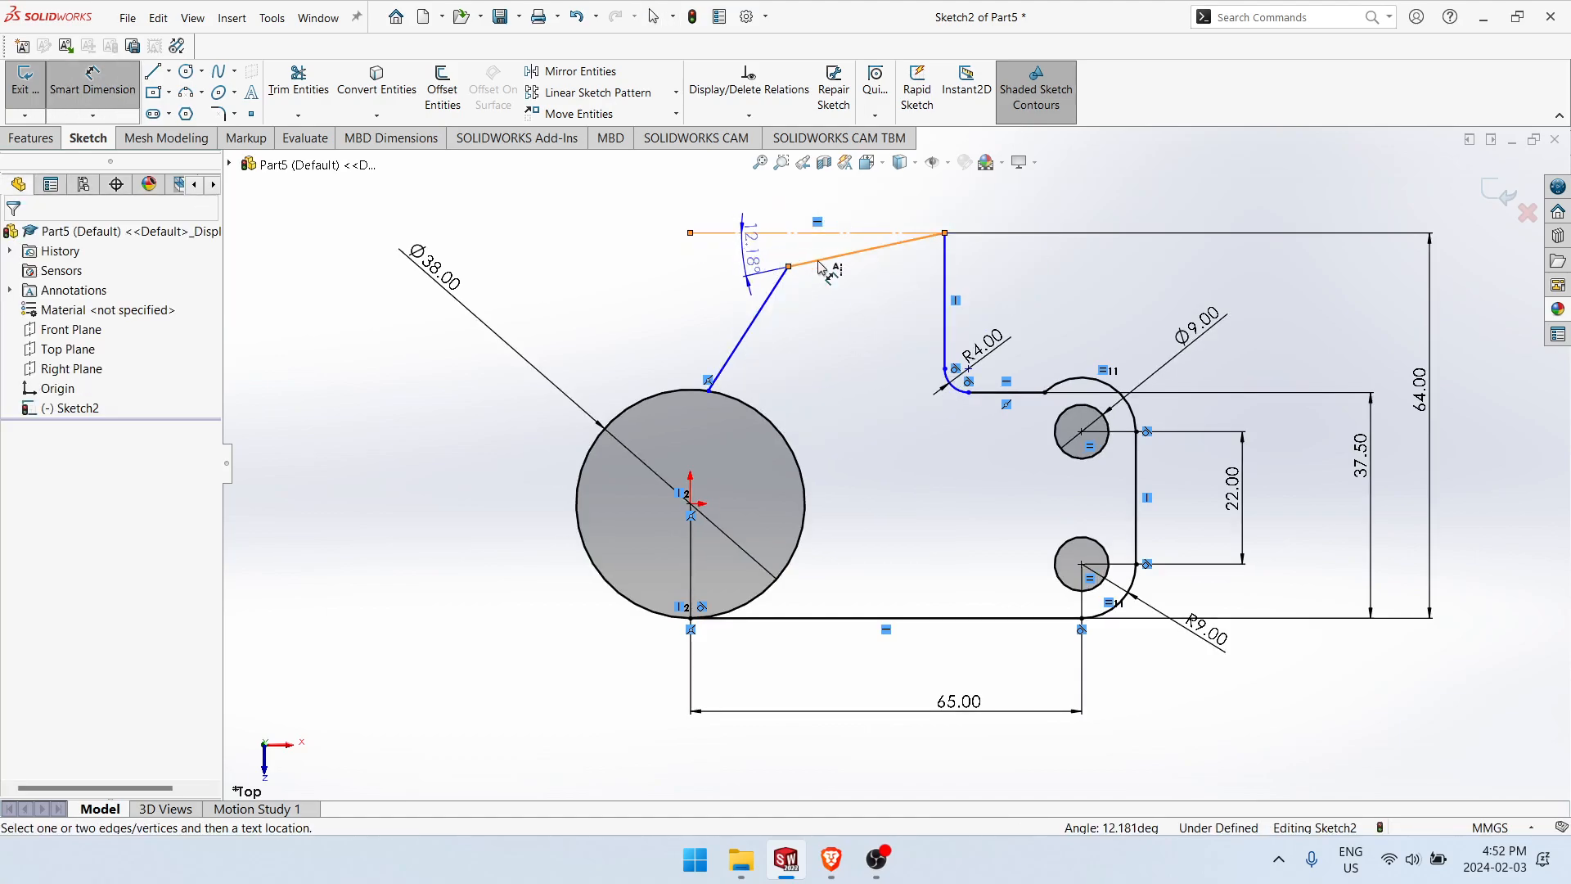
pyautogui.write('5')
pyautogui.press('Return')
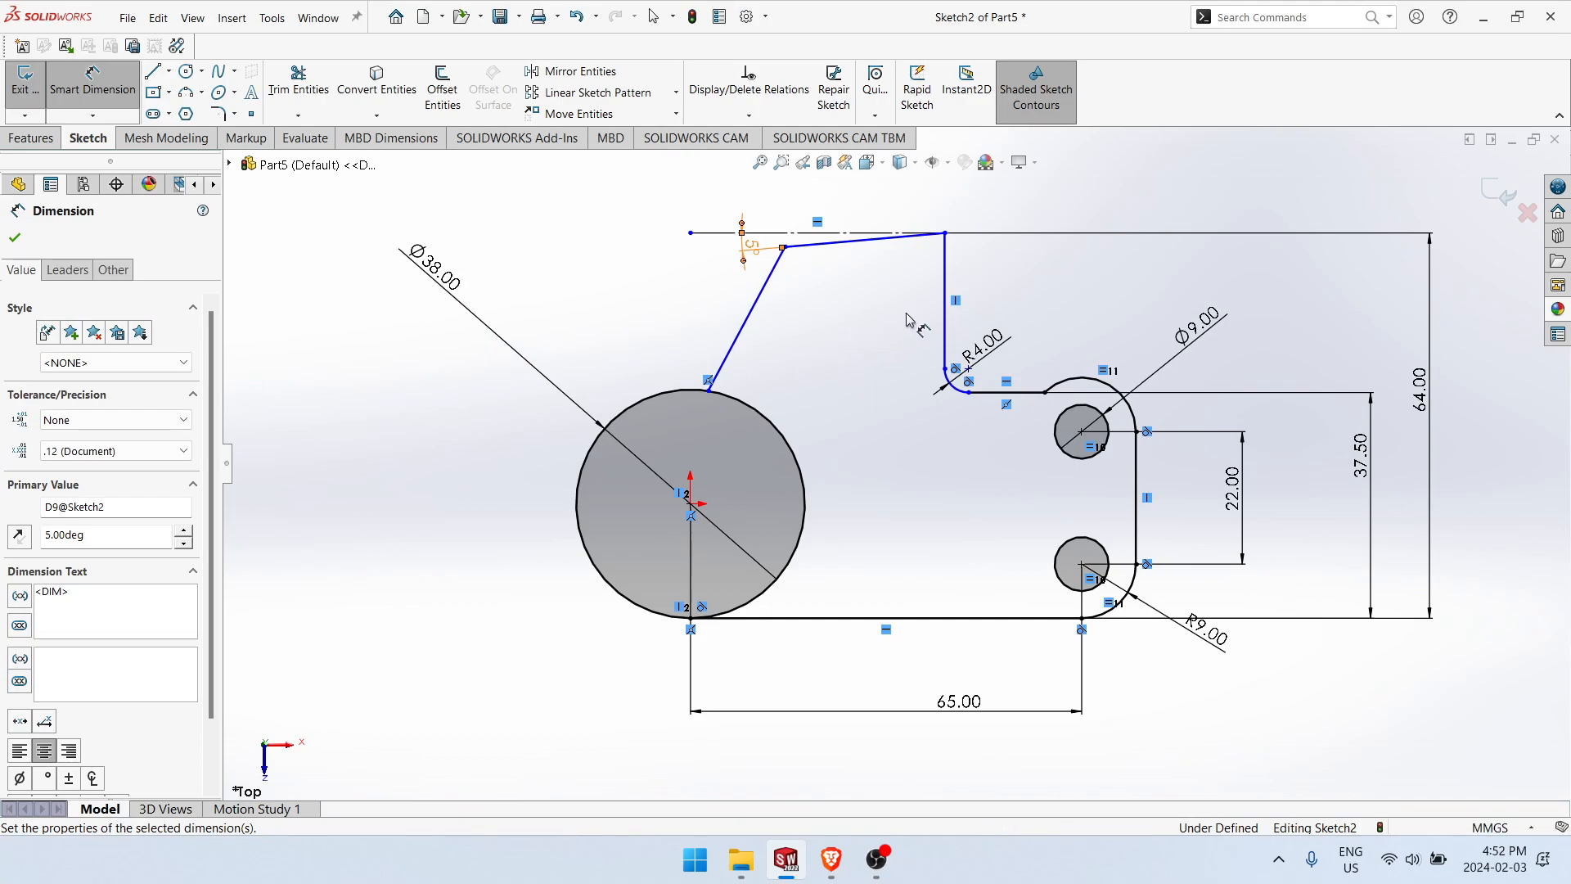
pyautogui.press('s')
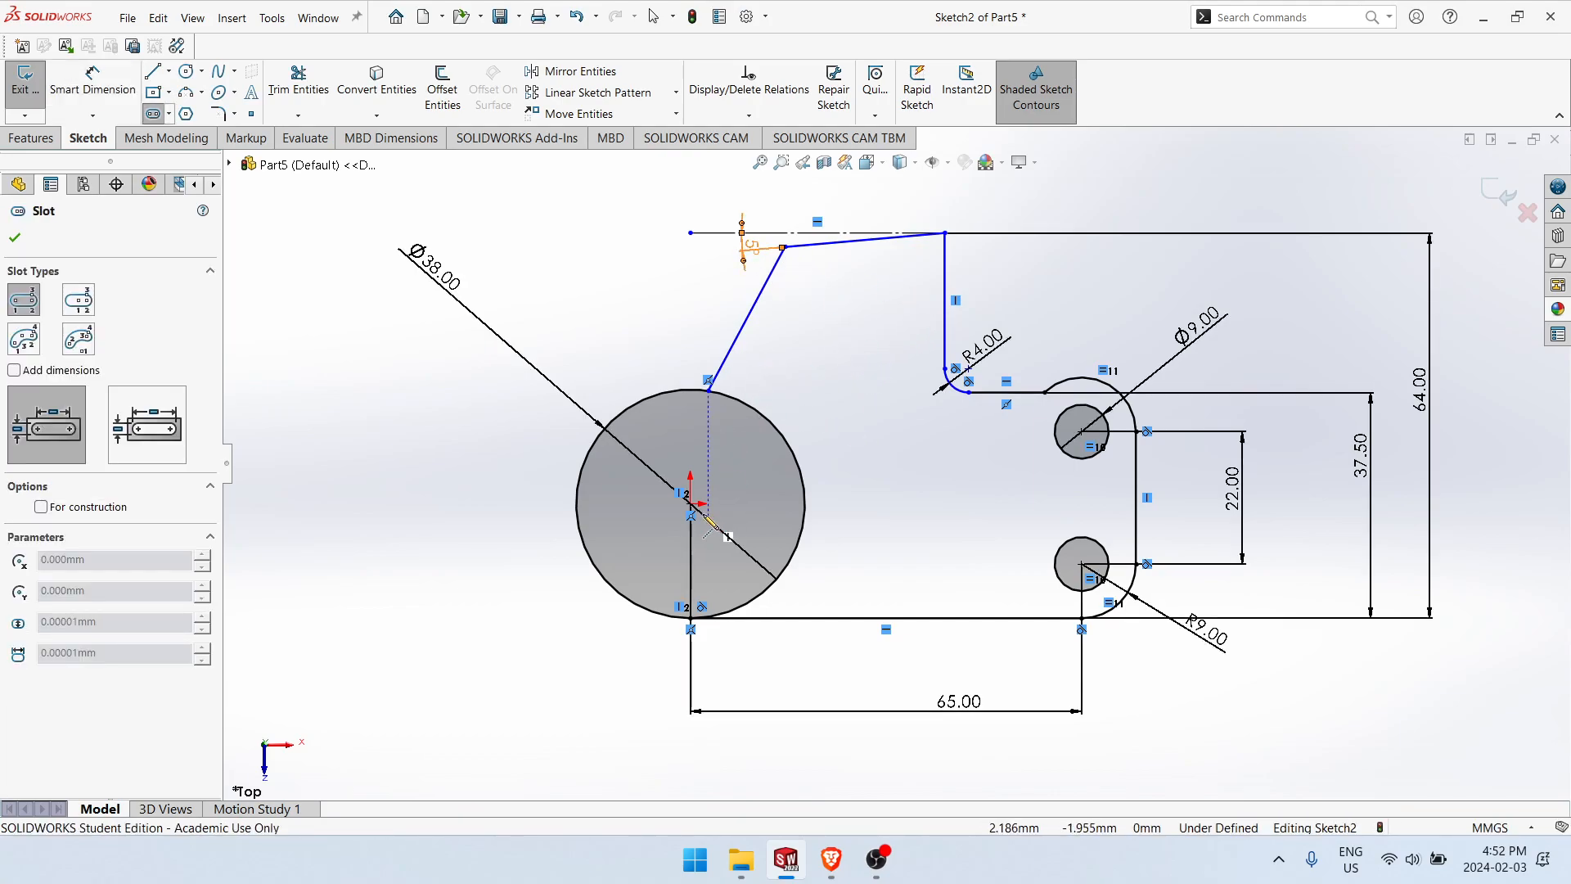
pyautogui.click(691, 504)
pyautogui.click(690, 303)
pyautogui.press('Escape')
# Step: Draw a vertical construction line about 31 mm long upward from the origin
pyautogui.moveTo(847, 442); pyautogui.dragTo(726, 495, button='right')
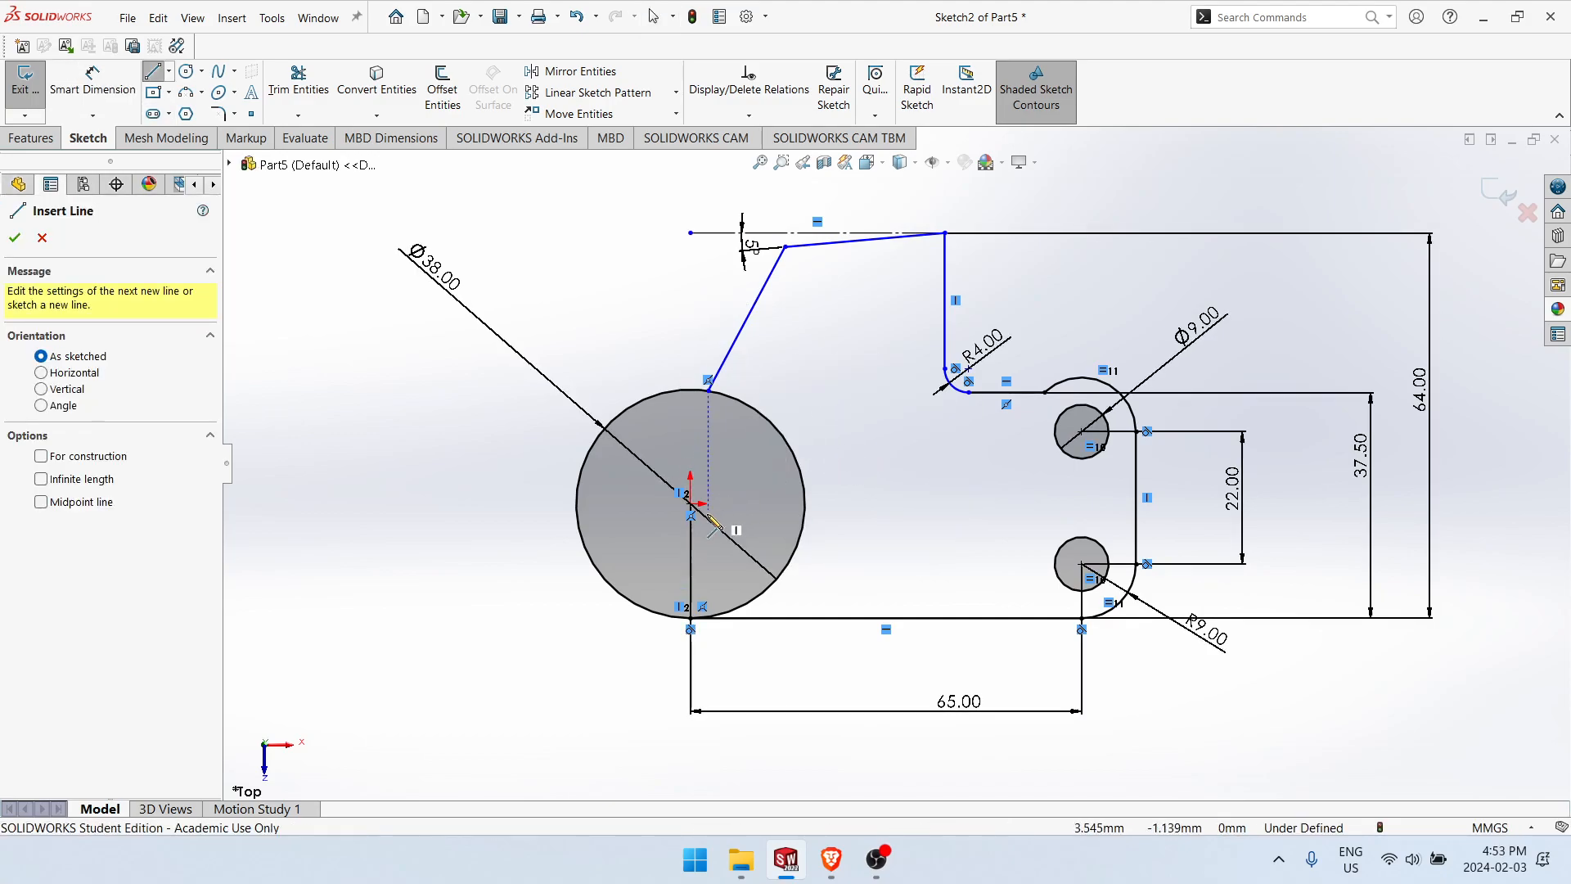
pyautogui.click(691, 504)
pyautogui.click(691, 315)
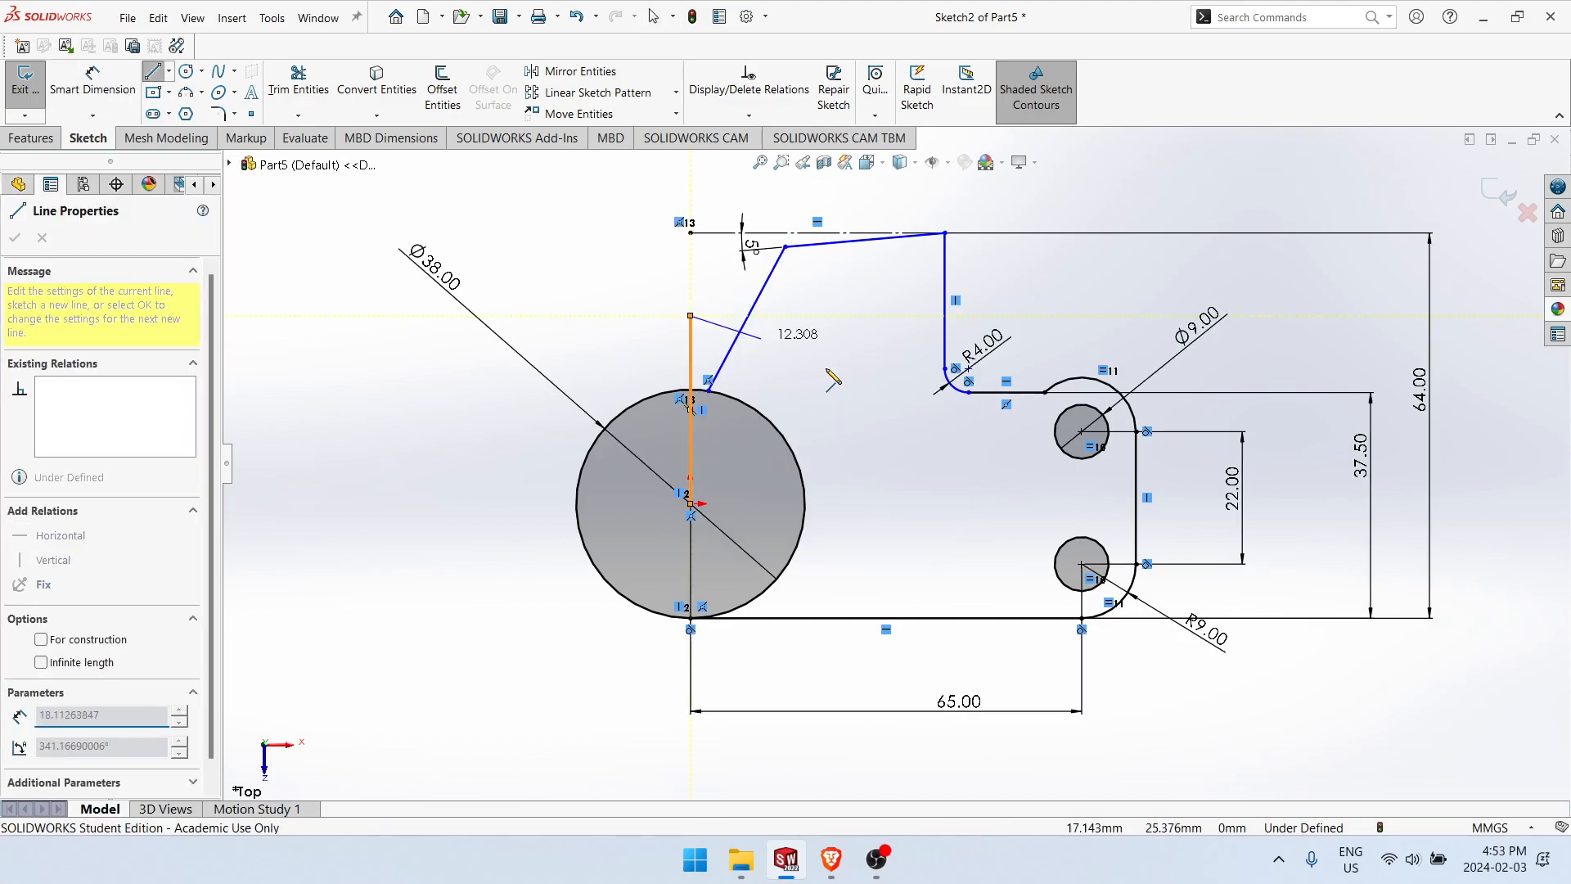
pyautogui.press('Escape')
pyautogui.click(693, 348)
pyautogui.moveTo(693, 346); pyautogui.dragTo(767, 306, button='right')
pyautogui.press('Escape')
# Step: Dimension the angle between the vertical construction line and the slanted side line as 35°
pyautogui.moveTo(887, 539); pyautogui.dragTo(886, 455, button='right')
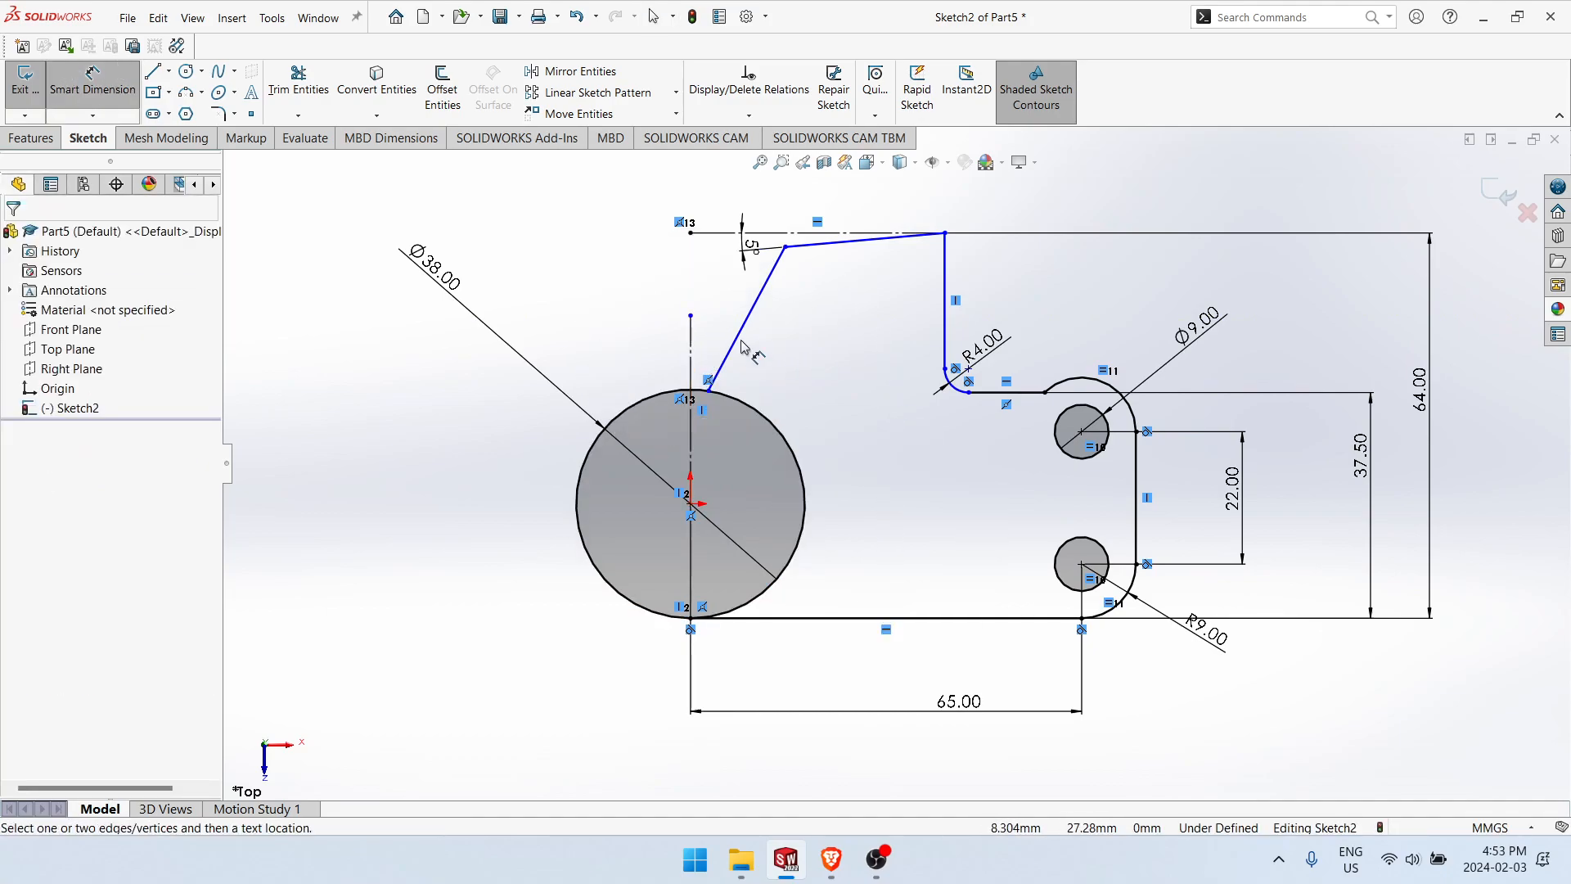
pyautogui.click(735, 340)
pyautogui.click(690, 348)
pyautogui.click(720, 324)
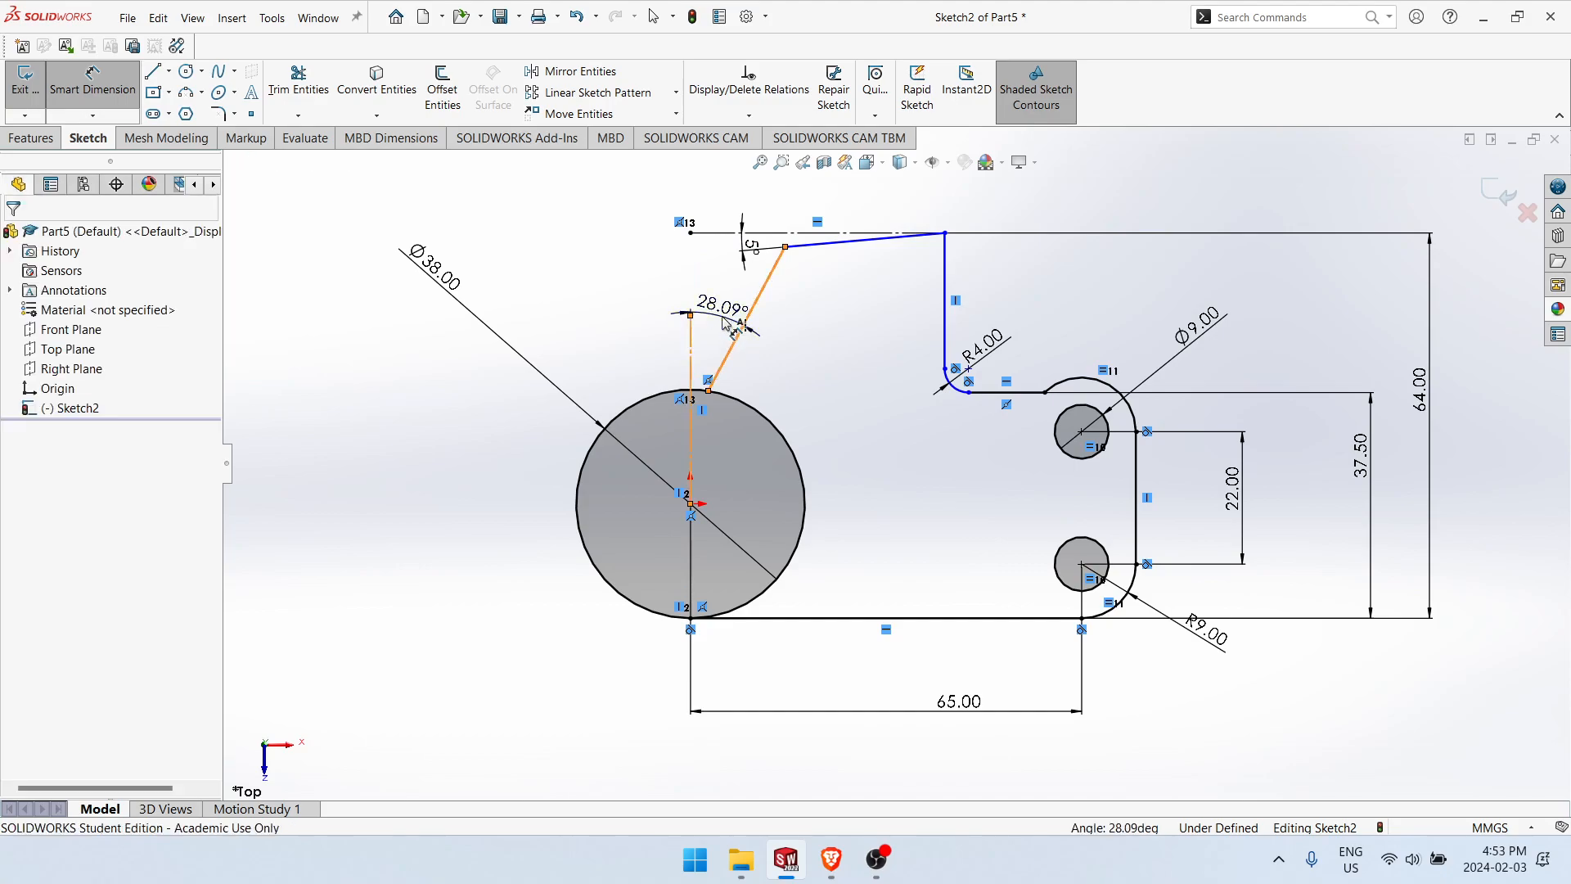
pyautogui.write('35')
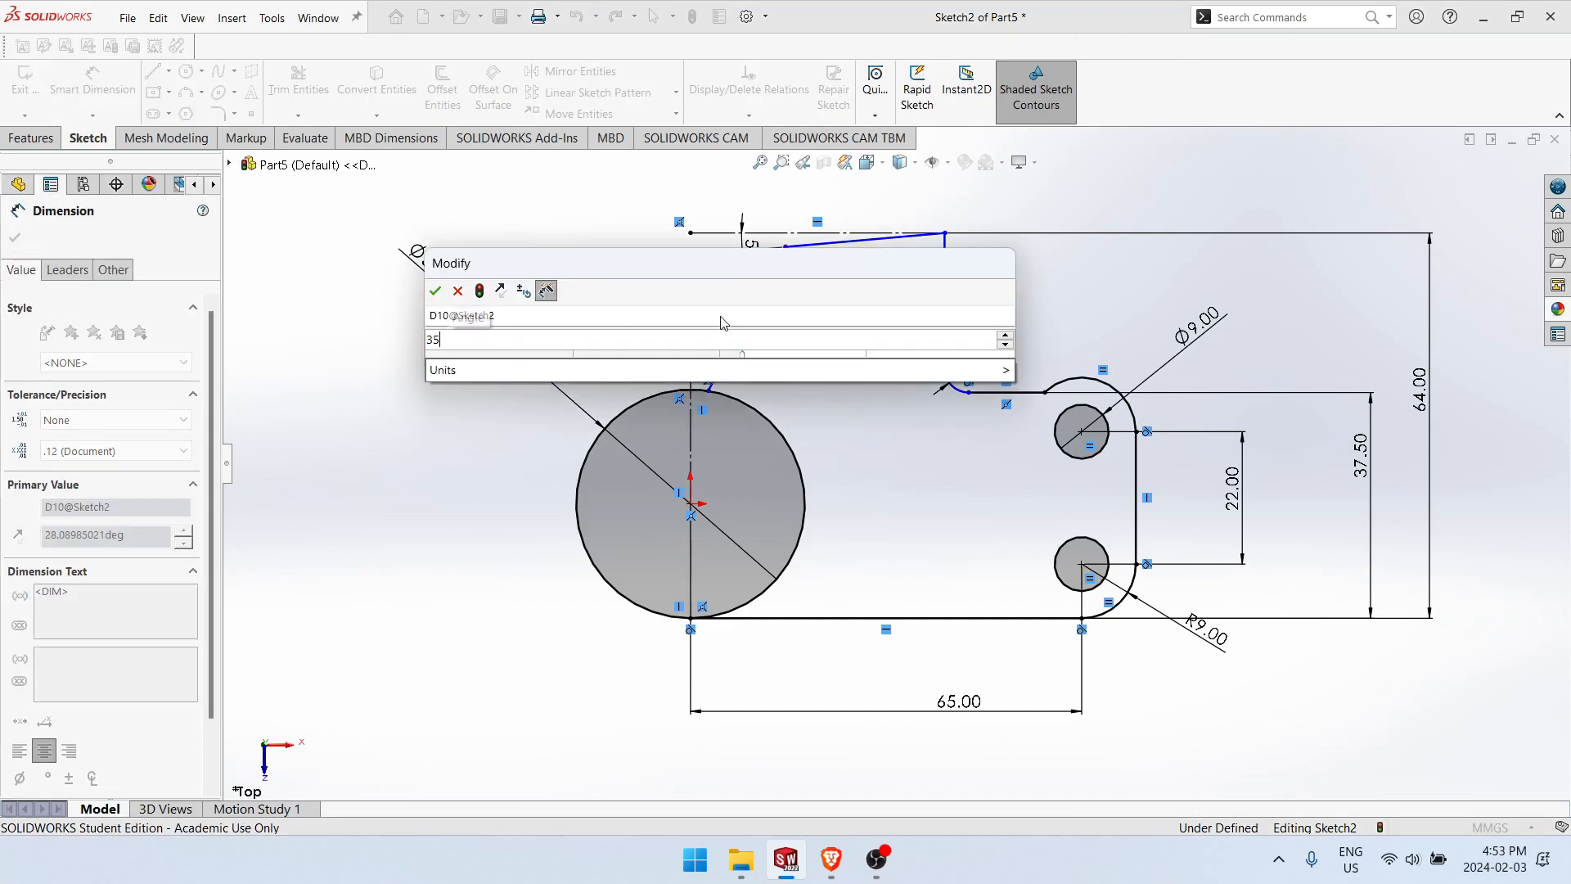
pyautogui.press('Return')
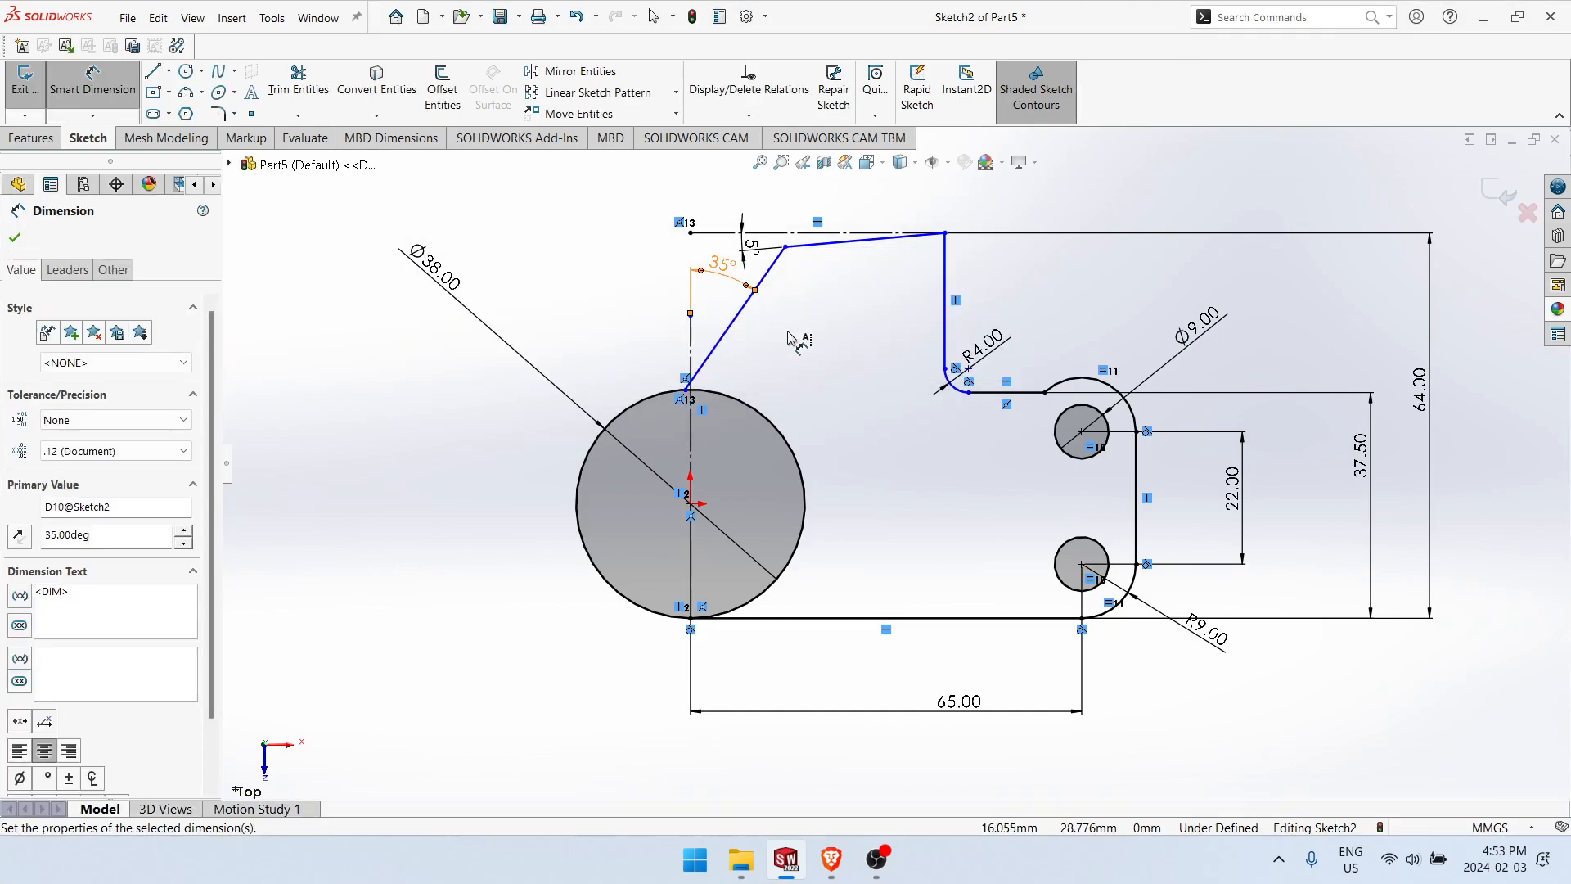
pyautogui.press('Escape')
# Step: Shift the slanted side line away from the vertical construction line and dimension the sloped top line's aligned length as 25 mm
pyautogui.moveTo(724, 338); pyautogui.dragTo(752, 355)
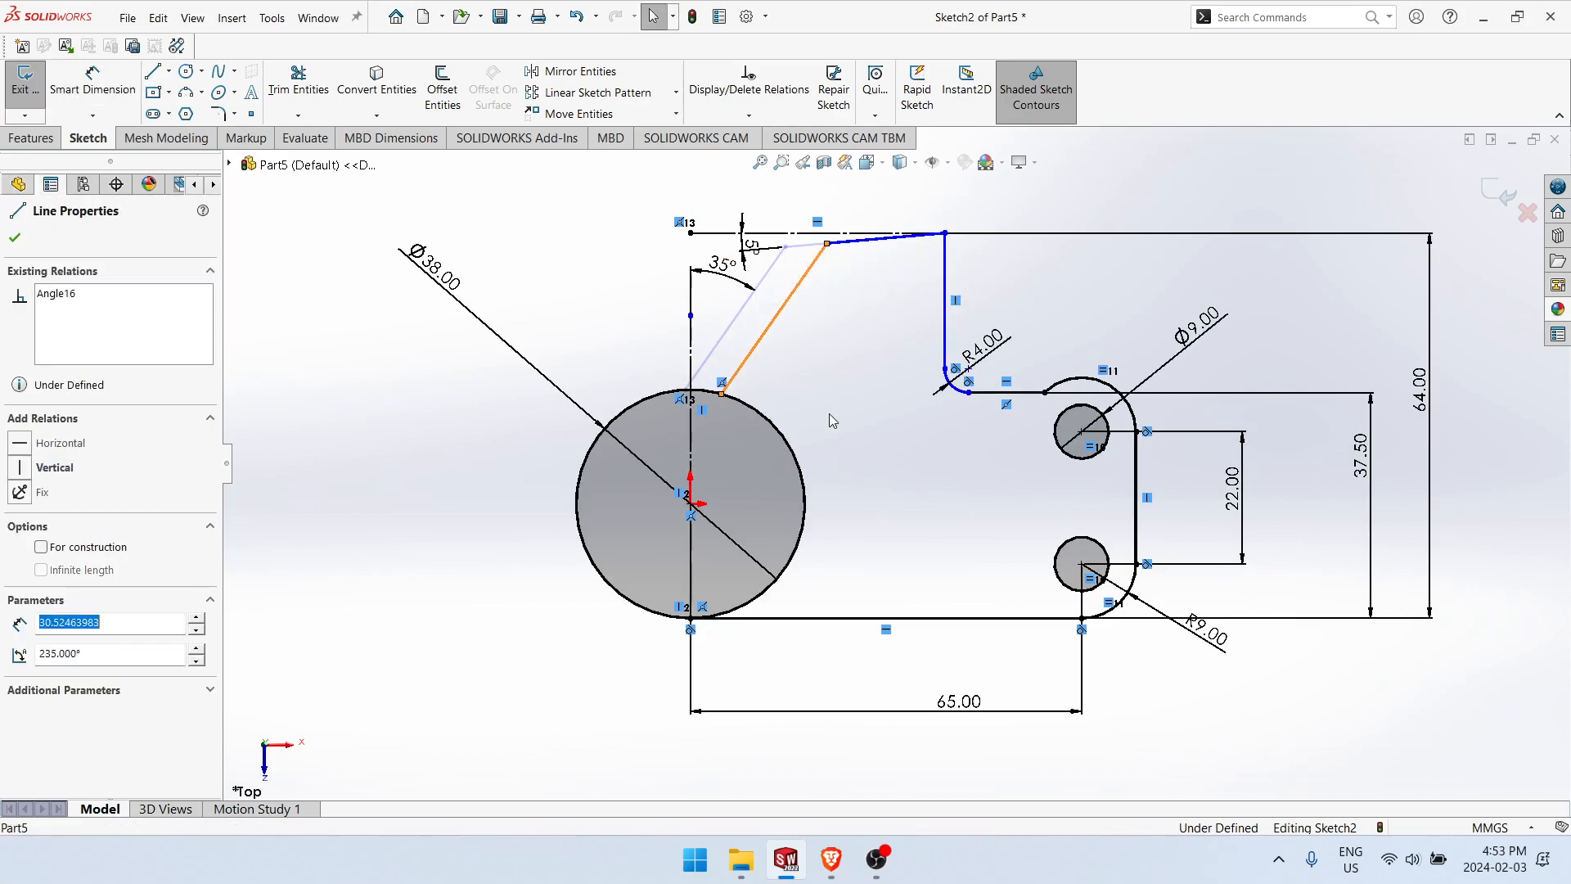
pyautogui.moveTo(821, 401); pyautogui.dragTo(867, 275, button='right')
pyautogui.click(861, 246)
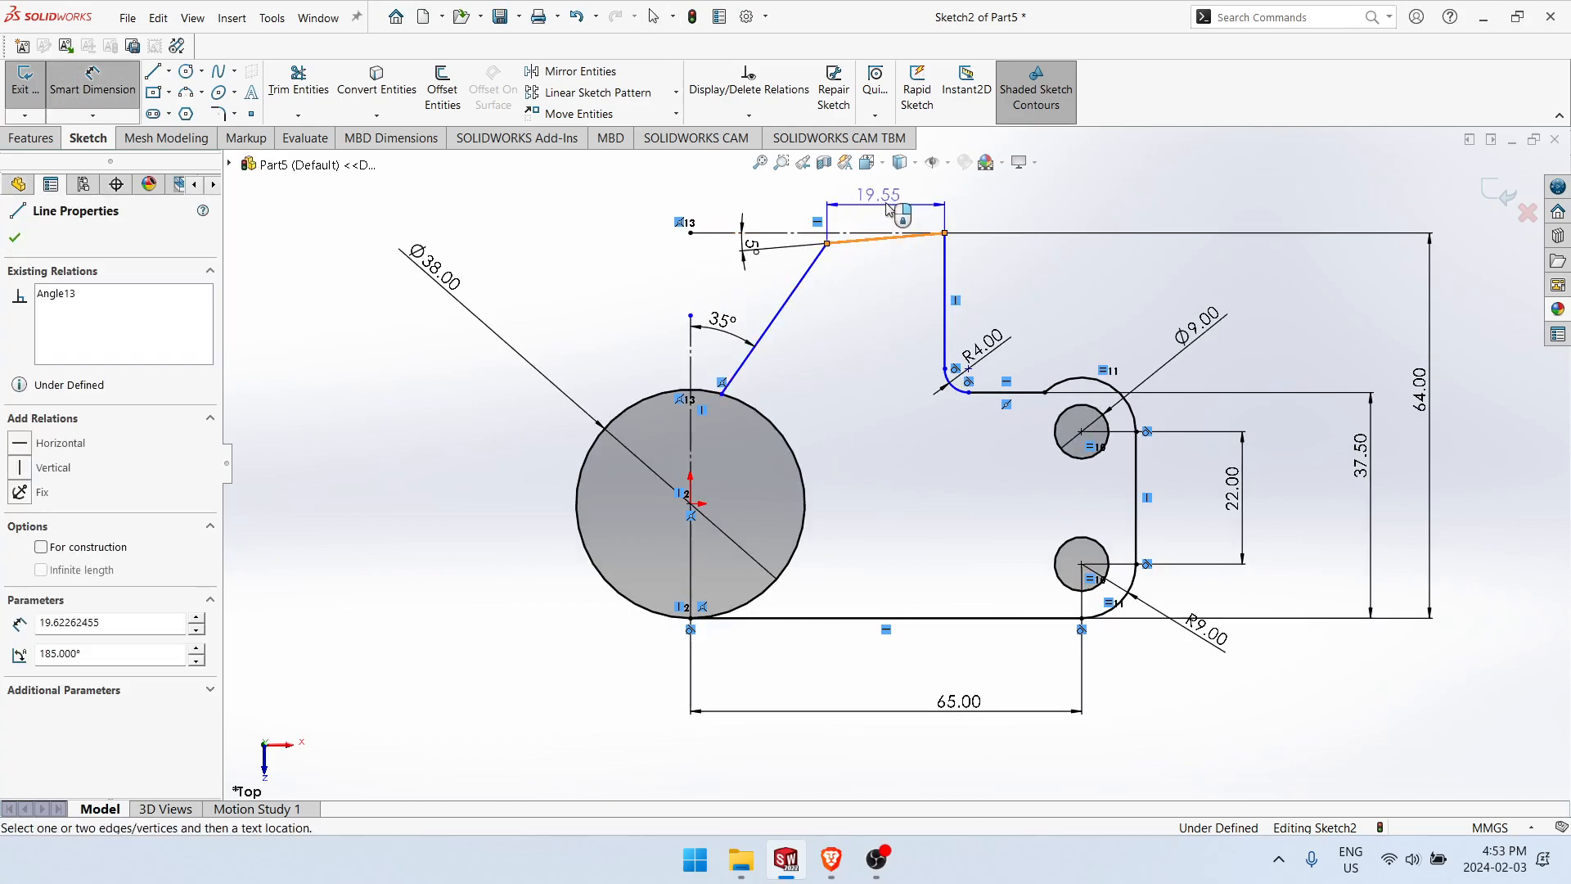
pyautogui.scroll(-8, 887, 236)
pyautogui.scroll(-2, 930, 361)
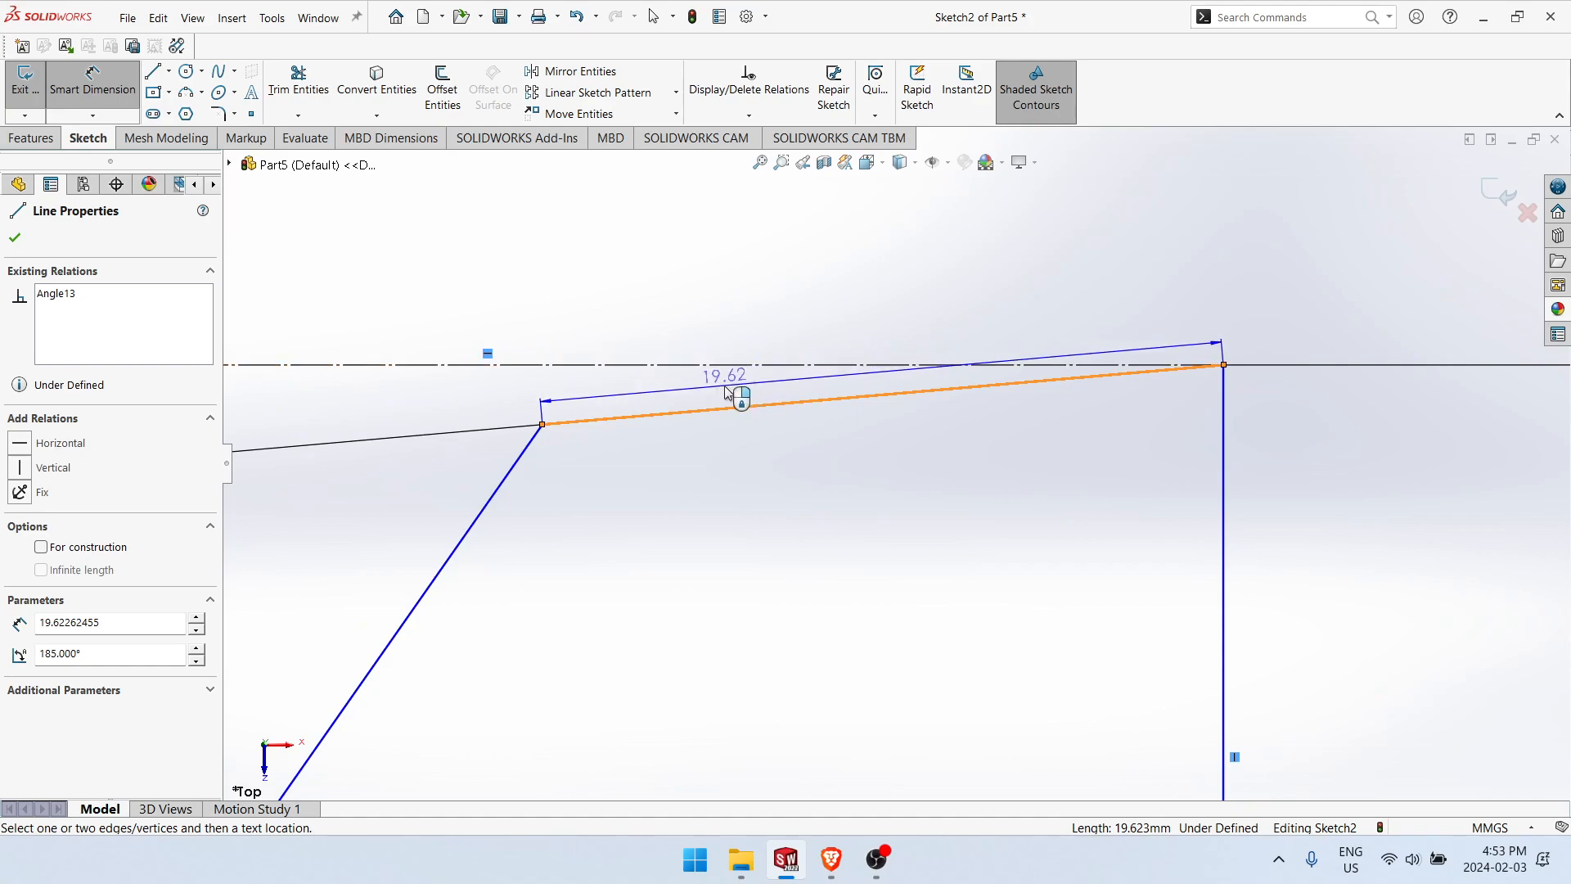
pyautogui.click(725, 391)
pyautogui.write('25')
pyautogui.press('Return')
pyautogui.press('Escape')
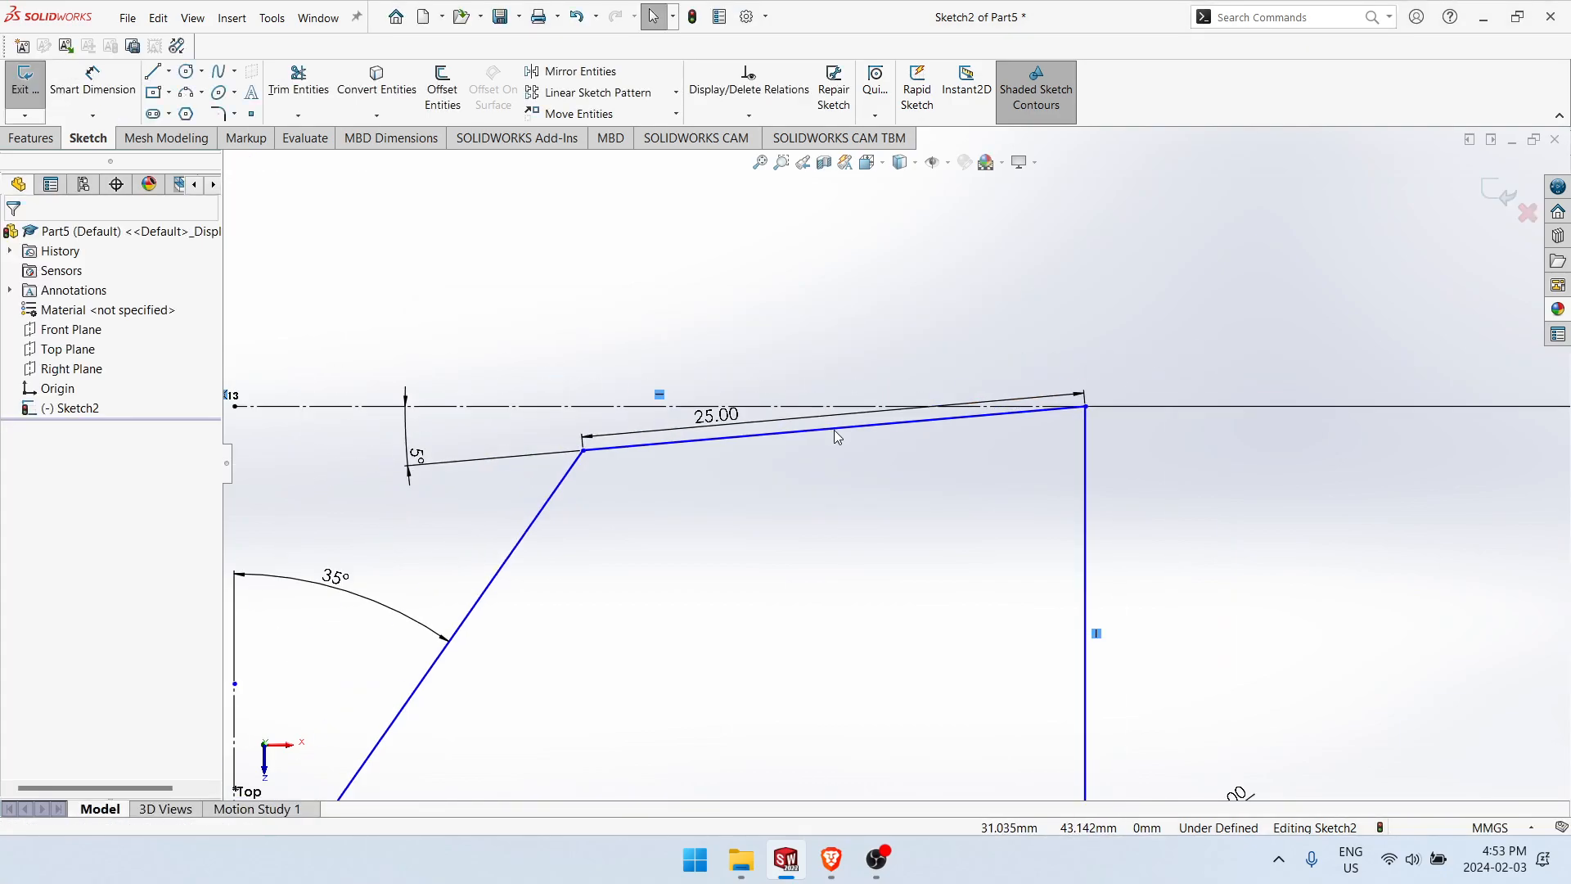
# Step: Dimension the horizontal distance from the vertical construction line to the top end of the vertical profile line as 43.5 mm
pyautogui.scroll(3, 836, 435)
pyautogui.keyDown('ctrl'); pyautogui.moveTo(909, 610); pyautogui.dragTo(903, 413, button='middle'); pyautogui.keyUp('ctrl')
pyautogui.scroll(4, 896, 468)
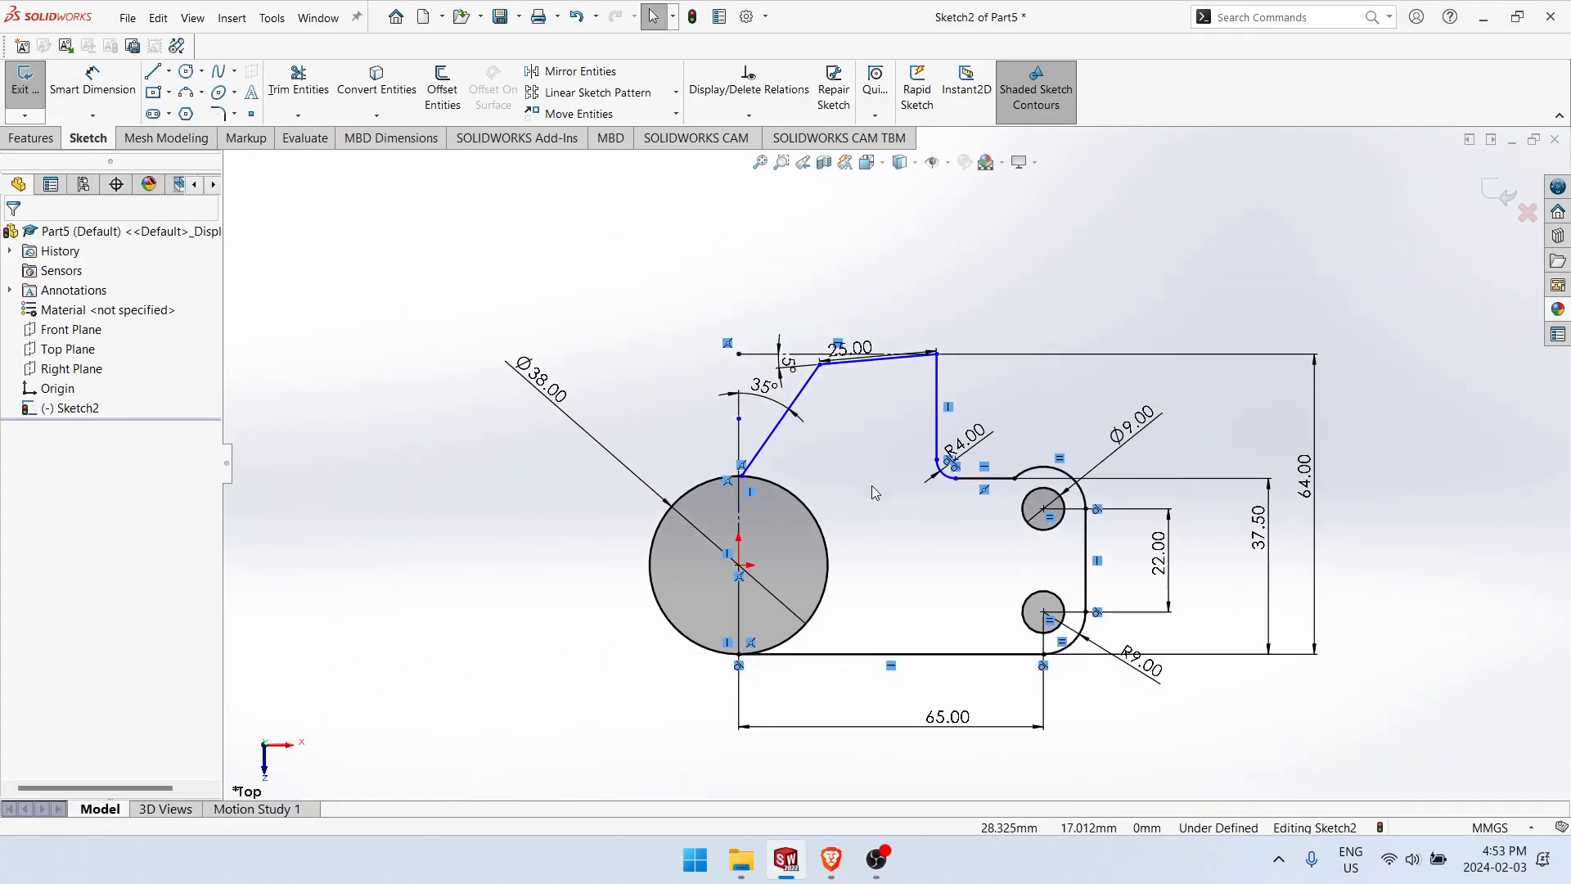
pyautogui.moveTo(872, 482); pyautogui.dragTo(882, 426, button='right')
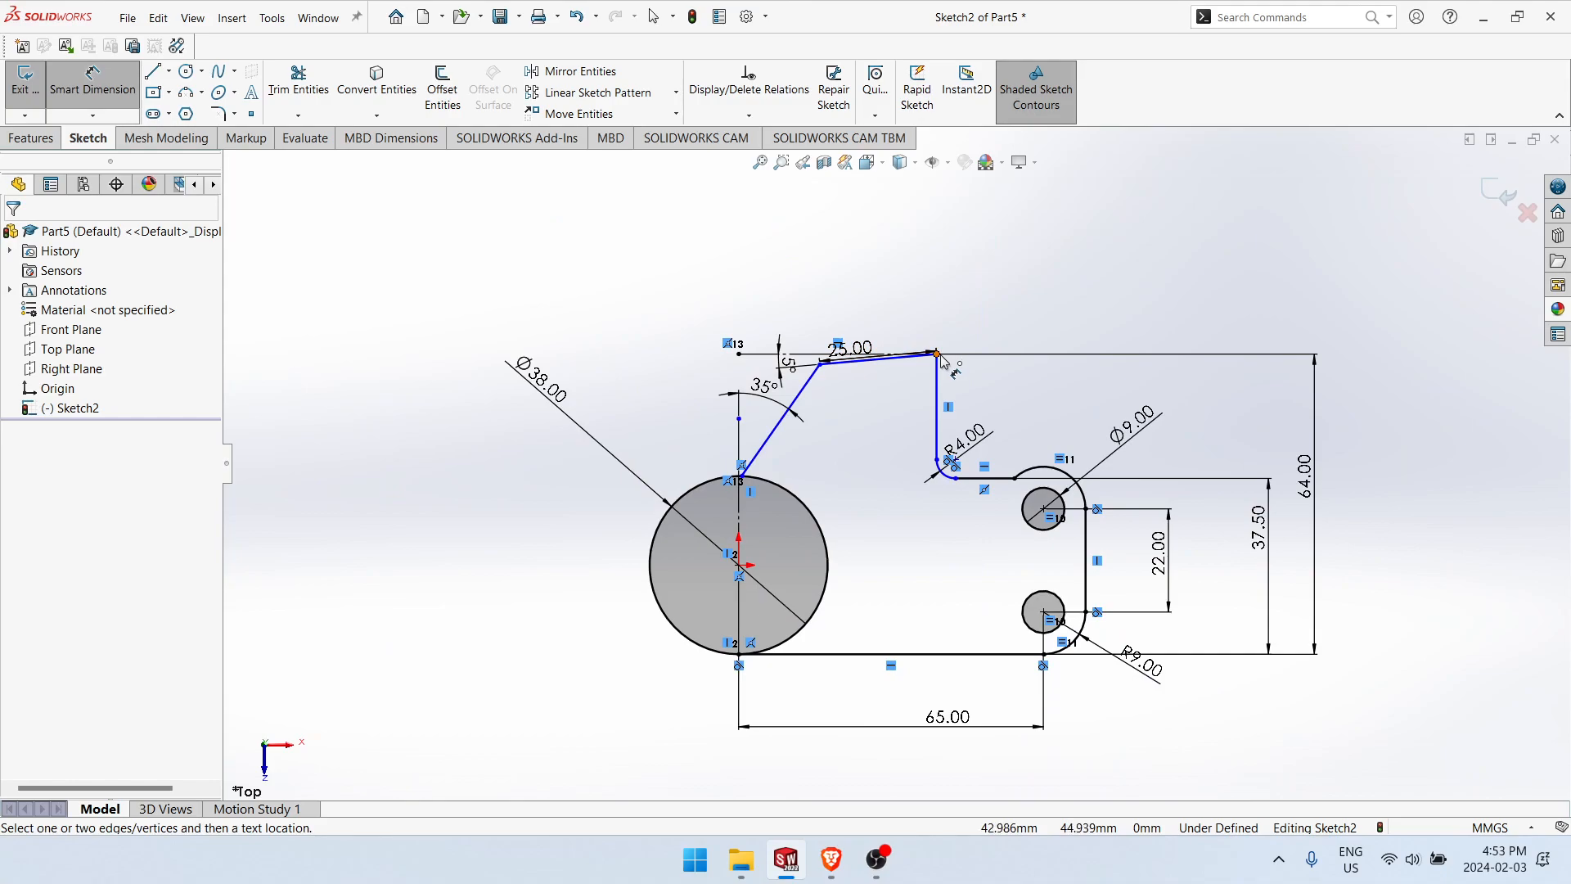
pyautogui.click(938, 354)
pyautogui.click(742, 438)
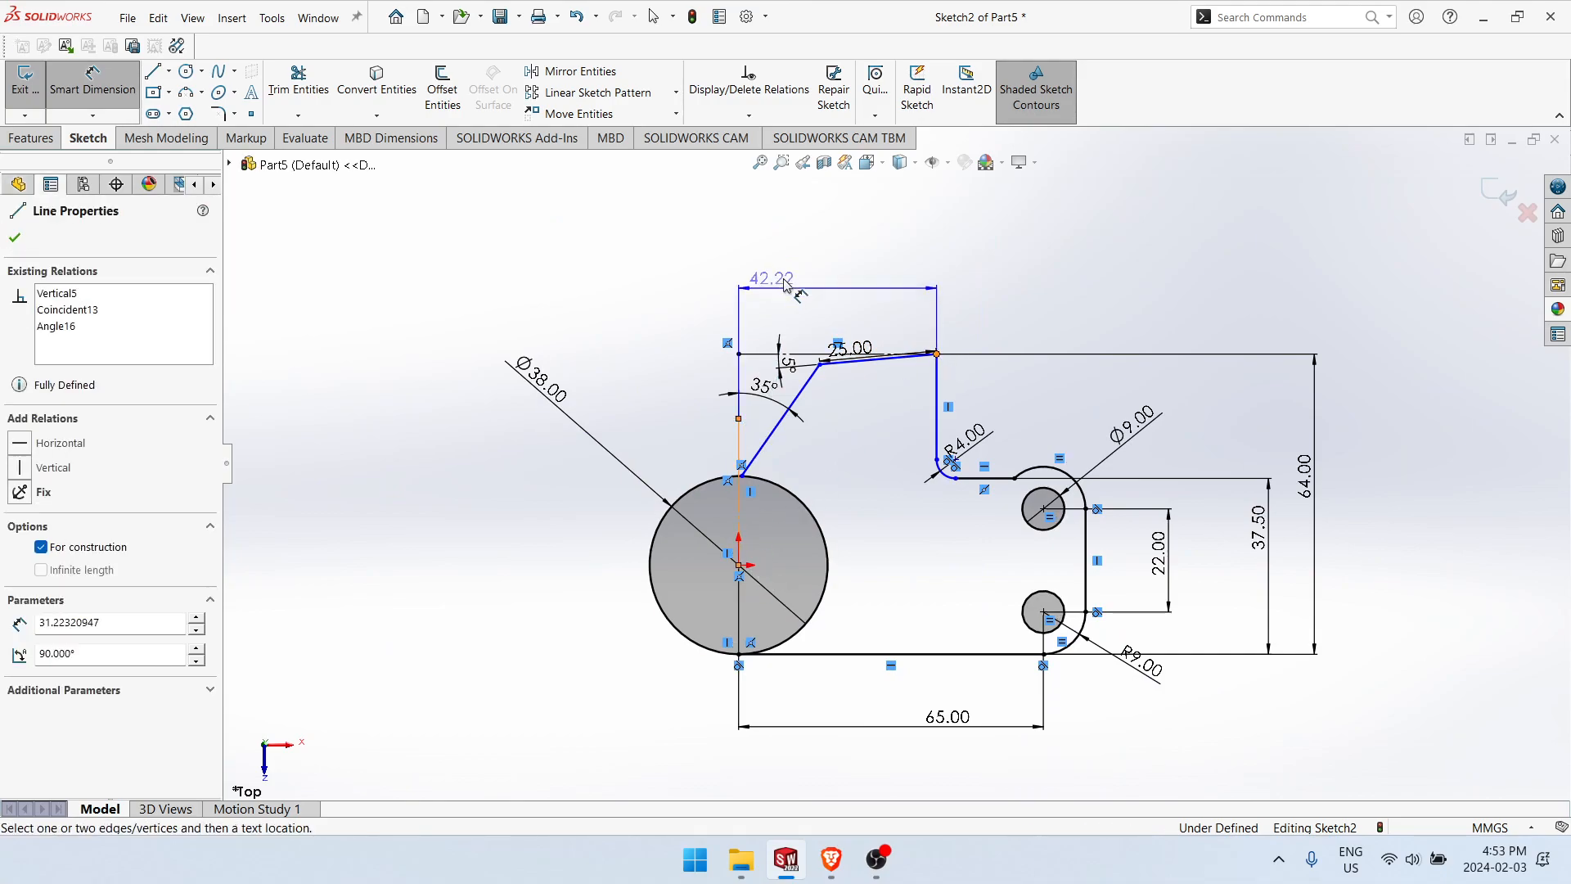
pyautogui.click(814, 270)
pyautogui.write('43.5')
pyautogui.press('Return')
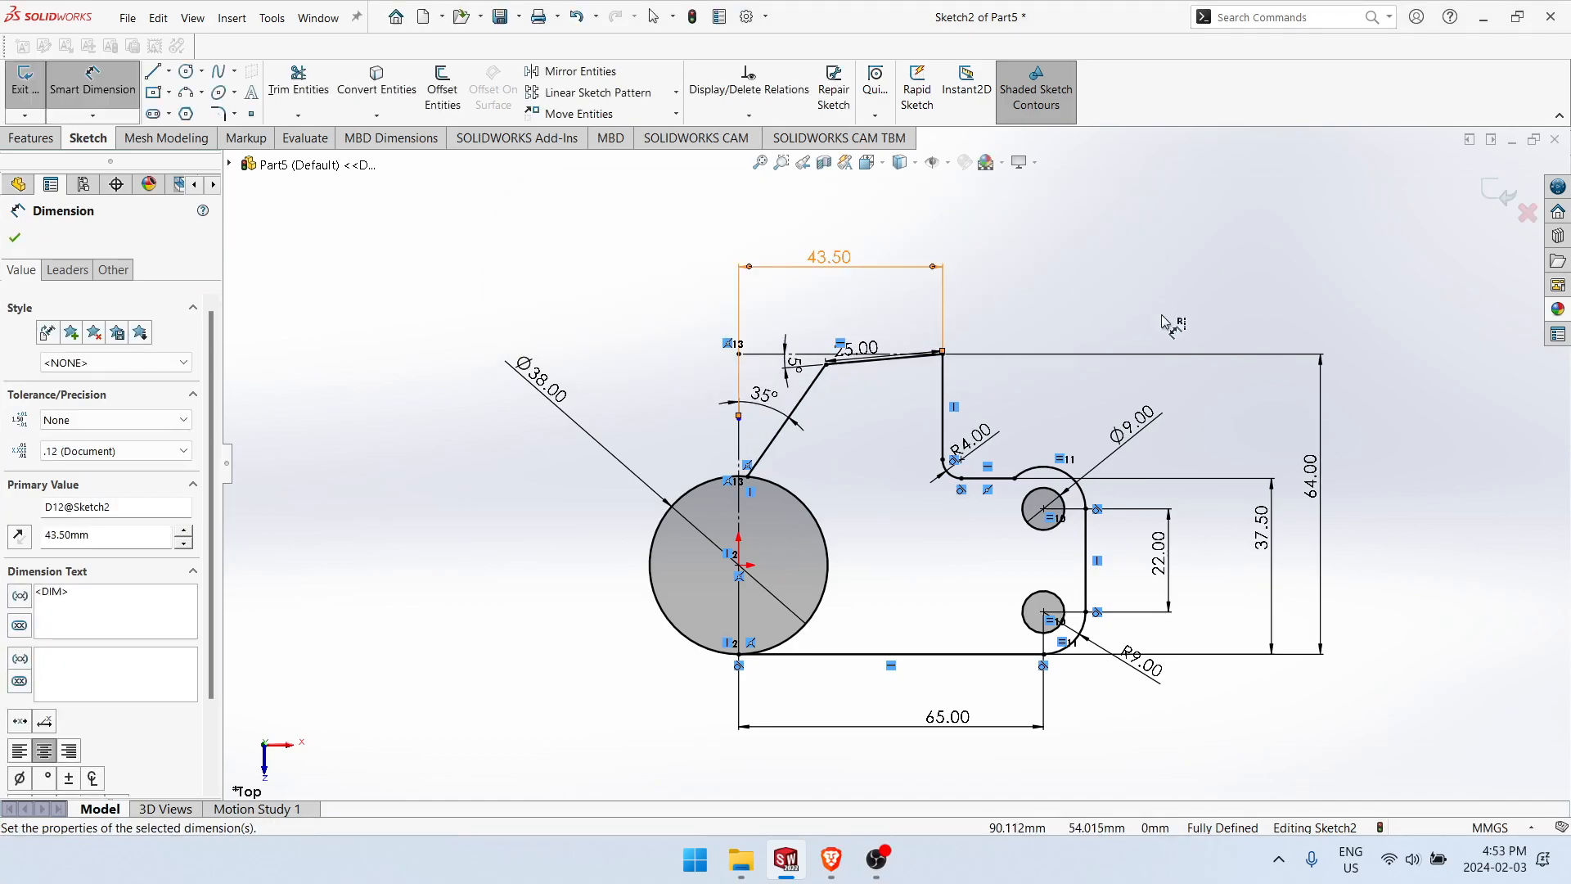
# Step: Check the reference drawing and trim away the part of the 38 mm circle that lies inside the bracket profile
pyautogui.scroll(-2, 1064, 615)
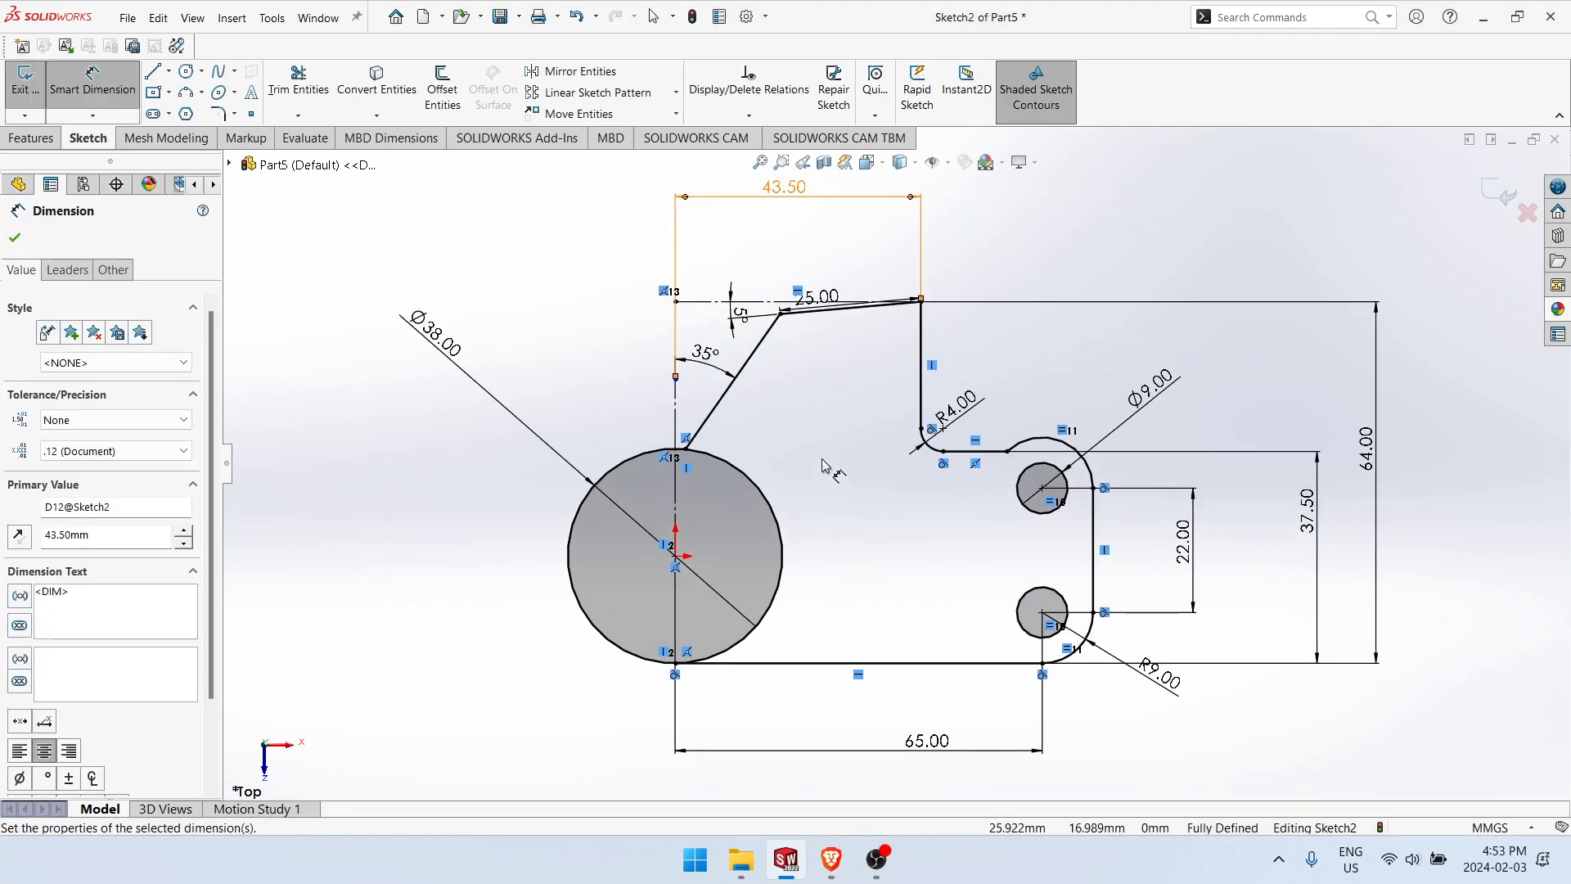
pyautogui.click(906, 454)
pyautogui.hotkey('alt', 'Tab')
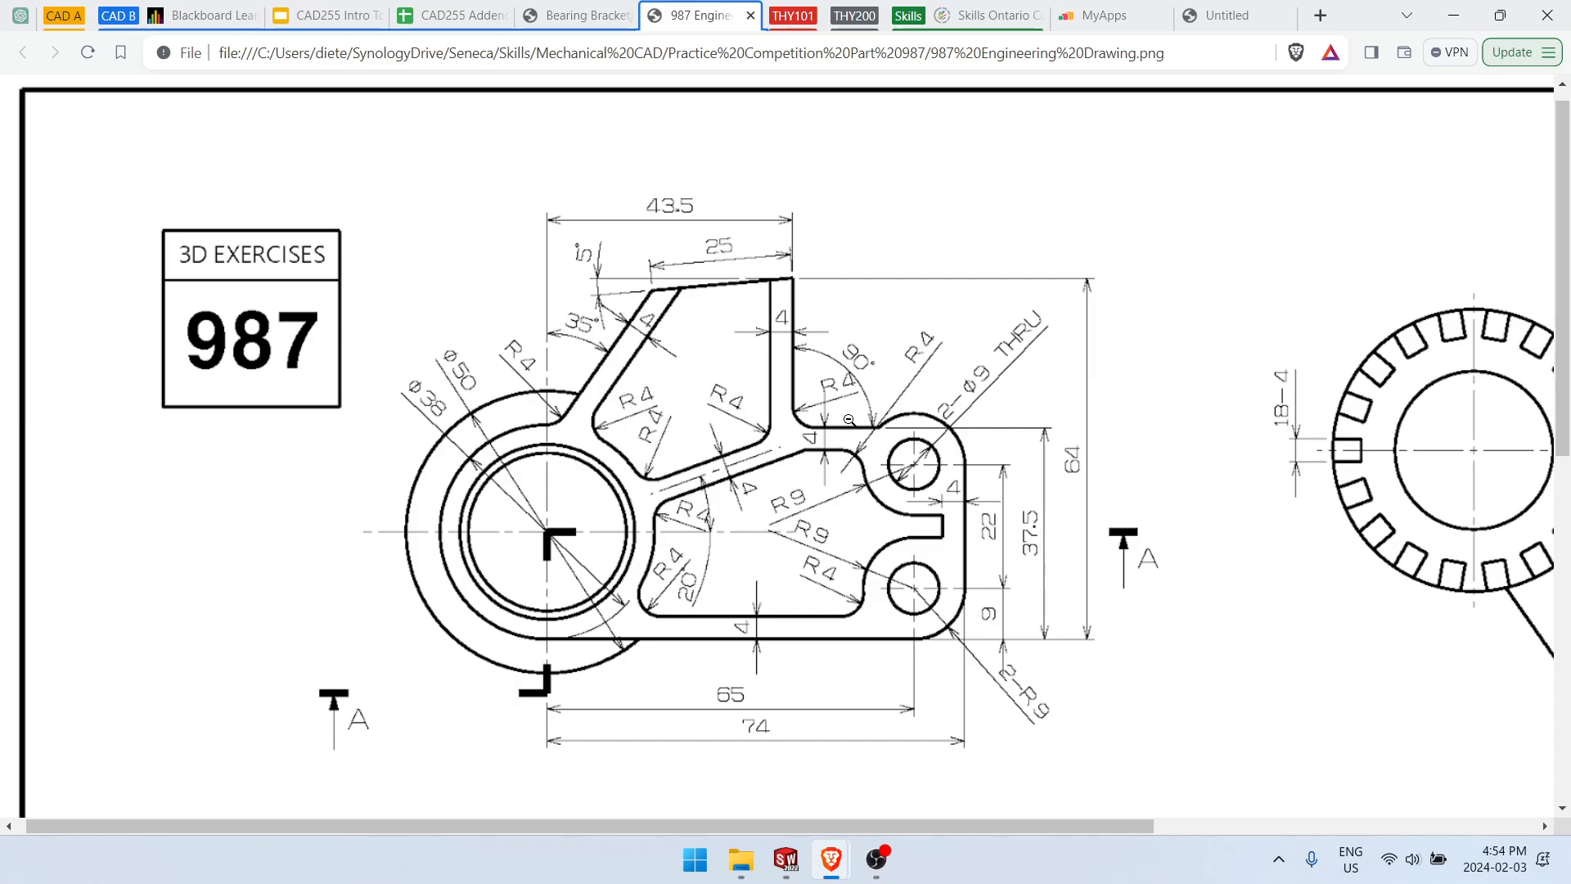
pyautogui.hotkey('alt', 'Tab')
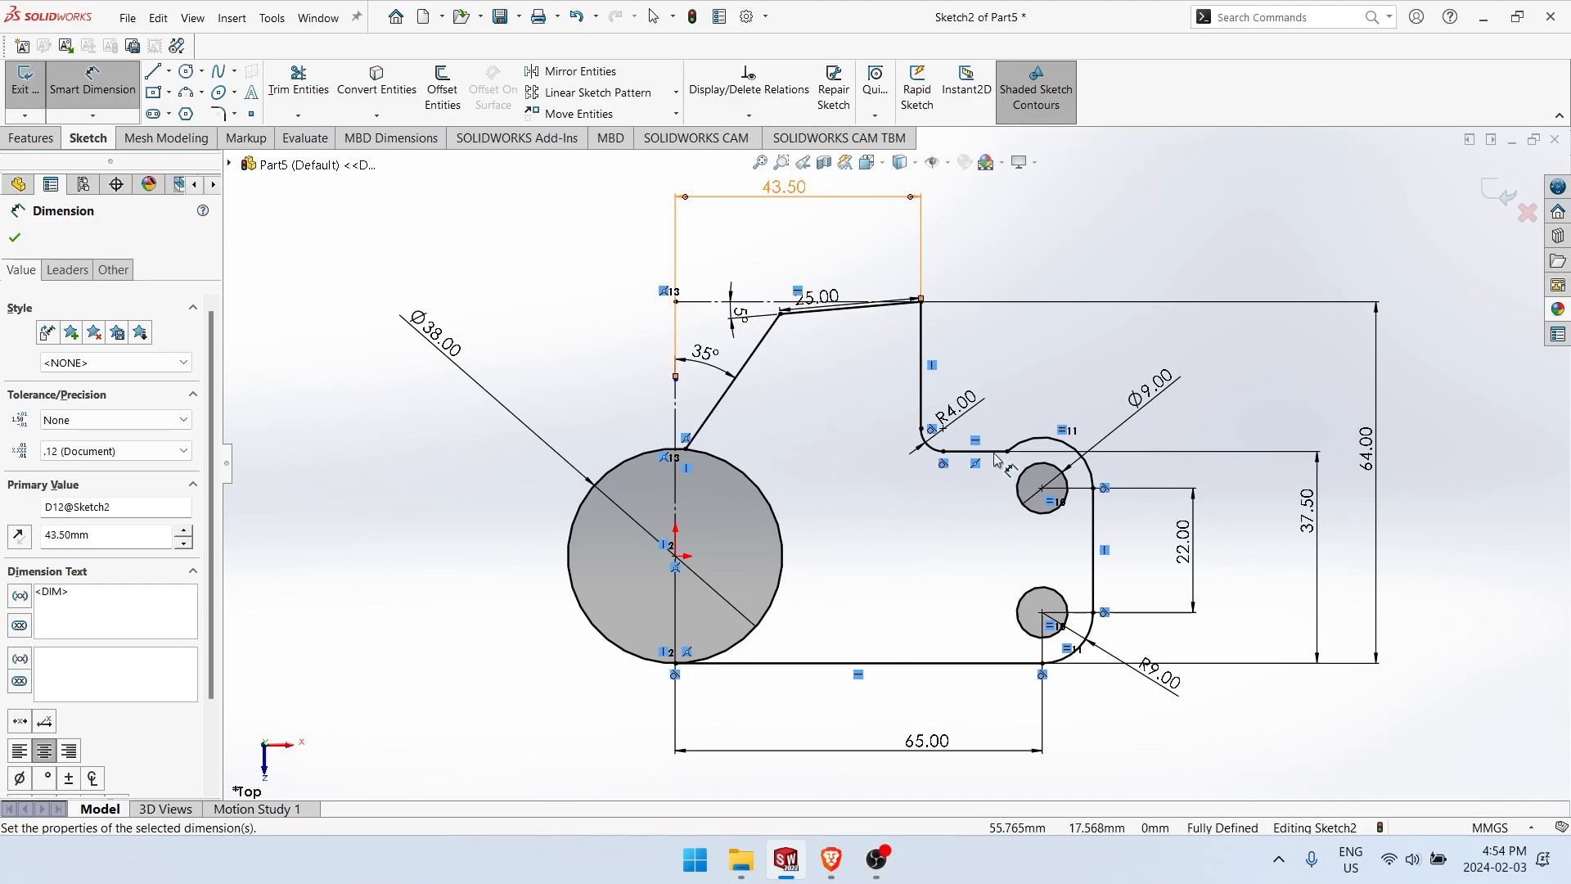
pyautogui.scroll(1, 946, 565)
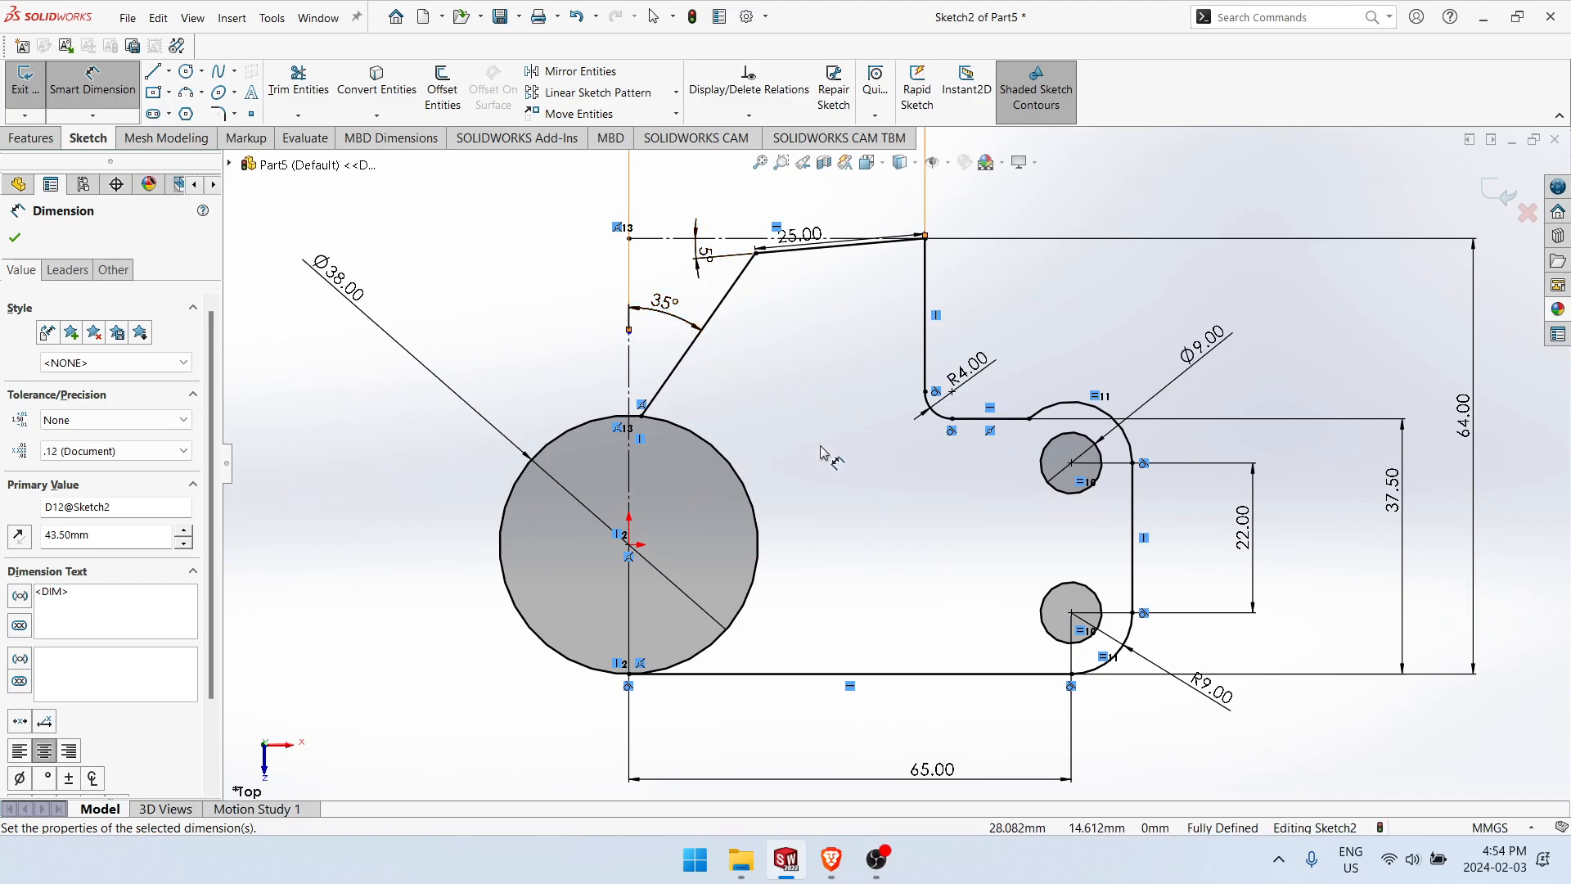
pyautogui.moveTo(814, 426); pyautogui.dragTo(779, 483, button='right')
pyautogui.moveTo(777, 491); pyautogui.dragTo(713, 567)
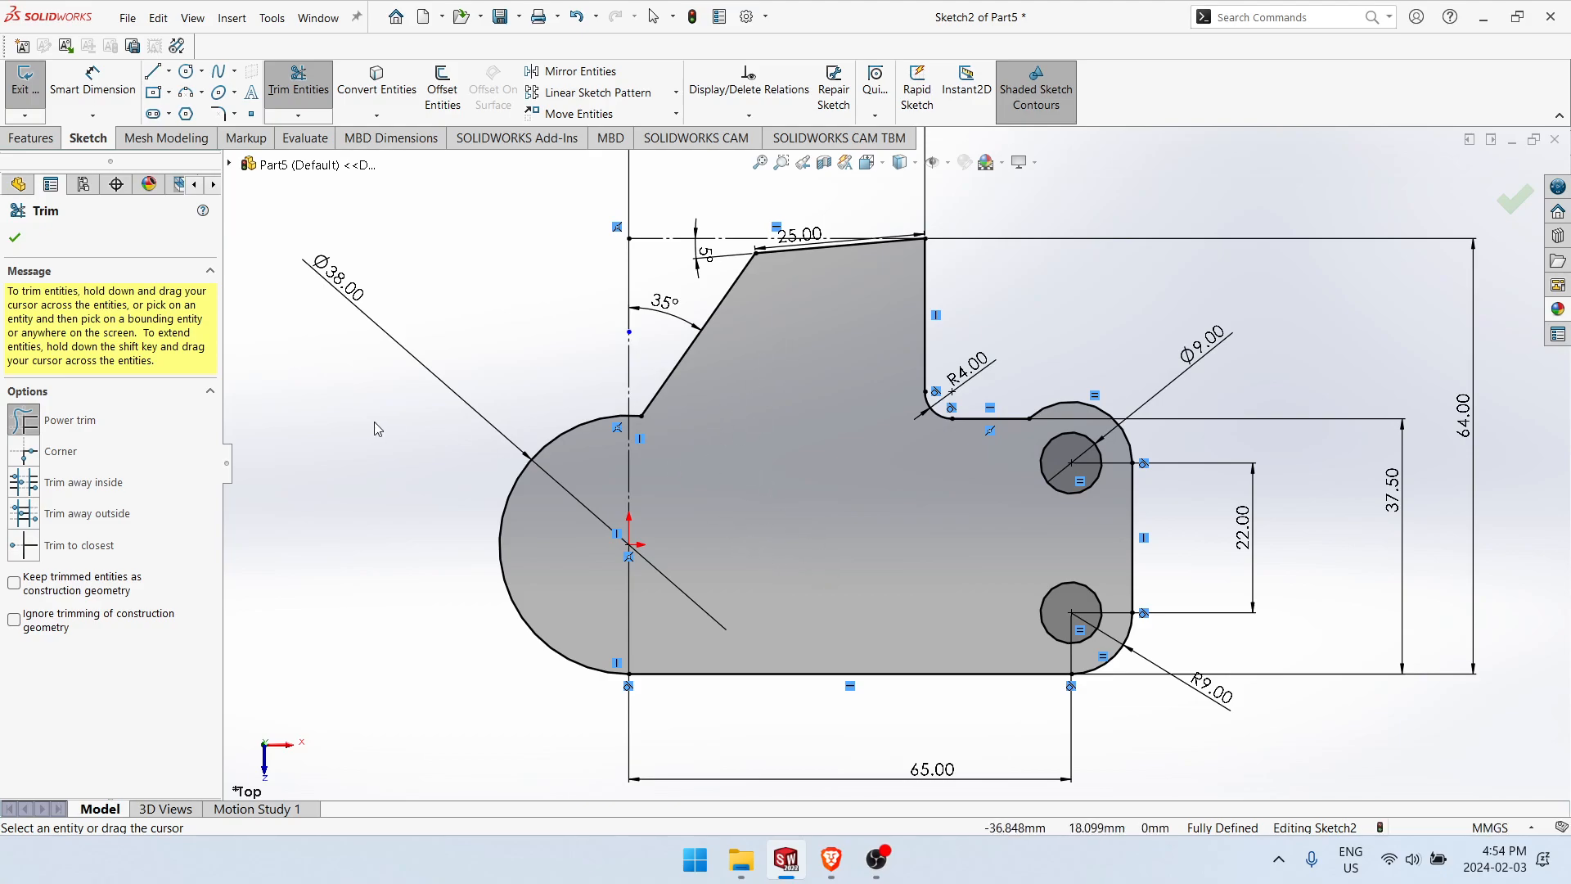
pyautogui.click(16, 238)
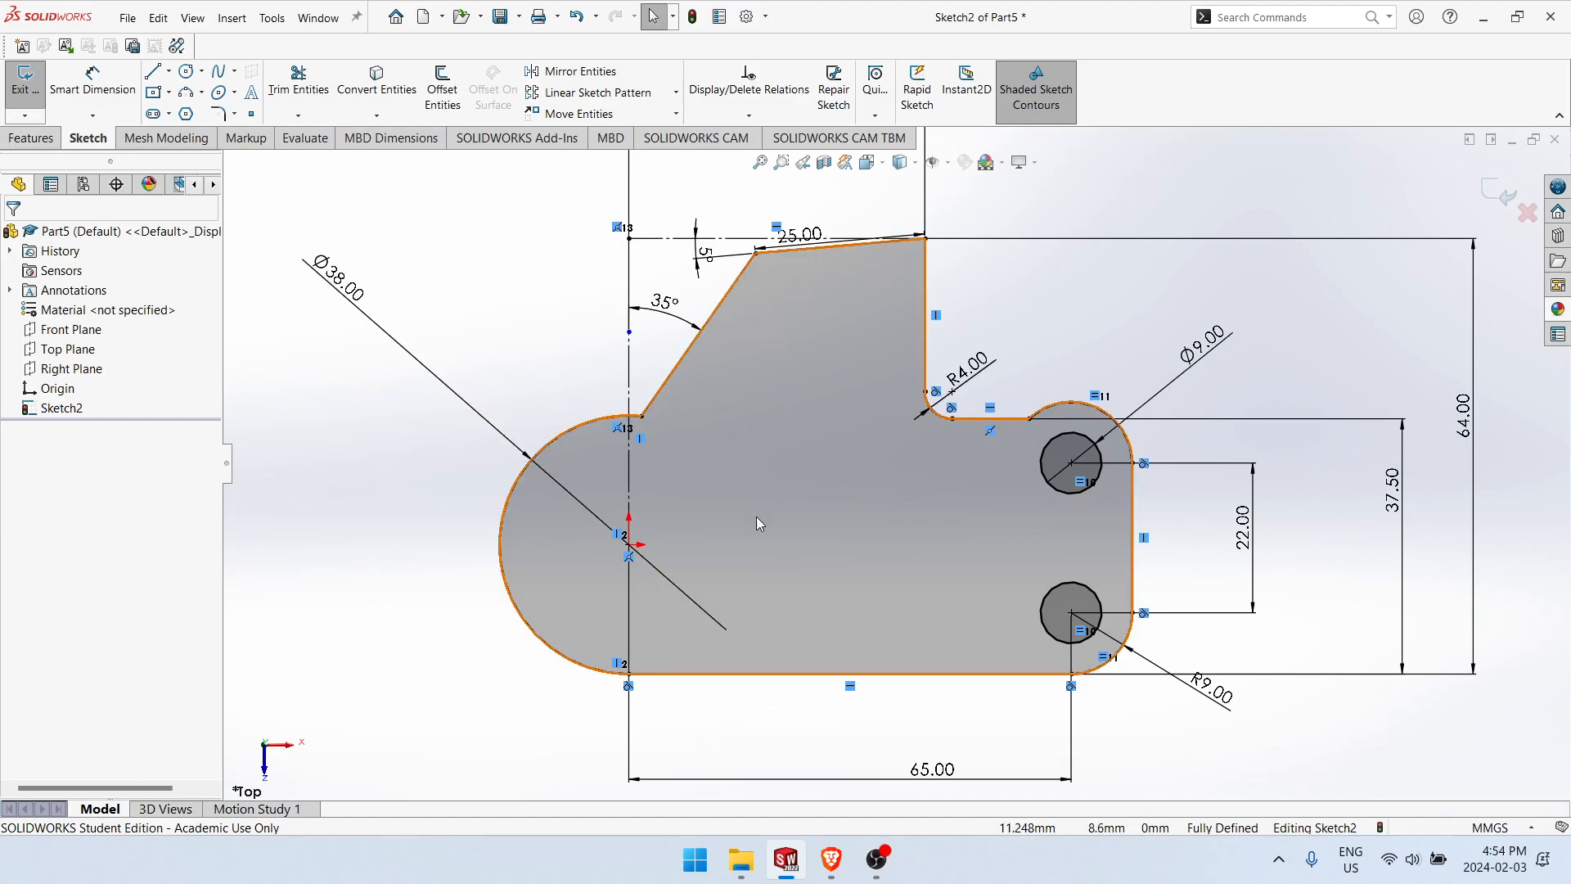
# Step: Extrude the bracket profile as a Blind boss 12.5 mm deep with the direction reversed
pyautogui.click(31, 137)
pyautogui.click(33, 86)
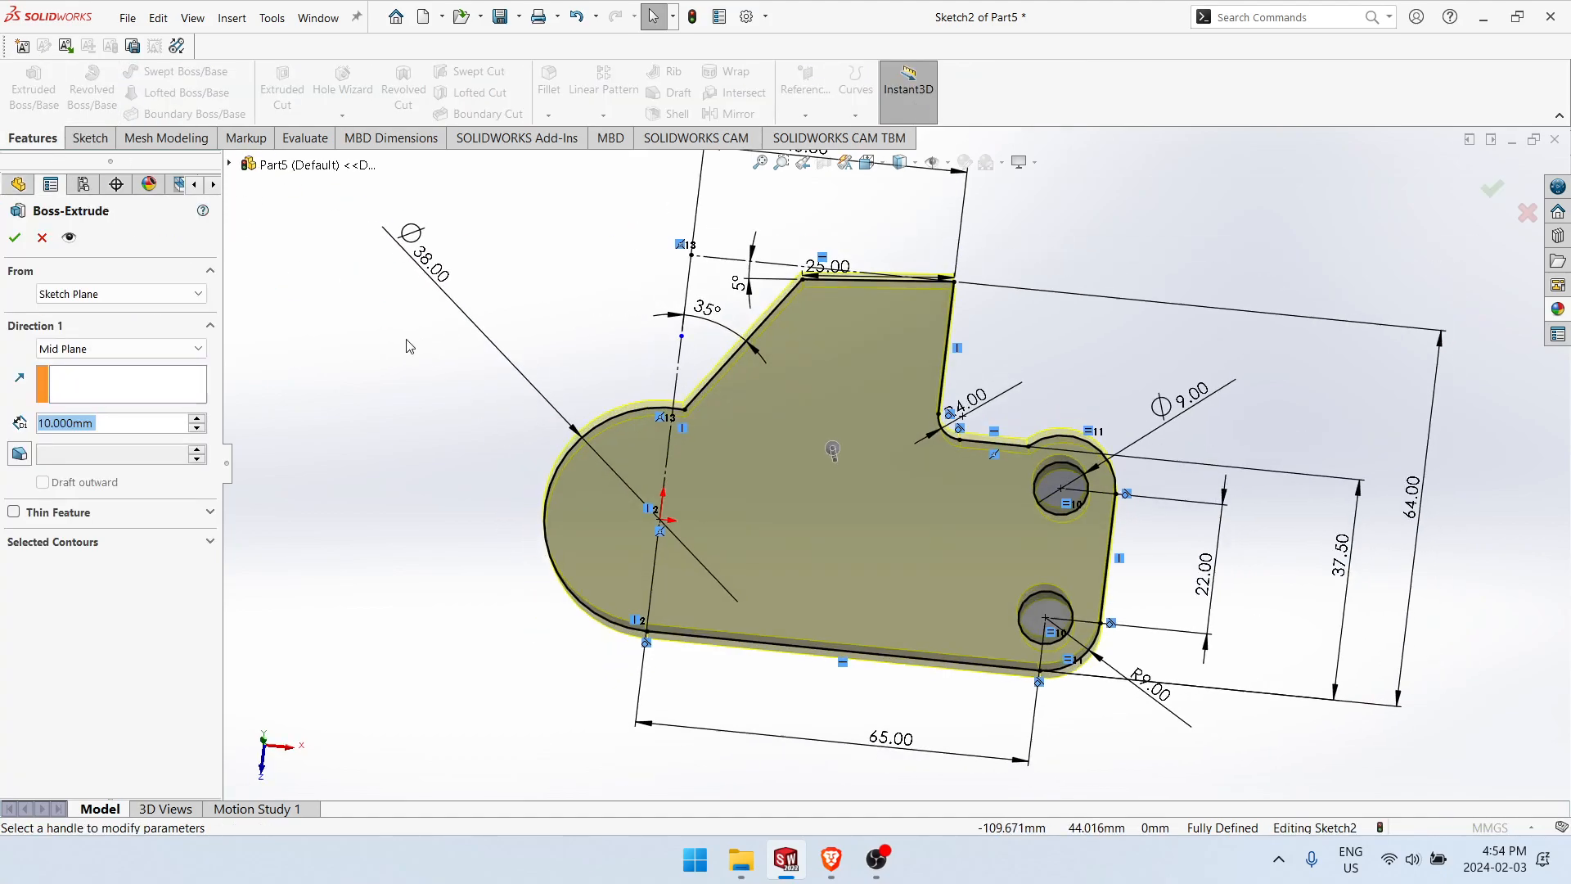
pyautogui.click(82, 350)
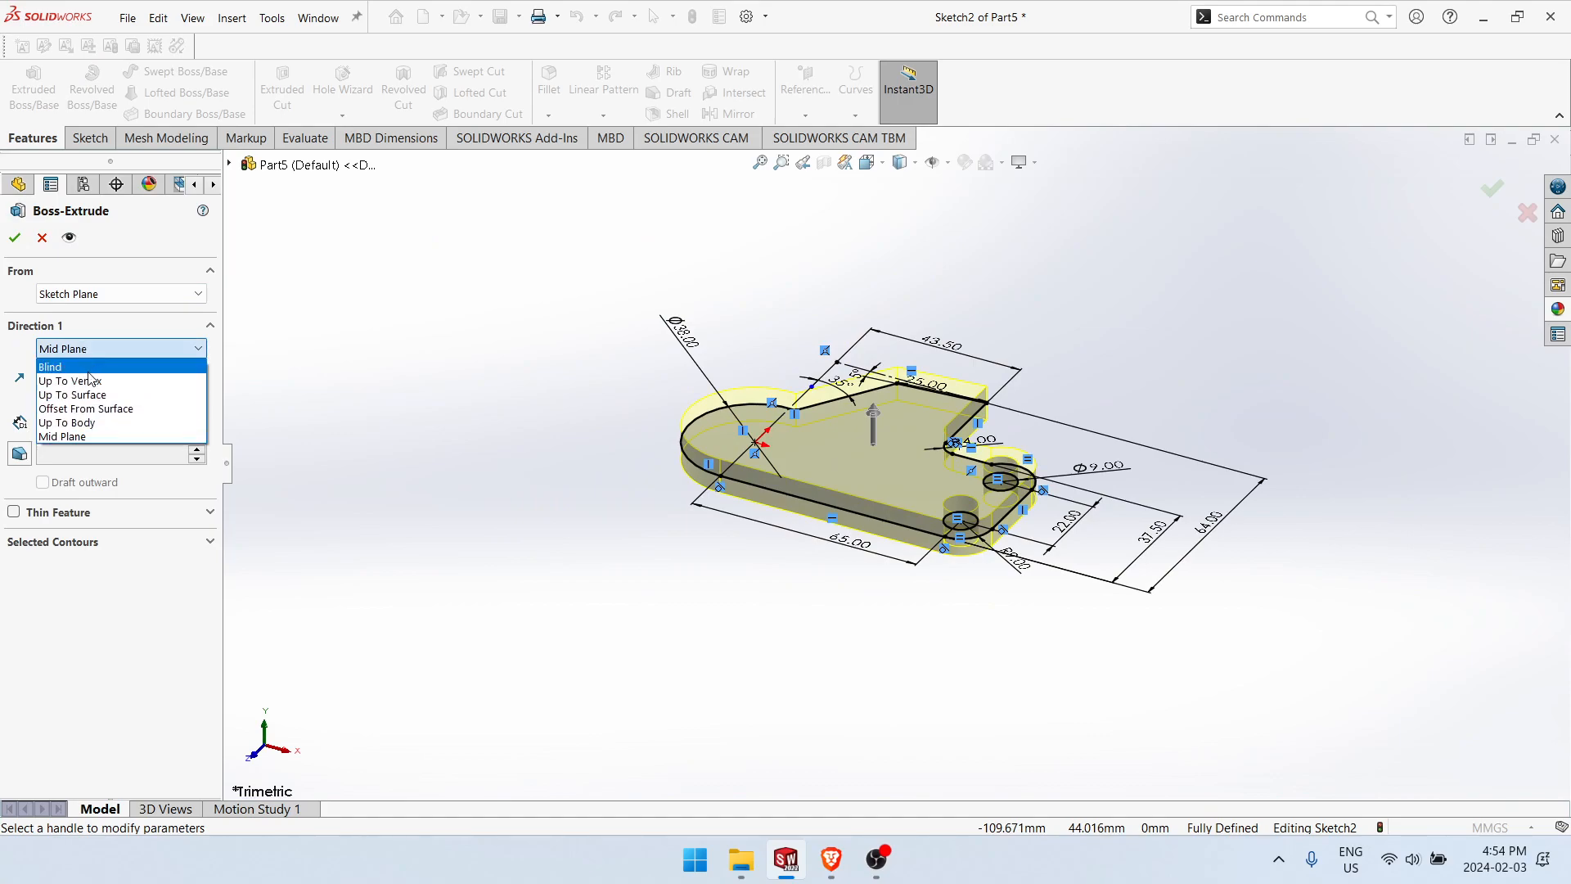
pyautogui.click(74, 364)
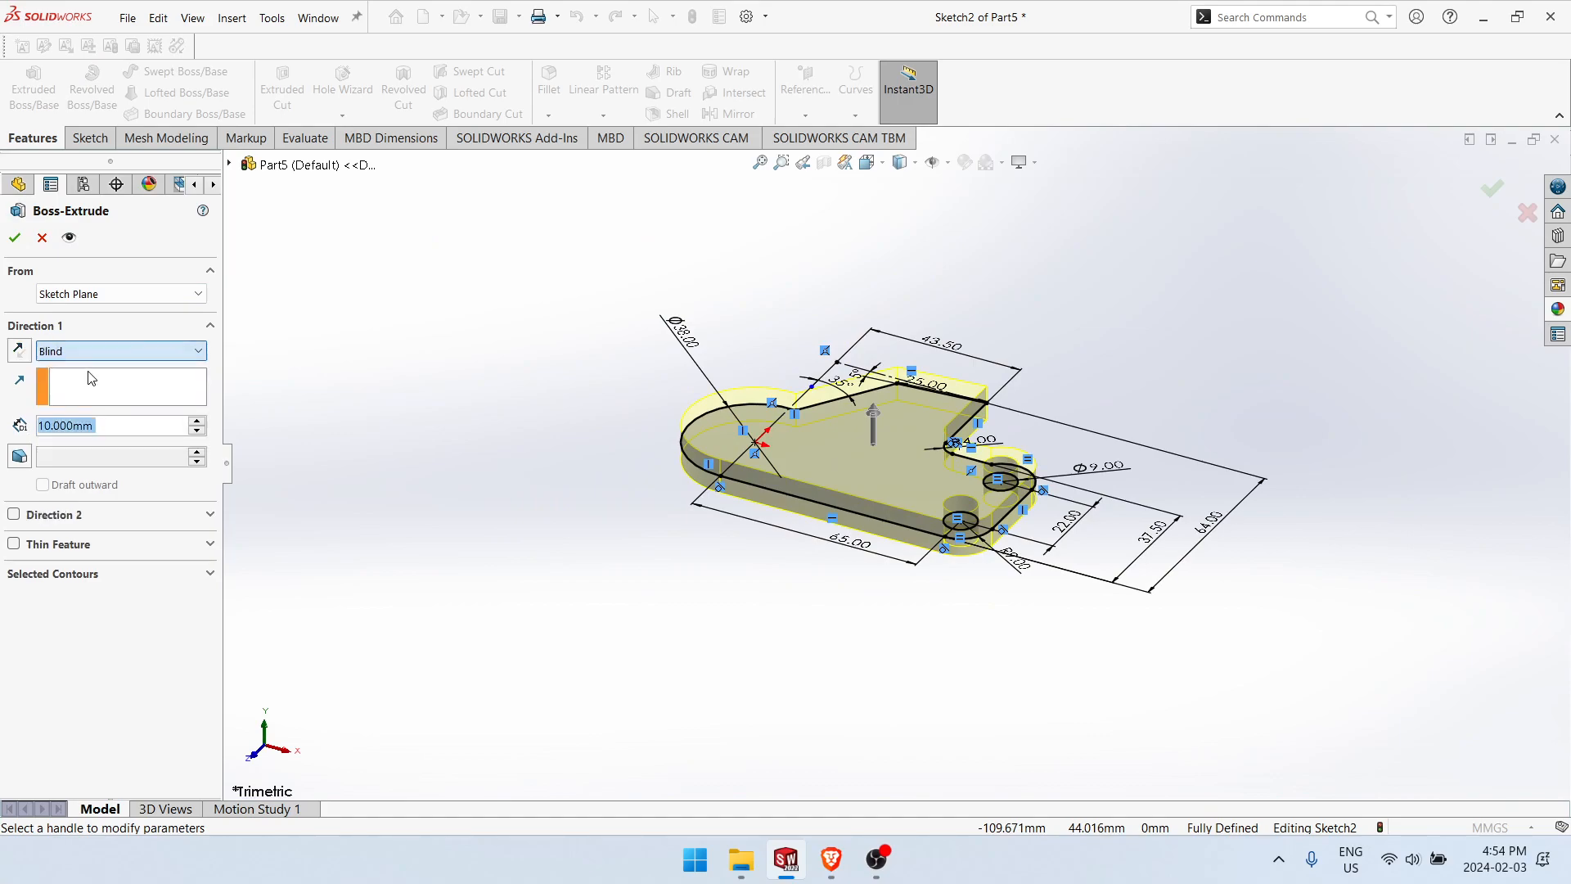
pyautogui.click(27, 357)
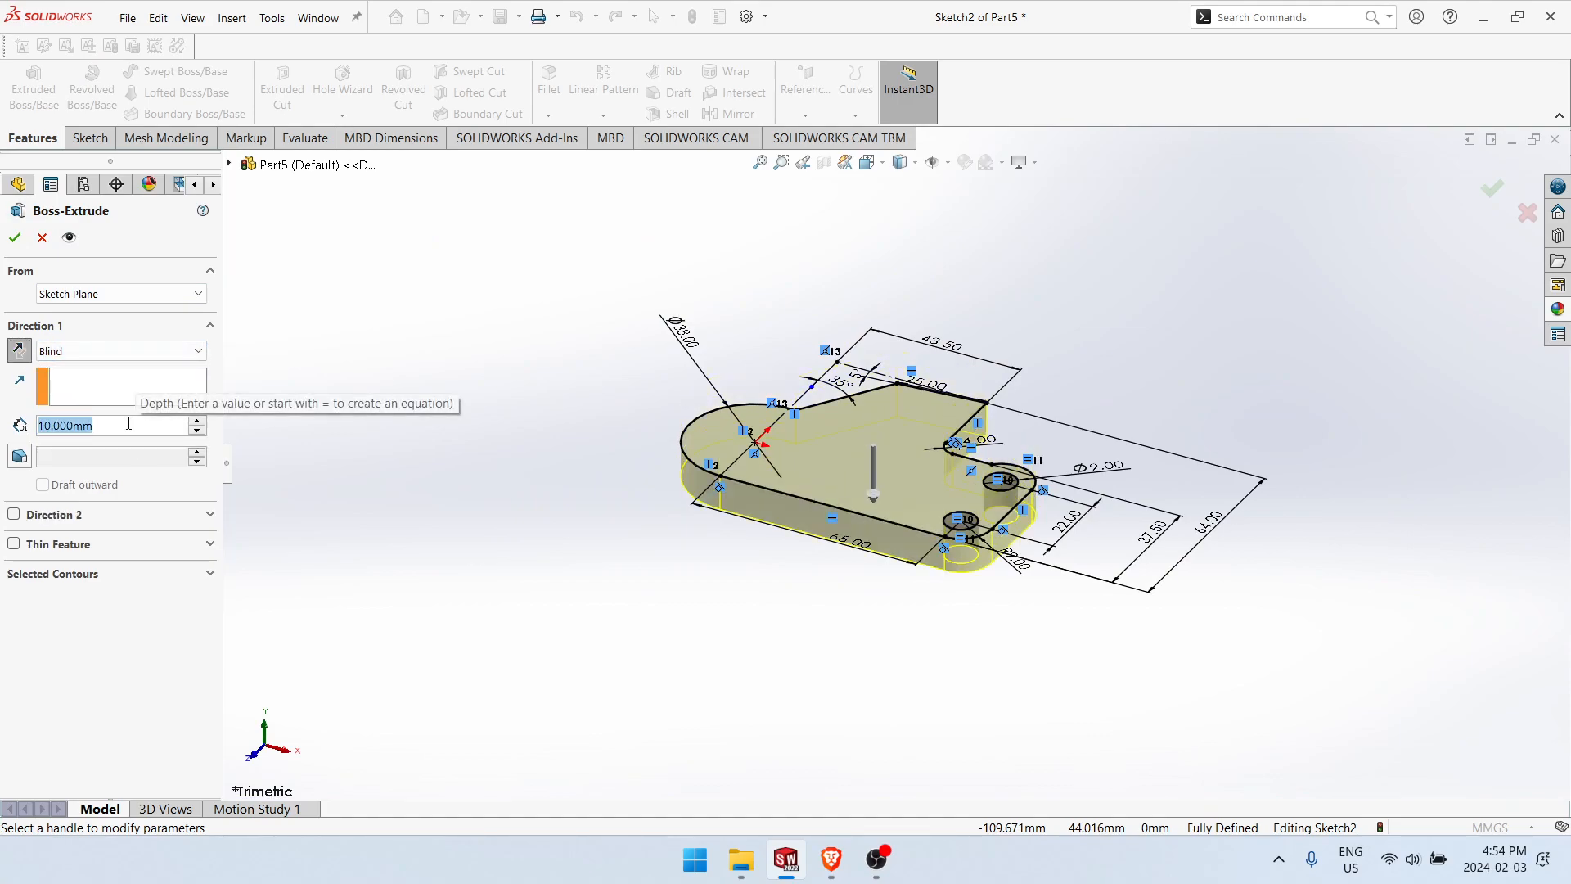
pyautogui.write('12.')
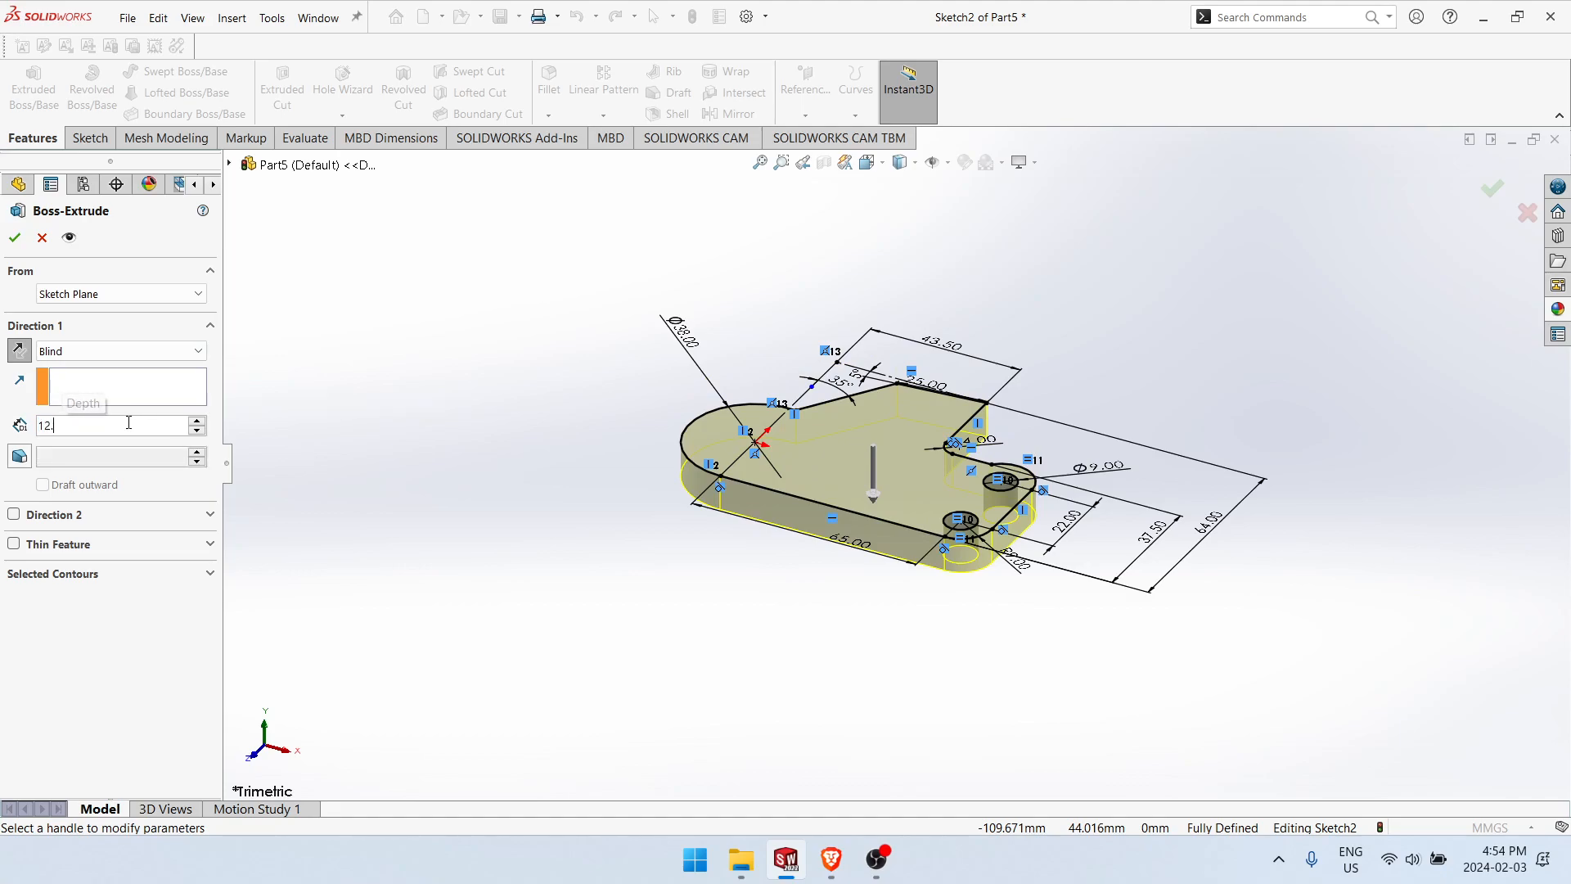
pyautogui.write('5')
pyautogui.press('Return')
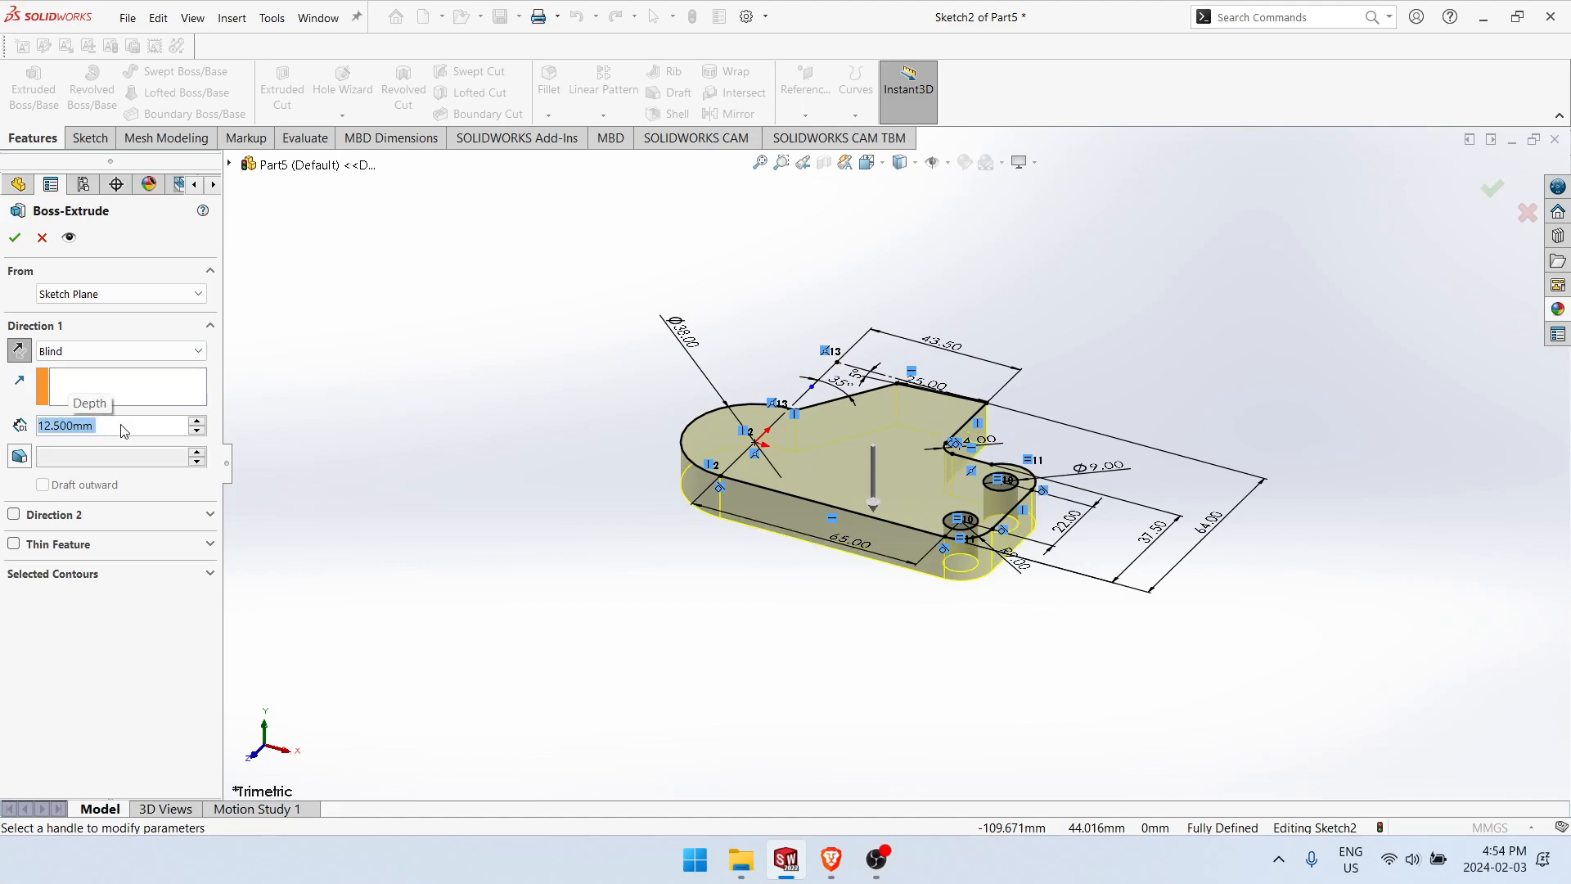
pyautogui.click(15, 237)
# Step: Start a sketch on the Front Plane and draw a rectangle about 25 by 25 mm overlapping the lower part of the rounded end
pyautogui.moveTo(648, 589); pyautogui.dragTo(737, 606, button='middle')
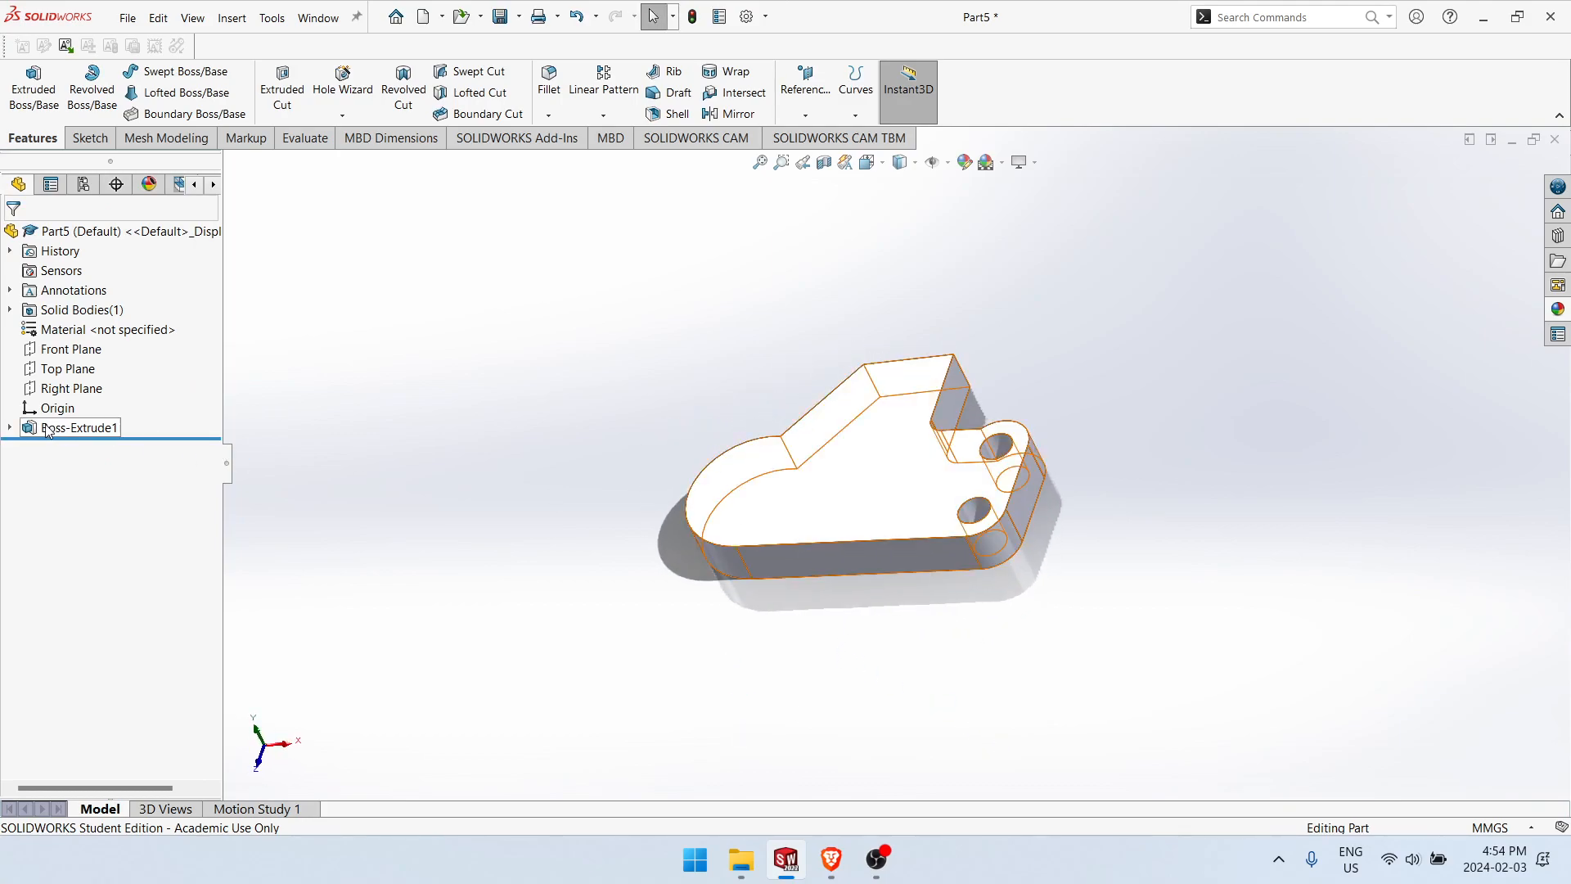
pyautogui.click(82, 350)
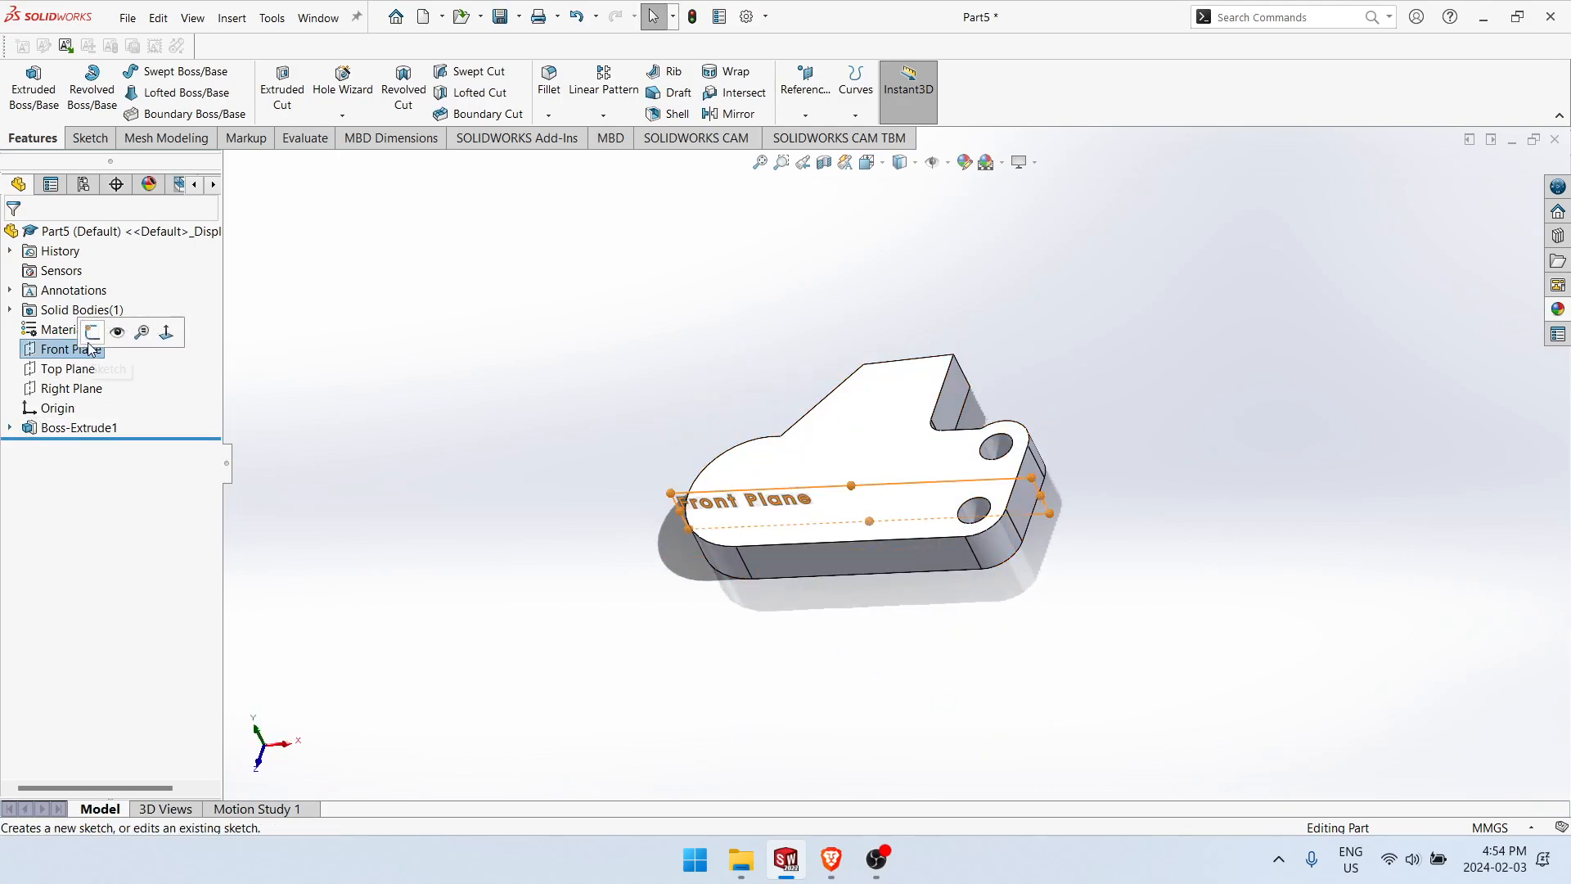
pyautogui.click(92, 332)
pyautogui.moveTo(506, 687)
pyautogui.mouseDown(button='right')
pyautogui.moveTo(550, 691)
pyautogui.moveTo(513, 685)
pyautogui.mouseUp(button='right')
pyautogui.press('t')
pyautogui.moveTo(585, 594); pyautogui.dragTo(587, 666, button='right')
pyautogui.click(485, 496)
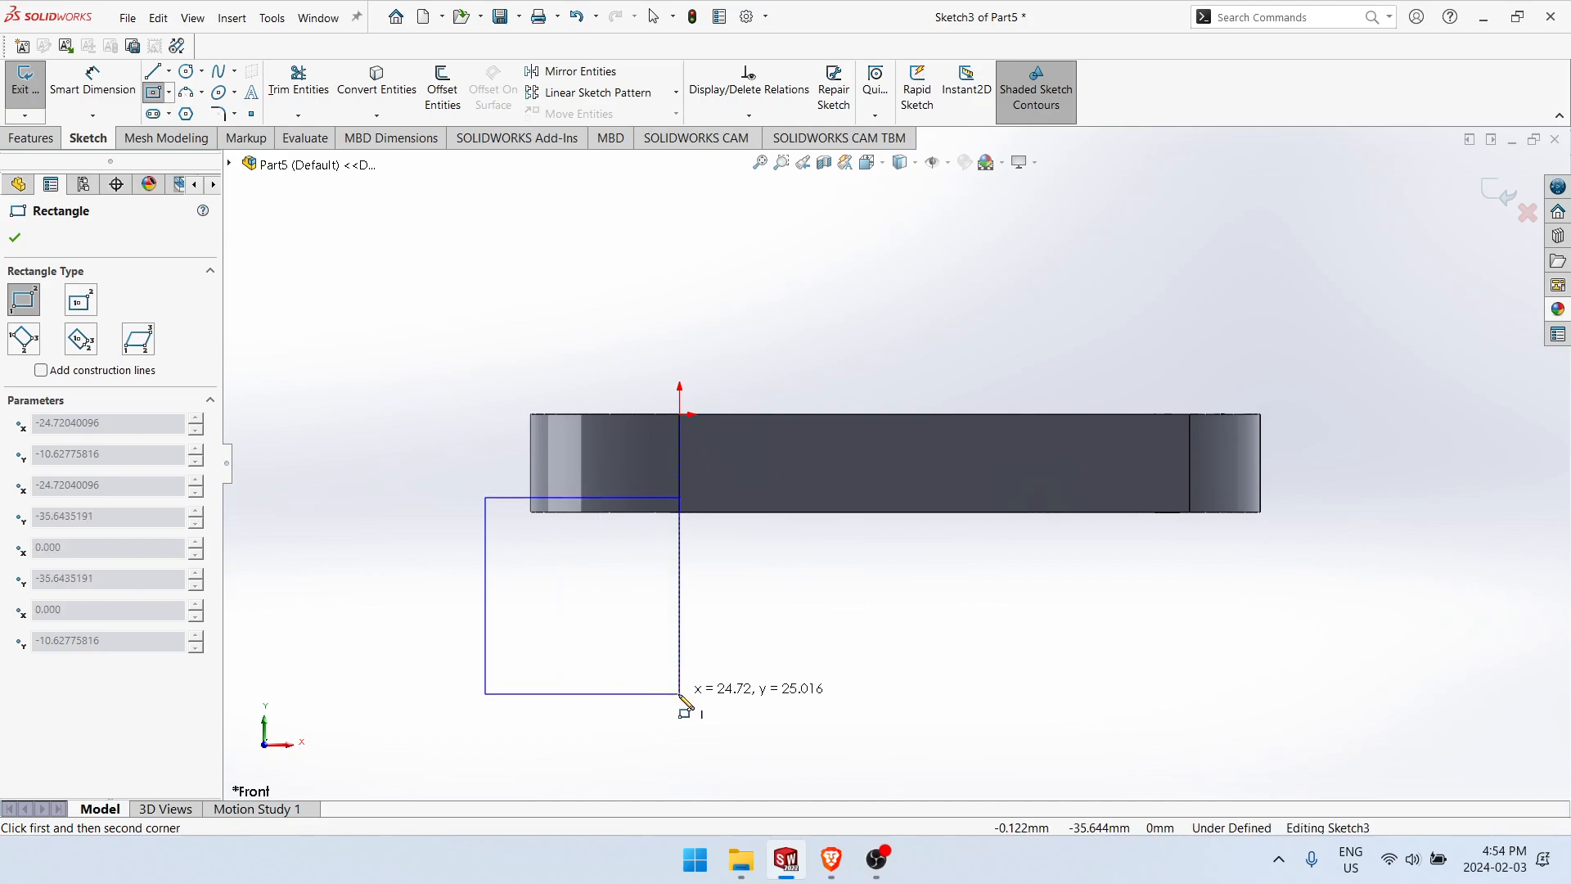
pyautogui.click(679, 693)
# Step: Sketch a vertical line about 10 mm long upward from the origin and delete it
pyautogui.press('l')
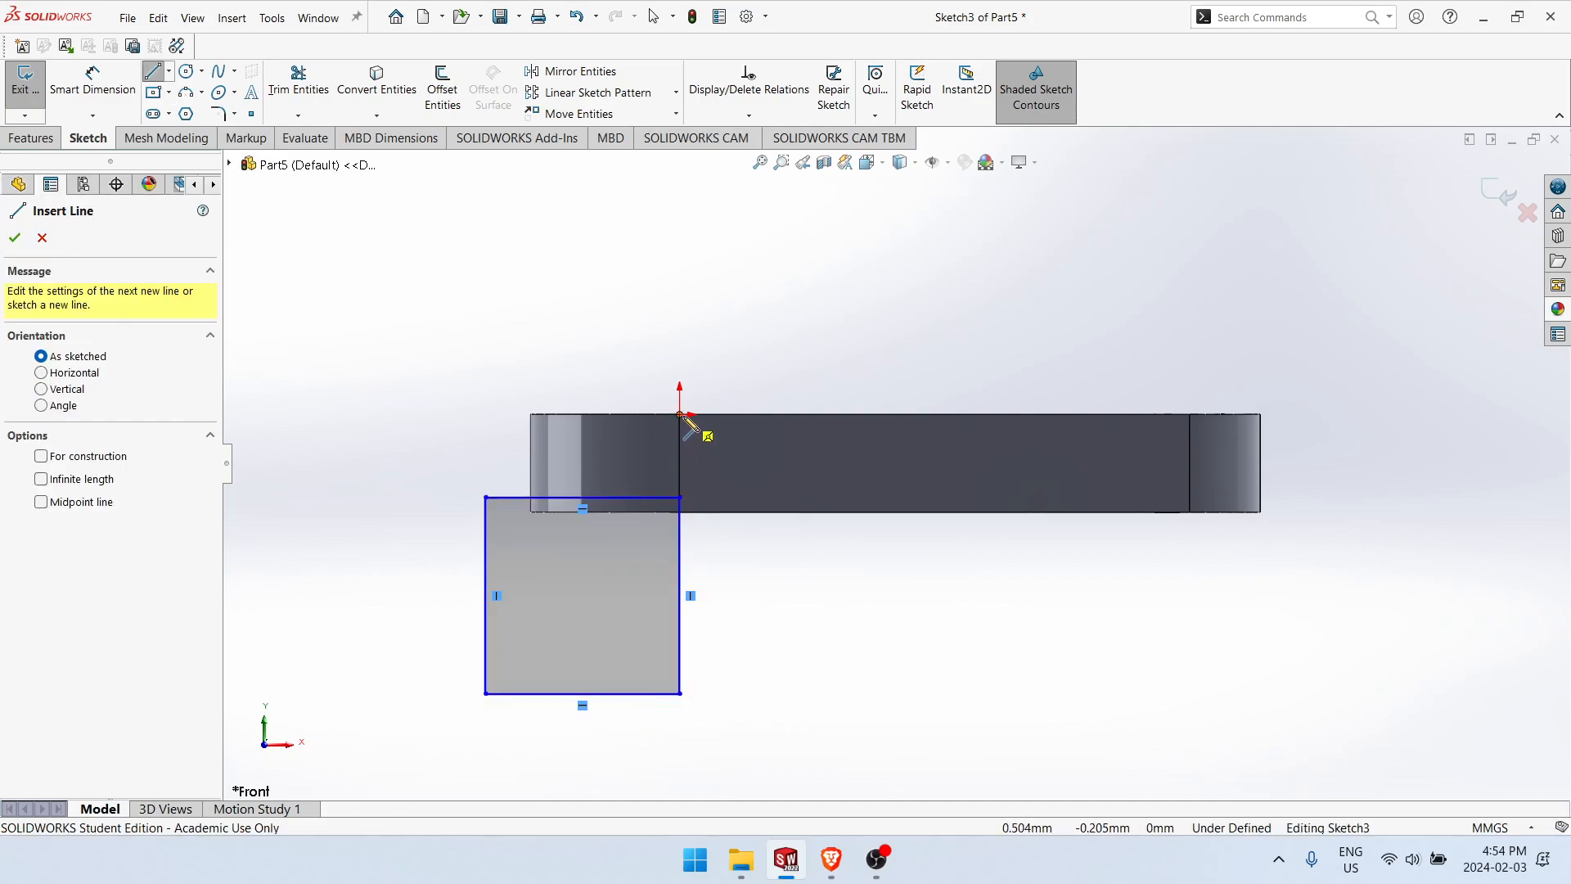
pyautogui.click(680, 414)
pyautogui.click(680, 338)
pyautogui.press('Escape')
pyautogui.moveTo(679, 354); pyautogui.dragTo(694, 350, button='right')
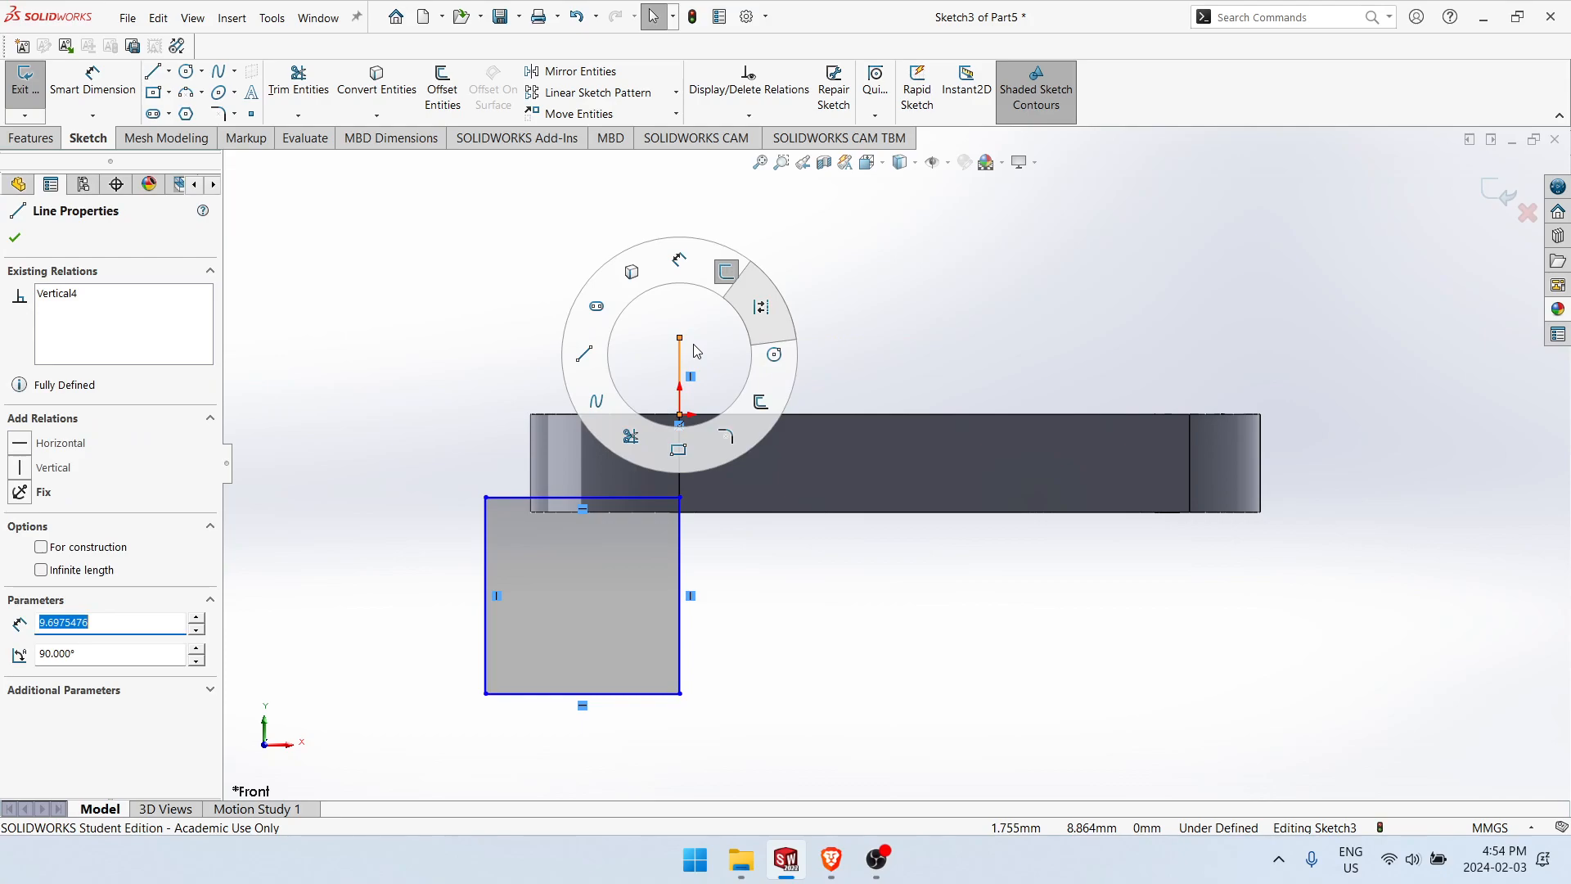
pyautogui.click(763, 408)
pyautogui.moveTo(782, 578)
pyautogui.mouseDown(button='middle')
pyautogui.moveTo(755, 613)
pyautogui.moveTo(777, 568)
pyautogui.mouseUp(button='middle')
pyautogui.click(677, 368)
pyautogui.press('Delete')
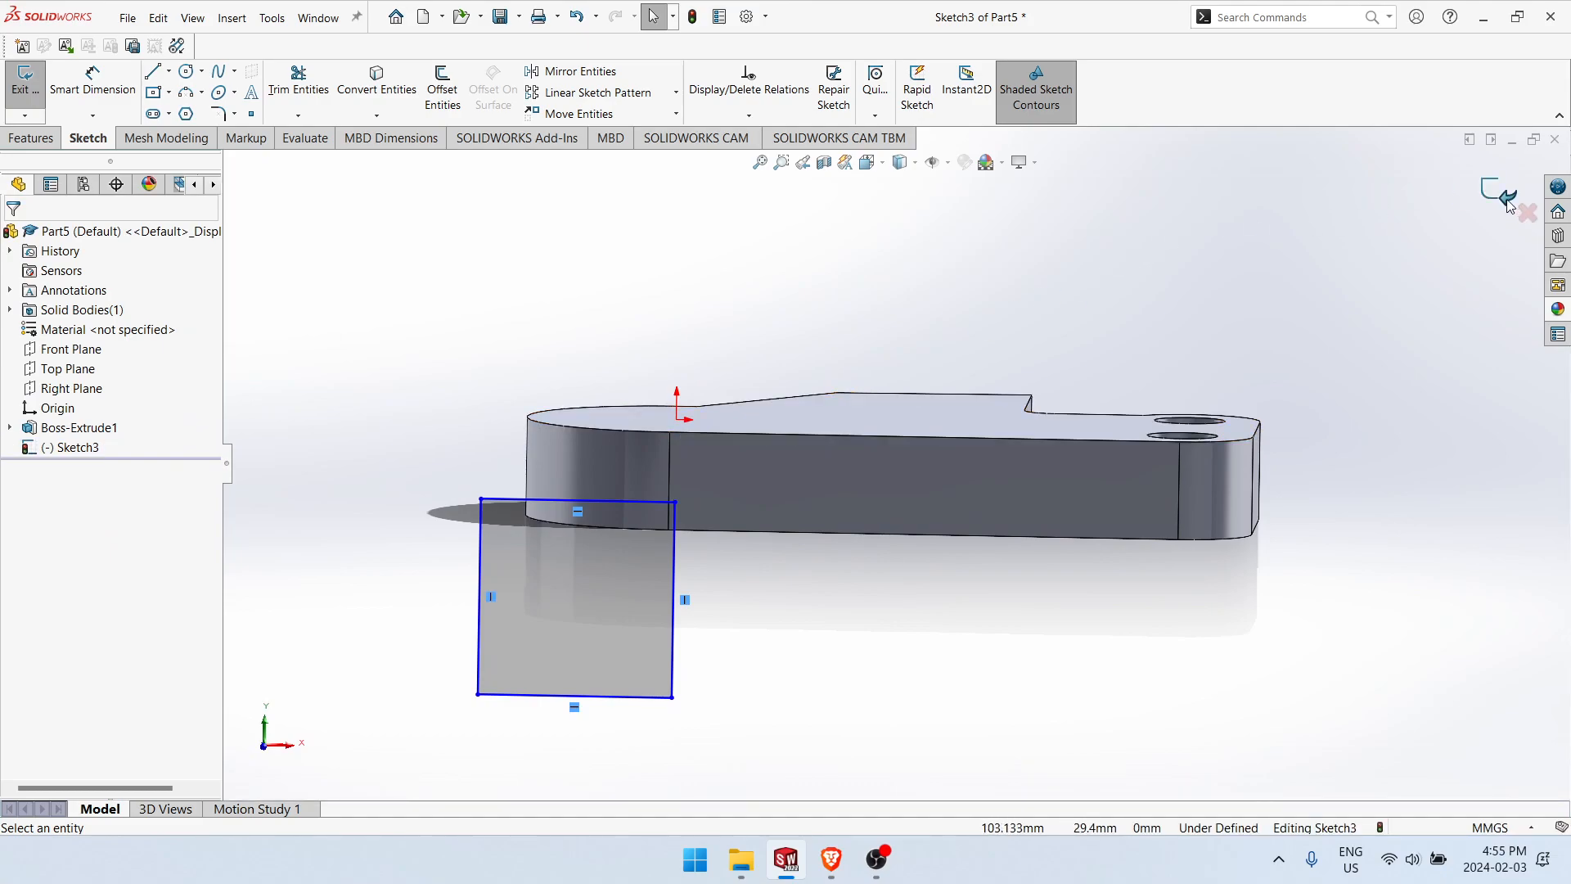
# Step: Exit the sketch, roll the model back before it, and create a reference axis from the rounded end's cylindrical face
pyautogui.click(1509, 204)
pyautogui.moveTo(150, 456); pyautogui.dragTo(150, 436)
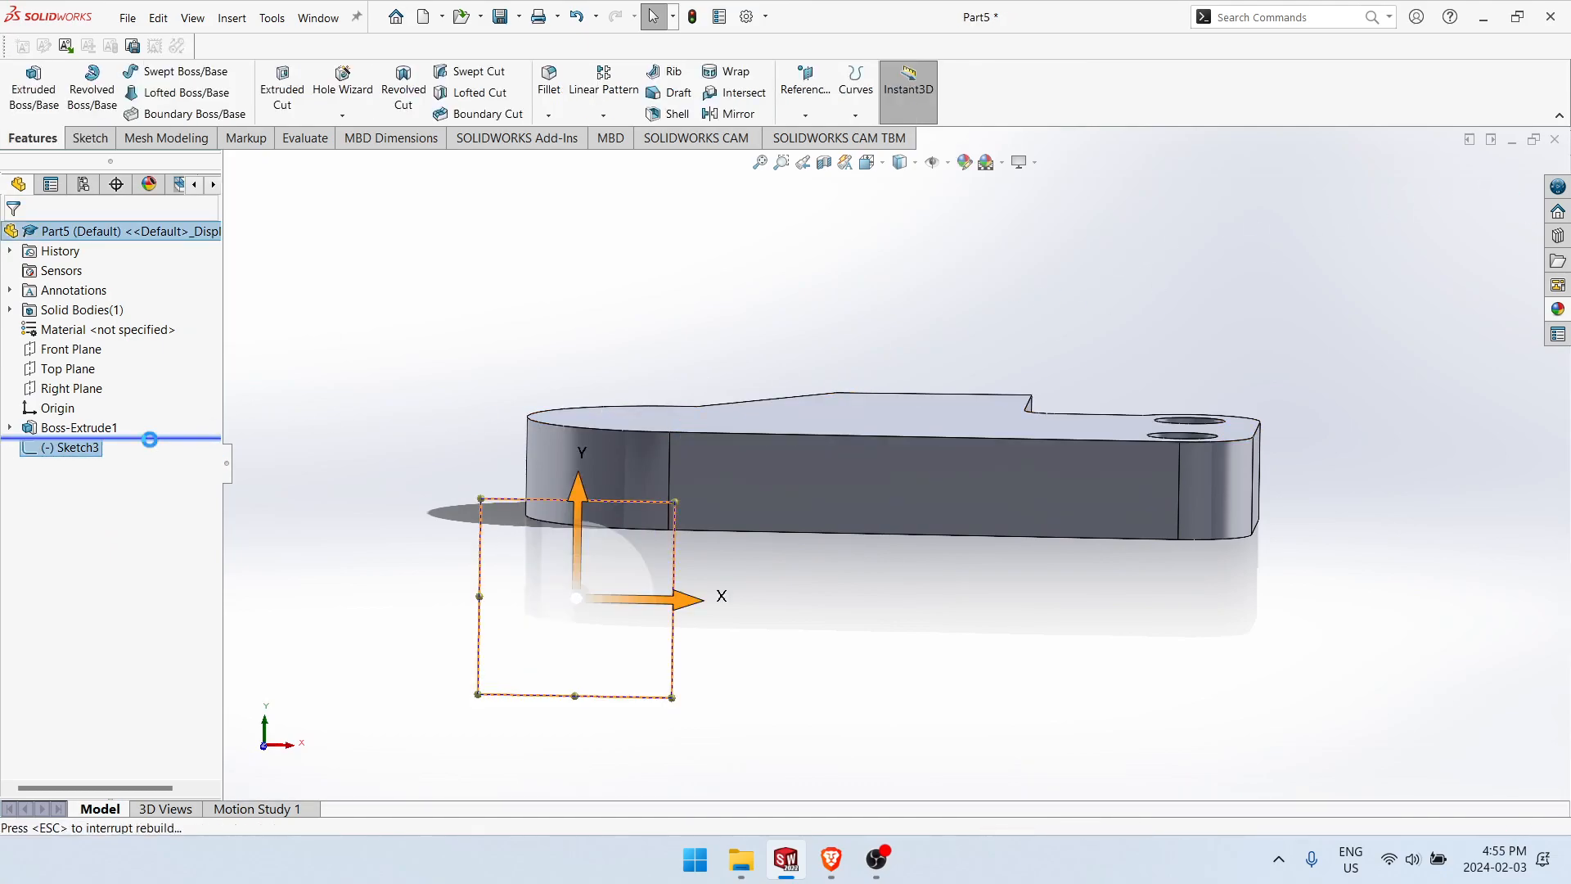
pyautogui.click(808, 114)
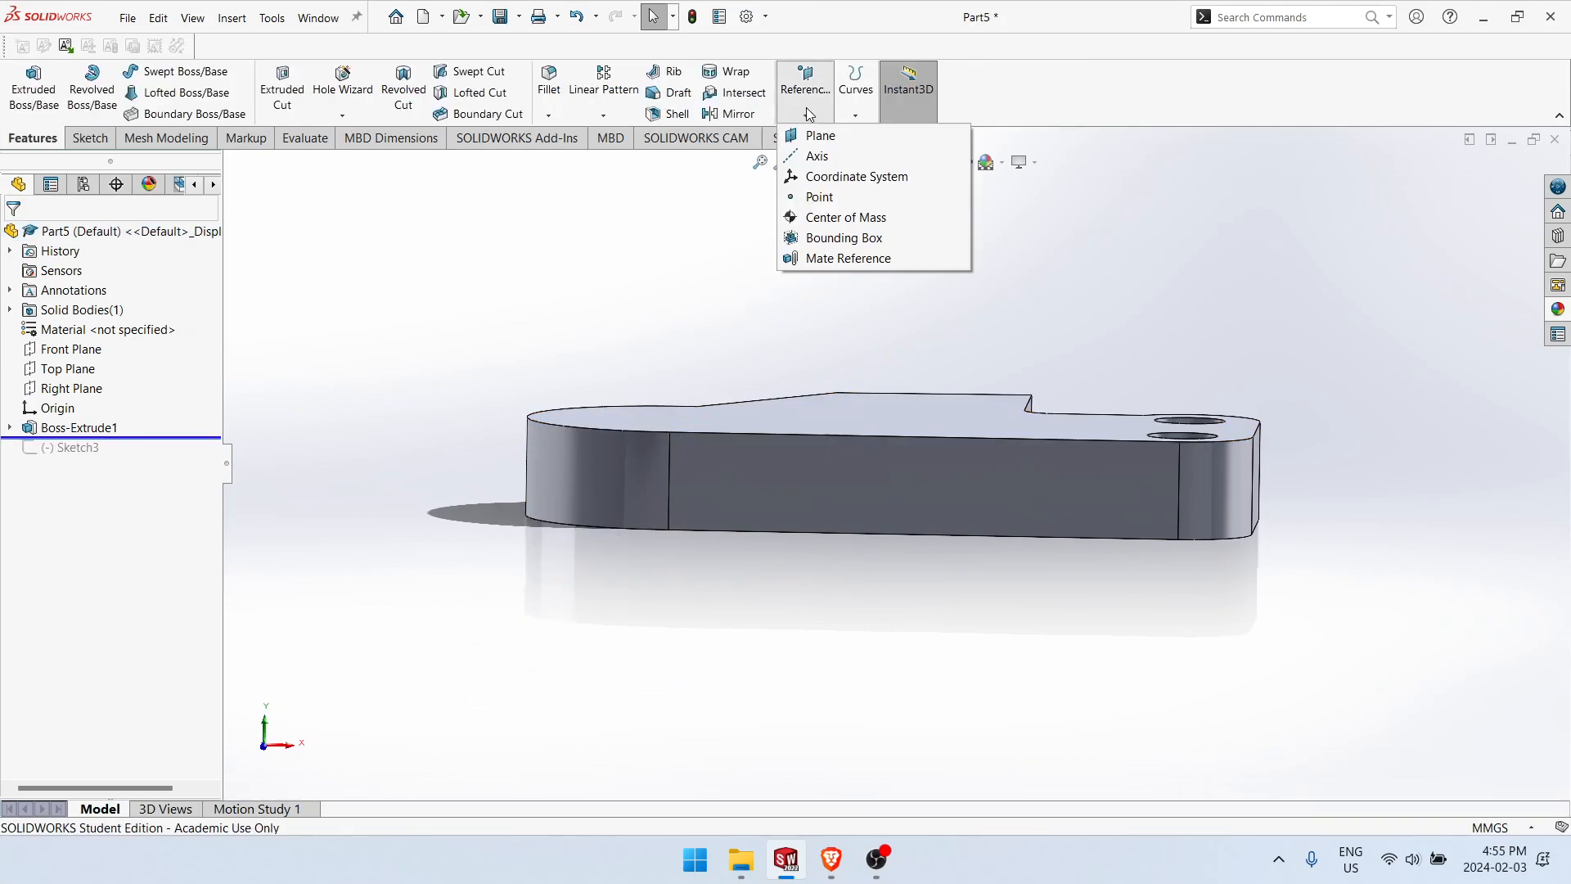
pyautogui.click(817, 155)
pyautogui.click(556, 447)
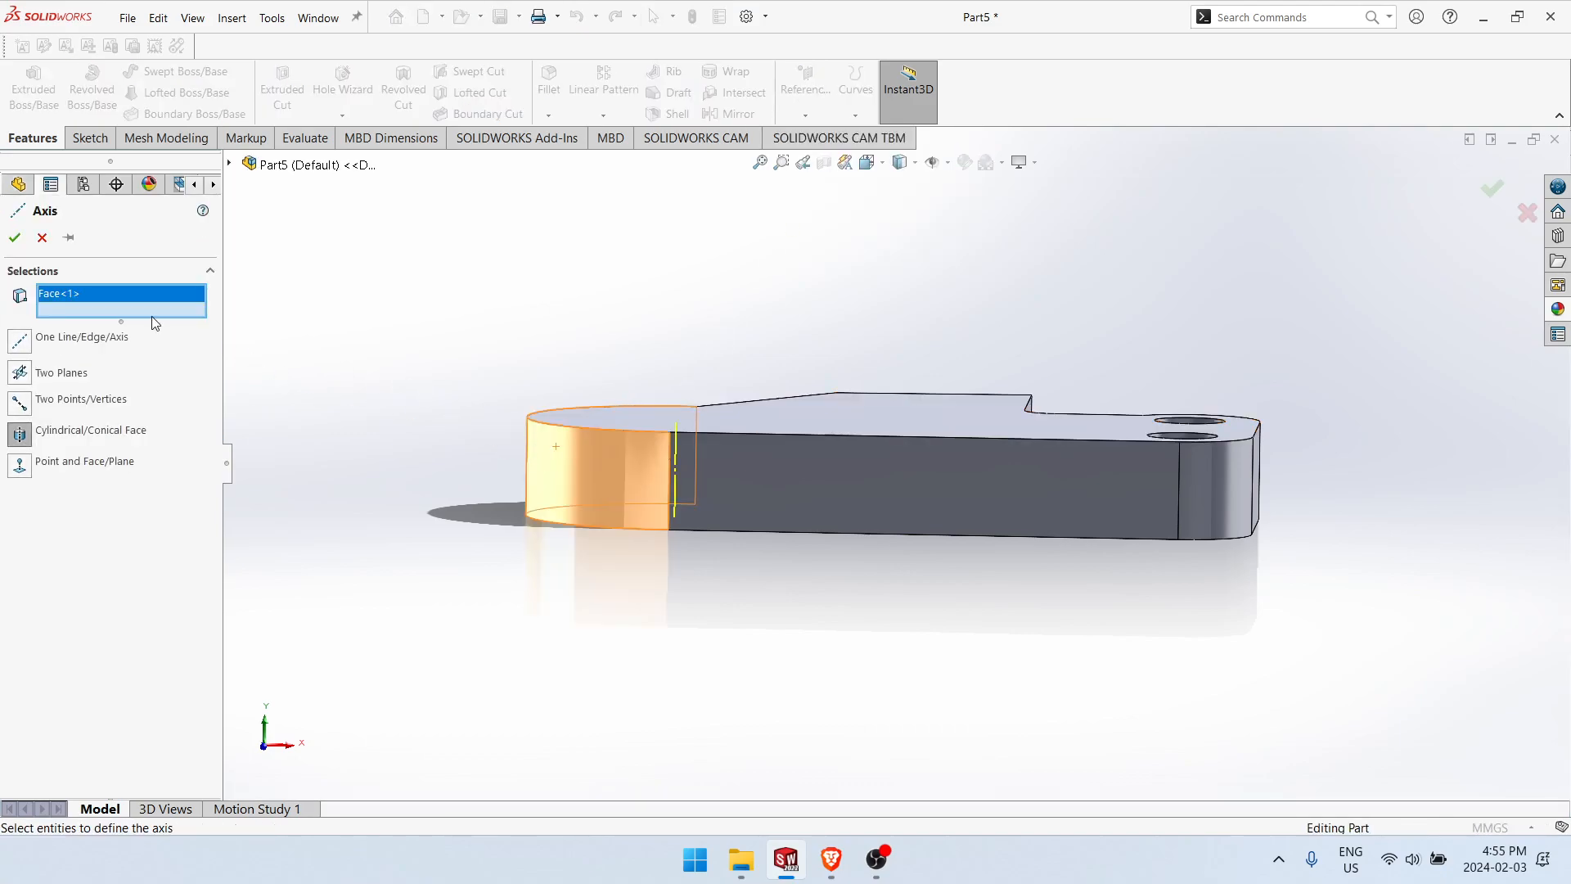
pyautogui.click(14, 238)
# Step: Roll the model forward past the rectangle sketch and reopen that sketch for editing
pyautogui.moveTo(107, 456); pyautogui.dragTo(106, 478)
pyautogui.rightClick(88, 468)
pyautogui.click(104, 416)
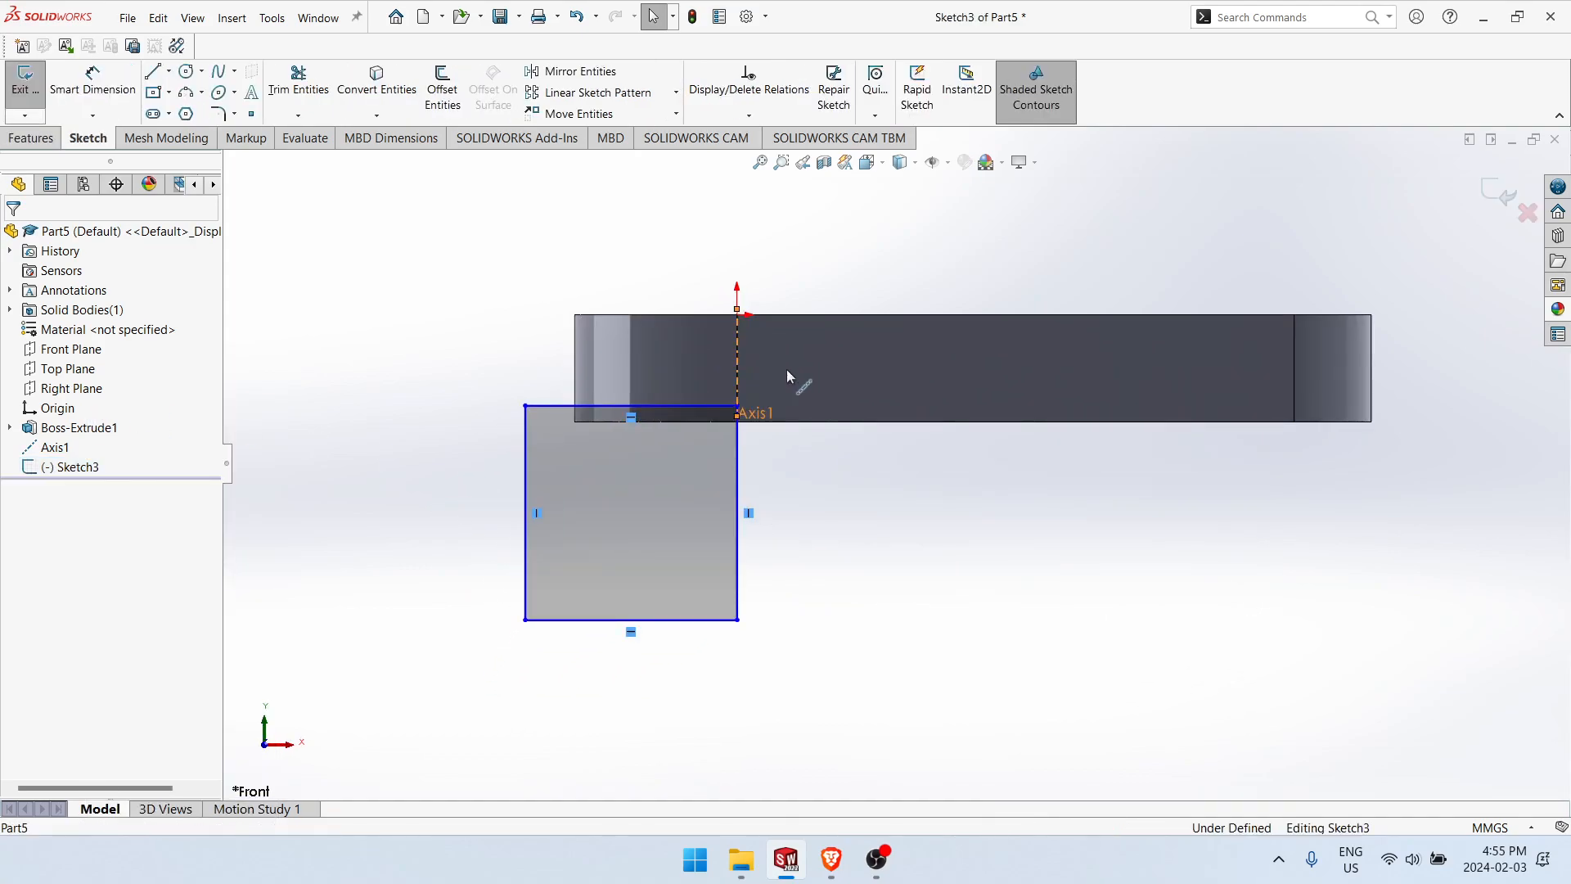
# Step: Try to make all the rectangle's lines collinear with the reference axis, and undo the relation
pyautogui.click(730, 448)
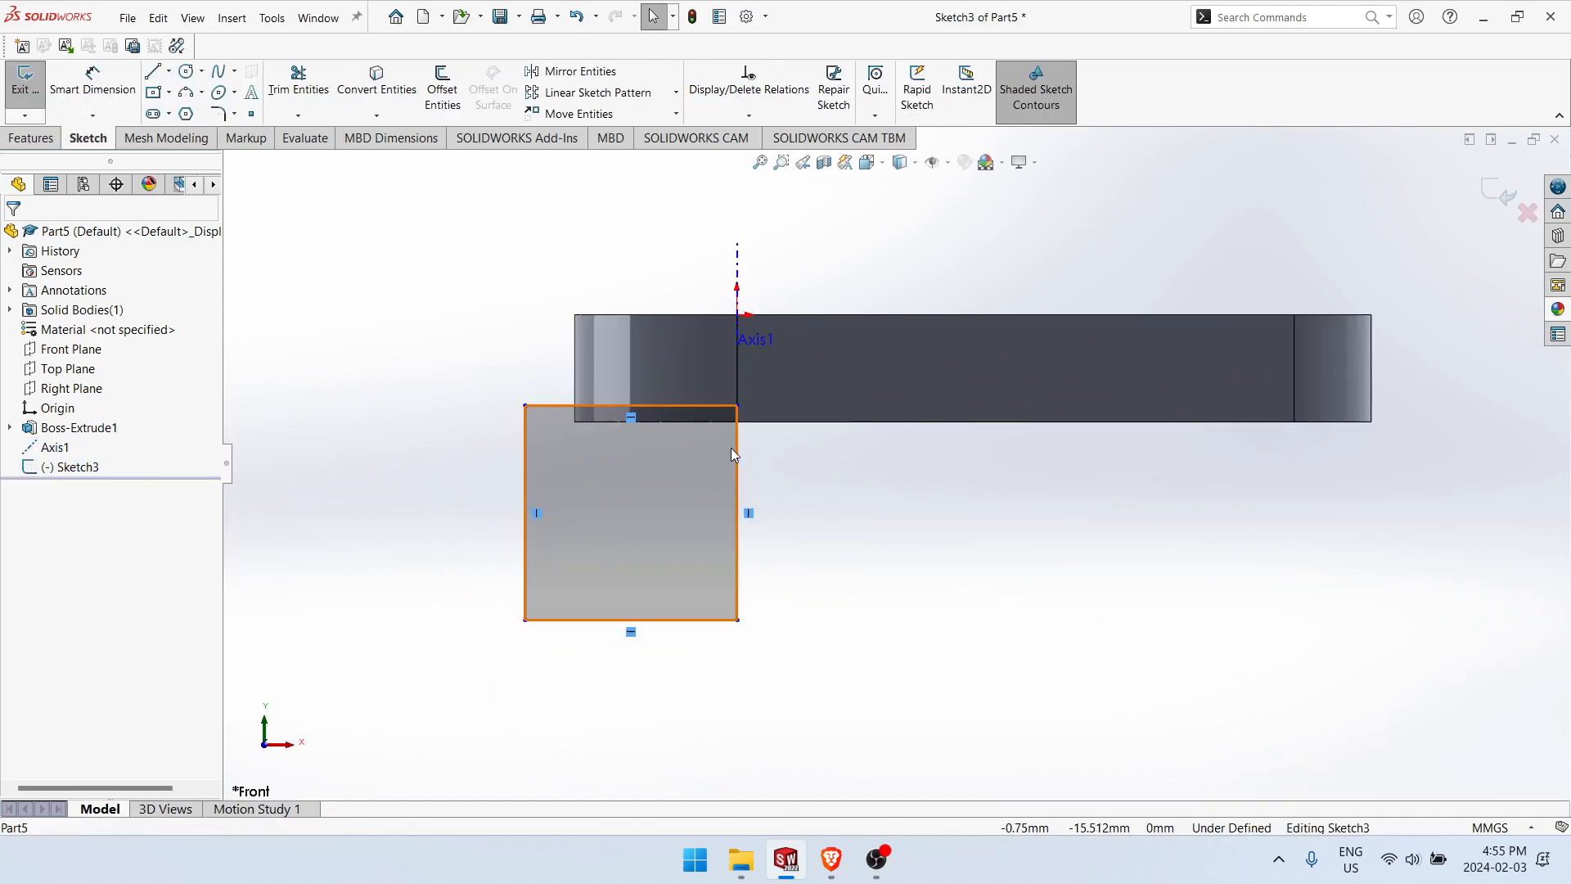
pyautogui.keyDown('ctrl'); pyautogui.click(738, 280); pyautogui.keyUp('ctrl')
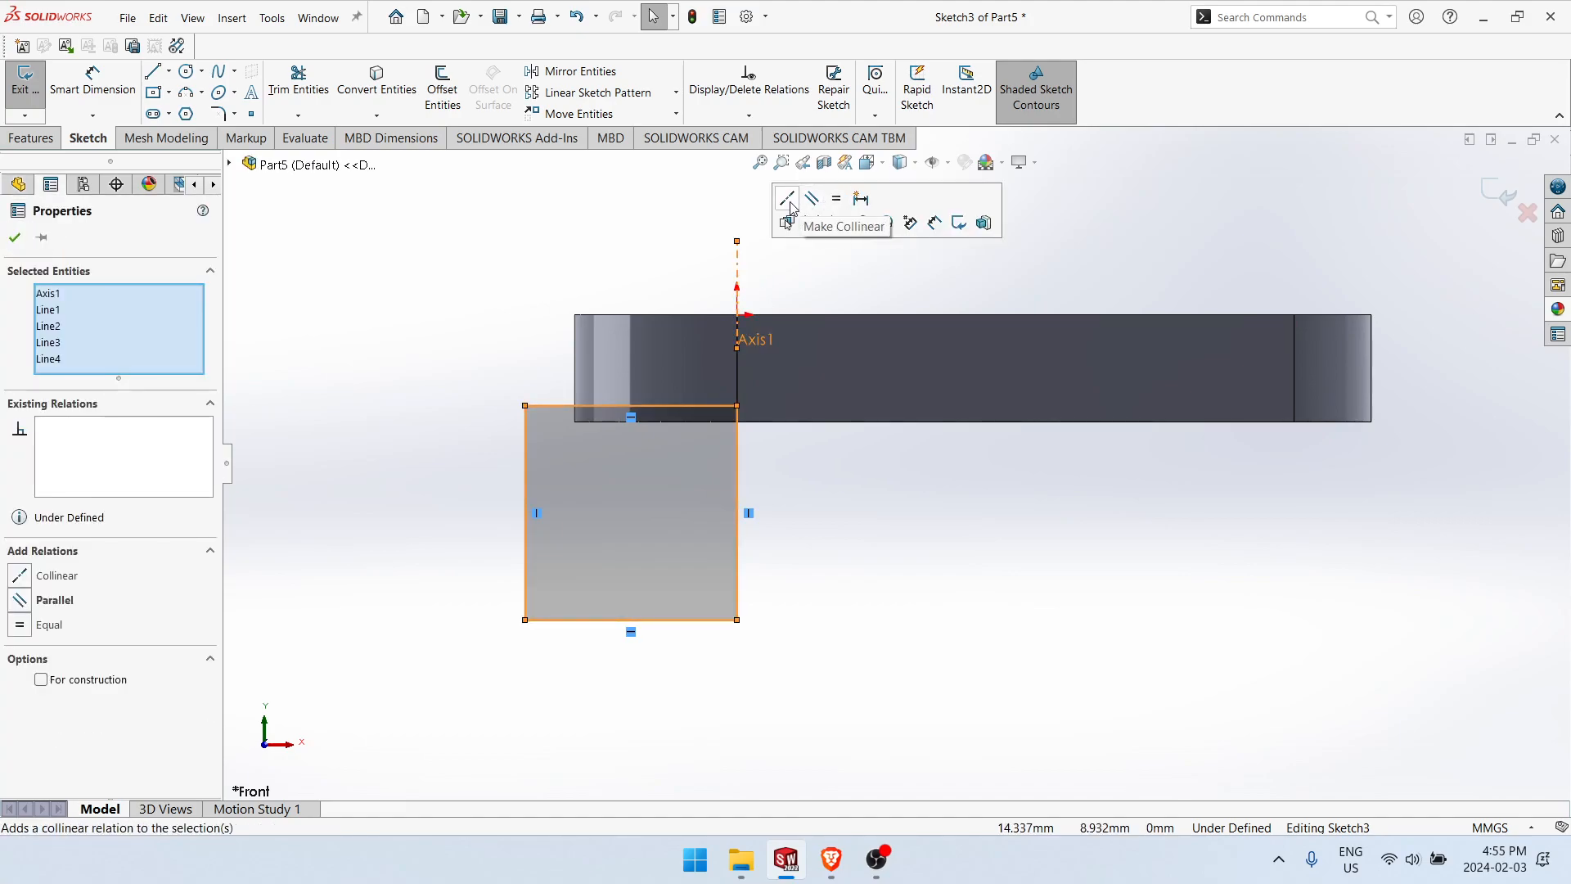
pyautogui.click(810, 226)
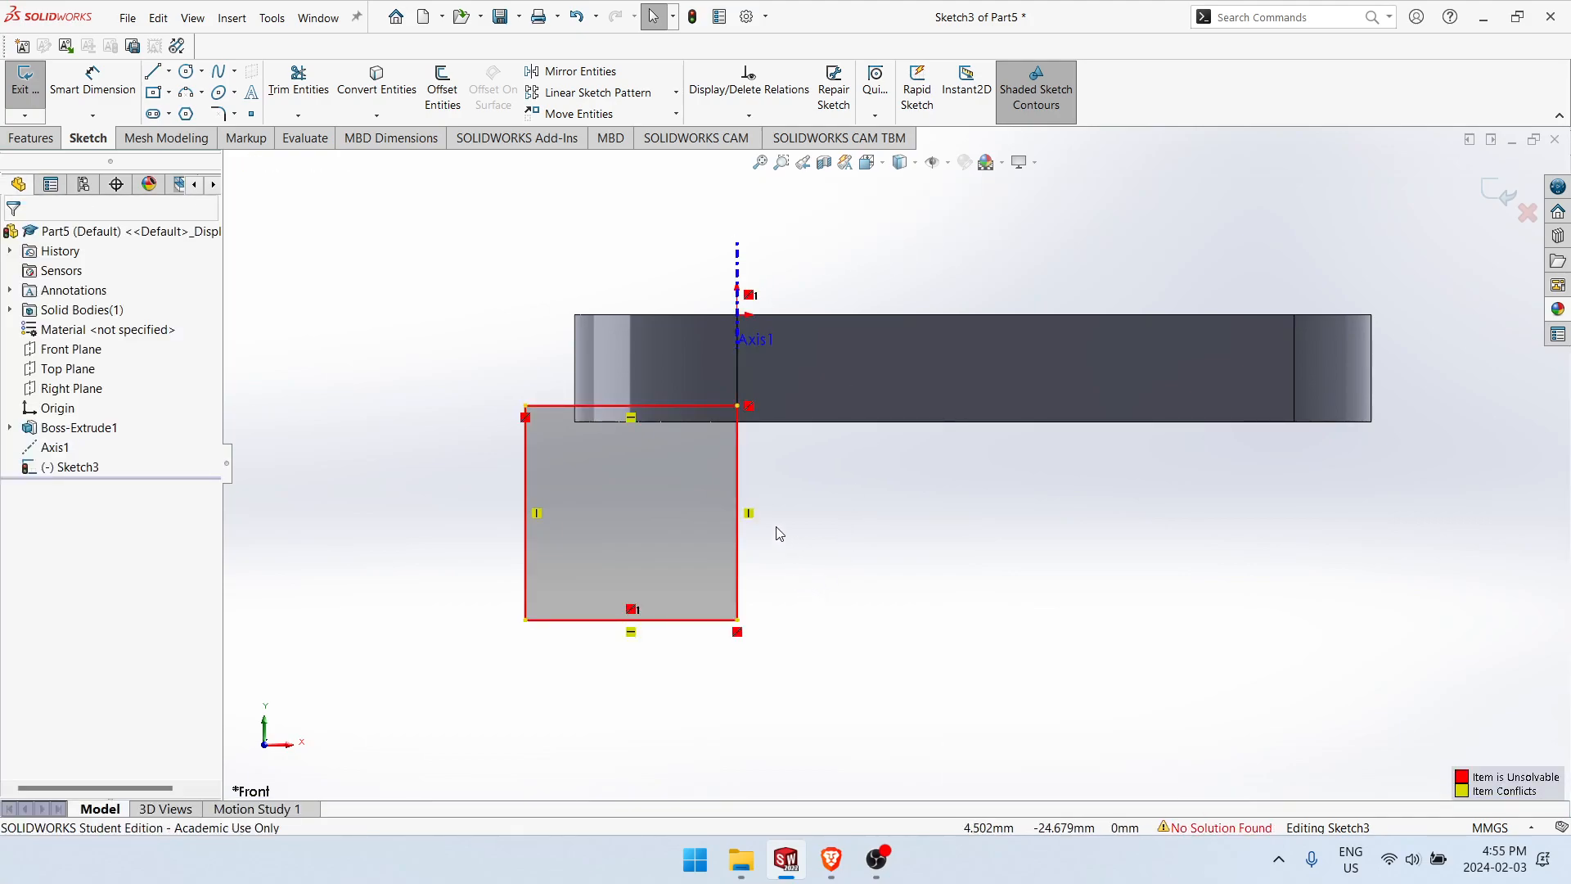
pyautogui.hotkey('ctrl', 'z')
pyautogui.click(801, 527)
pyautogui.click(751, 510)
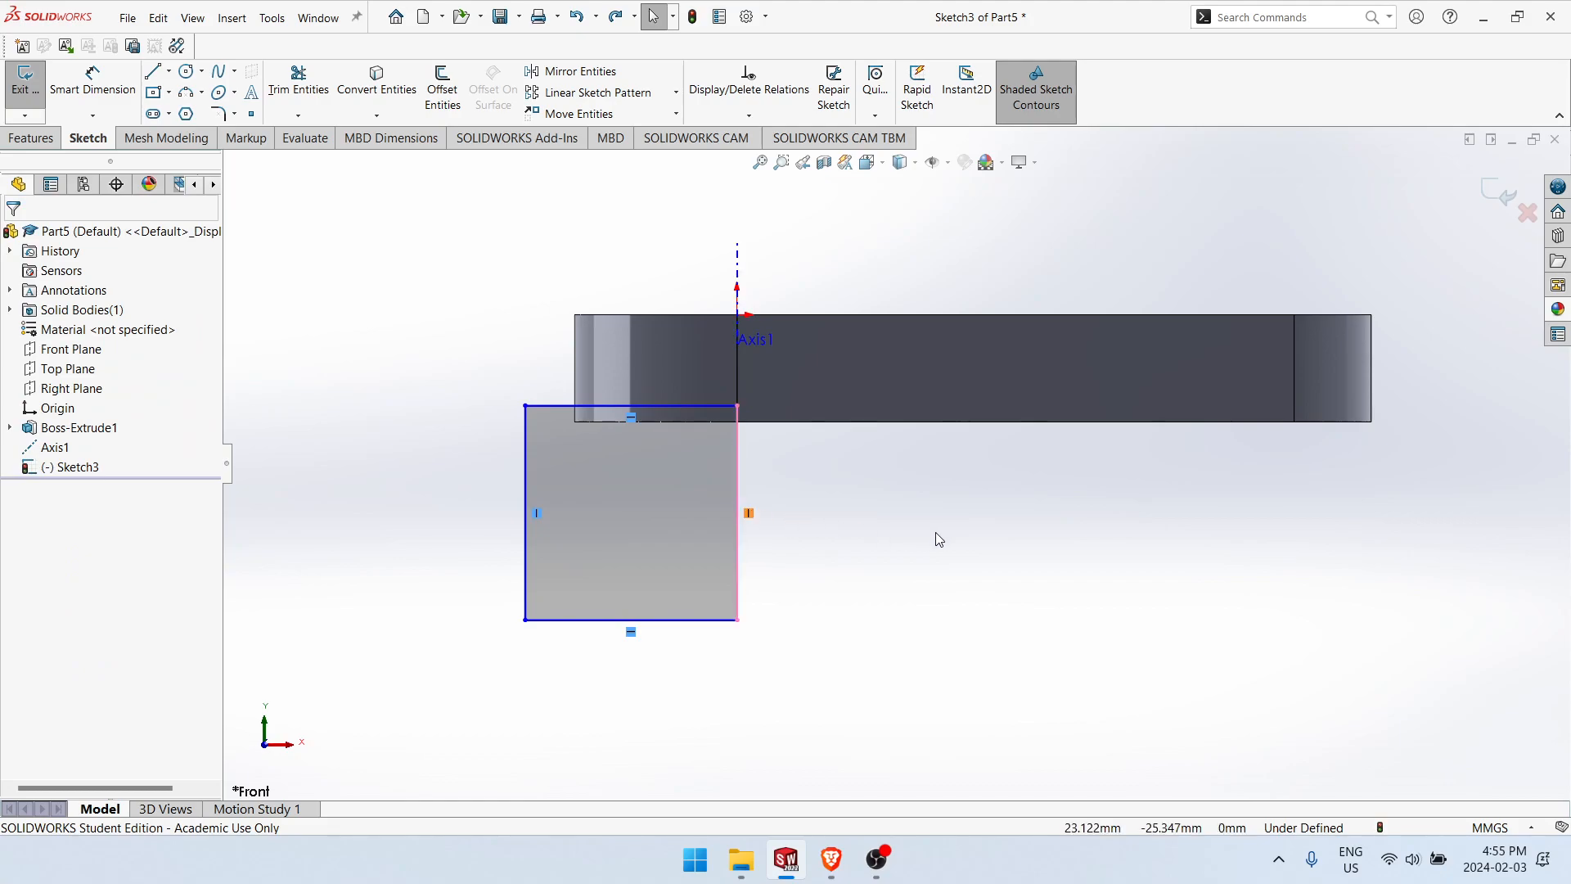
pyautogui.click(869, 537)
# Step: Pull the rectangle's upper right corner away from the reference axis and make its right side collinear with that axis
pyautogui.moveTo(737, 405); pyautogui.dragTo(680, 448)
pyautogui.click(681, 461)
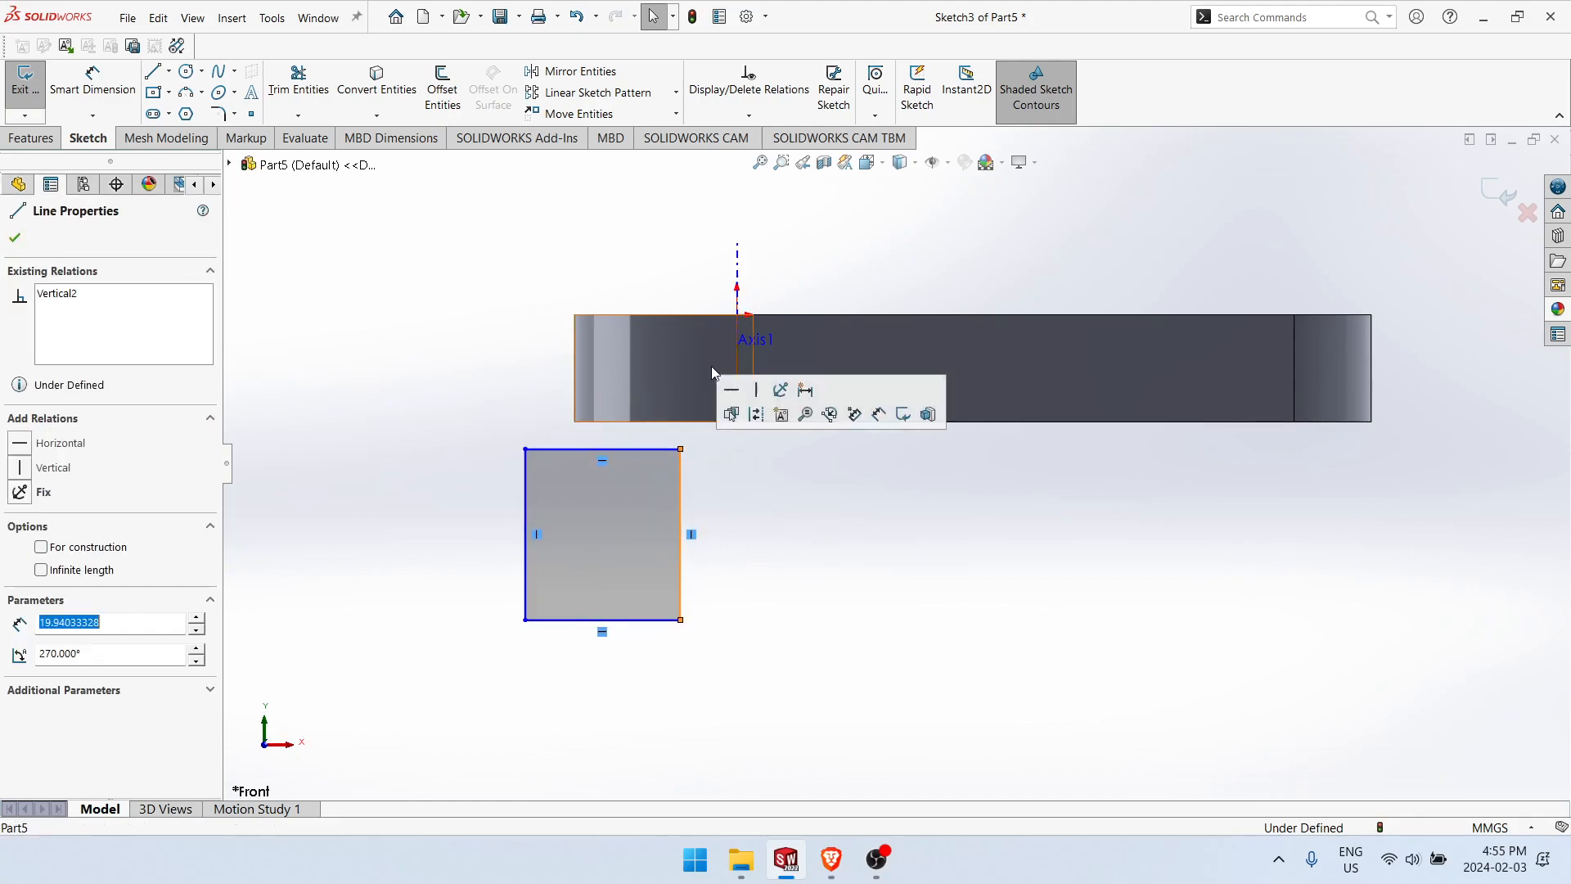
pyautogui.keyDown('ctrl'); pyautogui.click(737, 278); pyautogui.keyUp('ctrl')
pyautogui.click(790, 201)
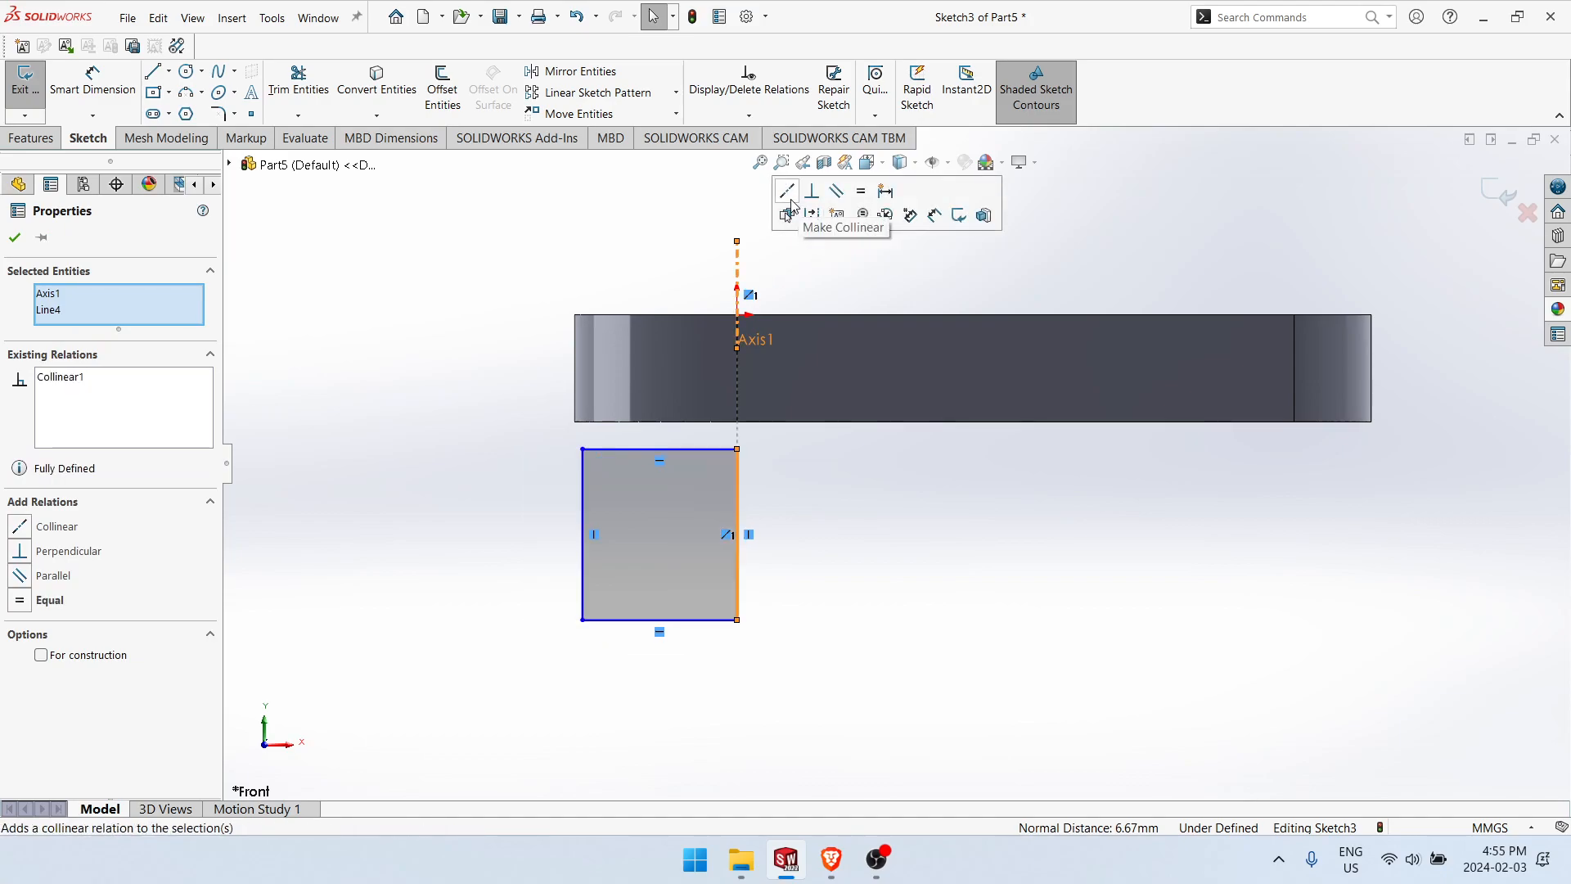
pyautogui.click(867, 489)
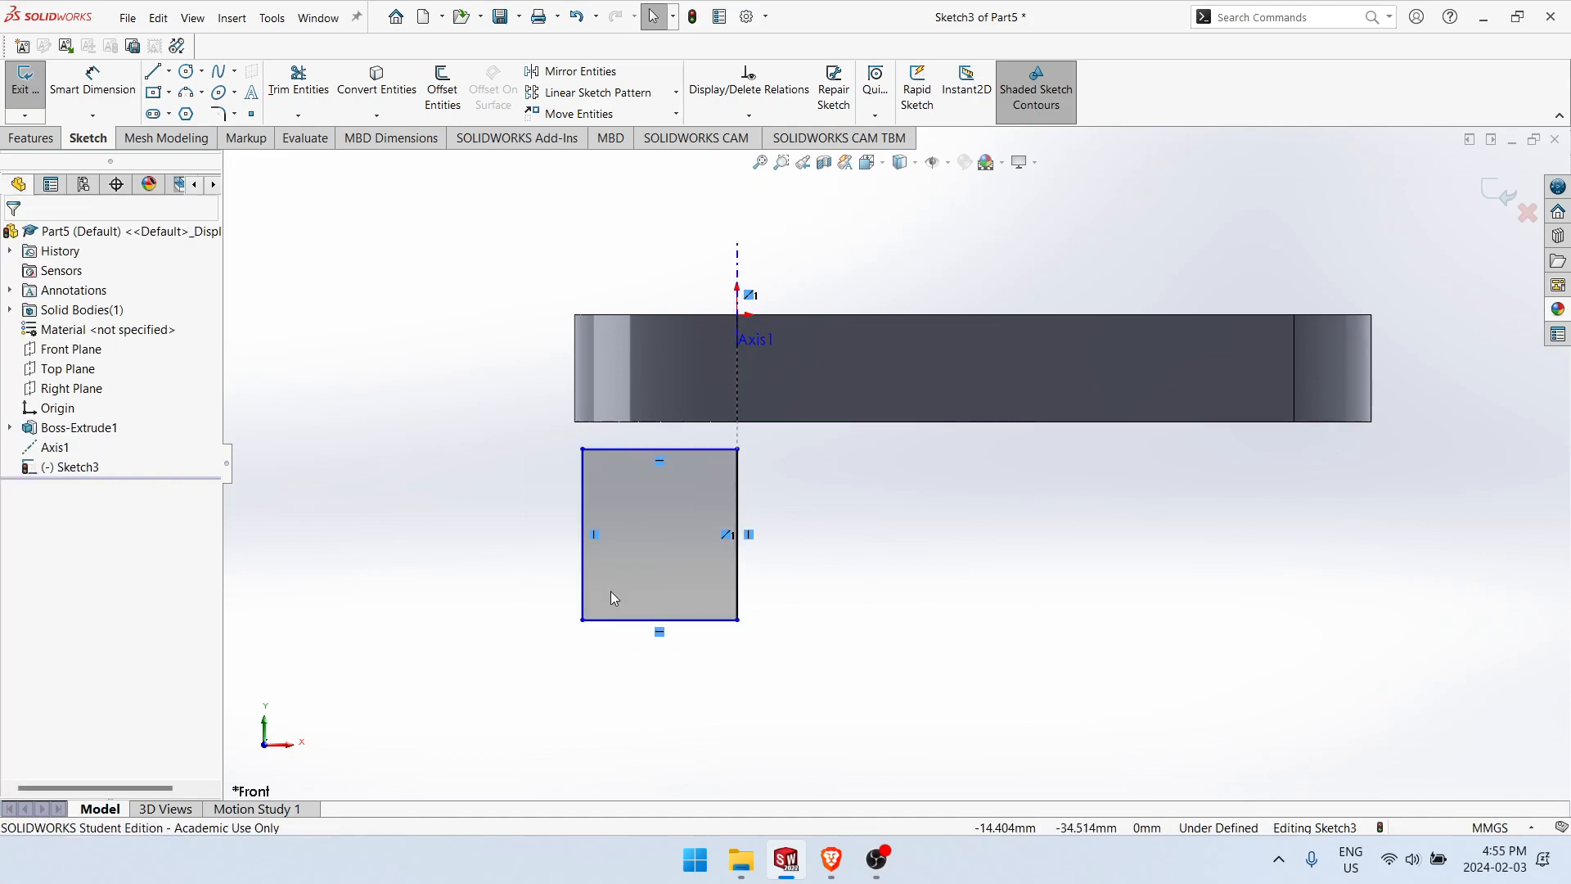
# Step: Dimension the rectangle's top edge 8.5 mm below the plate's top face and stretch its left side outward past the rounded end
pyautogui.moveTo(774, 607); pyautogui.dragTo(857, 516, button='right')
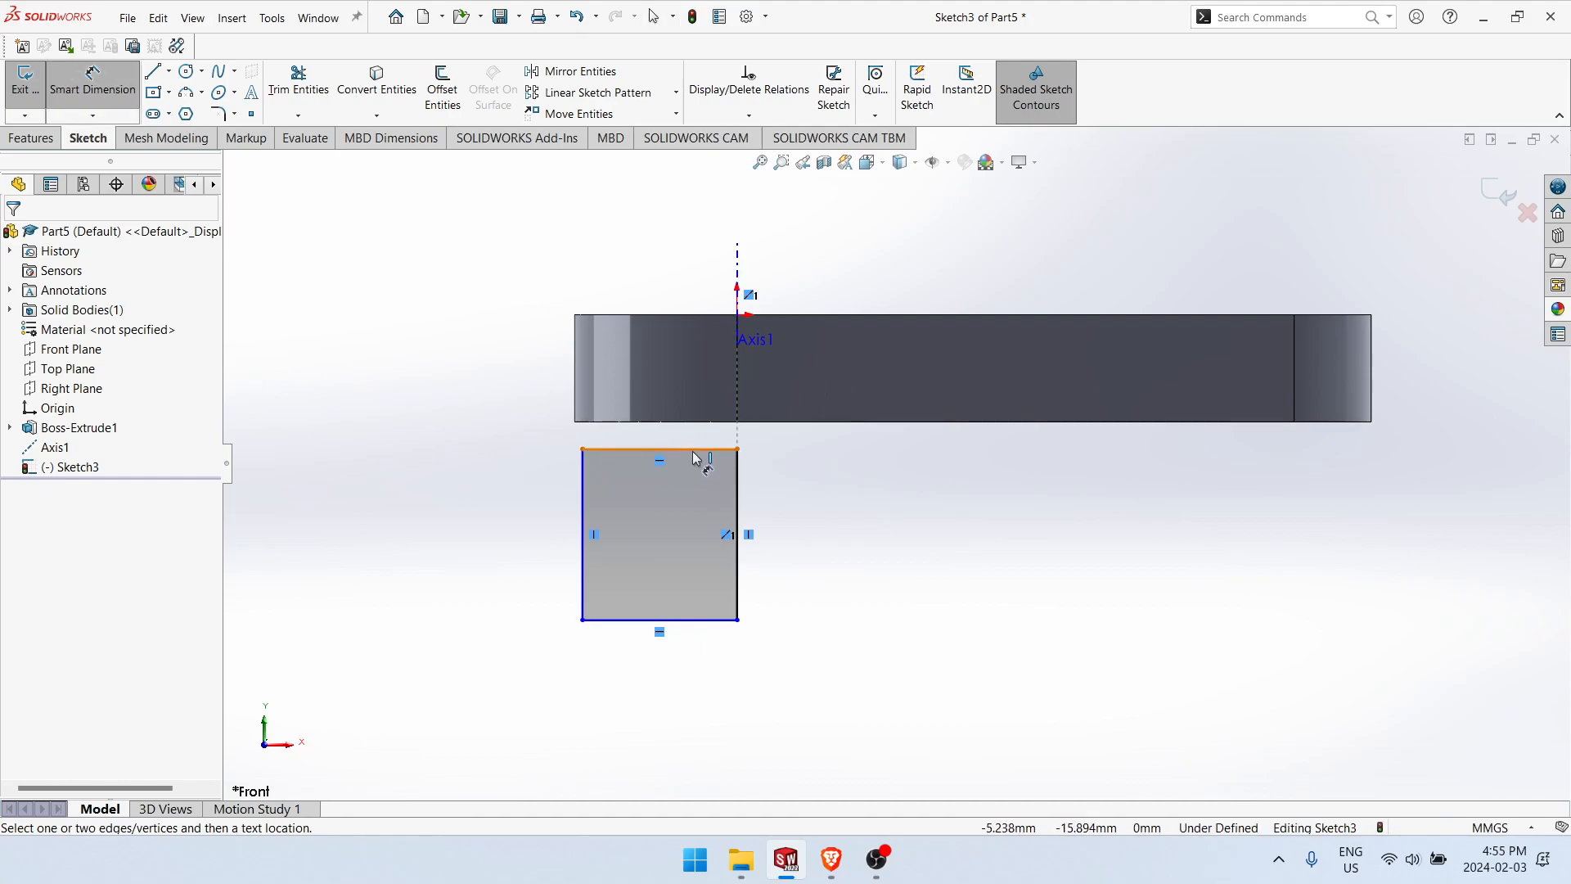
pyautogui.click(695, 450)
pyautogui.click(694, 315)
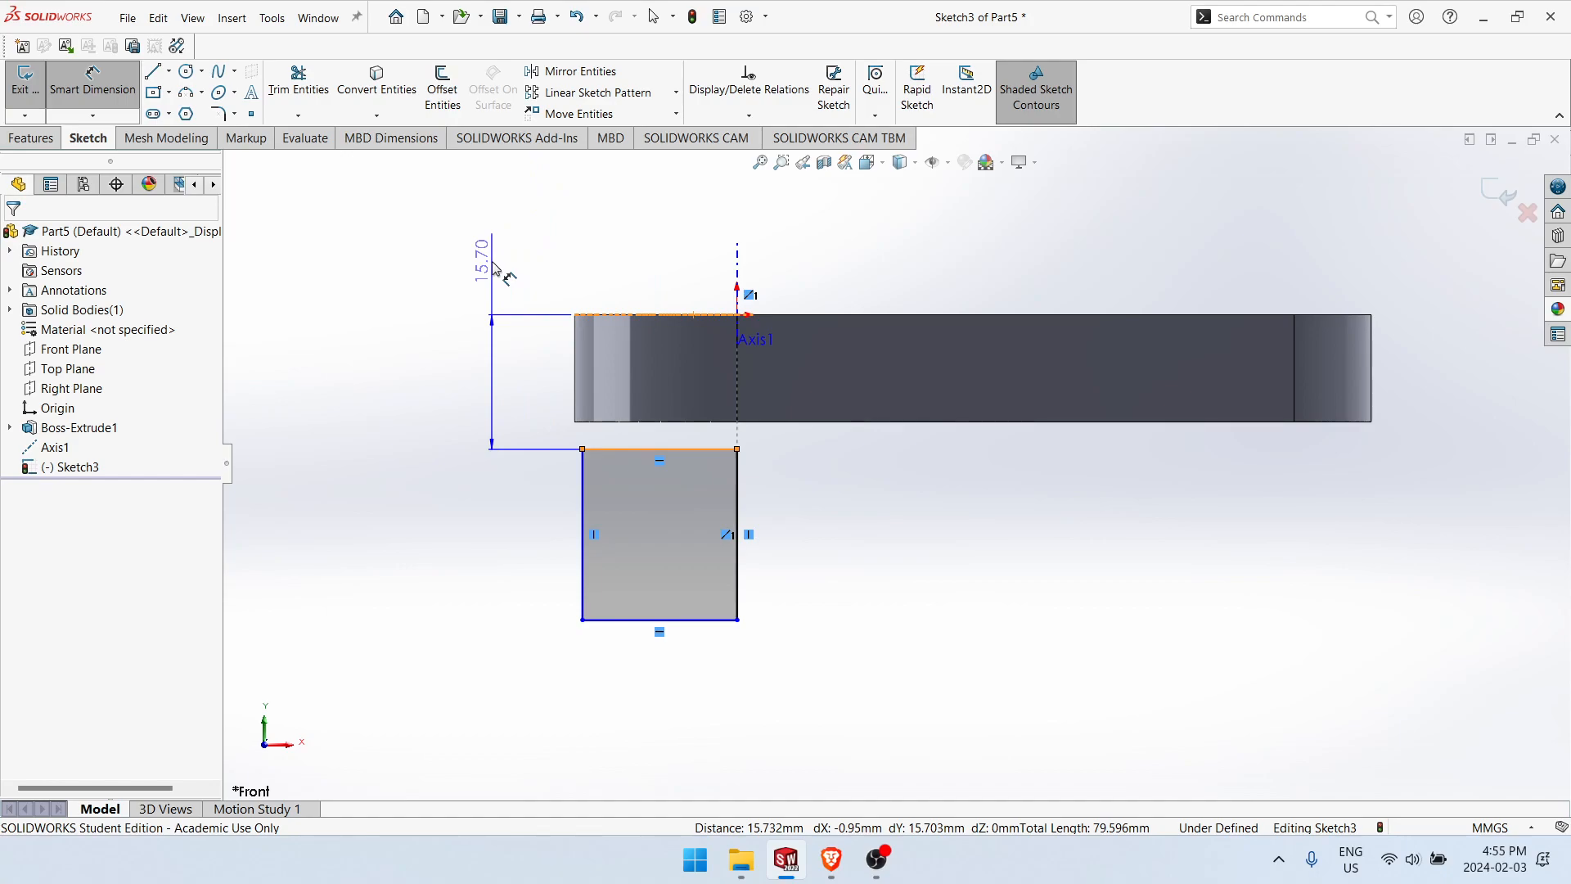
pyautogui.click(492, 269)
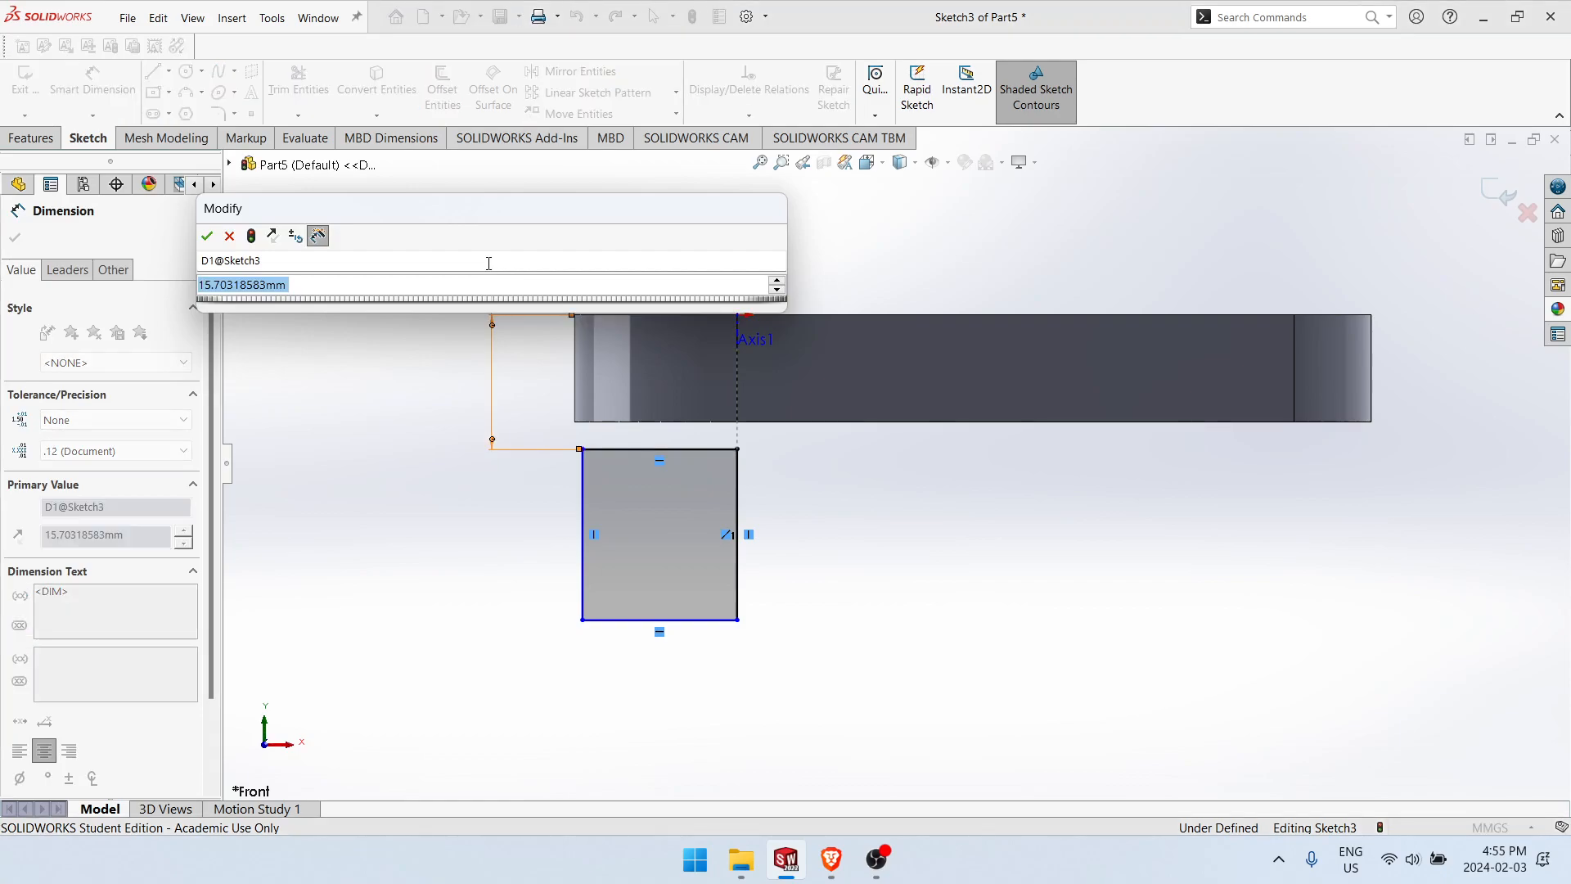
pyautogui.press('Escape')
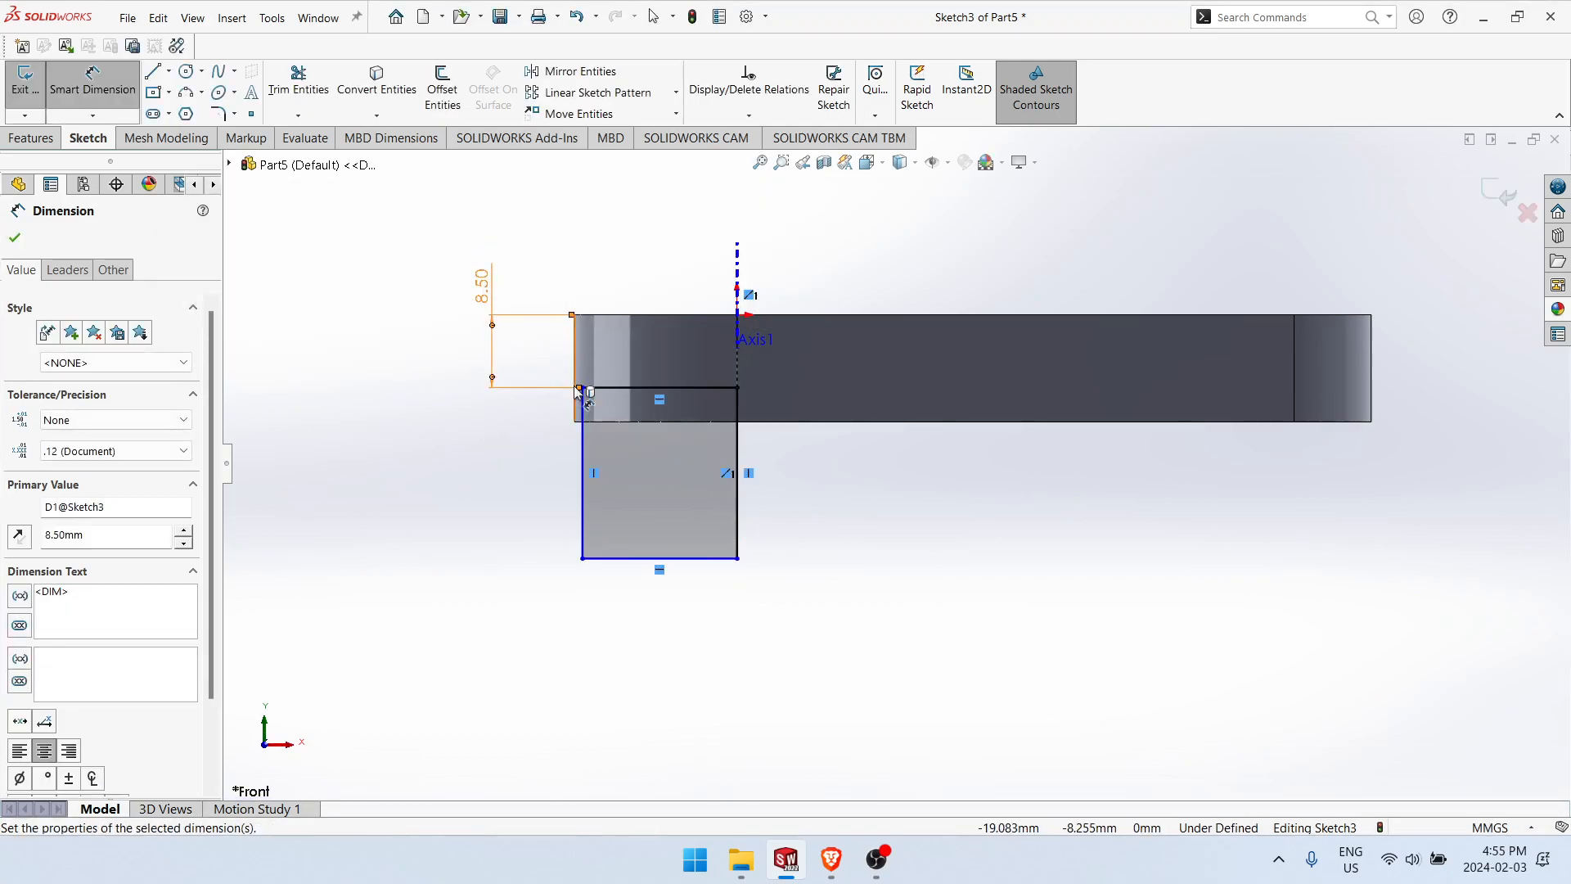
pyautogui.press('Escape')
pyautogui.moveTo(581, 410); pyautogui.dragTo(501, 433)
# Step: Try to dimension the rectangle's left side to the reference axis, and delete the misplaced vertical dimension
pyautogui.moveTo(538, 508); pyautogui.dragTo(590, 415, button='right')
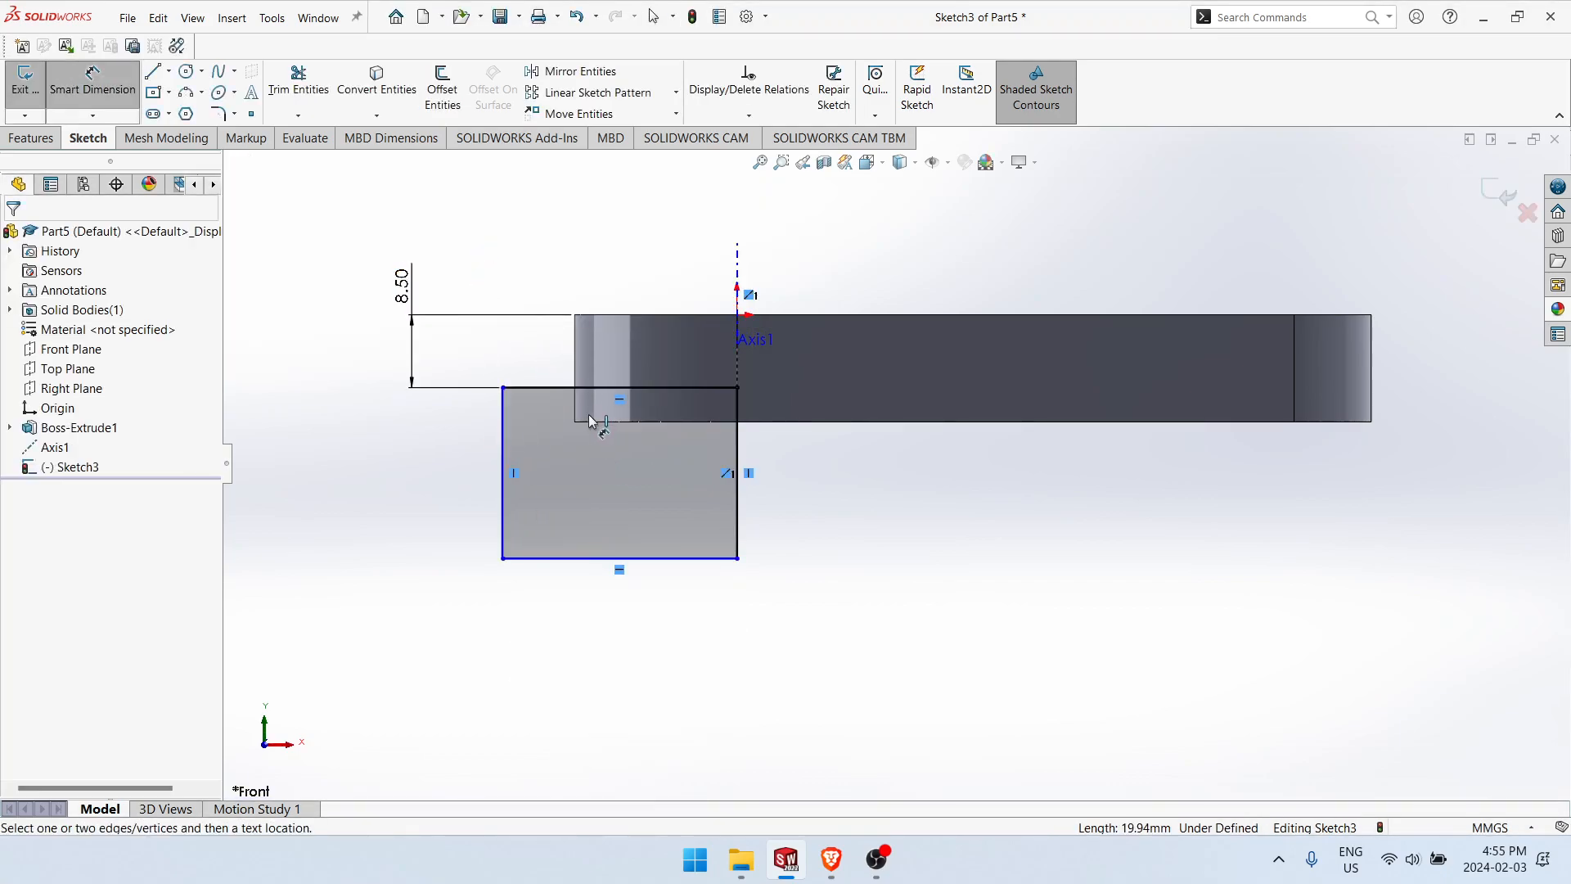
pyautogui.click(501, 434)
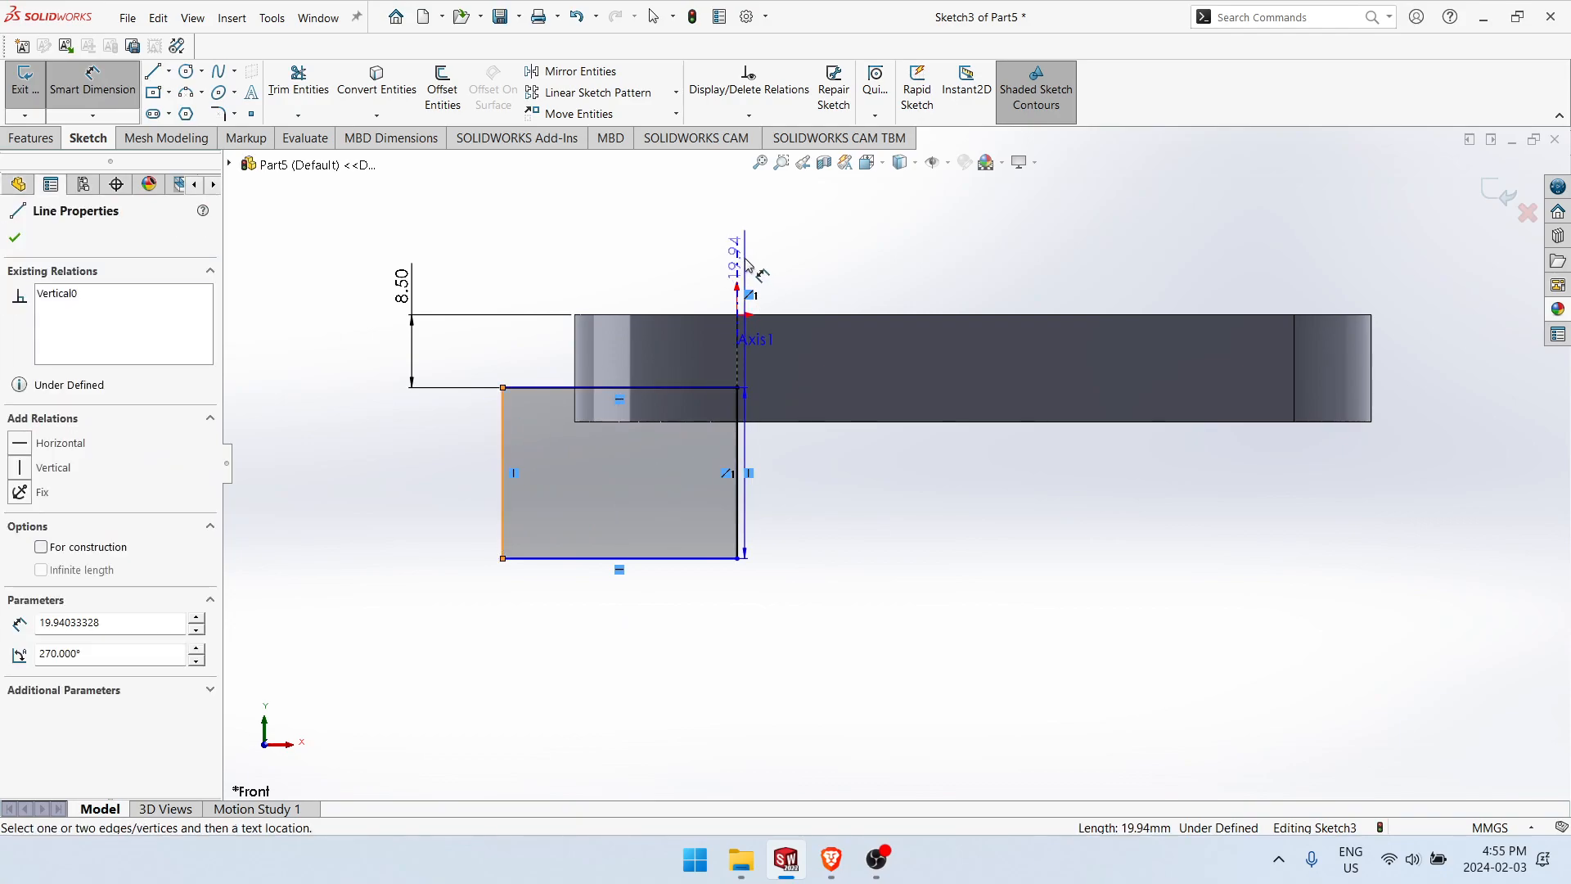
pyautogui.click(746, 261)
pyautogui.click(460, 232)
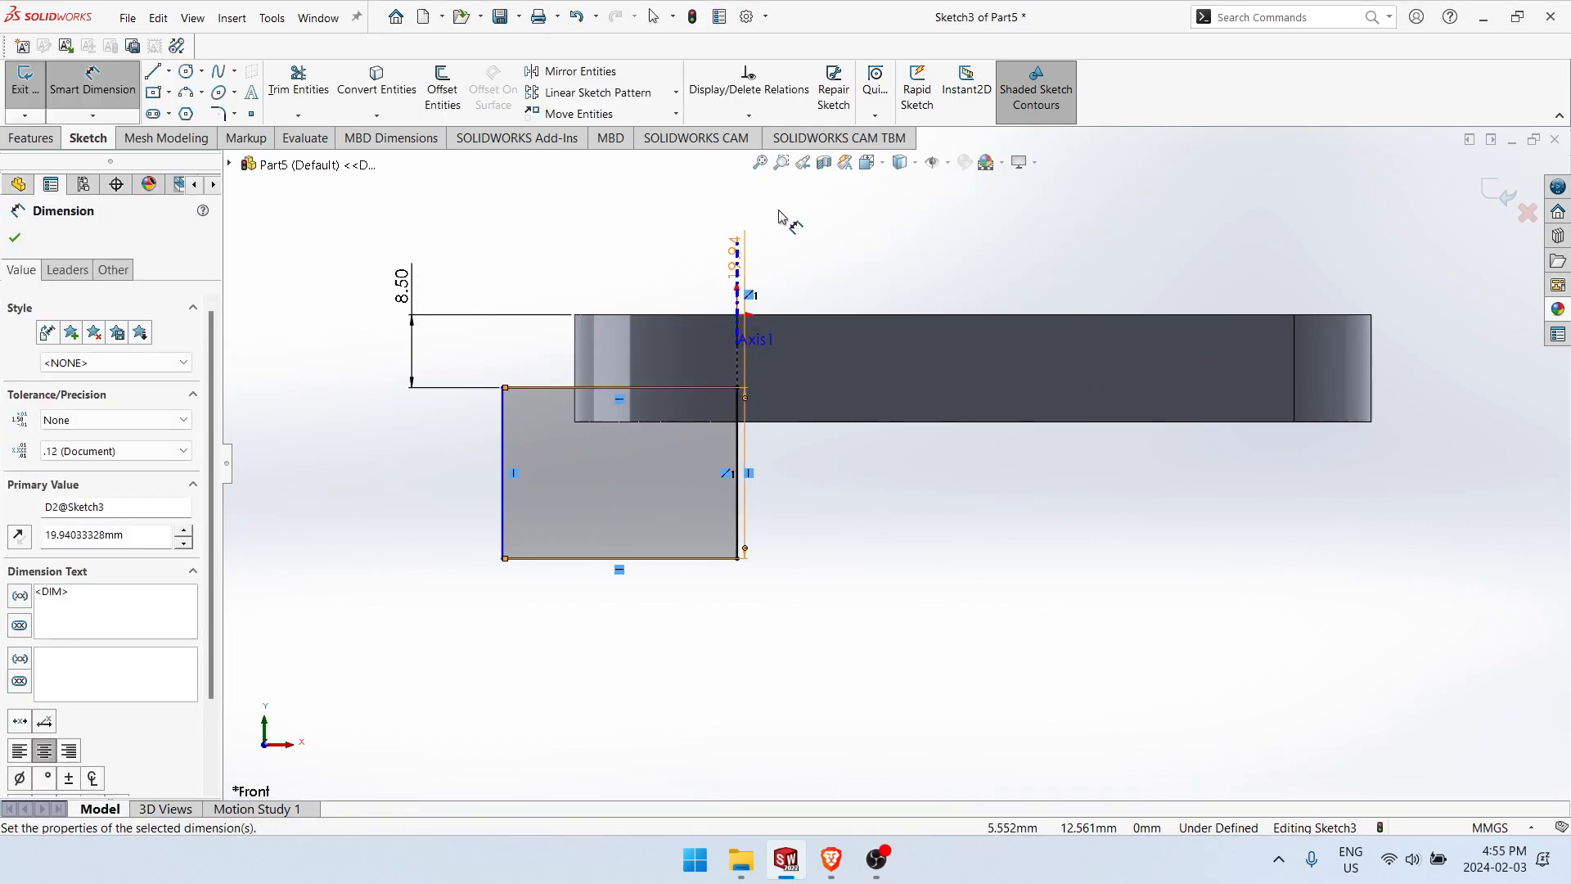
pyautogui.press('Escape')
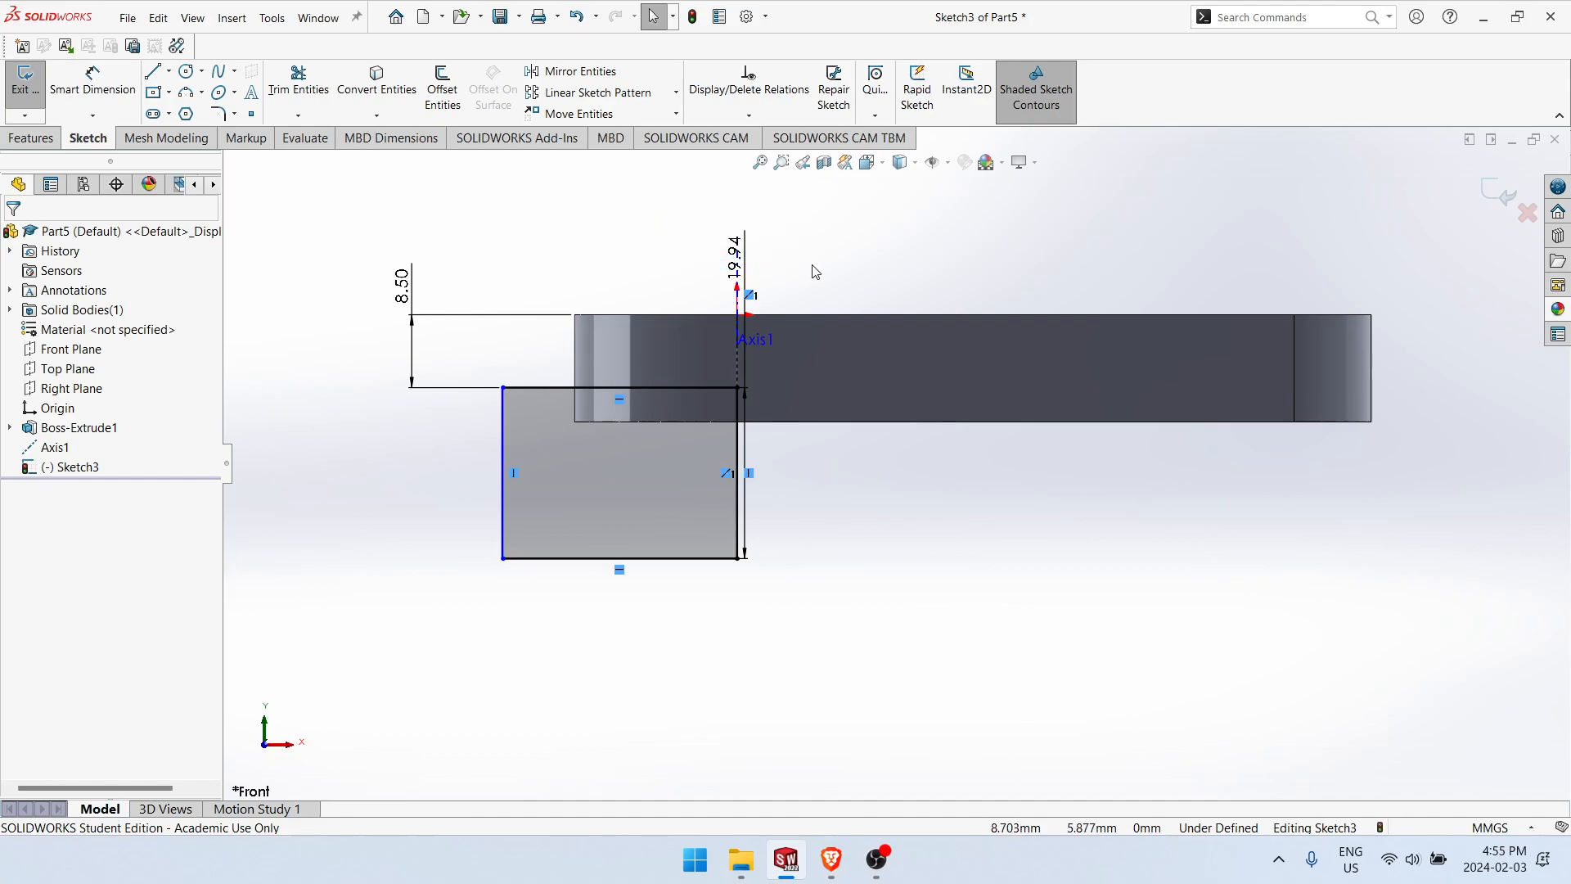
pyautogui.moveTo(803, 234); pyautogui.dragTo(642, 279)
pyautogui.press('Delete')
# Step: Dimension the horizontal distance from the reference axis to the rectangle's left side as 50 mm
pyautogui.moveTo(822, 588); pyautogui.dragTo(818, 516, button='right')
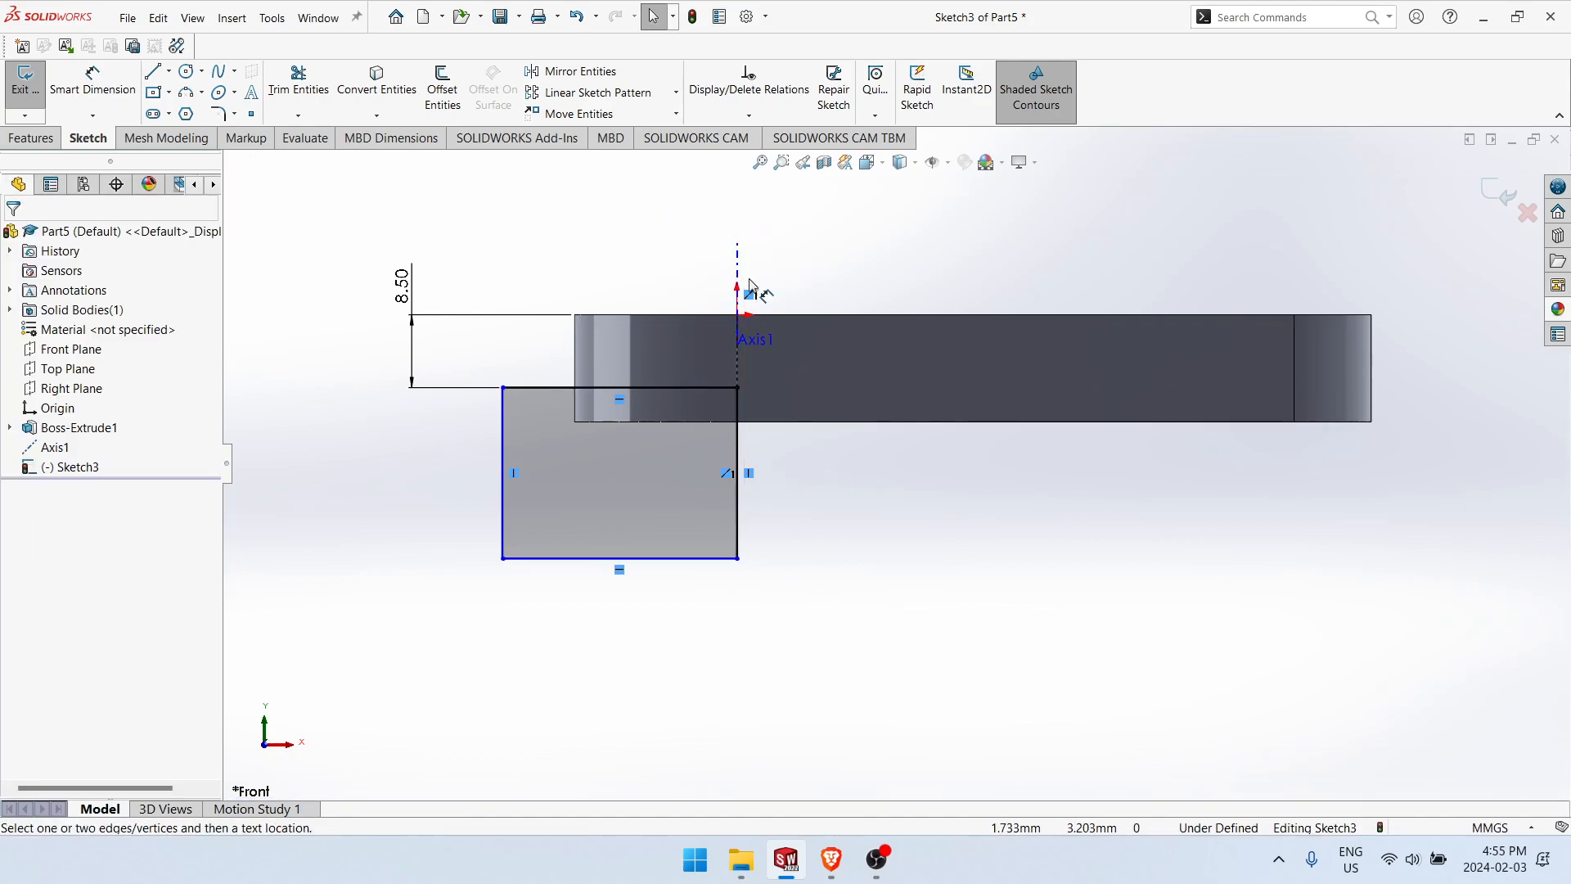
pyautogui.click(738, 270)
pyautogui.click(502, 433)
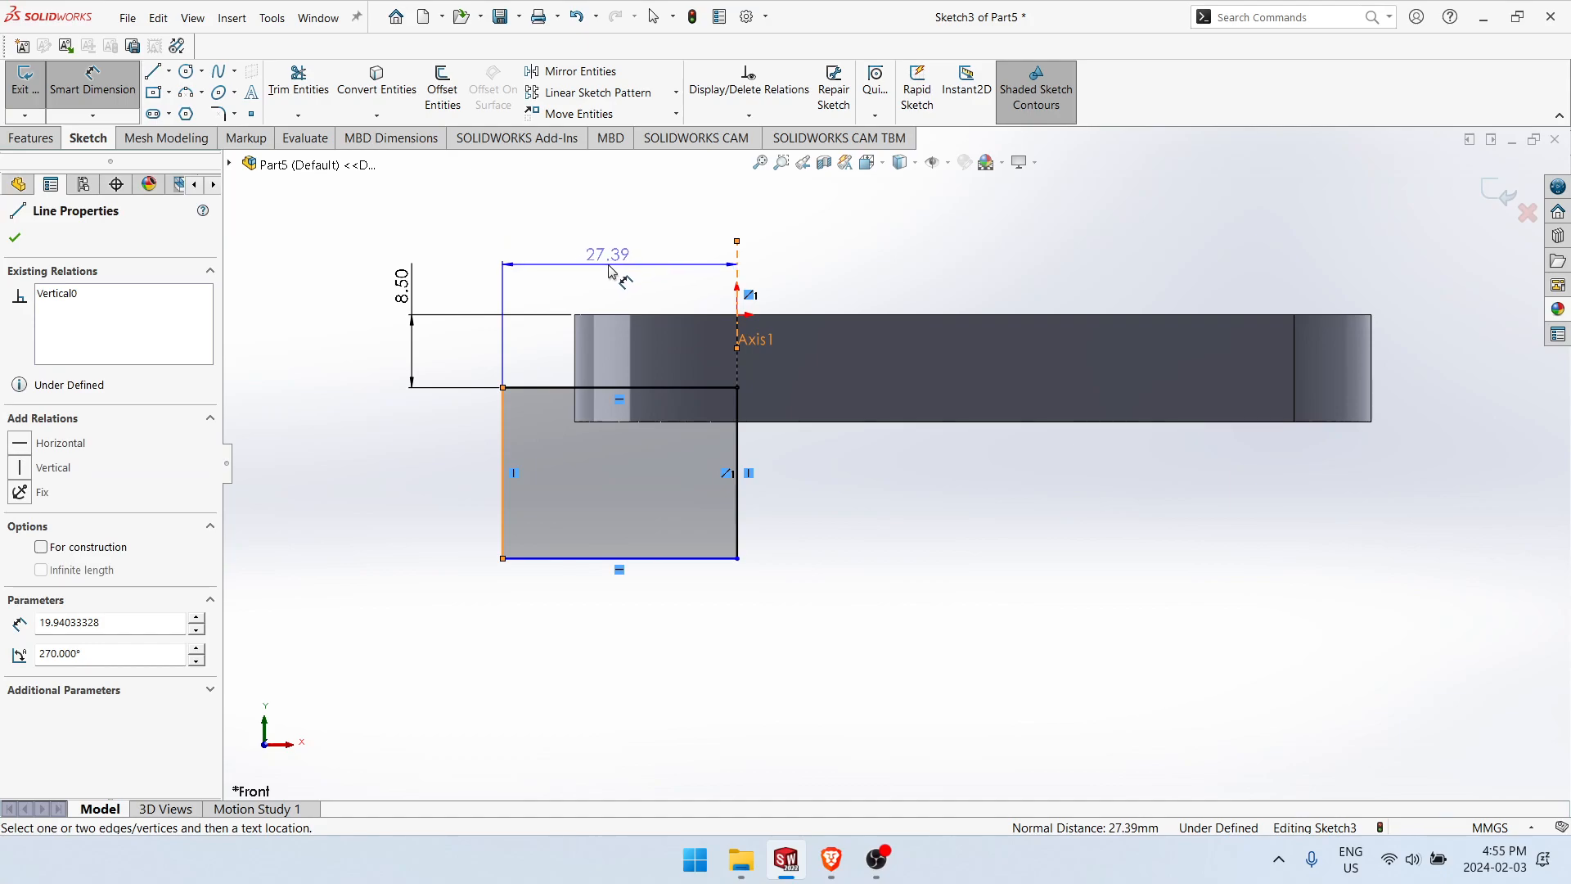
pyautogui.click(608, 272)
pyautogui.press('Escape')
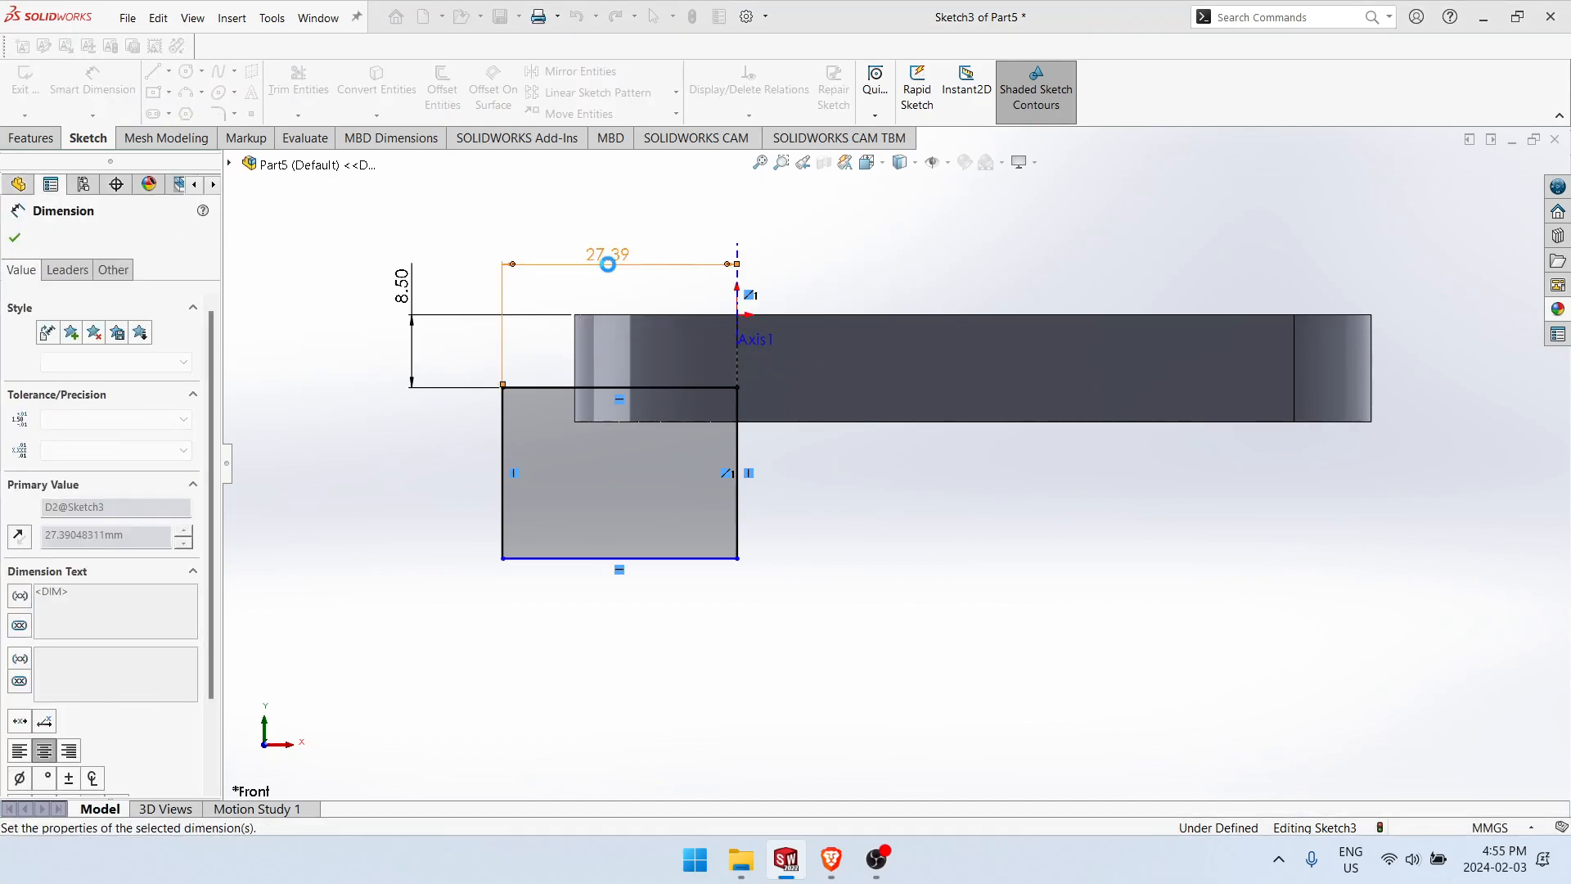
pyautogui.write('50')
pyautogui.press('Return')
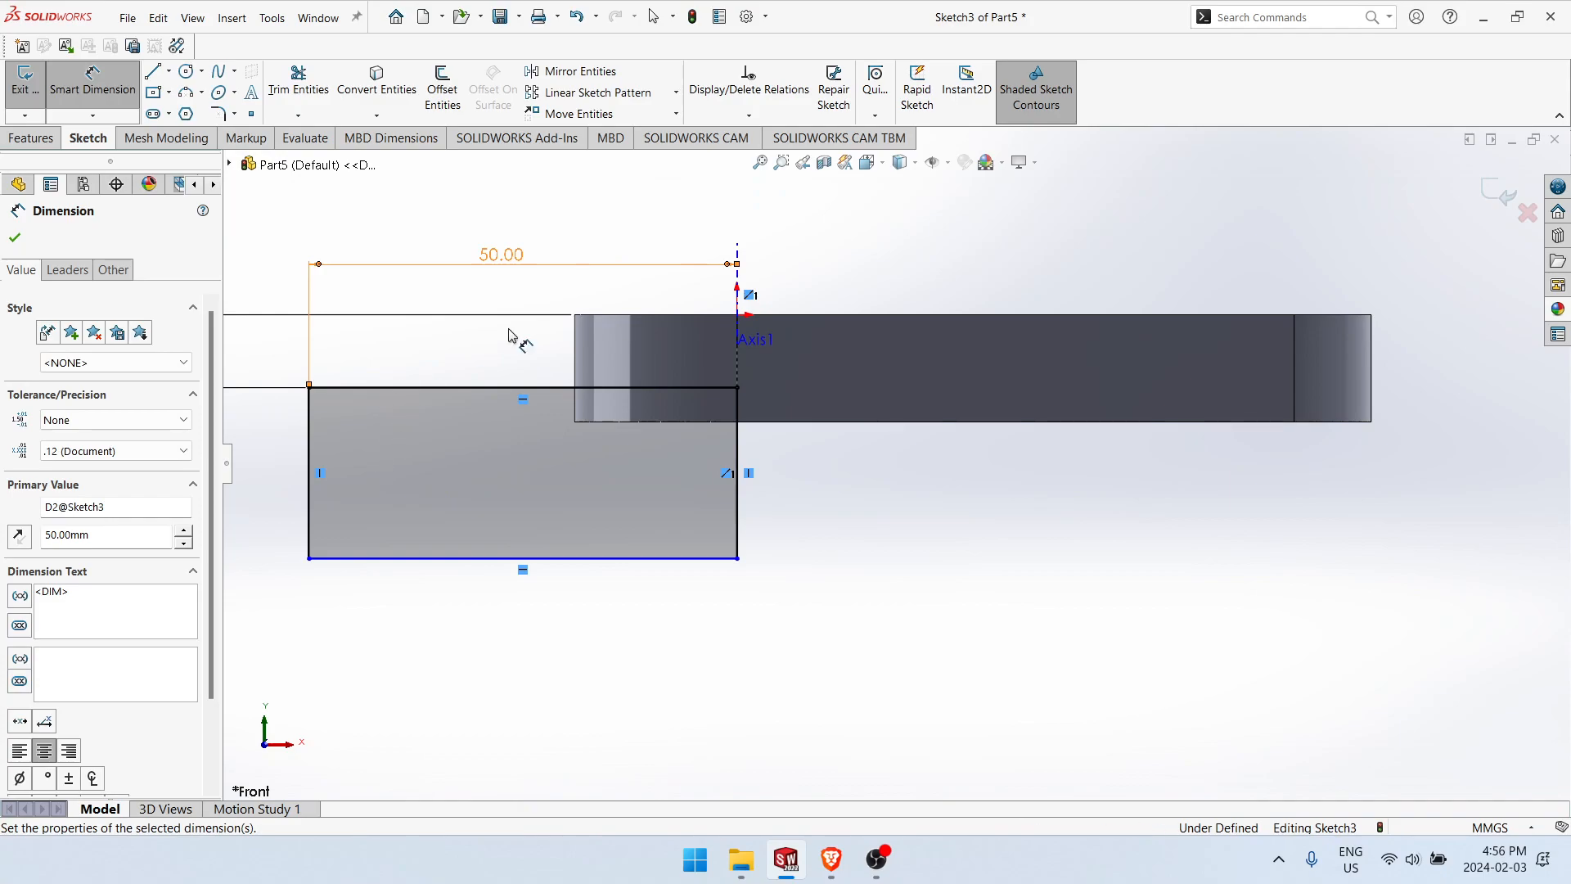
# Step: Dimension the rectangle's bottom edge 33.5 mm below the plate's top face
pyautogui.press('Escape')
pyautogui.click(655, 315)
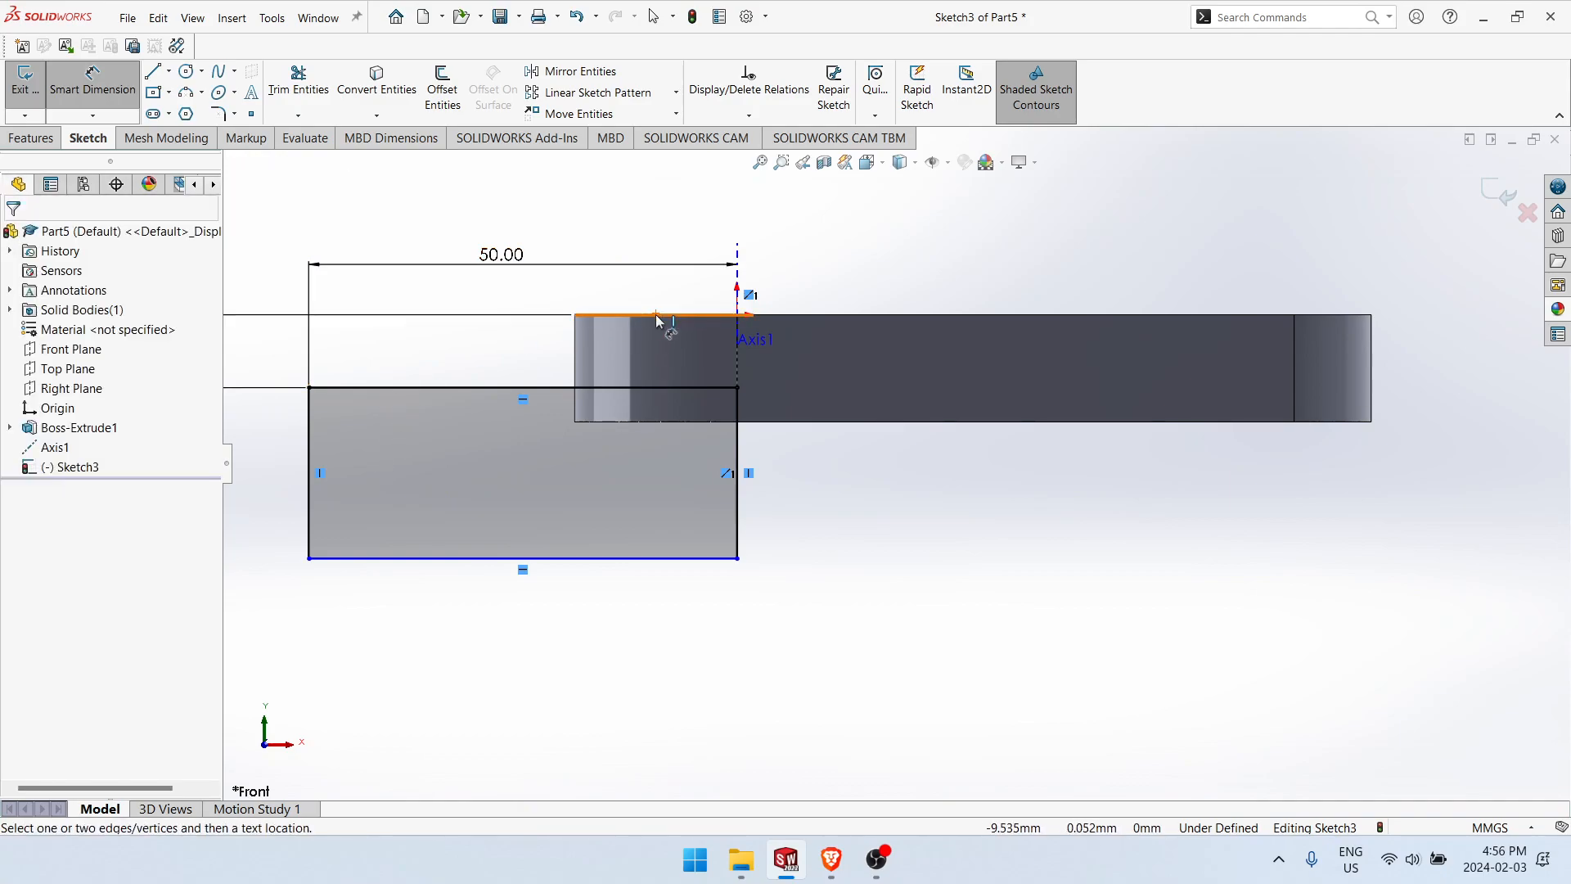
pyautogui.click(597, 559)
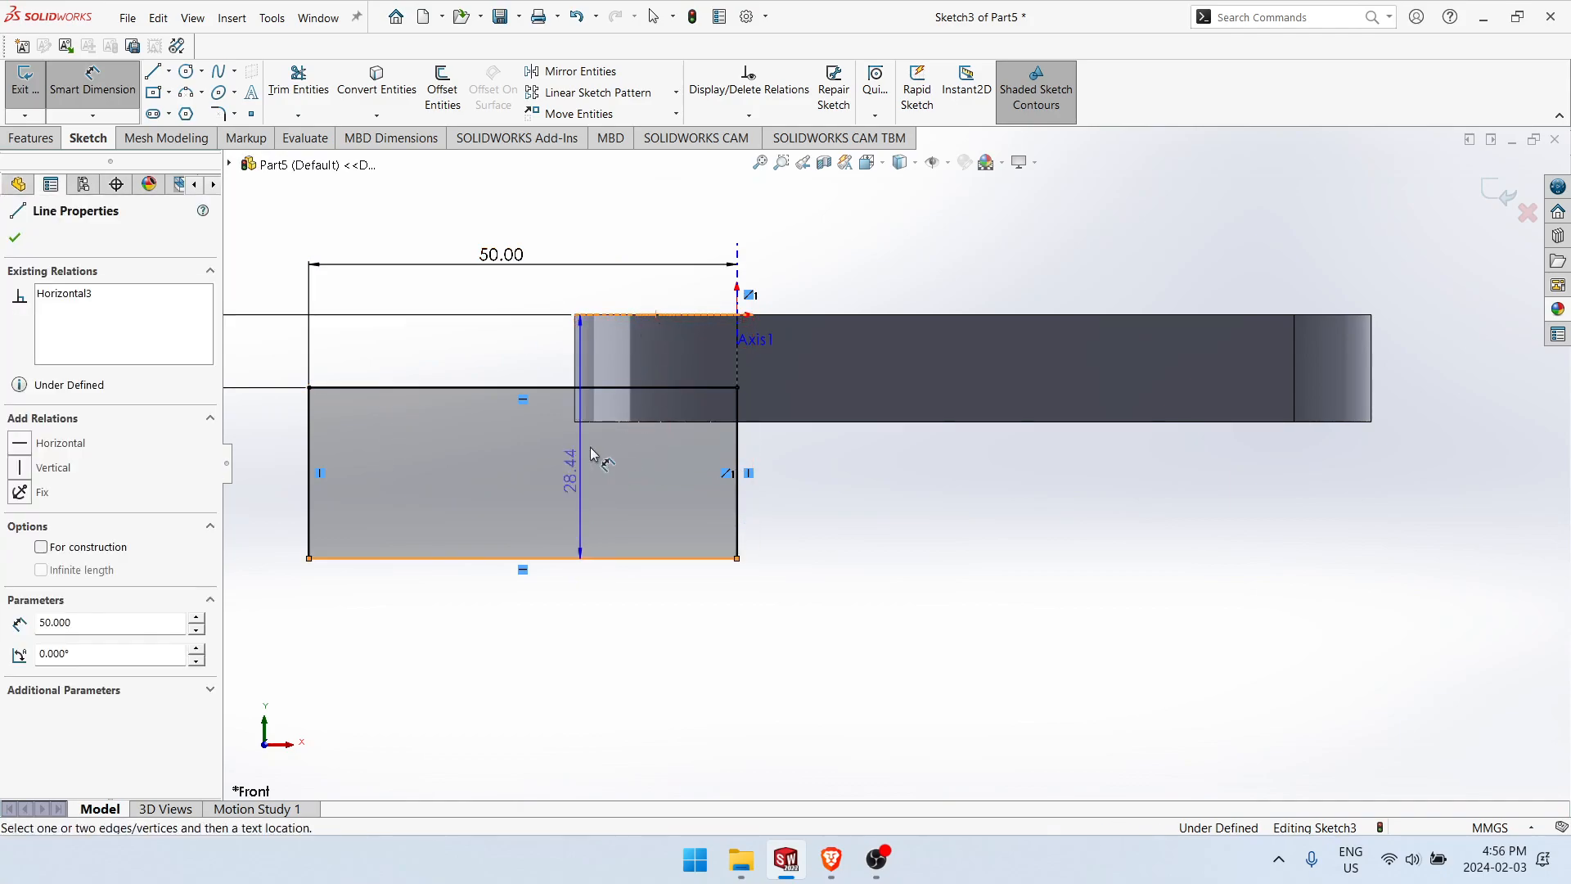
pyautogui.press('z')
pyautogui.click(331, 446)
pyautogui.write('33.5')
pyautogui.press('Return')
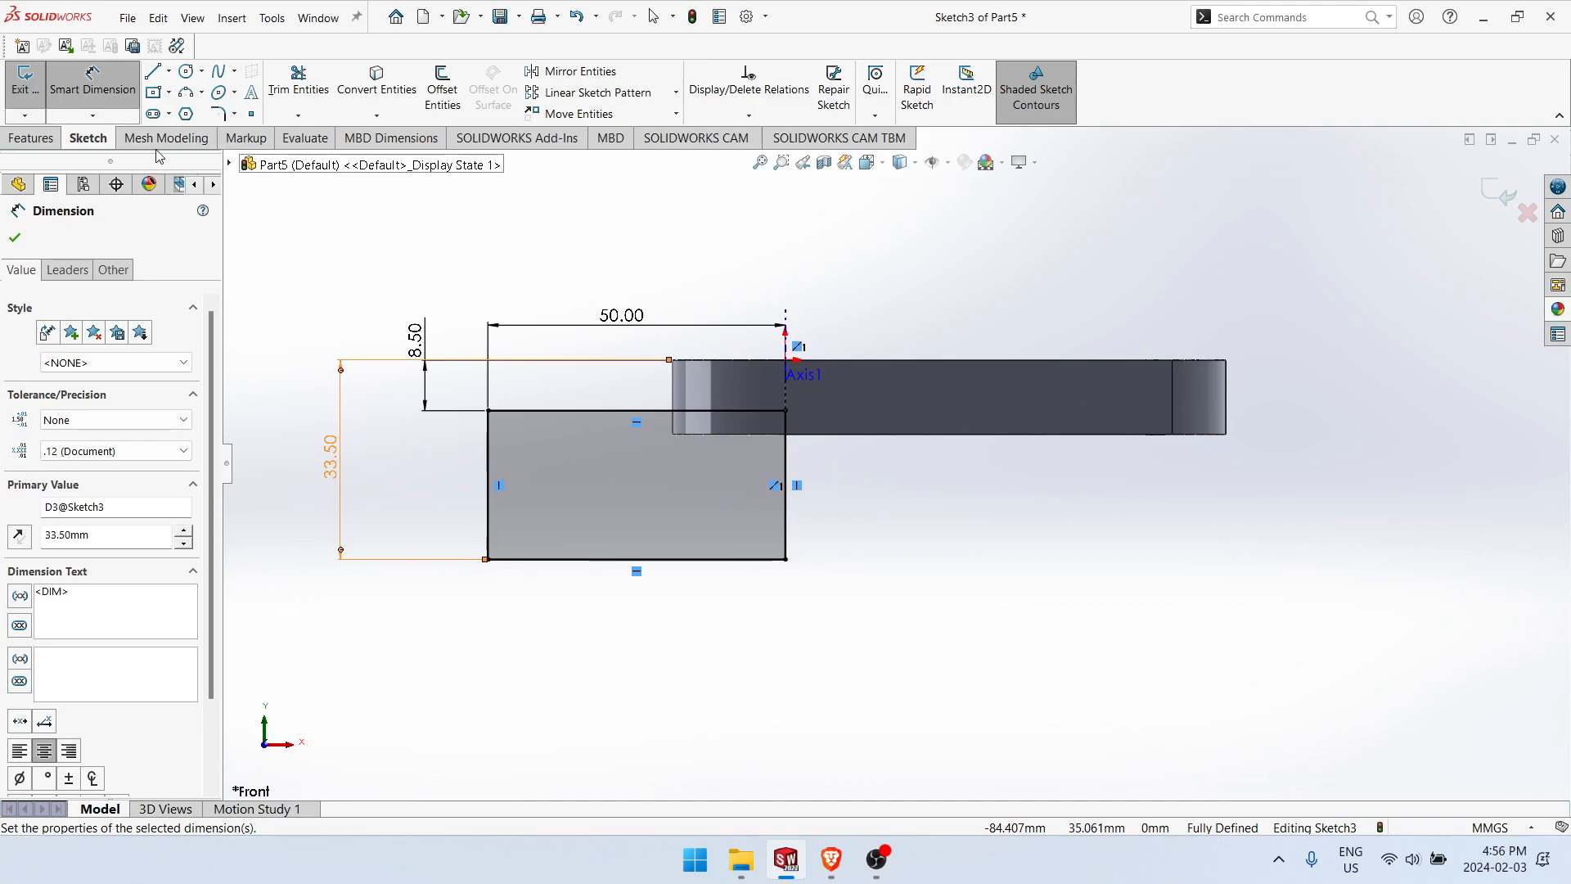
# Step: Revolve the rectangle a full 360 degrees about the reference axis as a boss merged with the plate
pyautogui.click(41, 137)
pyautogui.click(92, 89)
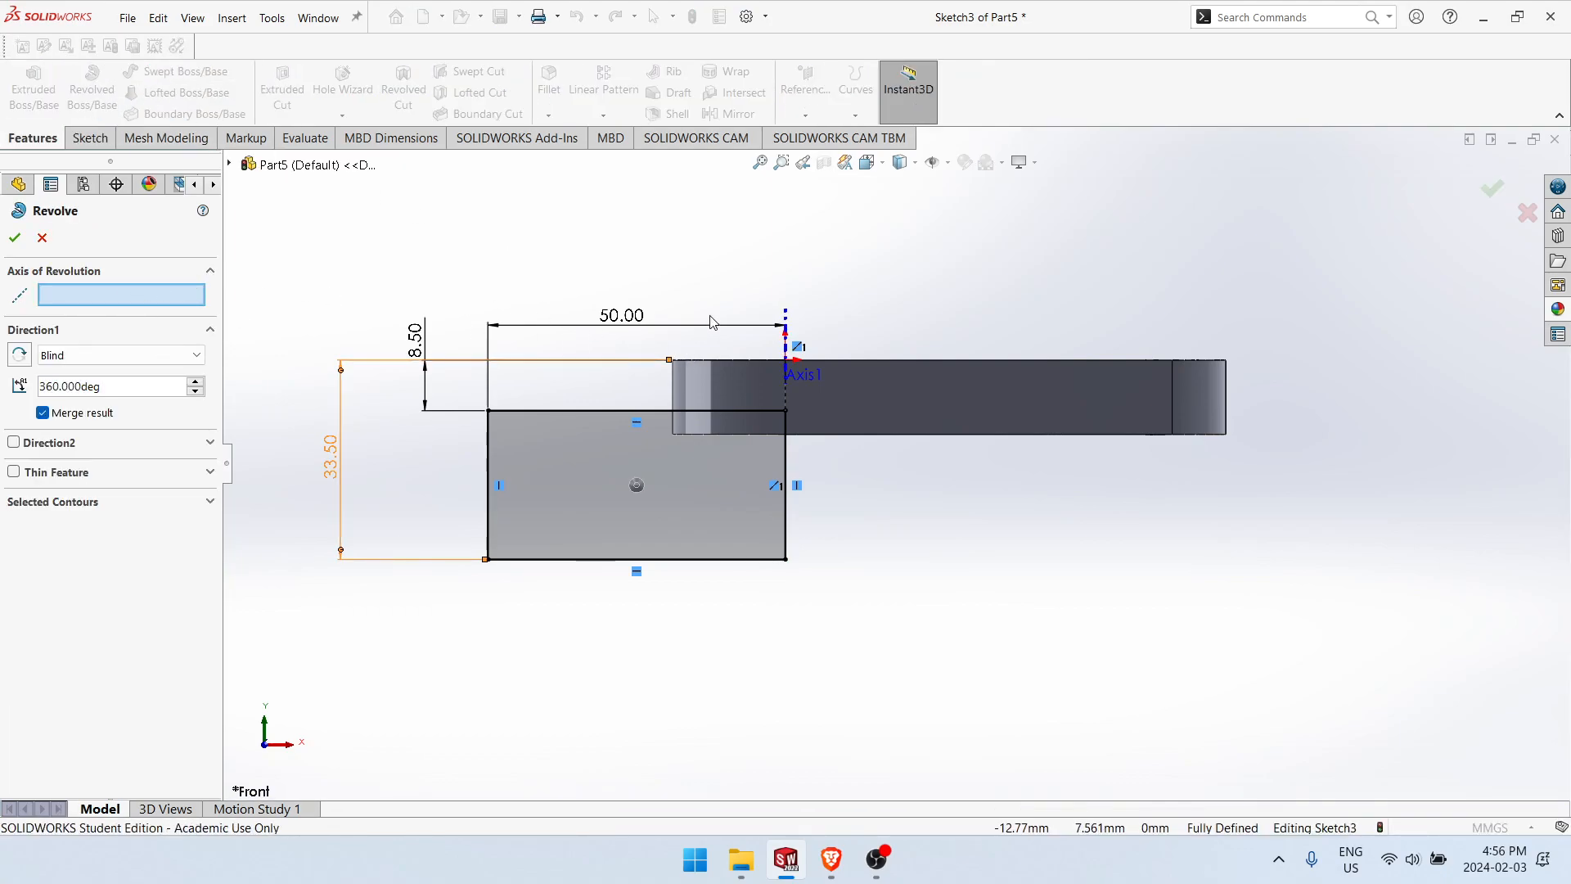
pyautogui.click(783, 319)
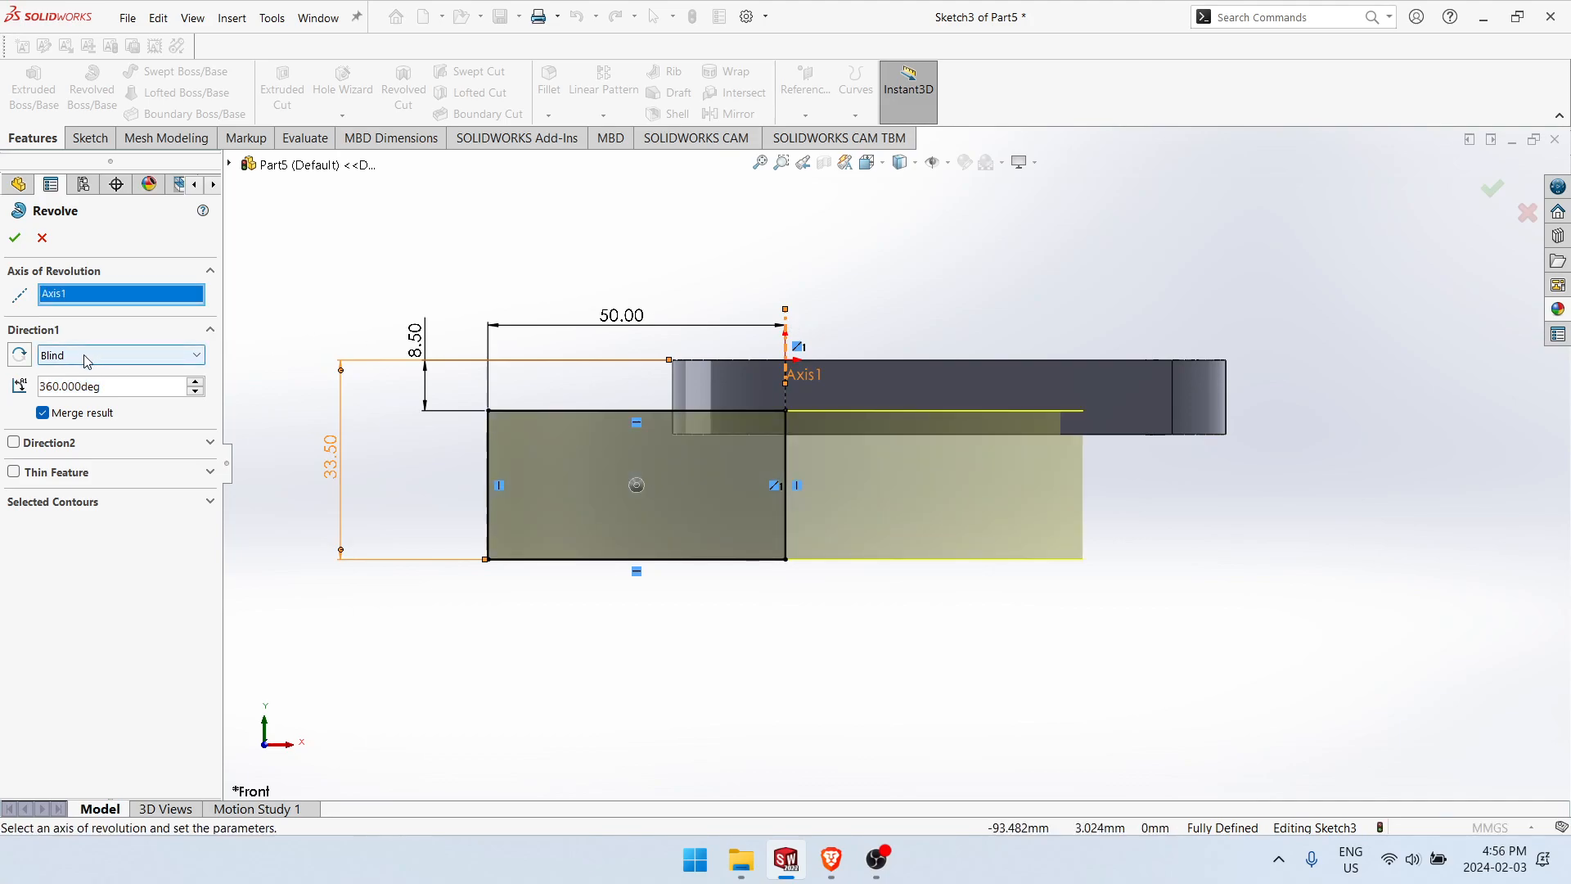
pyautogui.hotkey('ctrl', '7')
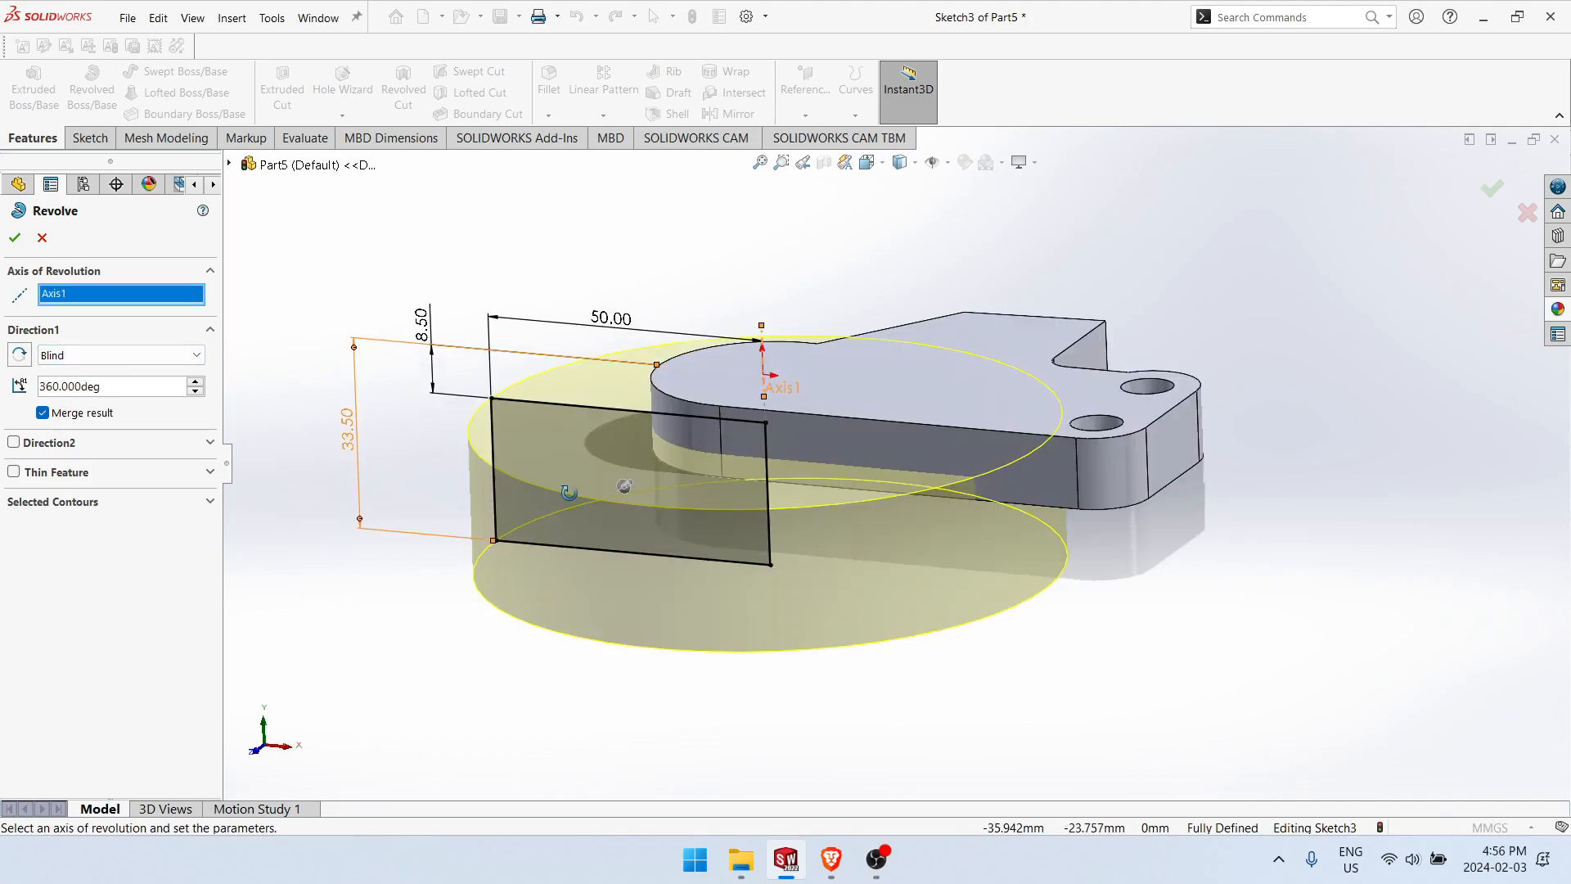
pyautogui.click(17, 238)
# Step: Reopen the revolve's sketch for editing and delete its 50 mm radius dimension
pyautogui.rightClick(50, 472)
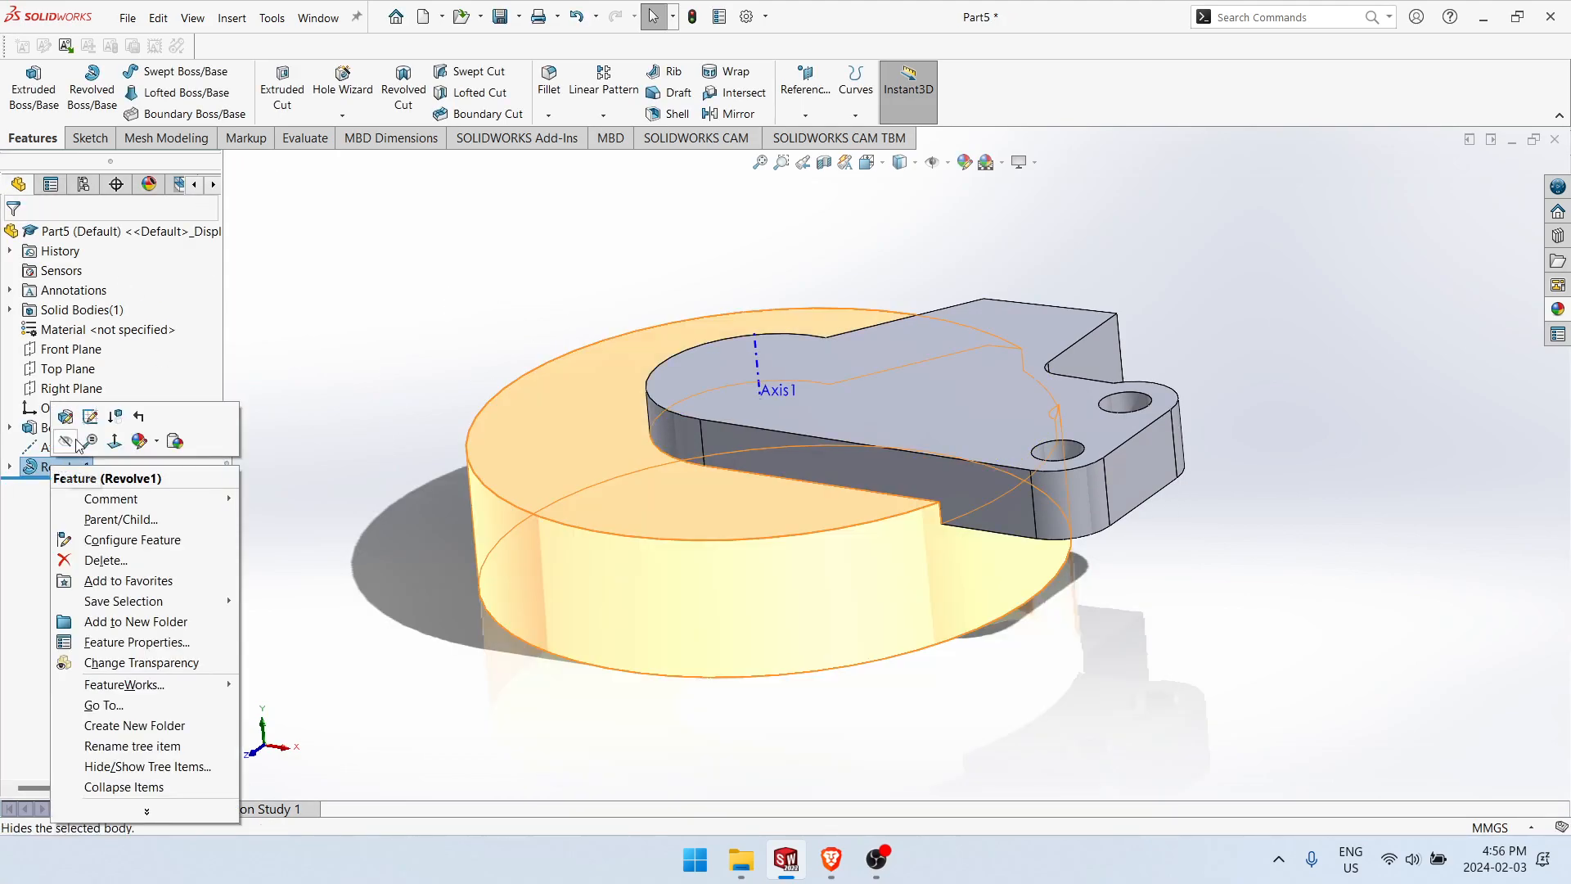
pyautogui.click(91, 416)
pyautogui.scroll(4, 728, 578)
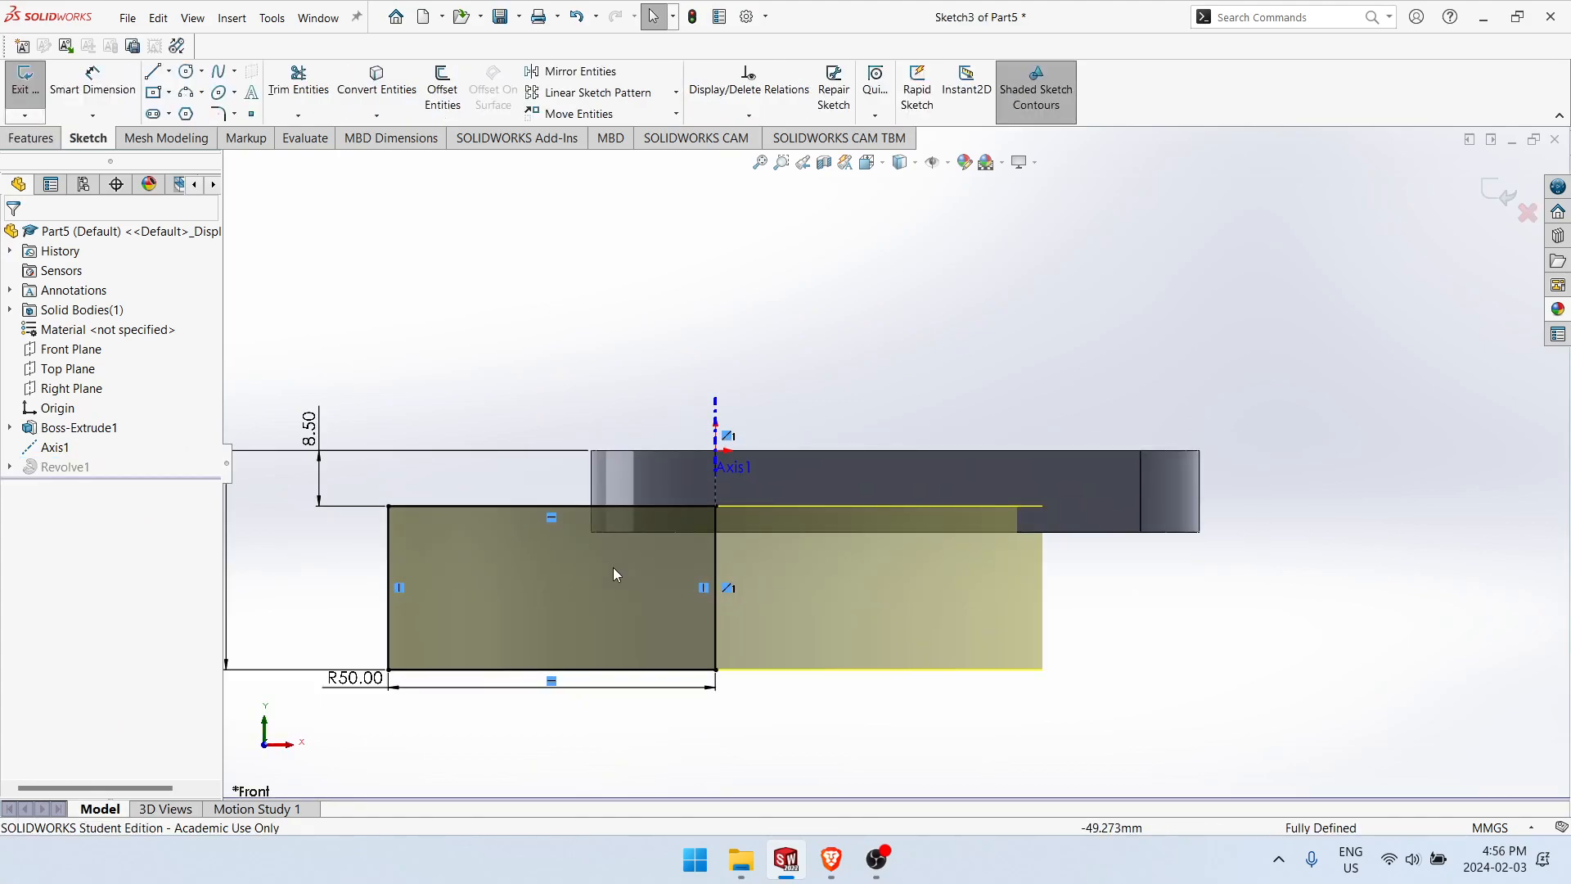
pyautogui.scroll(-1, 583, 517)
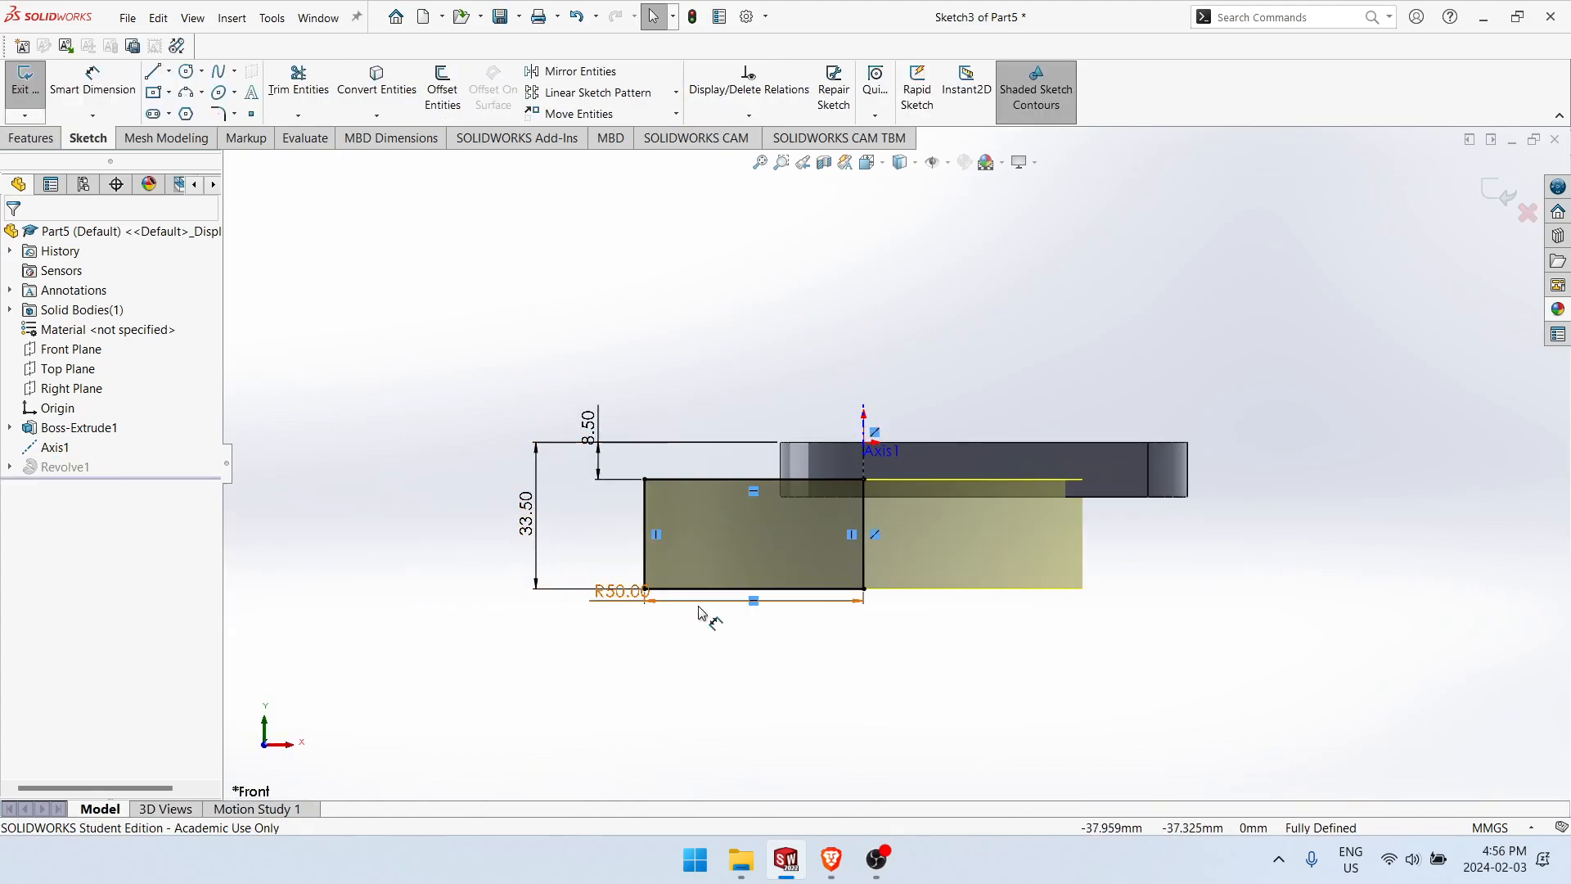
pyautogui.click(635, 603)
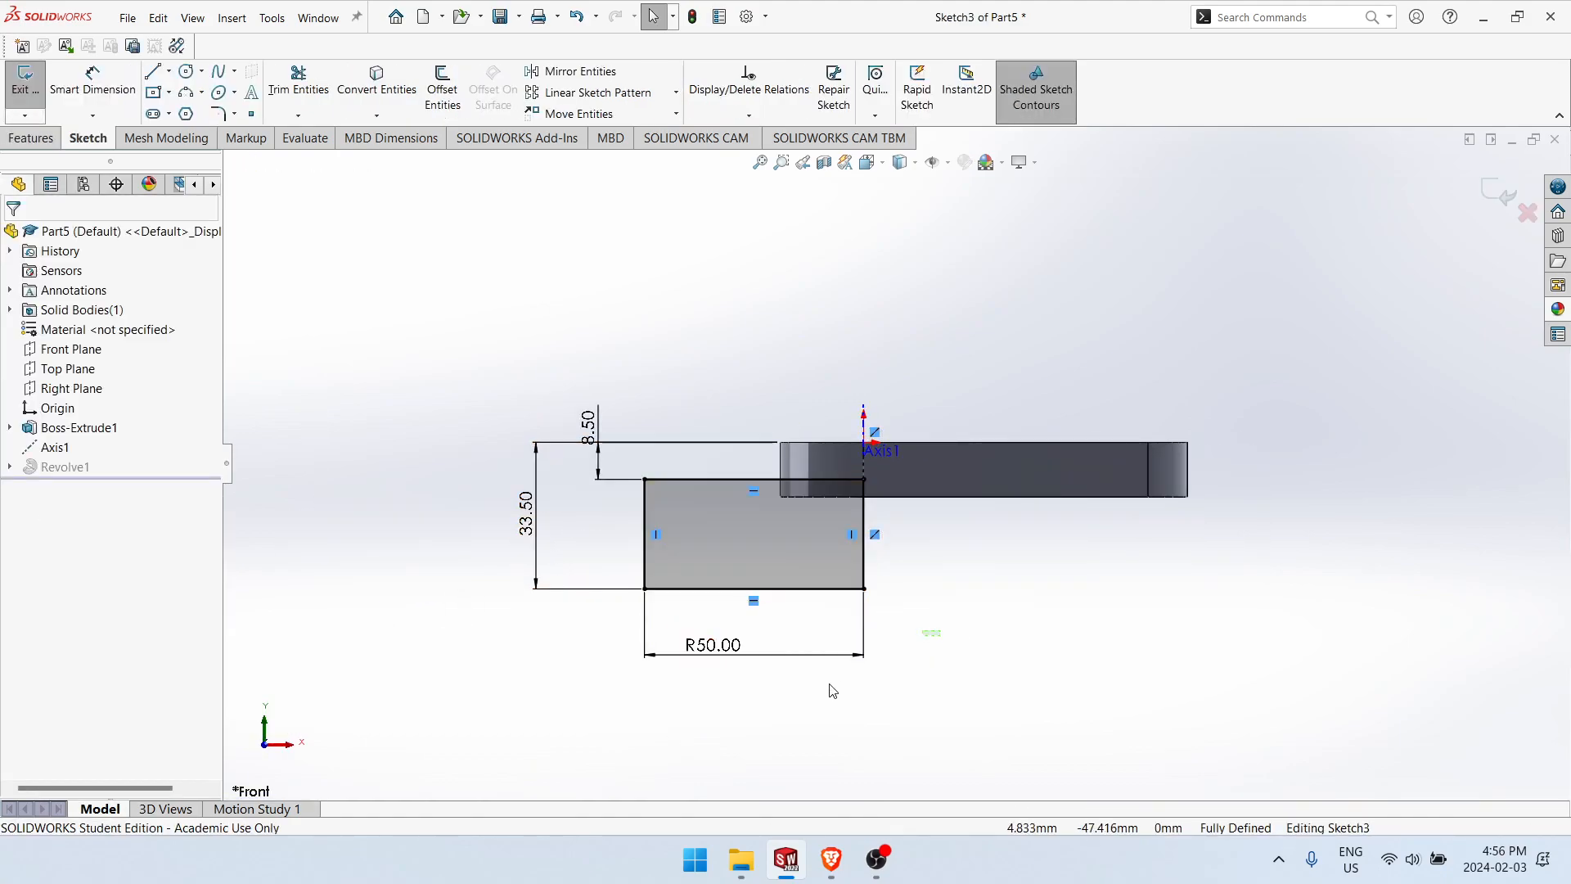
pyautogui.press('Delete')
pyautogui.moveTo(887, 682); pyautogui.dragTo(863, 572, button='right')
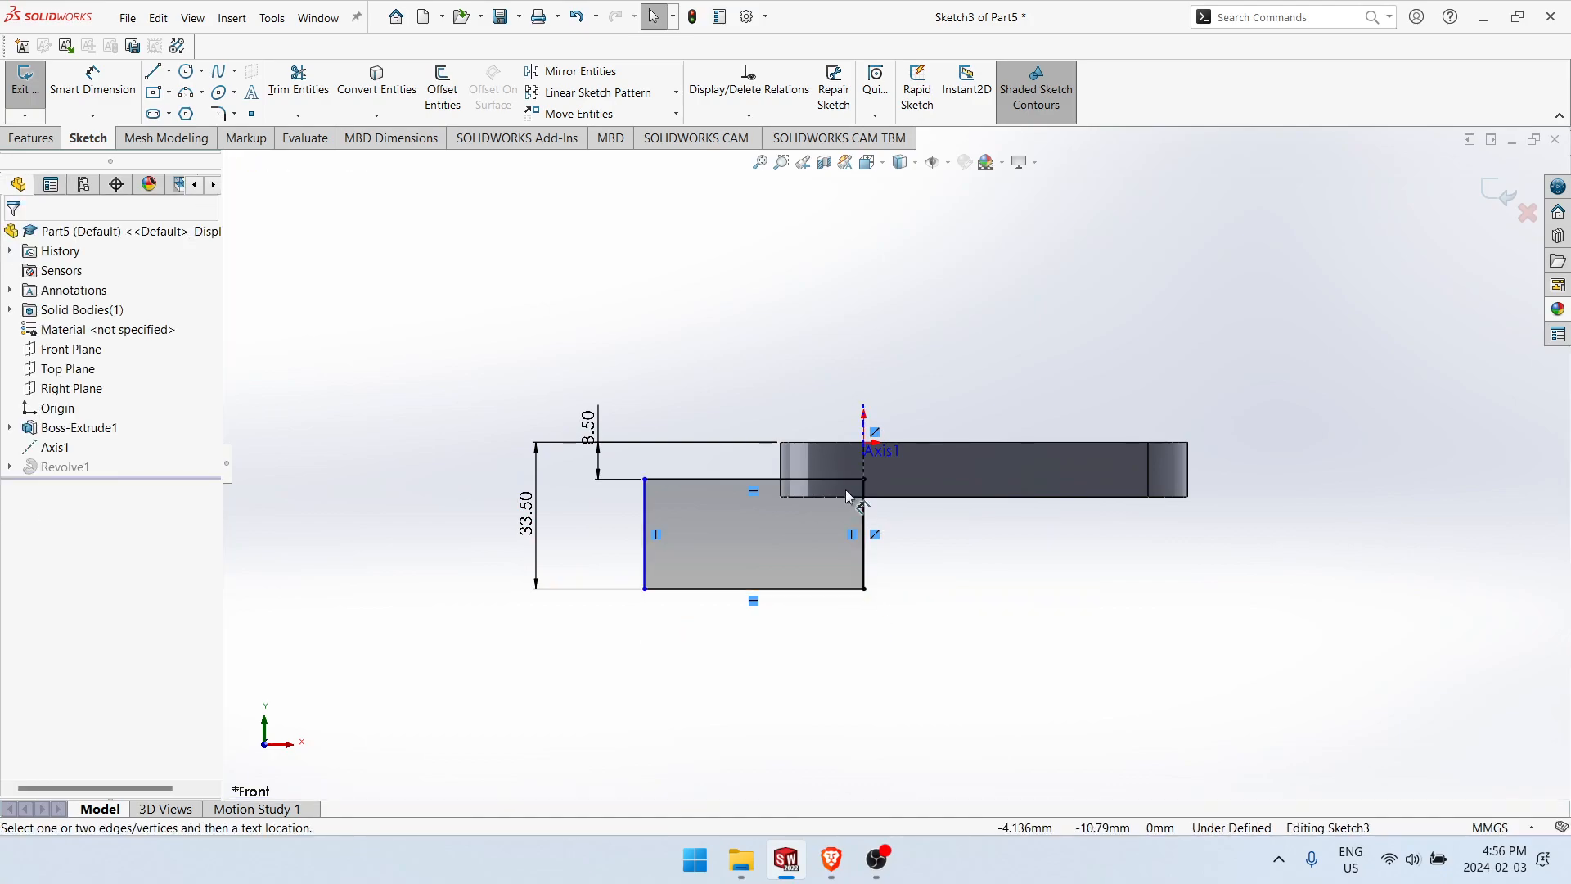
pyautogui.click(650, 530)
pyautogui.click(865, 445)
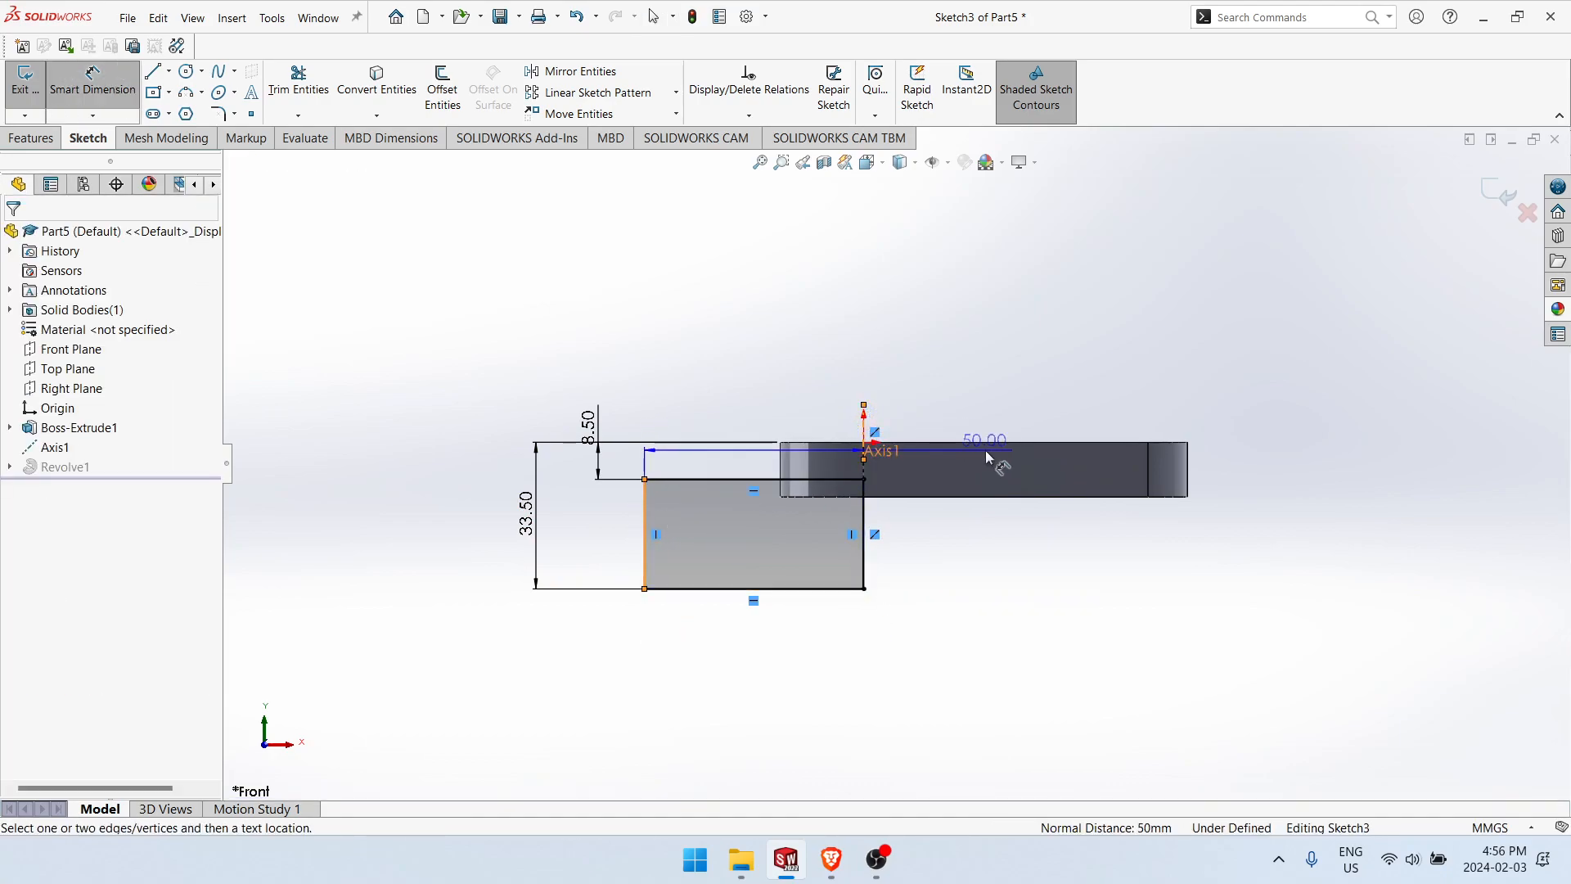
pyautogui.scroll(-1, 875, 517)
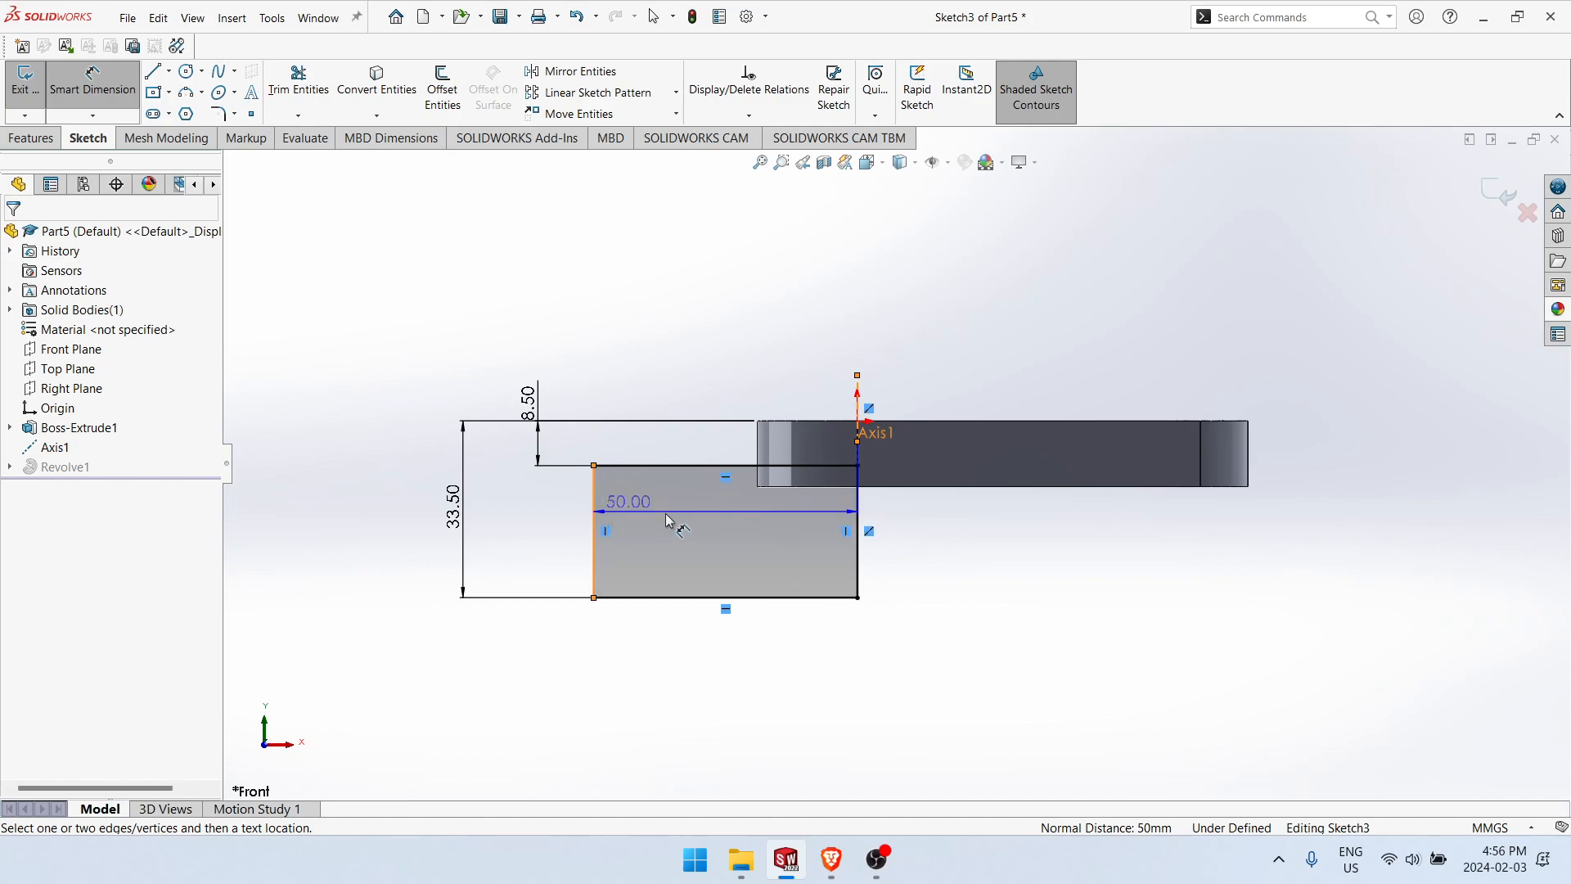
pyautogui.press('Escape')
pyautogui.press('Escape')
pyautogui.press('Escape')
# Step: Draw a vertical construction line upward from the rectangle's upper right corner along the reference axis
pyautogui.moveTo(960, 671); pyautogui.dragTo(869, 667, button='right')
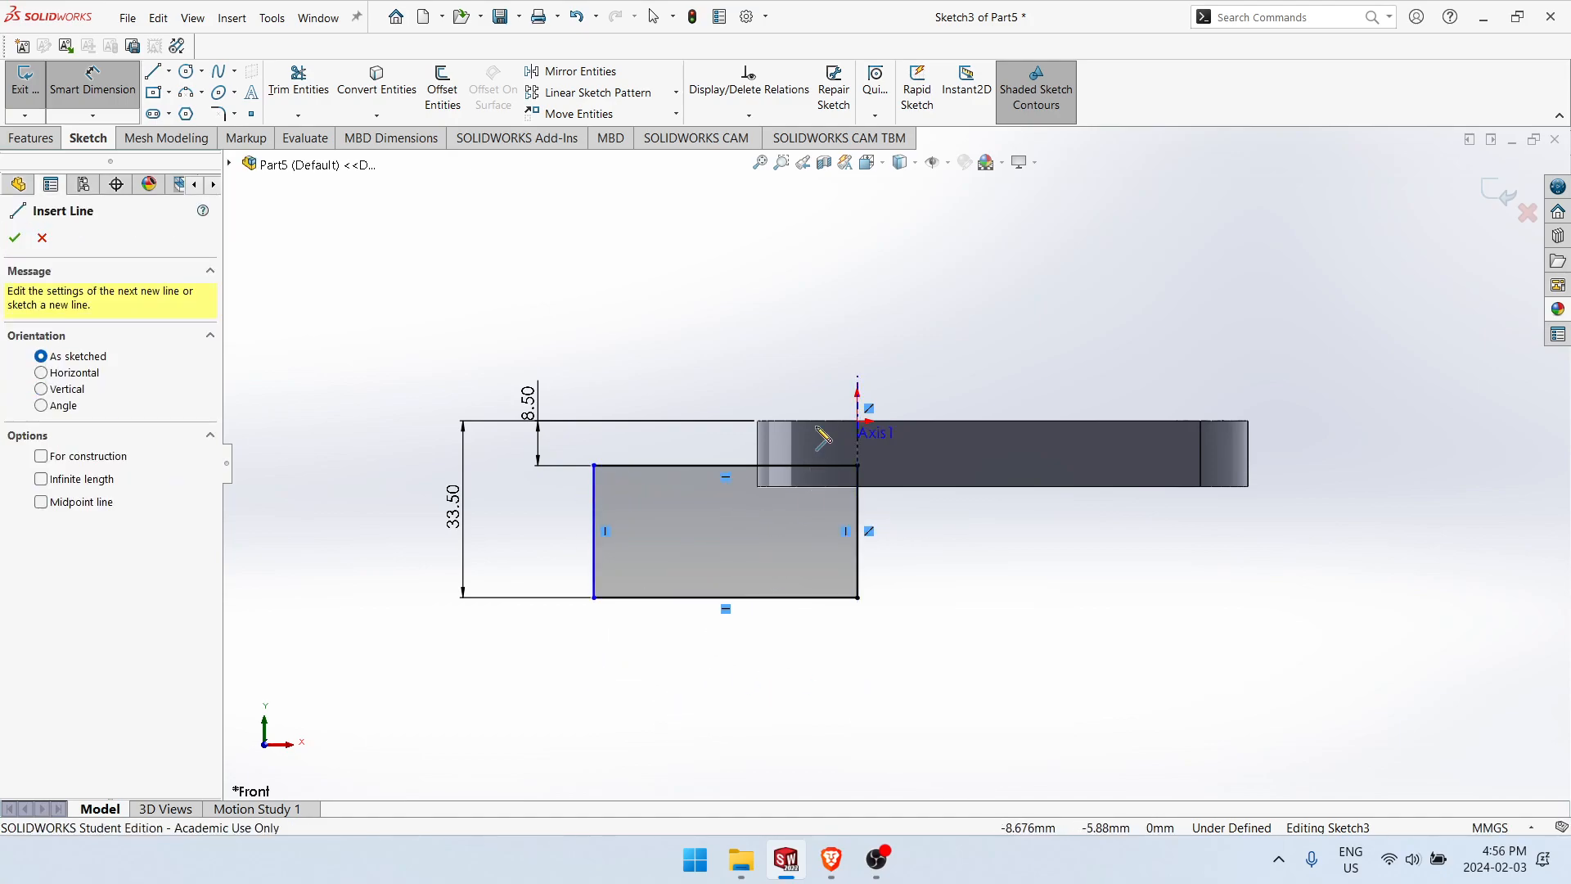
pyautogui.click(859, 466)
pyautogui.click(858, 315)
pyautogui.press('Escape')
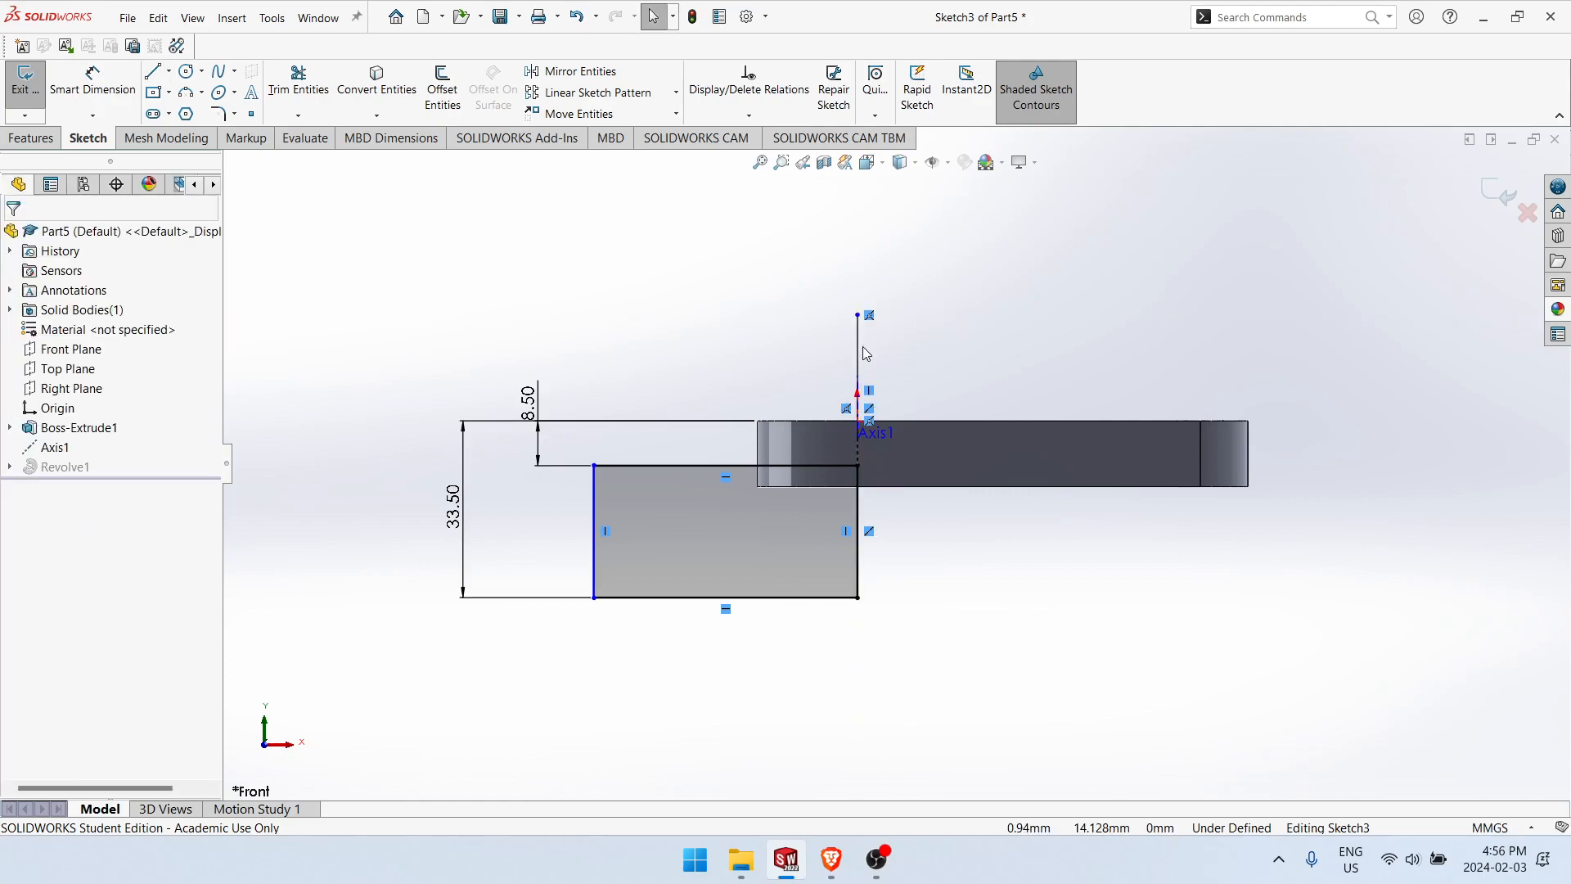
pyautogui.moveTo(865, 354); pyautogui.dragTo(940, 544, button='right')
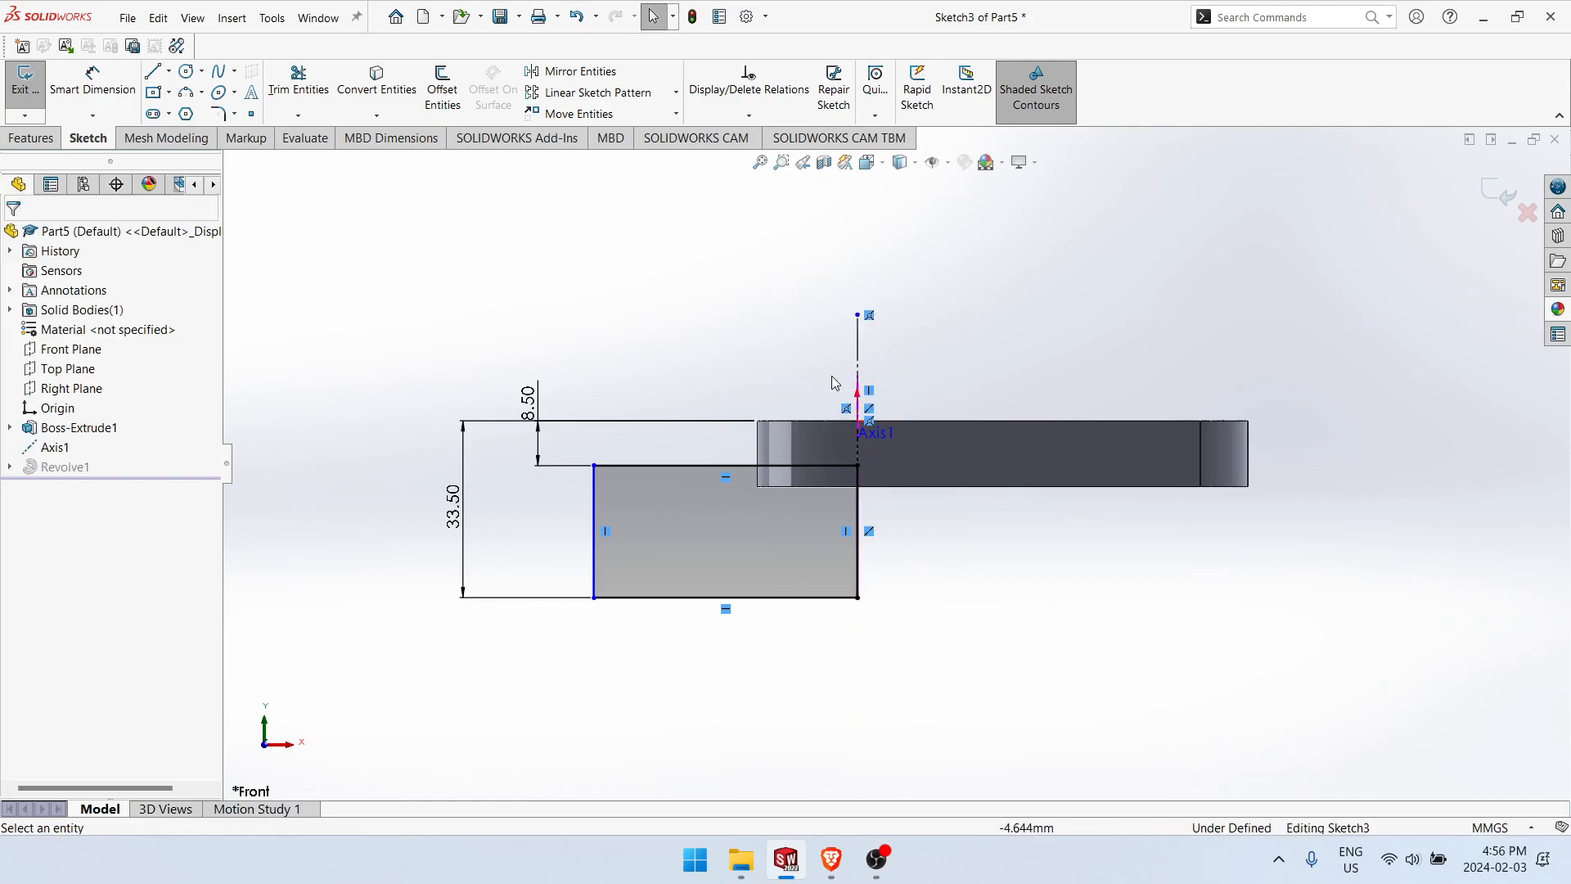
# Step: Dimension the rectangle's left side as a 50 mm diameter about the construction line, and exit the sketch to rebuild the revolve
pyautogui.click(596, 524)
pyautogui.click(858, 360)
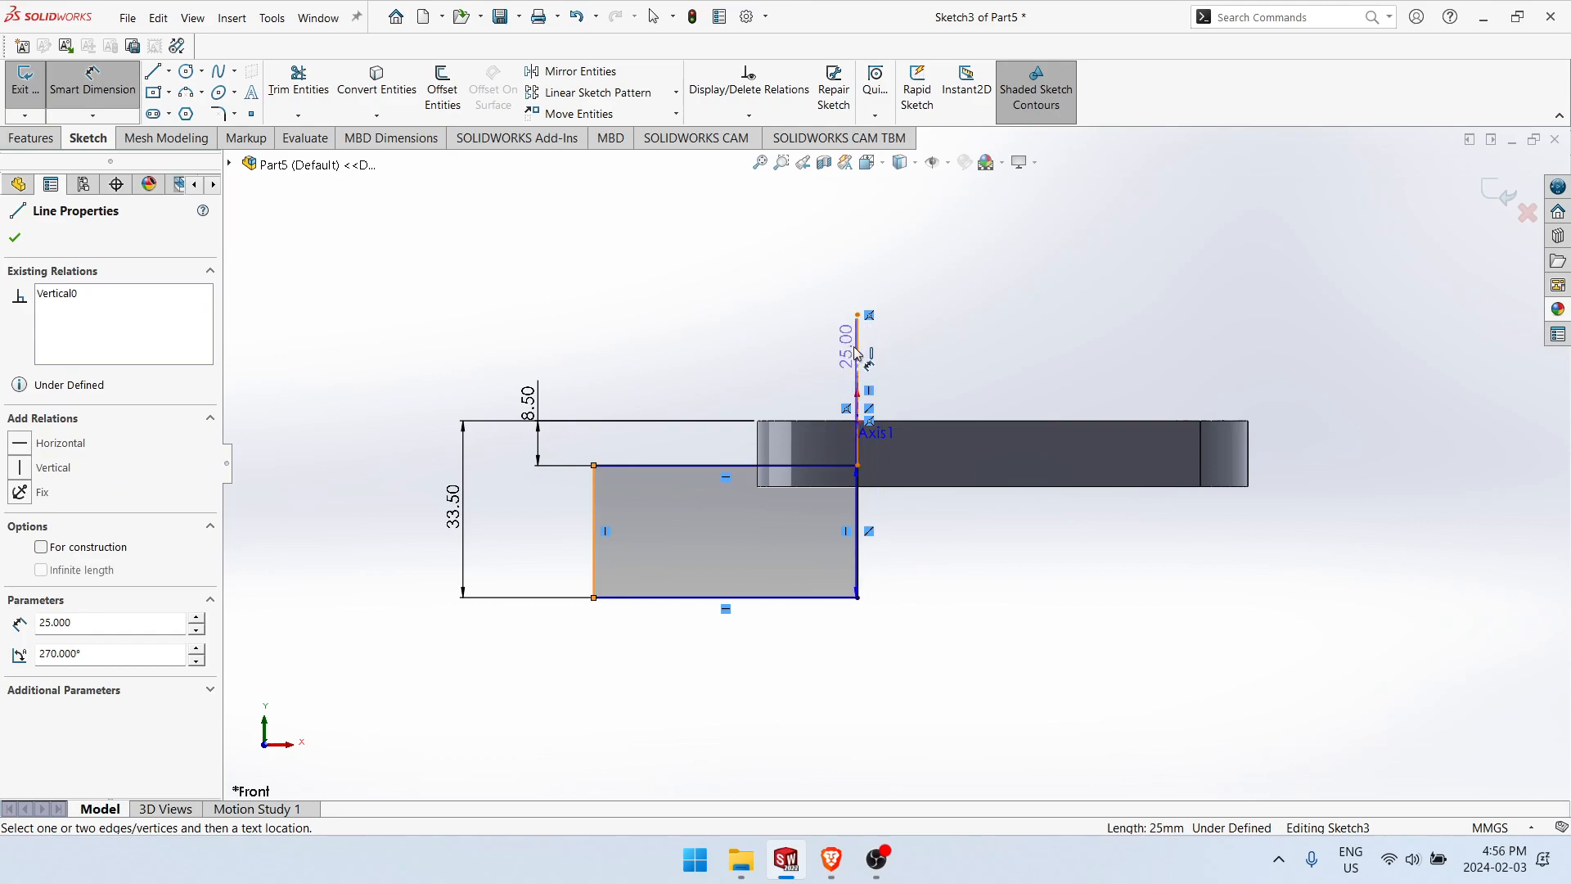
pyautogui.click(973, 697)
pyautogui.write('50')
pyautogui.press('Return')
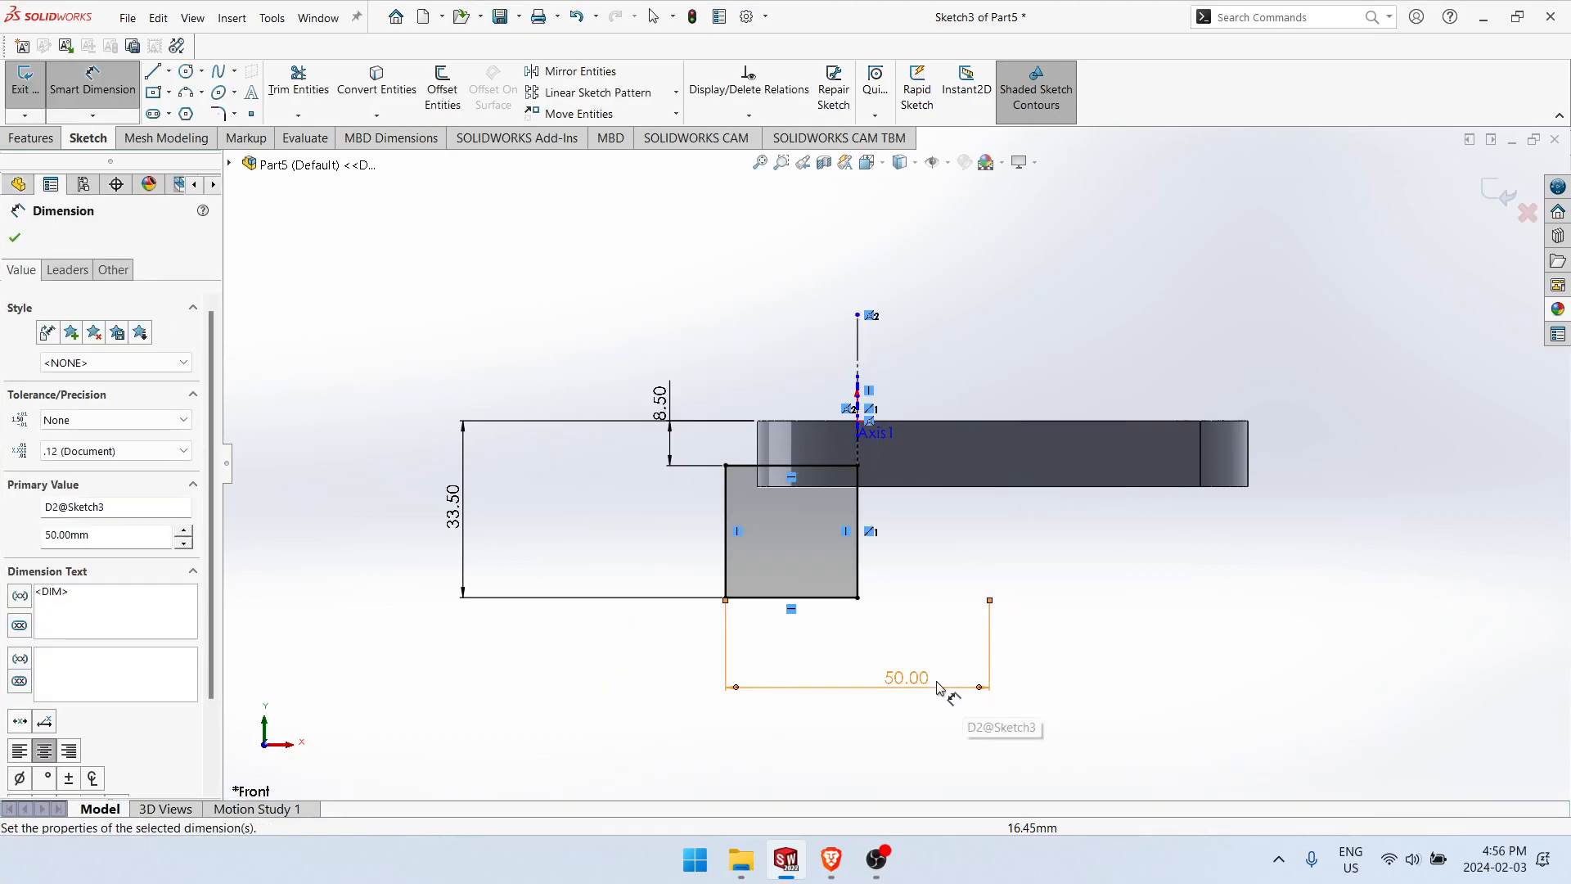
pyautogui.click(25, 79)
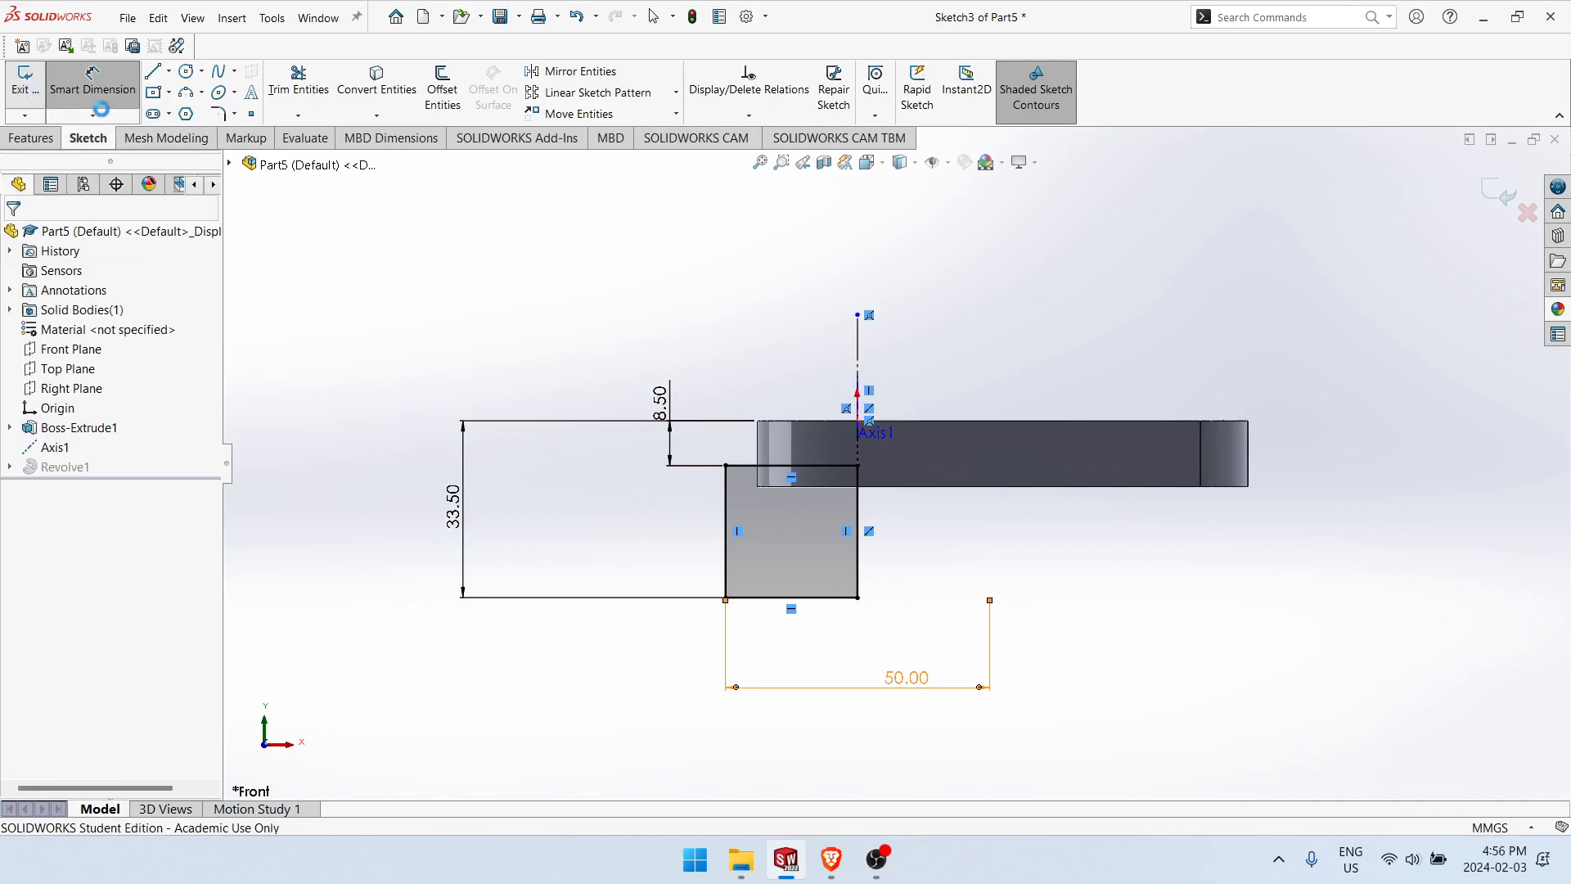
pyautogui.moveTo(881, 589); pyautogui.dragTo(1024, 660, button='middle')
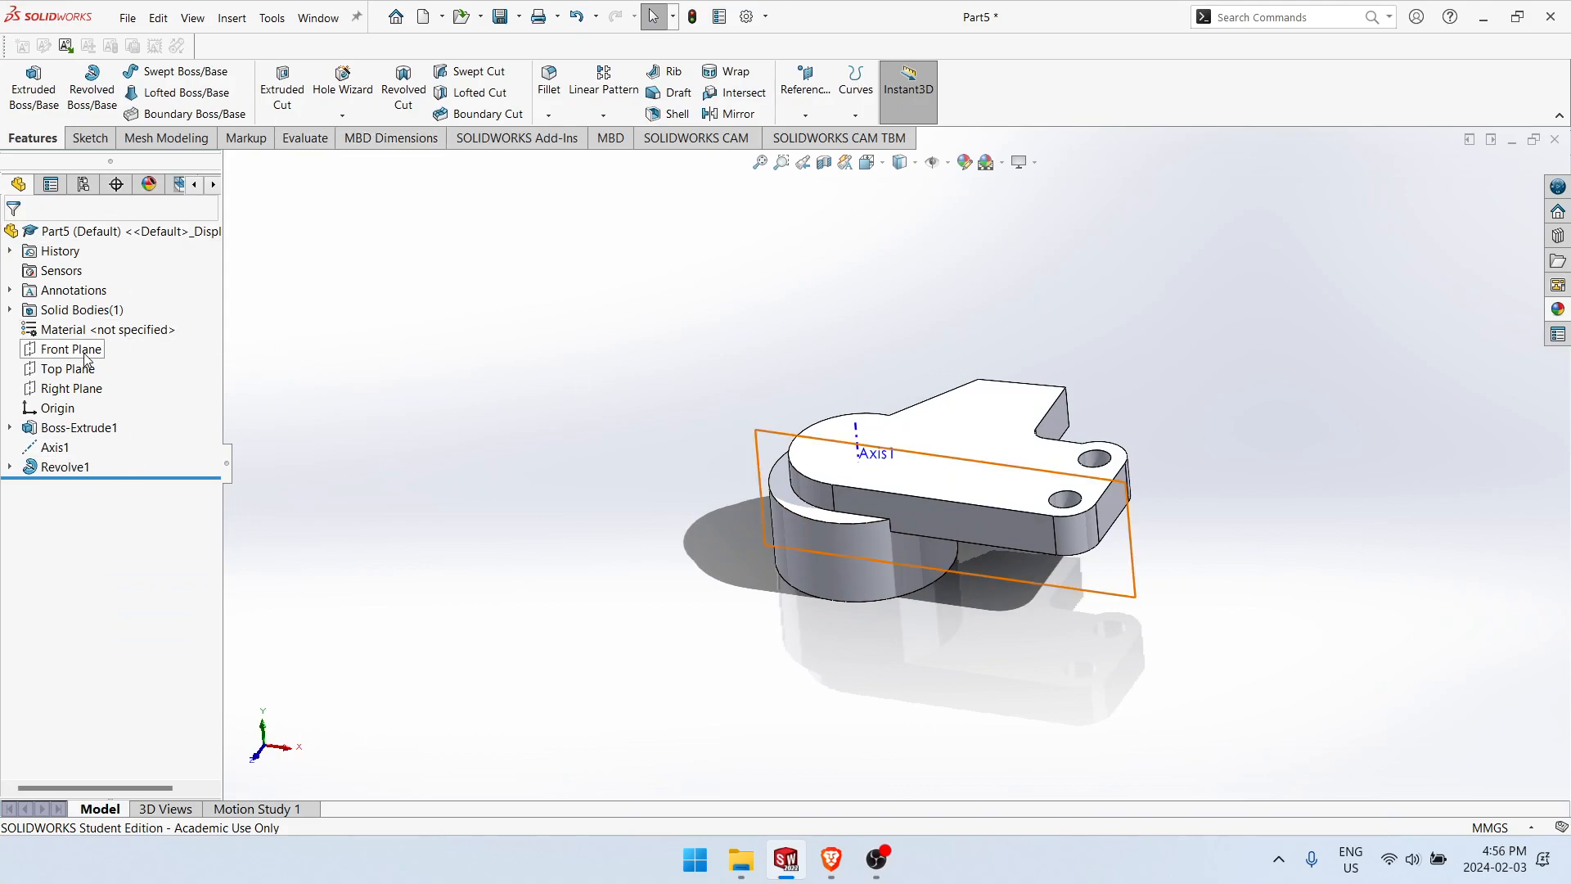
# Step: Start a new sketch on the Front Plane and check the bore dimensions in Section A-A of the 987 drawing in the browser
pyautogui.rightClick(129, 350)
pyautogui.click(99, 328)
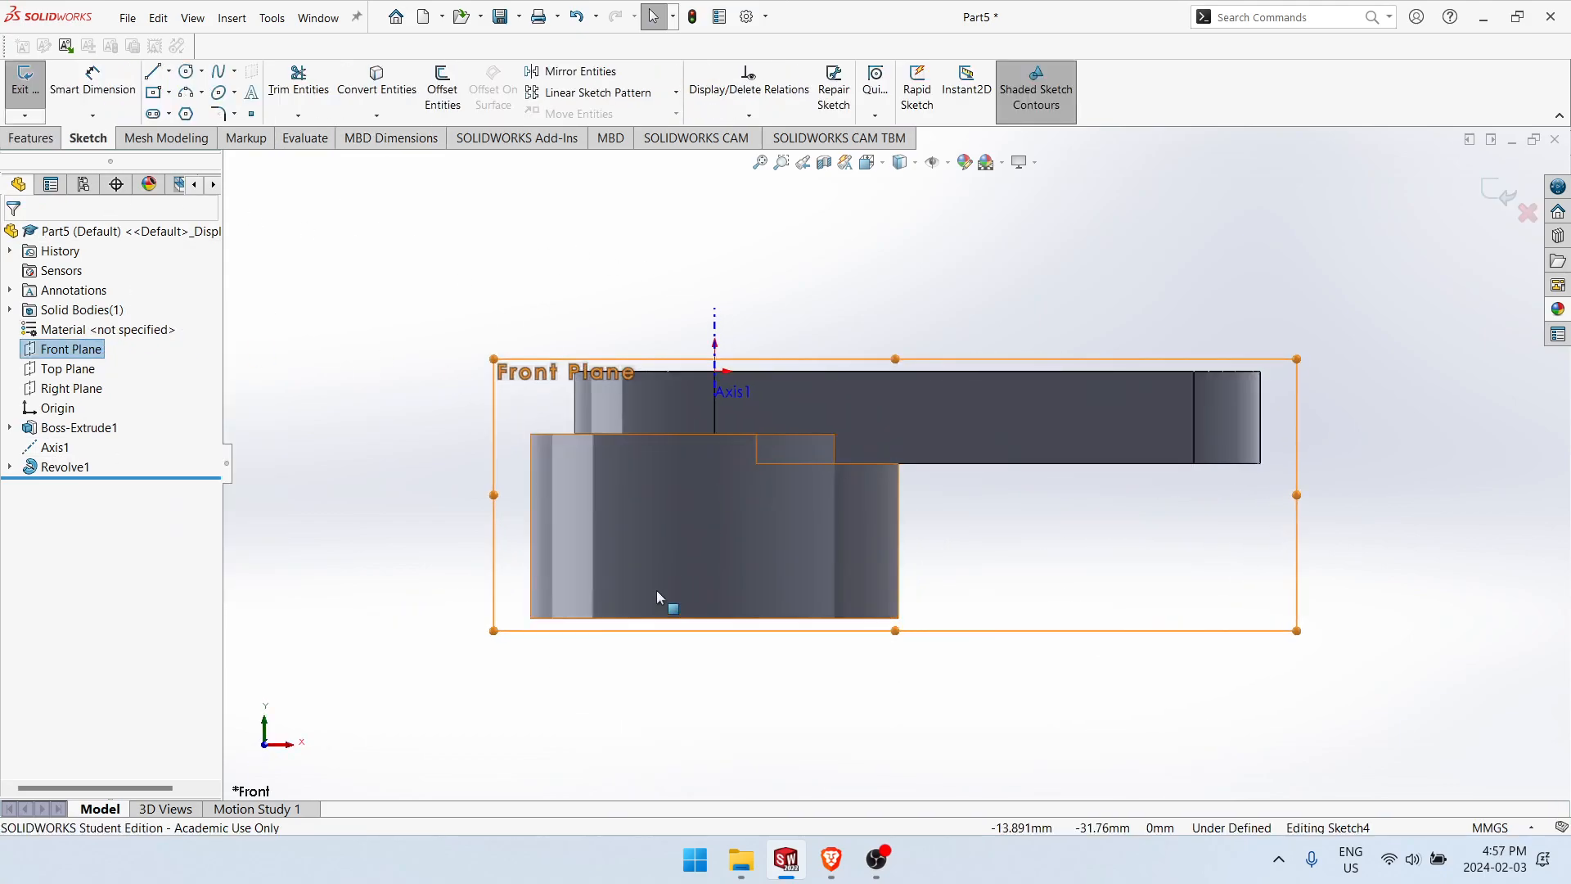
pyautogui.hotkey('alt', 'Tab')
pyautogui.click(718, 488)
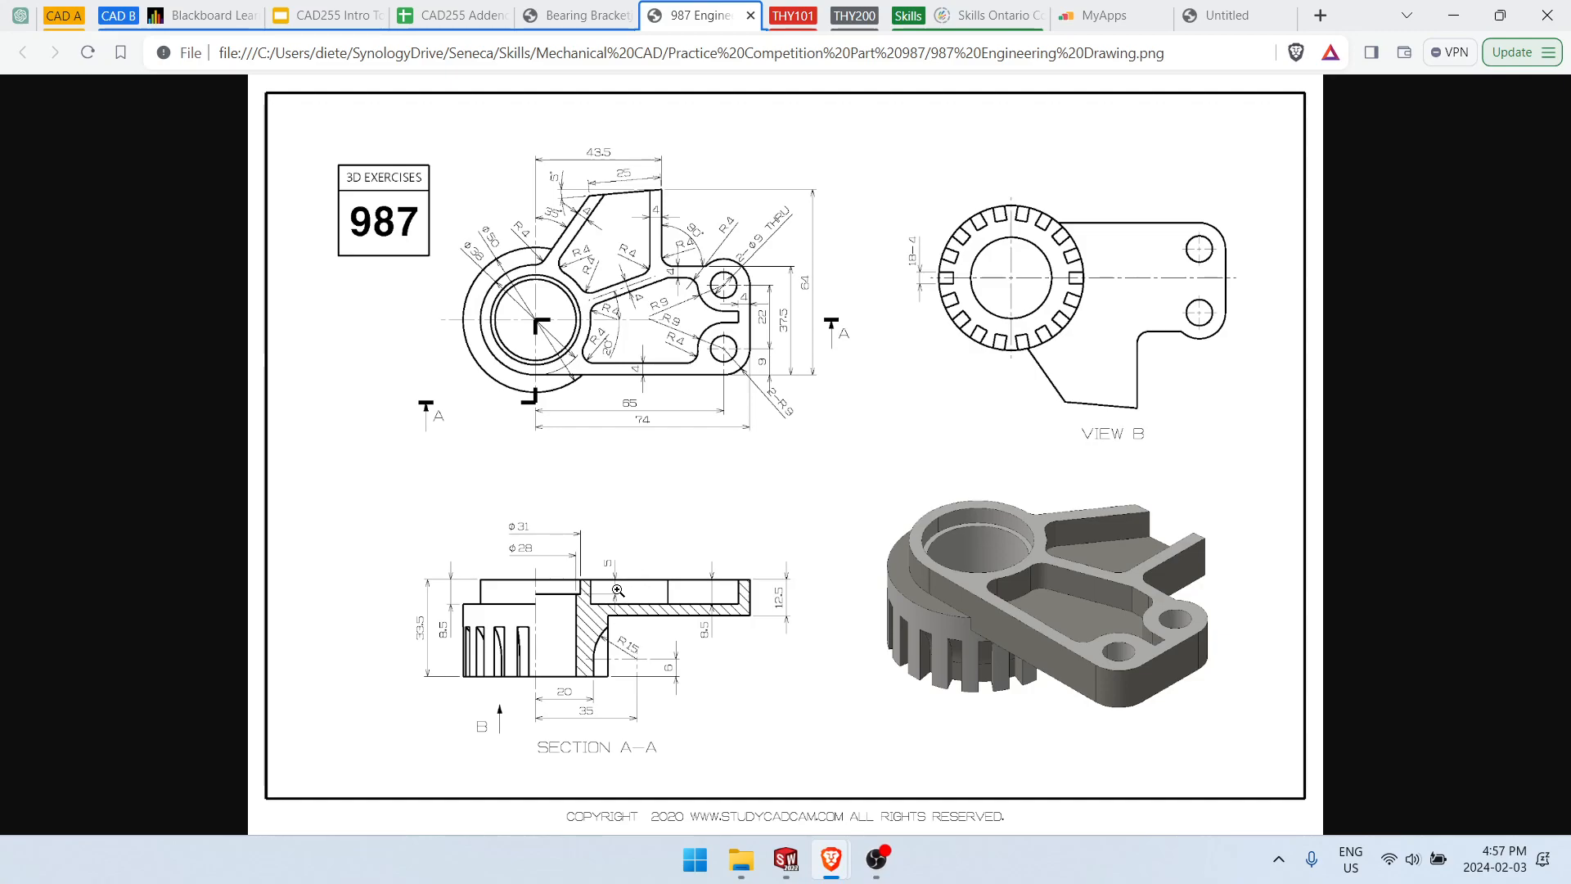
pyautogui.hotkey('alt', 'Tab')
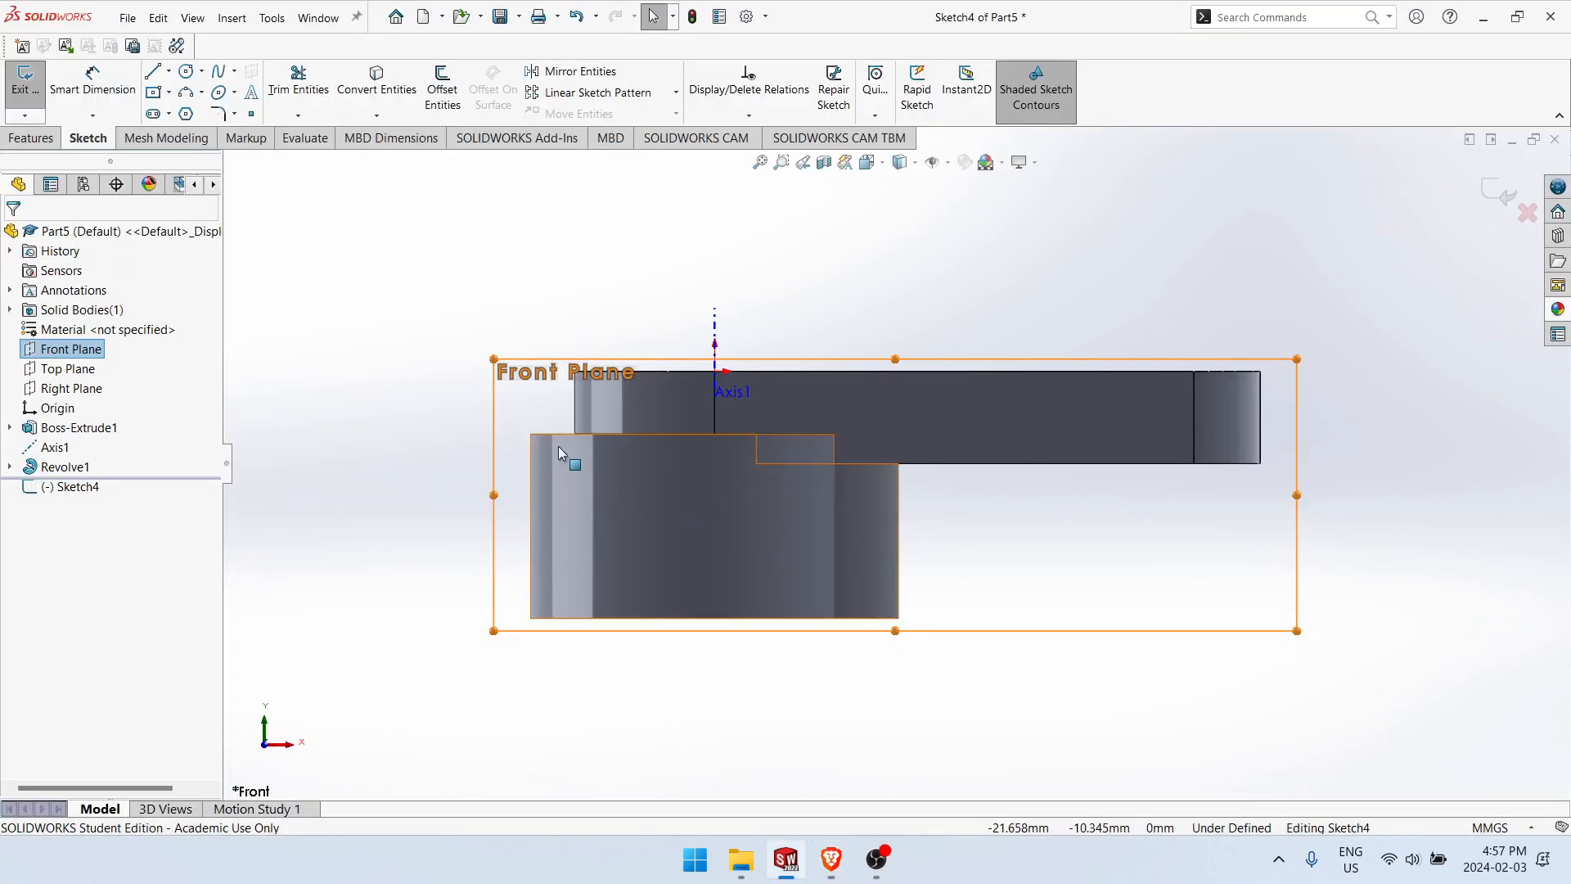
# Step: Sketch a closed stepped bore profile from the plate's top face to the hub's bottom and along the axis, its lower leg about 30 mm tall
pyautogui.moveTo(357, 403); pyautogui.dragTo(264, 402, button='right')
pyautogui.click(809, 371)
pyautogui.click(809, 395)
pyautogui.click(774, 395)
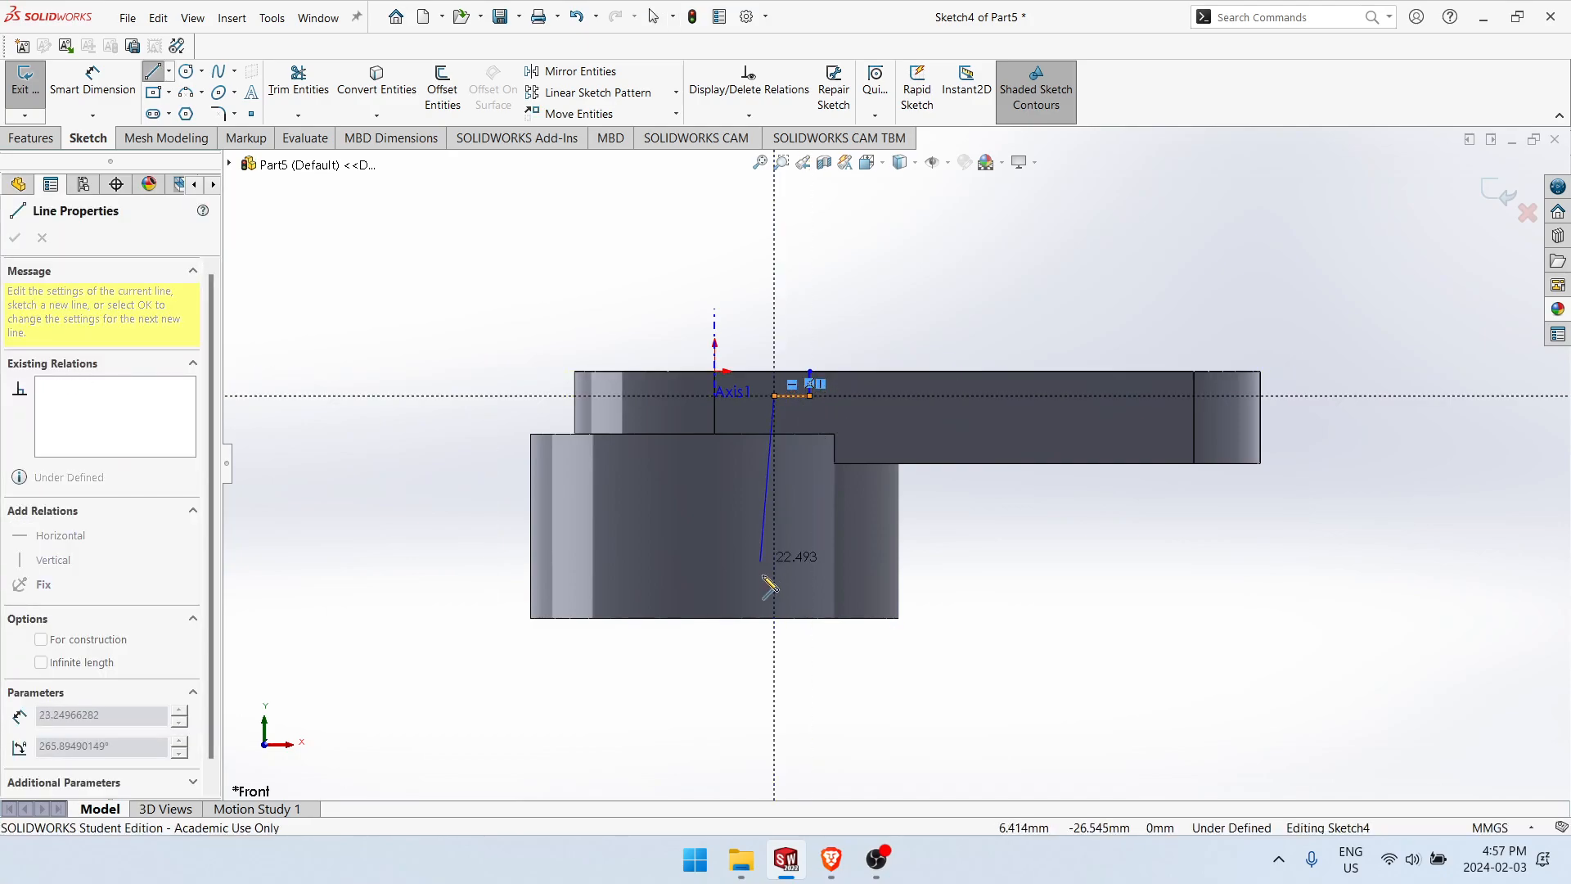
pyautogui.click(775, 619)
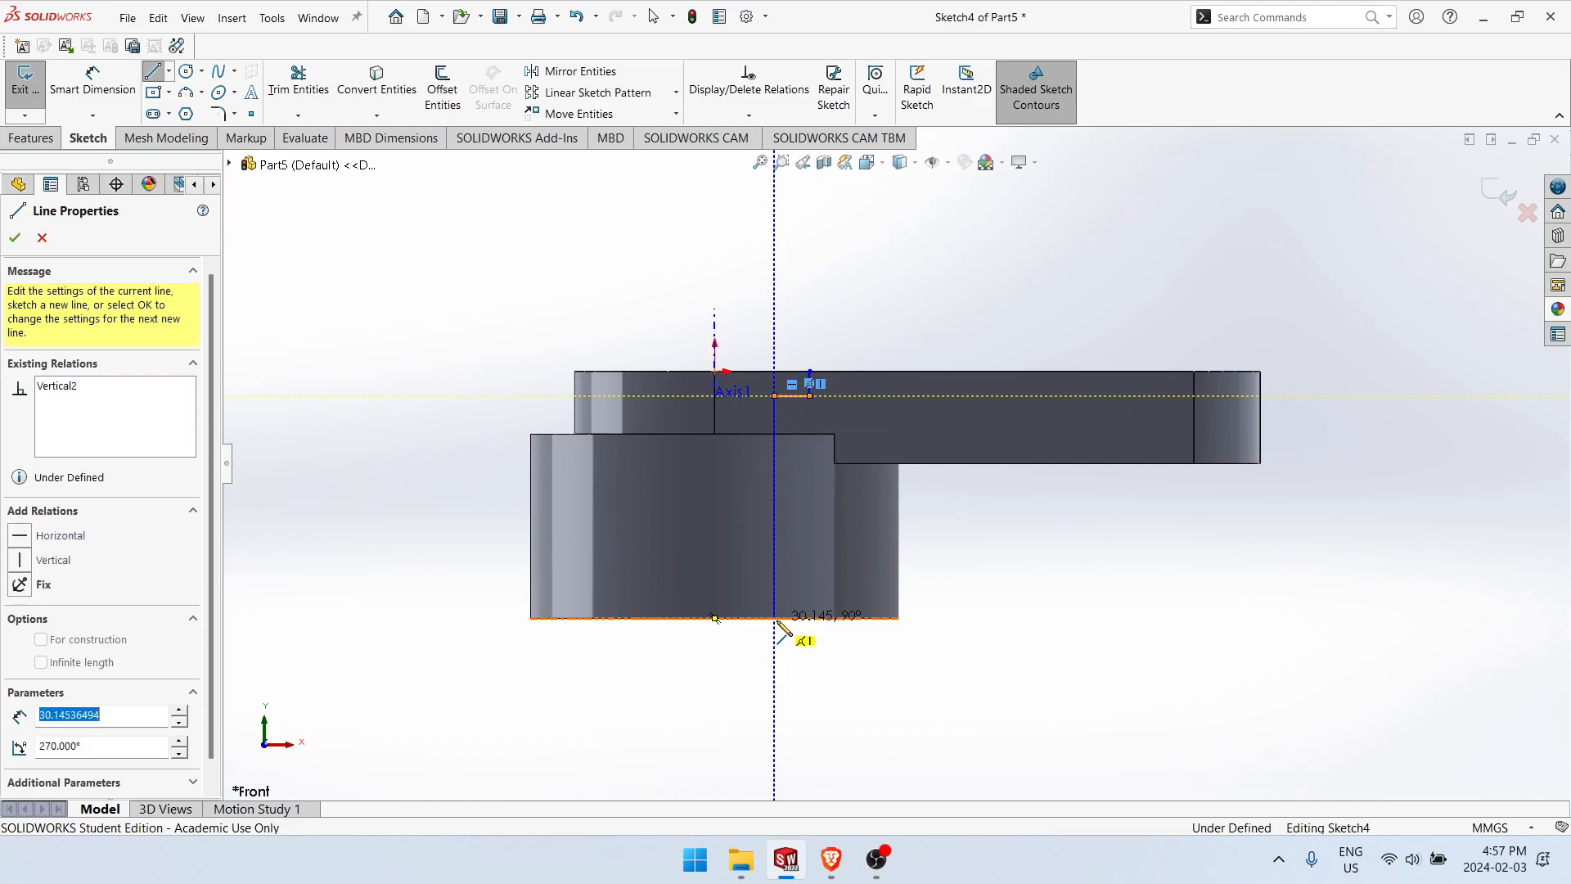
pyautogui.click(715, 618)
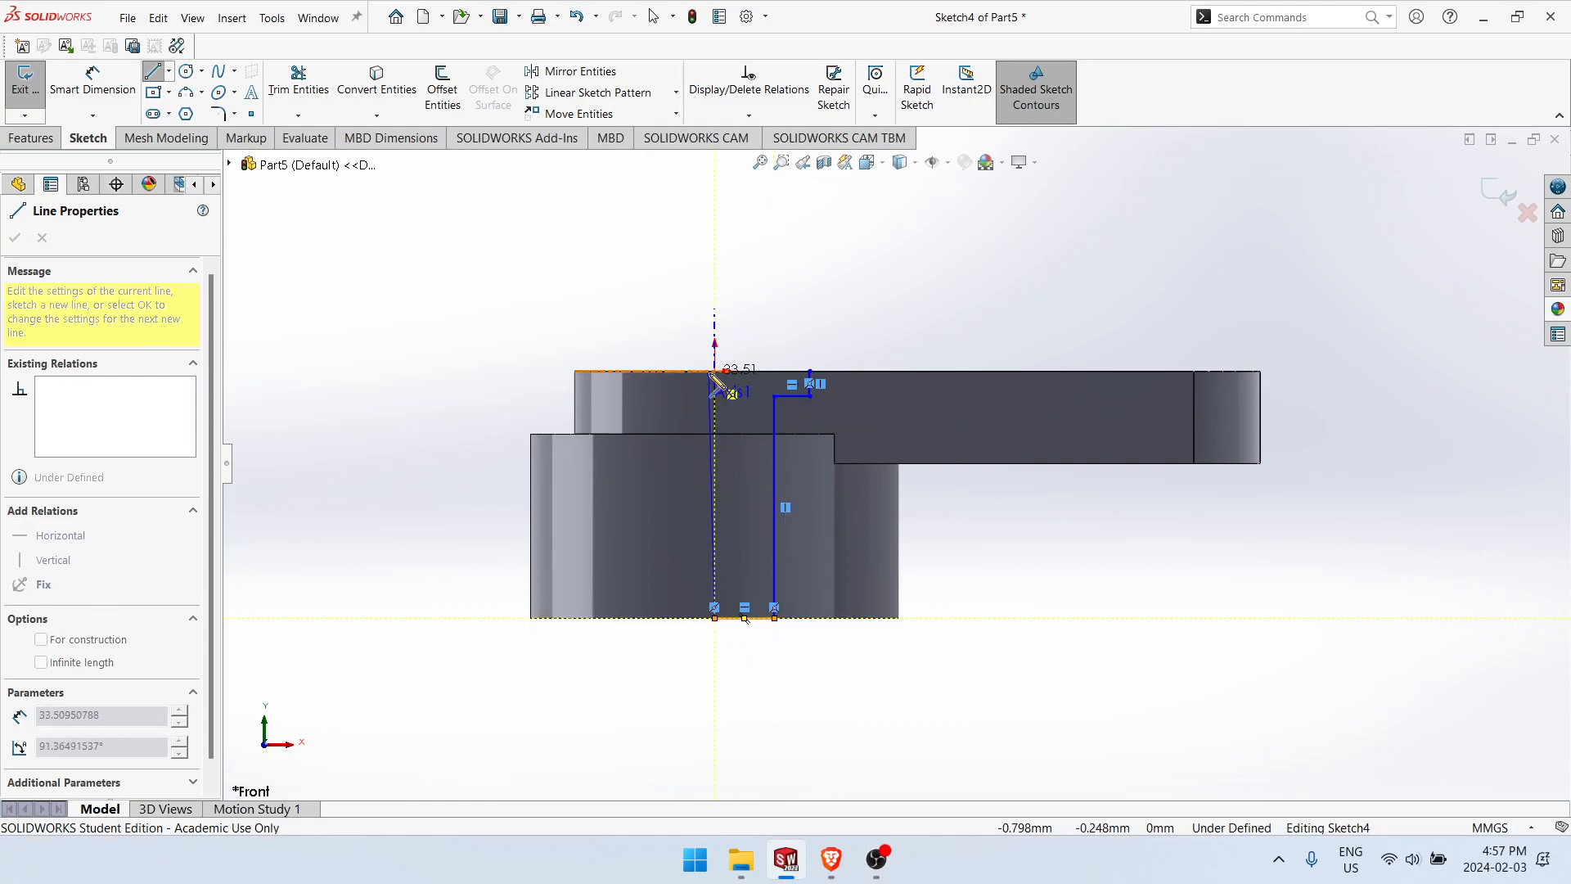
pyautogui.click(714, 373)
pyautogui.click(810, 373)
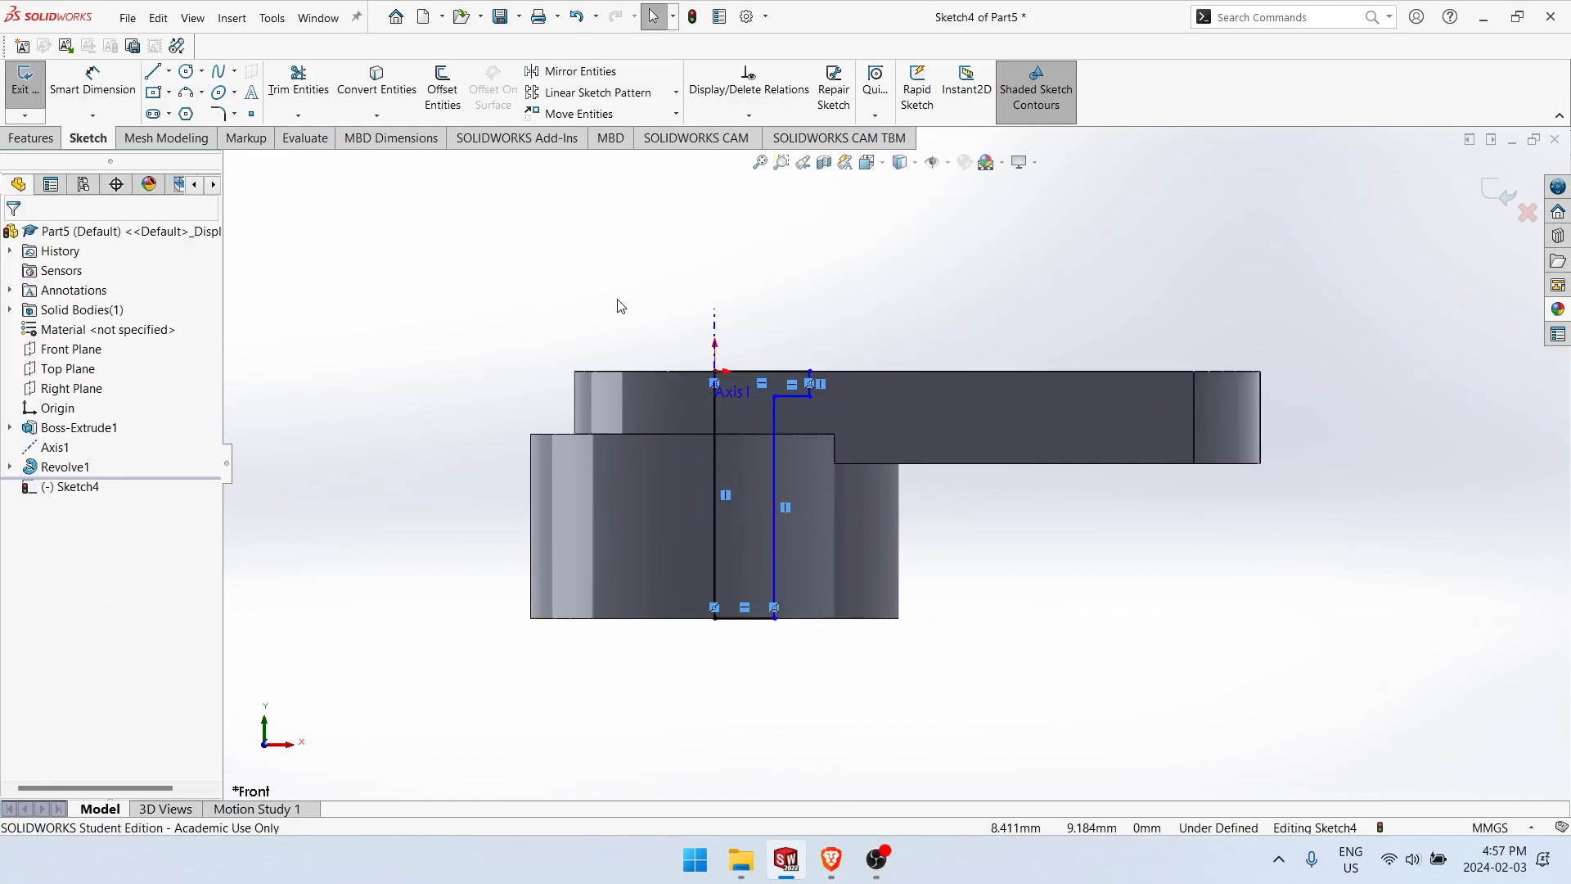
# Step: Draw a vertical construction line about 13.5 mm long from the origin upward along the reference axis
pyautogui.click(714, 372)
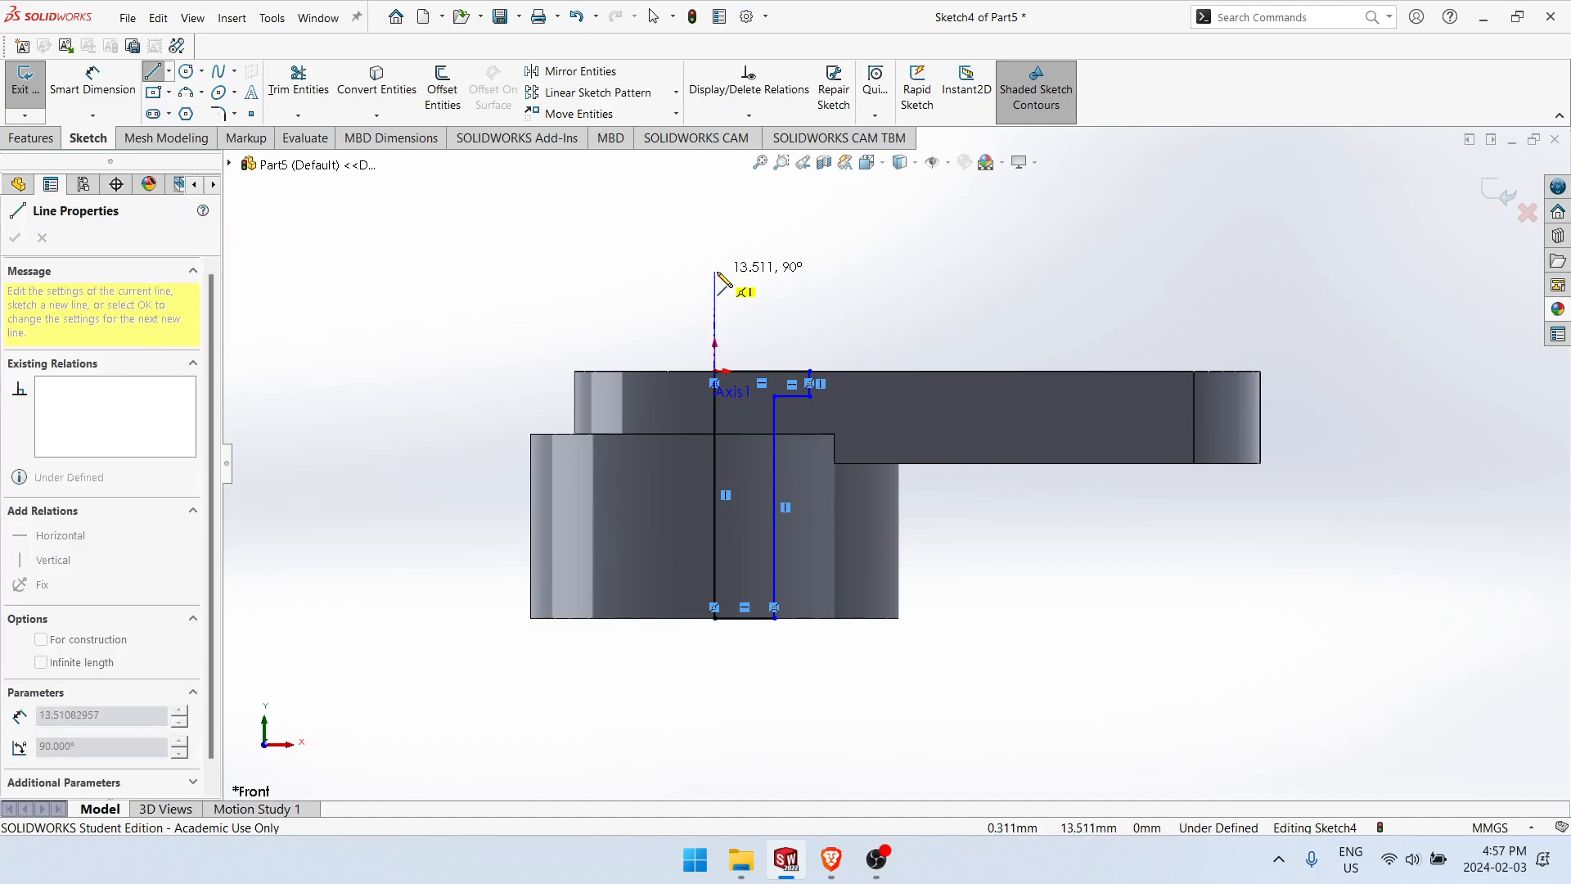
pyautogui.click(714, 270)
pyautogui.press('Escape')
# Step: Dimension the bore profile's short upper vertical side as a 31 mm diameter about the construction line
pyautogui.moveTo(730, 286); pyautogui.dragTo(730, 245, button='right')
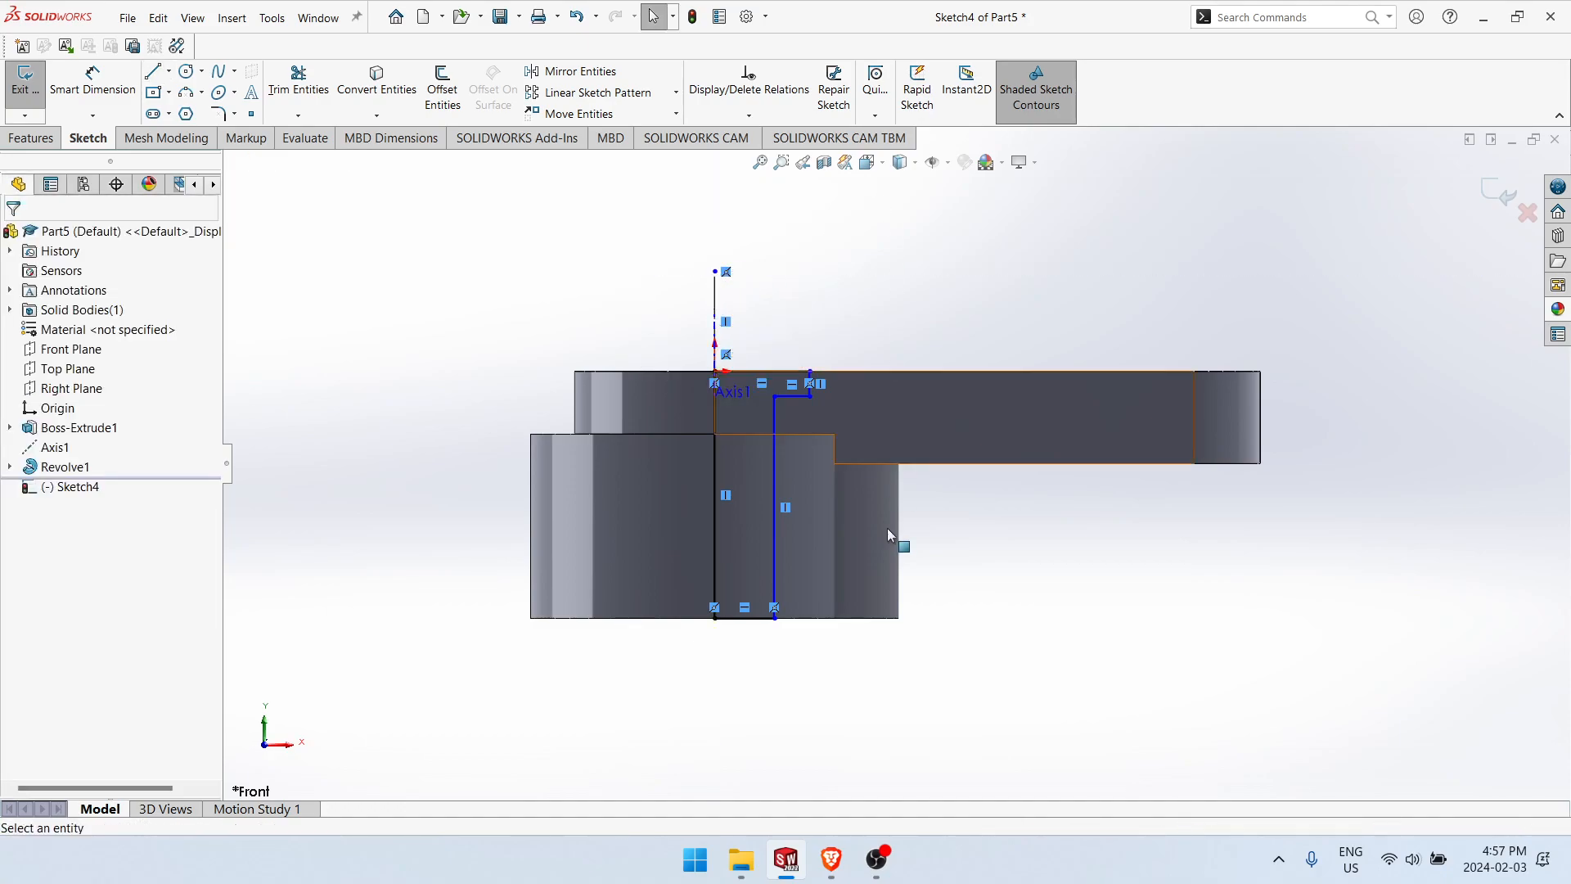
pyautogui.click(717, 299)
pyautogui.scroll(-5, 822, 378)
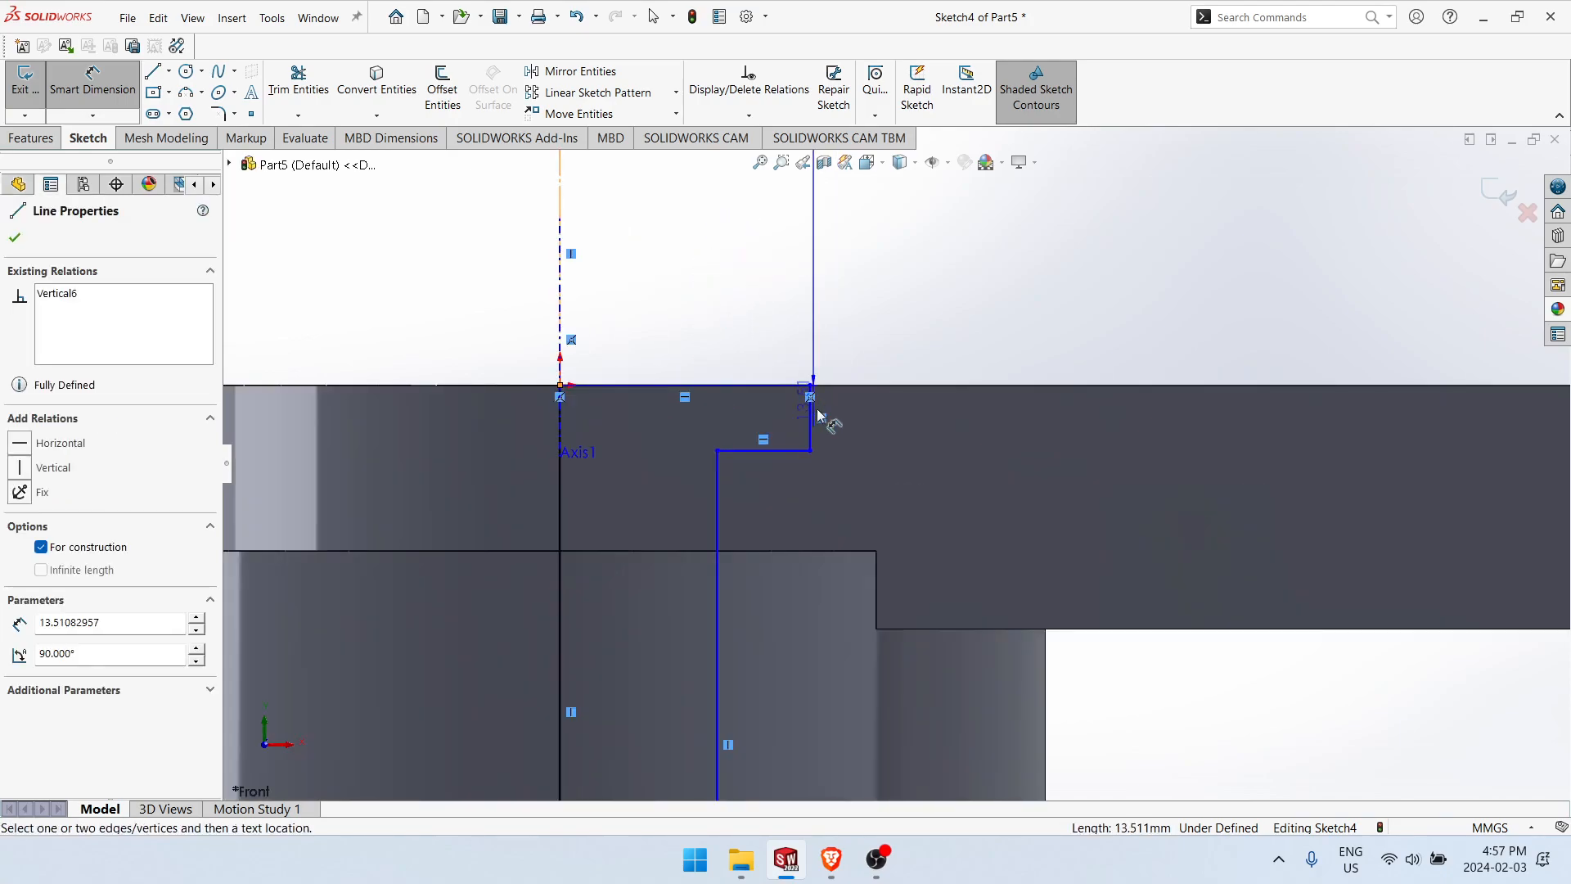
pyautogui.click(560, 360)
pyautogui.click(518, 351)
pyautogui.write('31')
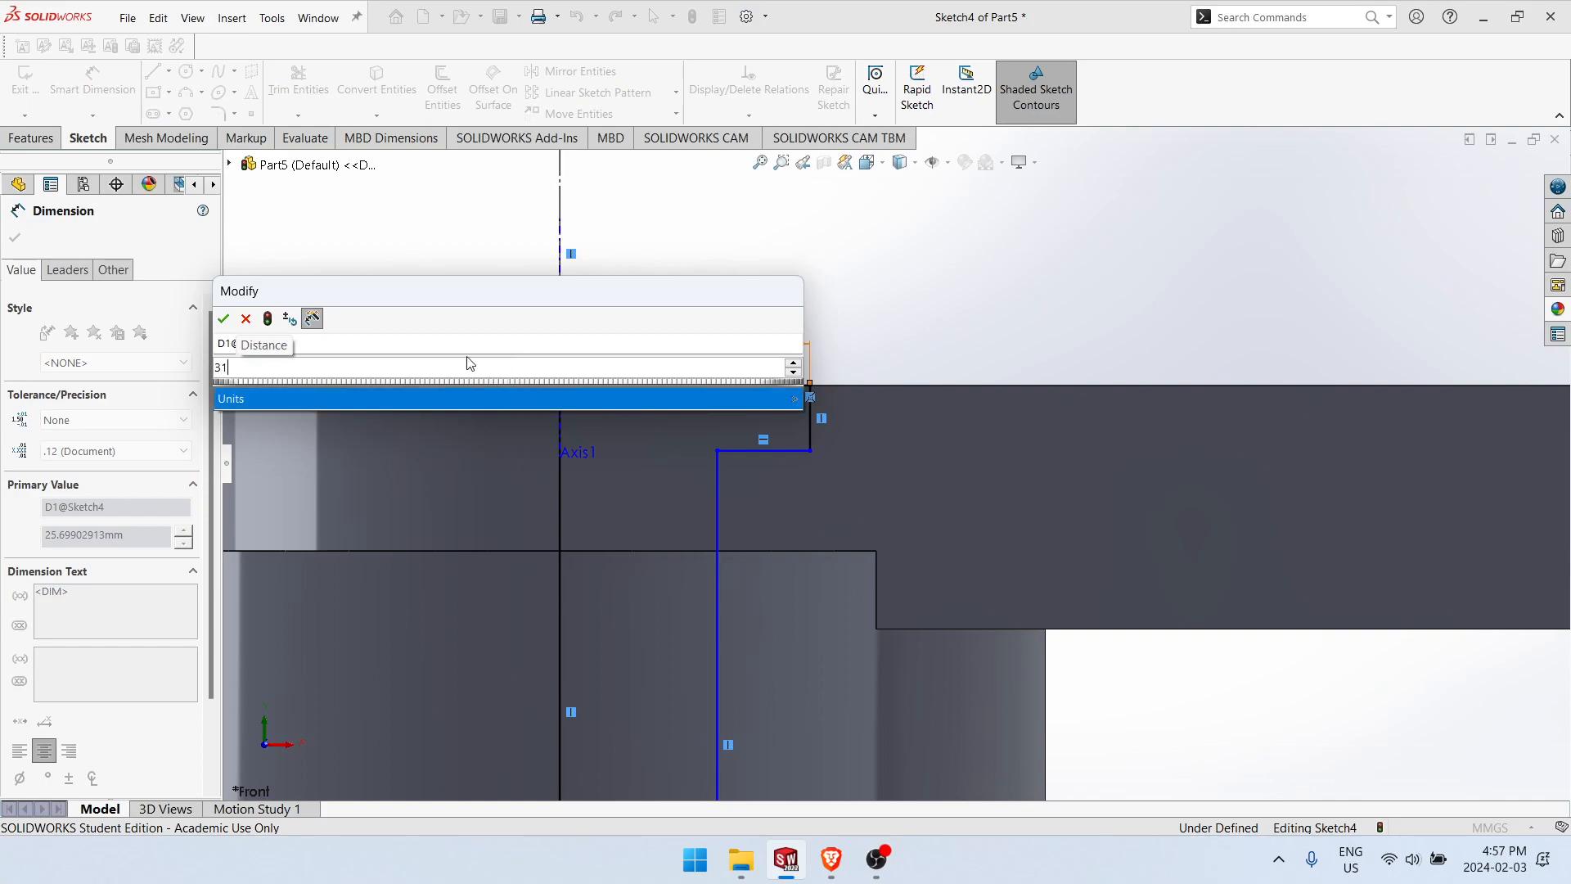
pyautogui.press('Return')
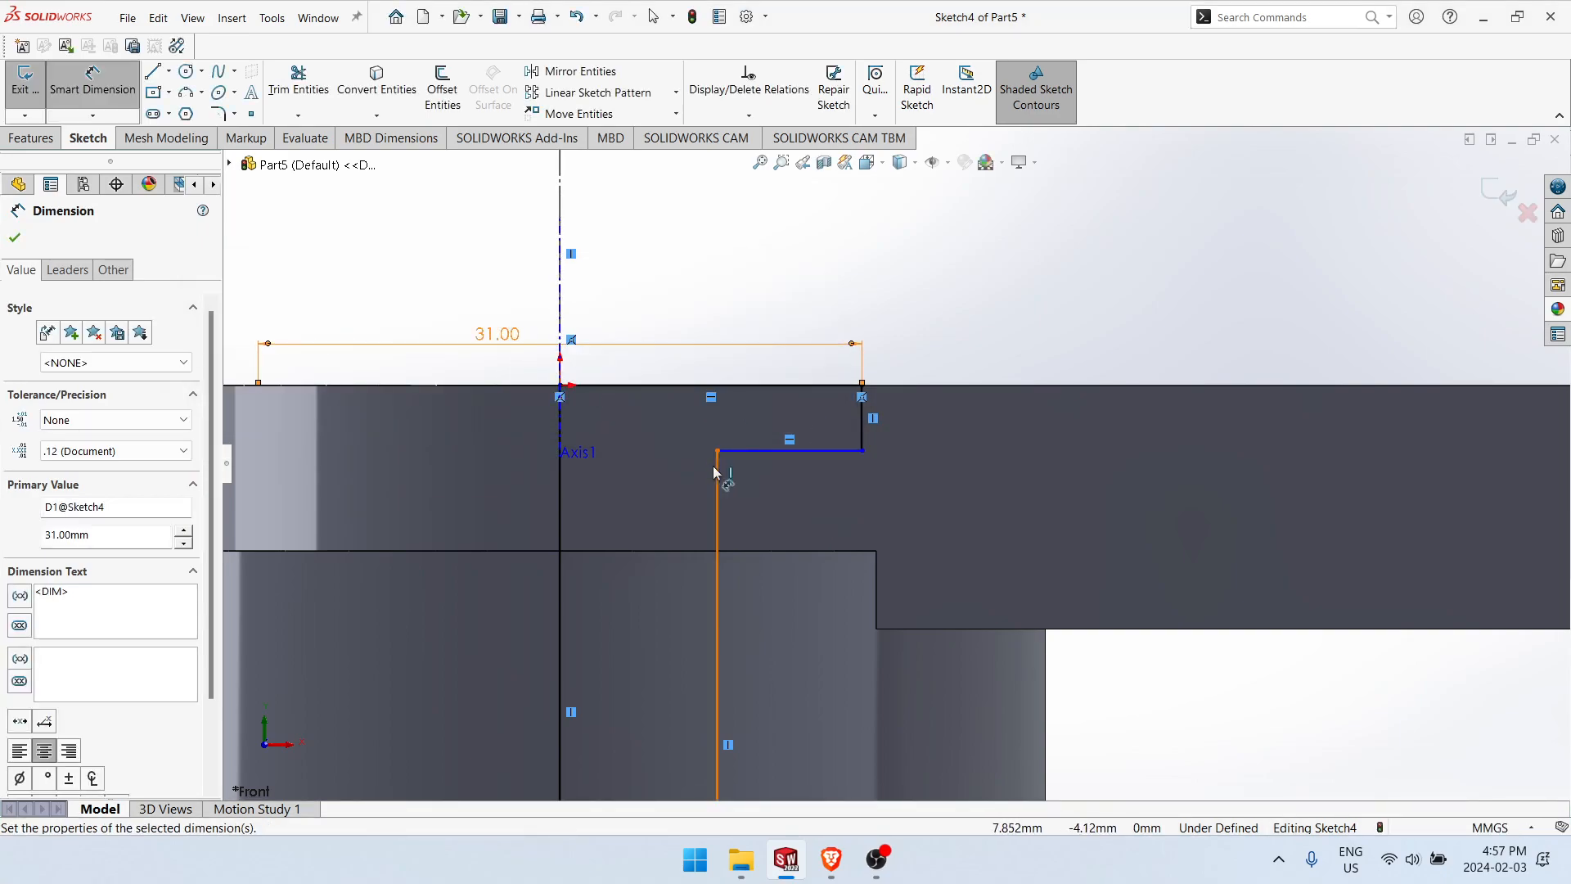
# Step: Dimension the bore profile's long lower vertical side as a 28 mm diameter about the construction line
pyautogui.click(713, 466)
pyautogui.click(493, 289)
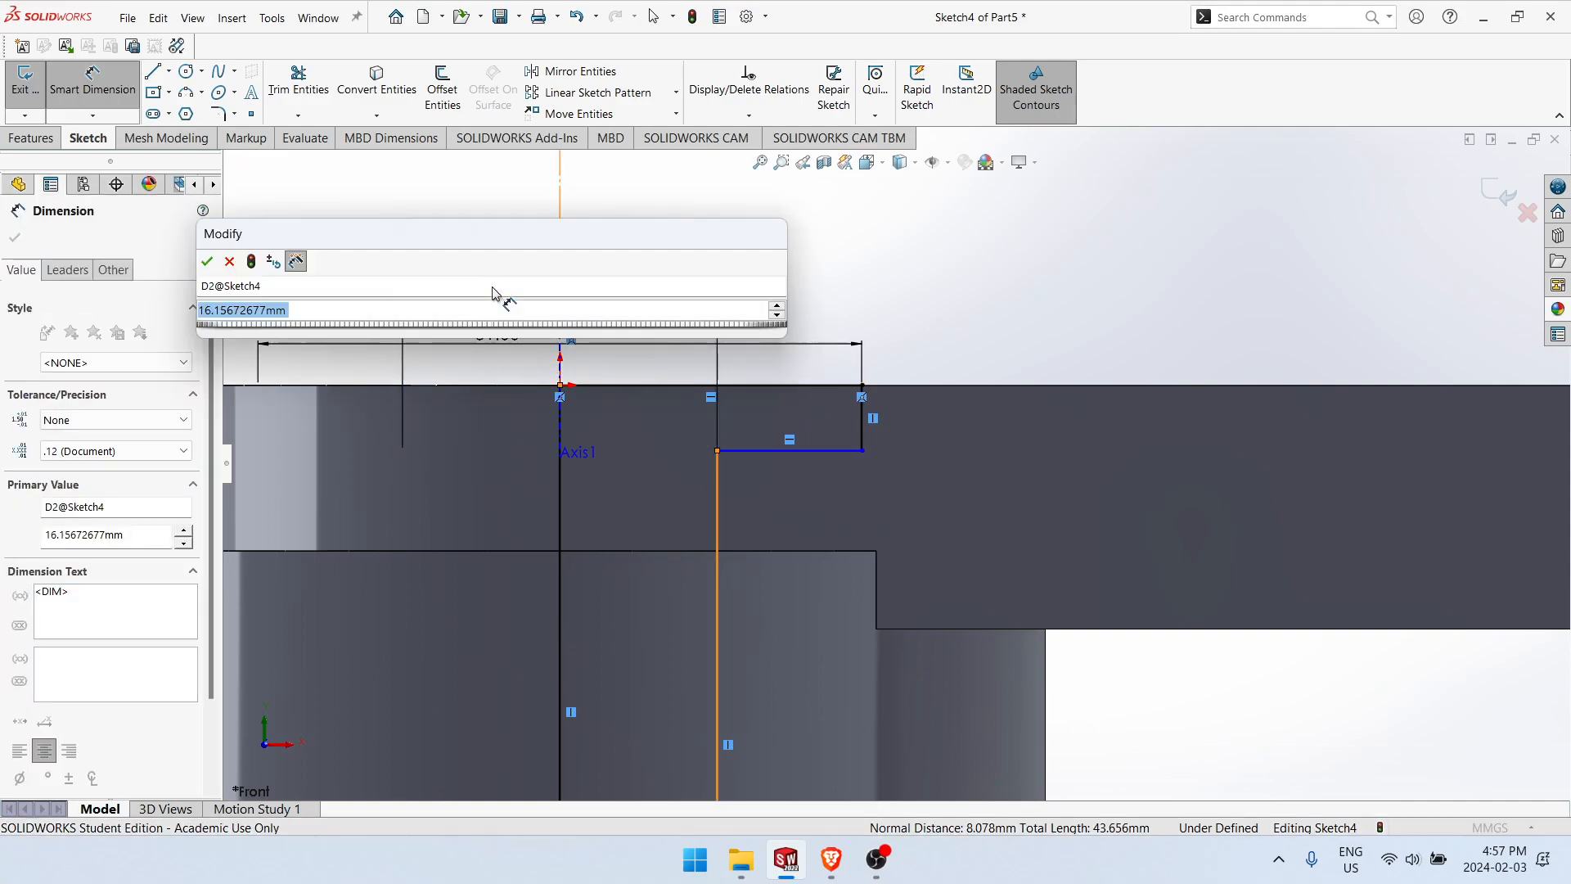
pyautogui.write('28')
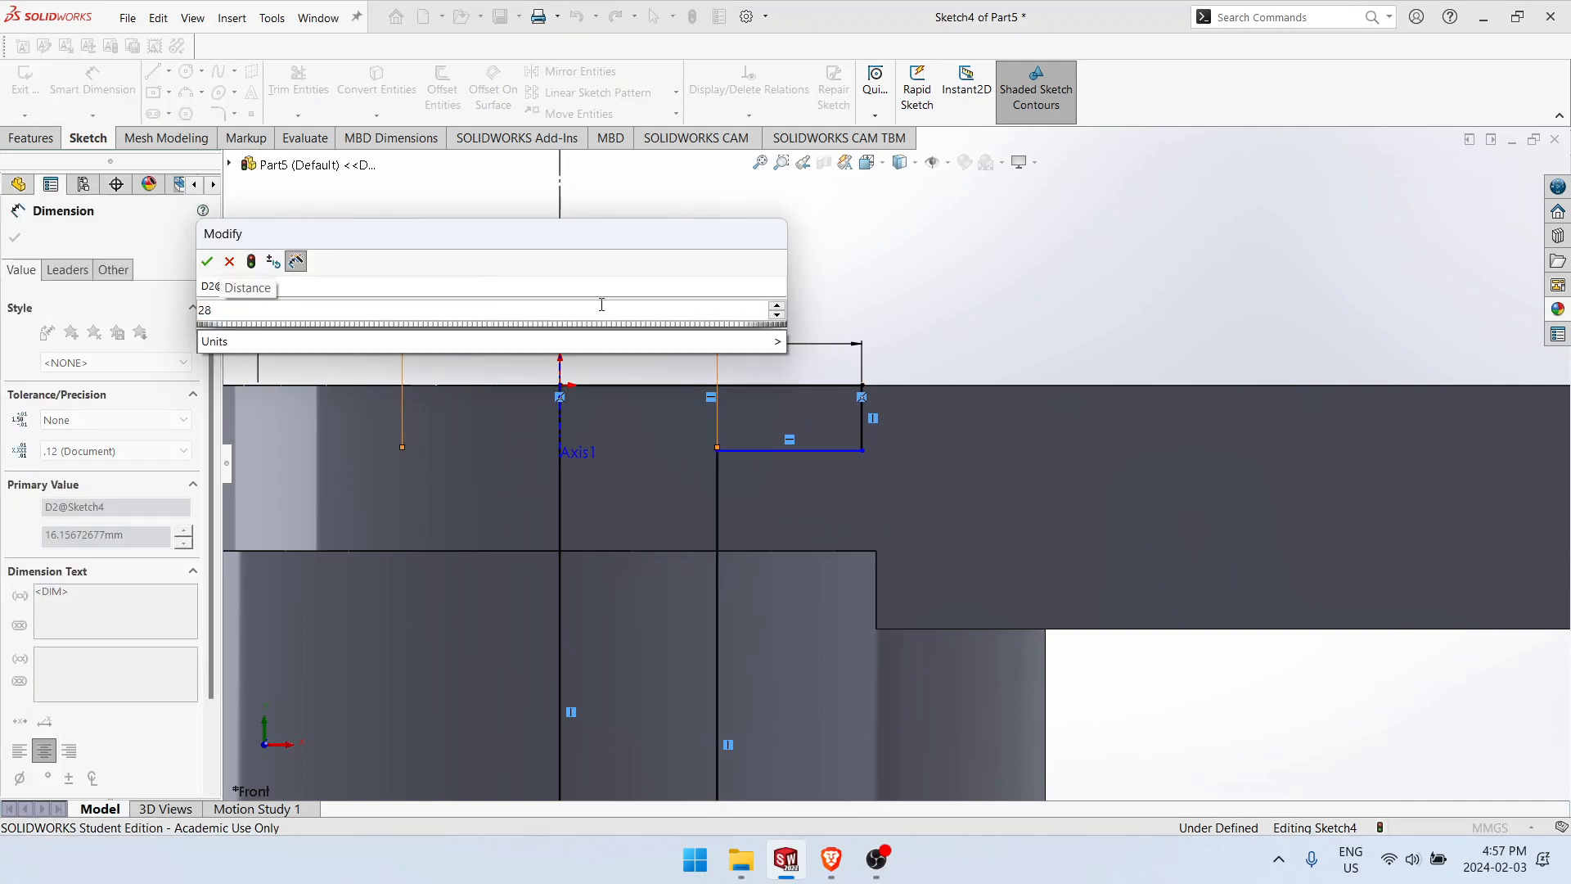
pyautogui.press('Return')
# Step: Dimension the depth of the bore profile's short horizontal step below the plate's top face as 5 mm
pyautogui.click(847, 449)
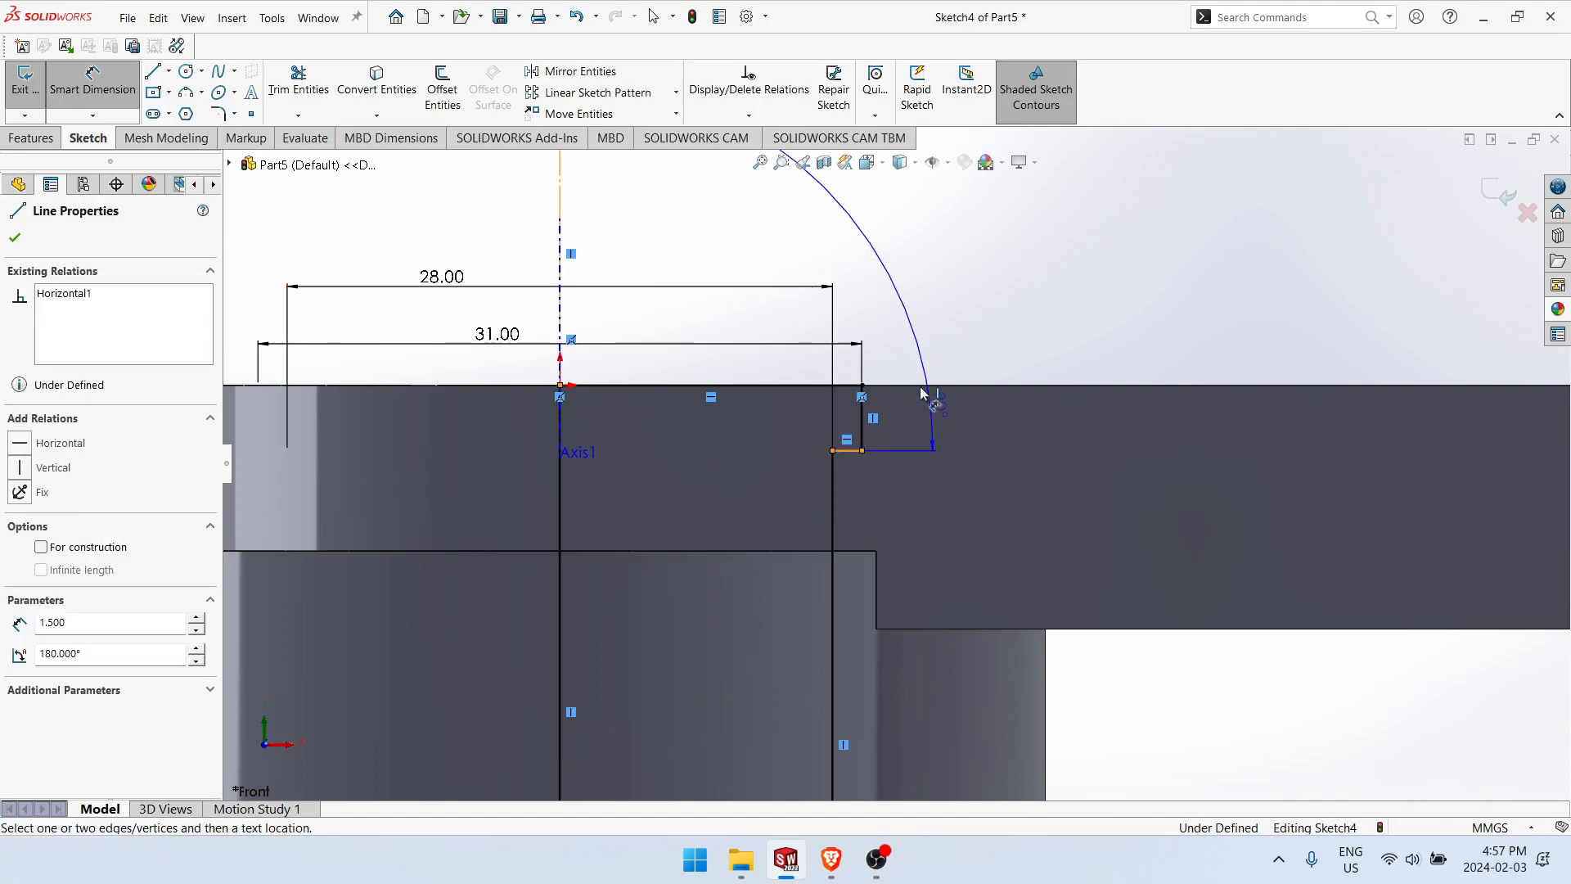
pyautogui.click(922, 387)
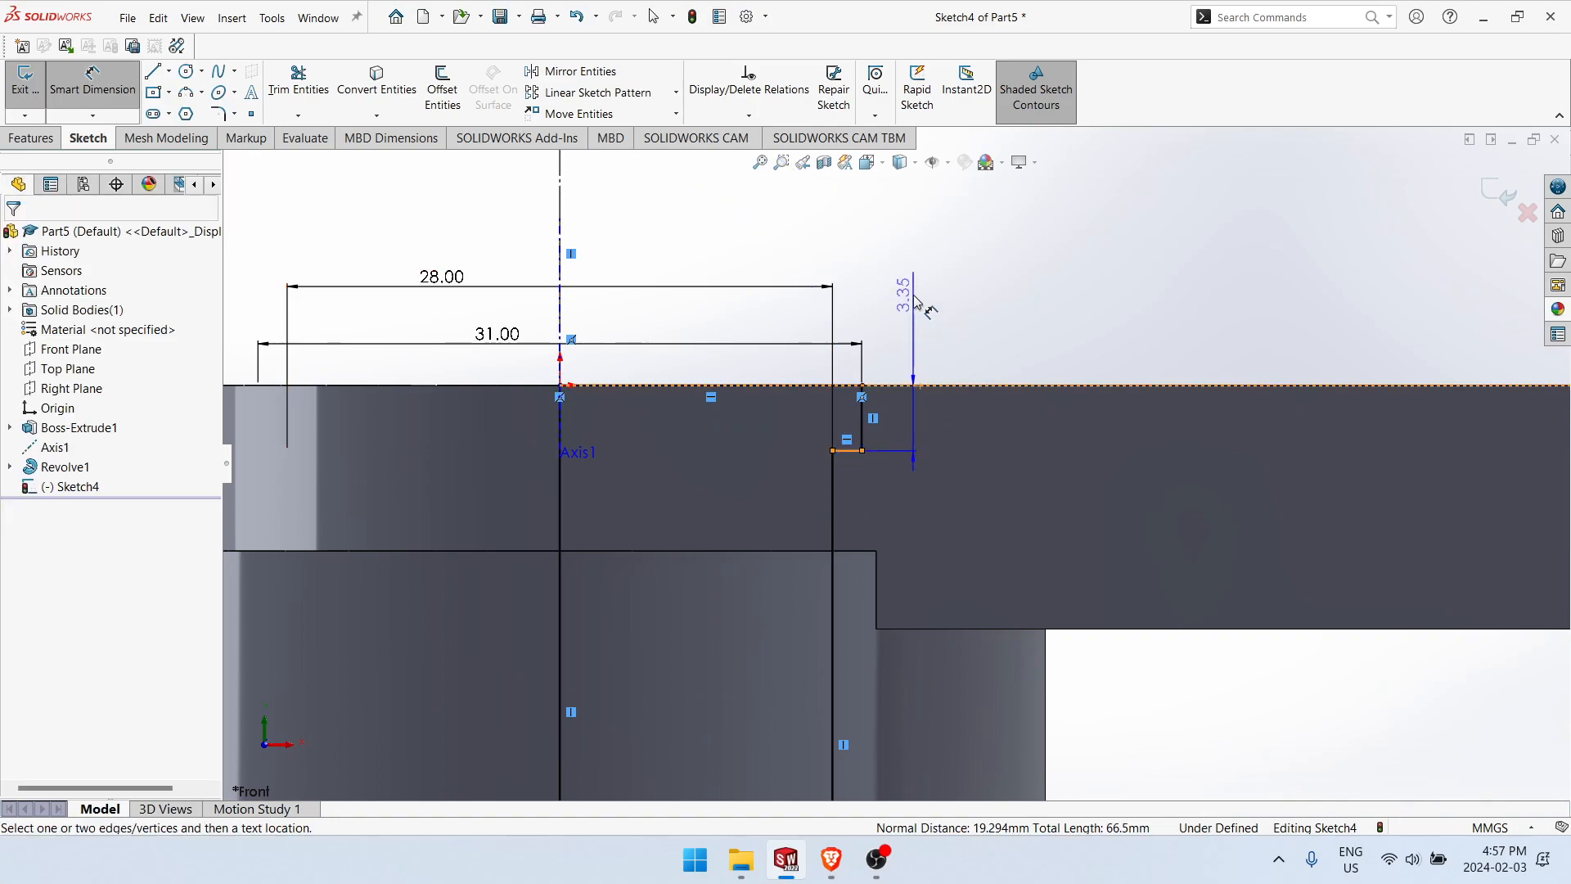
pyautogui.click(915, 303)
pyautogui.write('5')
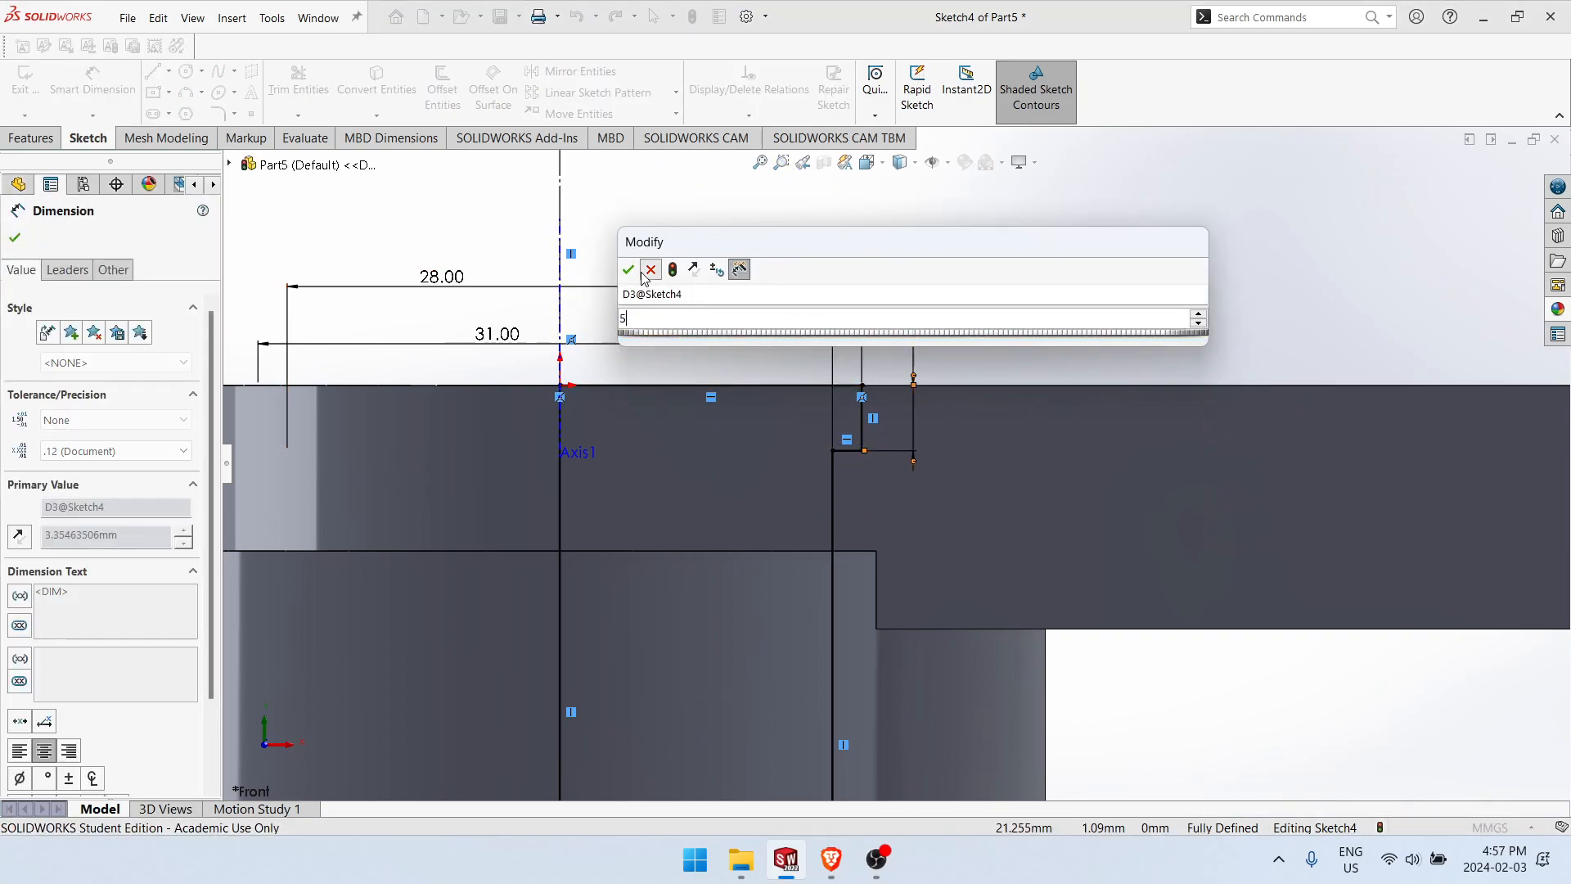
pyautogui.click(651, 271)
pyautogui.press('Escape')
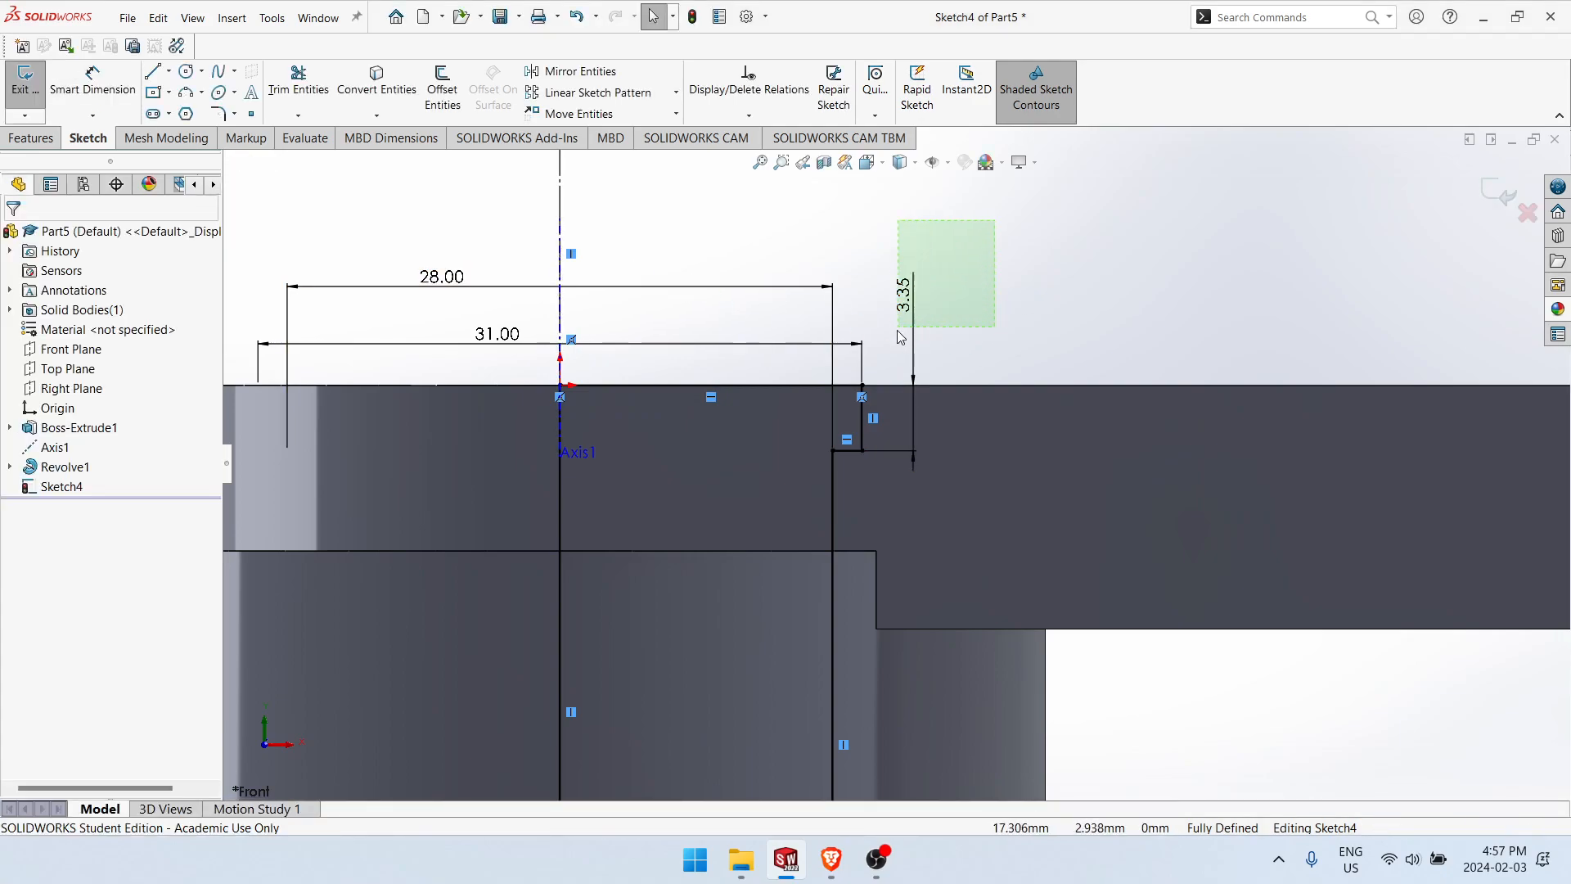
pyautogui.doubleClick(902, 327)
pyautogui.write('5')
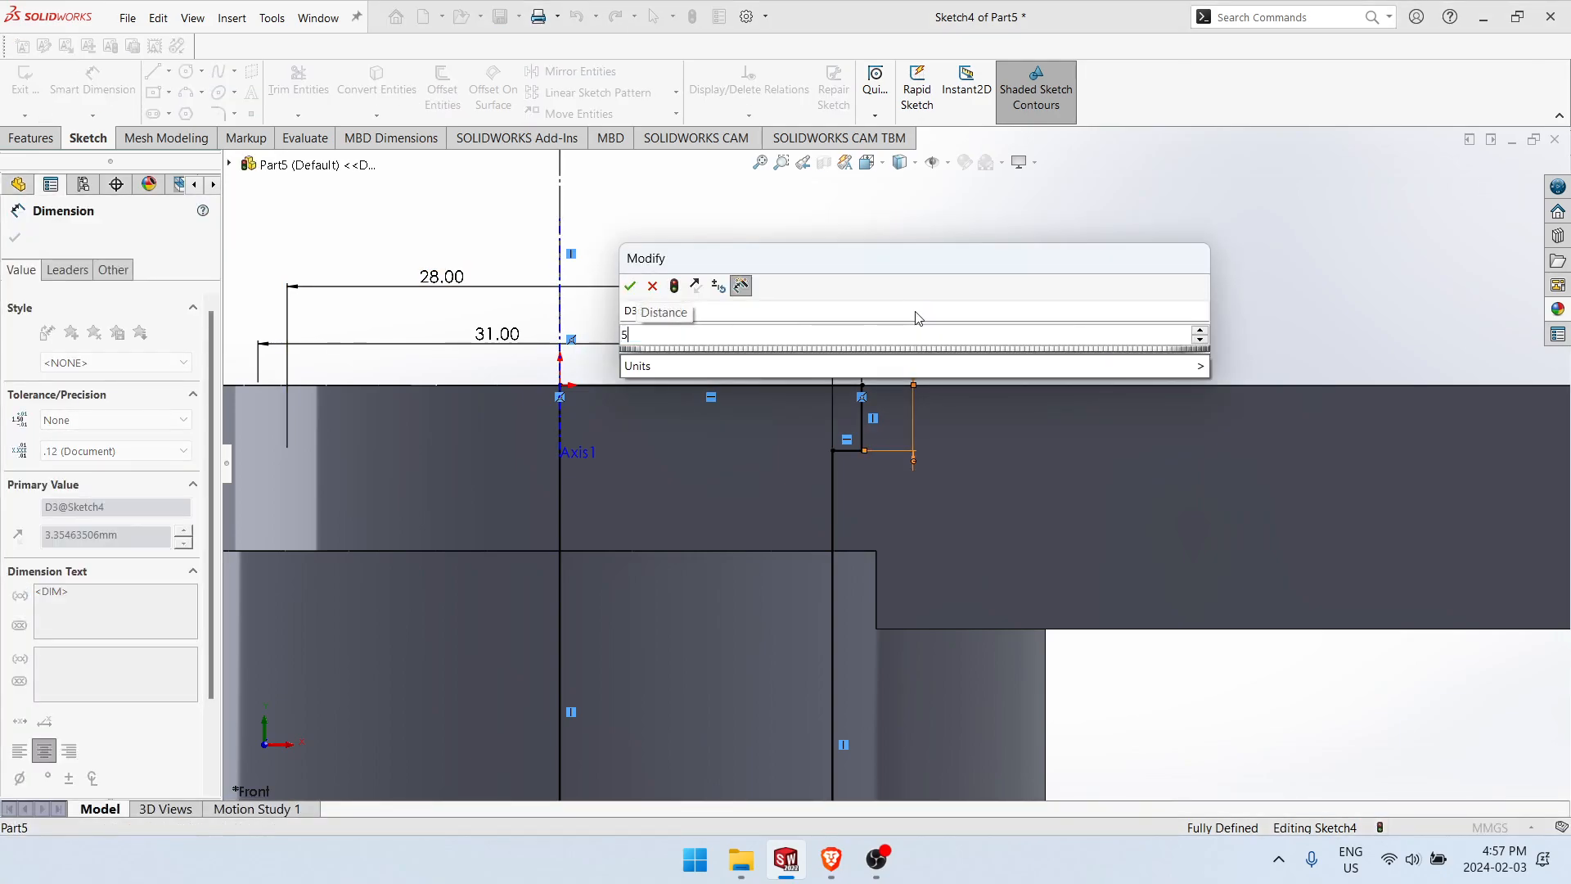
pyautogui.press('Return')
pyautogui.scroll(-6, 995, 450)
pyautogui.scroll(2, 865, 572)
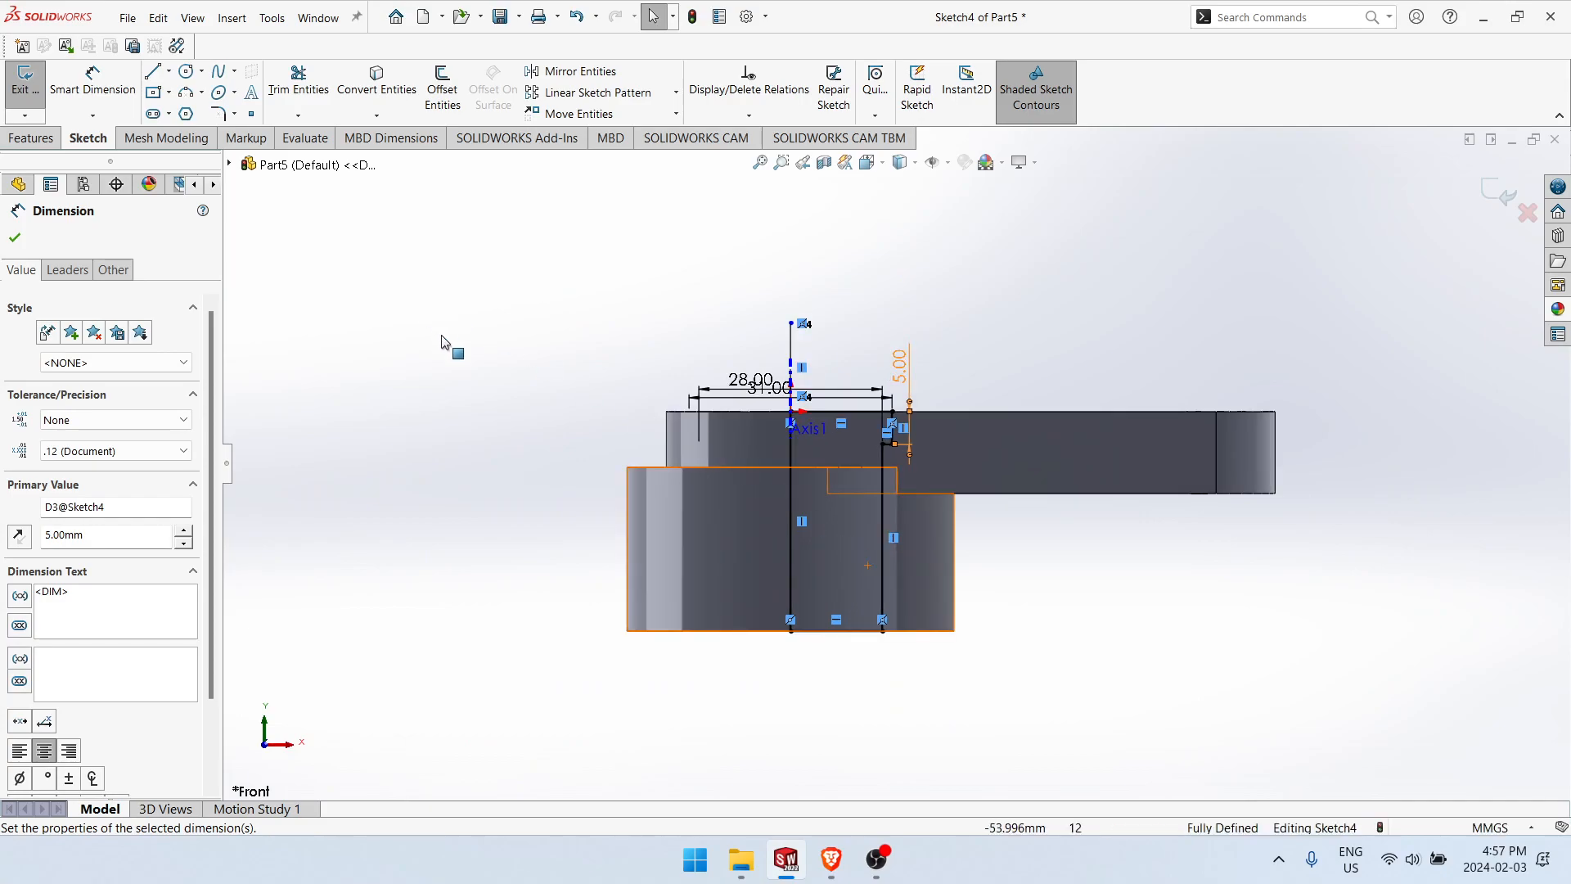
# Step: Cut the stepped bore by revolving its profile 360° about the vertical construction line
pyautogui.click(58, 139)
pyautogui.click(283, 90)
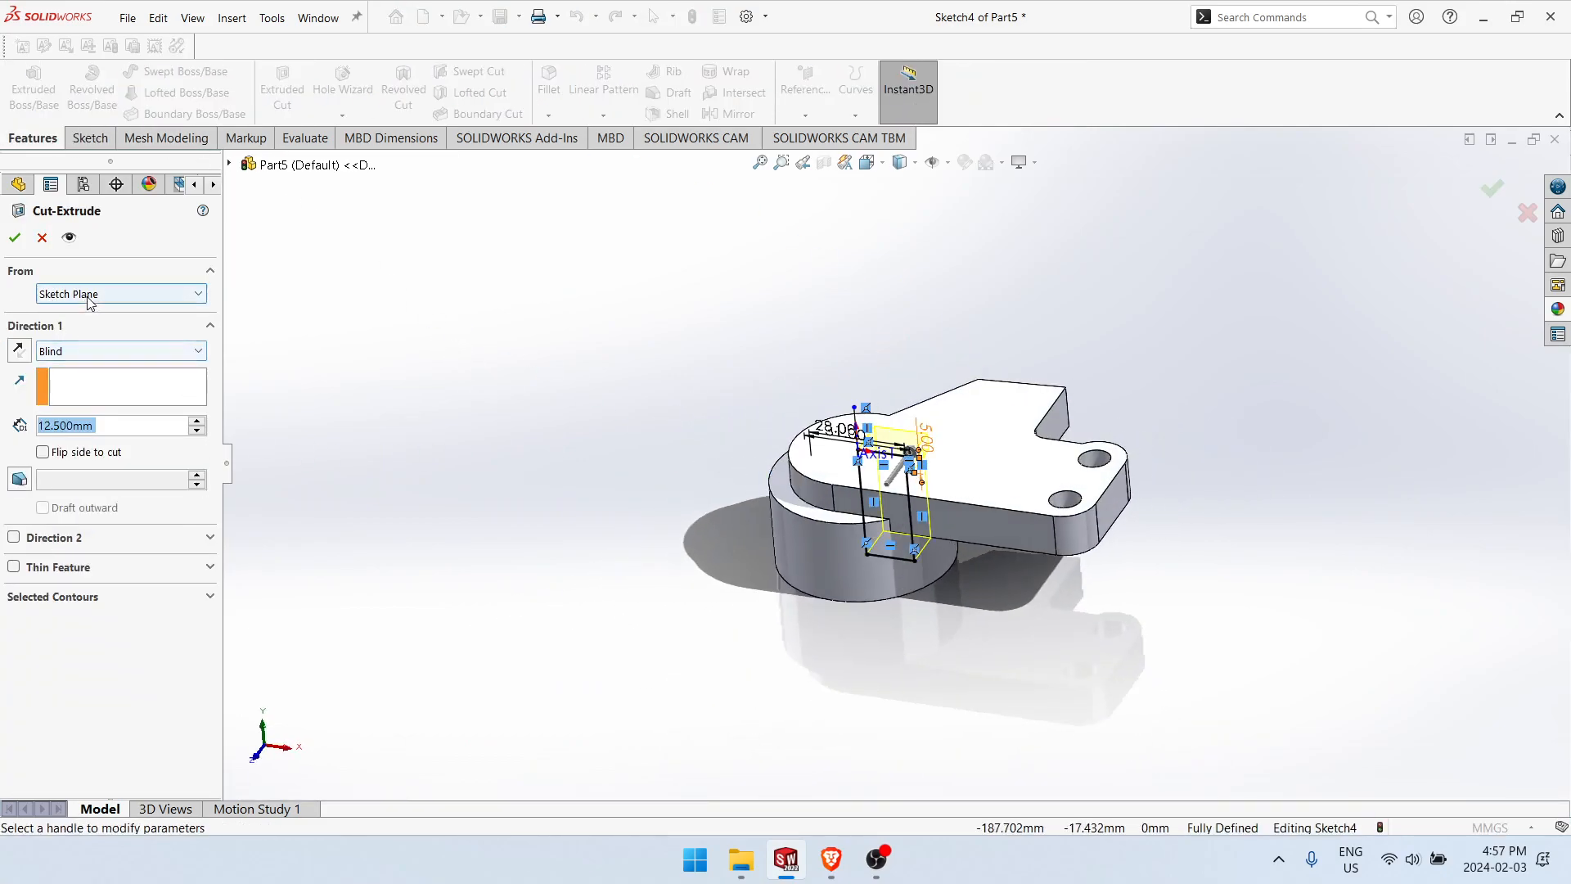
pyautogui.click(49, 237)
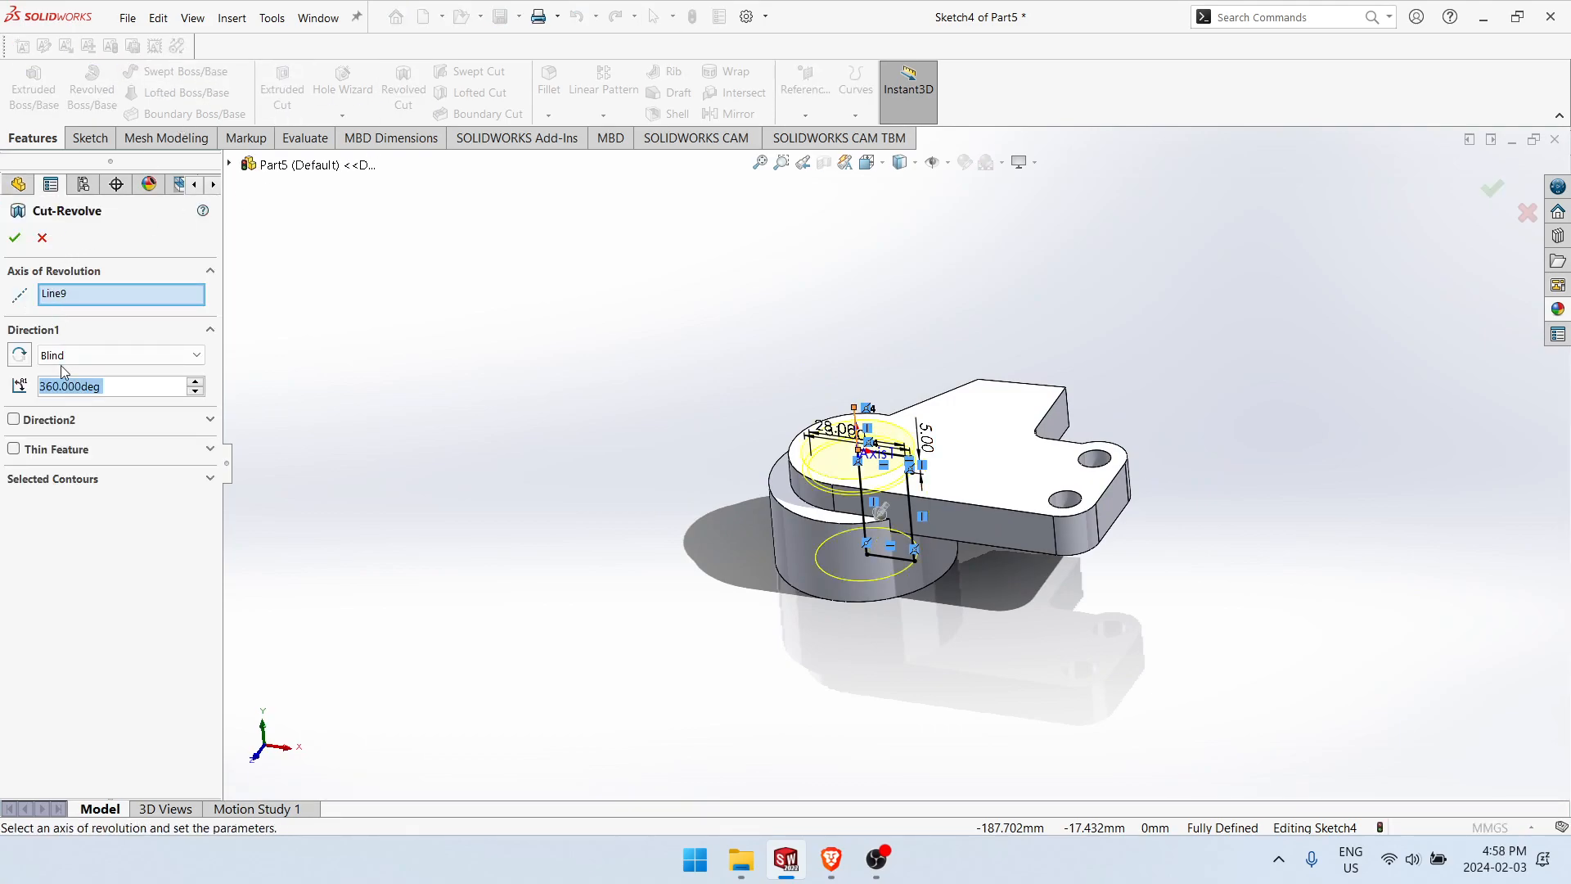
pyautogui.click(18, 243)
pyautogui.click(886, 655)
# Step: Start a new sketch on the bracket plate's top face
pyautogui.scroll(-3, 980, 503)
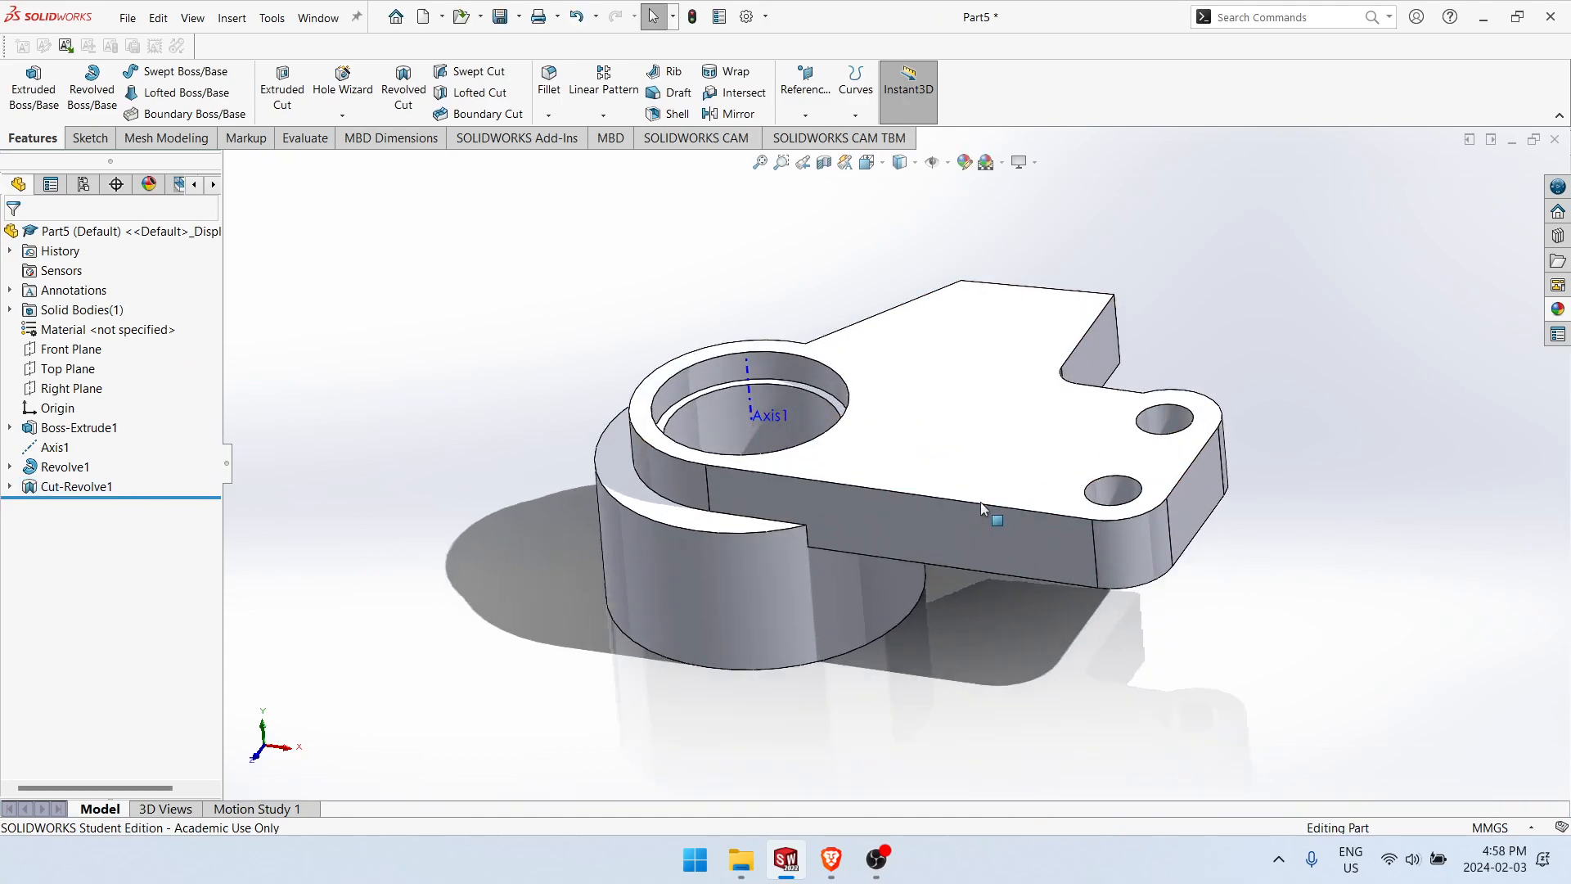
pyautogui.moveTo(934, 659)
pyautogui.mouseDown(button='middle')
pyautogui.moveTo(958, 770)
pyautogui.moveTo(949, 635)
pyautogui.mouseUp(button='middle')
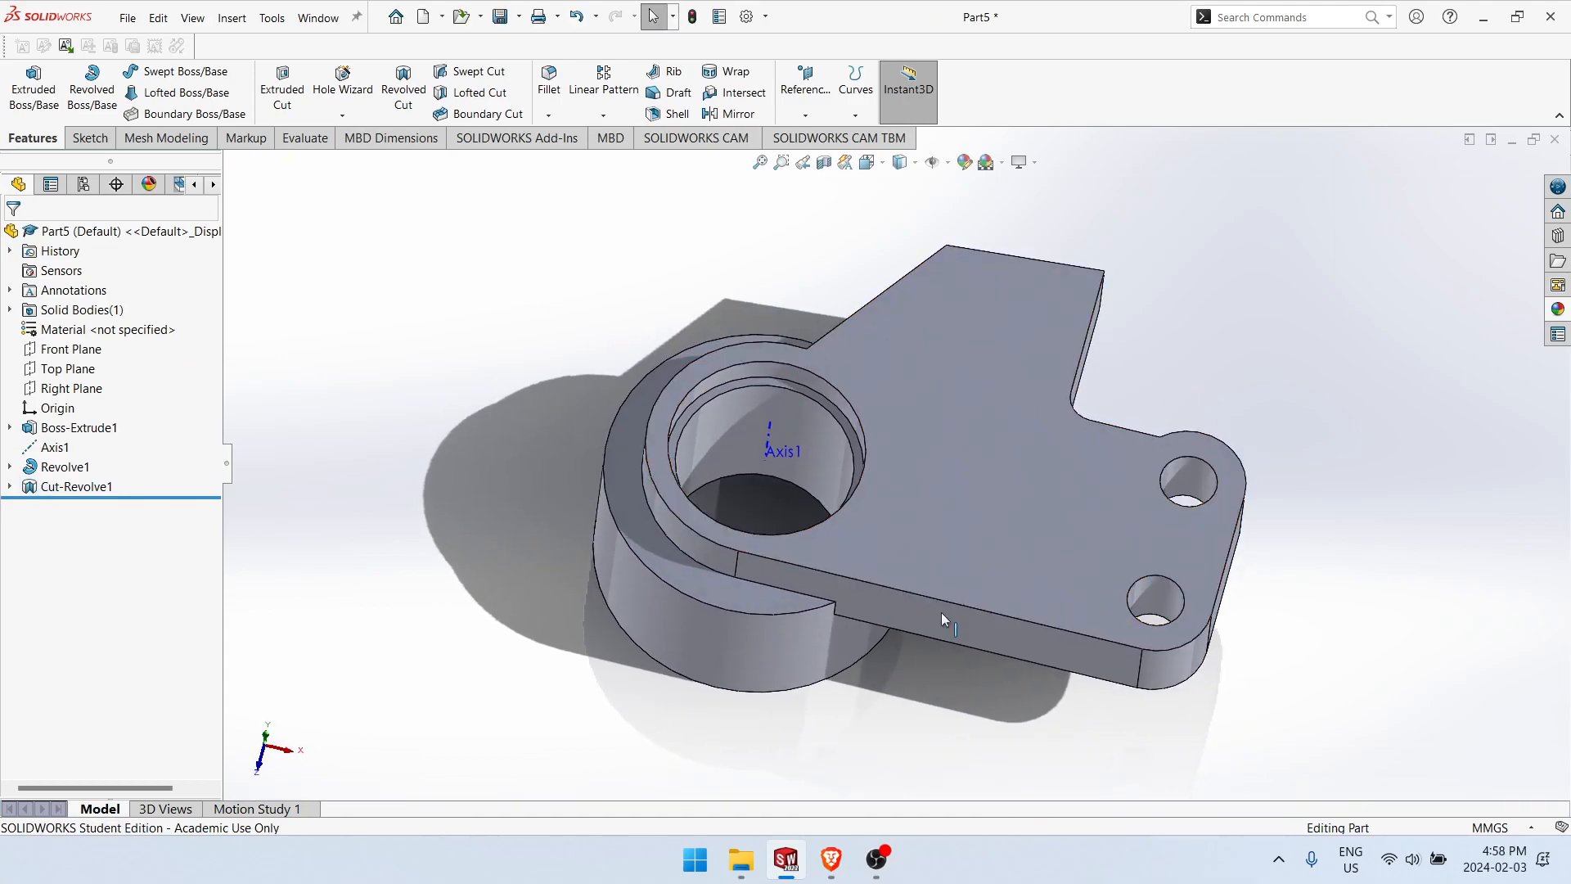
pyautogui.rightClick(944, 420)
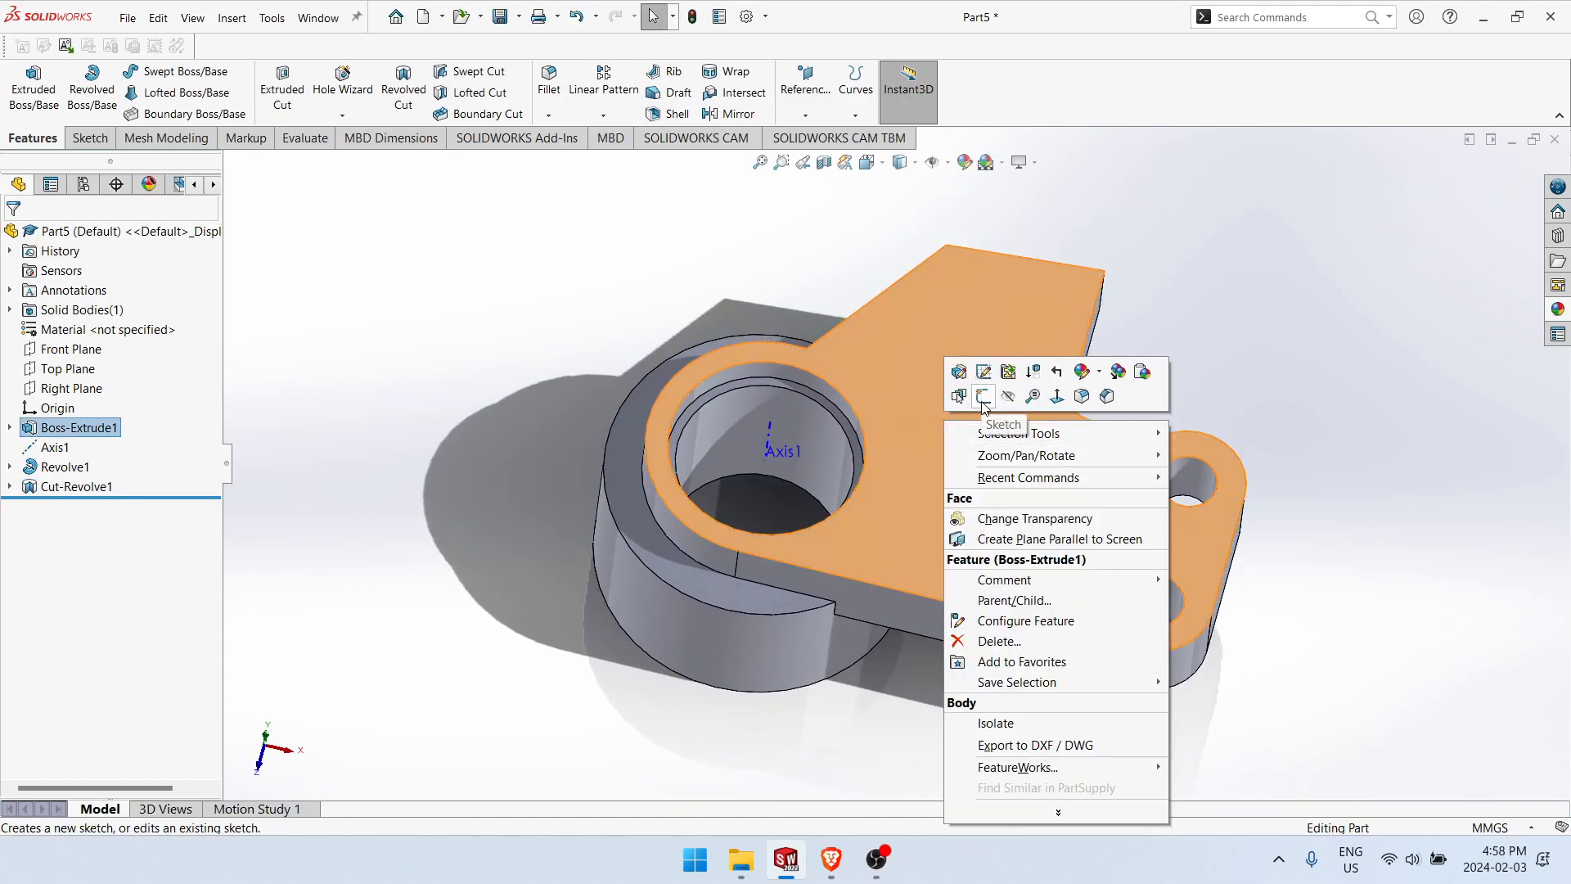
pyautogui.click(982, 398)
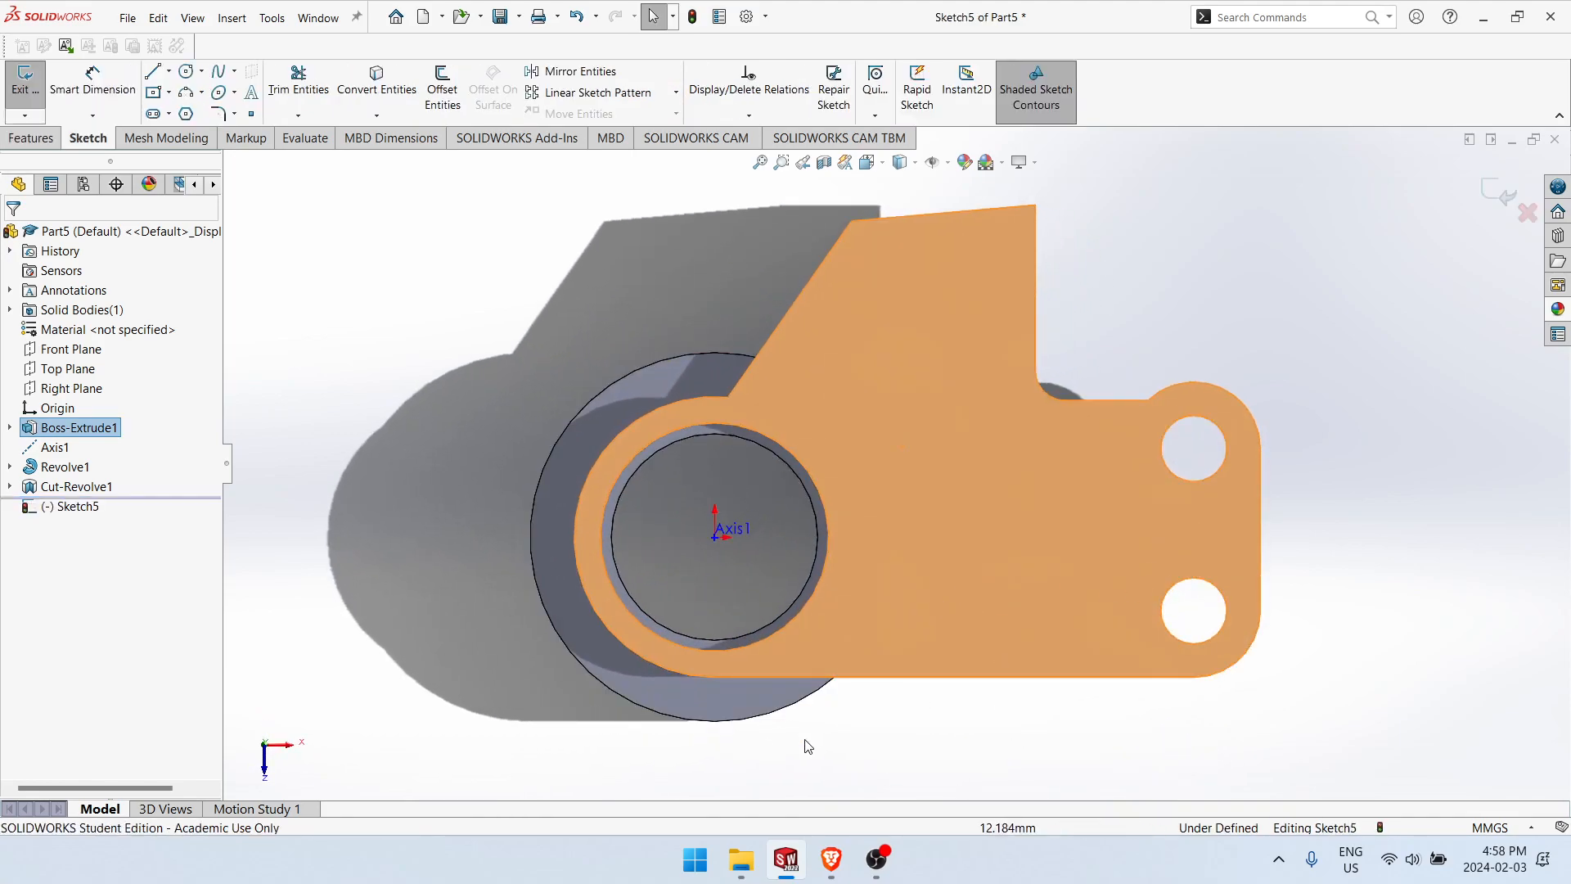
pyautogui.click(1097, 255)
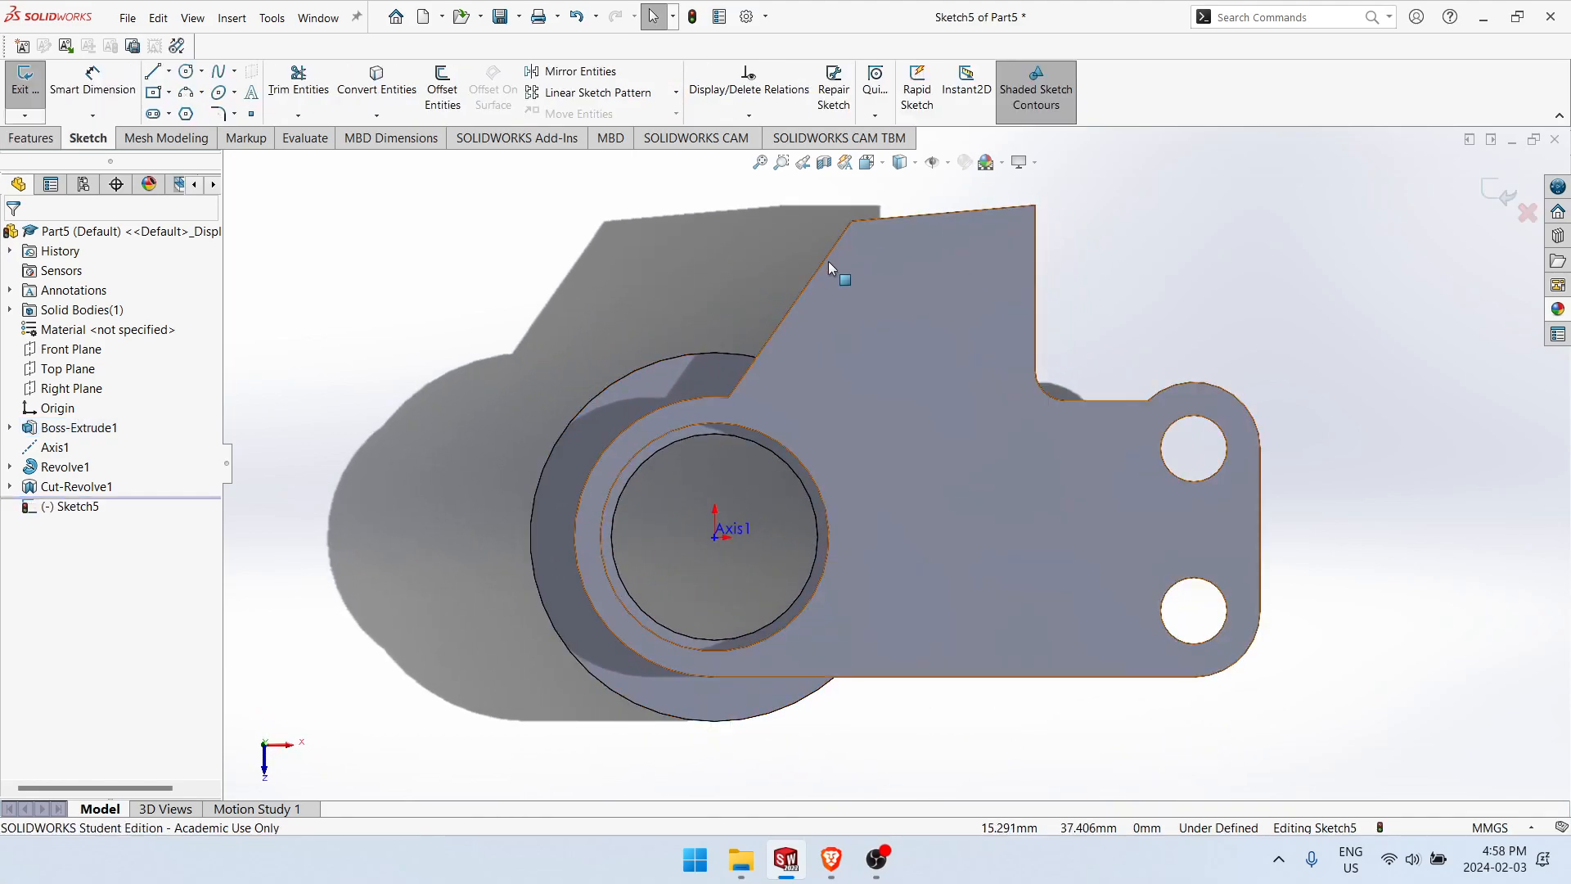
# Step: Check the wall thickness on the 987 drawing and offset the plate face's outer outline 4 mm inward
pyautogui.click(434, 101)
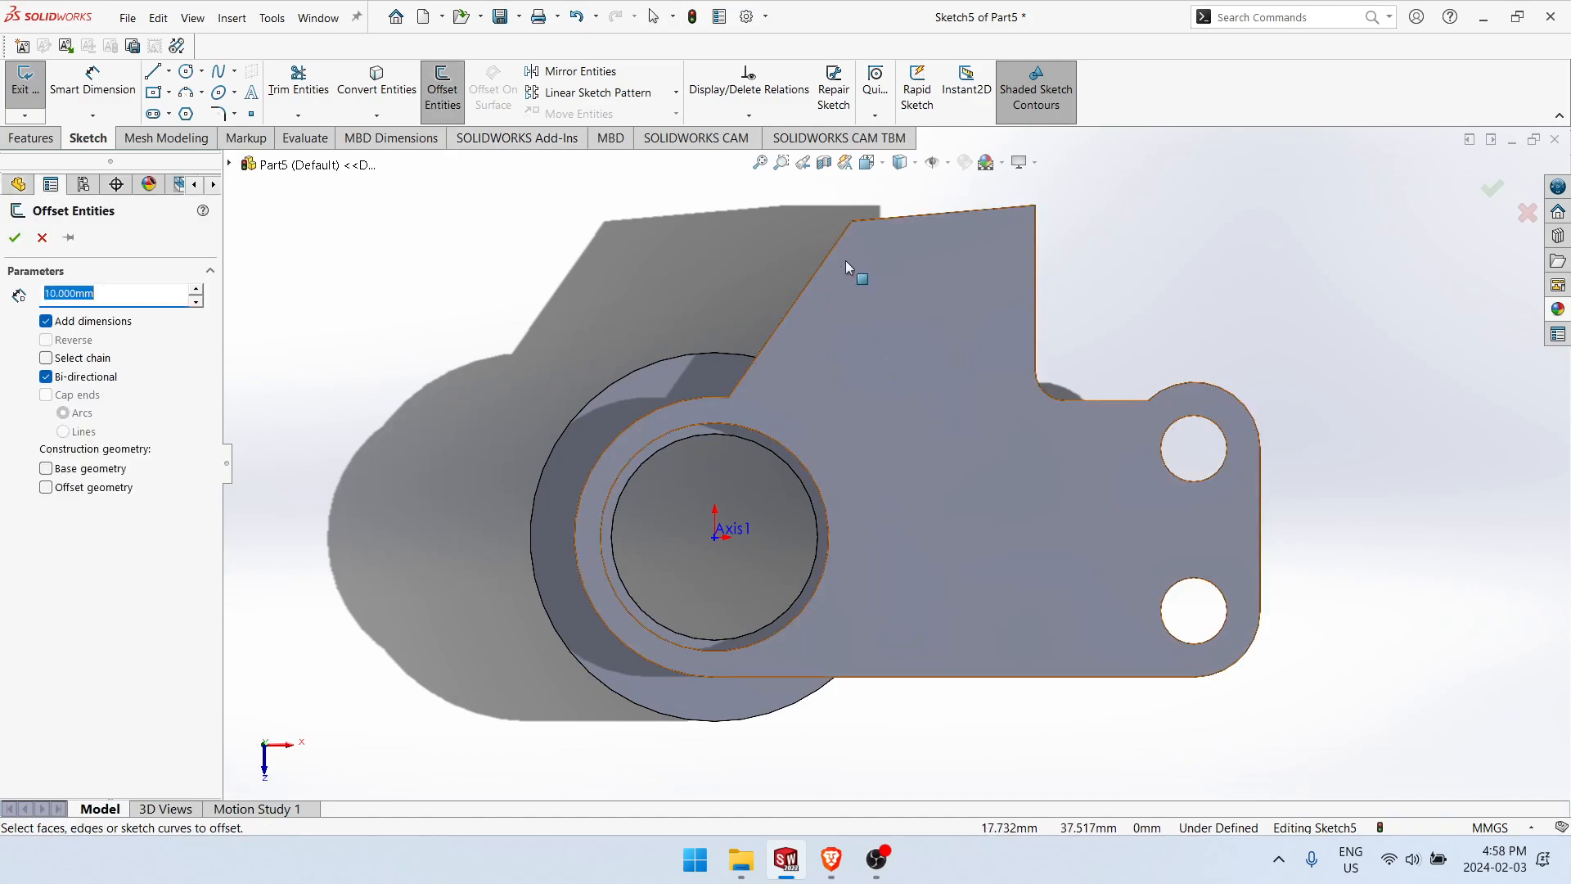
pyautogui.hotkey('alt', 'Tab')
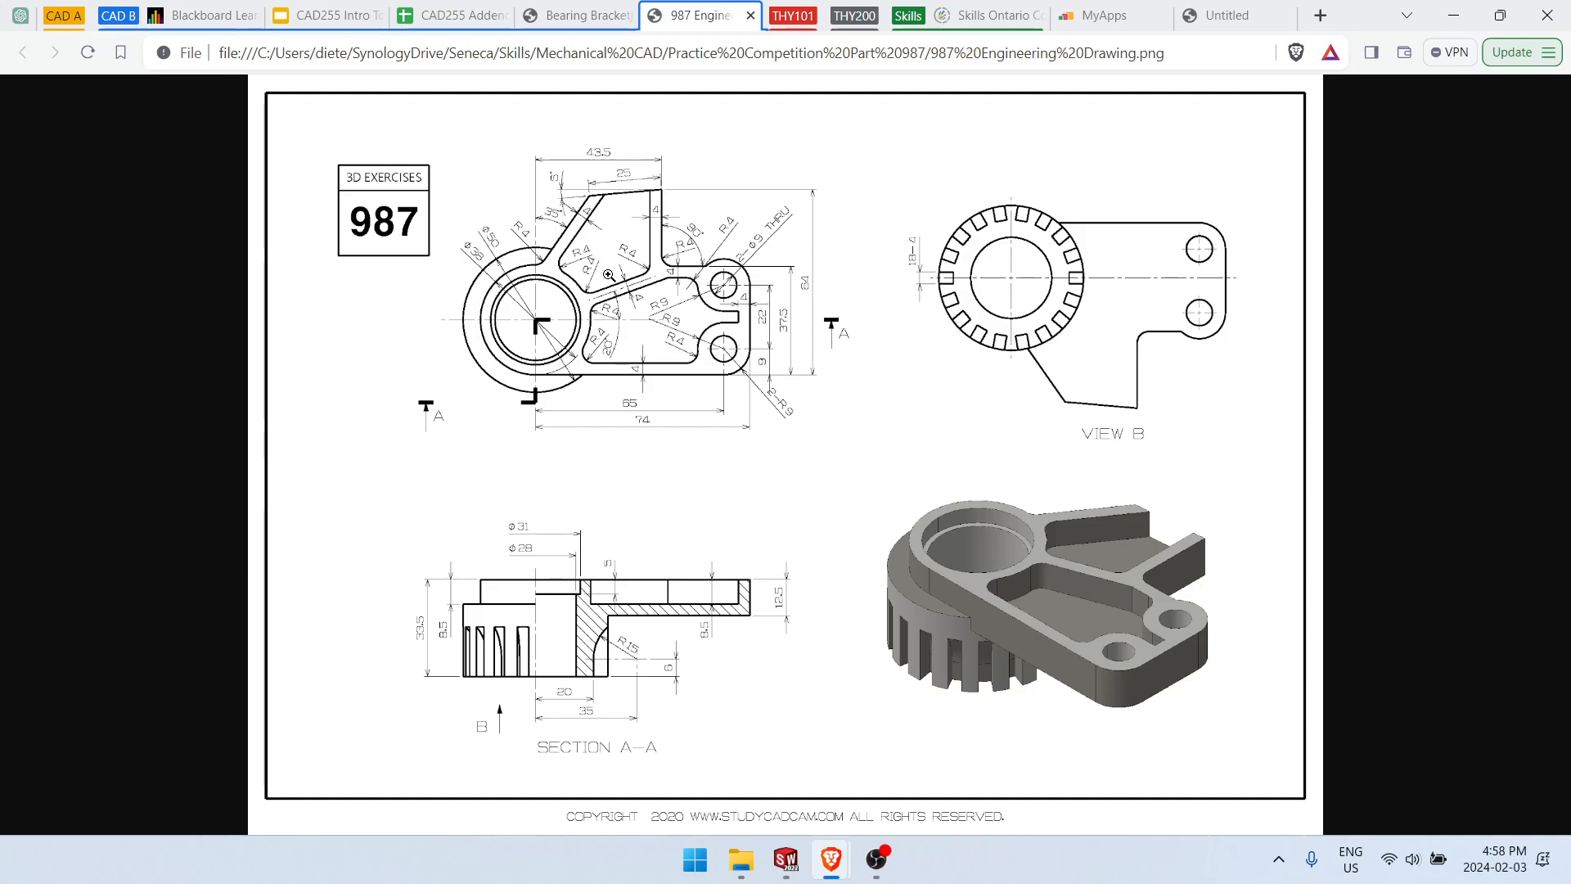
pyautogui.hotkey('alt', 'Tab')
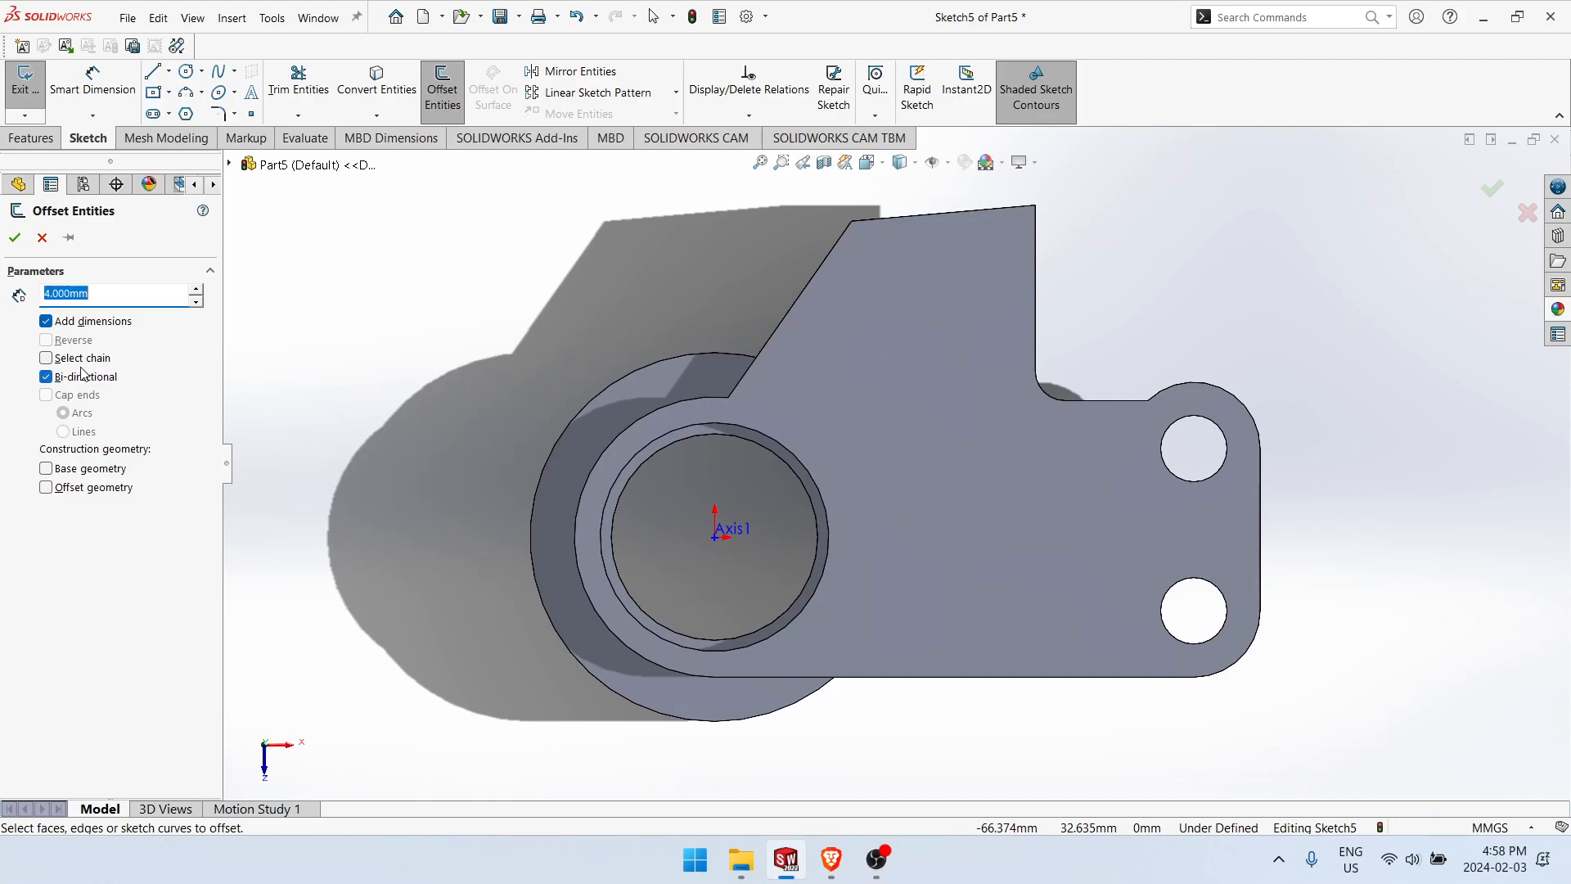
pyautogui.click(884, 394)
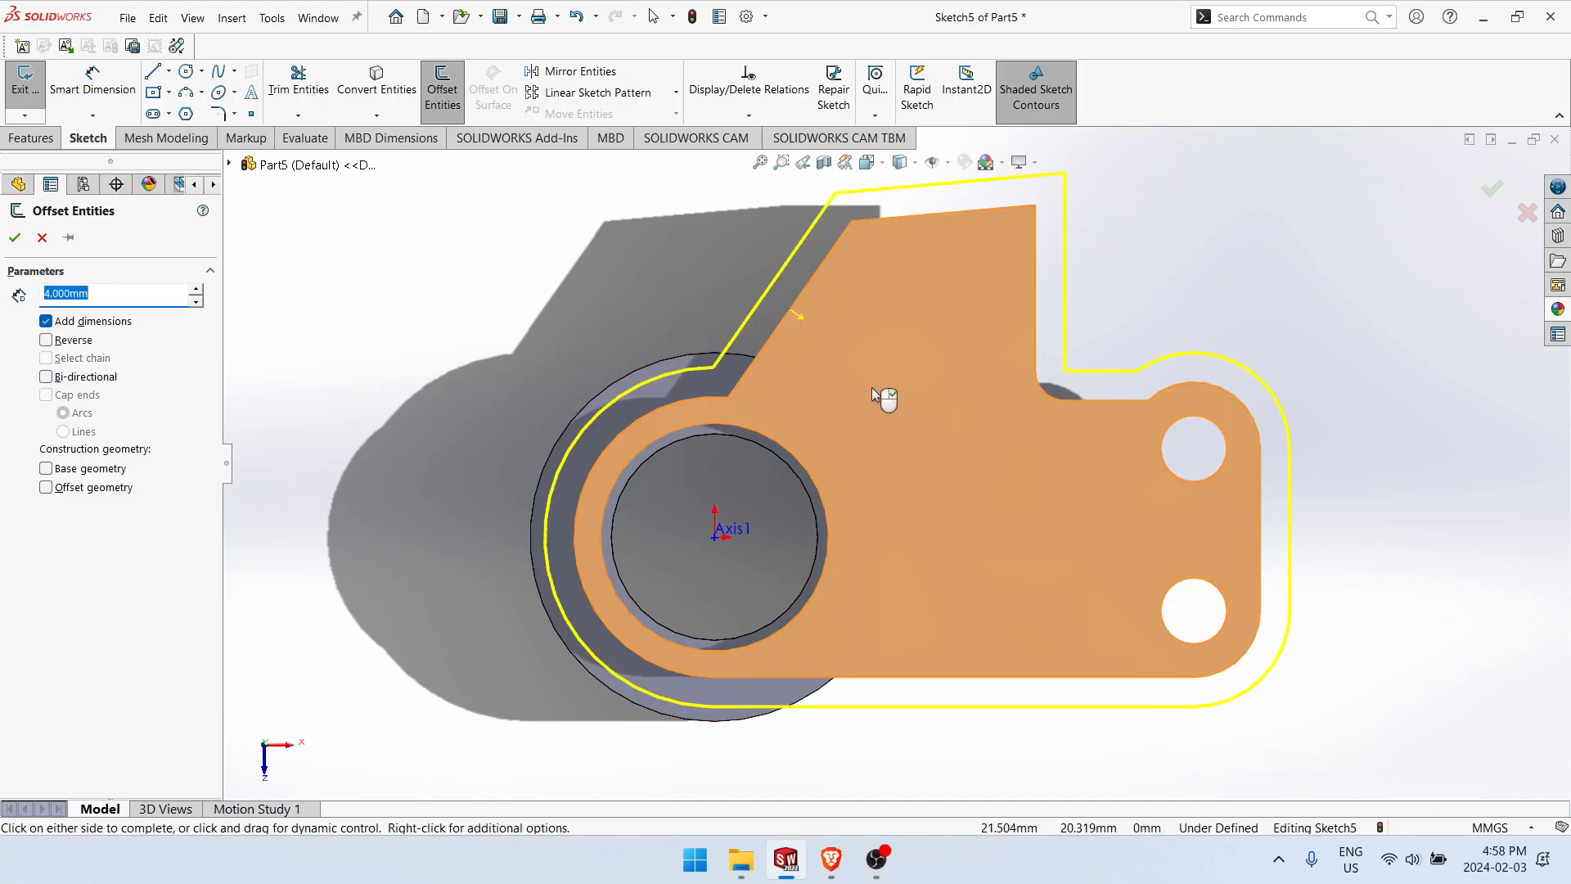
pyautogui.click(46, 341)
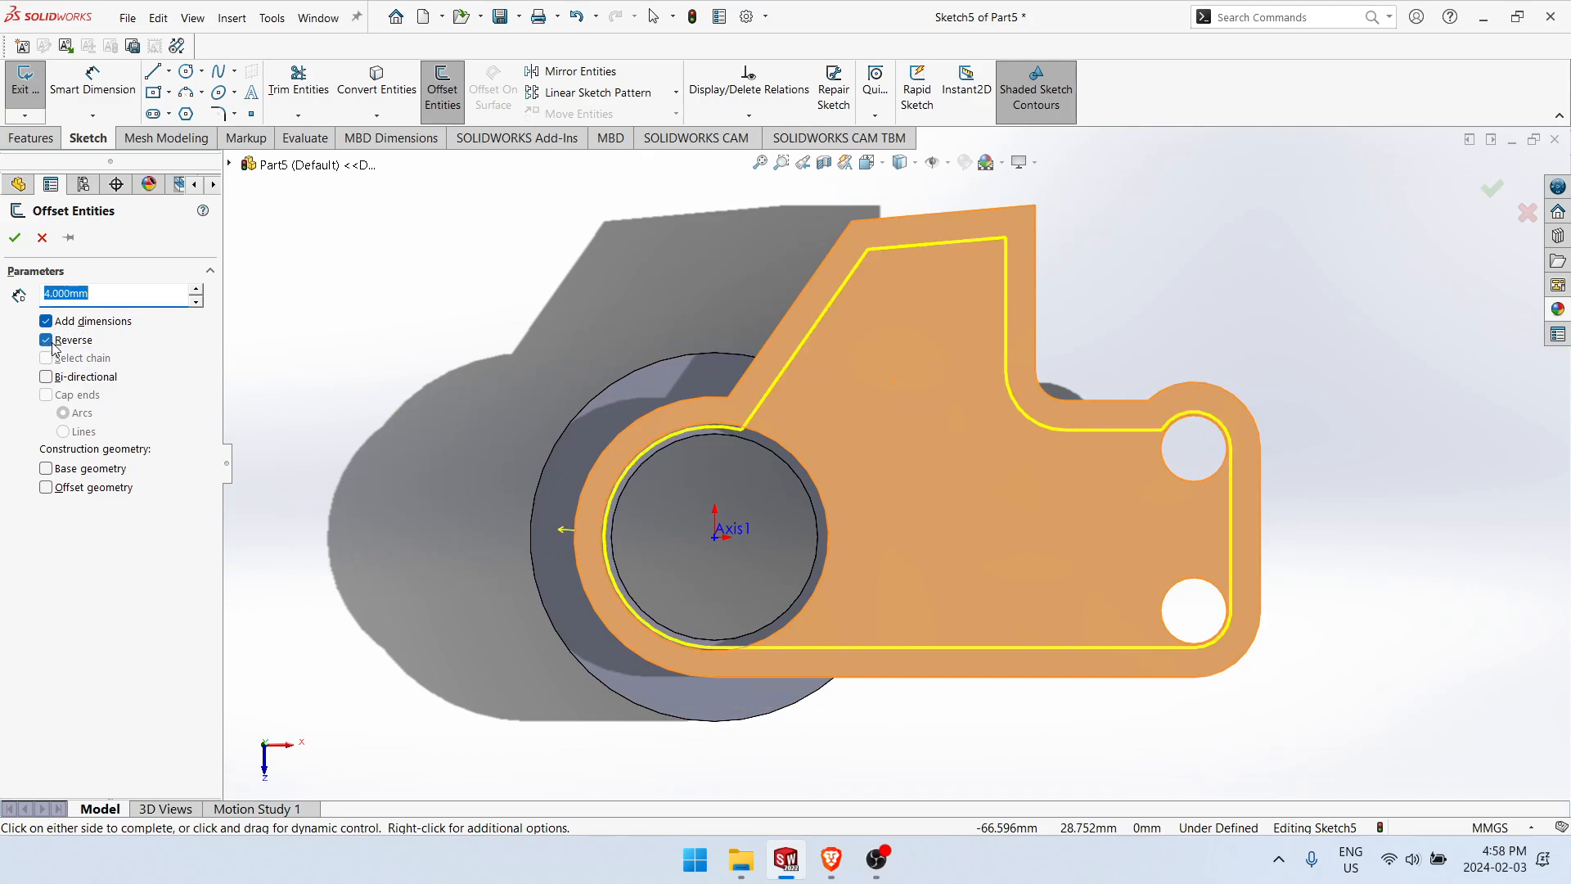
pyautogui.click(15, 238)
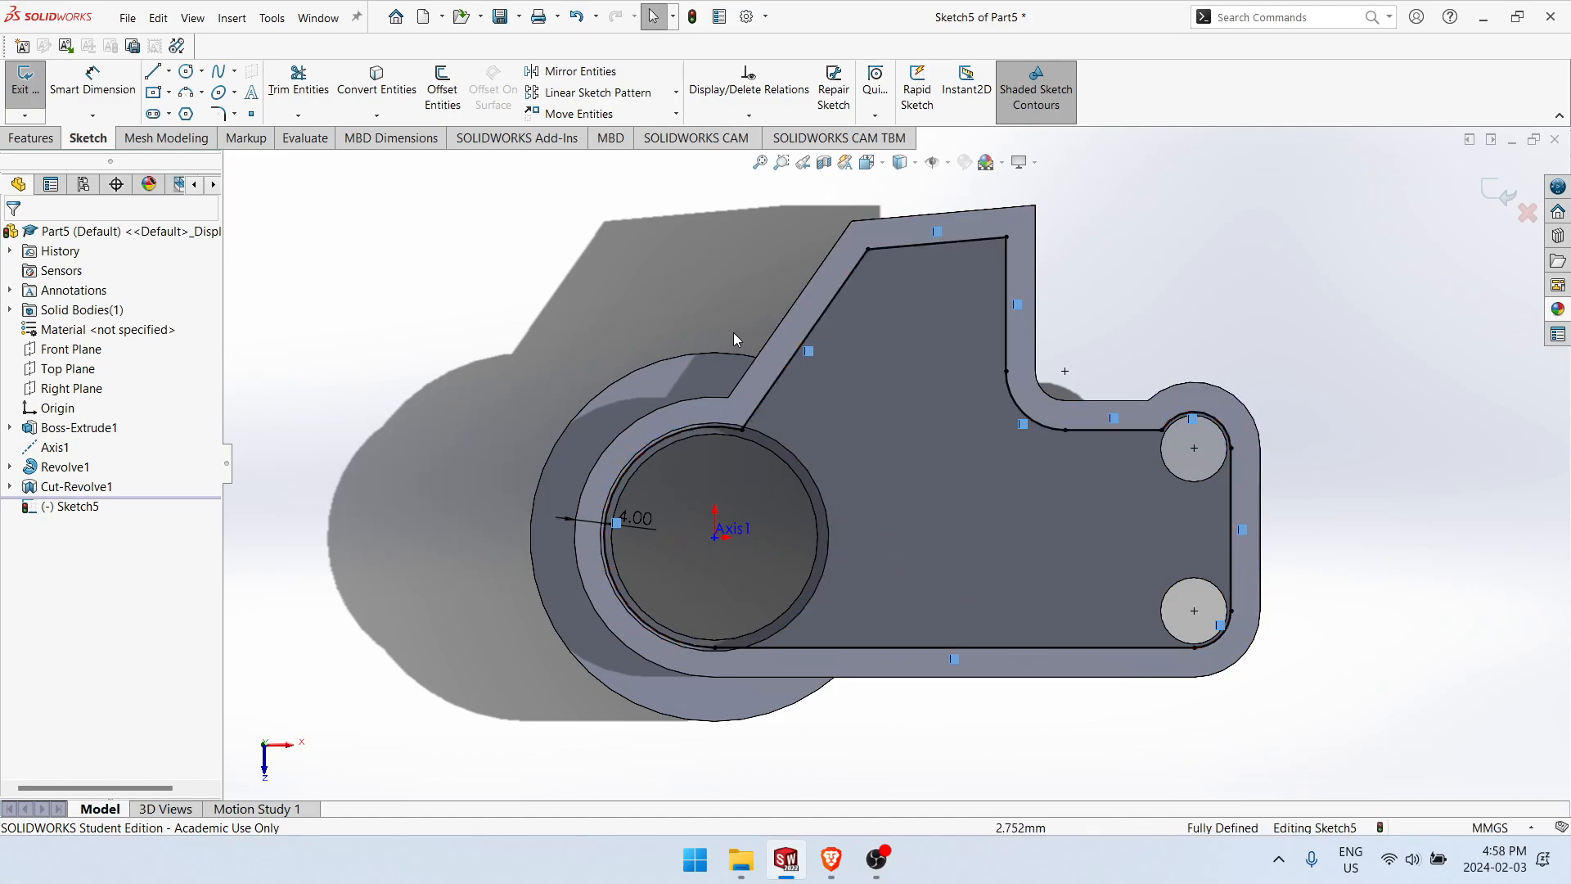
pyautogui.moveTo(591, 324); pyautogui.dragTo(546, 319, button='right')
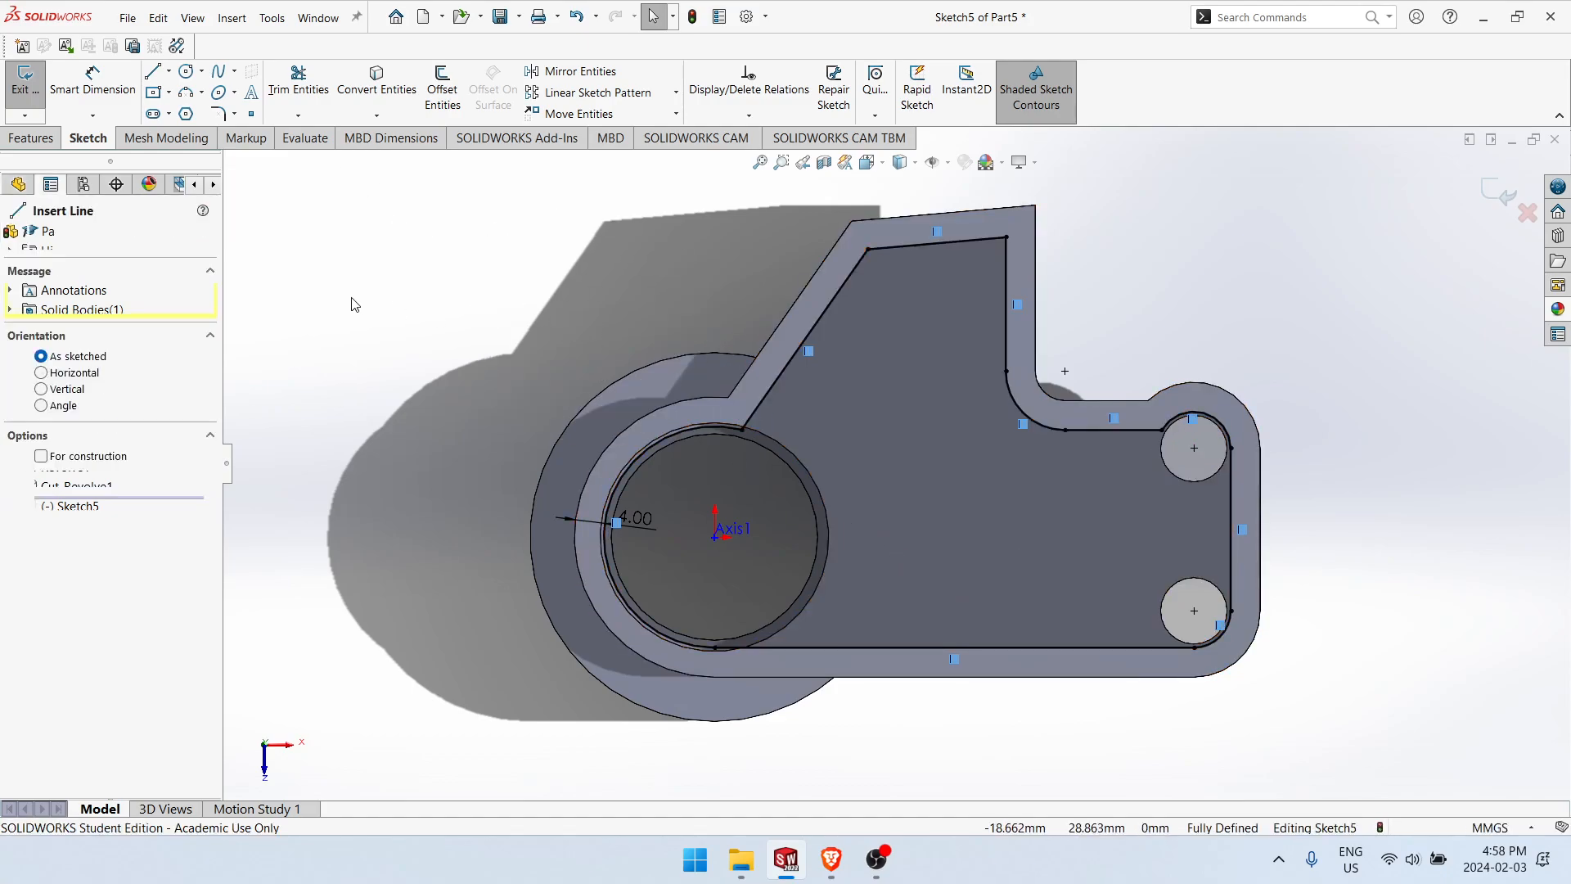
pyautogui.scroll(-3, 1125, 450)
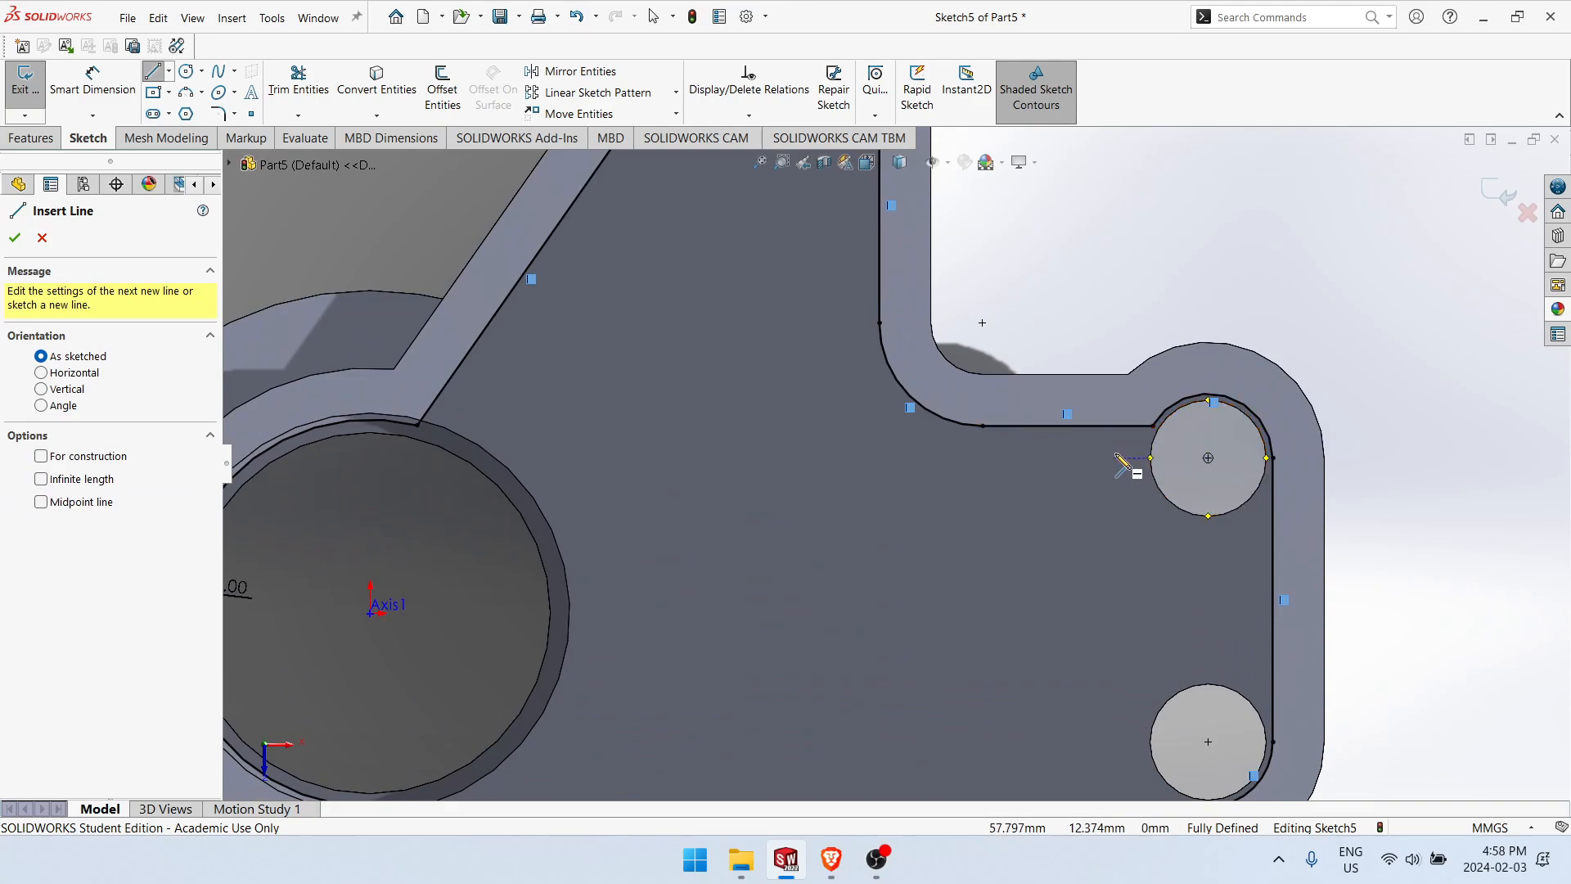
pyautogui.click(1114, 426)
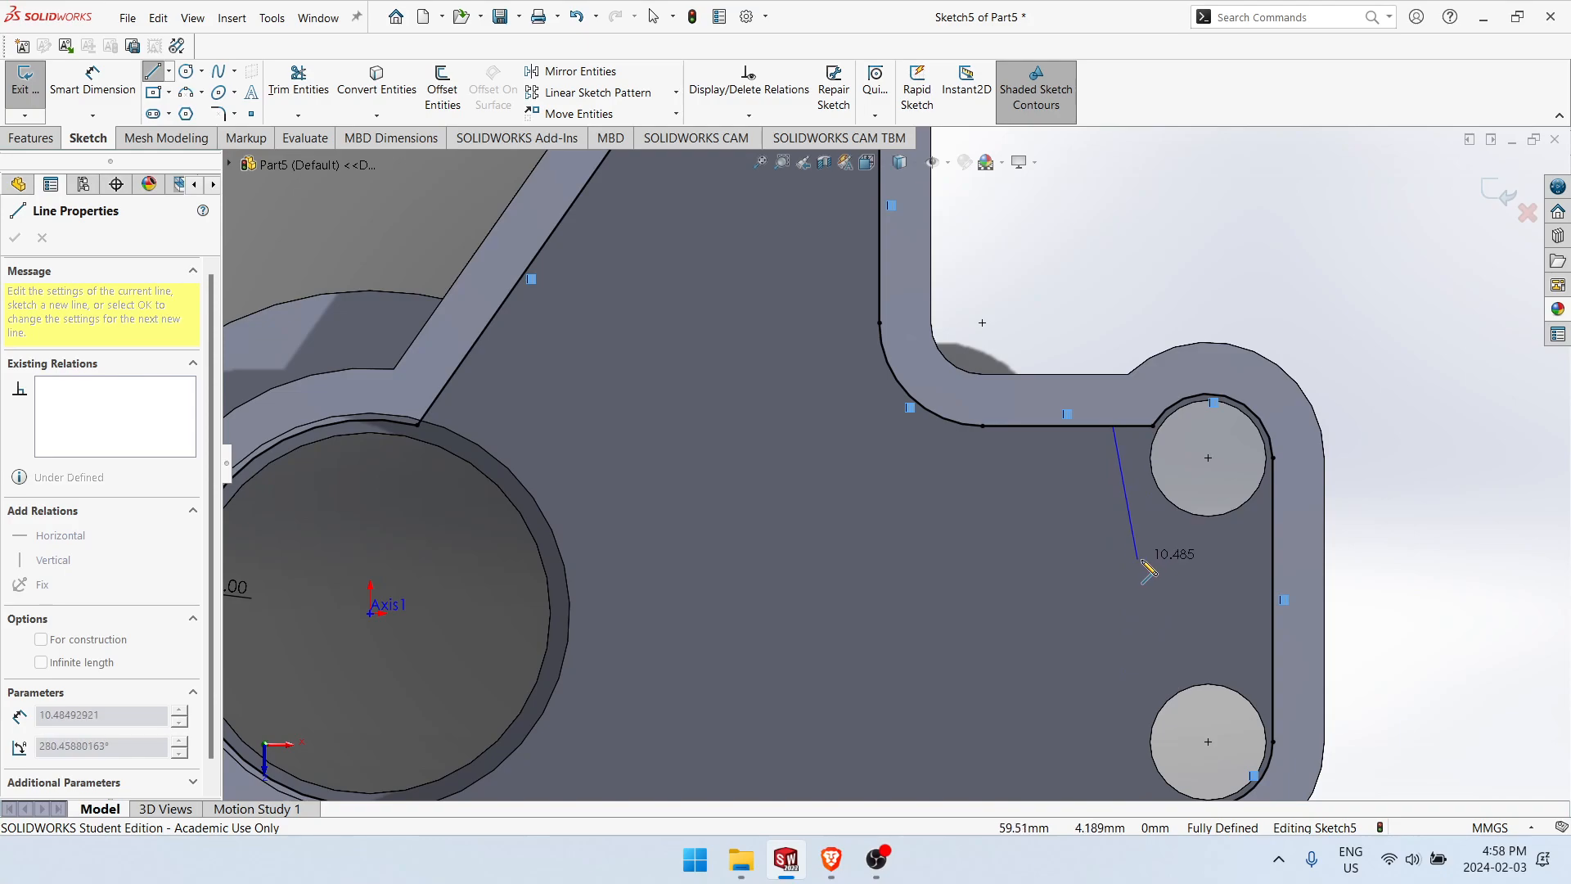
pyautogui.press('Escape')
# Step: Sketch a wall around the upper small hole: a horizontal line from the offset's right side, a tangent arc, and a vertical line about 6 mm long to its upper edge
pyautogui.moveTo(1245, 571); pyautogui.dragTo(1096, 567, button='right')
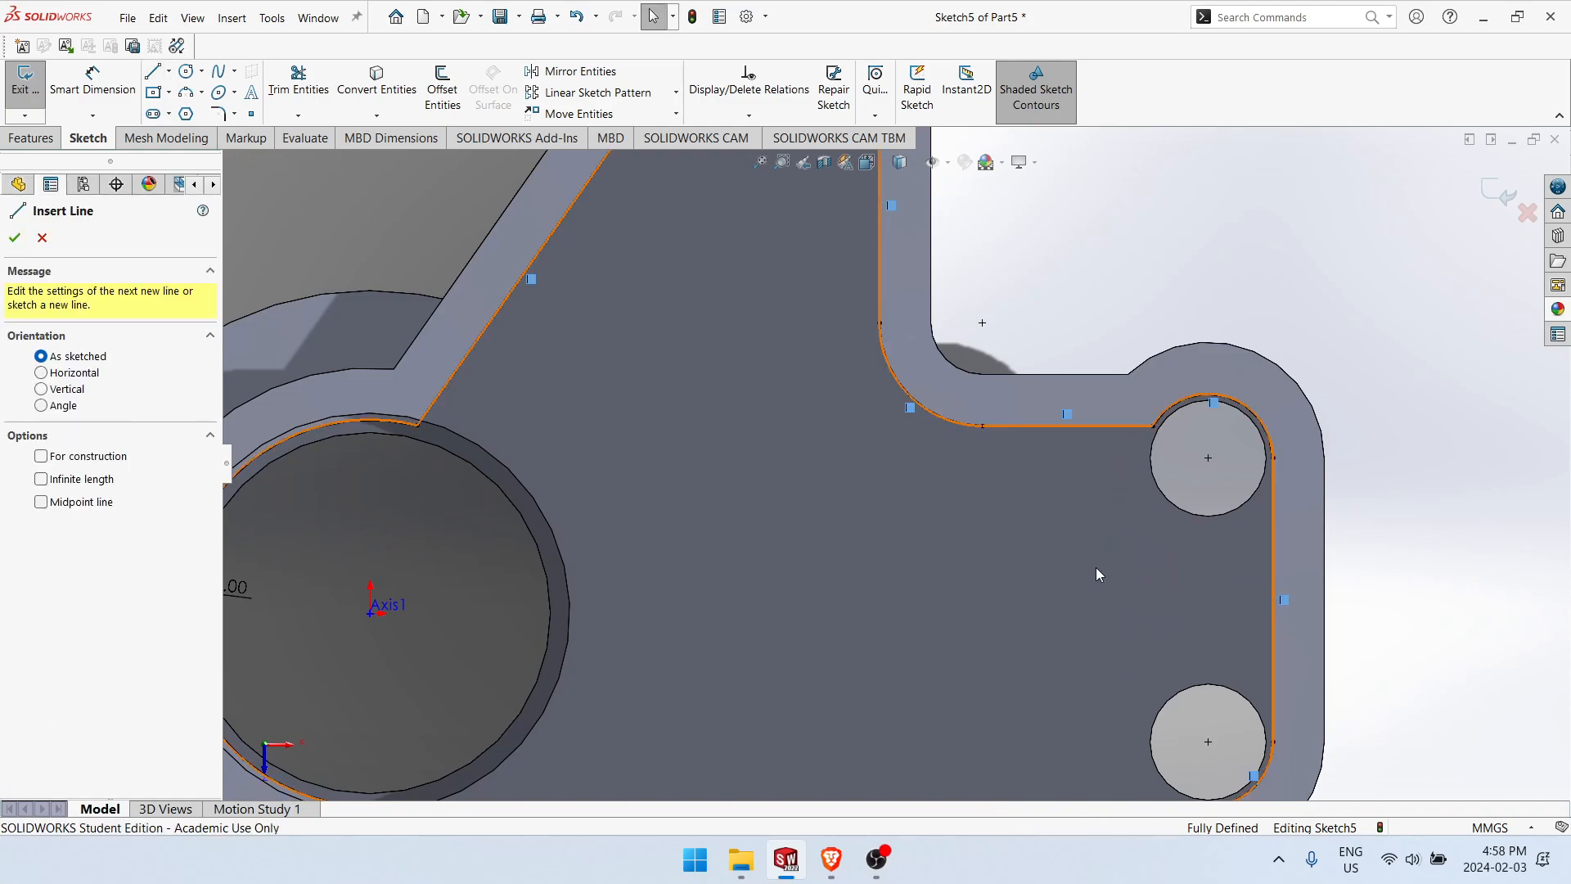
pyautogui.click(1274, 565)
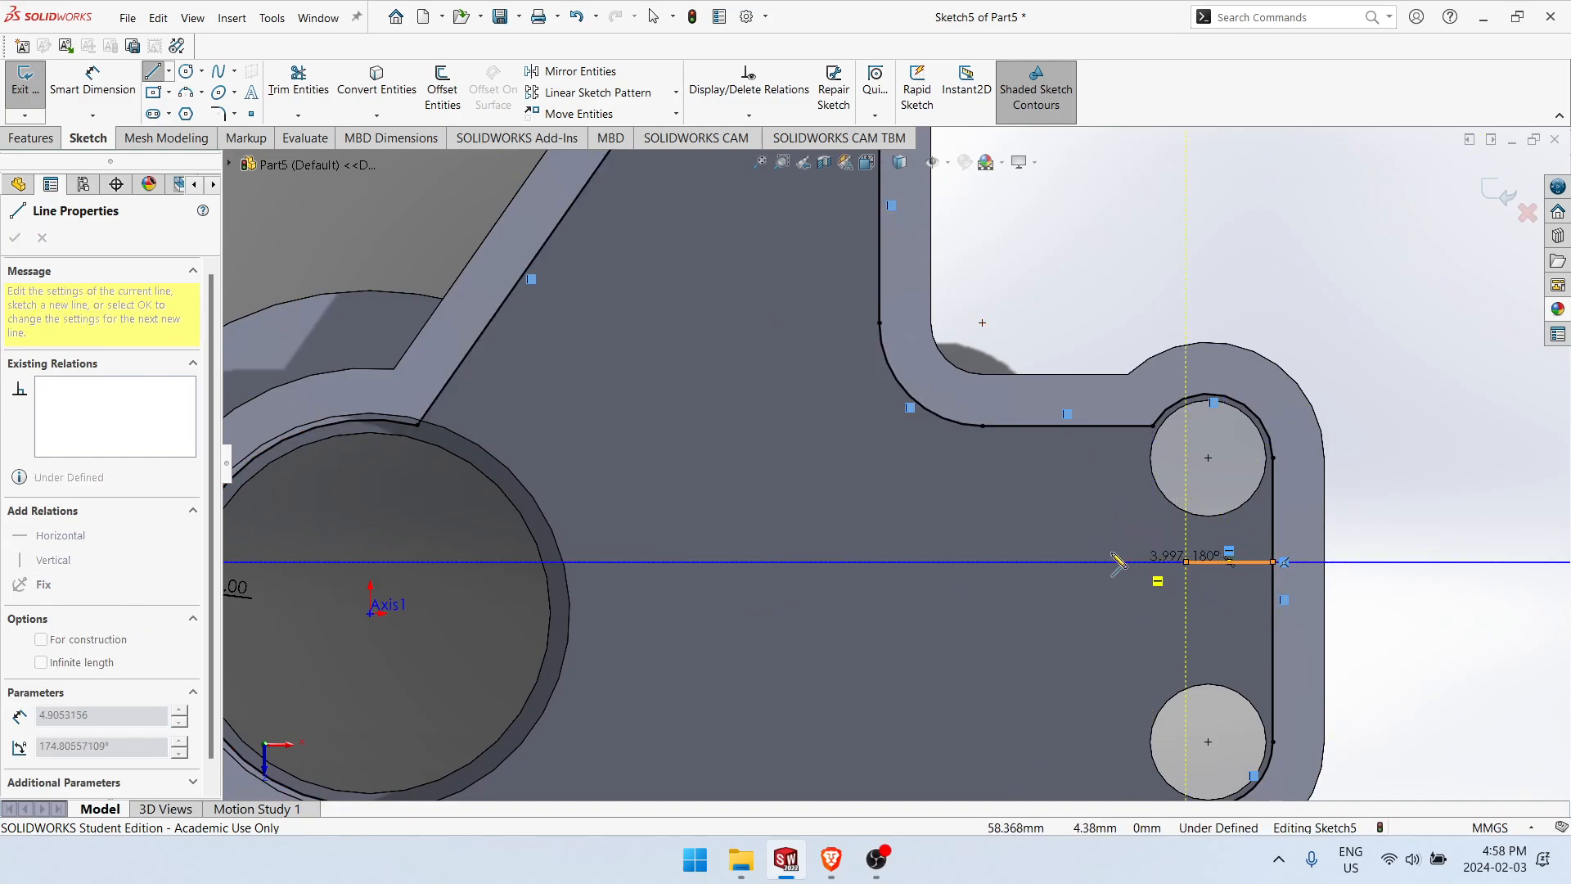
pyautogui.click(1186, 562)
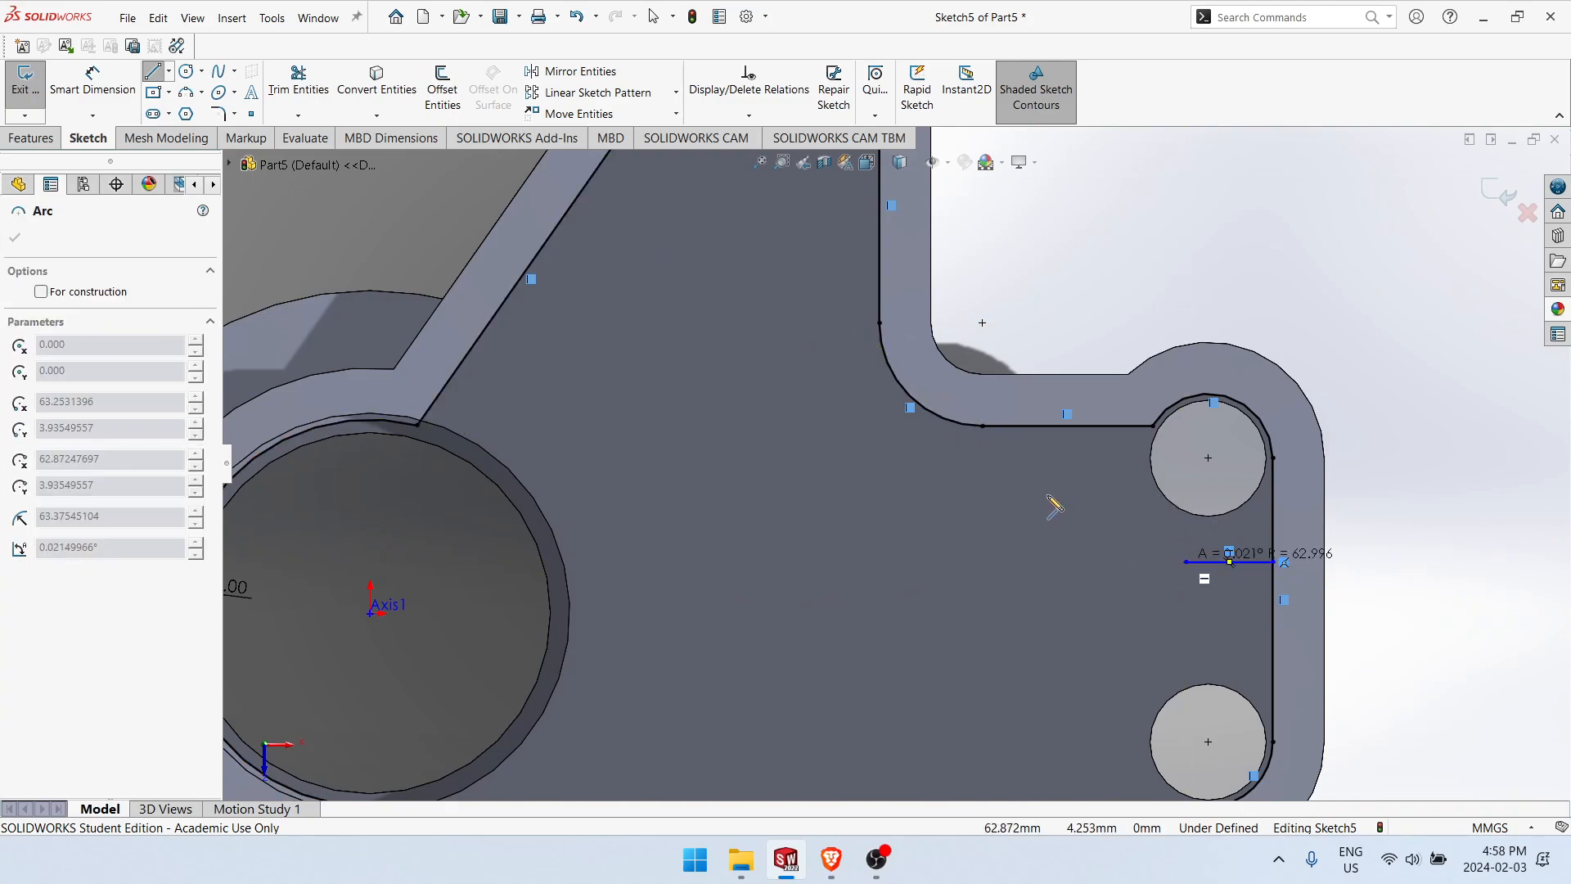
pyautogui.press('a')
pyautogui.click(1119, 503)
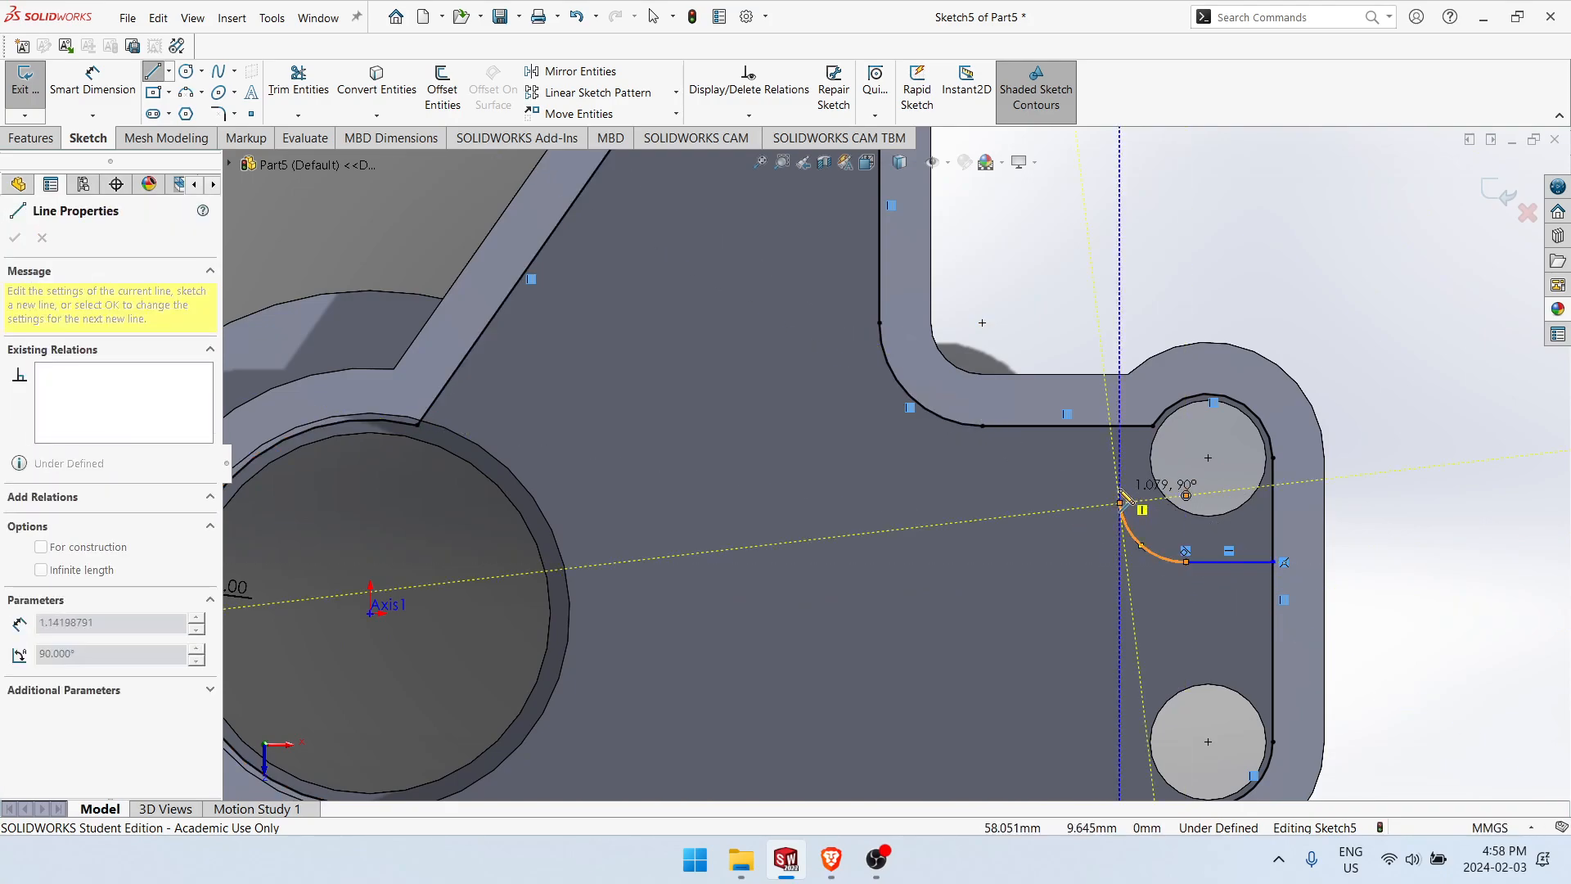
pyautogui.click(1120, 426)
pyautogui.press('Escape')
# Step: Sketch a matching wall around the lower small hole: a horizontal line, an arc of about 6 mm radius, and a vertical line to the offset's bottom edge
pyautogui.moveTo(1318, 604)
pyautogui.keyDown('ctrl'); pyautogui.mouseDown(button='middle')
pyautogui.moveTo(1291, 459)
pyautogui.moveTo(1252, 385)
pyautogui.mouseUp(button='middle'); pyautogui.keyUp('ctrl')
pyautogui.press('l')
pyautogui.click(1202, 415)
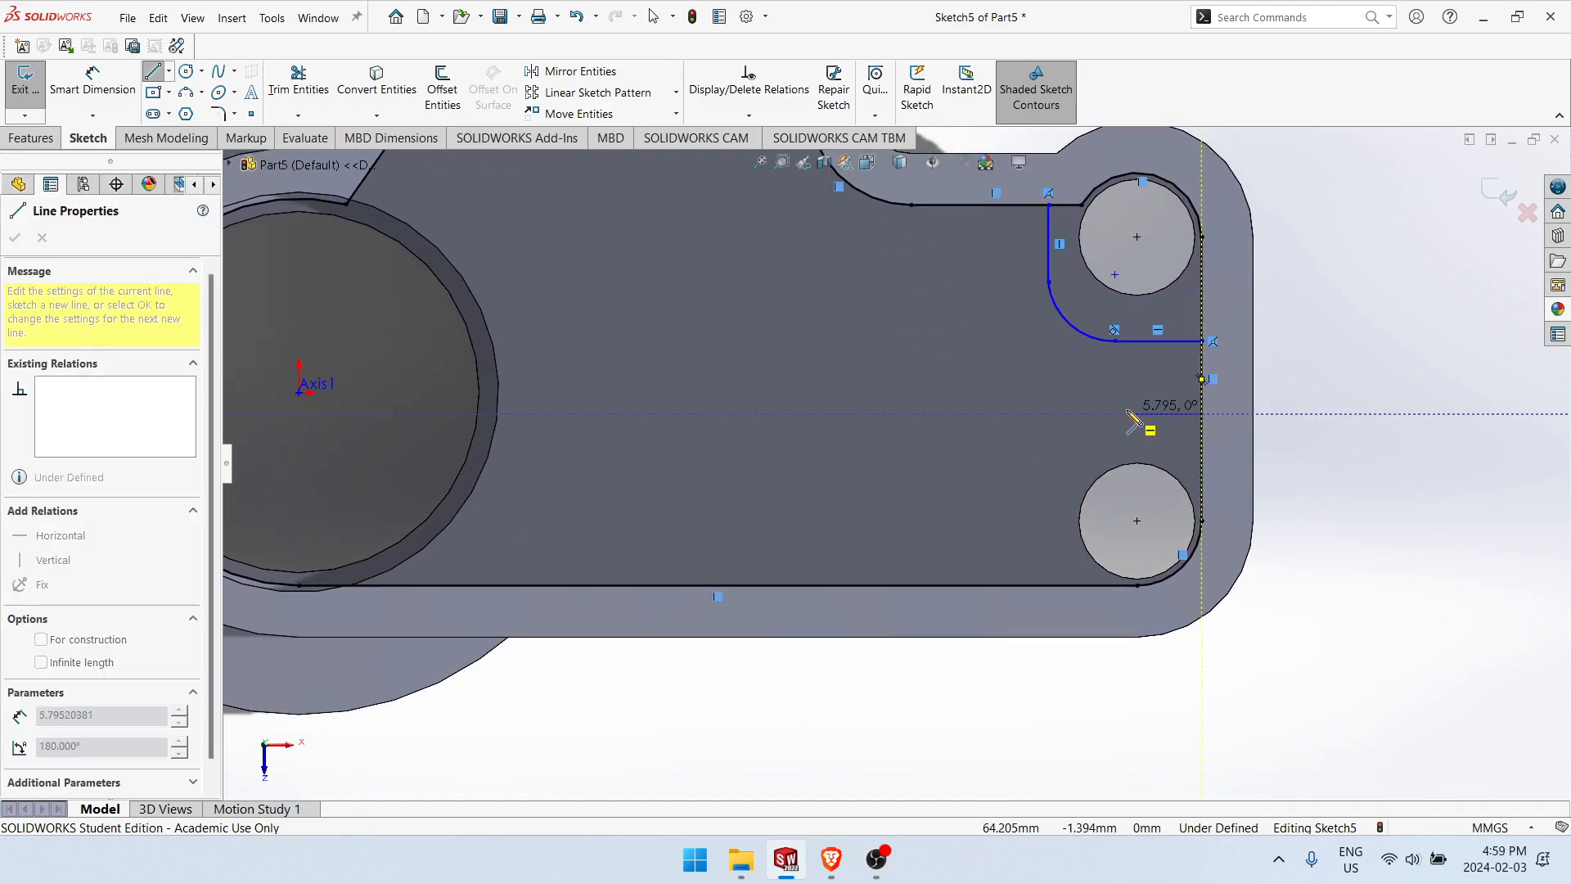
pyautogui.click(1115, 415)
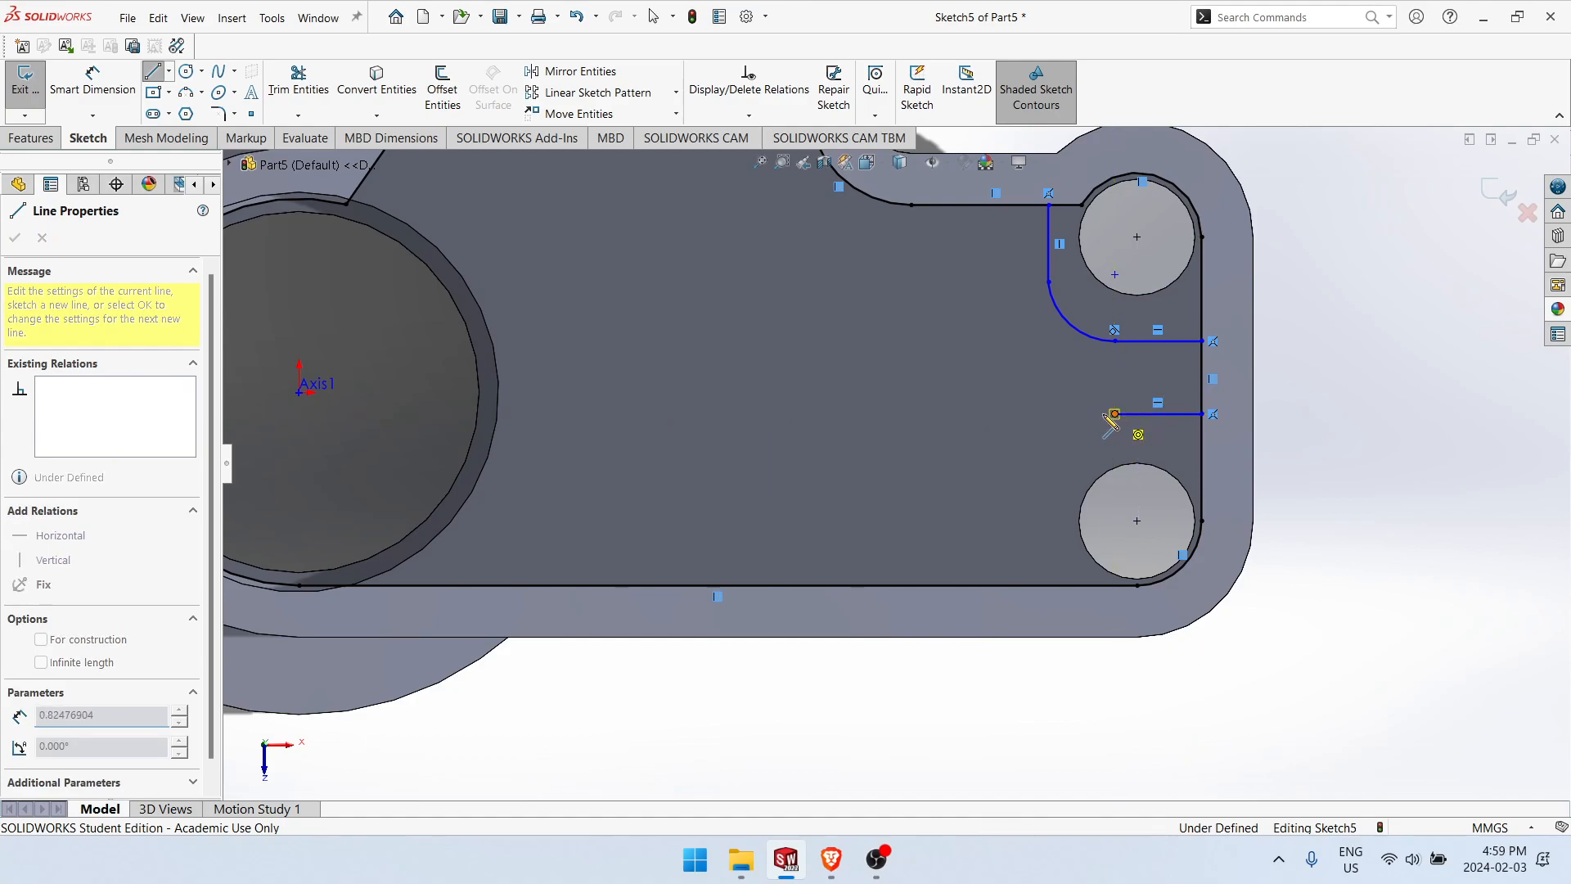
pyautogui.click(1039, 473)
pyautogui.doubleClick(1039, 585)
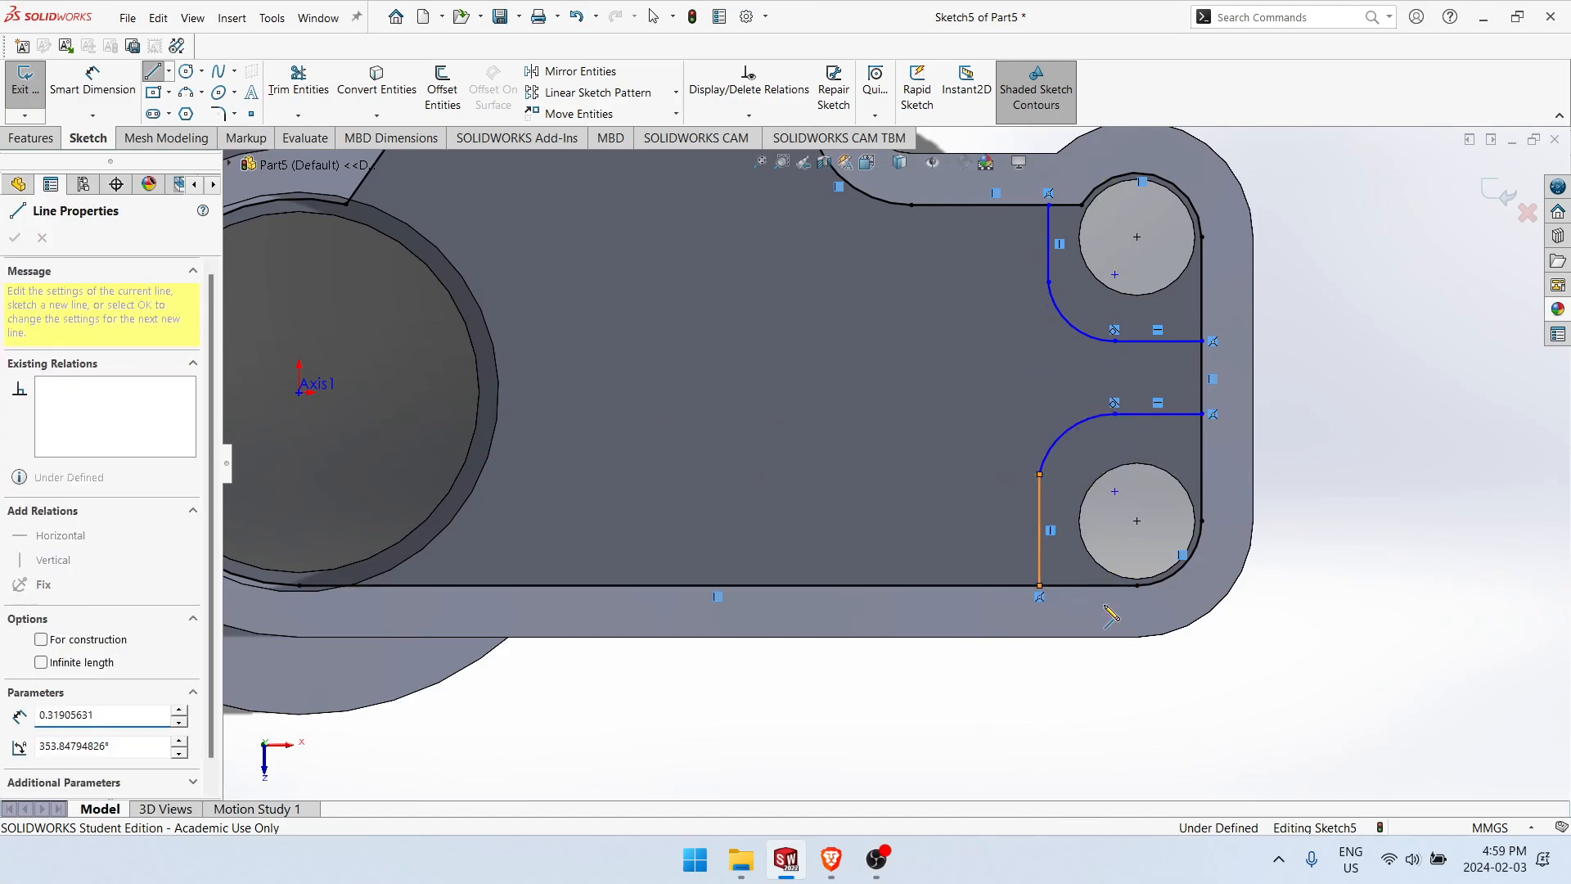
pyautogui.press('Escape')
# Step: Shift the lower wall's arc and vertical line junction upward and make the two entities tangent
pyautogui.scroll(-5, 1117, 435)
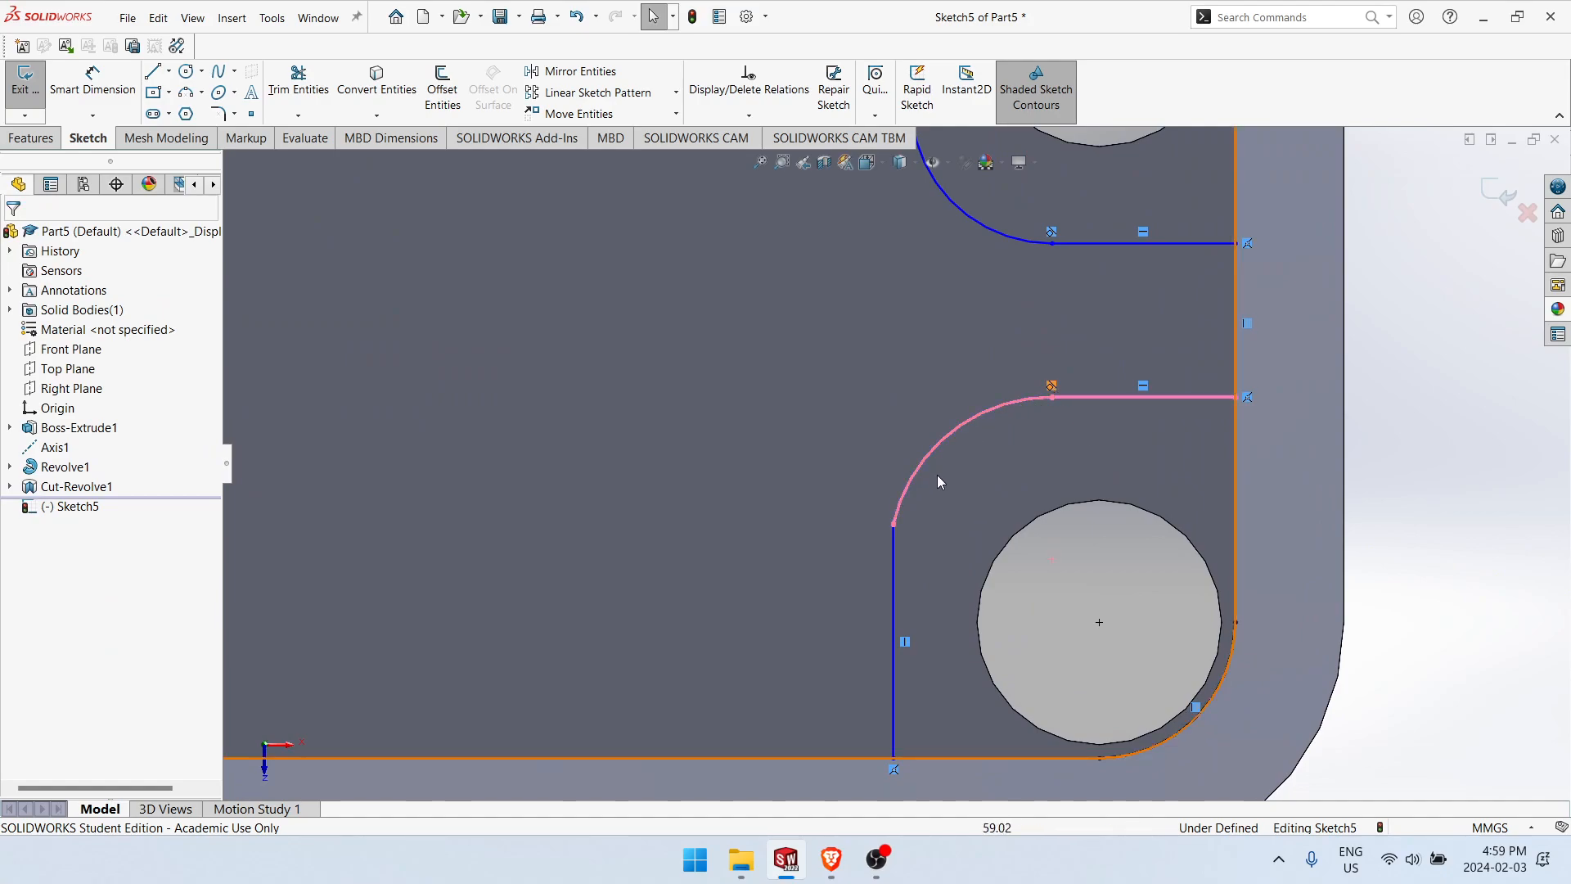
pyautogui.click(1053, 434)
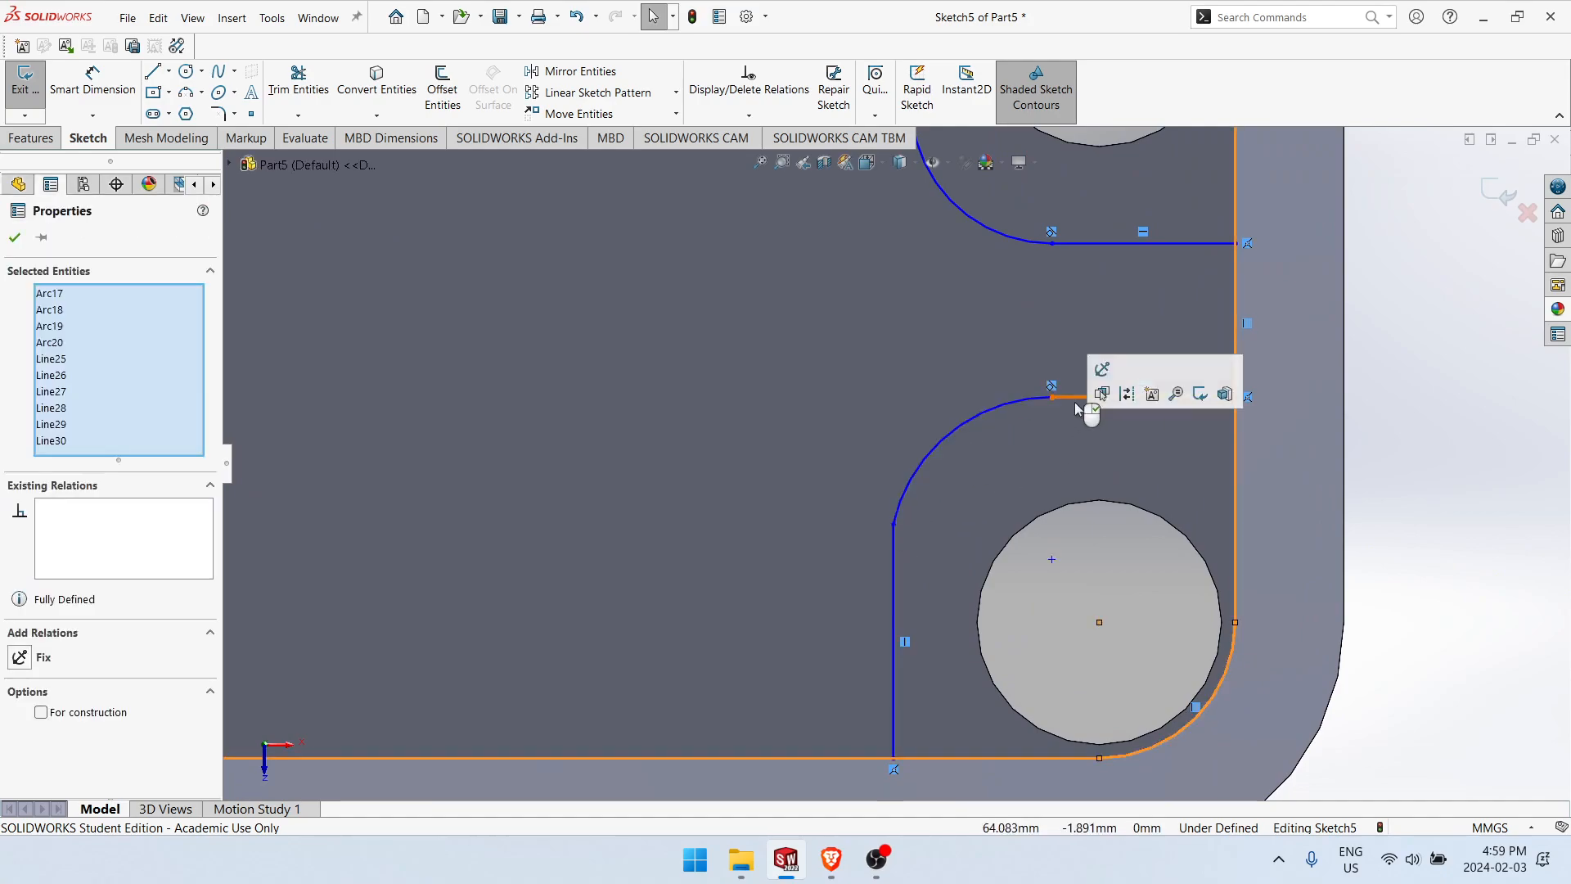
pyautogui.click(1078, 397)
pyautogui.click(1034, 399)
pyautogui.click(1427, 433)
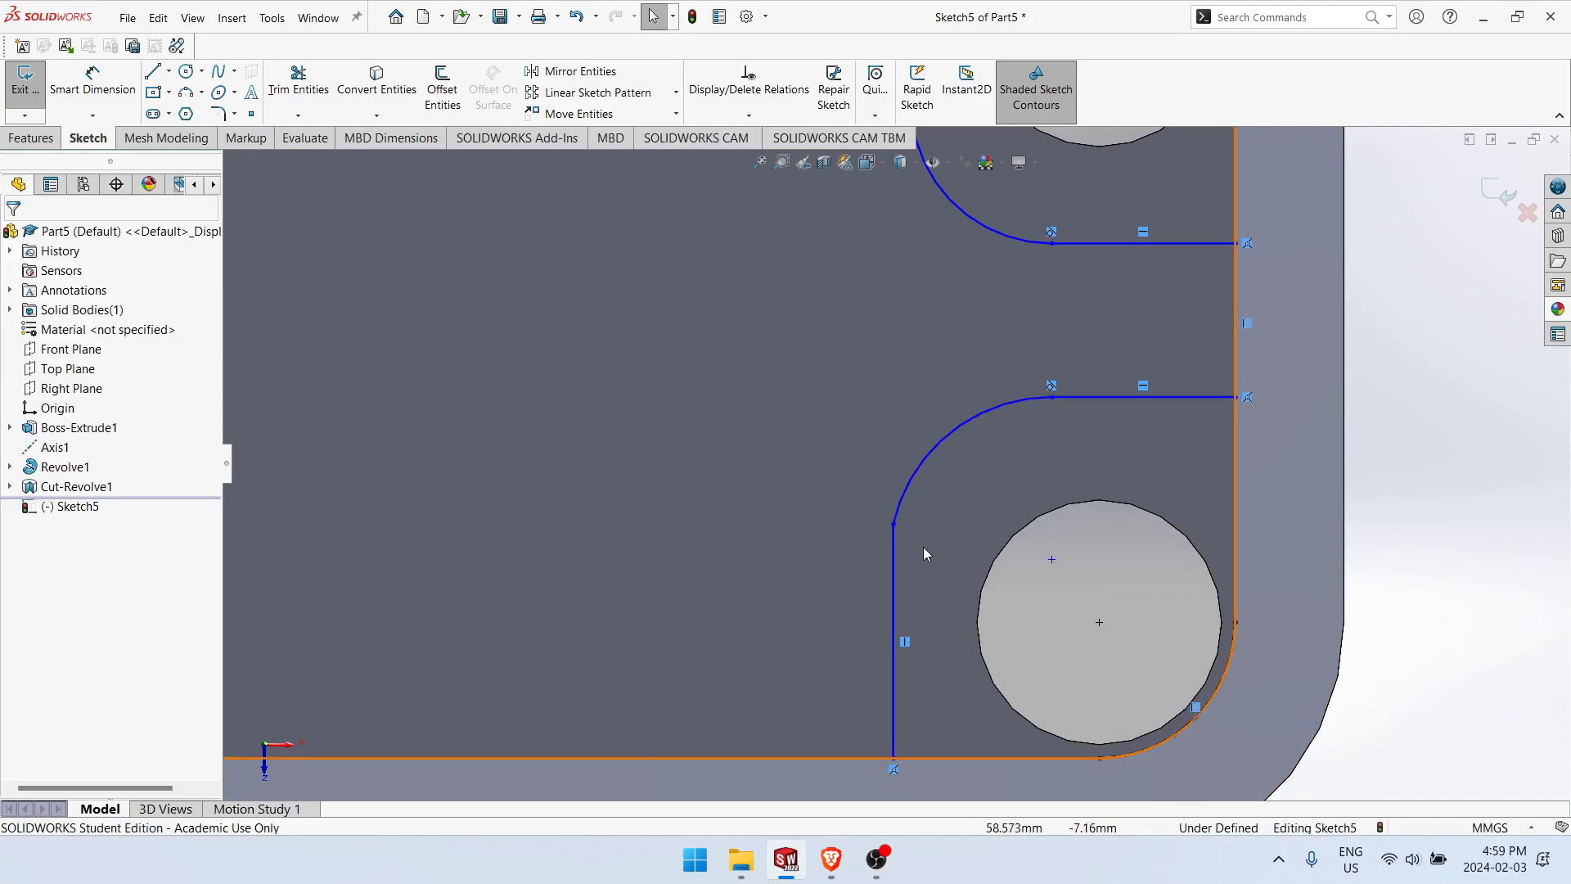
pyautogui.click(892, 556)
pyautogui.click(900, 505)
pyautogui.click(894, 555)
pyautogui.moveTo(892, 524); pyautogui.dragTo(908, 452)
pyautogui.click(972, 462)
pyautogui.click(935, 429)
pyautogui.keyDown('ctrl'); pyautogui.click(910, 476); pyautogui.keyUp('ctrl')
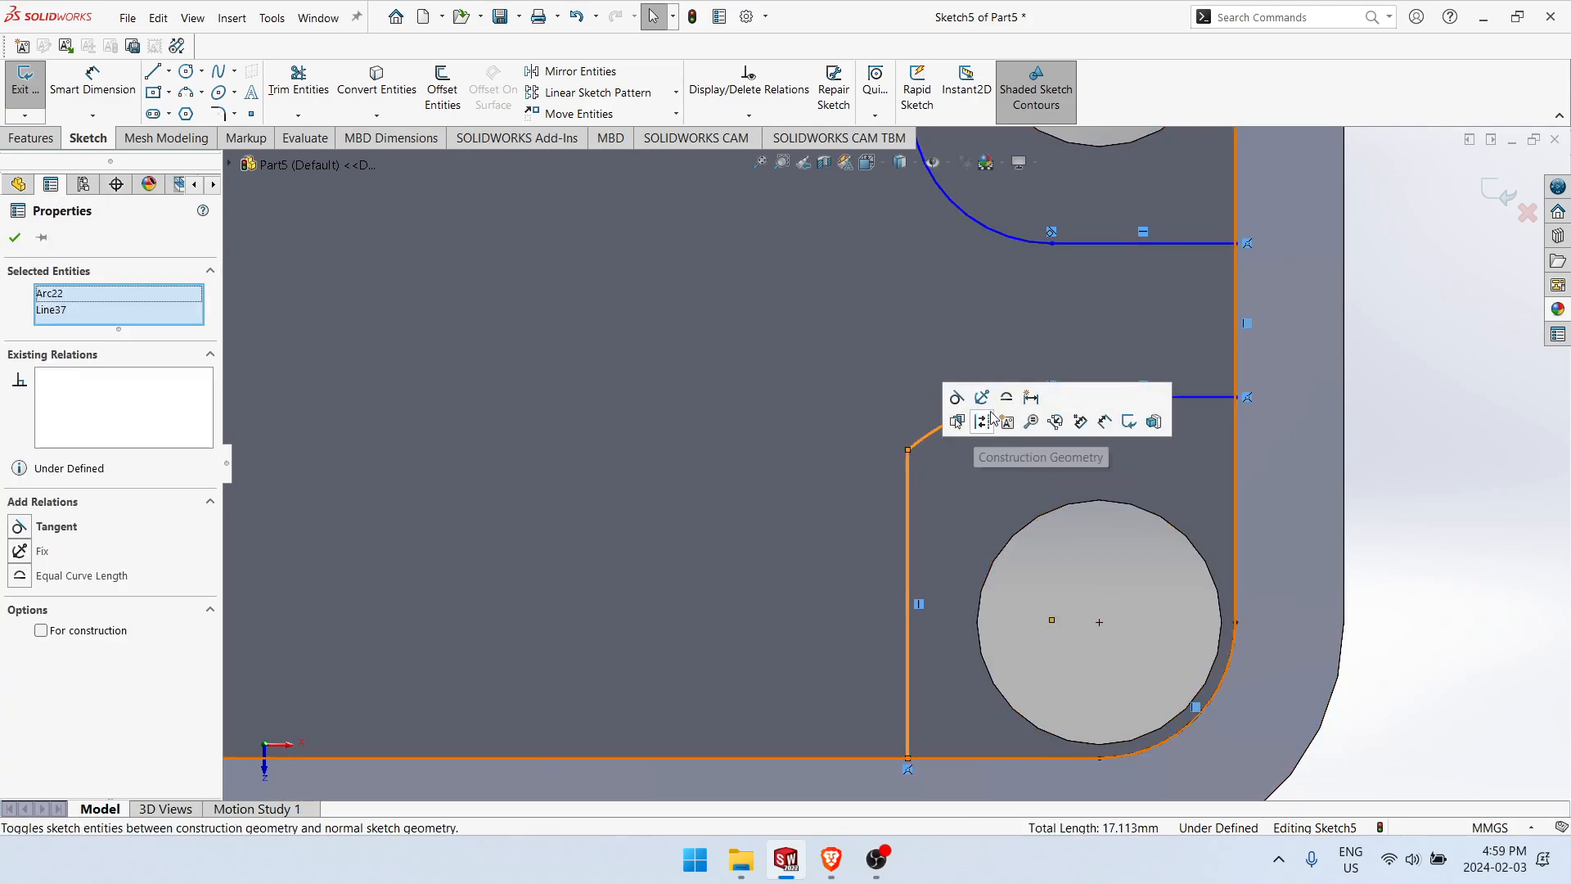
pyautogui.click(949, 395)
# Step: Make the upper hole wall's arc tangent to its vertical line
pyautogui.scroll(4, 929, 372)
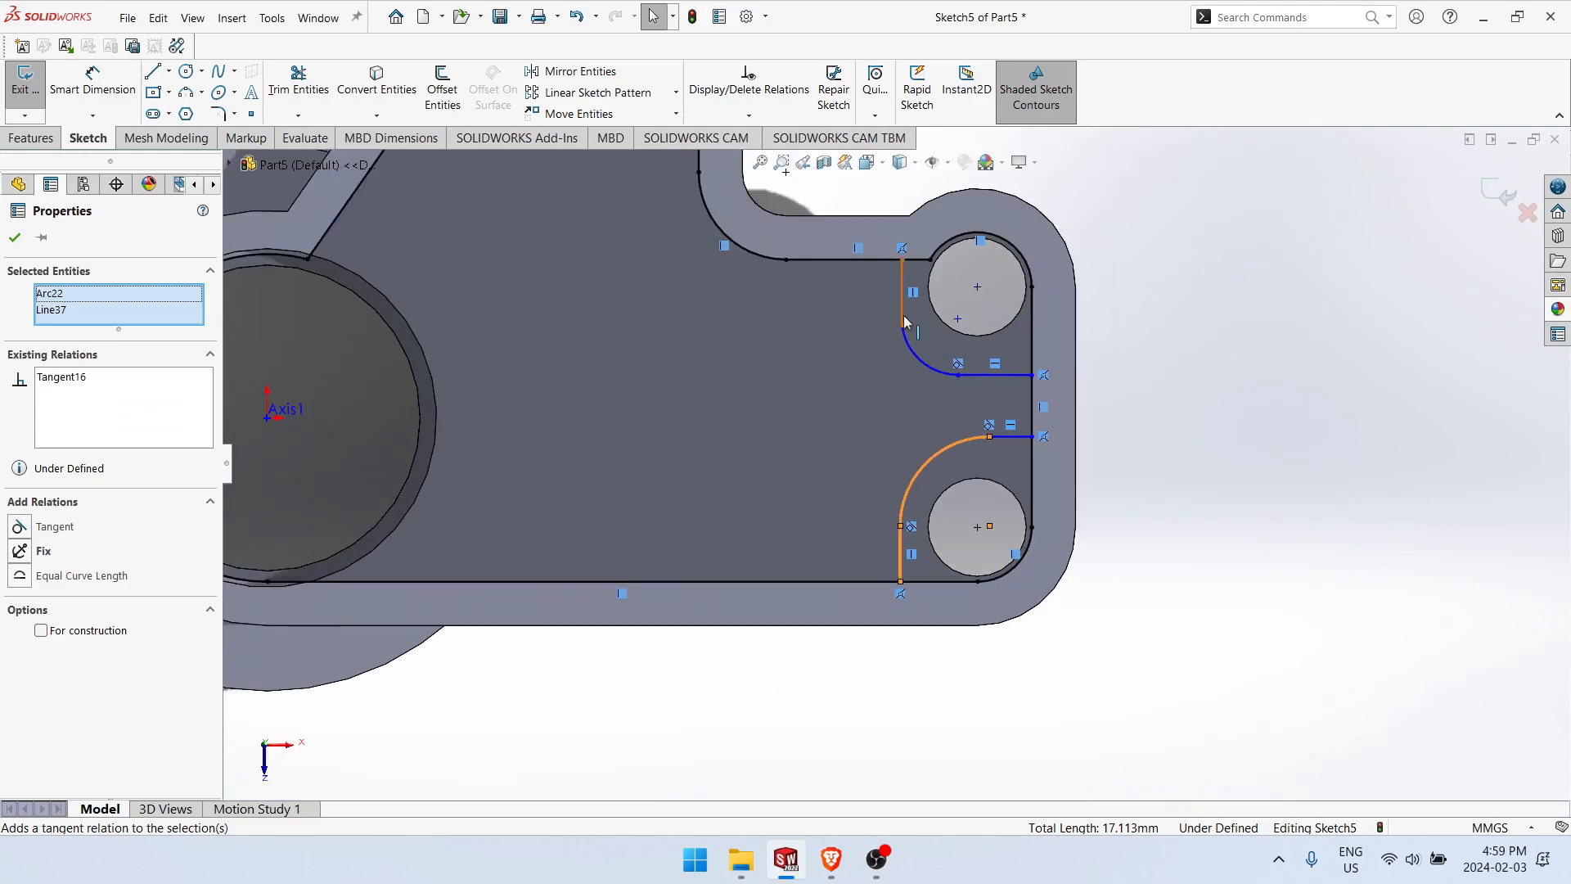
pyautogui.click(902, 315)
pyautogui.keyDown('ctrl'); pyautogui.click(912, 350); pyautogui.keyUp('ctrl')
pyautogui.click(961, 271)
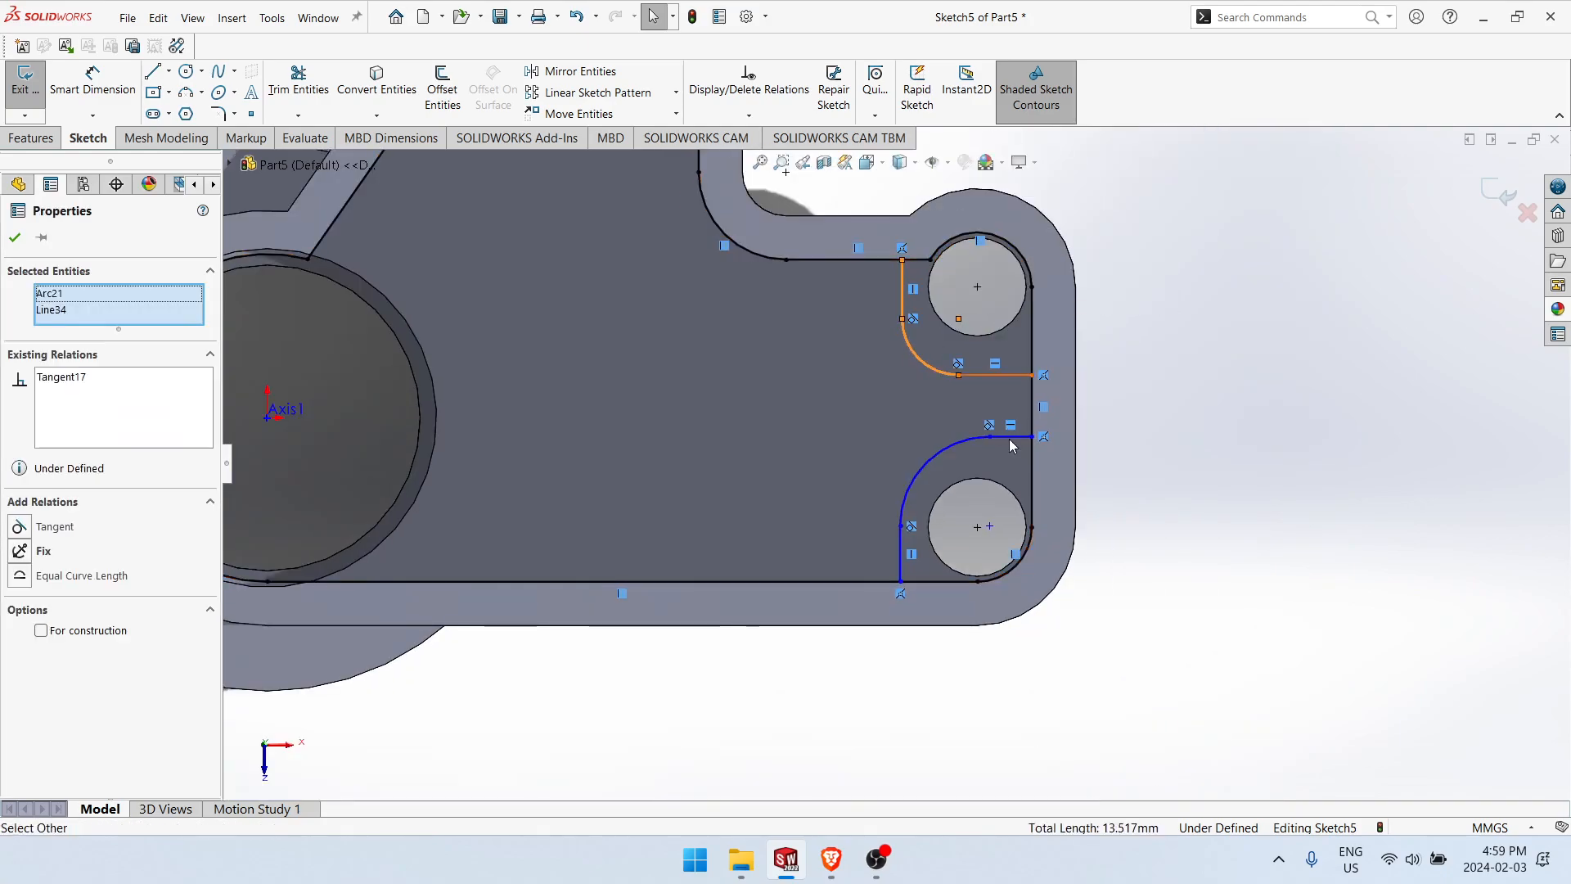
# Step: Dimension the arc of the wall around the lower small hole to a 9 mm radius
pyautogui.scroll(-3, 1088, 462)
pyautogui.click(1129, 689)
pyautogui.moveTo(1092, 669); pyautogui.dragTo(1092, 609, button='right')
pyautogui.click(900, 436)
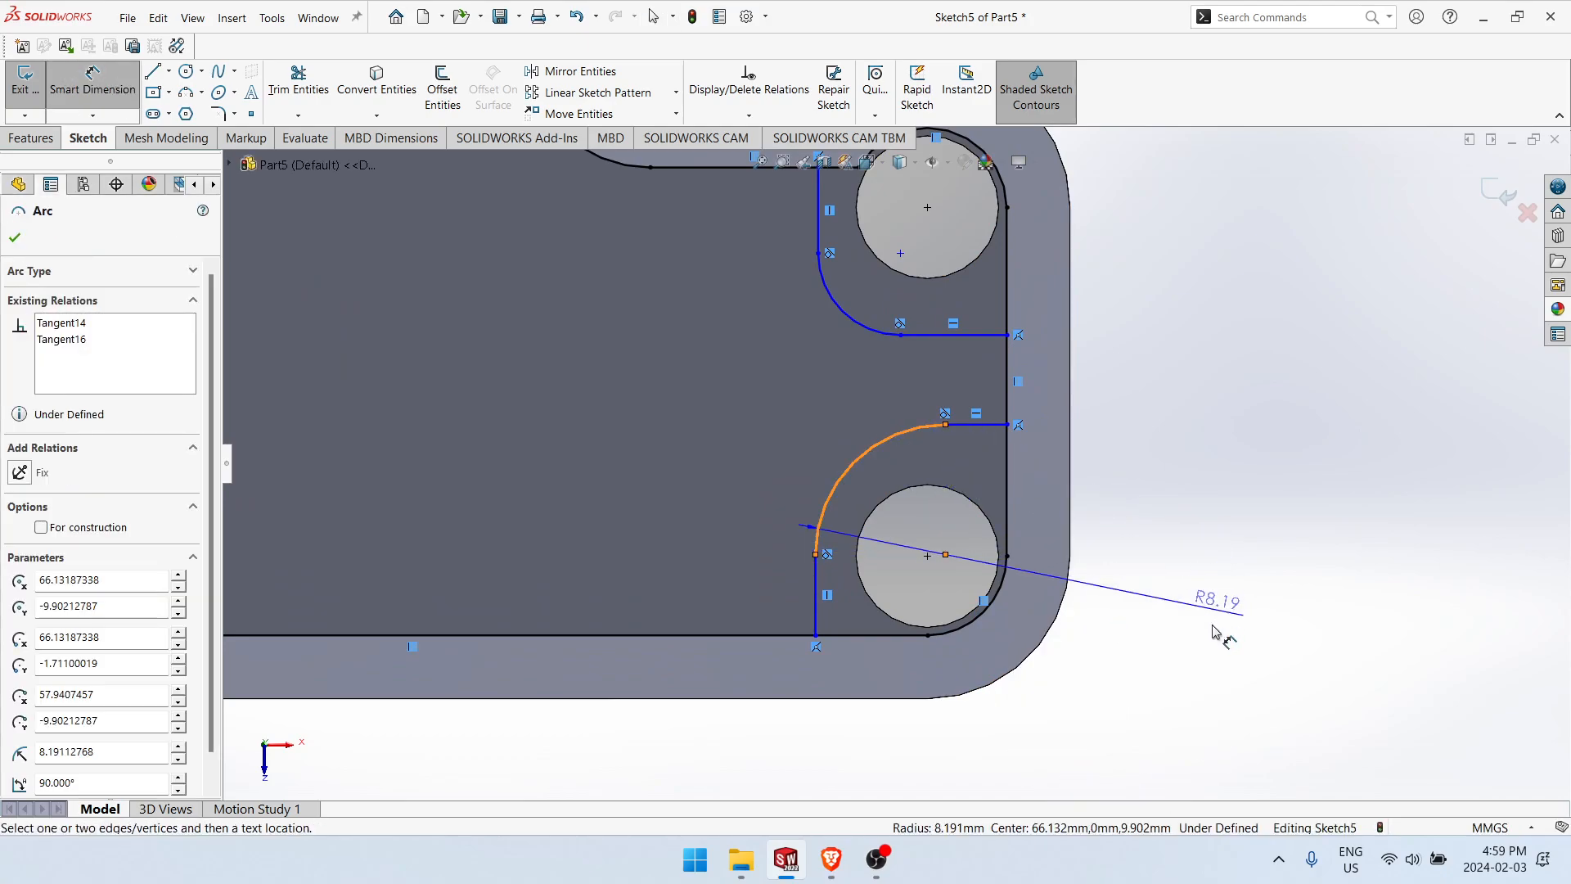
pyautogui.click(1206, 654)
pyautogui.write('9')
pyautogui.press('Return')
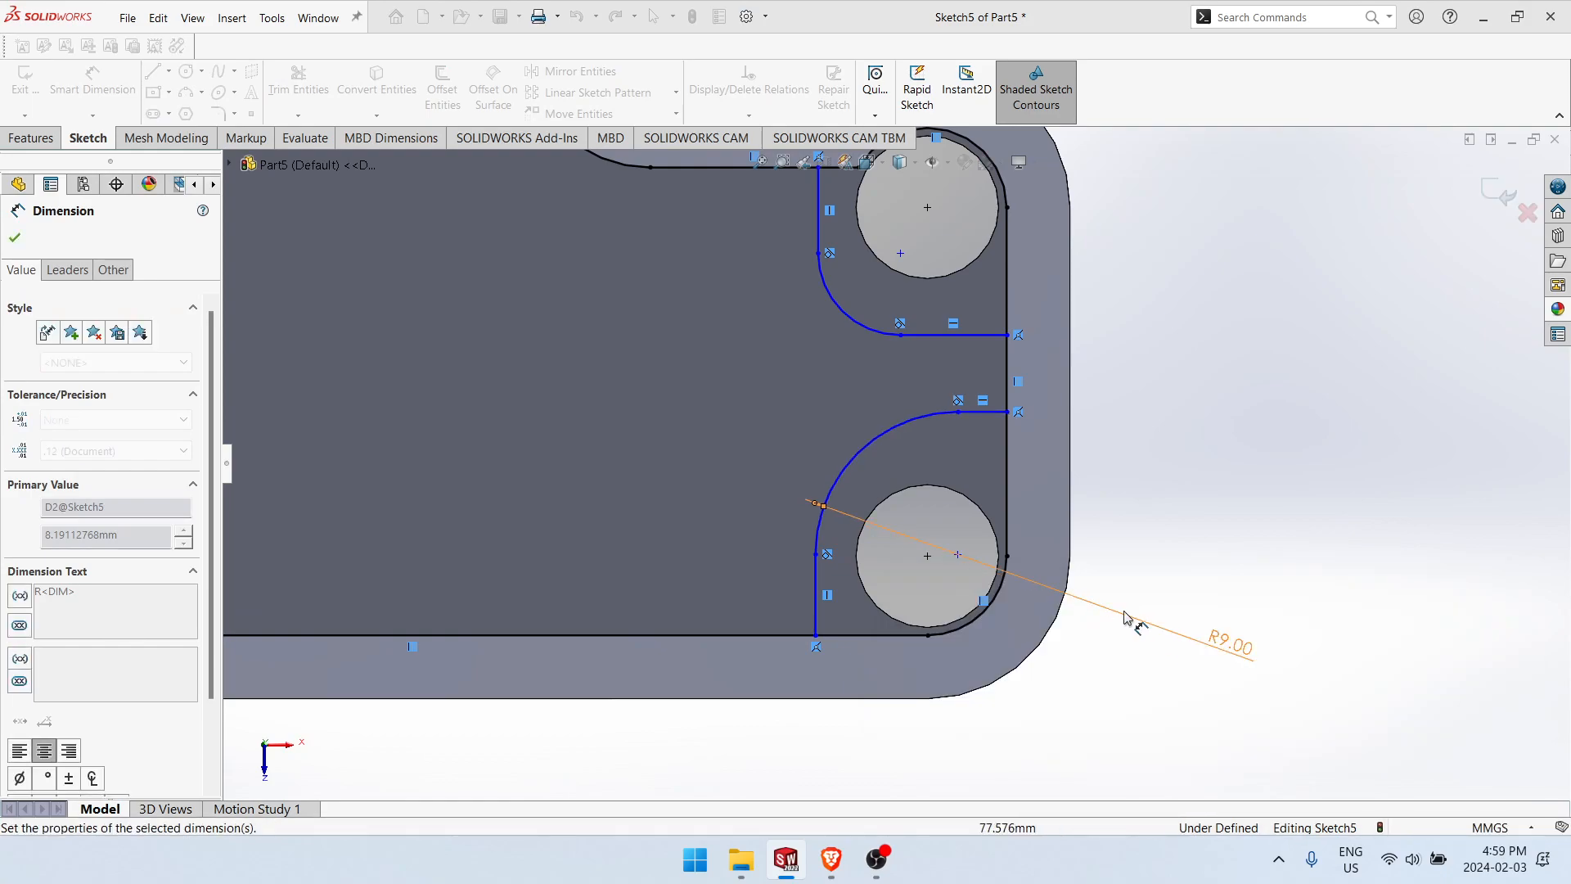
pyautogui.press('Escape')
# Step: Make the upper and lower wall arcs equal in radius
pyautogui.click(894, 431)
pyautogui.click(893, 428)
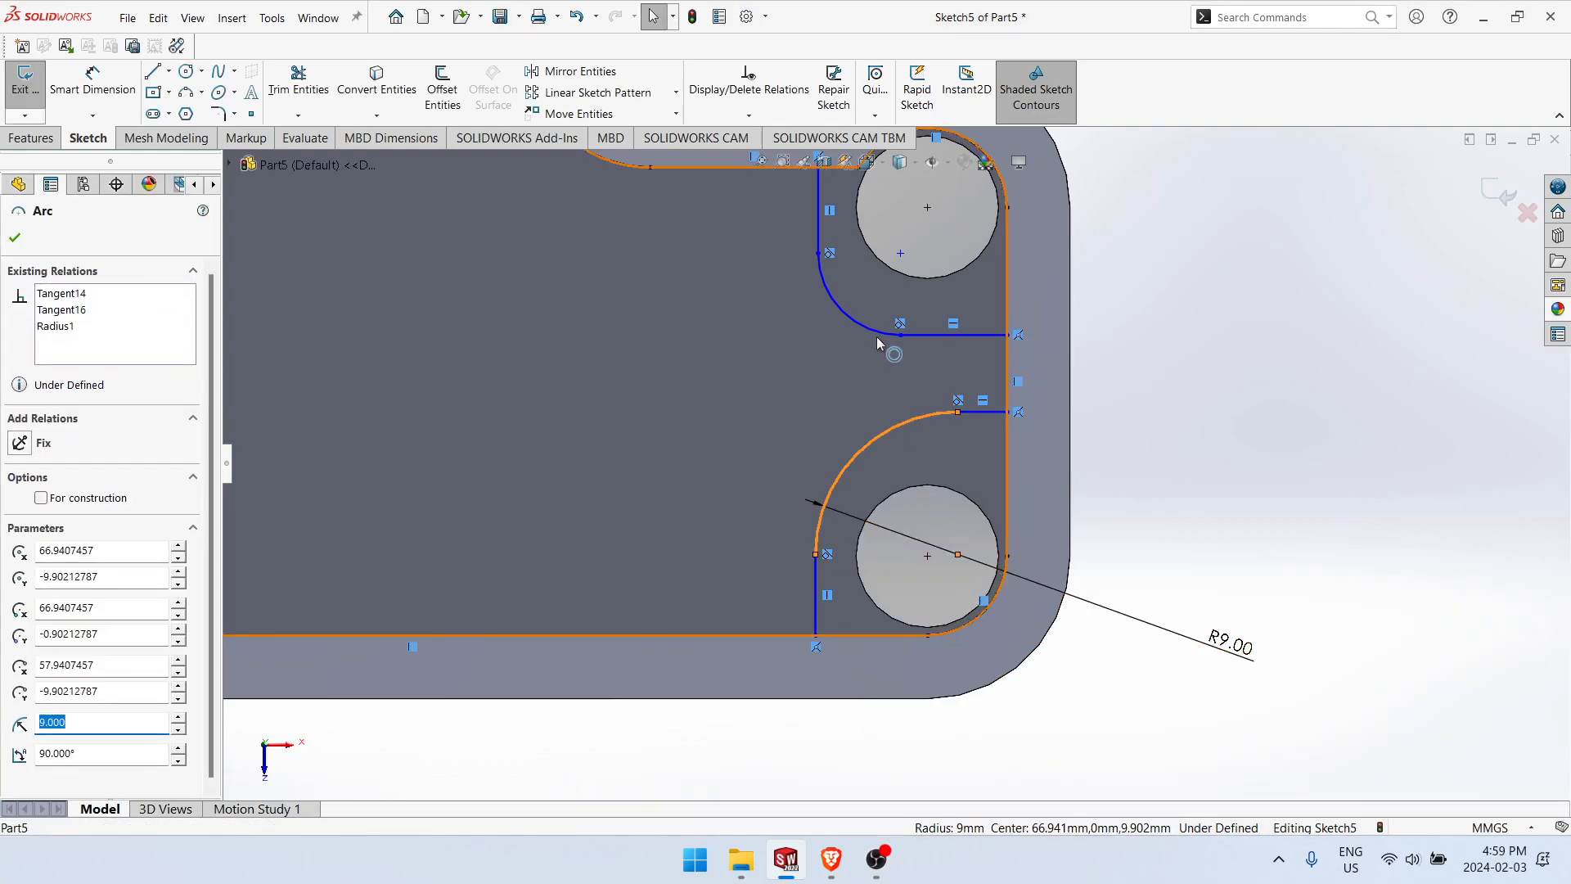
pyautogui.keyDown('ctrl'); pyautogui.click(876, 333); pyautogui.keyUp('ctrl')
pyautogui.click(998, 262)
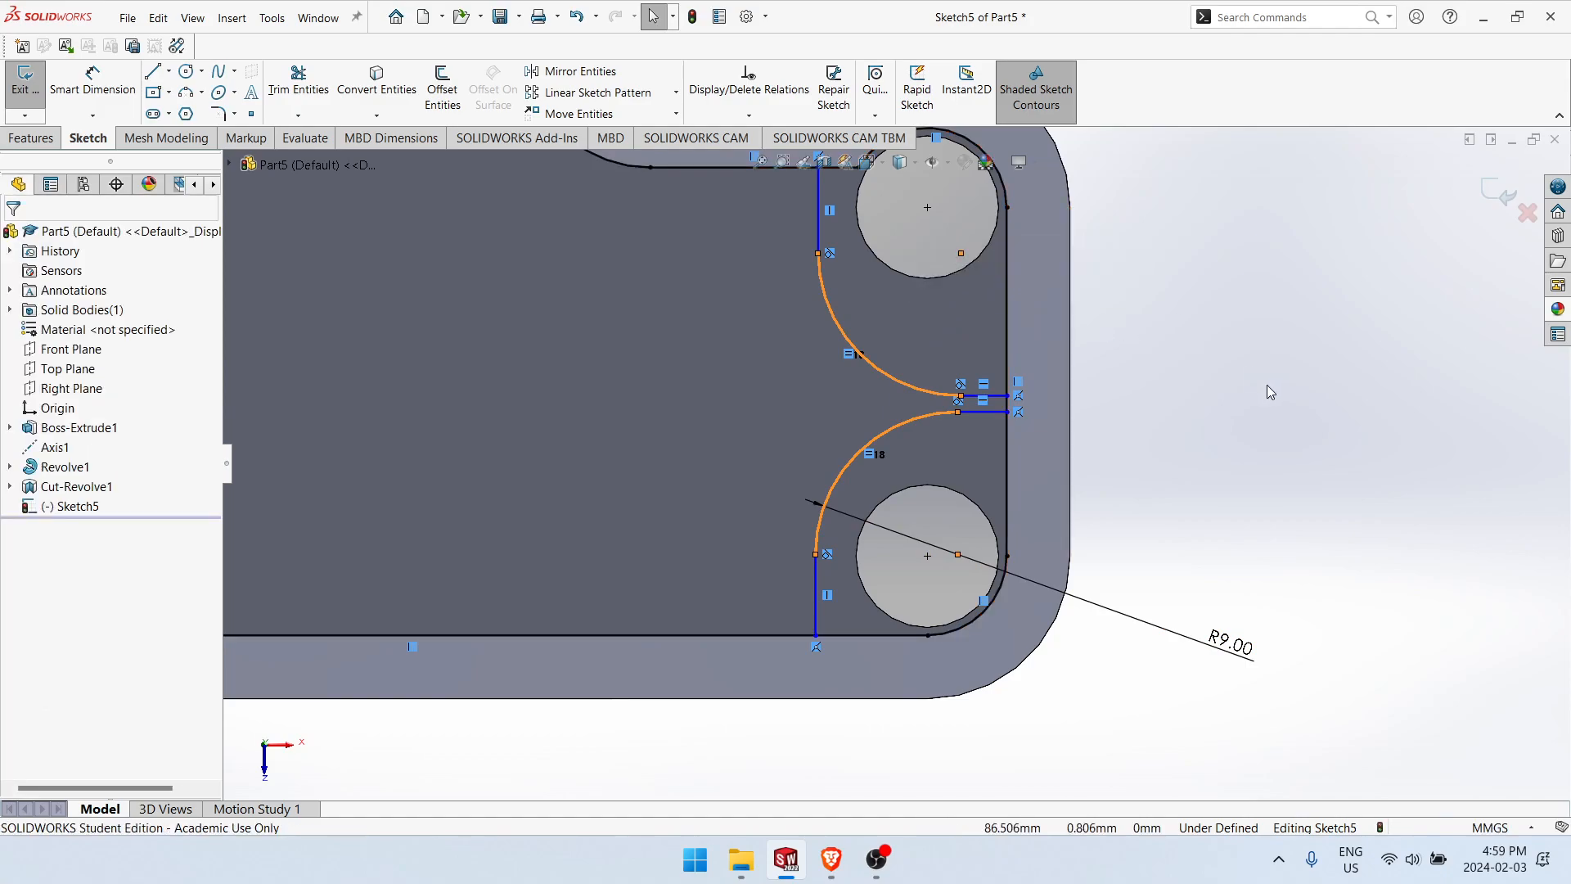
# Step: Make the centre of each wall arc coincident with the centre of its small hole
pyautogui.click(961, 253)
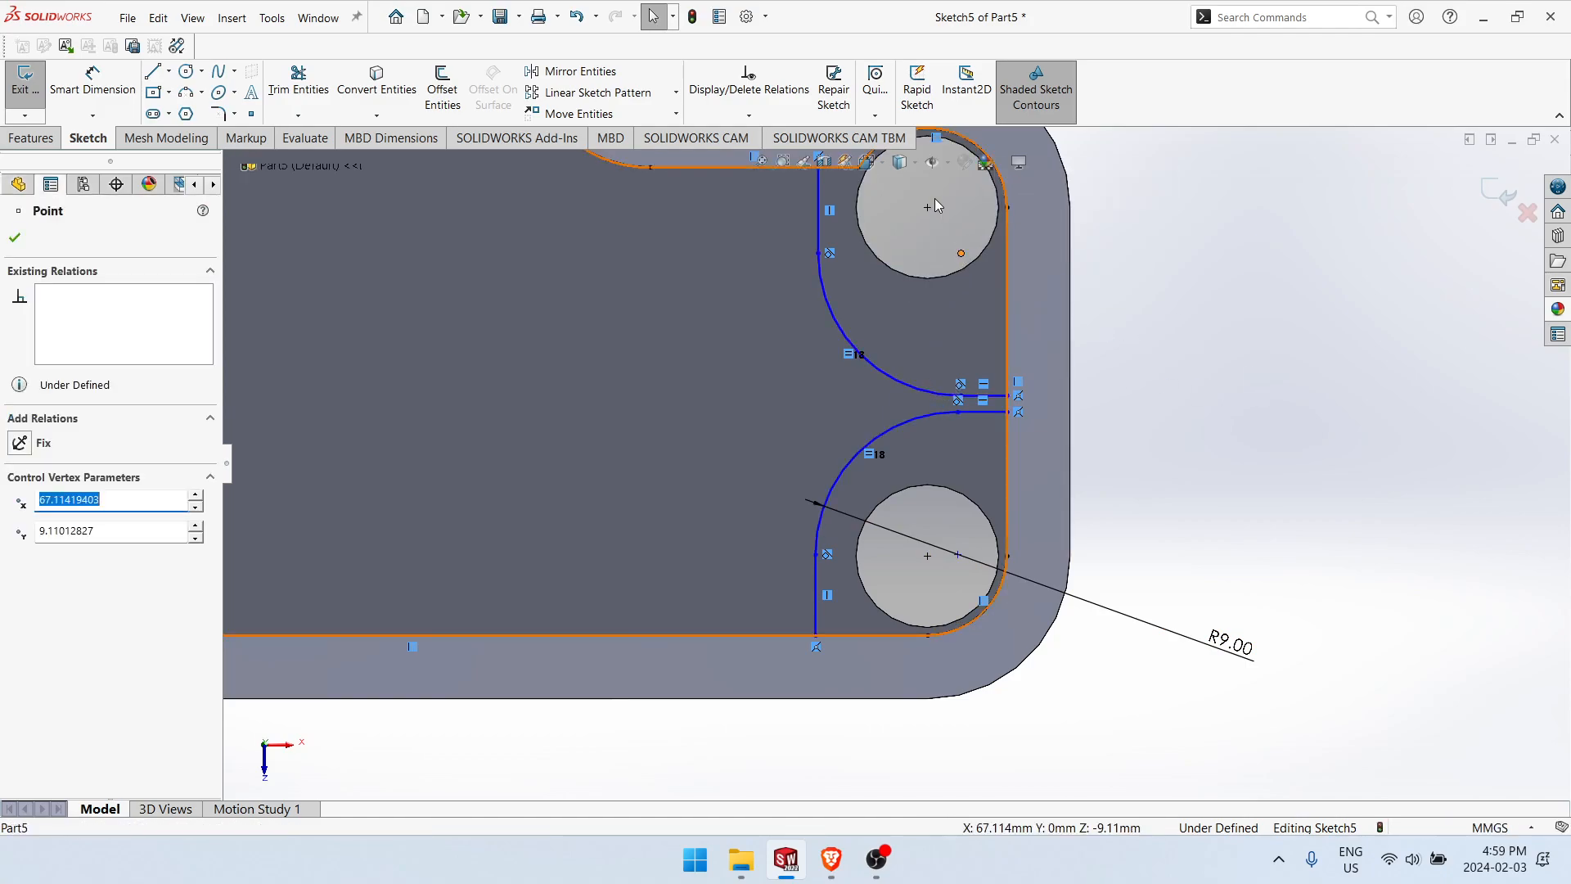
pyautogui.keyDown('ctrl'); pyautogui.click(927, 206); pyautogui.keyUp('ctrl')
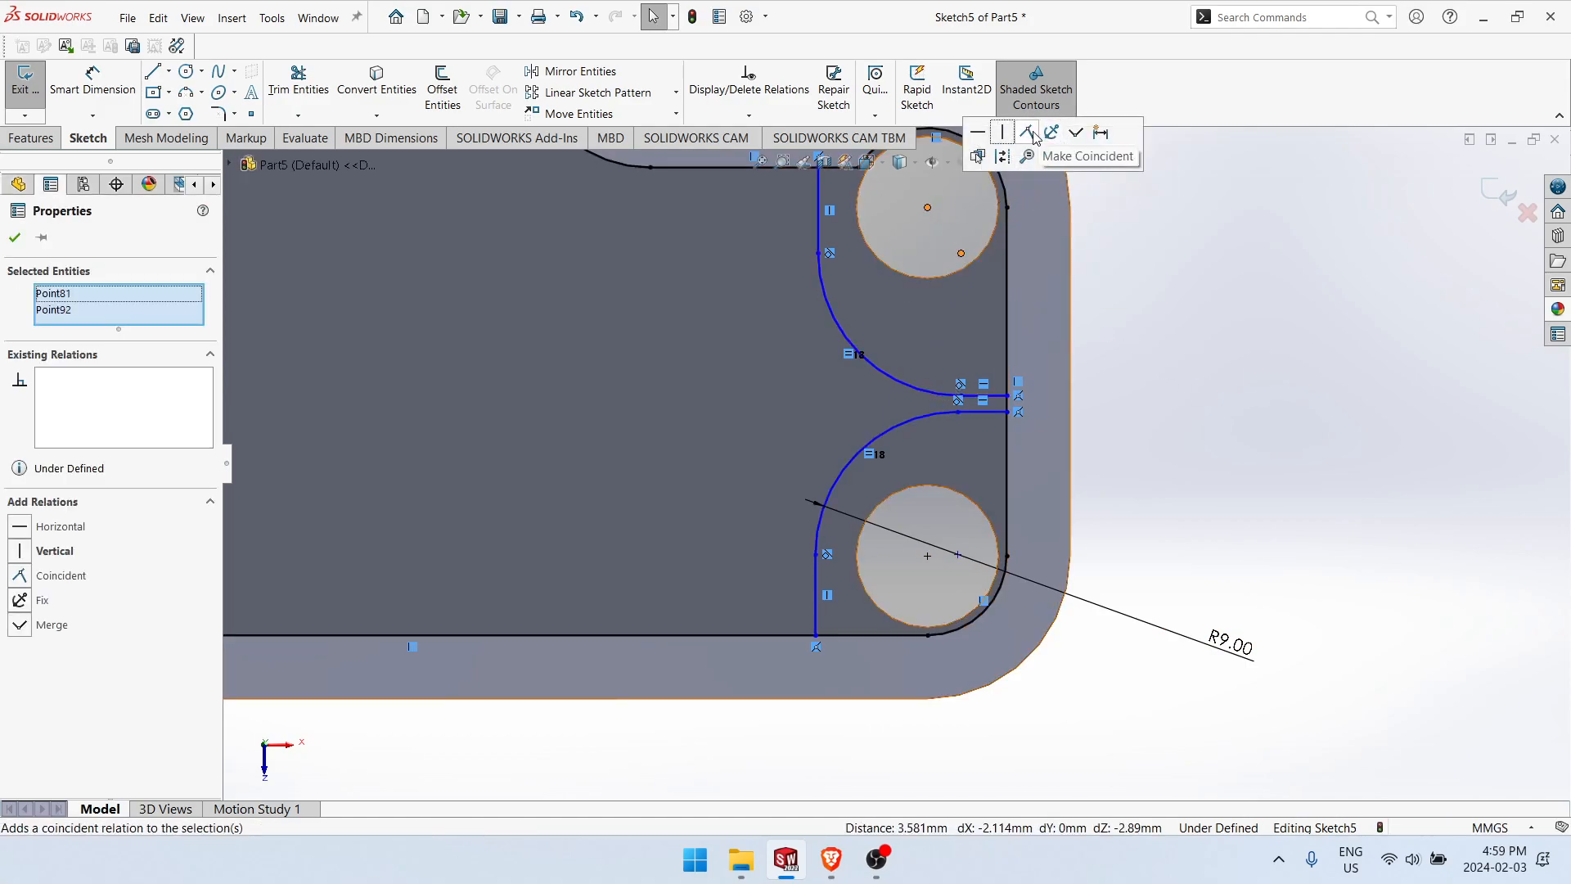
pyautogui.click(1028, 133)
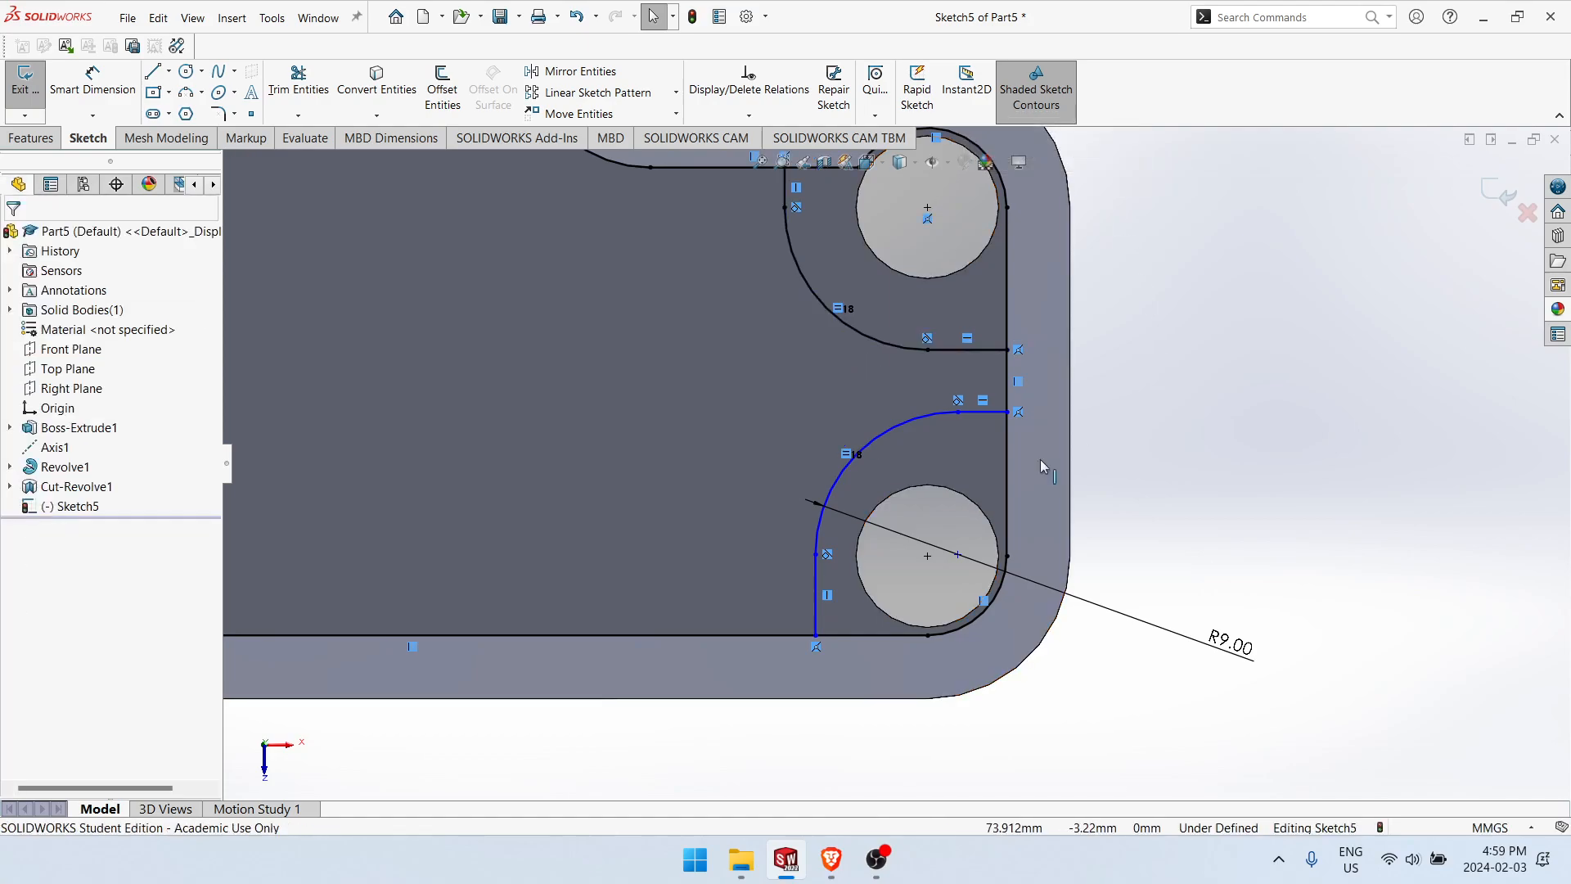
pyautogui.click(958, 554)
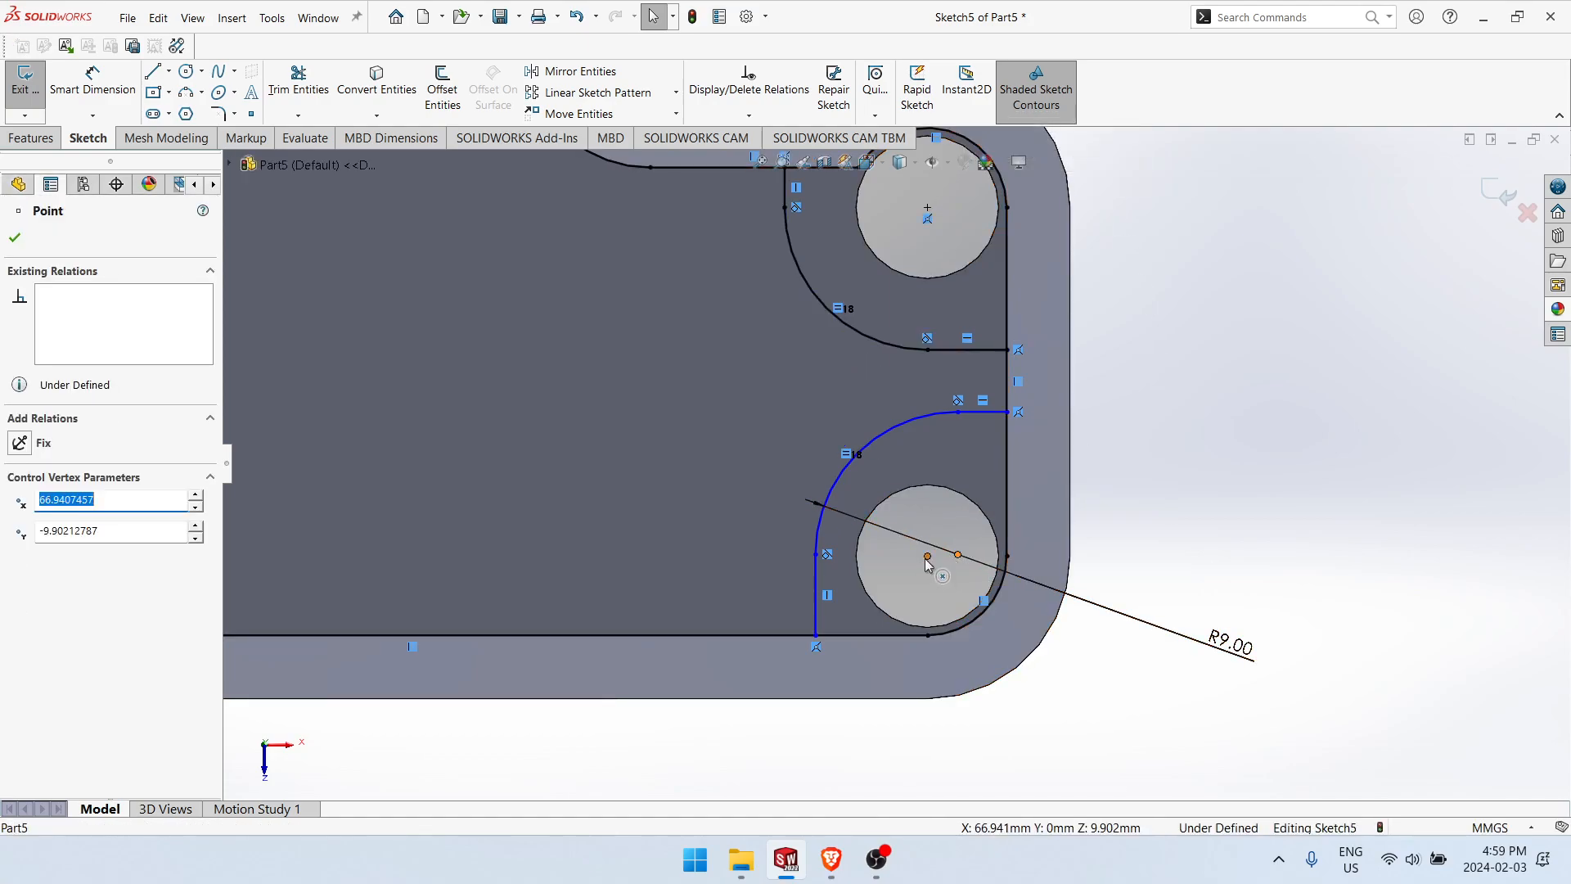
pyautogui.keyDown('ctrl'); pyautogui.click(927, 555); pyautogui.keyUp('ctrl')
pyautogui.click(1033, 494)
pyautogui.scroll(4, 777, 360)
pyautogui.scroll(2, 858, 401)
pyautogui.moveTo(1028, 385)
pyautogui.keyDown('ctrl'); pyautogui.mouseDown(button='middle')
pyautogui.moveTo(1185, 452)
pyautogui.moveTo(1177, 399)
pyautogui.mouseUp(button='middle'); pyautogui.keyUp('ctrl')
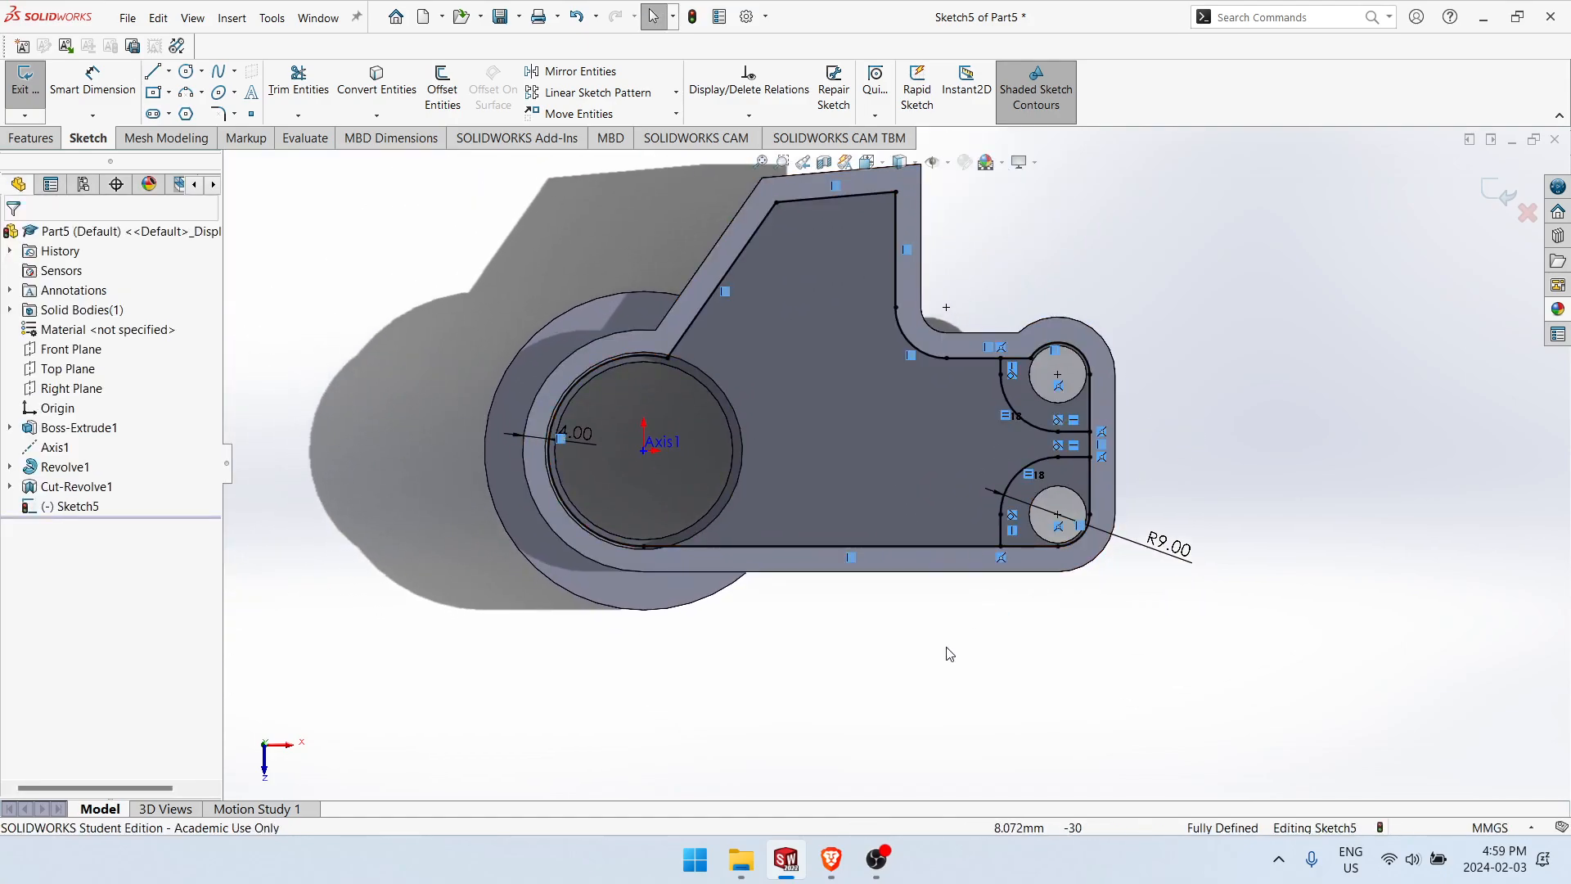
# Step: Sketch a 3 point arc of about 17.8 mm radius beside the hub bore and make it coradial with the plate's rounded outer edge
pyautogui.scroll(-2, 659, 348)
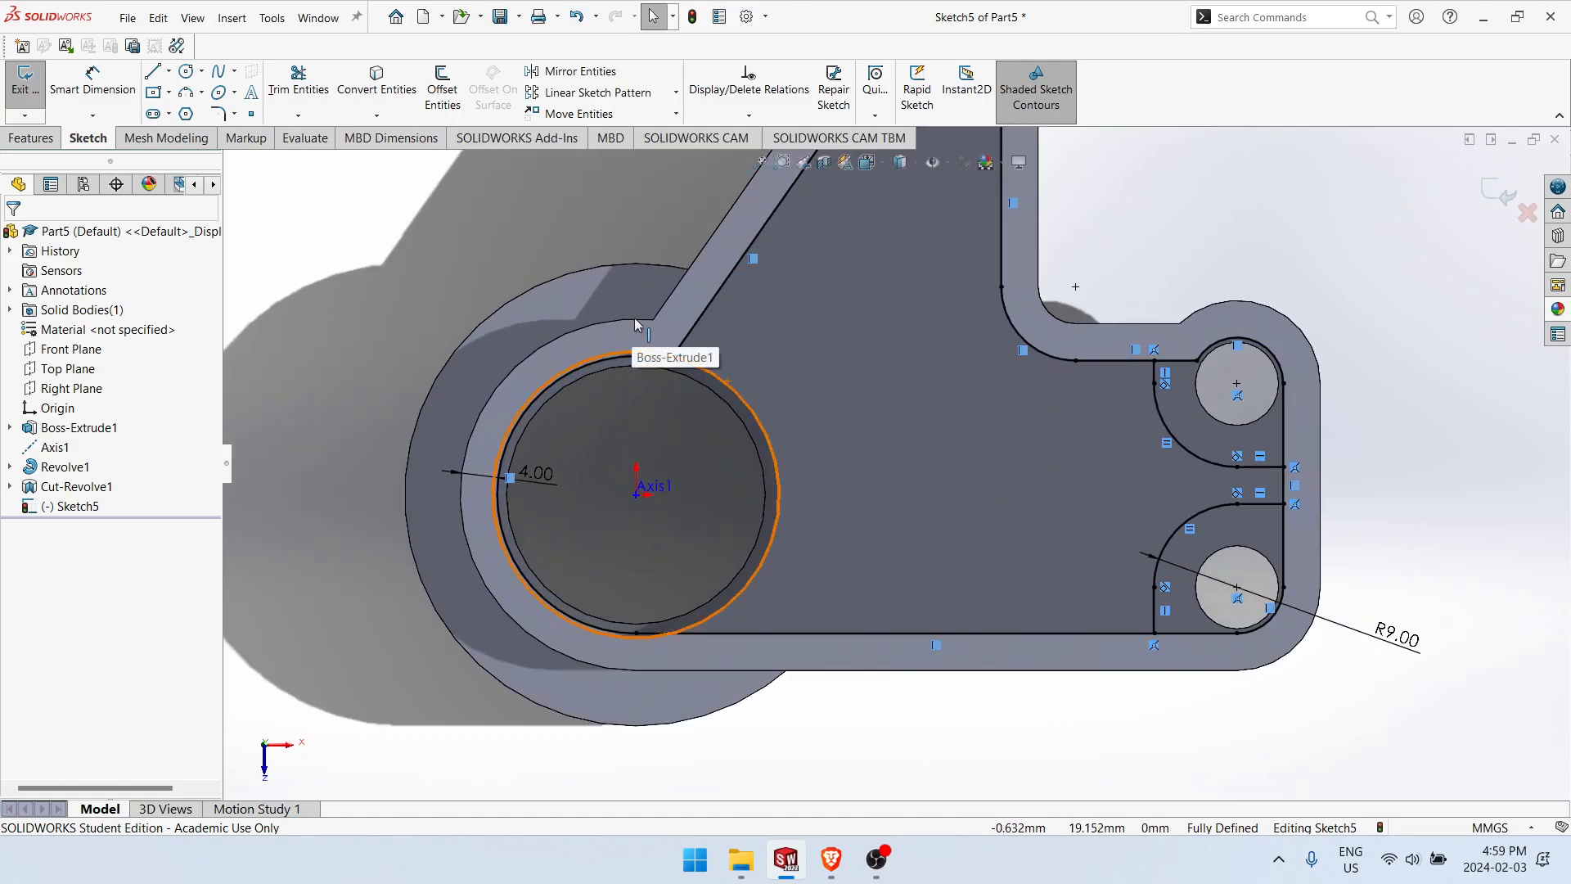
pyautogui.click(190, 93)
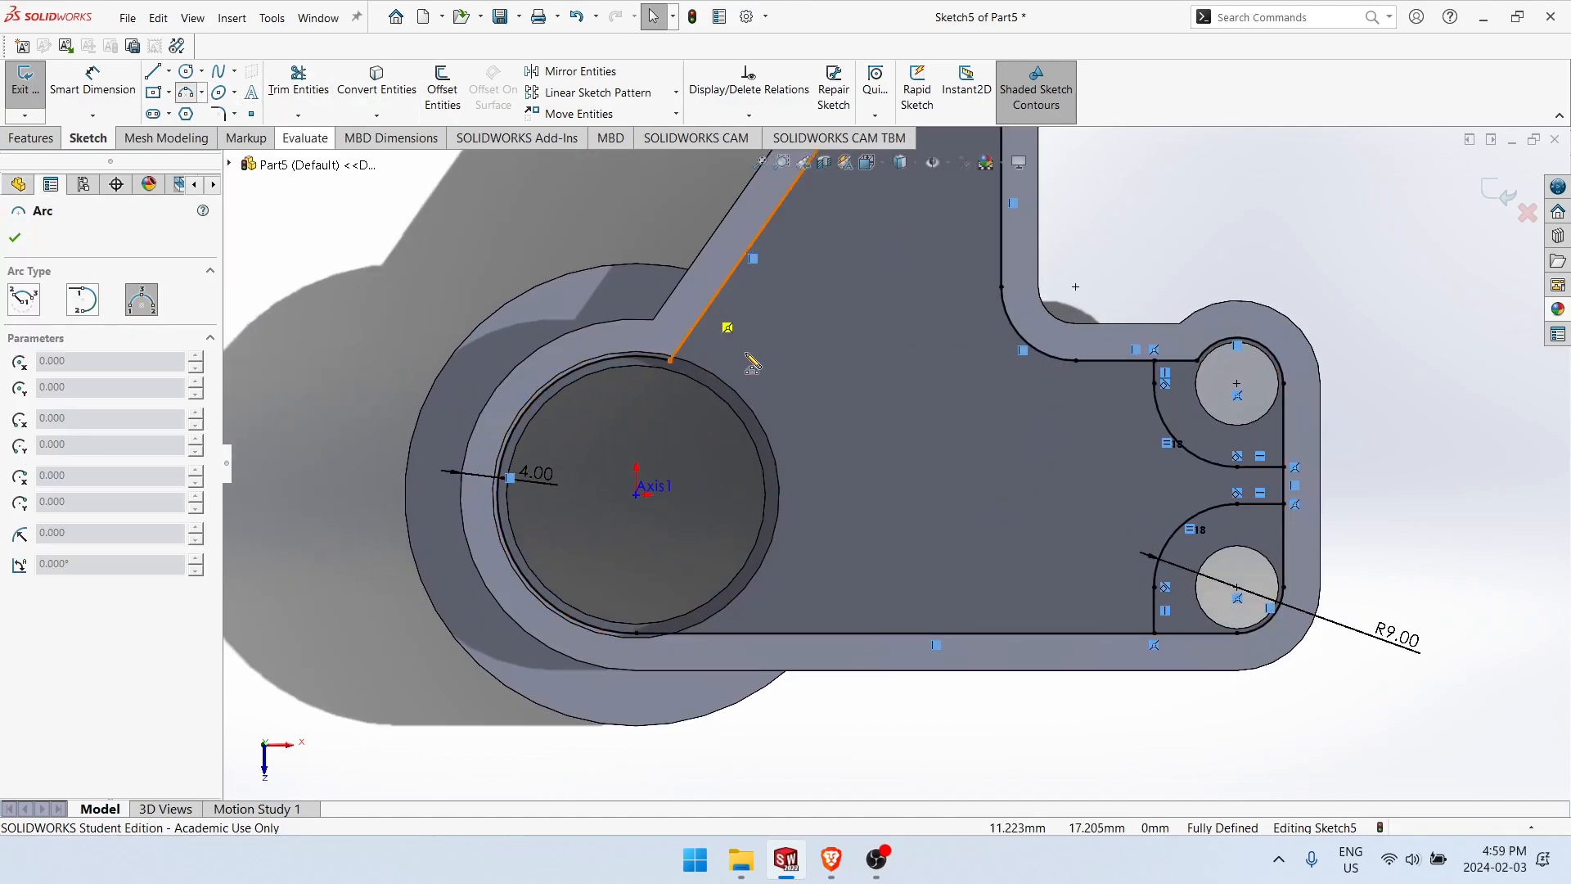
pyautogui.click(760, 355)
pyautogui.click(777, 586)
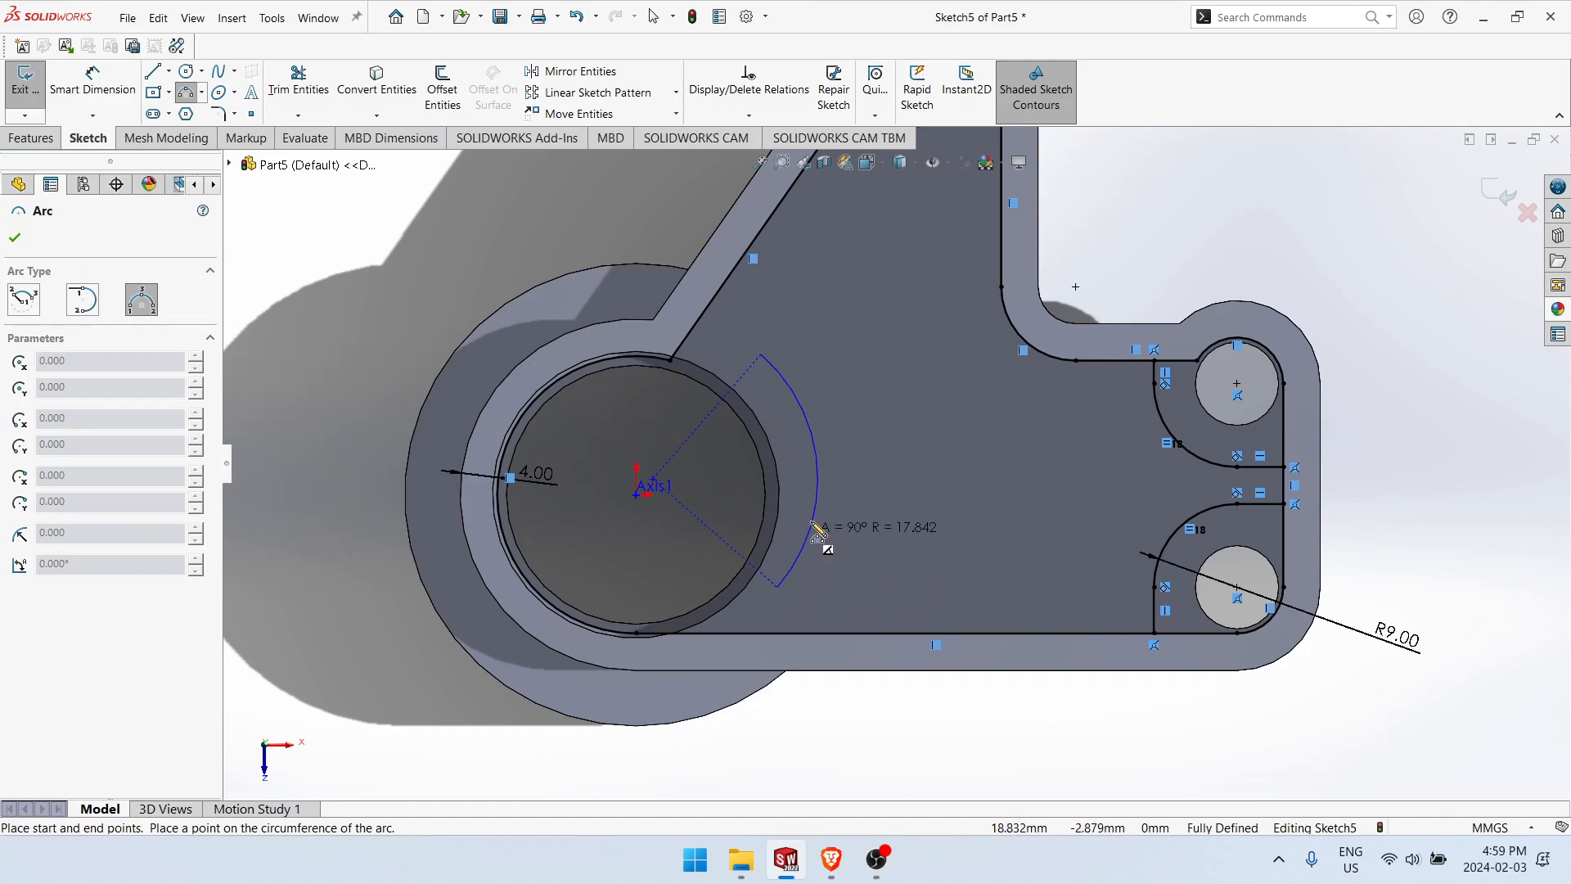
pyautogui.click(818, 474)
pyautogui.press('Escape')
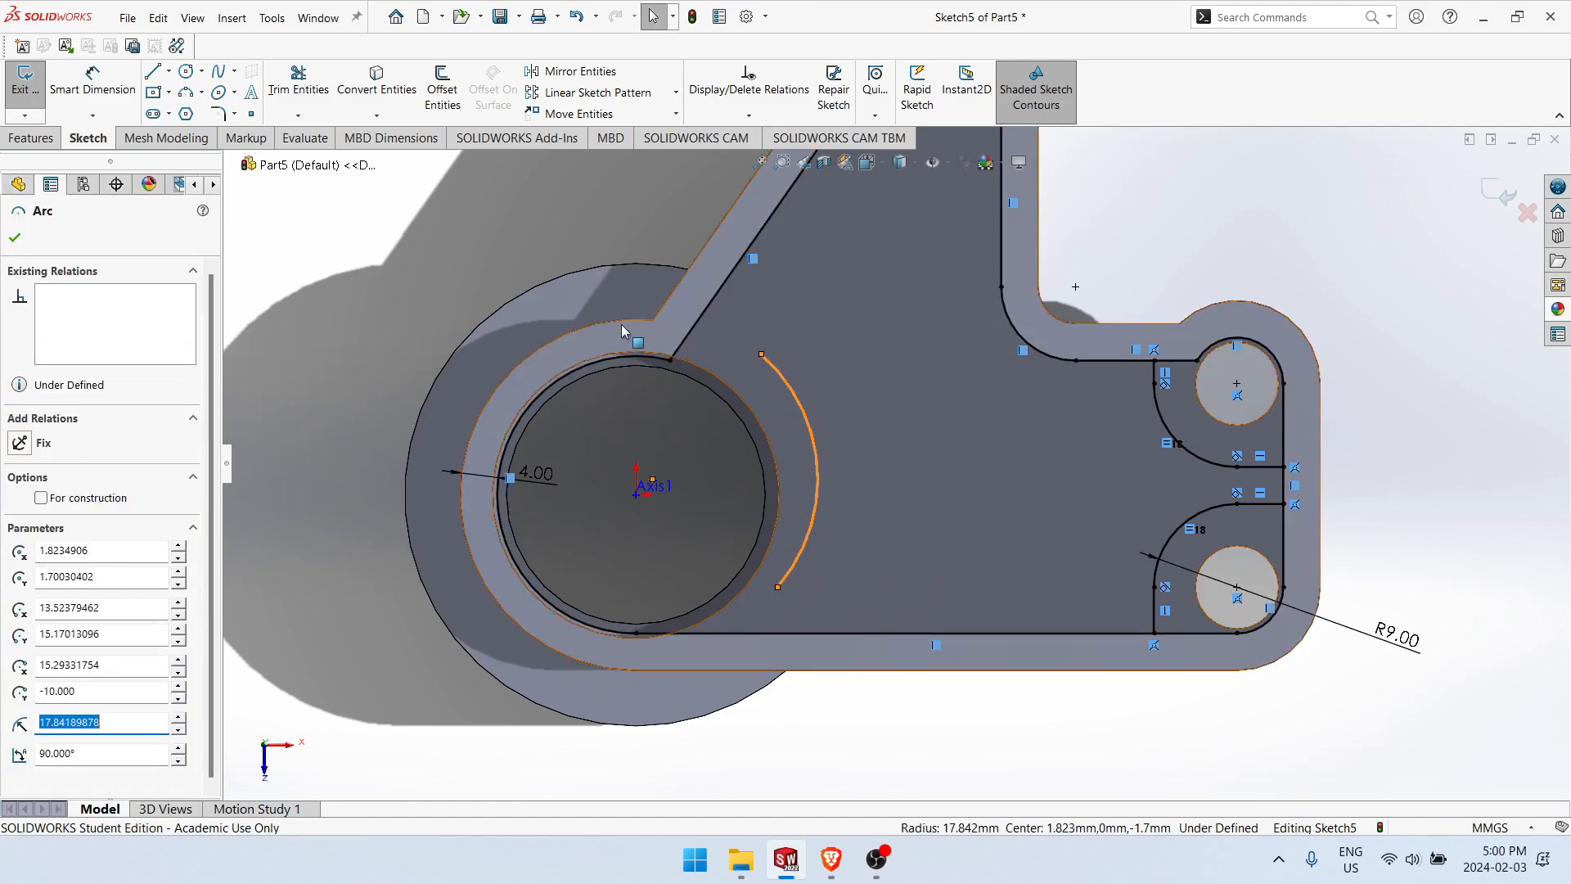
pyautogui.keyDown('ctrl'); pyautogui.click(621, 324); pyautogui.keyUp('ctrl')
pyautogui.click(677, 248)
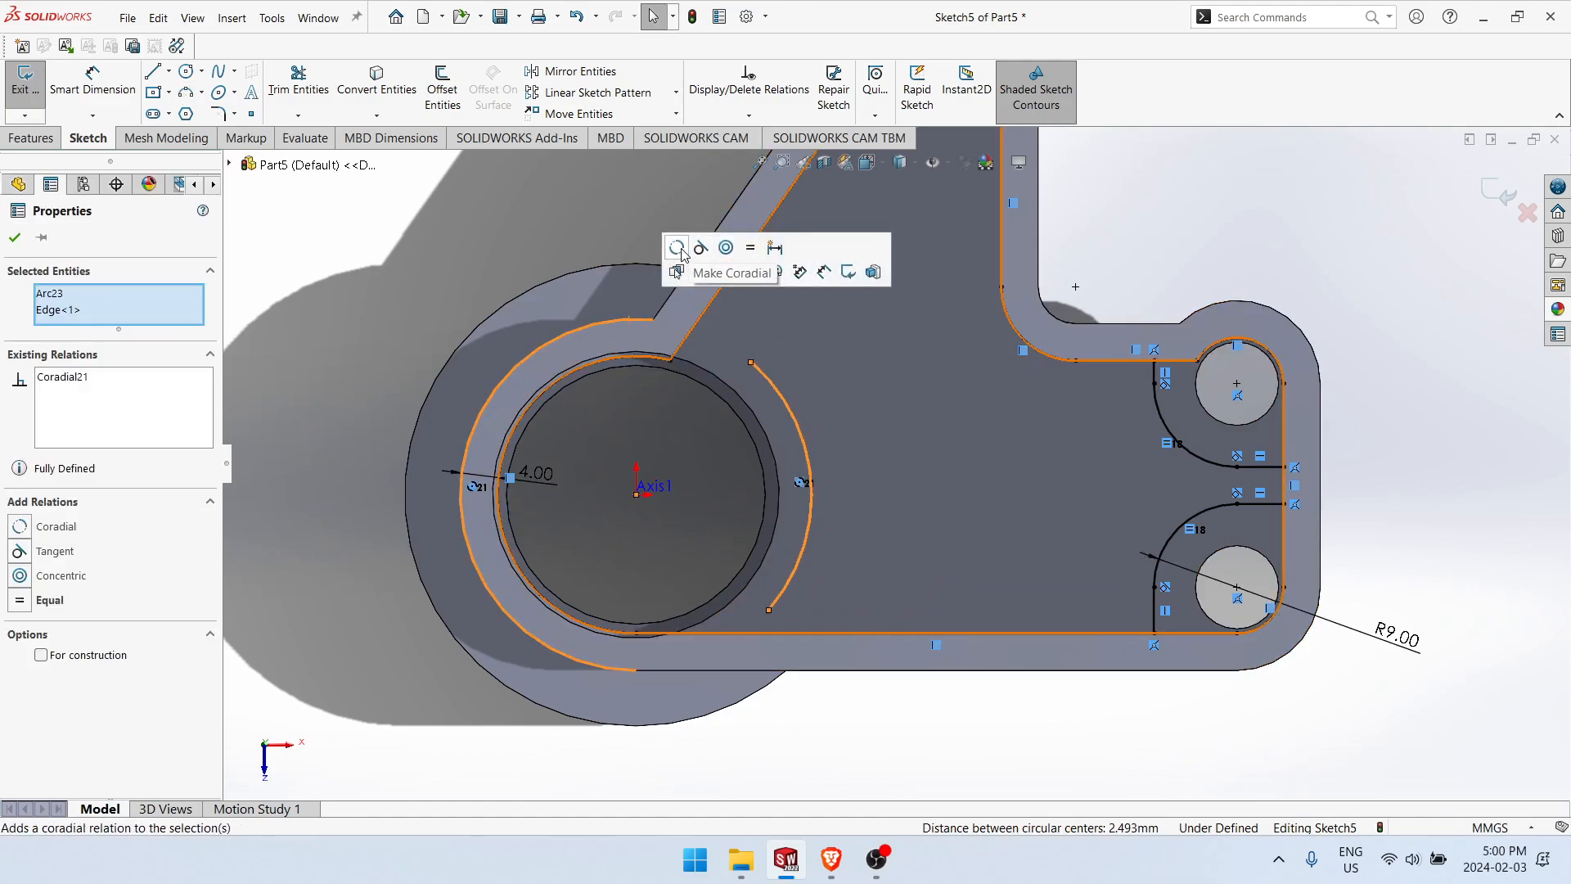
# Step: Attach the hub arc's upper end to the slanted offset line and its lower end to the bottom offset line
pyautogui.moveTo(751, 362); pyautogui.dragTo(694, 333)
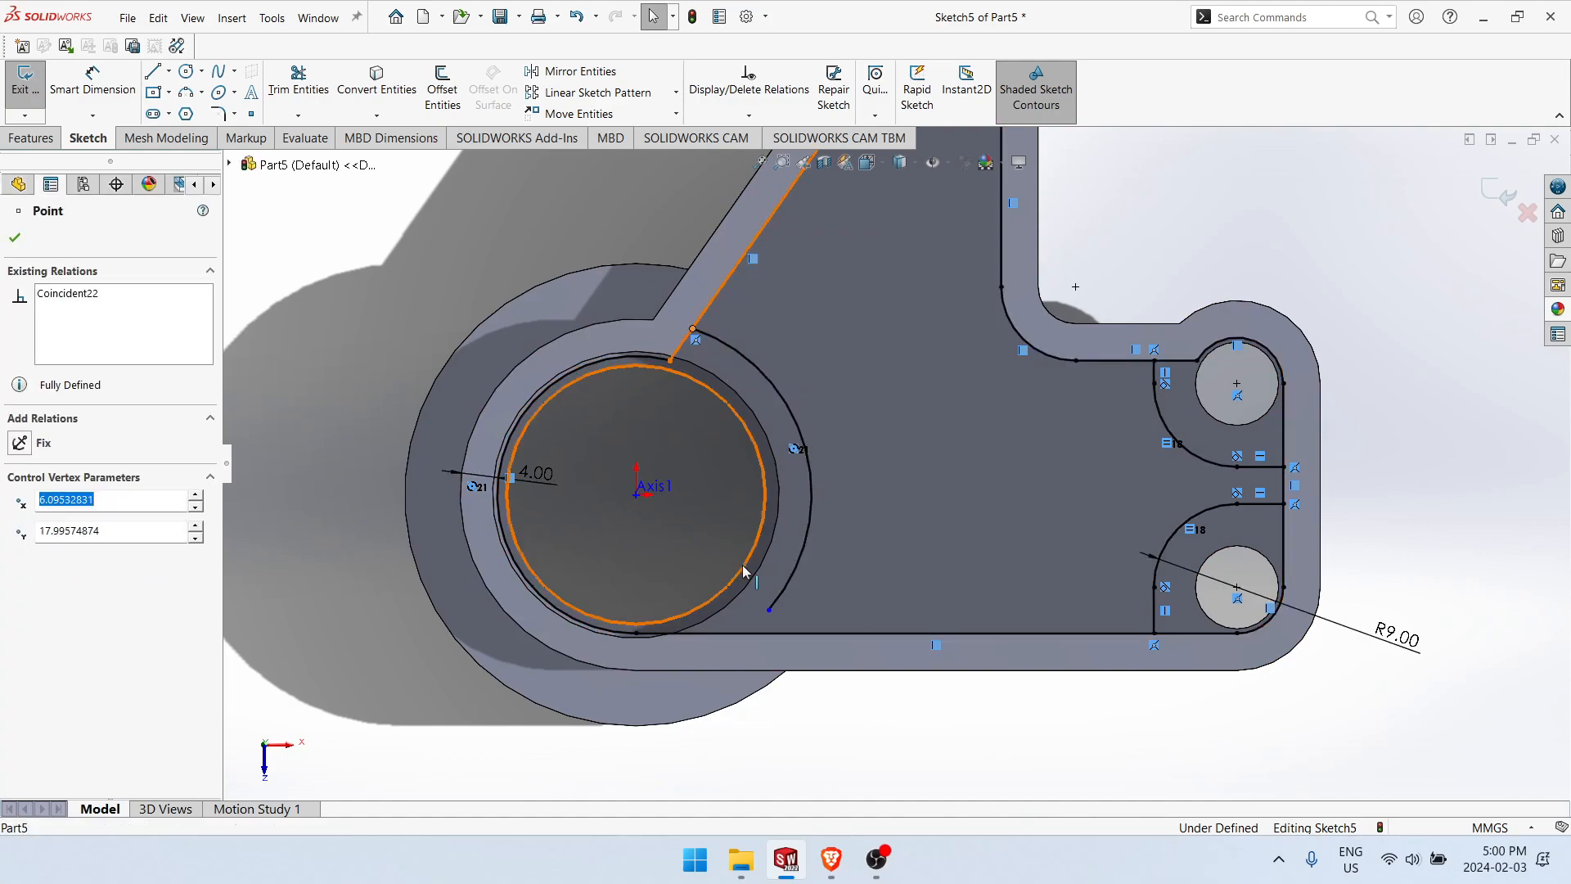
pyautogui.moveTo(769, 610); pyautogui.dragTo(746, 634)
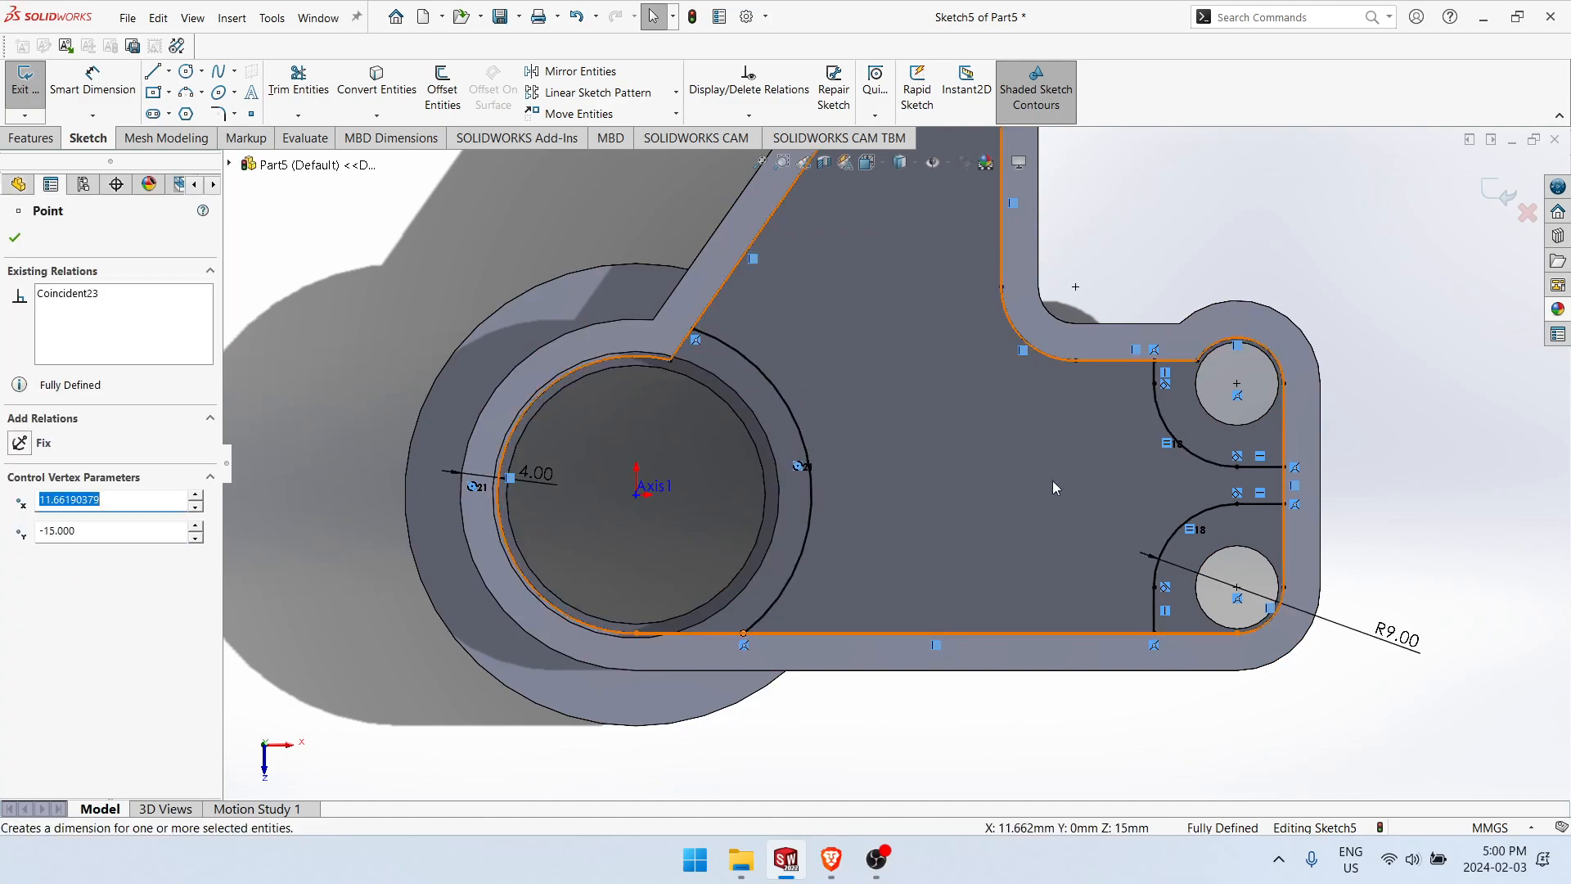
pyautogui.click(1381, 274)
# Step: Sketch three slanted lines about 16 mm long between the hub arc and the inner corner arc, the lowest aligned with the corner arc's centre
pyautogui.scroll(2, 1232, 546)
pyautogui.scroll(-1, 1012, 275)
pyautogui.moveTo(1160, 273); pyautogui.dragTo(1063, 286, button='right')
pyautogui.moveTo(809, 442); pyautogui.dragTo(922, 388)
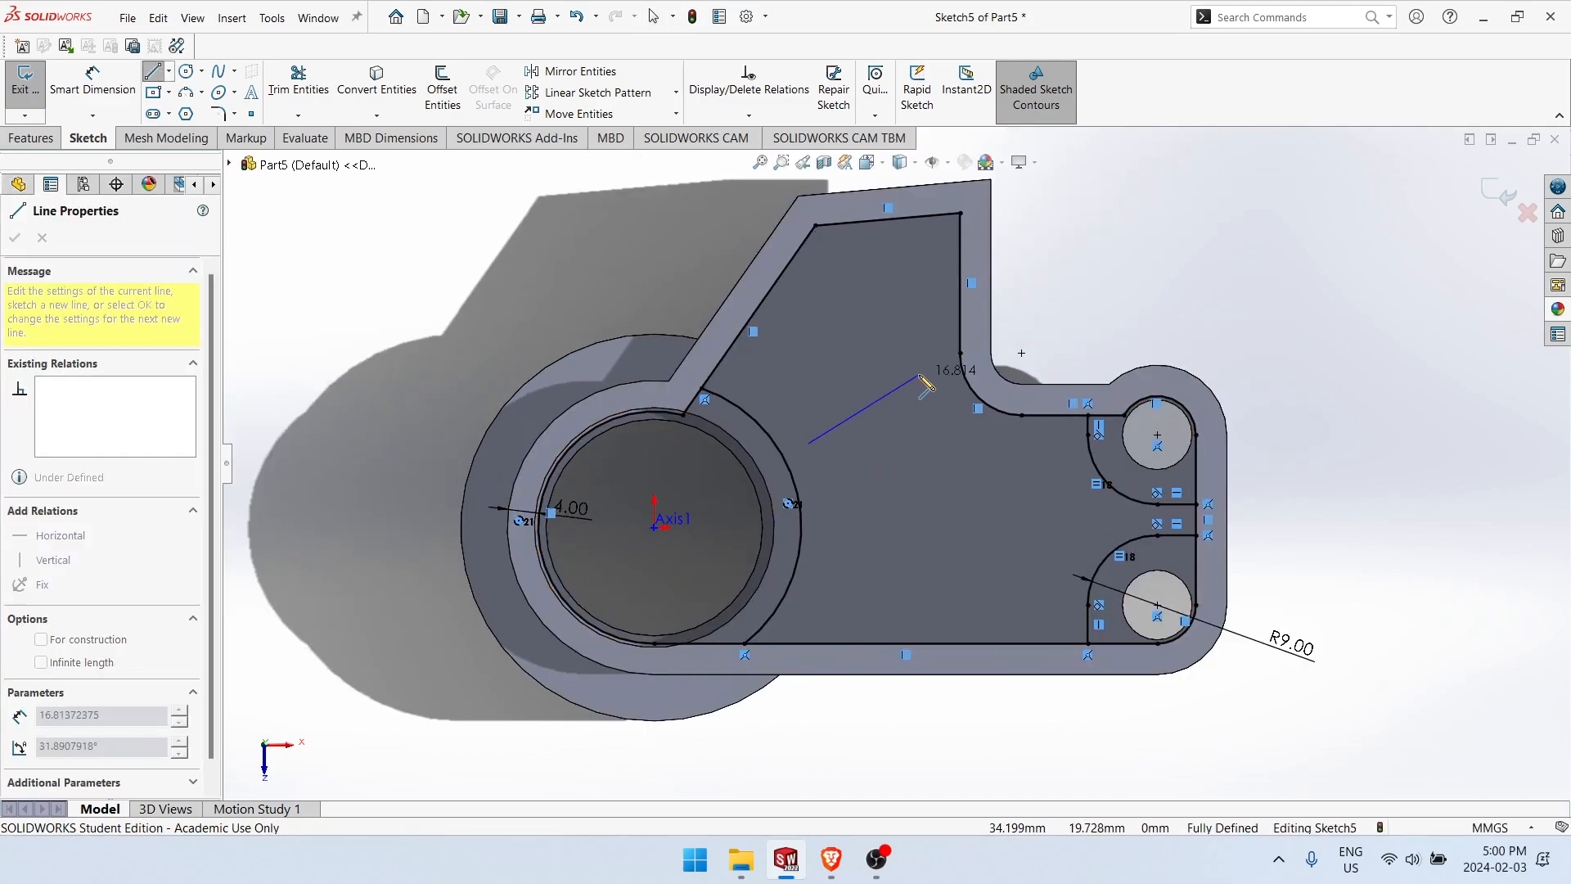
pyautogui.press('Escape')
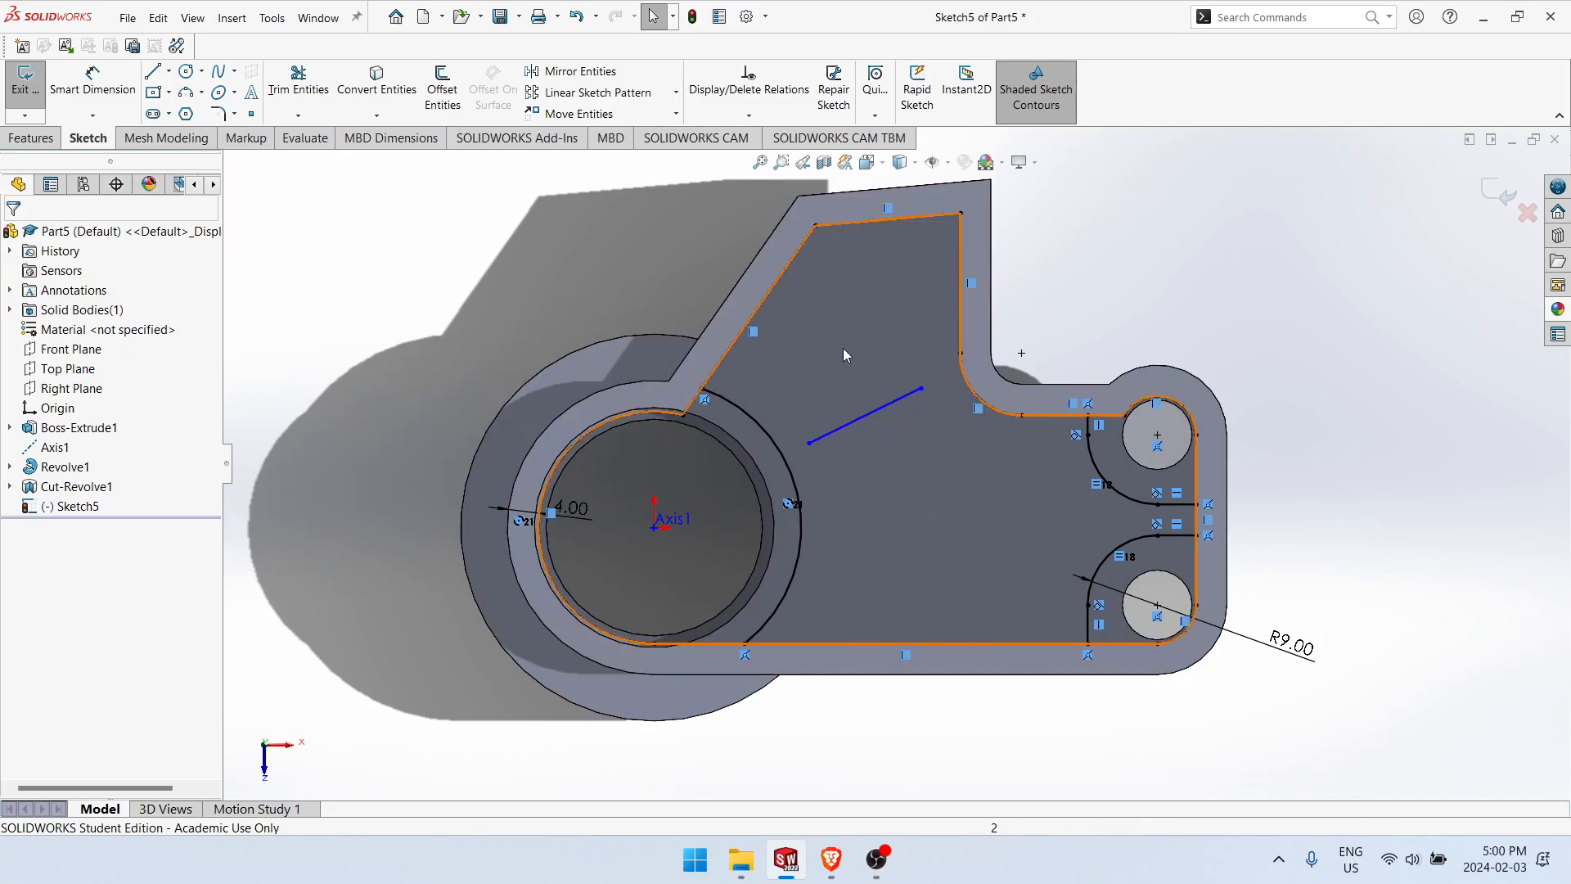
pyautogui.click(890, 403)
pyautogui.moveTo(892, 398)
pyautogui.mouseDown(button='right')
pyautogui.moveTo(880, 384)
pyautogui.moveTo(810, 391)
pyautogui.mouseUp(button='right')
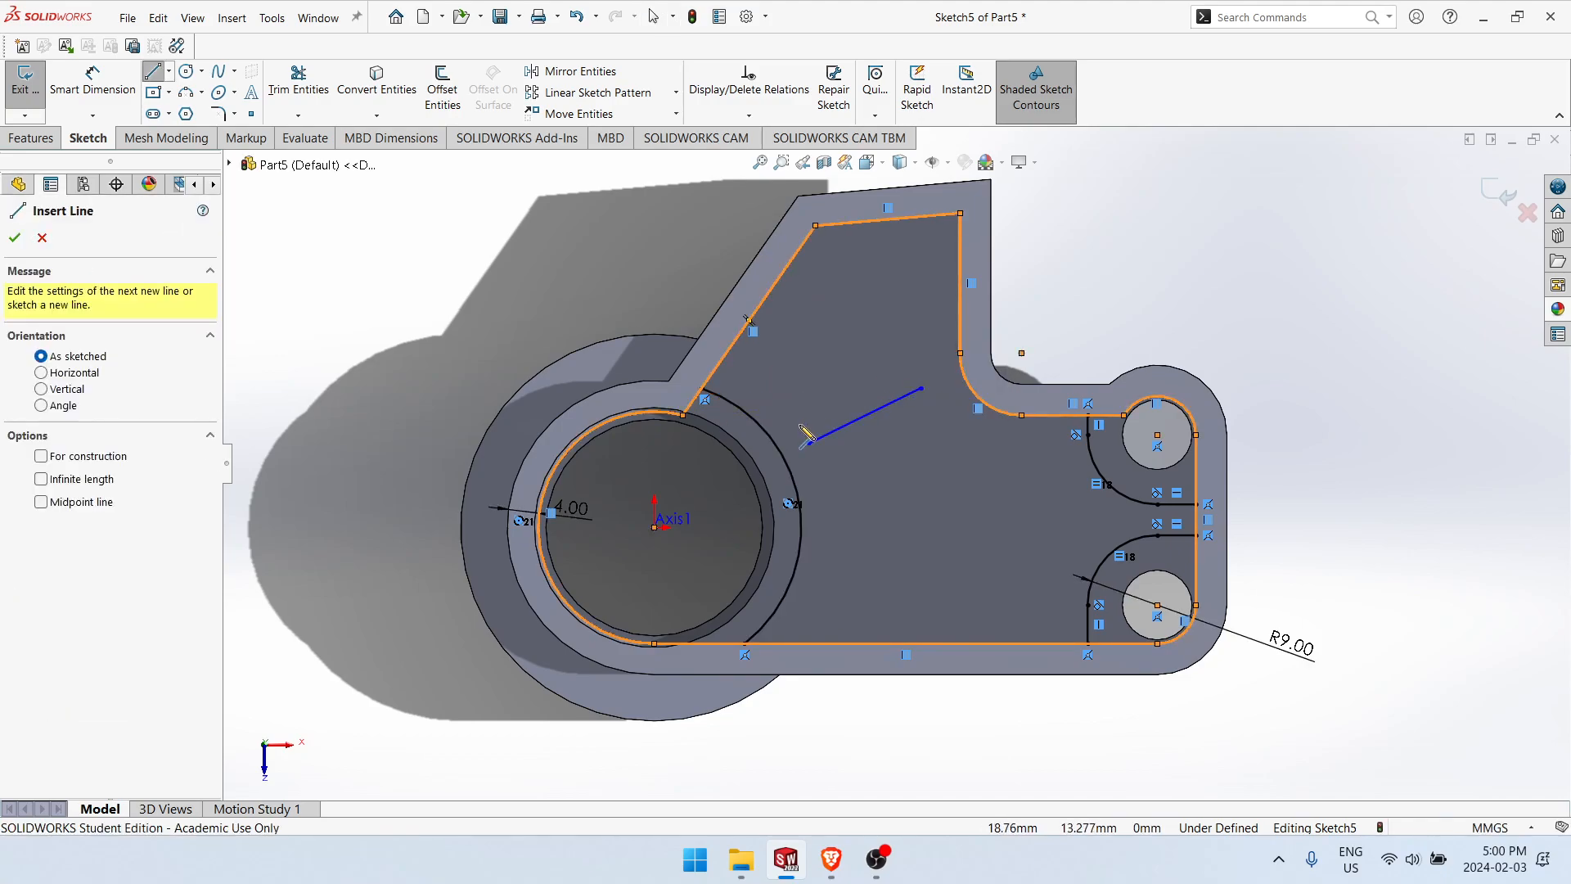
pyautogui.click(800, 424)
pyautogui.click(906, 364)
pyautogui.press('Escape')
pyautogui.moveTo(962, 427)
pyautogui.mouseDown(button='right')
pyautogui.moveTo(930, 436)
pyautogui.moveTo(875, 387)
pyautogui.mouseUp(button='right')
pyautogui.press('Escape')
pyautogui.moveTo(951, 438); pyautogui.dragTo(829, 434, button='right')
pyautogui.click(938, 404)
pyautogui.click(837, 467)
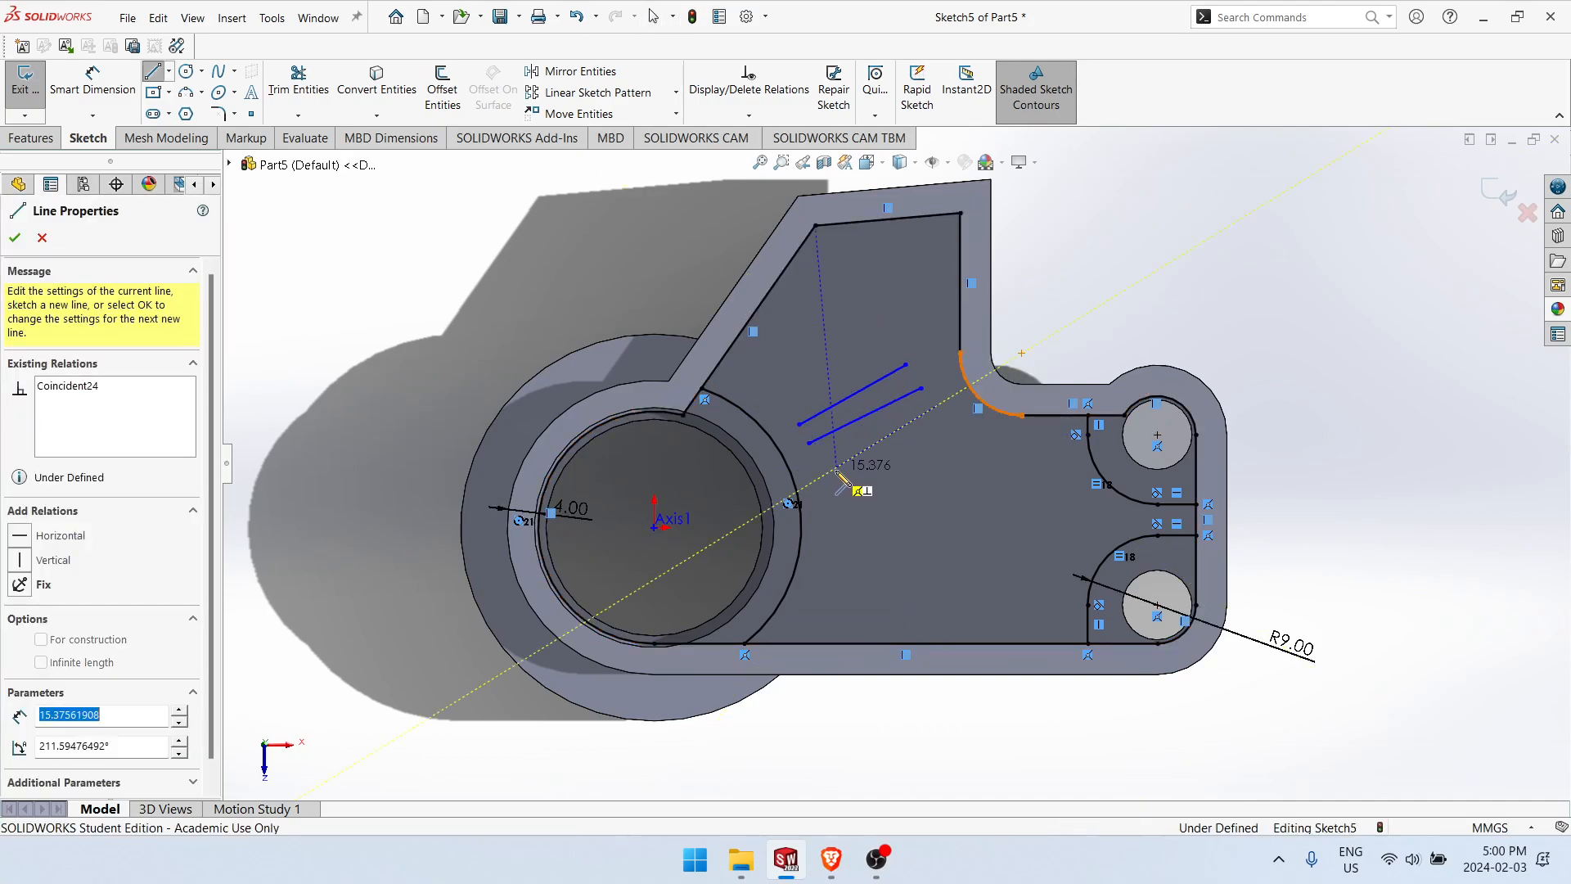
pyautogui.press('Escape')
# Step: Turn the middle slanted line into construction geometry and make all three slanted lines parallel
pyautogui.click(898, 400)
pyautogui.moveTo(904, 412); pyautogui.dragTo(985, 361, button='right')
pyautogui.moveTo(1027, 483); pyautogui.dragTo(884, 385, button='right')
pyautogui.press('Escape')
pyautogui.click(867, 461)
pyautogui.click(867, 448)
pyautogui.keyDown('ctrl'); pyautogui.click(869, 413); pyautogui.keyUp('ctrl')
pyautogui.keyDown('ctrl'); pyautogui.click(868, 396); pyautogui.keyUp('ctrl')
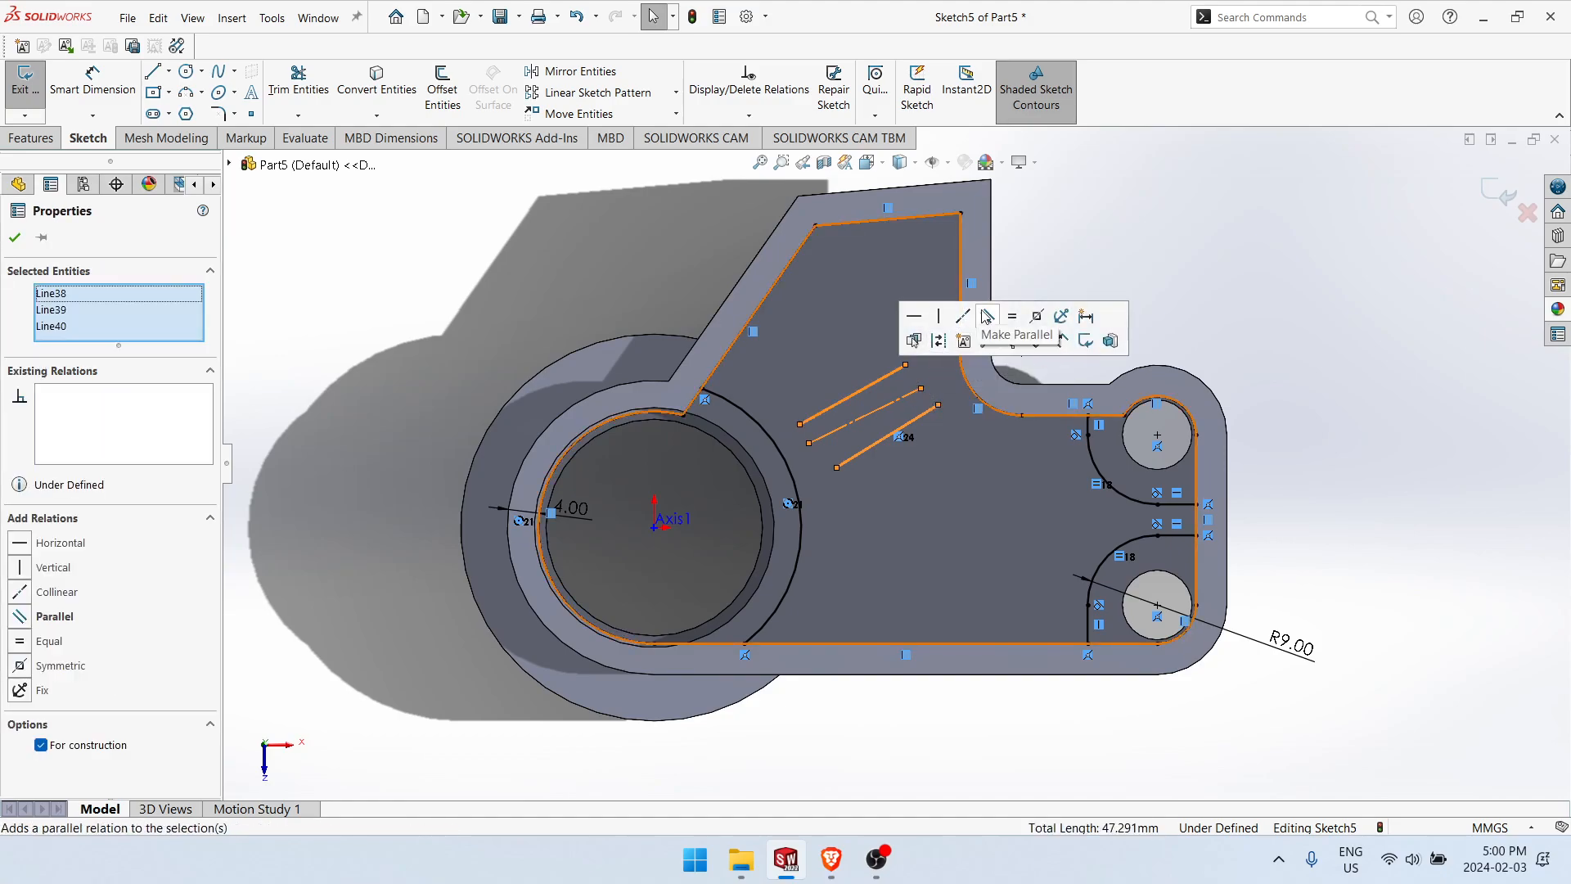
pyautogui.click(993, 319)
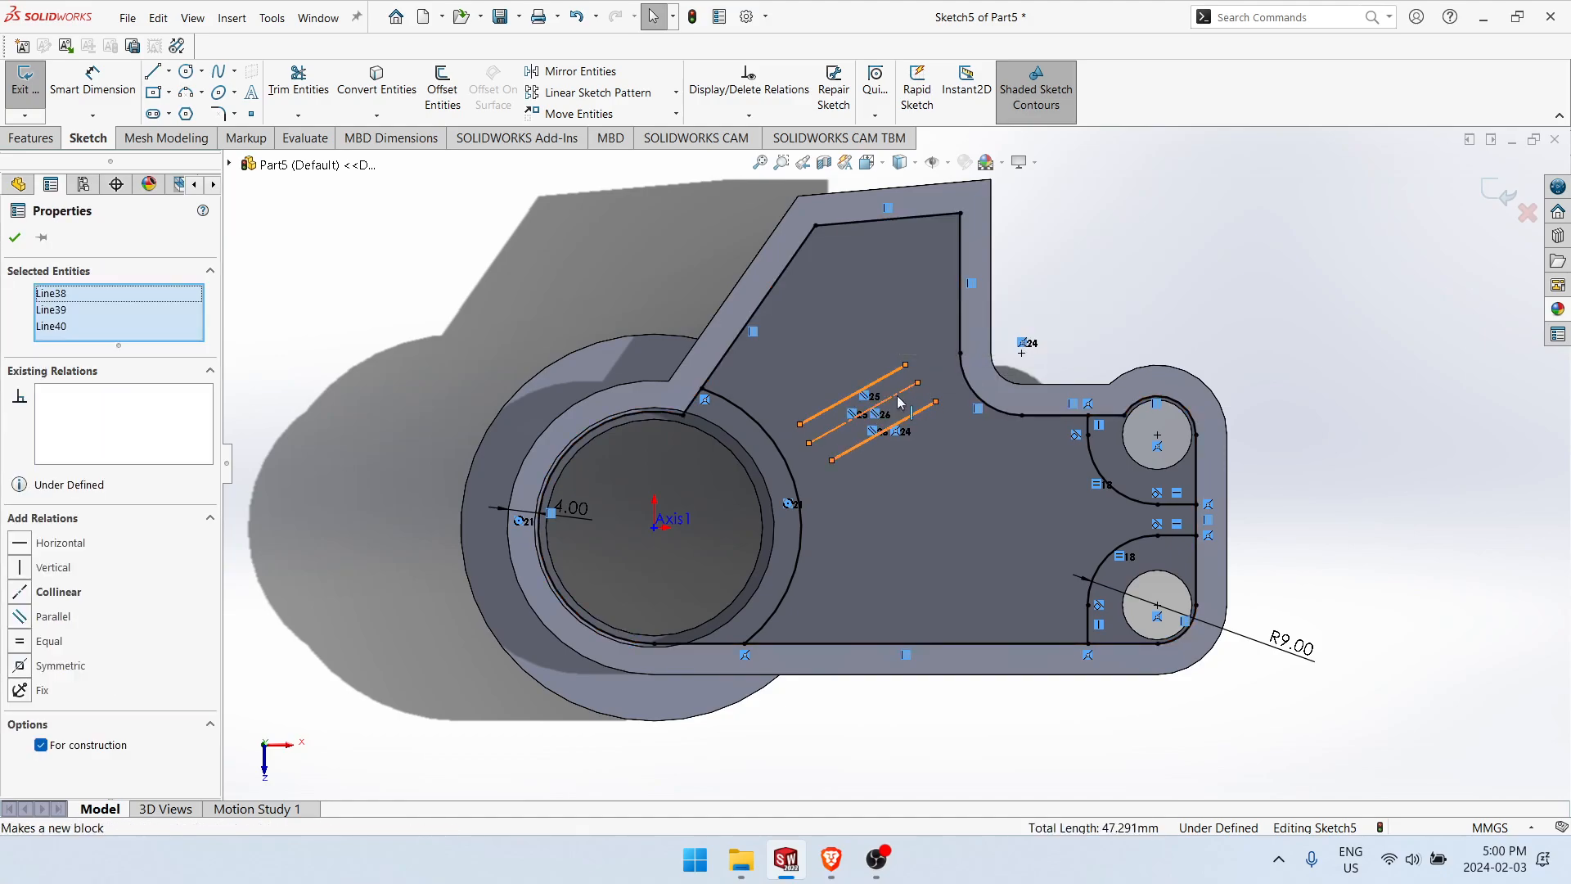
pyautogui.scroll(5, 903, 374)
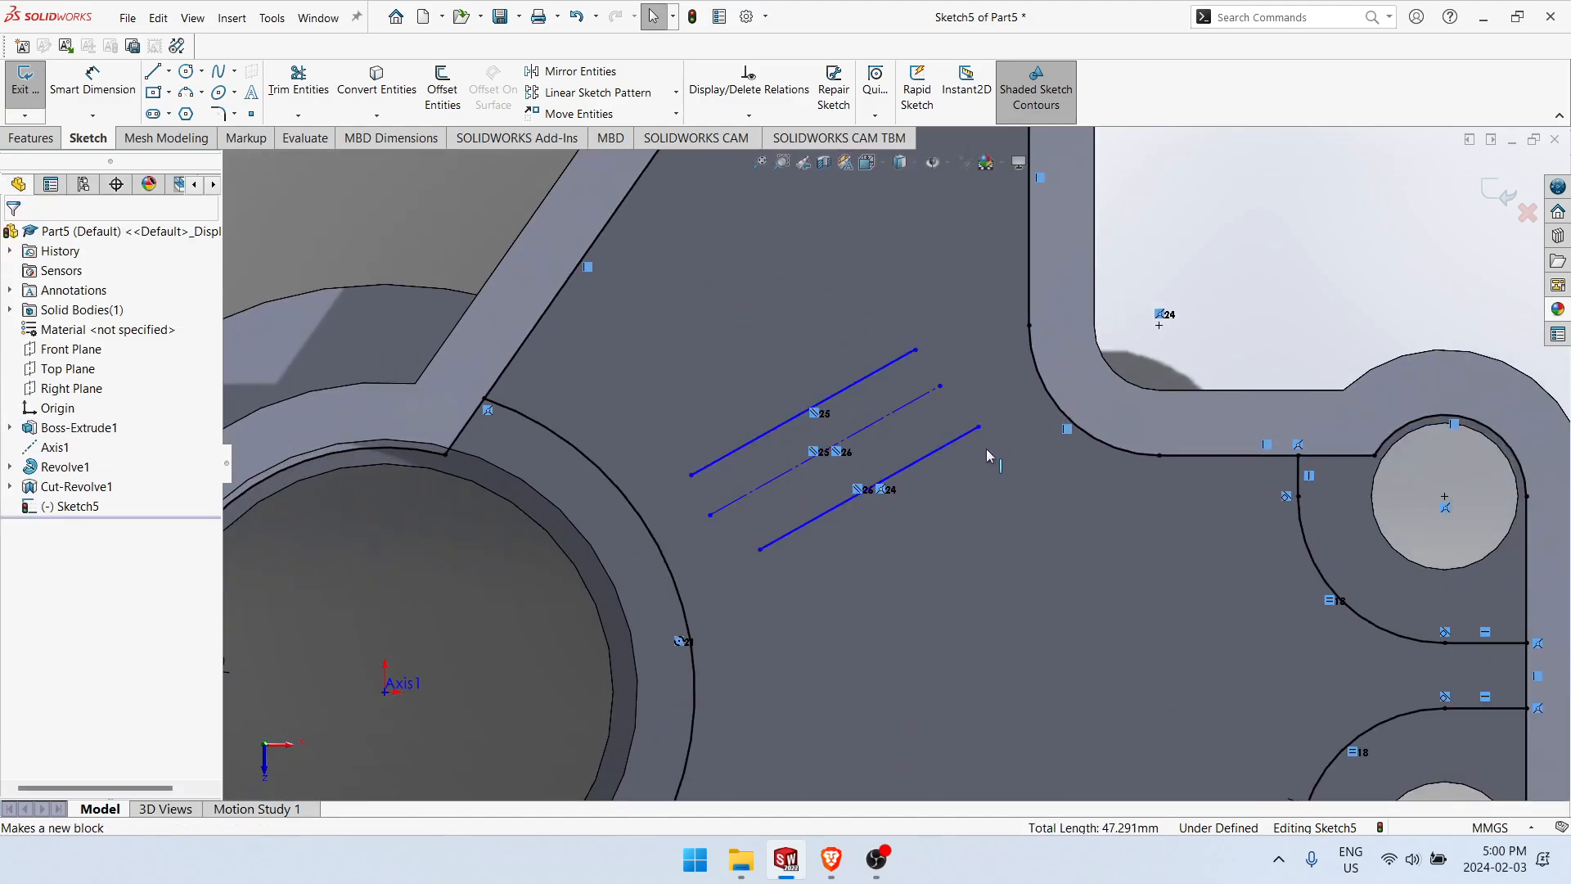
pyautogui.click(915, 464)
pyautogui.keyDown('ctrl'); pyautogui.click(890, 410); pyautogui.keyUp('ctrl')
pyautogui.keyDown('ctrl'); pyautogui.click(889, 414); pyautogui.keyUp('ctrl')
pyautogui.keyDown('ctrl'); pyautogui.click(883, 369); pyautogui.keyUp('ctrl')
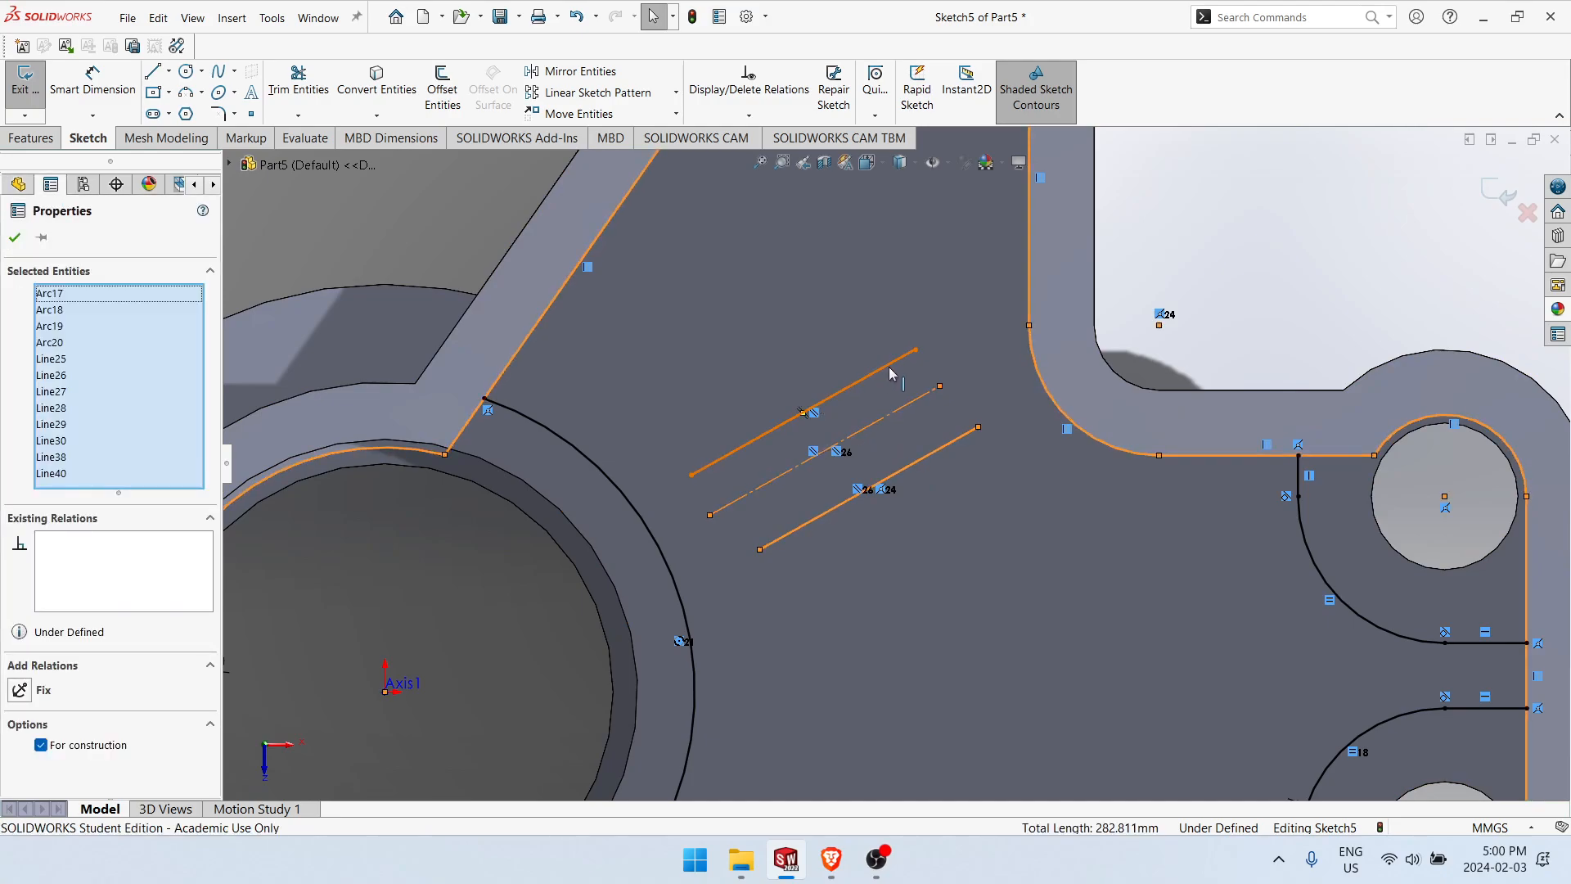
pyautogui.click(967, 424)
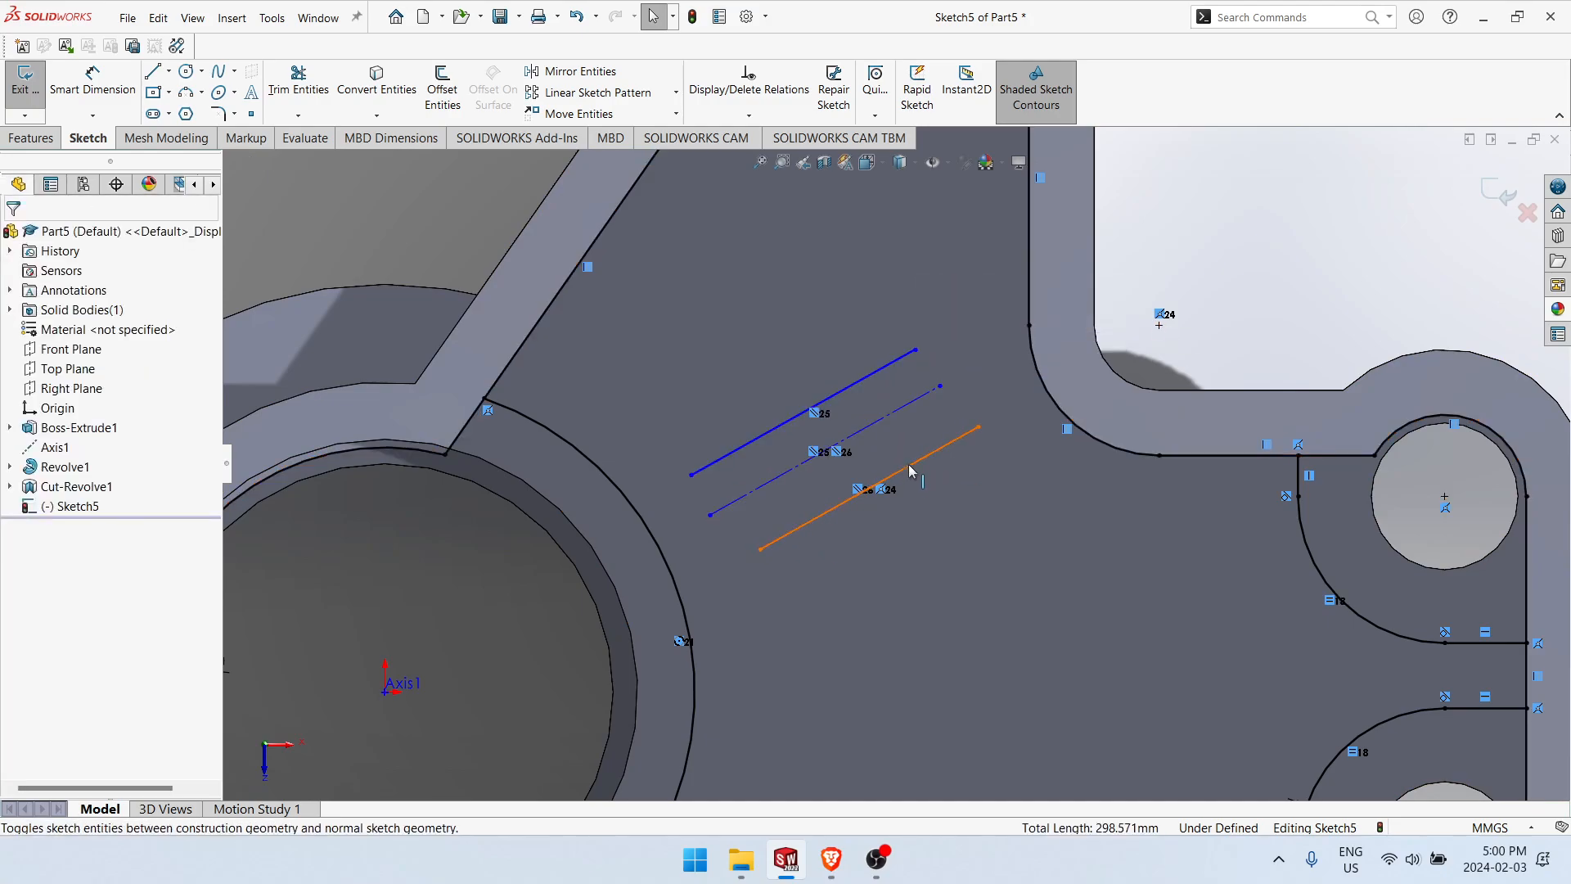
# Step: Make the two outer slanted lines symmetric about the middle construction line
pyautogui.click(888, 420)
pyautogui.keyDown('ctrl'); pyautogui.click(915, 461); pyautogui.keyUp('ctrl')
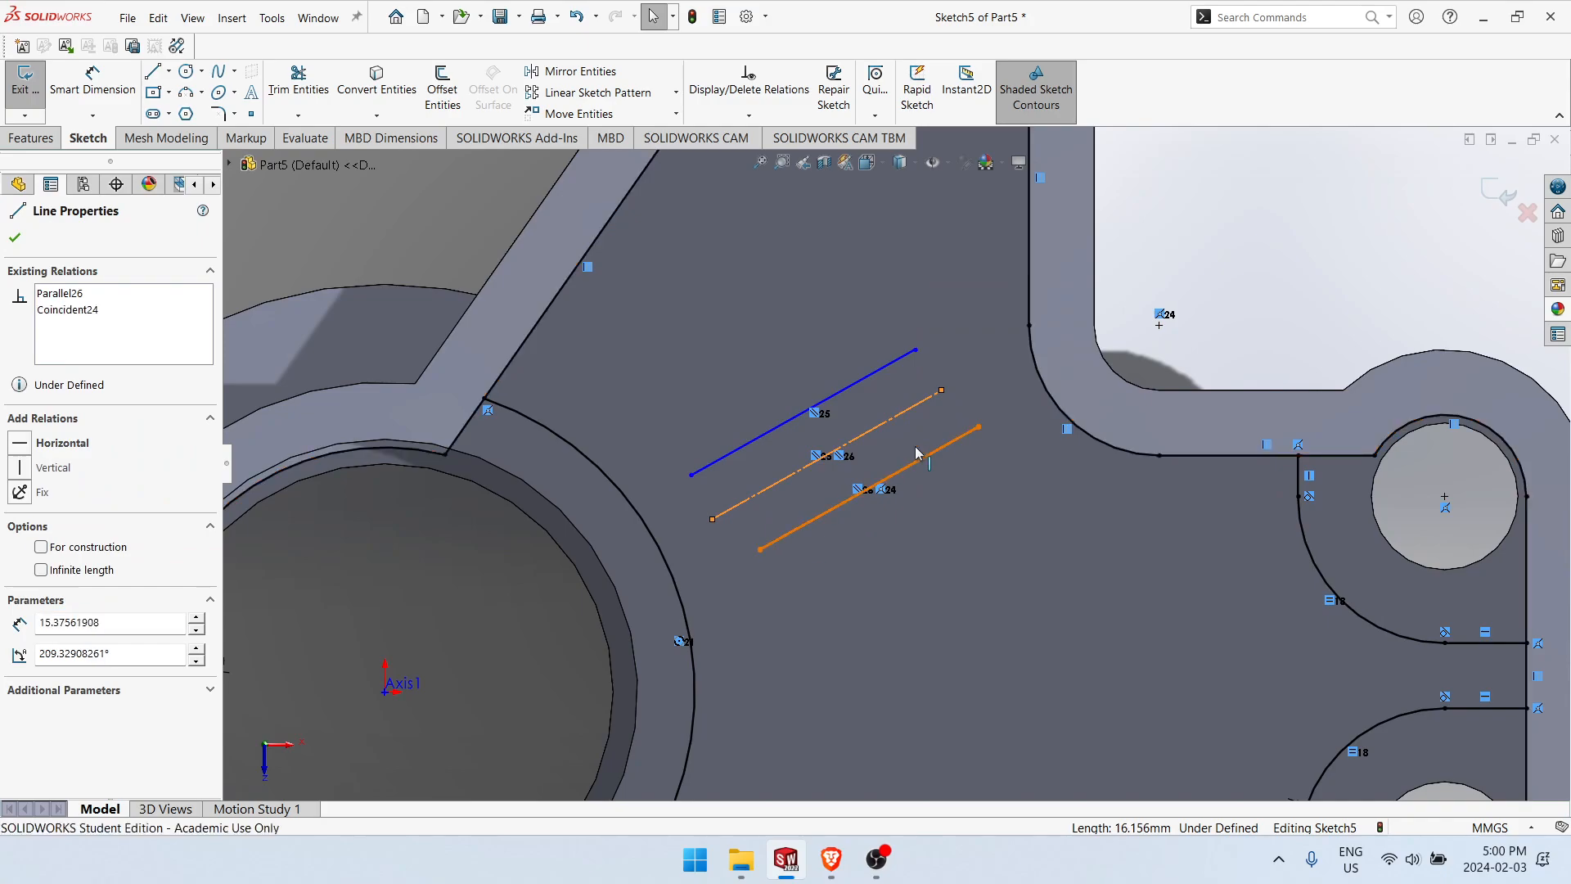
pyautogui.keyDown('ctrl'); pyautogui.click(870, 374); pyautogui.keyUp('ctrl')
pyautogui.click(1041, 306)
pyautogui.click(1009, 451)
pyautogui.scroll(5, 1029, 486)
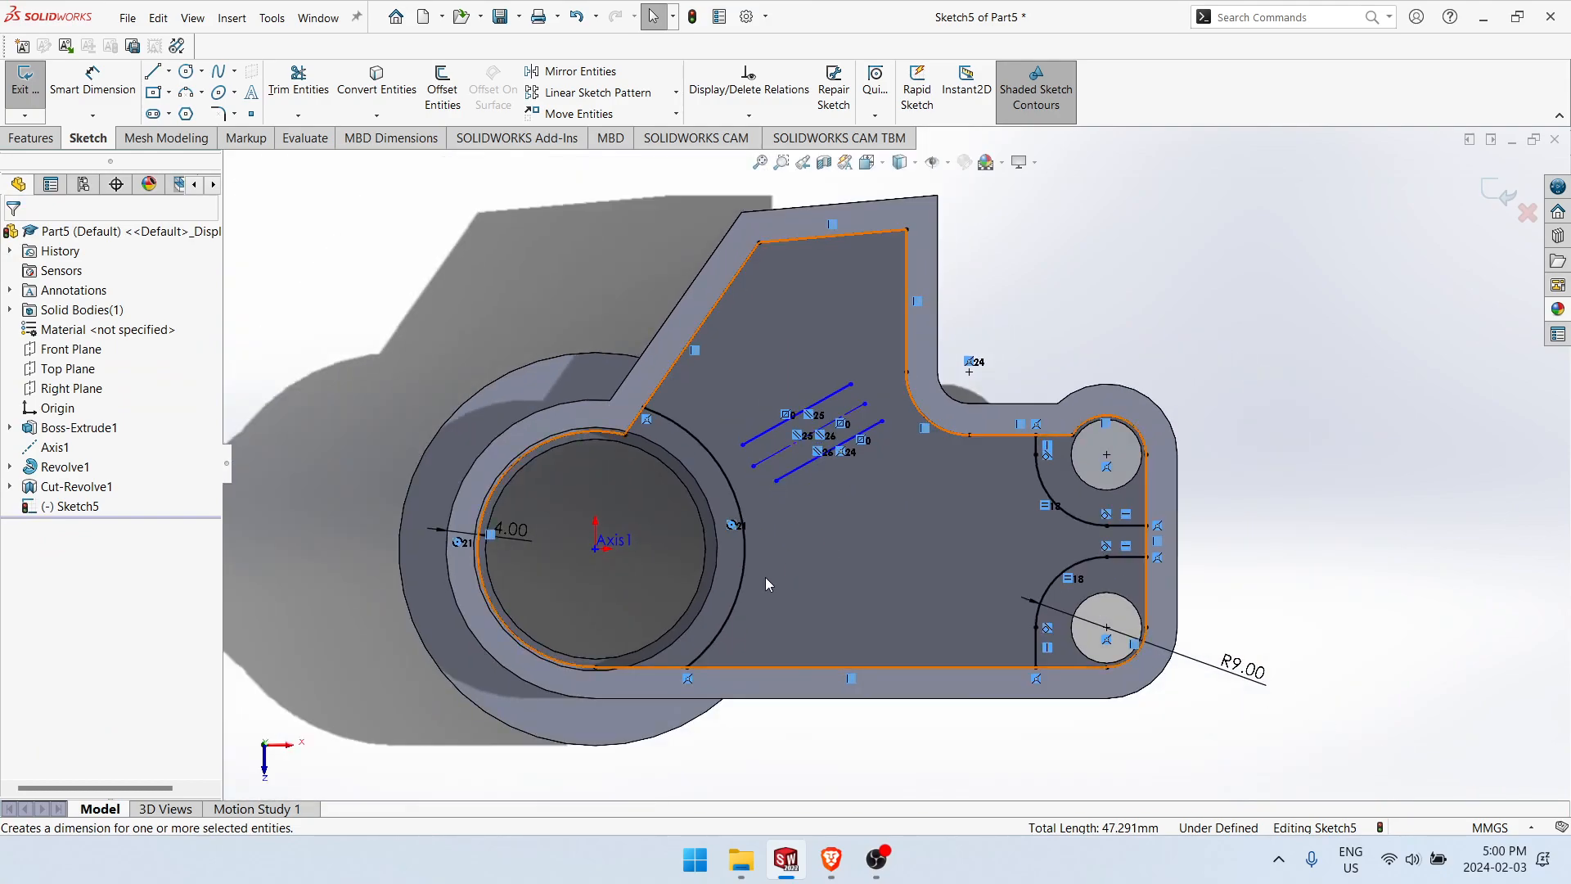
# Step: Sketch a horizontal construction line from the hub's centre to just beyond the hub arc
pyautogui.click(846, 593)
pyautogui.press('l')
pyautogui.click(595, 548)
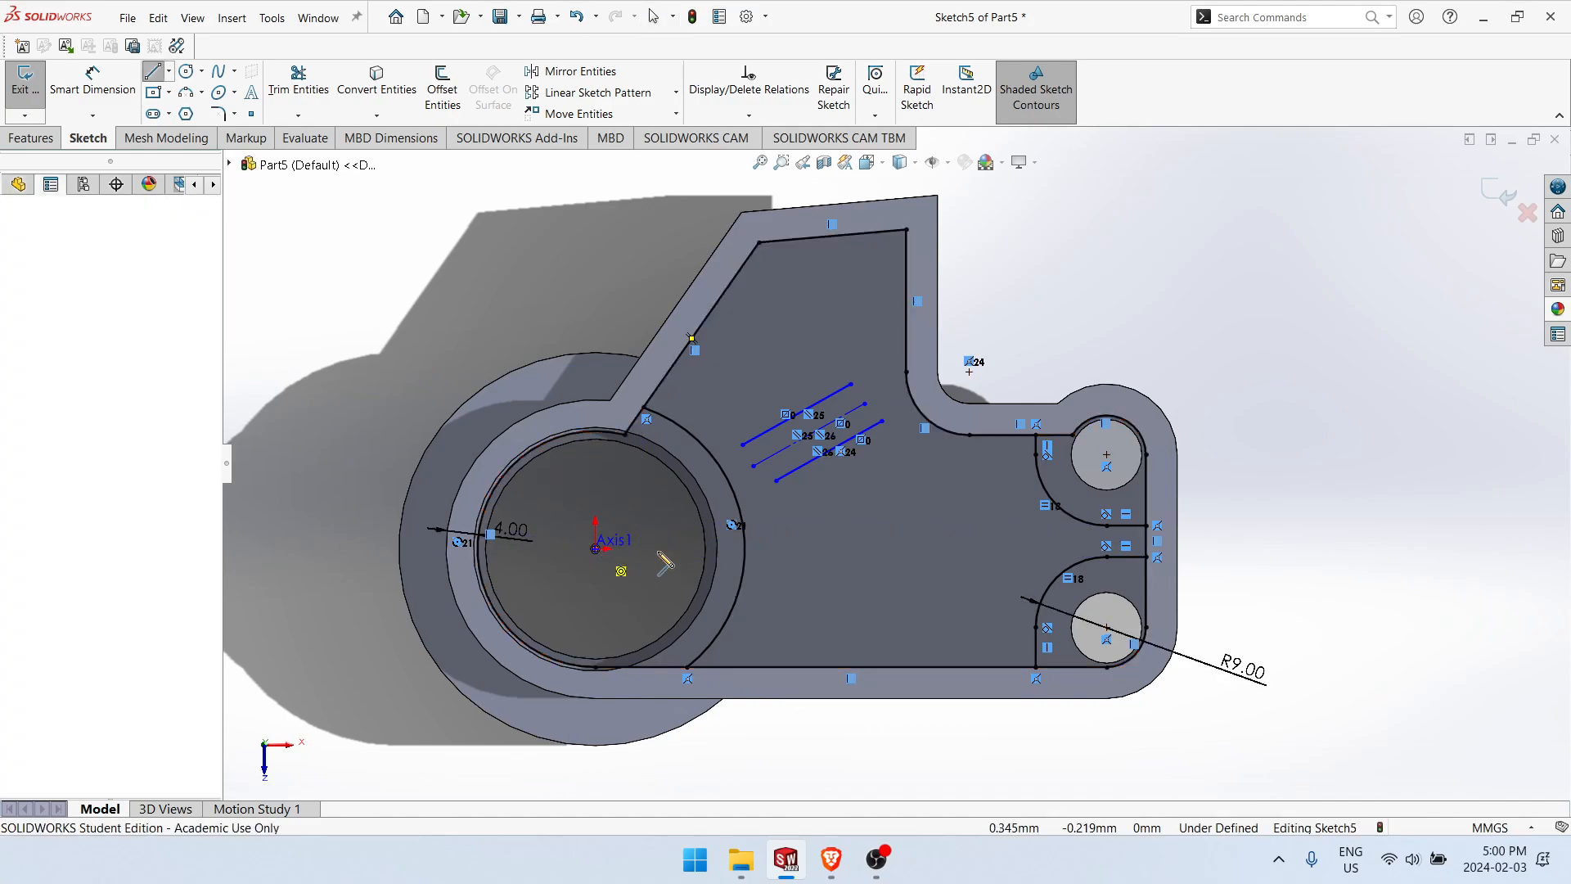
pyautogui.press('Escape')
pyautogui.moveTo(793, 547); pyautogui.dragTo(818, 434, button='right')
pyautogui.press('Escape')
pyautogui.moveTo(665, 506); pyautogui.dragTo(666, 446, button='right')
pyautogui.press('Escape')
# Step: Dimension the angle between the middle slanted construction line and the horizontal construction line as 20 degrees
pyautogui.moveTo(1333, 569); pyautogui.dragTo(1333, 524, button='right')
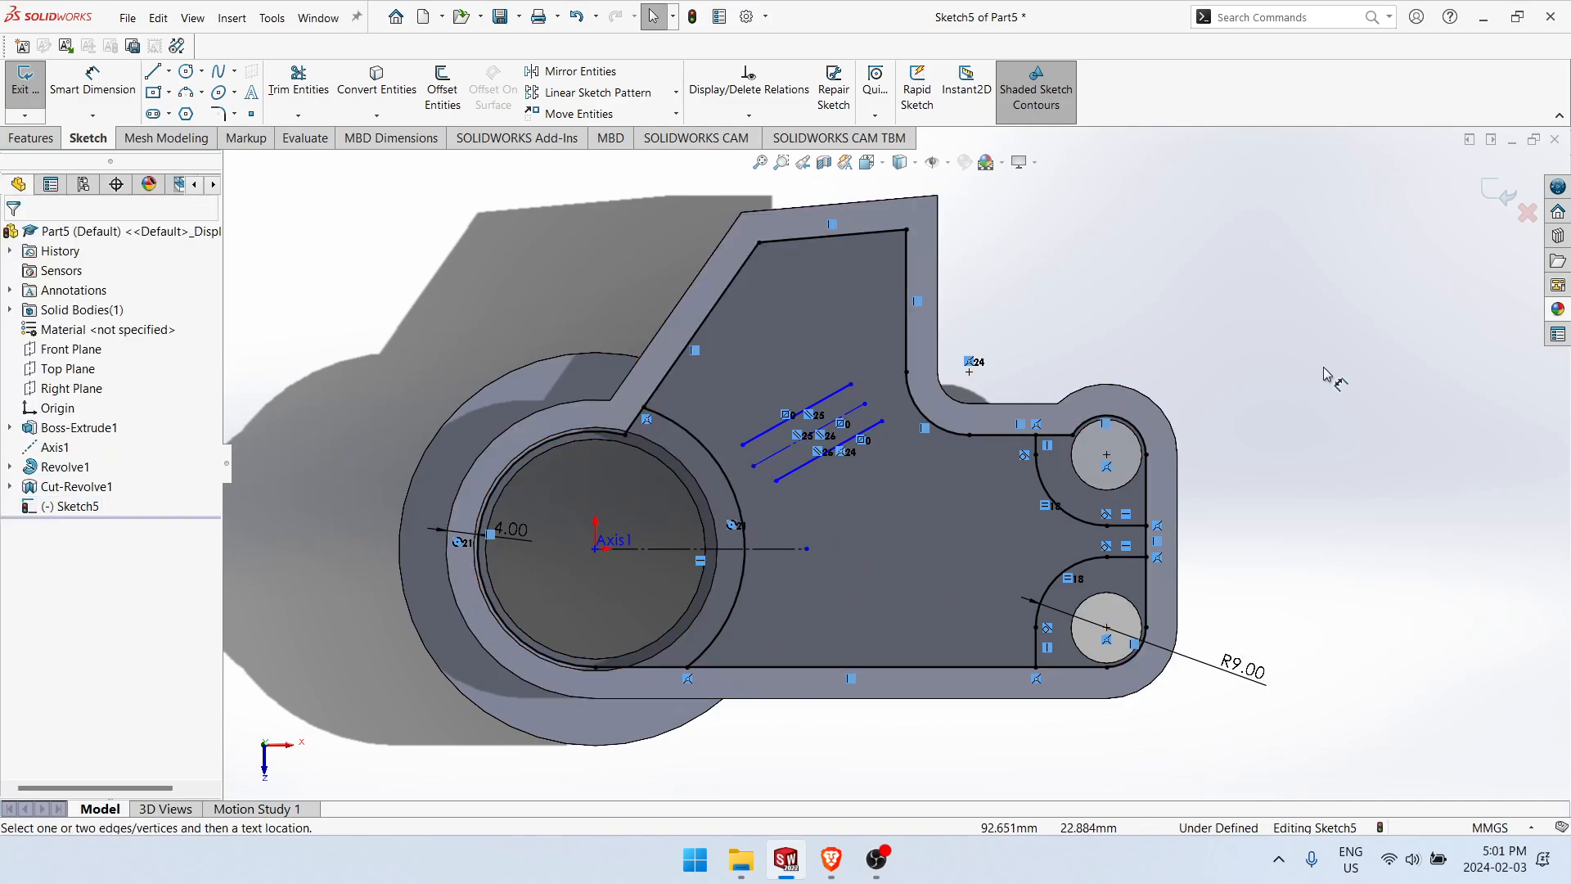
pyautogui.click(776, 460)
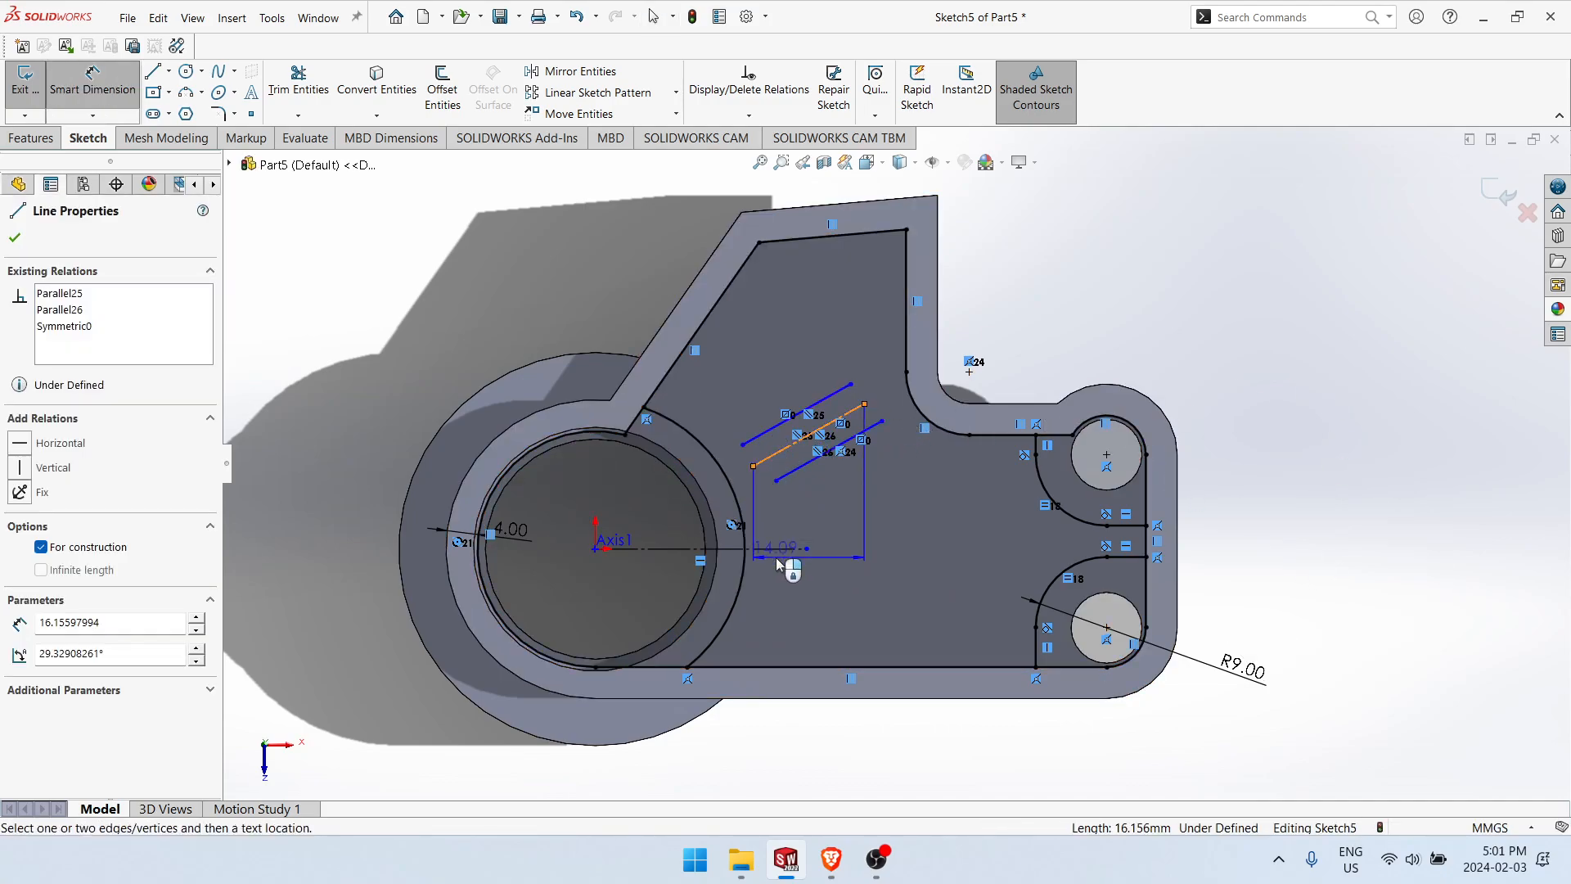
pyautogui.click(775, 548)
pyautogui.click(840, 521)
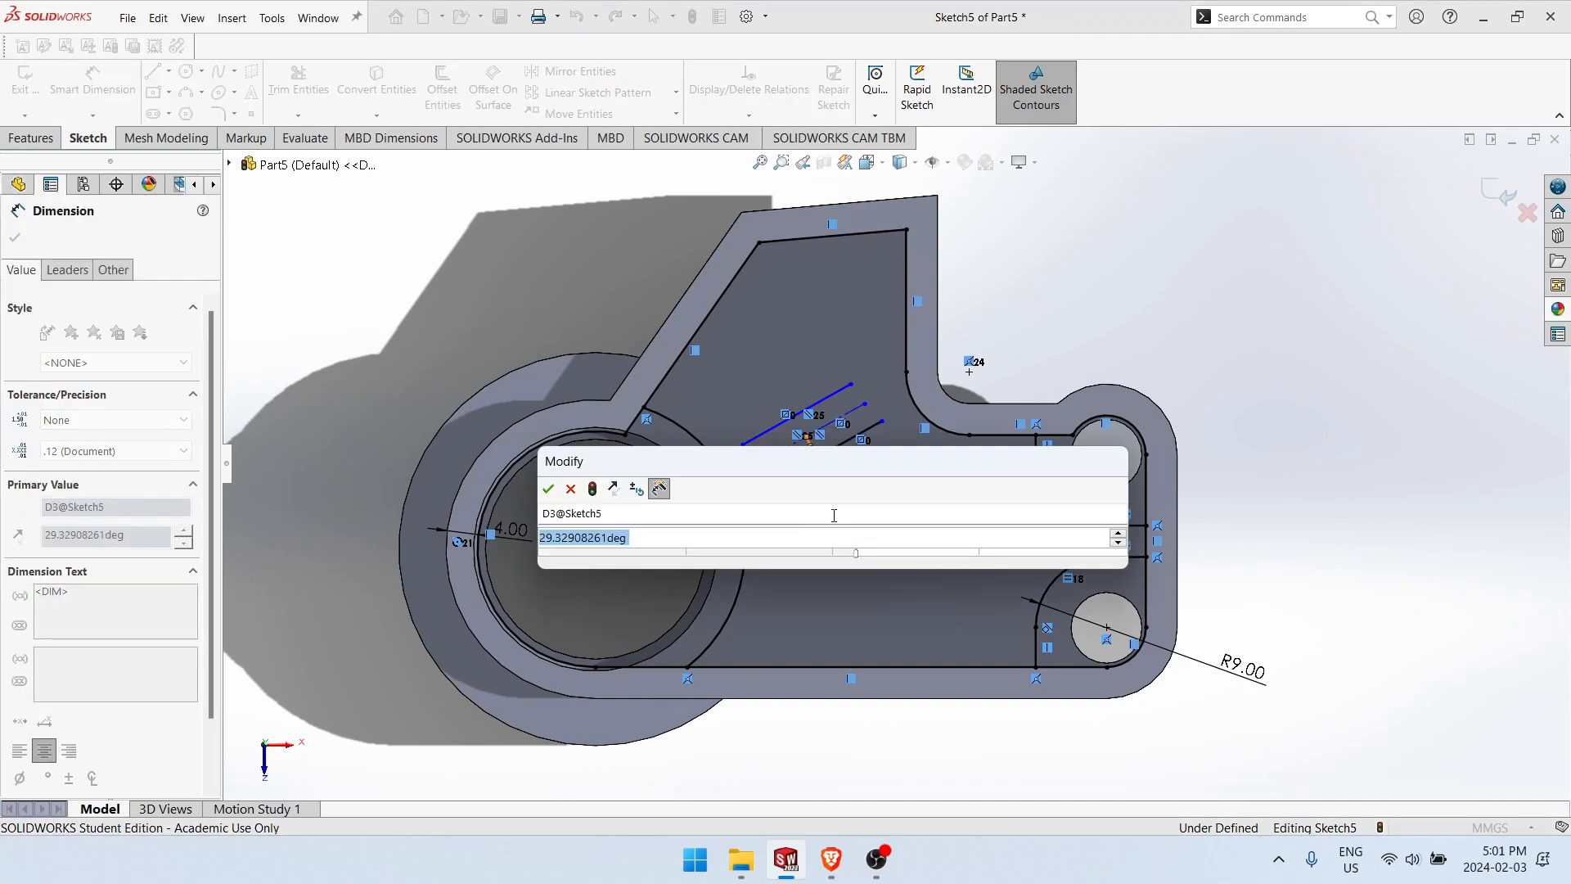
pyautogui.write('20')
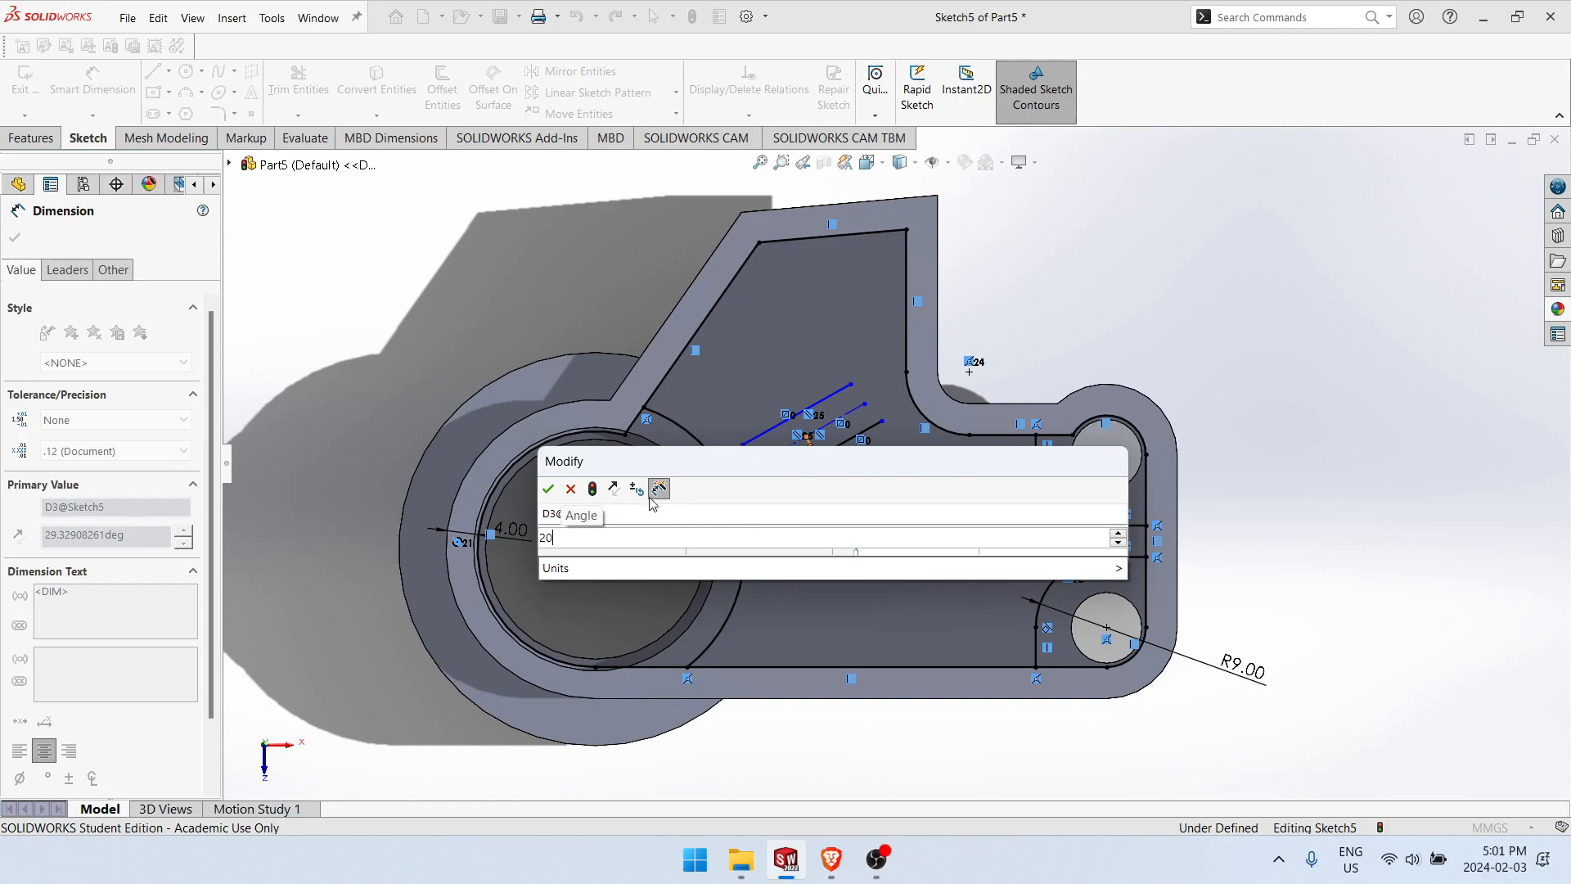
pyautogui.click(549, 488)
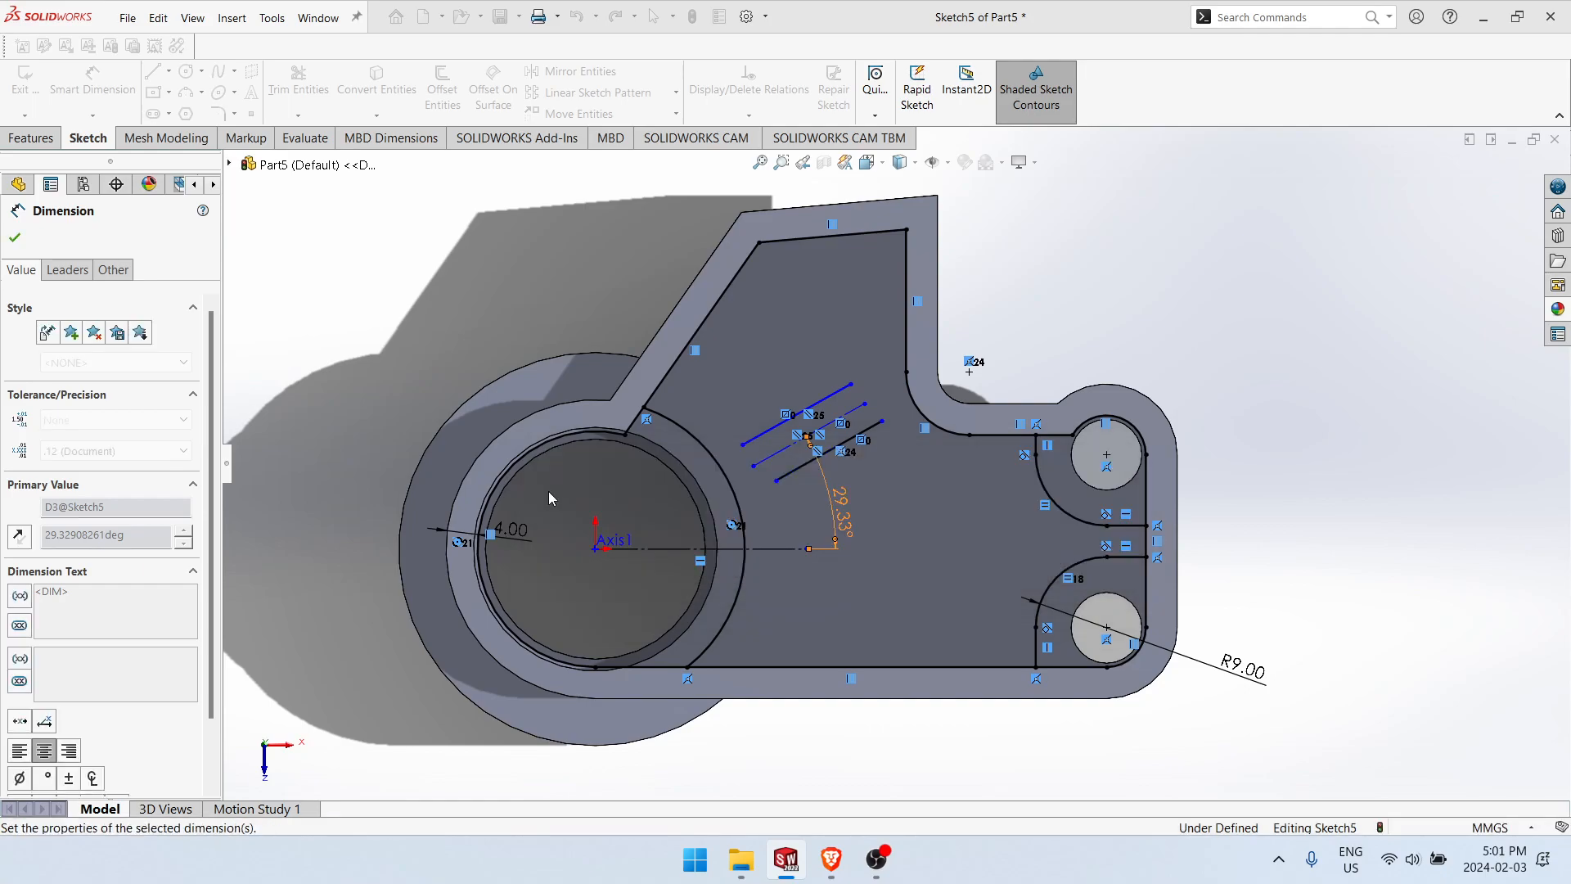
pyautogui.press('Escape')
# Step: Dimension the spacing between the two outer slanted lines as 4 mm
pyautogui.scroll(-4, 818, 438)
pyautogui.click(905, 509)
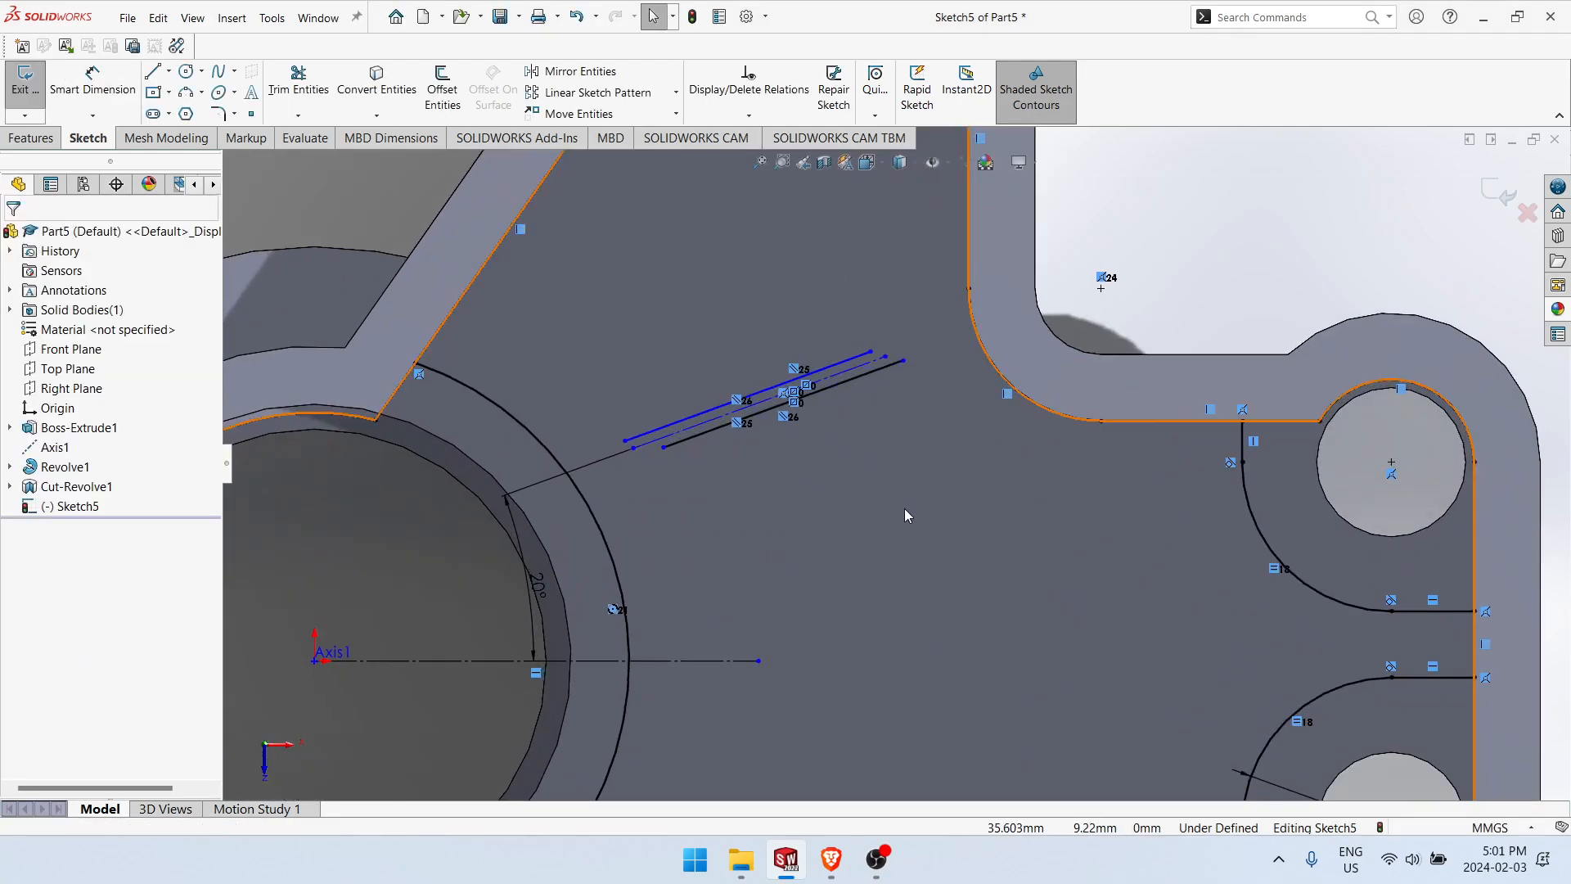
pyautogui.click(1231, 312)
pyautogui.moveTo(1226, 307); pyautogui.dragTo(1236, 211, button='right')
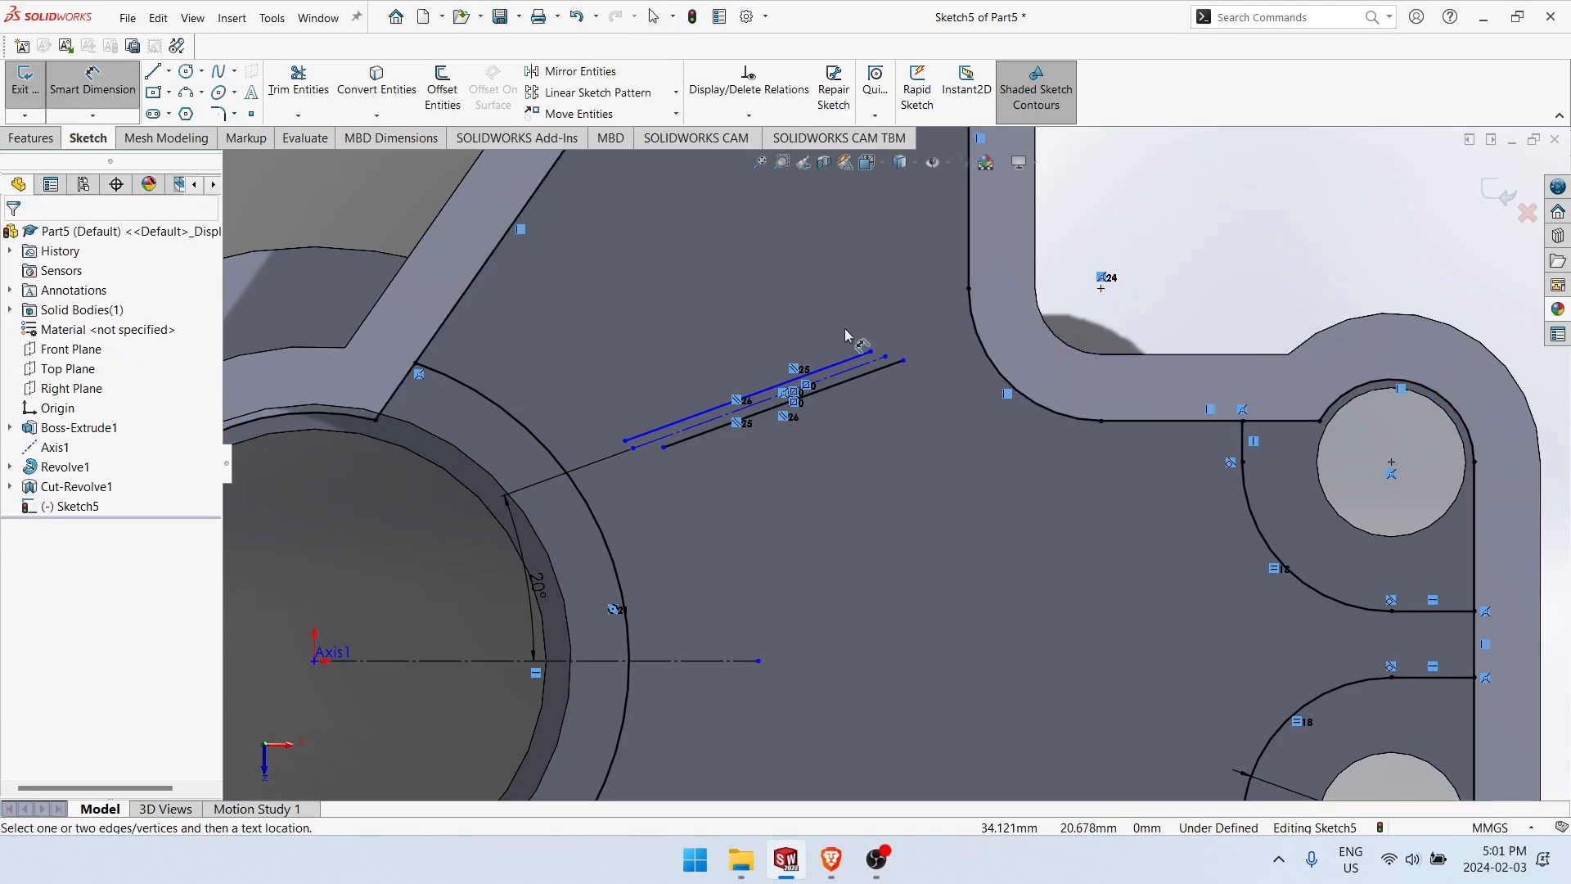
pyautogui.click(853, 358)
pyautogui.click(874, 371)
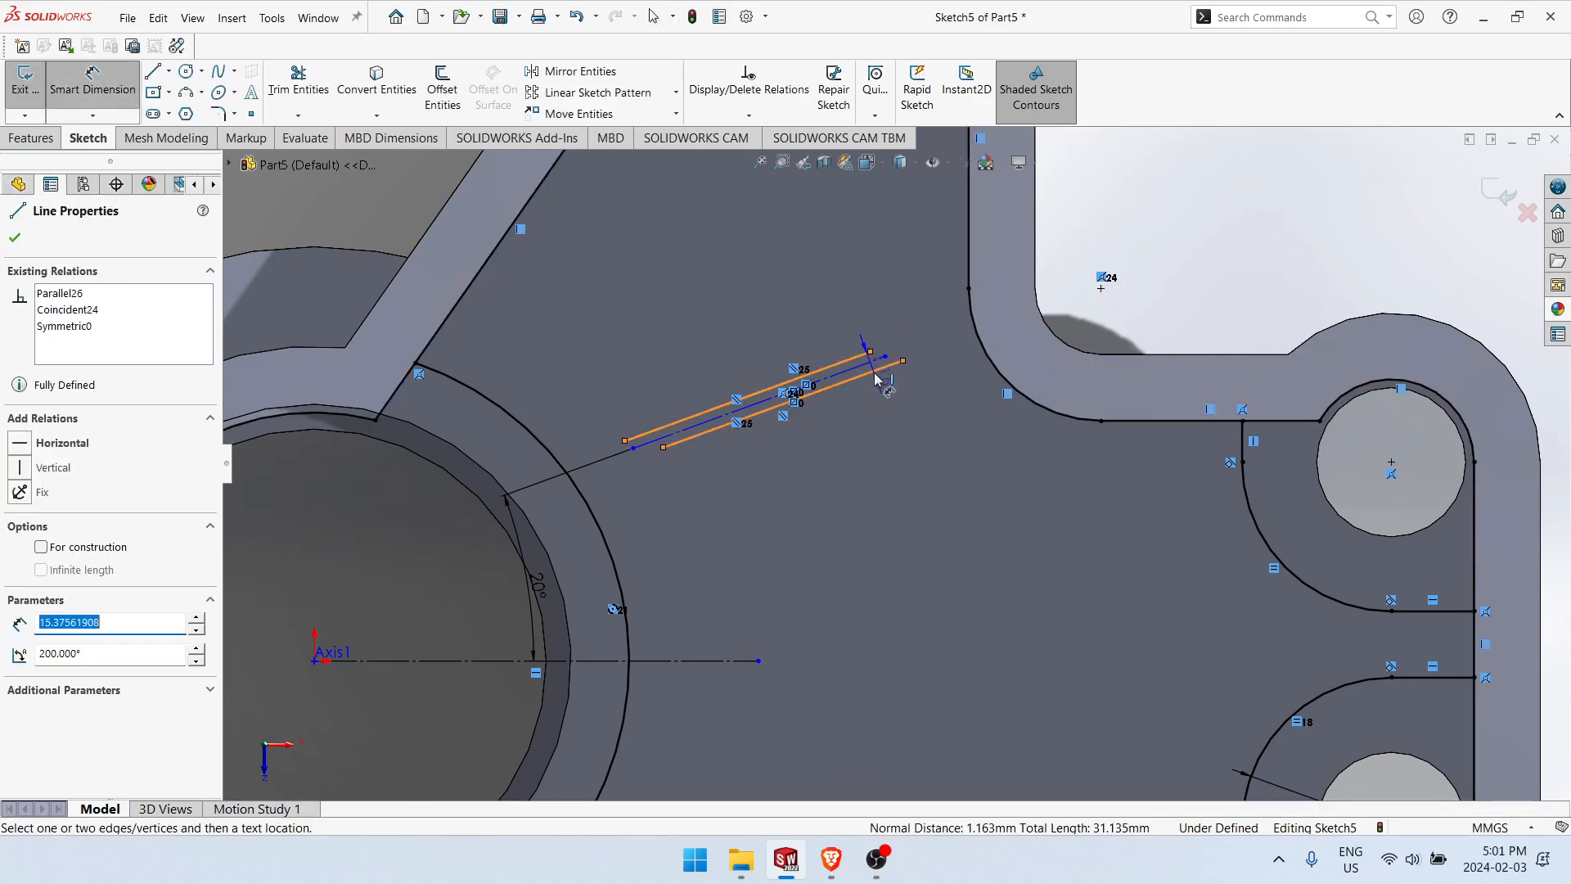
pyautogui.click(889, 494)
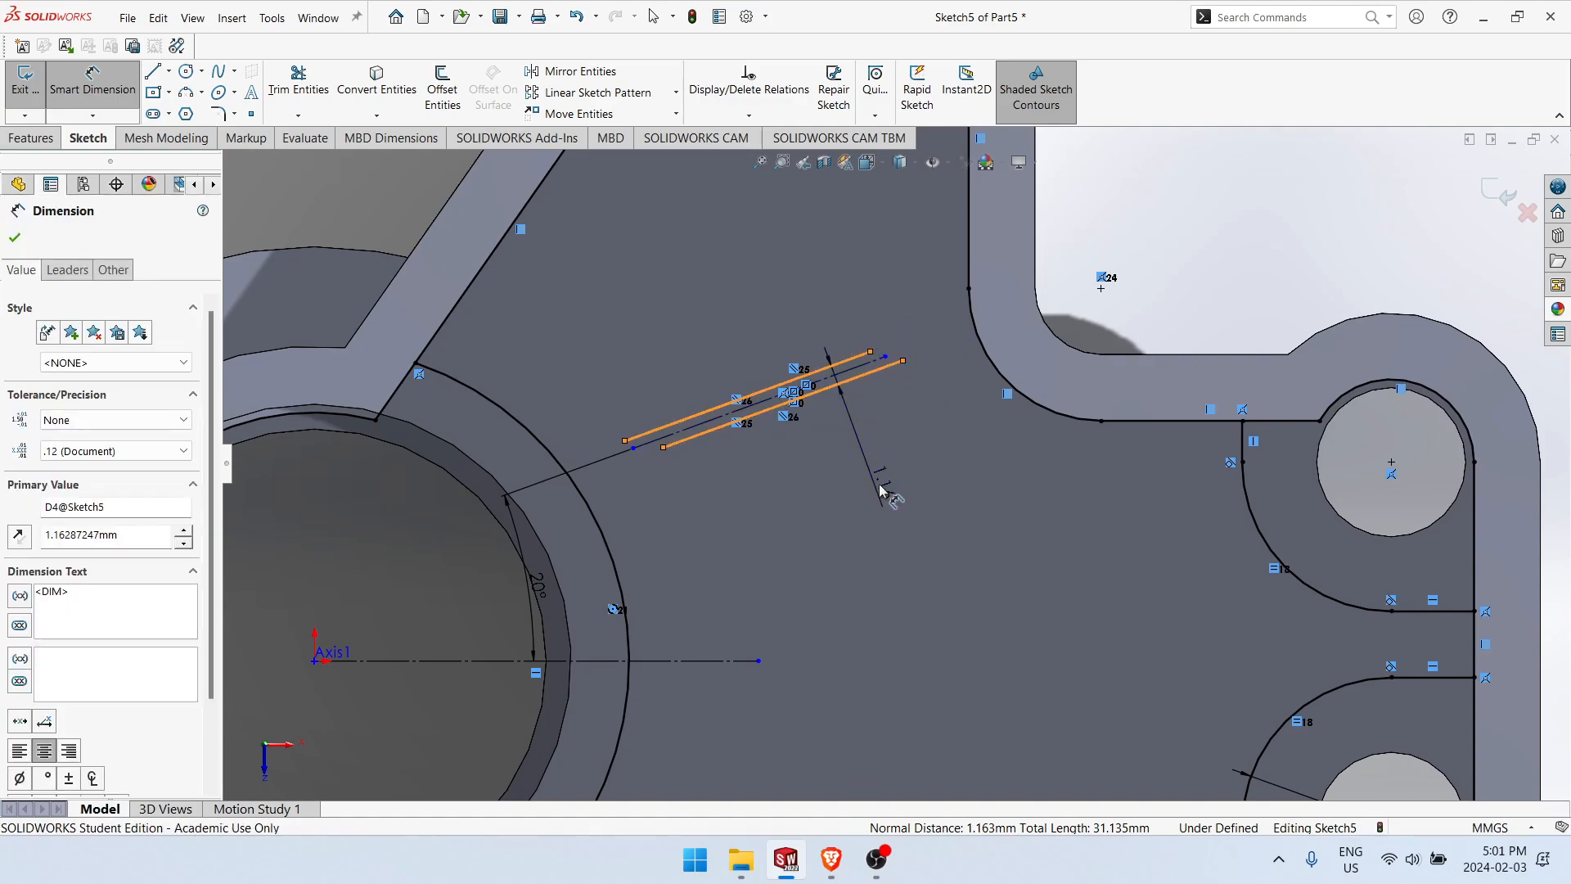
pyautogui.press('Return')
pyautogui.press('Escape')
pyautogui.scroll(4, 901, 504)
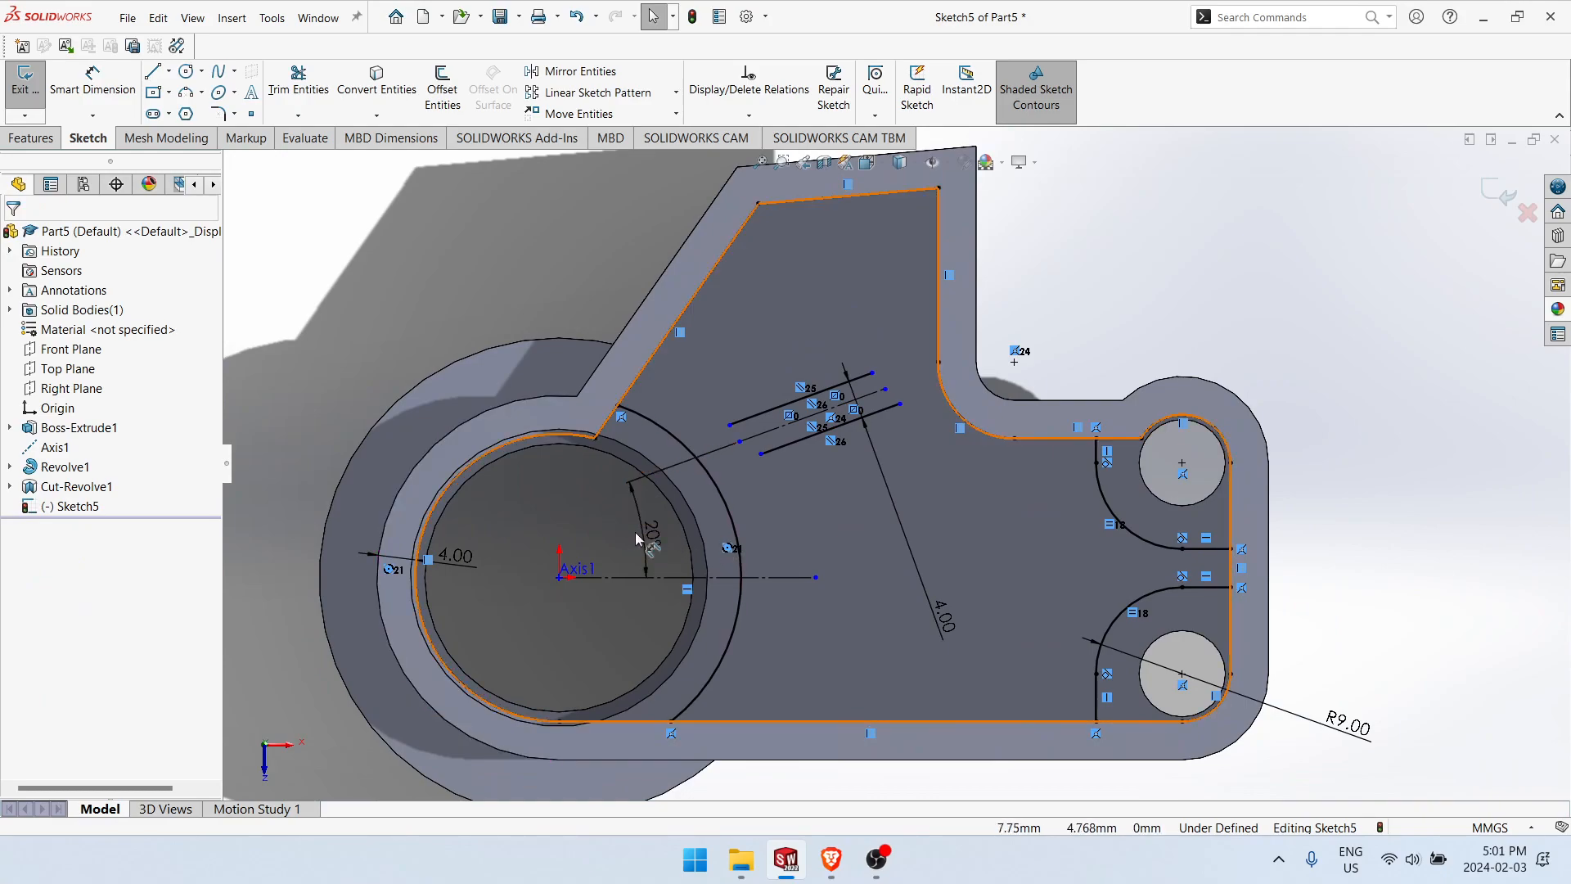
# Step: Delete the lower slanted line's coincident relation with the corner arc's centre, then reposition the 20° dimension and the slanted lines
pyautogui.moveTo(655, 544); pyautogui.dragTo(769, 525)
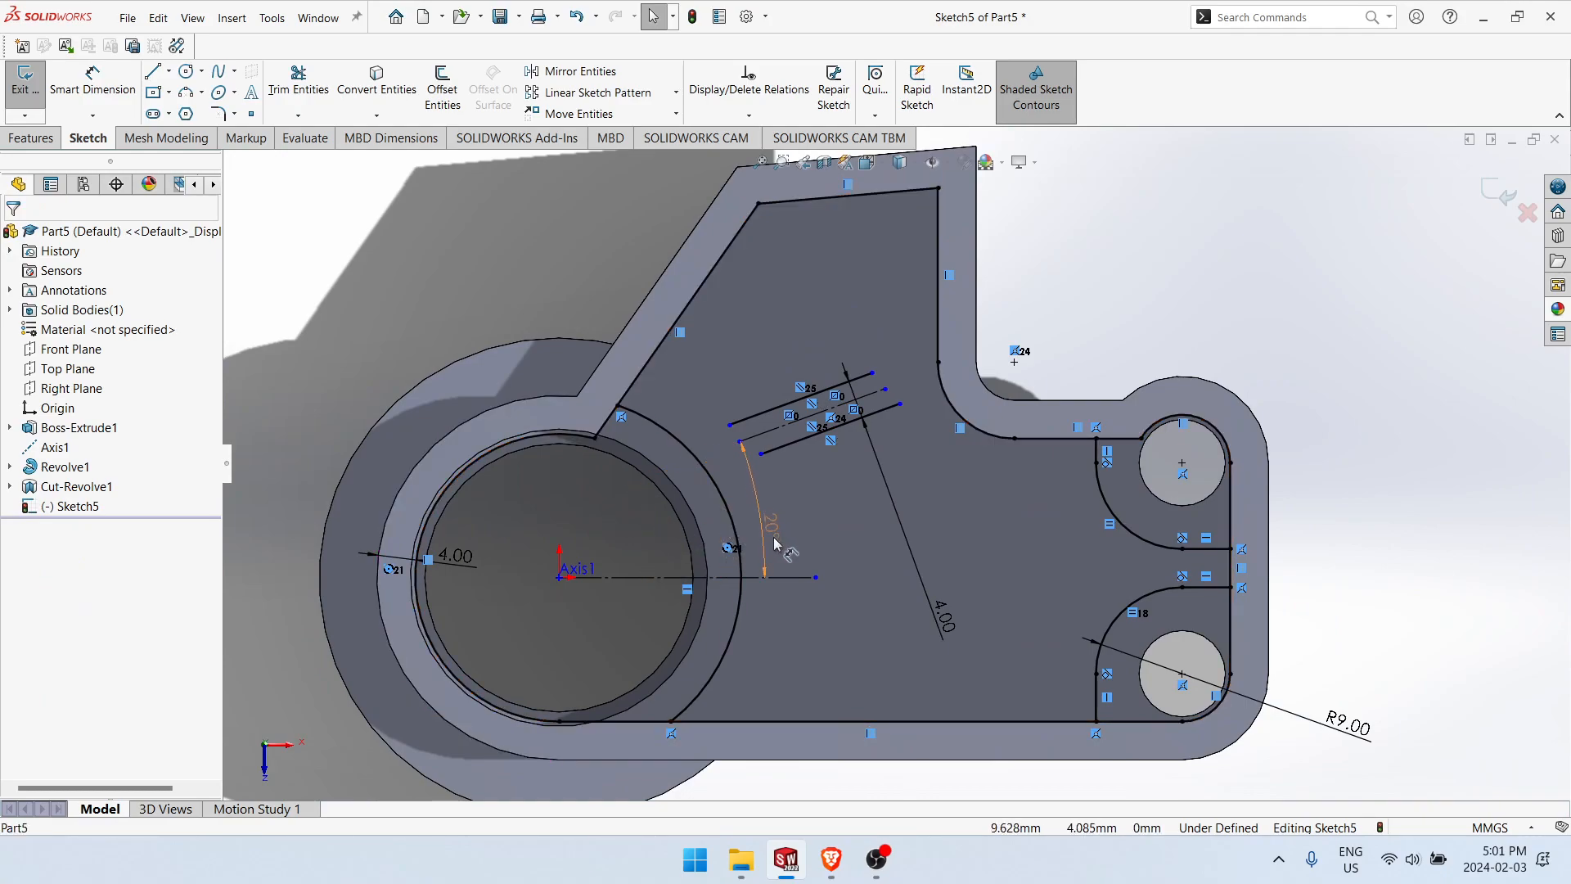
pyautogui.scroll(-3, 793, 444)
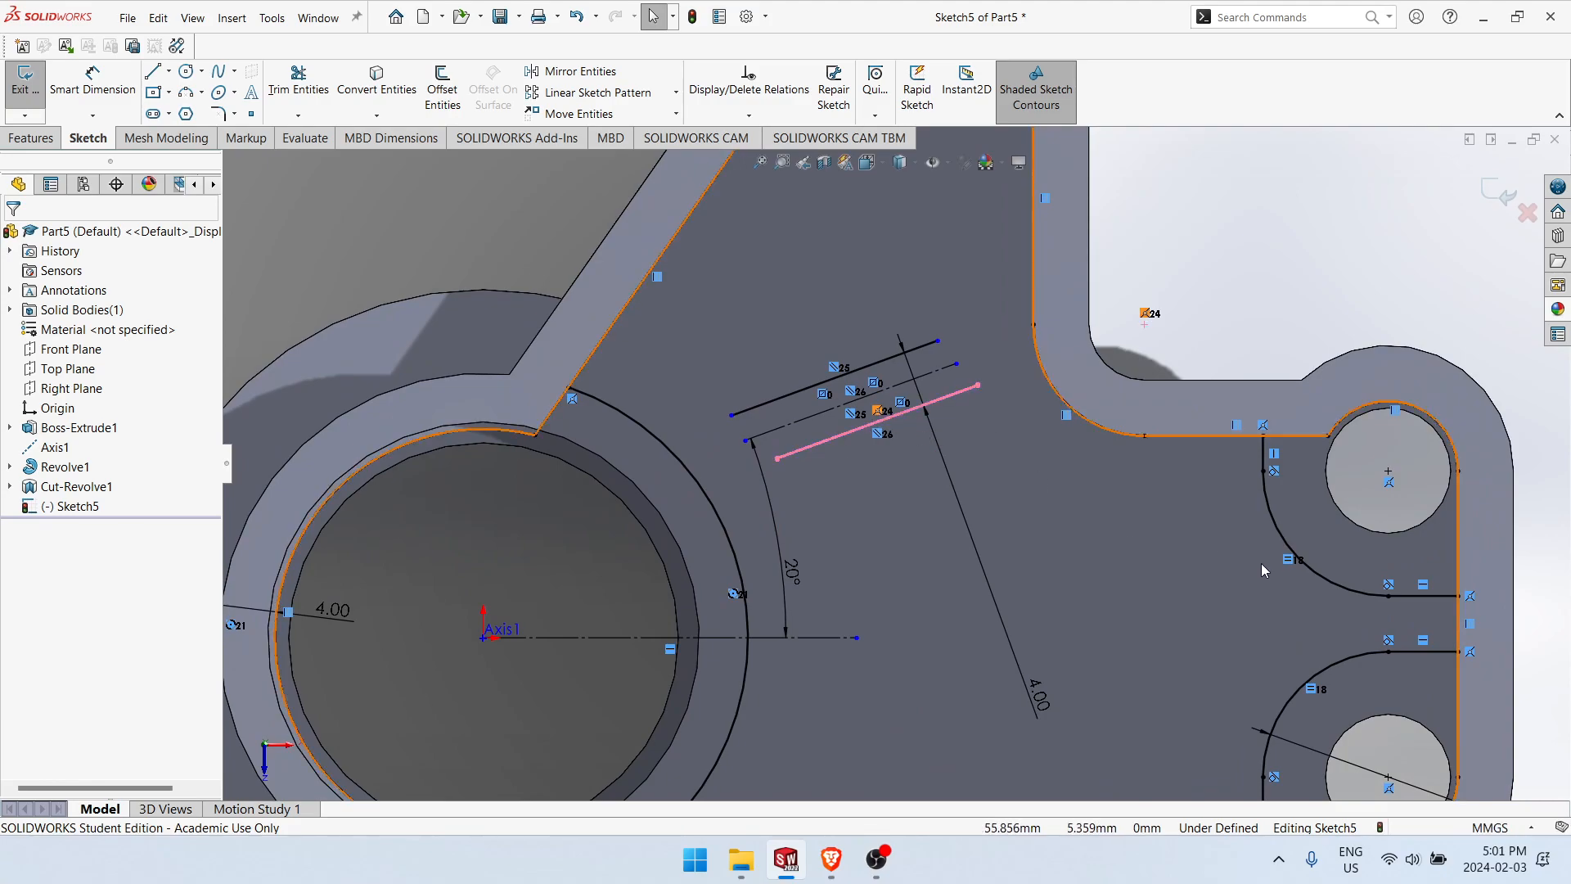
pyautogui.moveTo(922, 381); pyautogui.dragTo(993, 503)
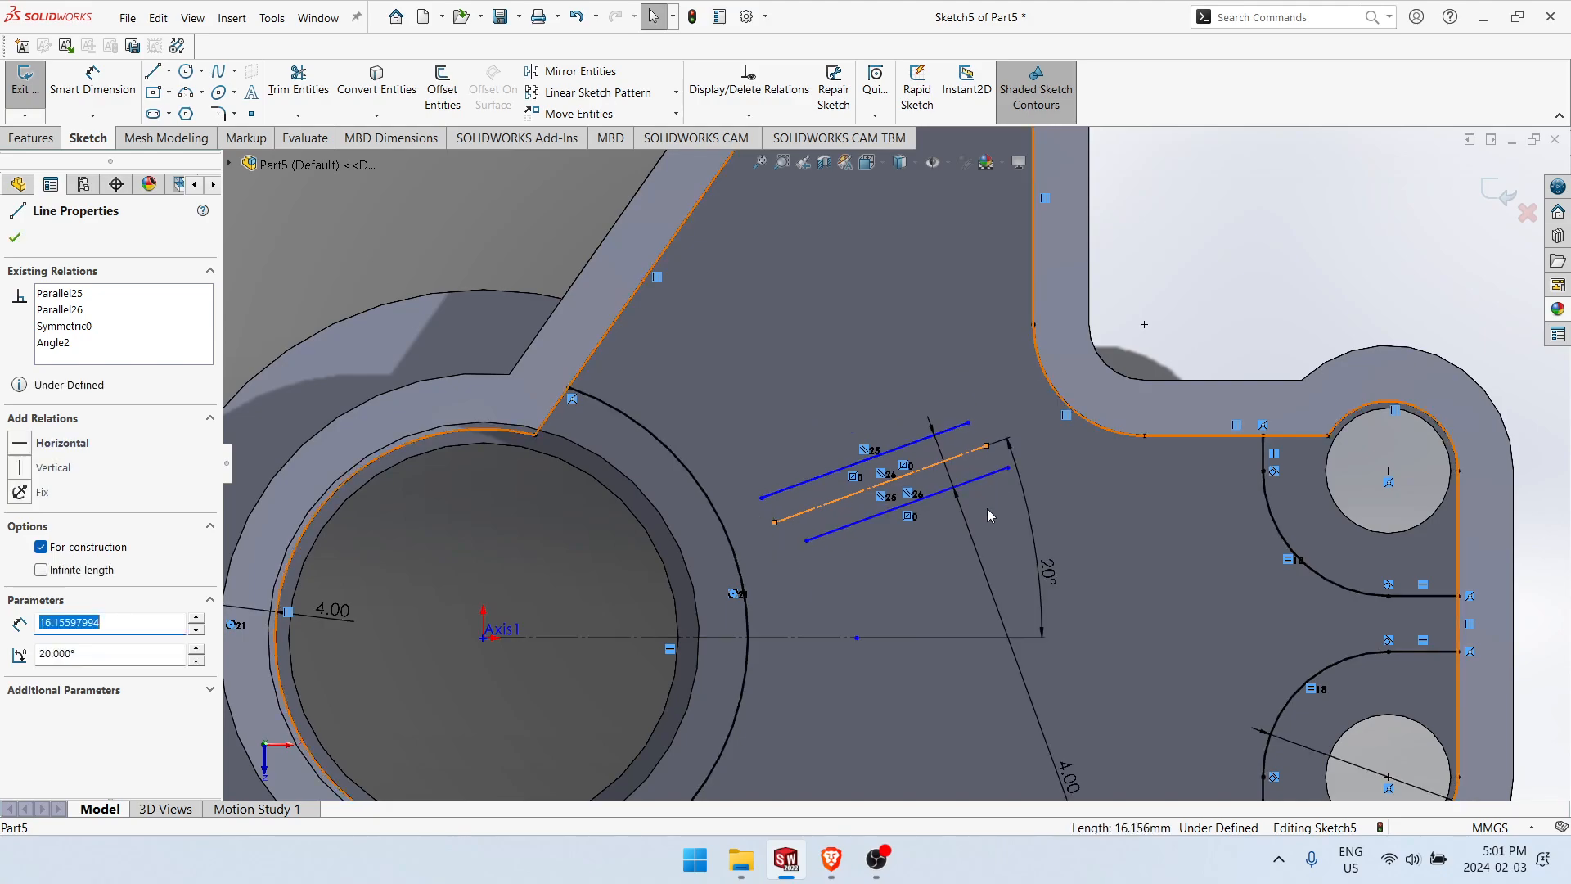
pyautogui.scroll(4, 975, 528)
pyautogui.scroll(-2, 954, 433)
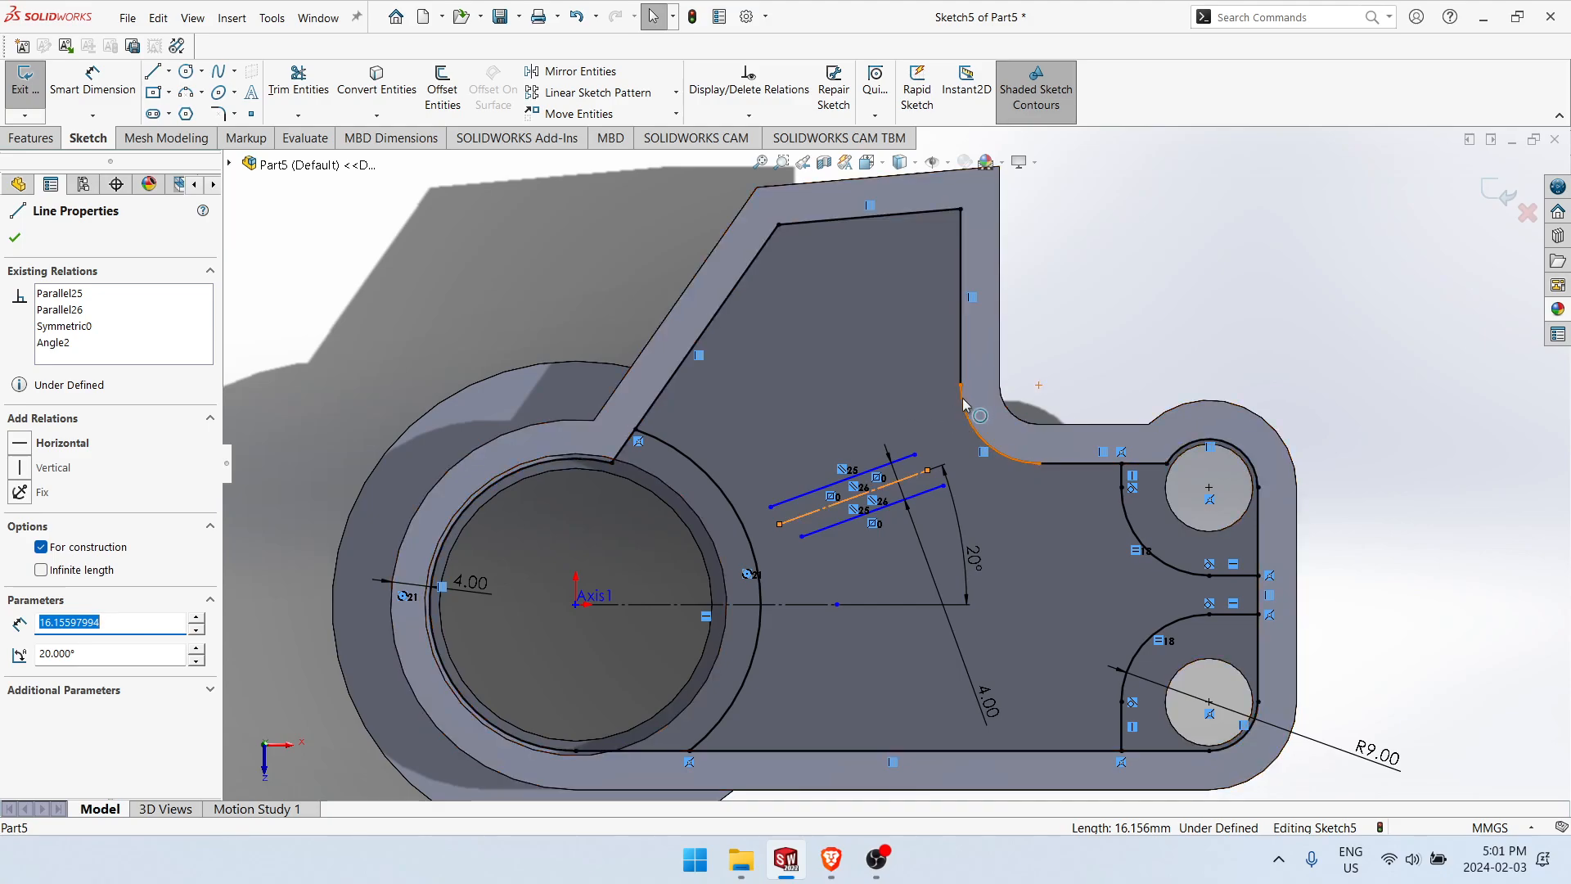
pyautogui.moveTo(916, 454); pyautogui.dragTo(968, 486)
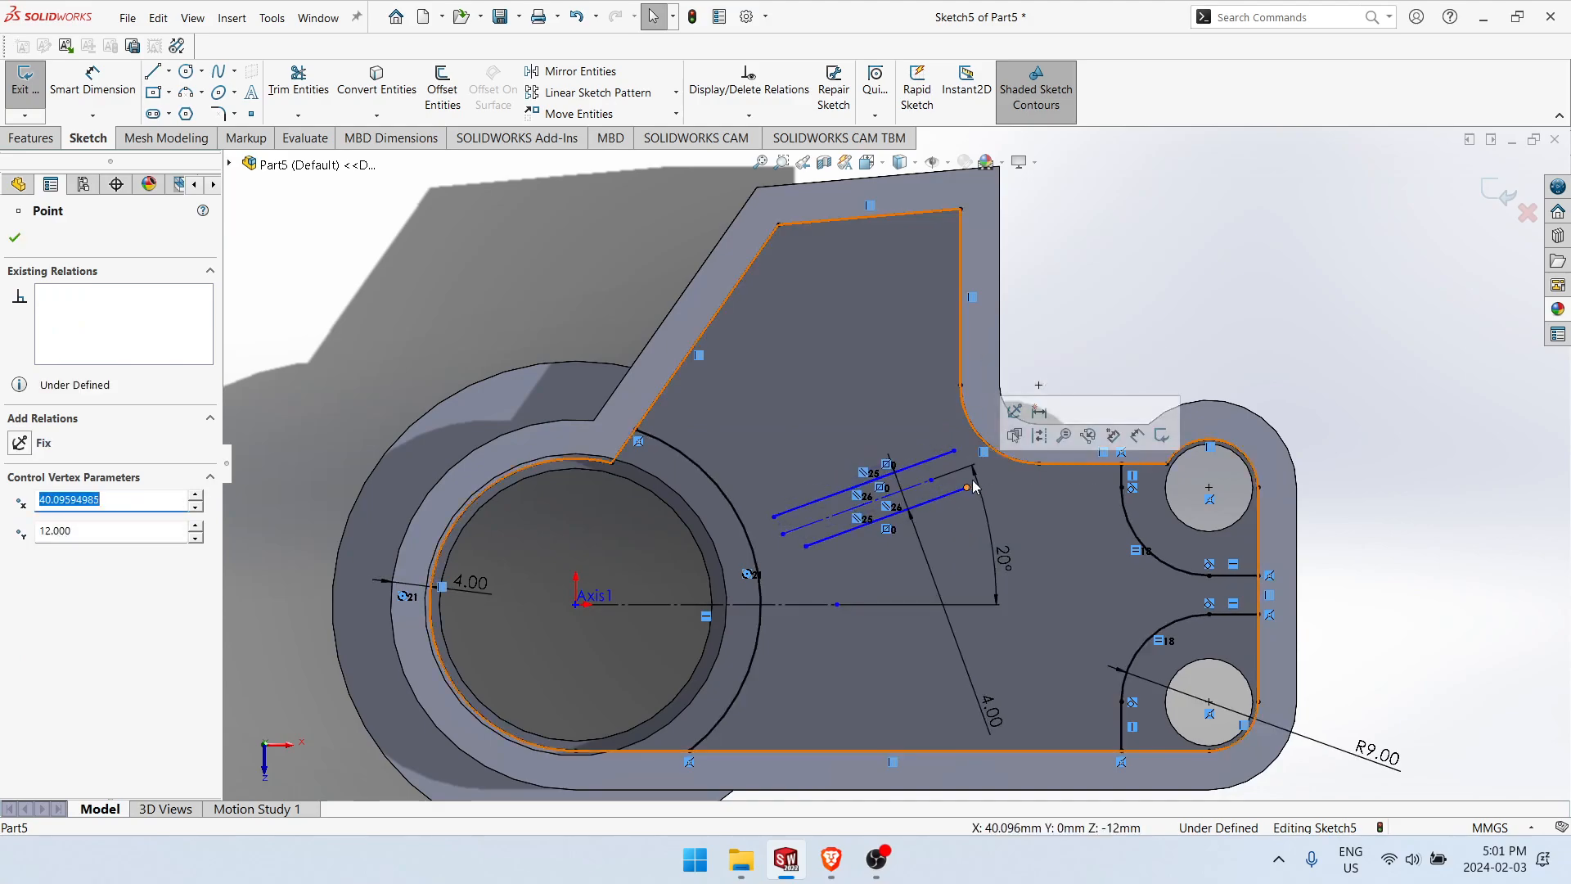
# Step: Sketch an 8 mm vertical and an 8 mm horizontal line from the pocket's rounded inner corner arc ends, meeting at a sharp corner
pyautogui.scroll(-3, 1010, 405)
pyautogui.press('l')
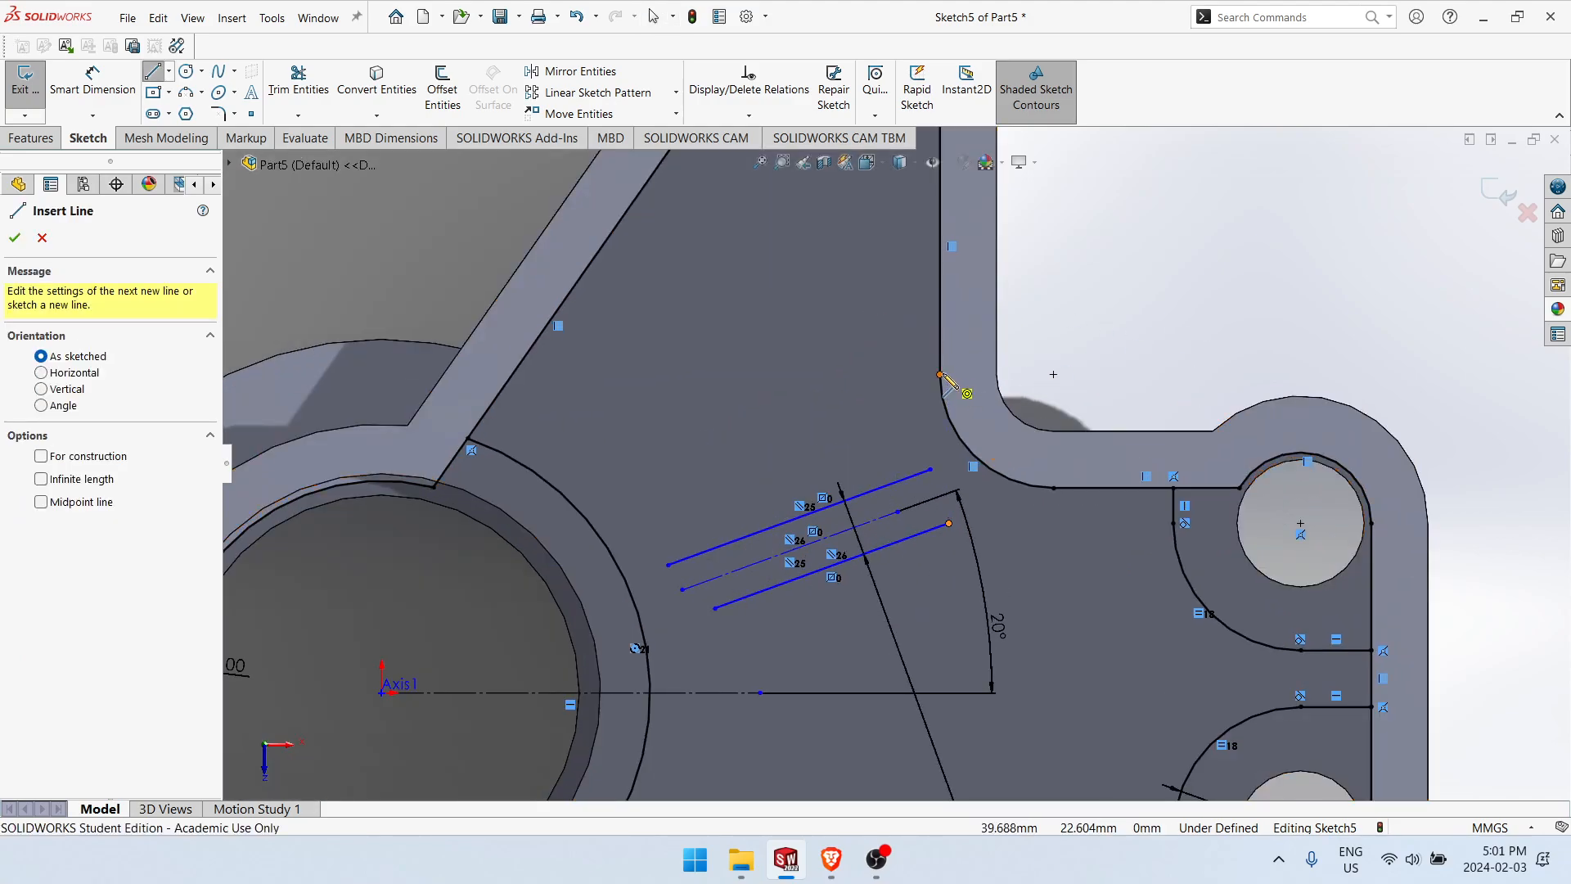
pyautogui.click(939, 375)
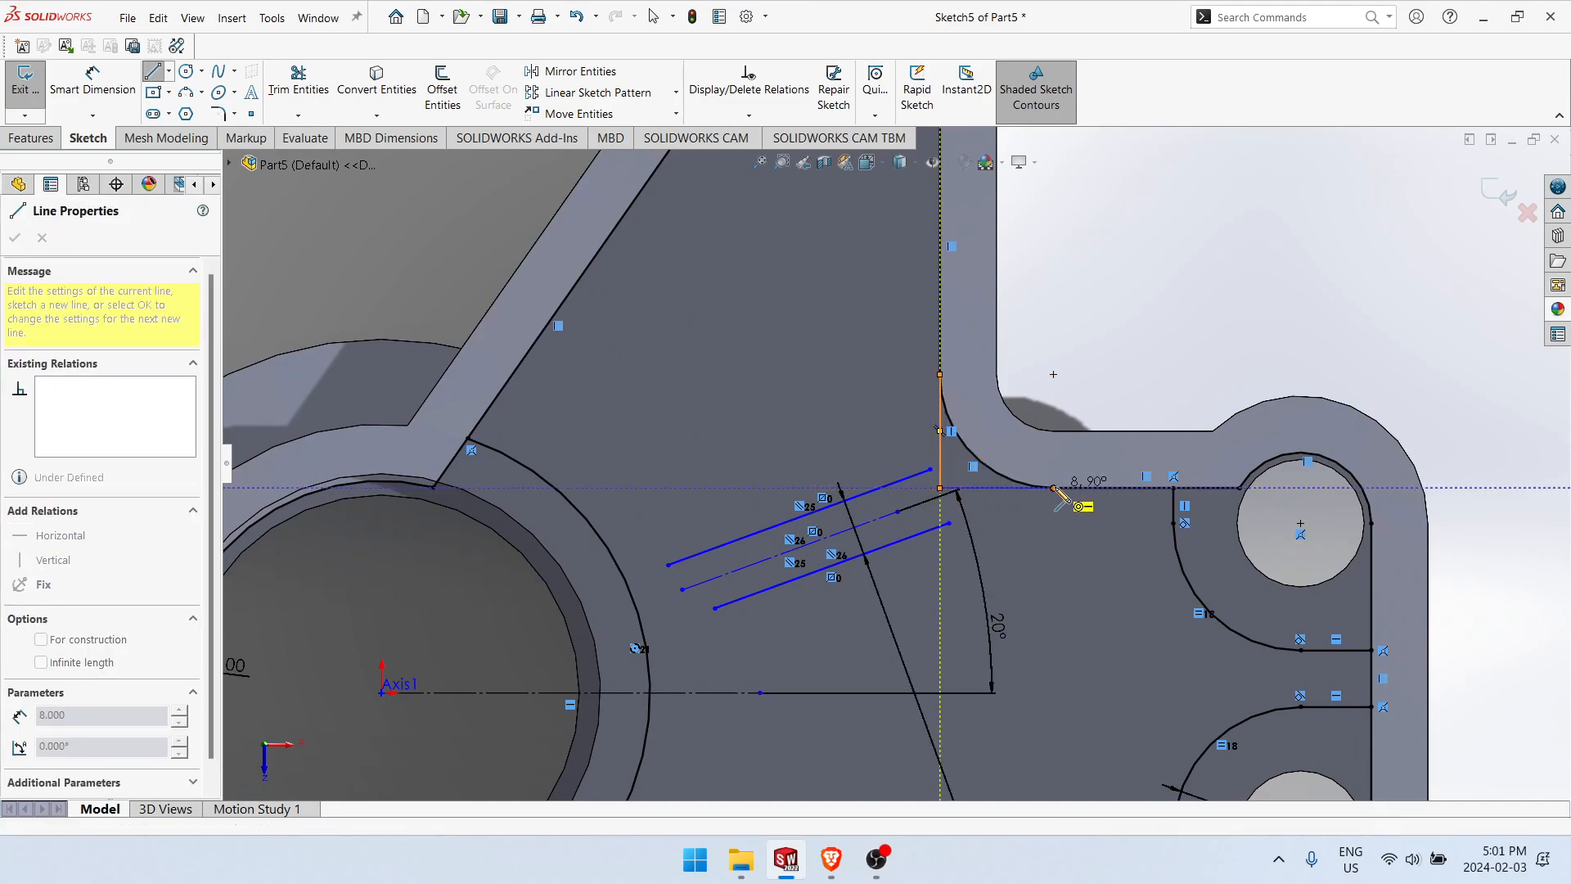
pyautogui.click(957, 490)
pyautogui.press('Escape')
pyautogui.scroll(2, 1003, 603)
pyautogui.scroll(-2, 835, 469)
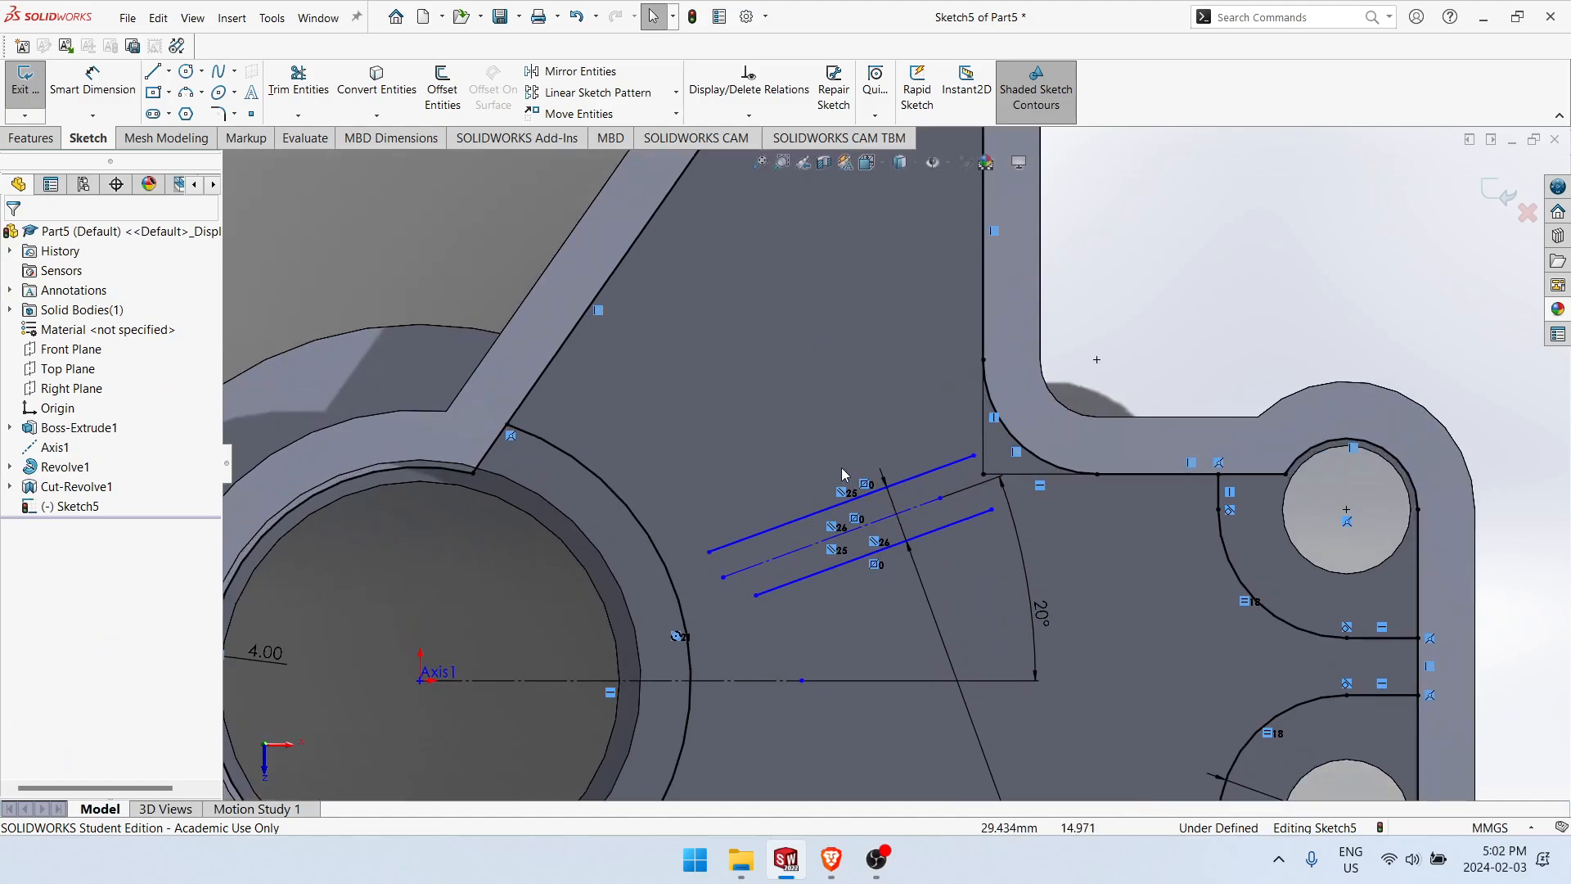
# Step: Delete the arc that rounds the pocket outline's inner corner
pyautogui.click(1014, 446)
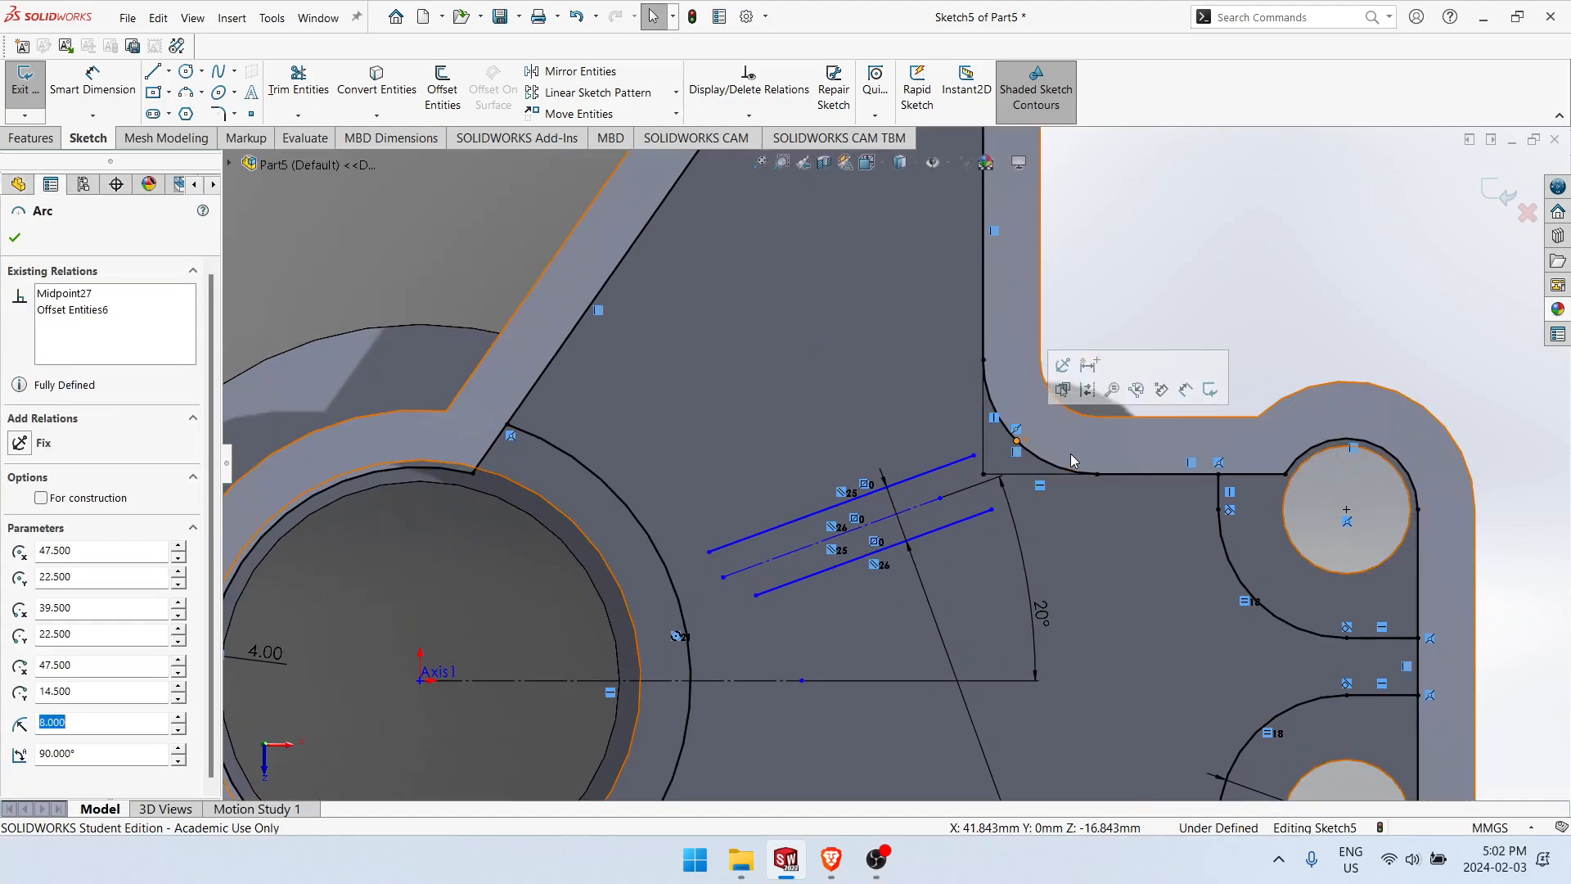
pyautogui.click(1021, 443)
pyautogui.press('Delete')
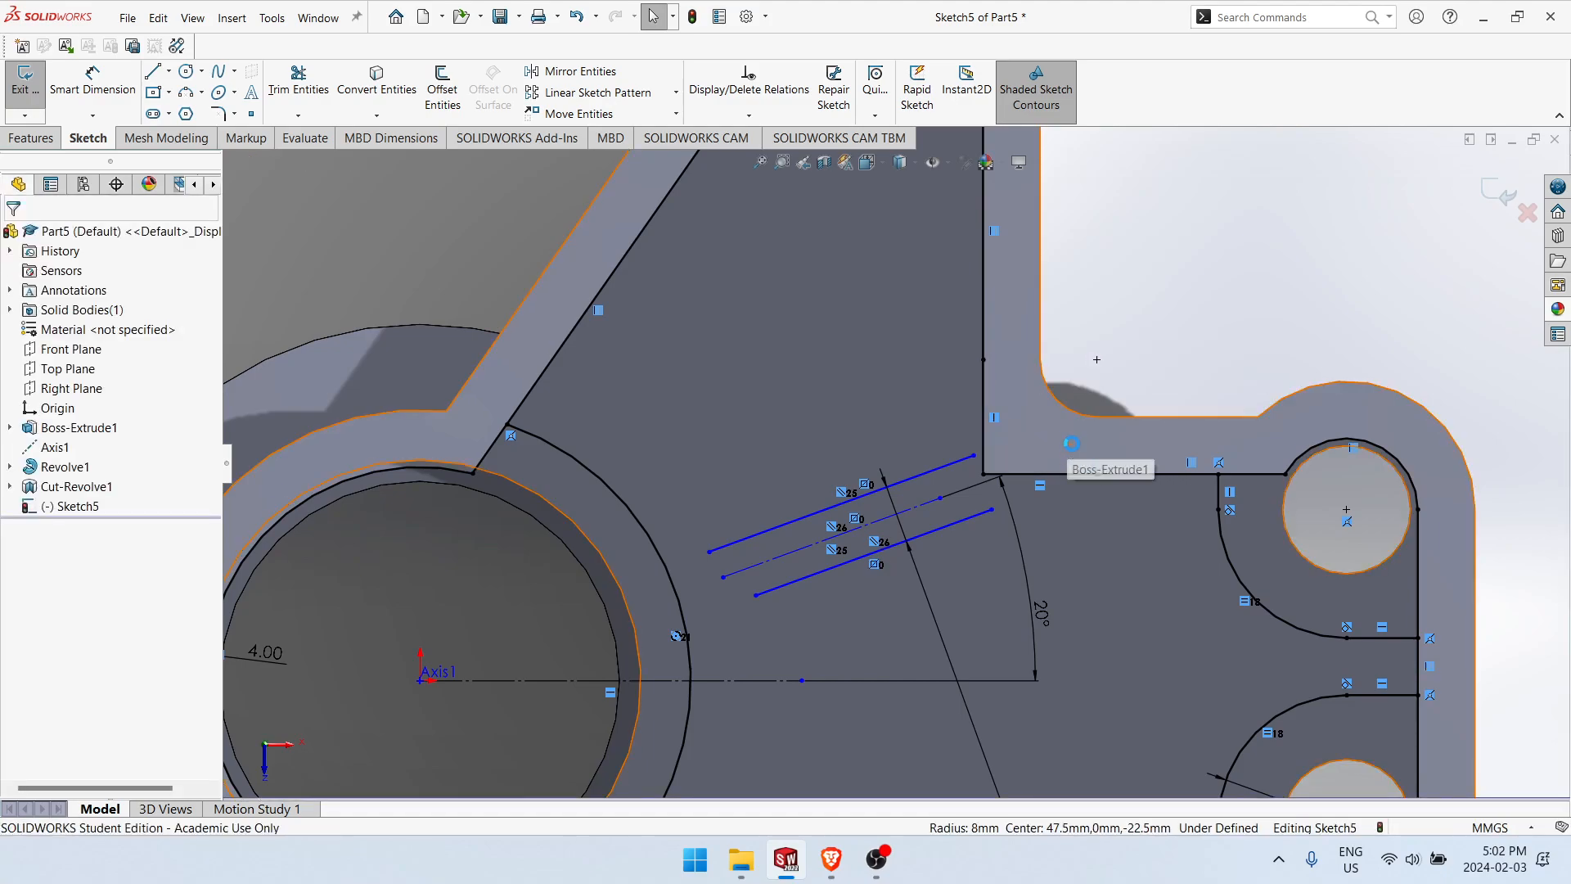
# Step: Attach the middle slanted line to the sharp corner and the outer lines to the adjacent pocket edges and the hub arc
pyautogui.moveTo(974, 455)
pyautogui.mouseDown()
pyautogui.moveTo(973, 425)
pyautogui.moveTo(1025, 483)
pyautogui.moveTo(952, 532)
pyautogui.moveTo(941, 468)
pyautogui.moveTo(985, 482)
pyautogui.mouseUp()
pyautogui.press('Escape')
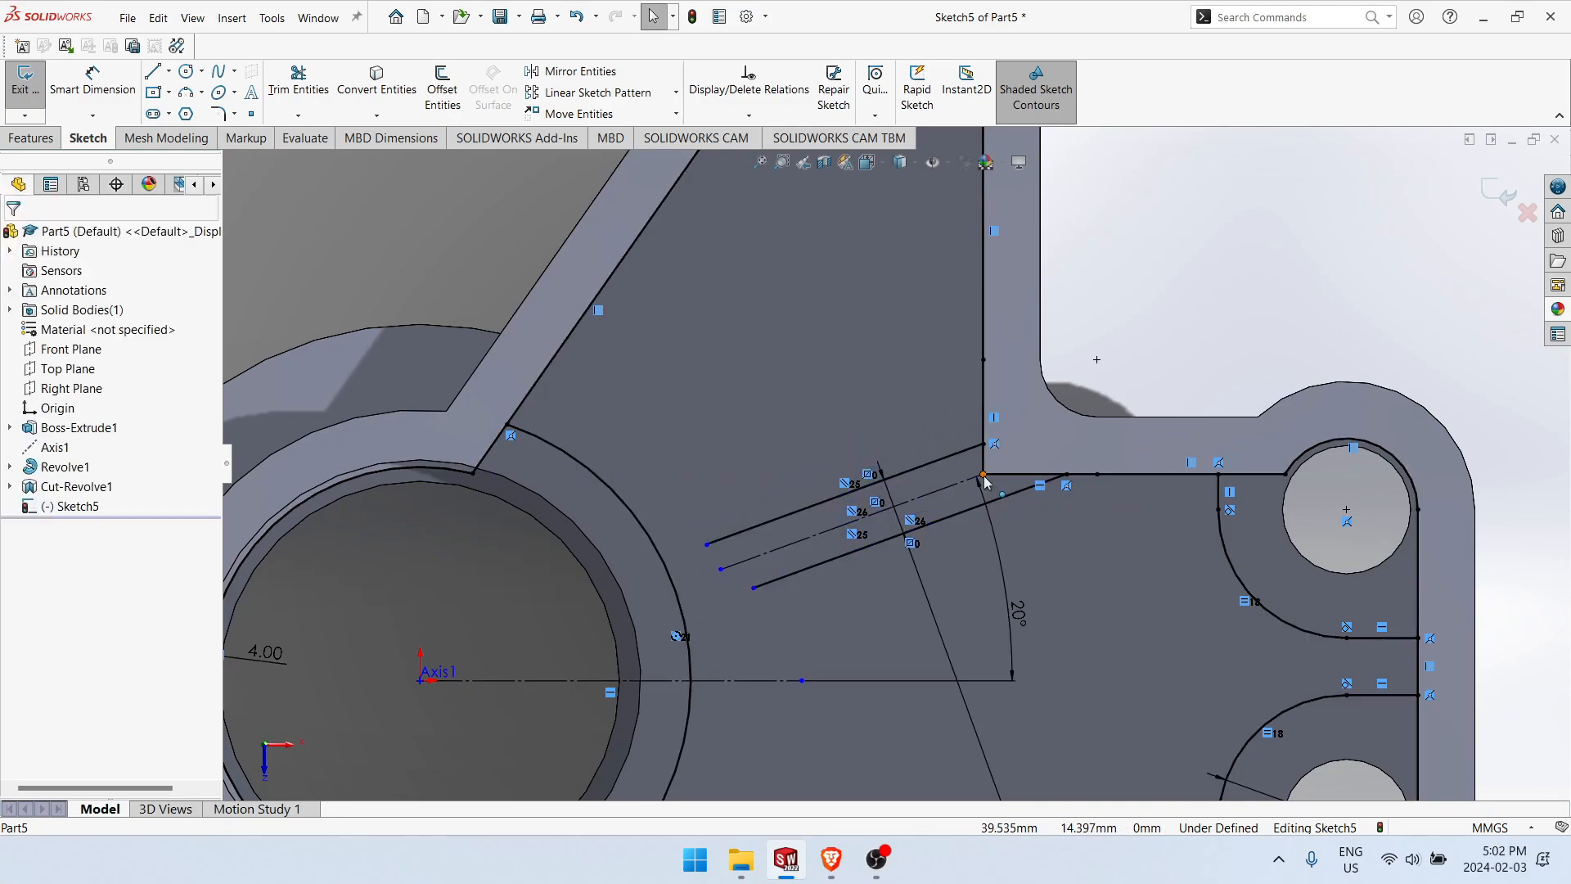
pyautogui.moveTo(706, 544)
pyautogui.mouseDown()
pyautogui.moveTo(668, 569)
pyautogui.moveTo(751, 591)
pyautogui.moveTo(684, 624)
pyautogui.mouseUp()
pyautogui.click(1165, 292)
pyautogui.scroll(3, 955, 536)
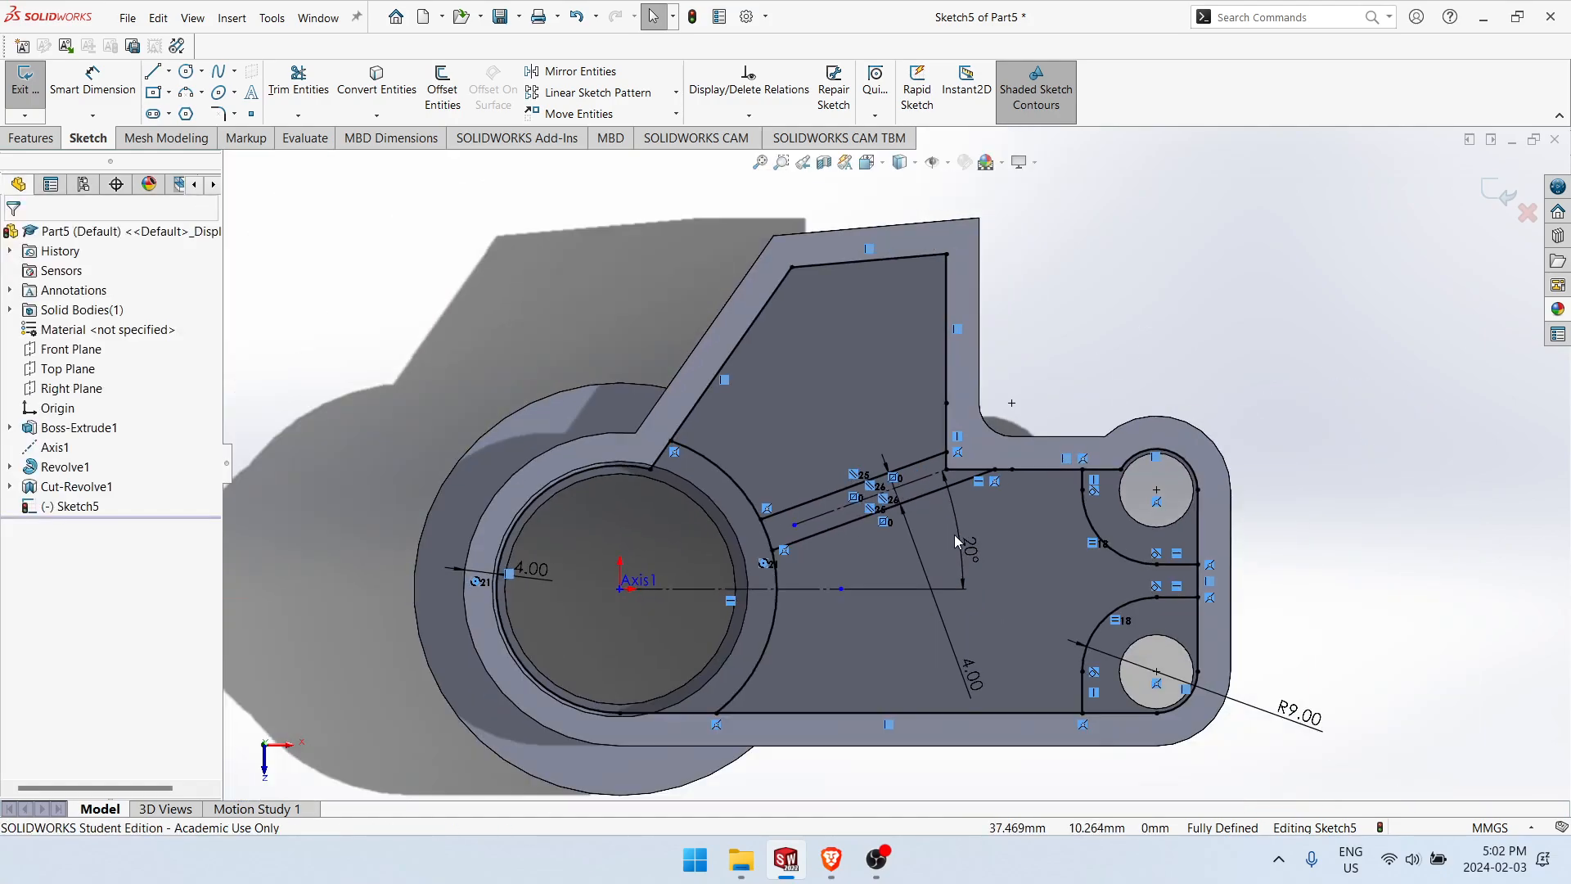
# Step: Trim the outline around the hub and both small holes, and the hub arc between the slanted lines
pyautogui.scroll(1, 955, 539)
pyautogui.scroll(-2, 683, 675)
pyautogui.moveTo(656, 265); pyautogui.dragTo(664, 301, button='right')
pyautogui.moveTo(670, 340)
pyautogui.mouseDown()
pyautogui.moveTo(700, 373)
pyautogui.moveTo(672, 392)
pyautogui.mouseUp()
pyautogui.moveTo(748, 650); pyautogui.dragTo(821, 621)
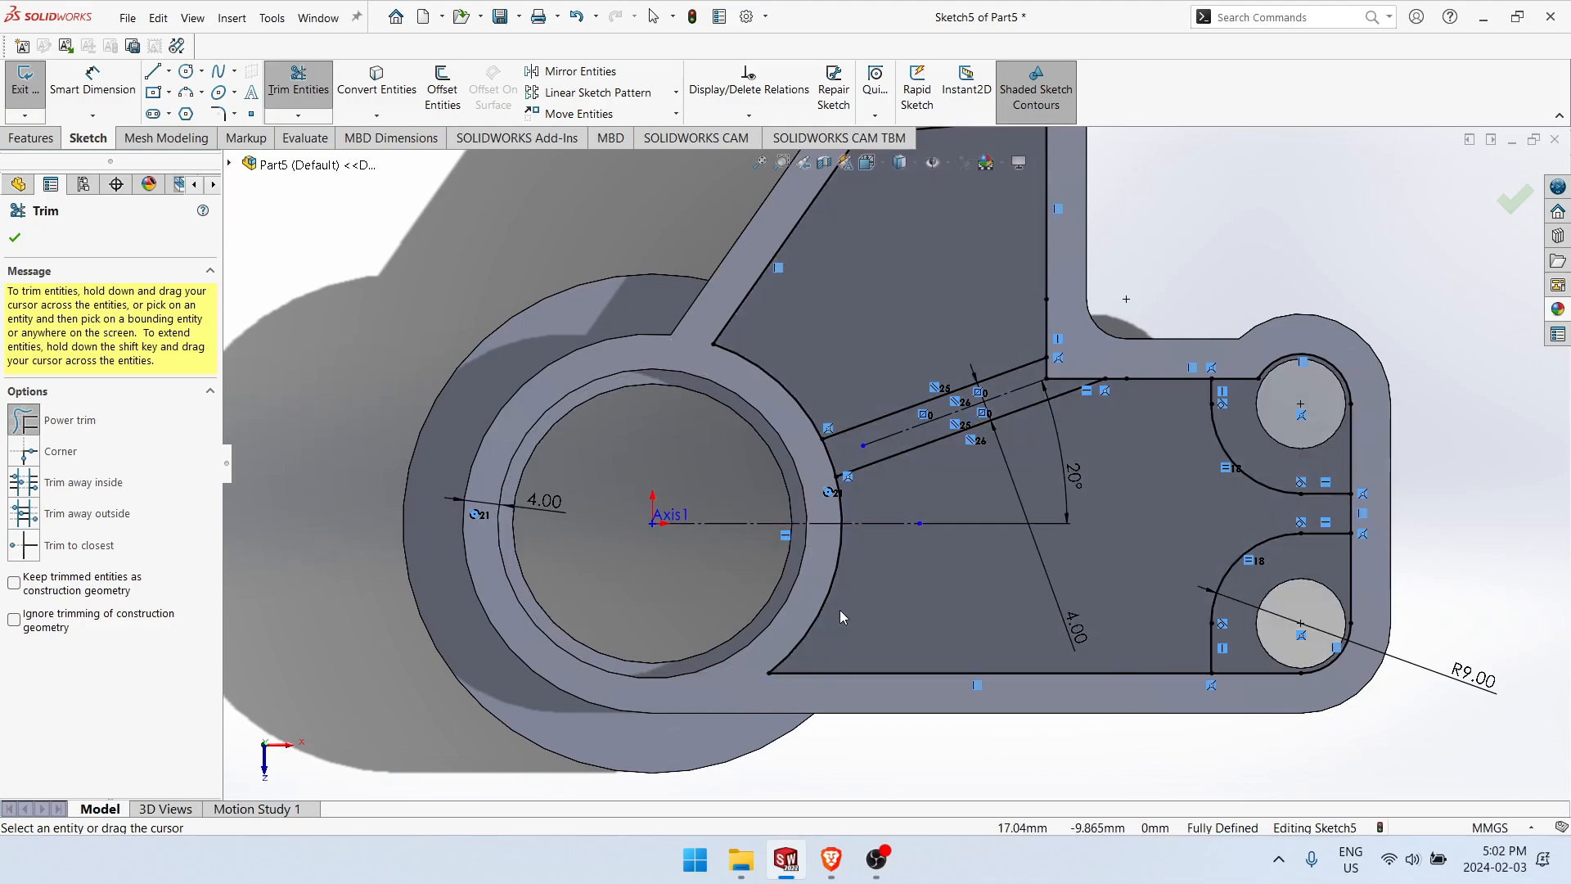
pyautogui.moveTo(832, 468); pyautogui.dragTo(839, 484)
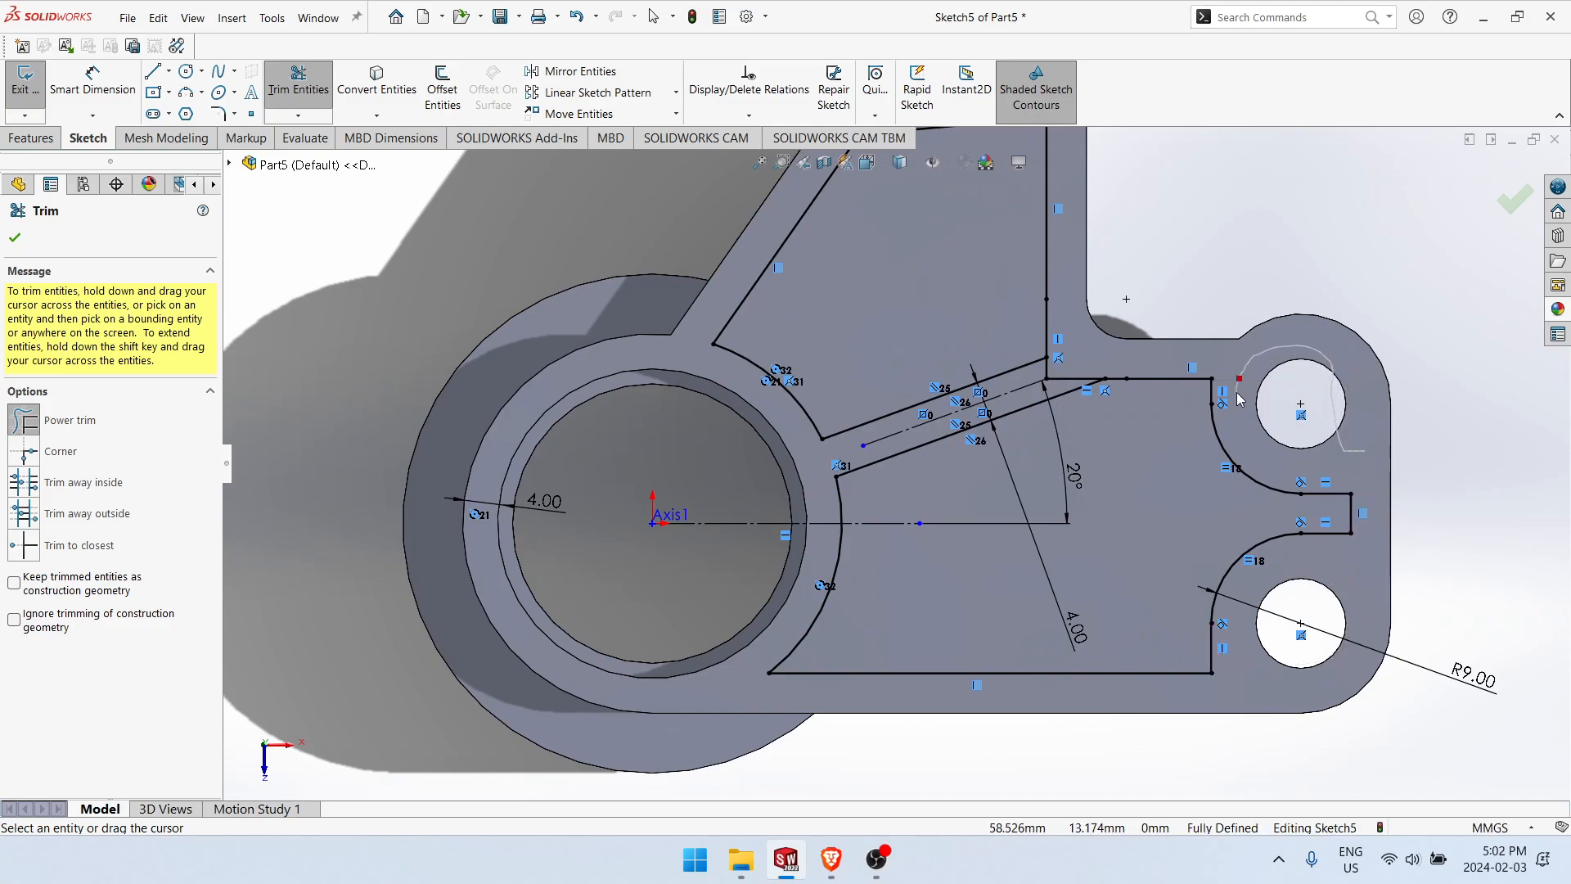
# Step: Trim the sharp corner between the slanted lines and the short outline segments adjoining their outer ends
pyautogui.scroll(-3, 1083, 366)
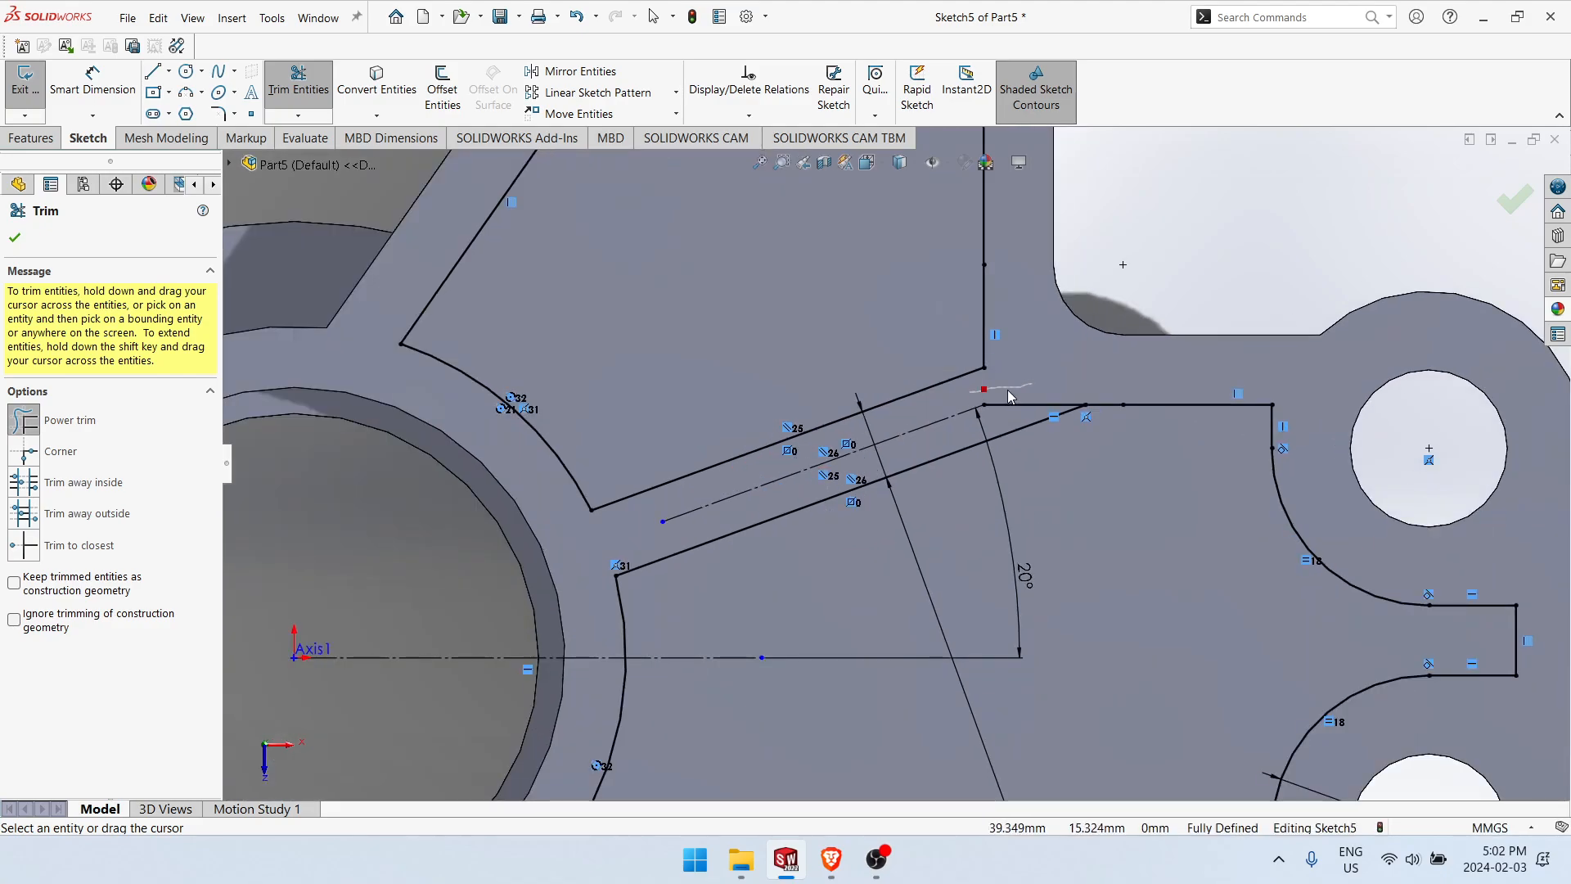
pyautogui.moveTo(1054, 395); pyautogui.dragTo(1022, 395)
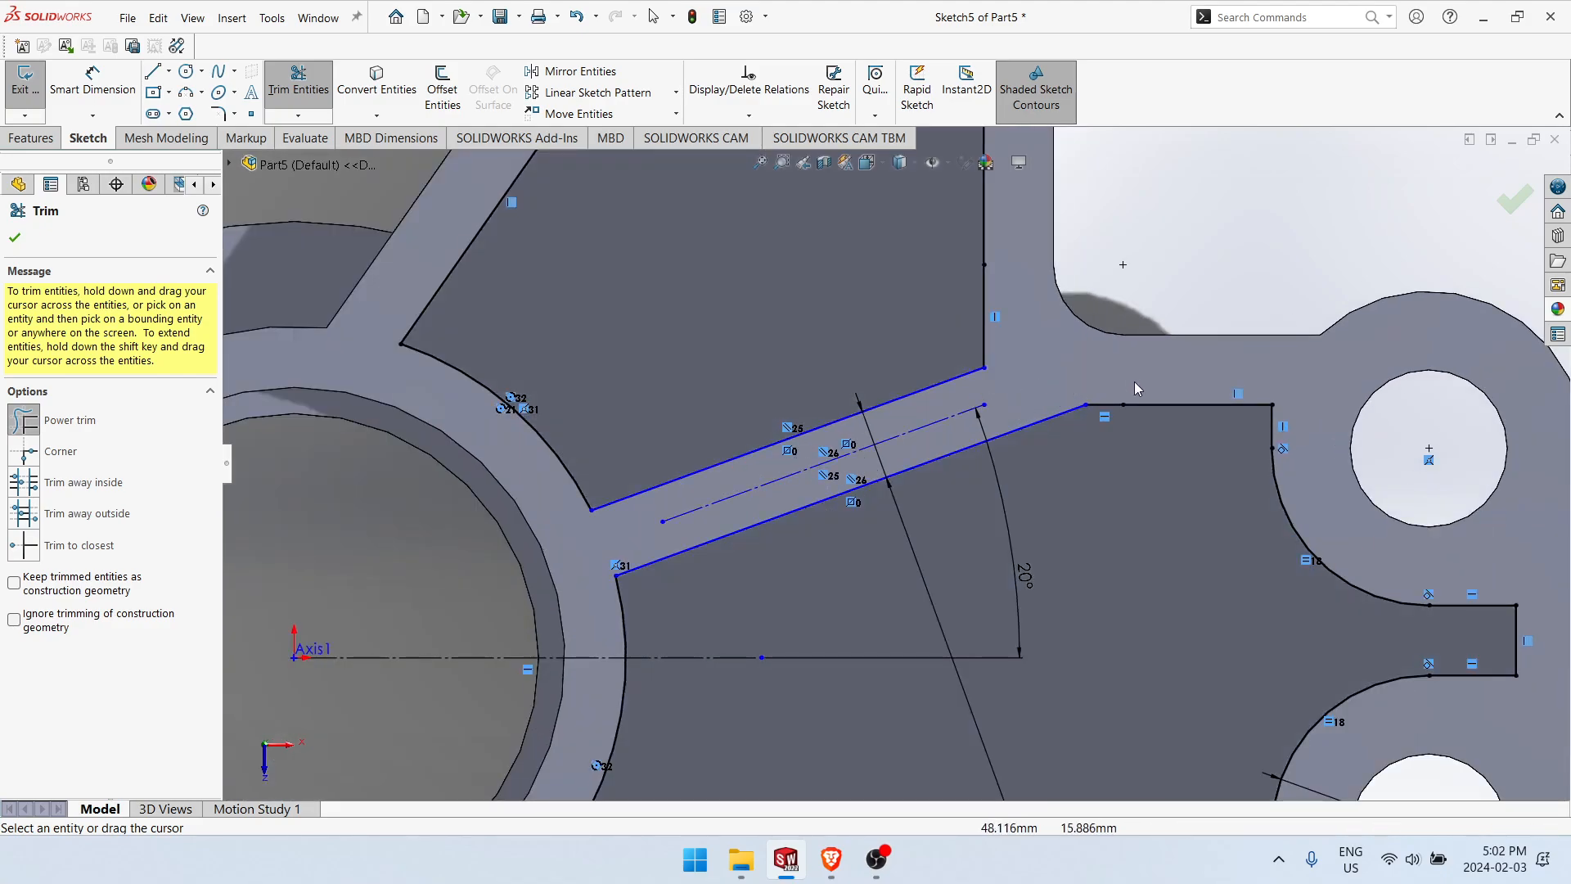
pyautogui.moveTo(964, 341)
pyautogui.mouseDown()
pyautogui.moveTo(1072, 355)
pyautogui.moveTo(1116, 408)
pyautogui.moveTo(1078, 389)
pyautogui.mouseUp()
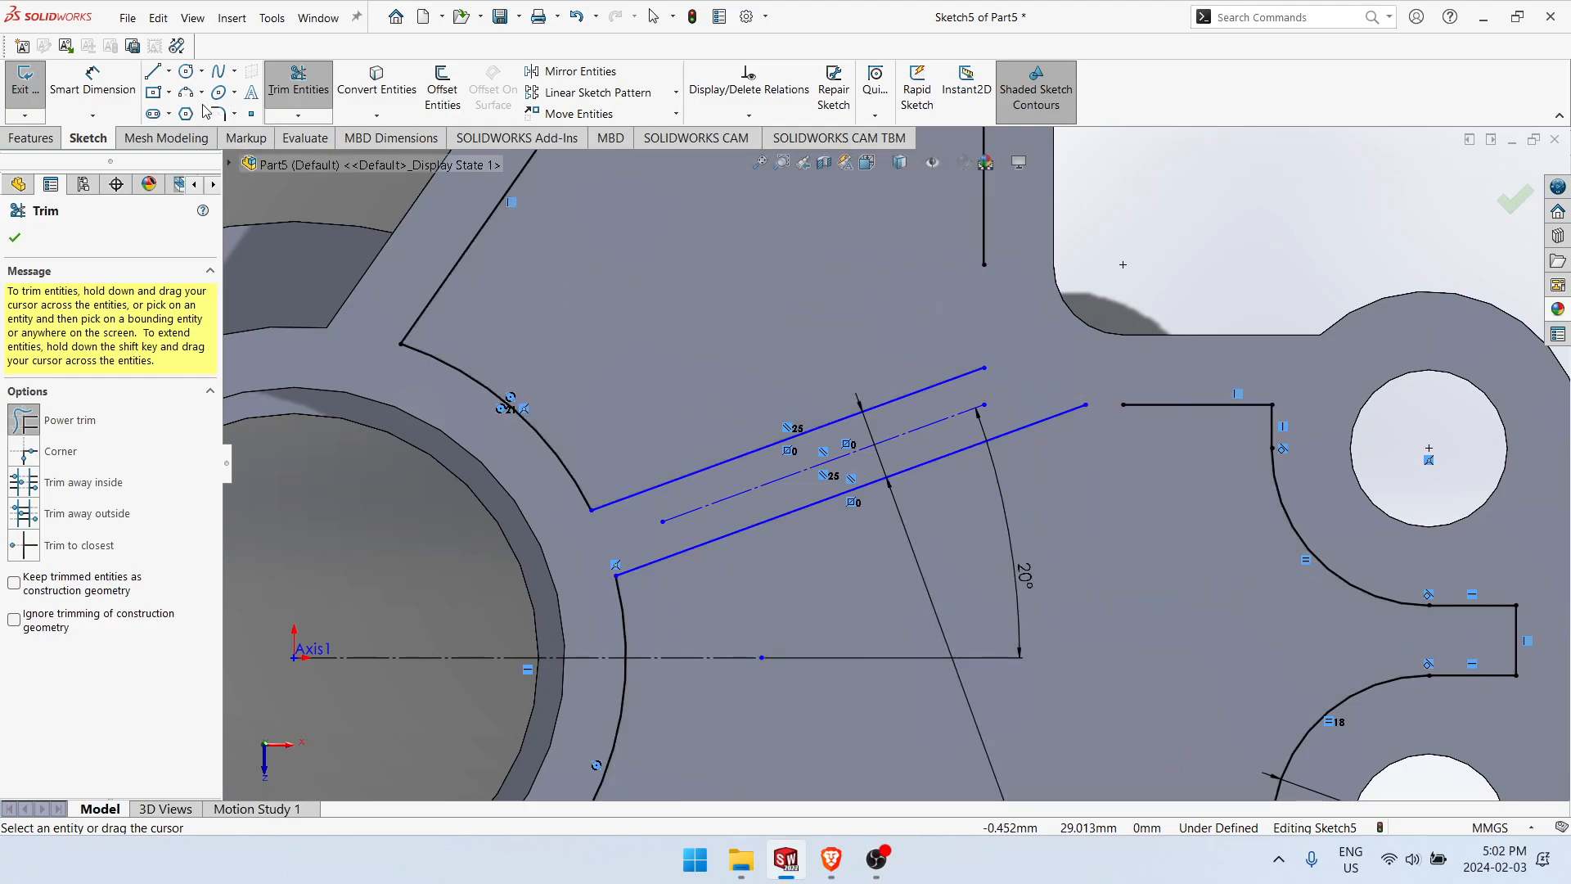
# Step: Extend the vertical and horizontal pocket edges to meet the outer ends of the slanted rib lines
pyautogui.click(296, 116)
pyautogui.click(342, 155)
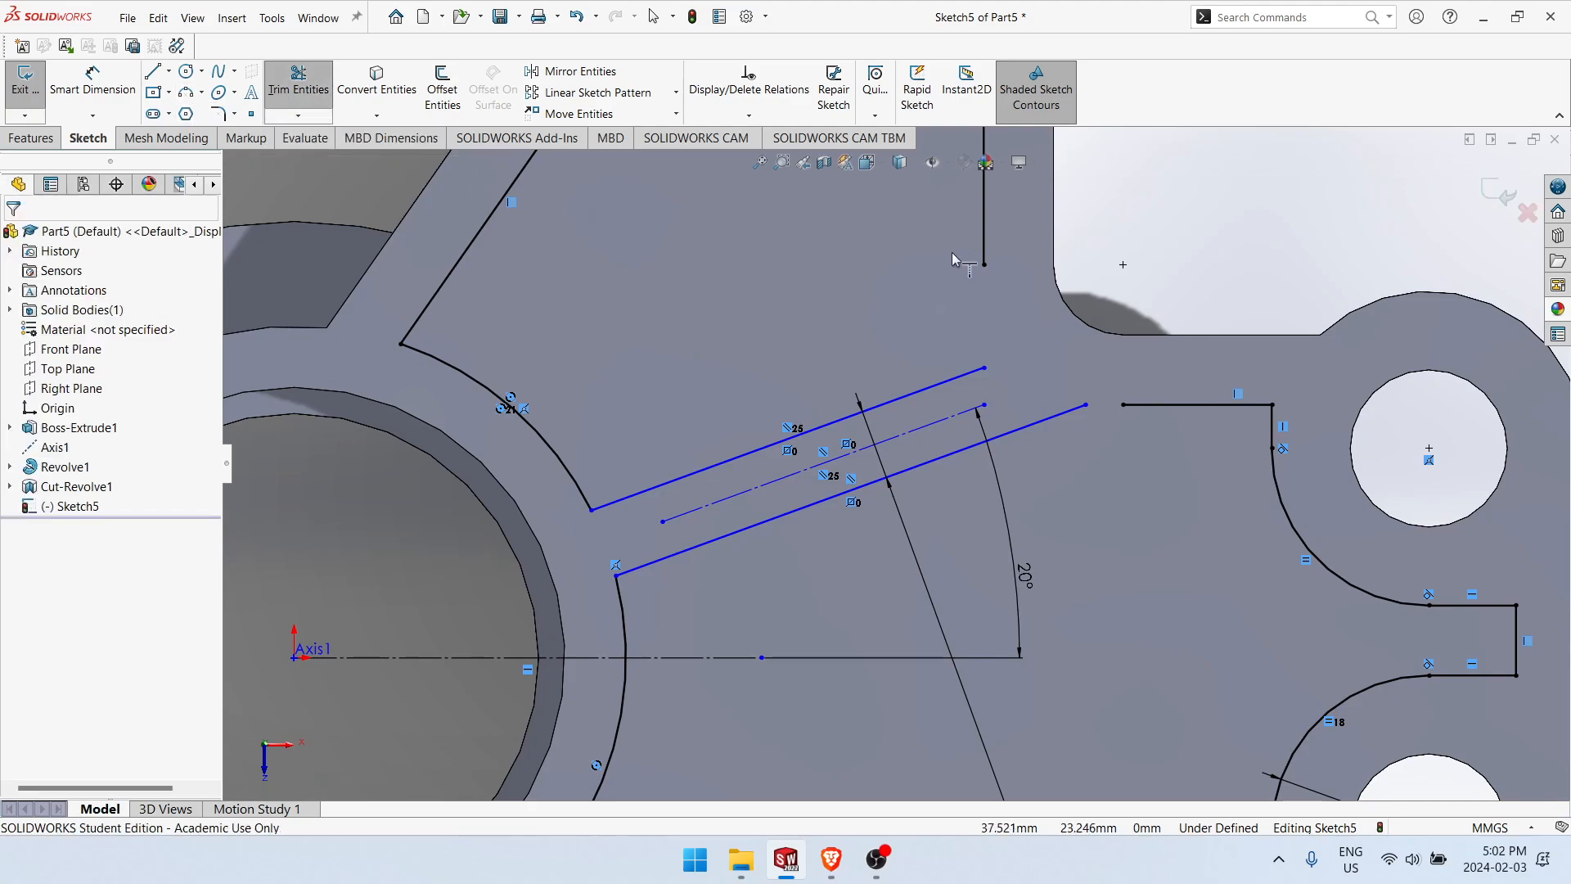
pyautogui.click(984, 245)
pyautogui.click(1146, 401)
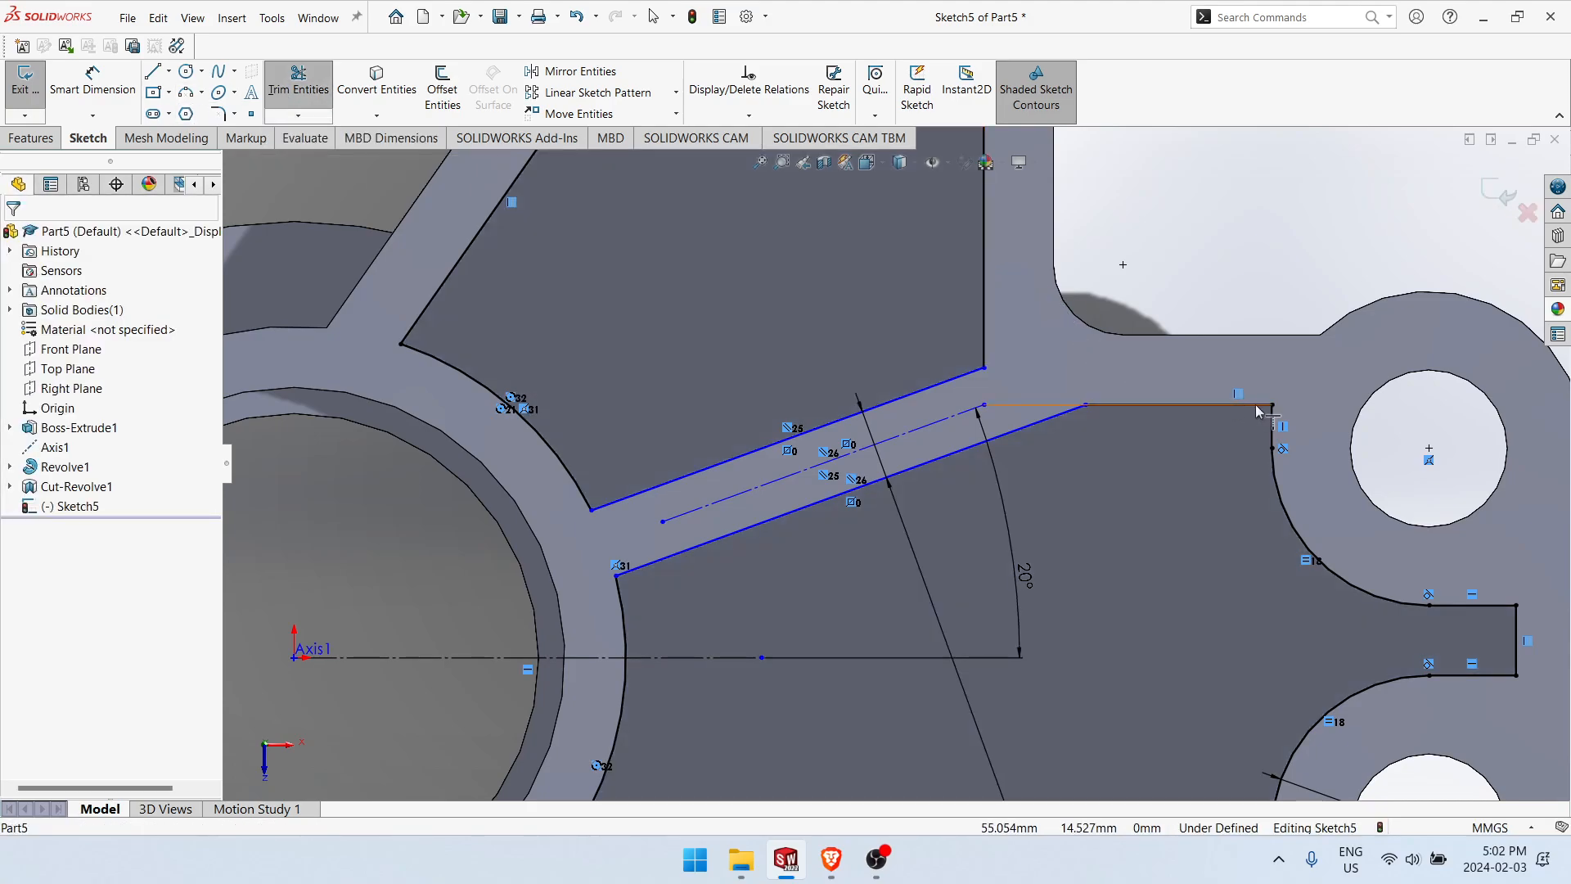
pyautogui.press('Escape')
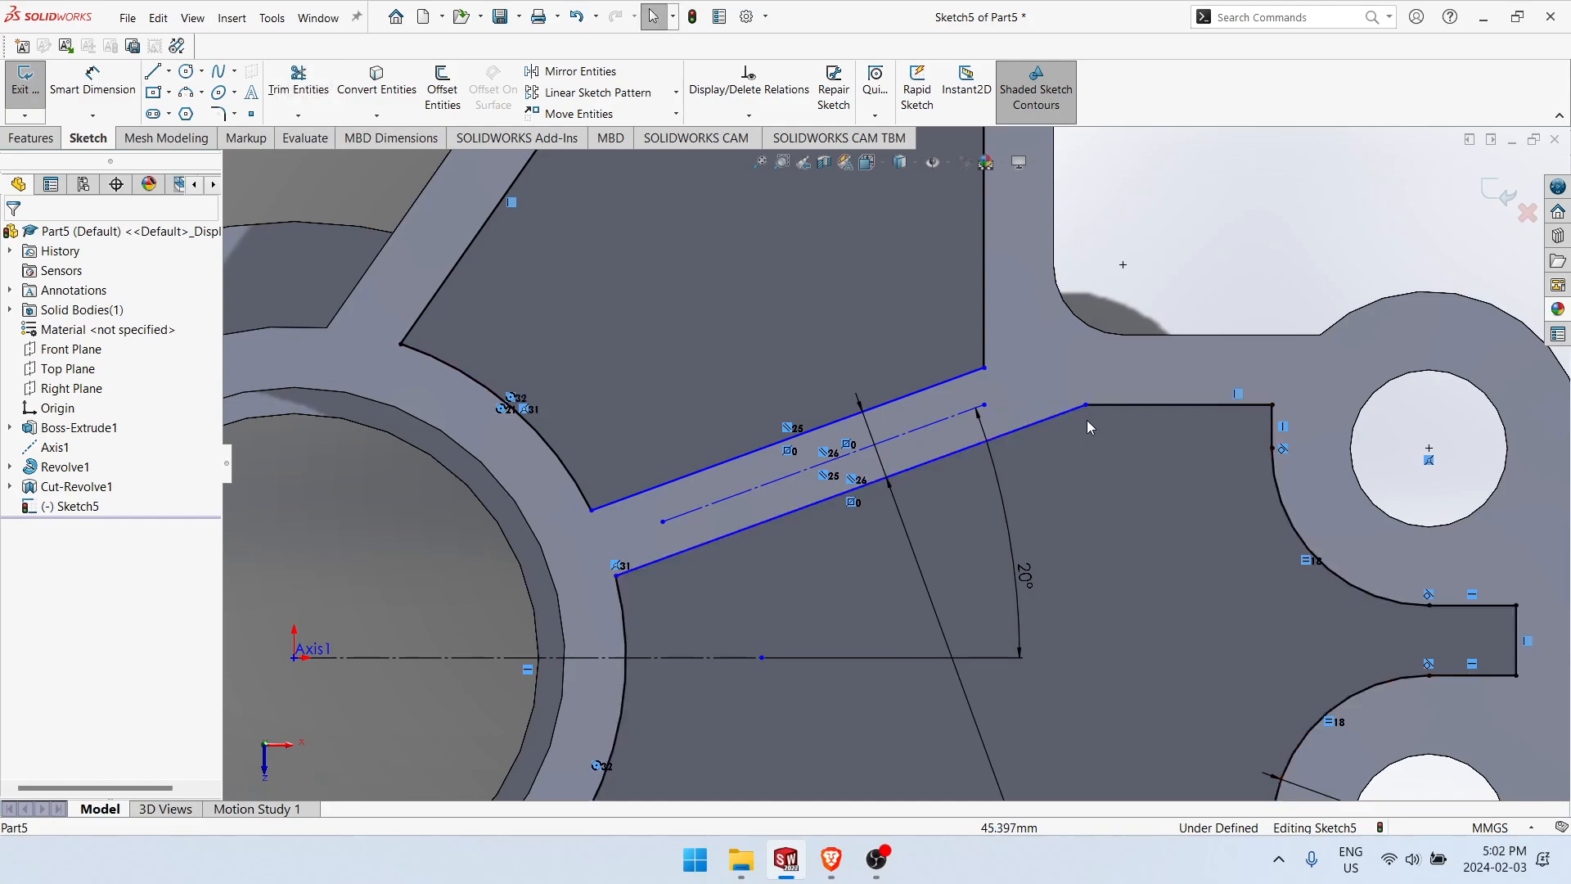
# Step: Add a vertical relation between the outer ends of the upper rib line and the middle construction line
pyautogui.click(983, 368)
pyautogui.moveTo(984, 405)
pyautogui.mouseDown()
pyautogui.moveTo(991, 422)
pyautogui.moveTo(984, 405)
pyautogui.mouseUp()
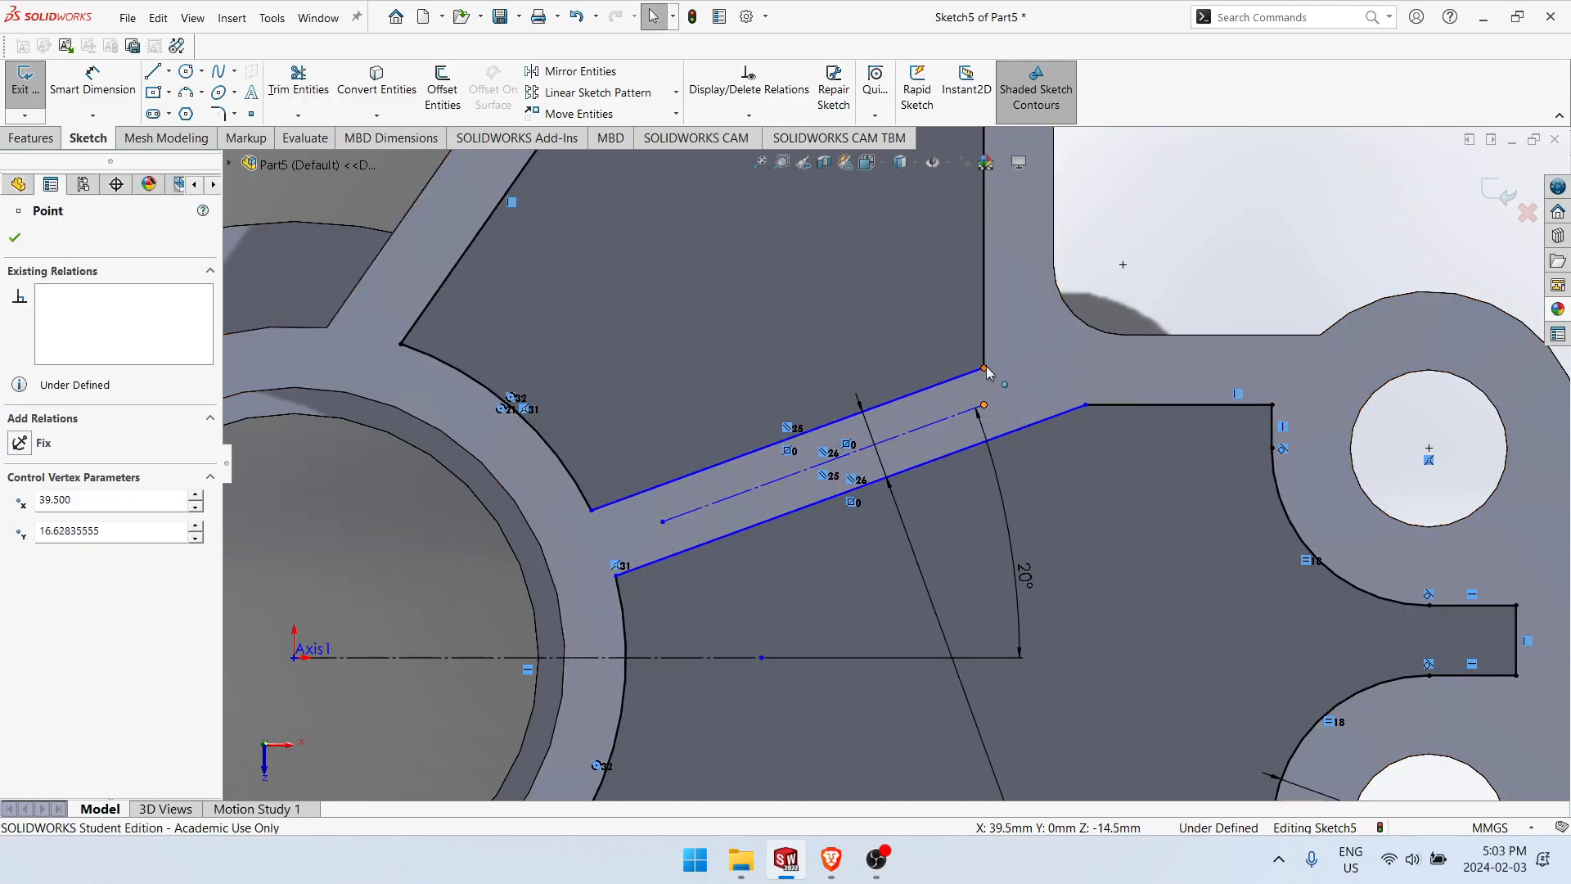
pyautogui.keyDown('ctrl'); pyautogui.click(985, 367); pyautogui.keyUp('ctrl')
pyautogui.click(1056, 293)
pyautogui.click(1201, 222)
# Step: Add a horizontal relation between the outer ends of the middle construction line and the lower rib line
pyautogui.click(984, 405)
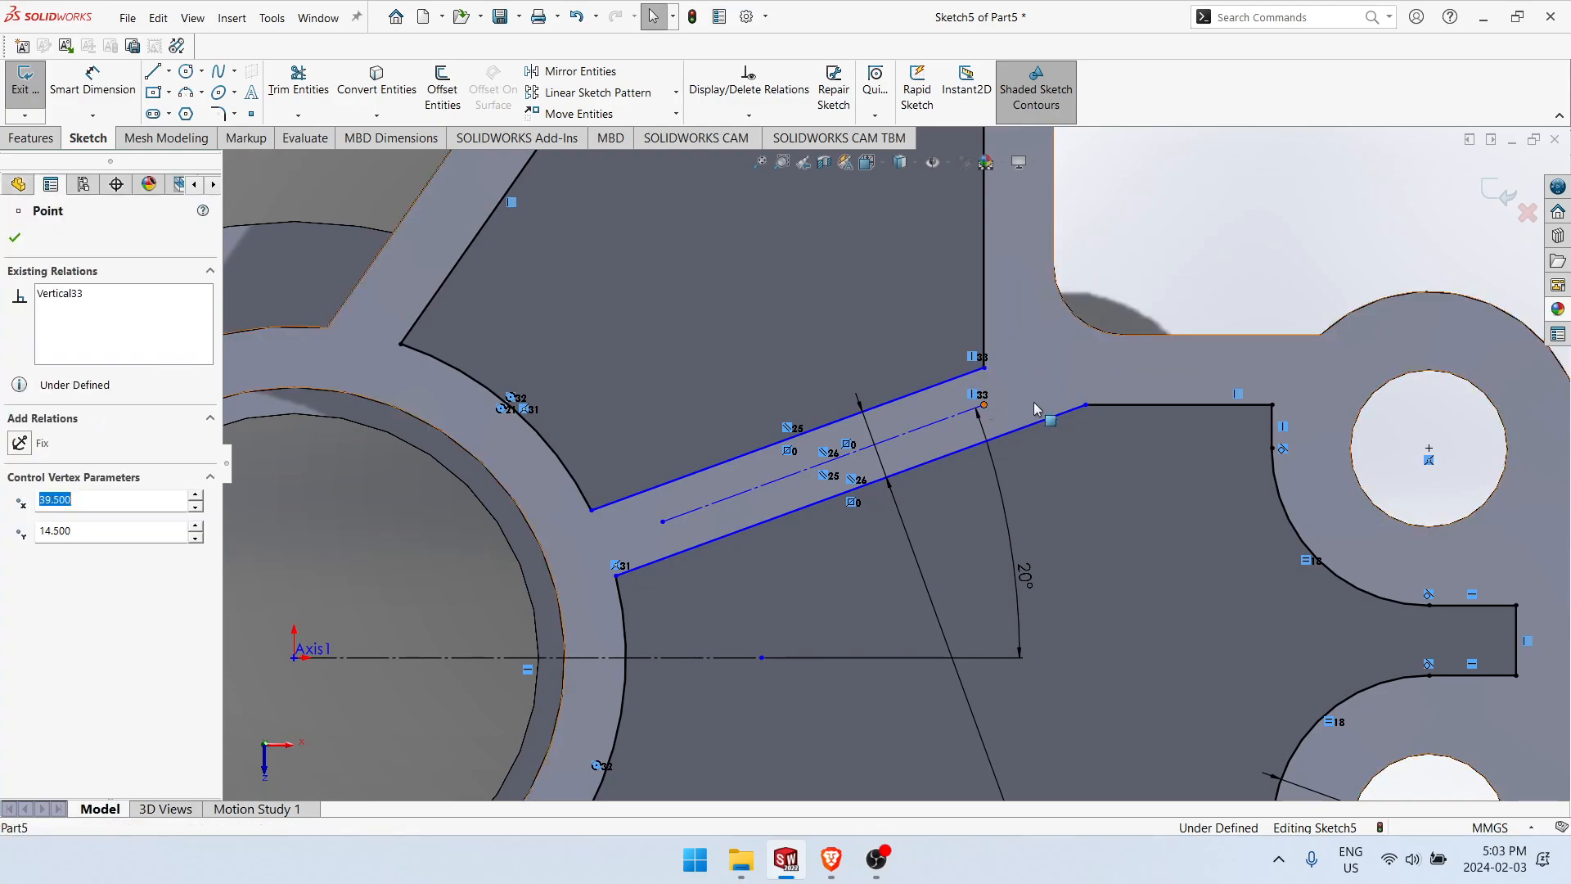
pyautogui.keyDown('ctrl'); pyautogui.click(1085, 404); pyautogui.keyUp('ctrl')
pyautogui.click(1144, 340)
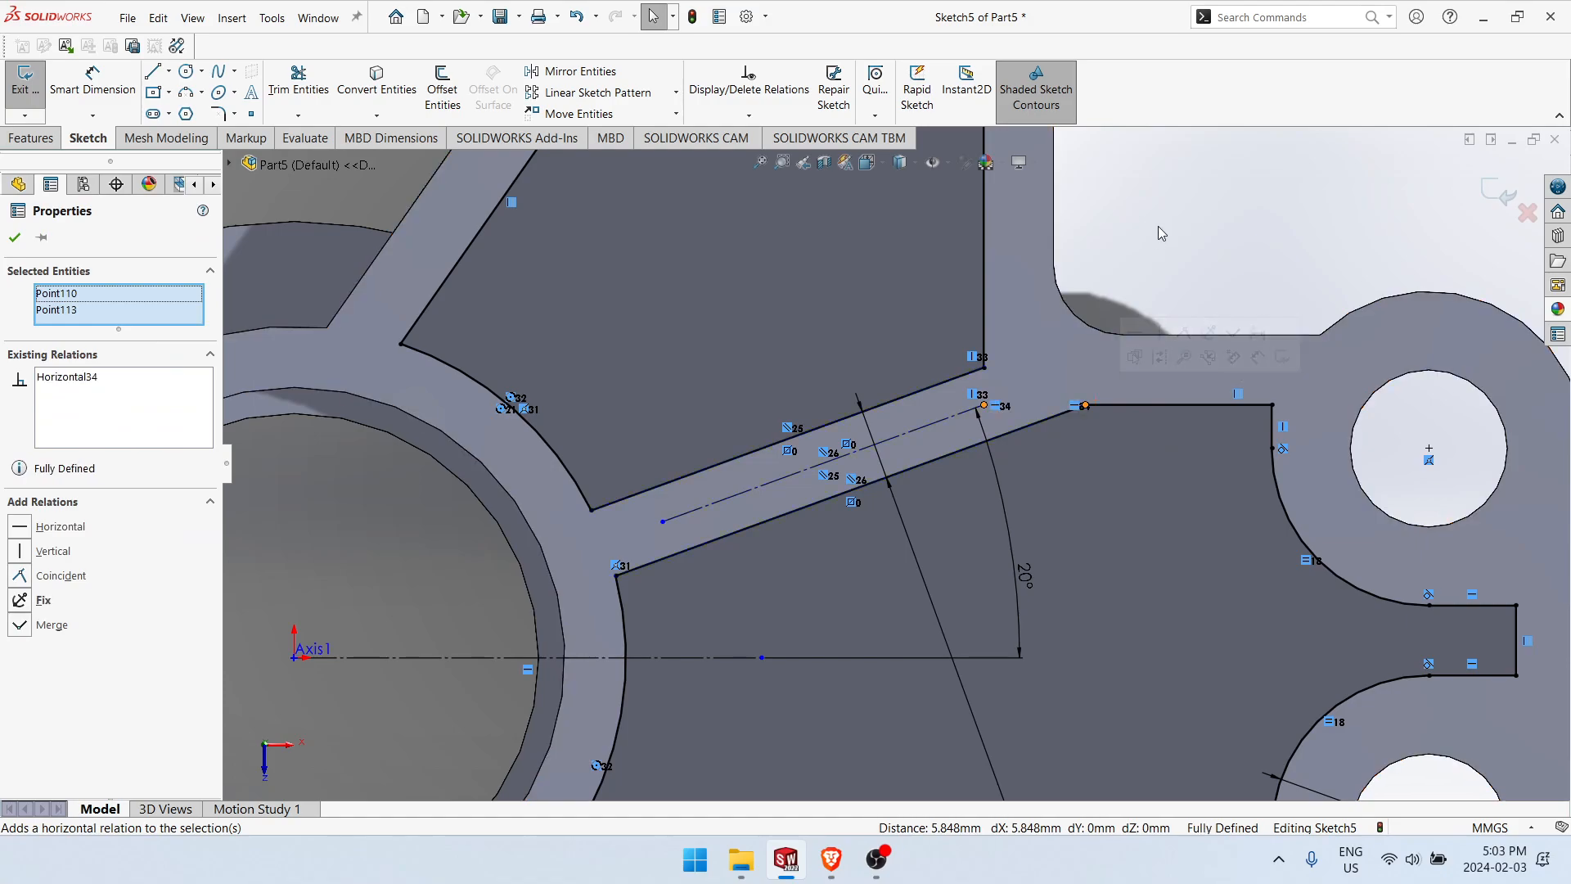
pyautogui.click(1155, 232)
pyautogui.scroll(-3, 868, 499)
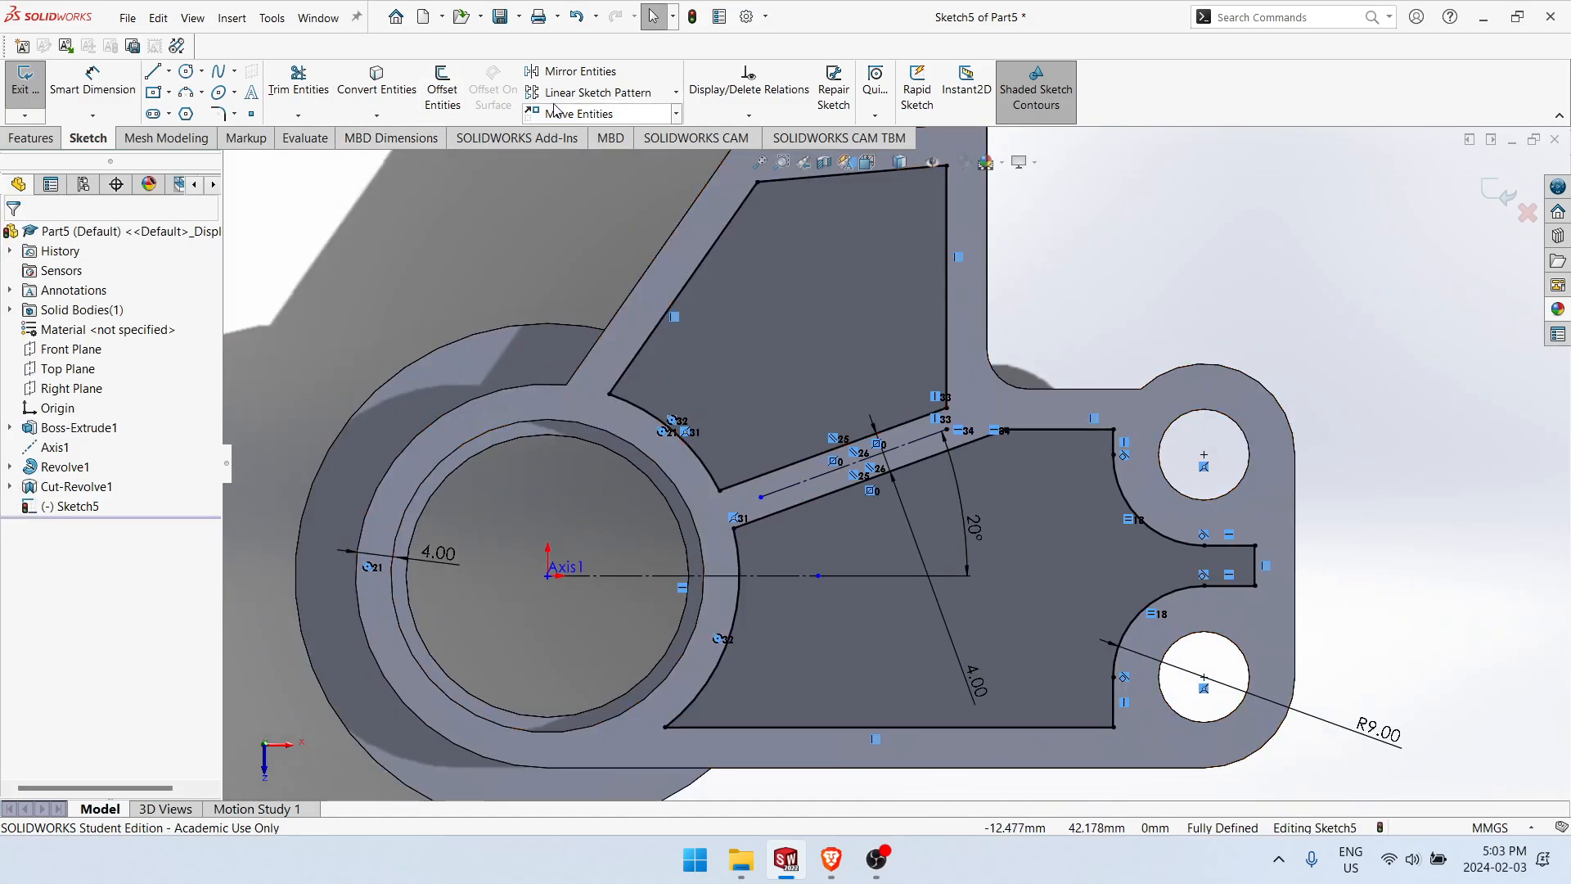
pyautogui.click(217, 113)
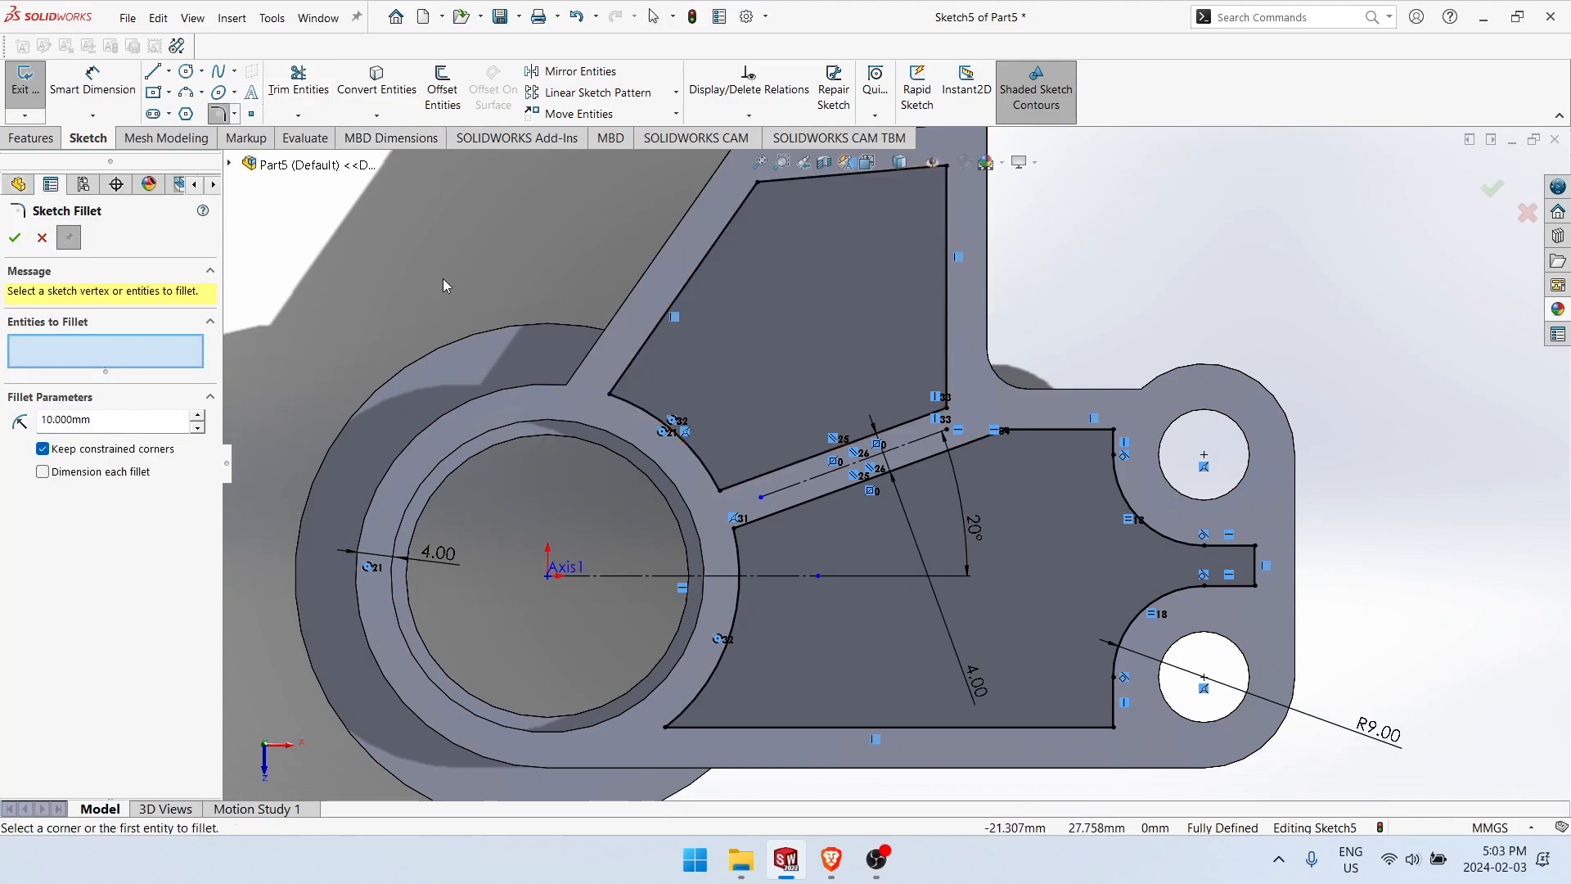
pyautogui.click(727, 236)
pyautogui.rightClick(728, 239)
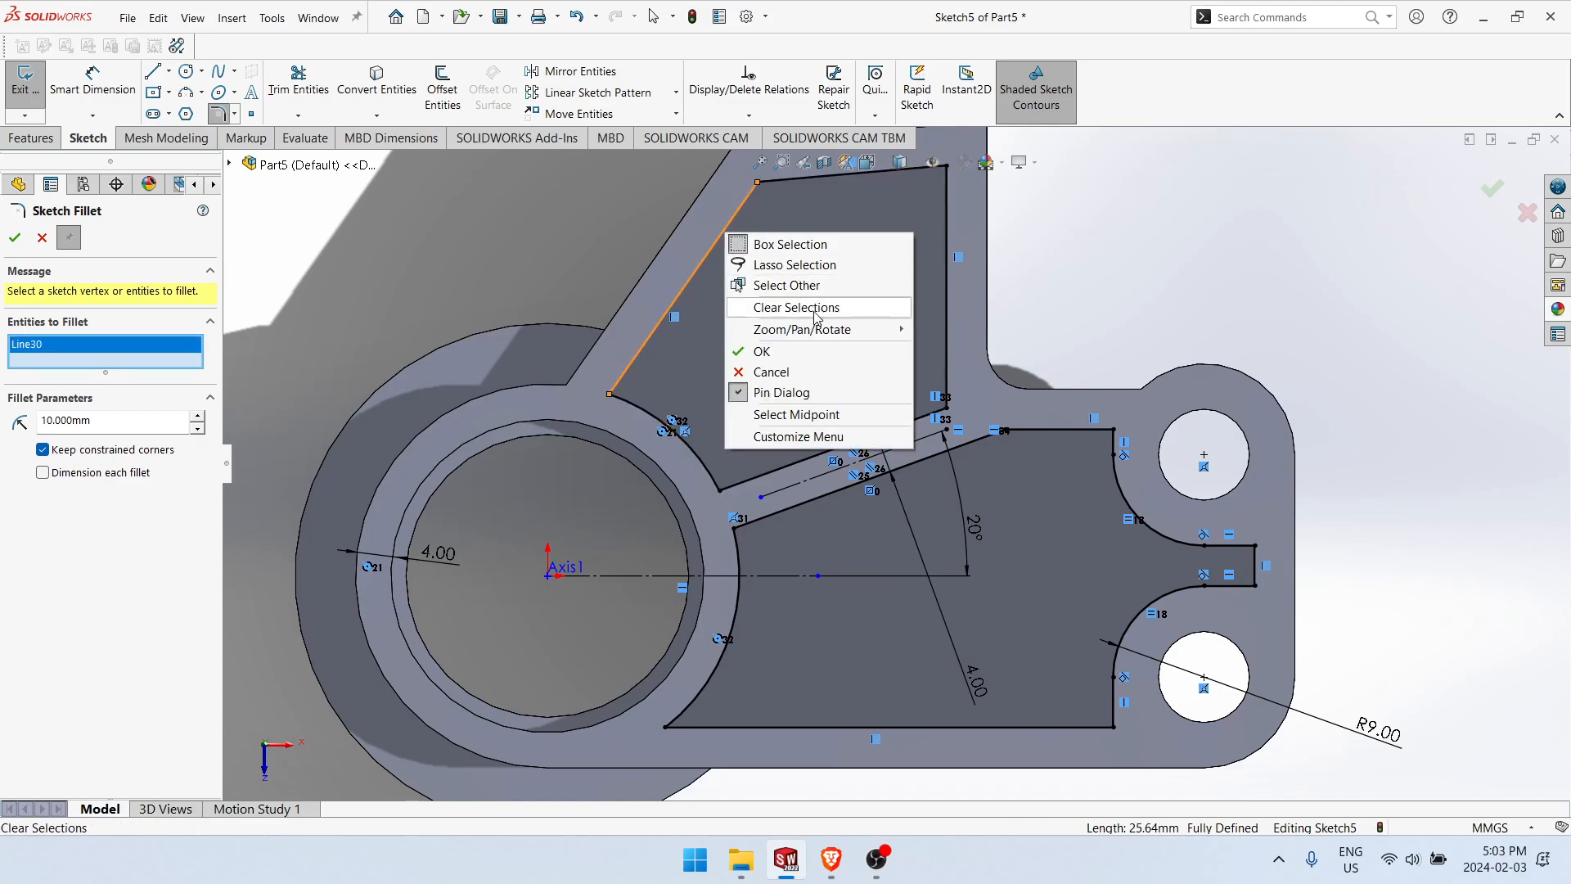
pyautogui.press('Escape')
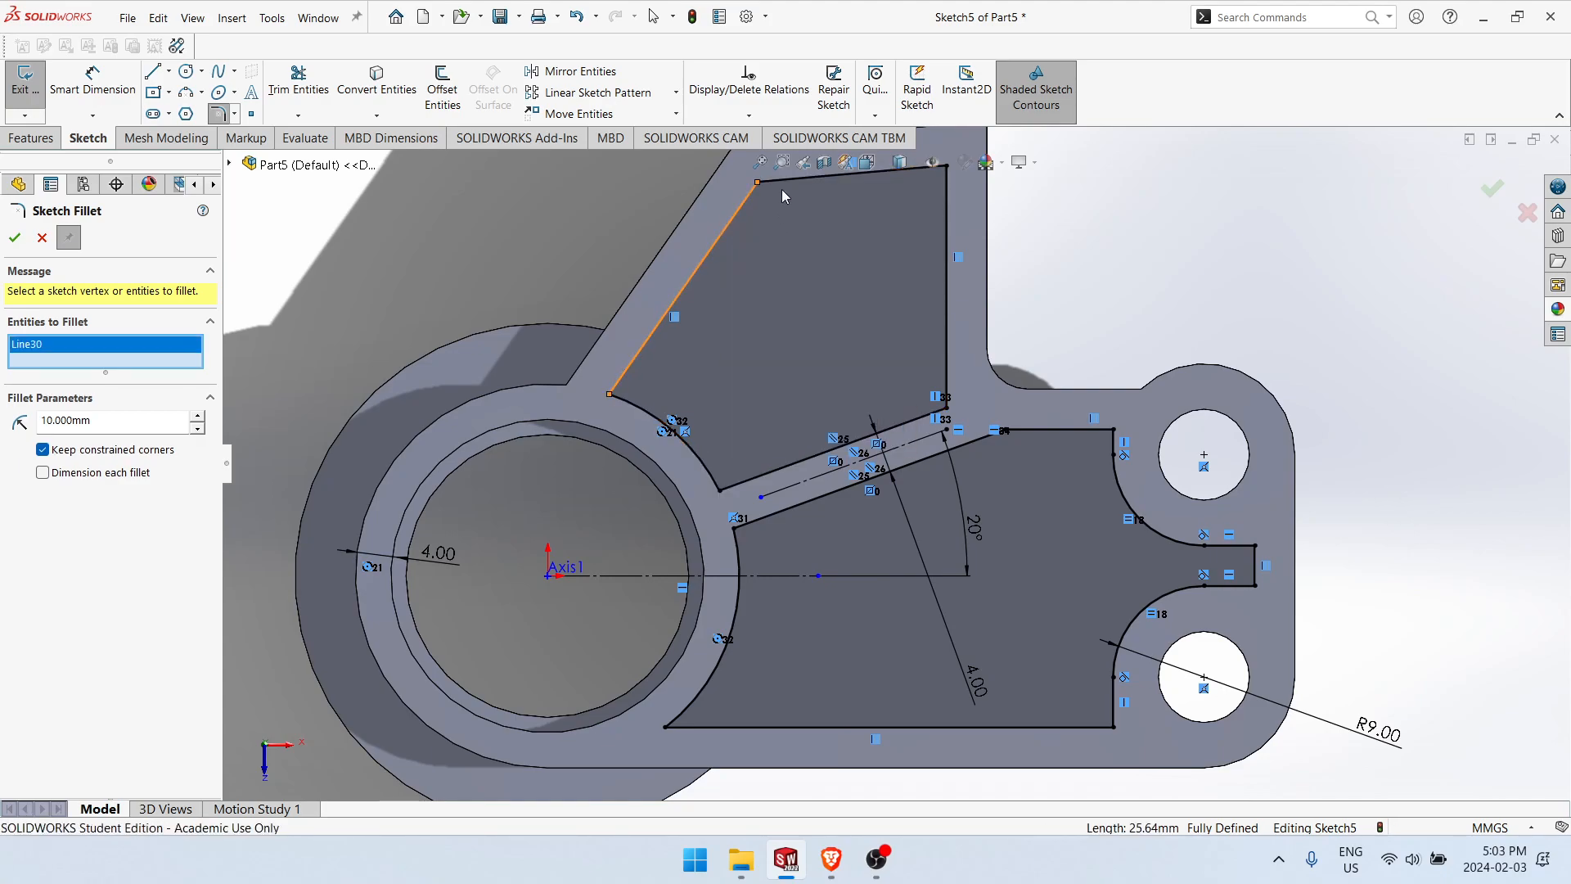
pyautogui.press('Escape')
pyautogui.rightClick(784, 179)
pyautogui.click(848, 193)
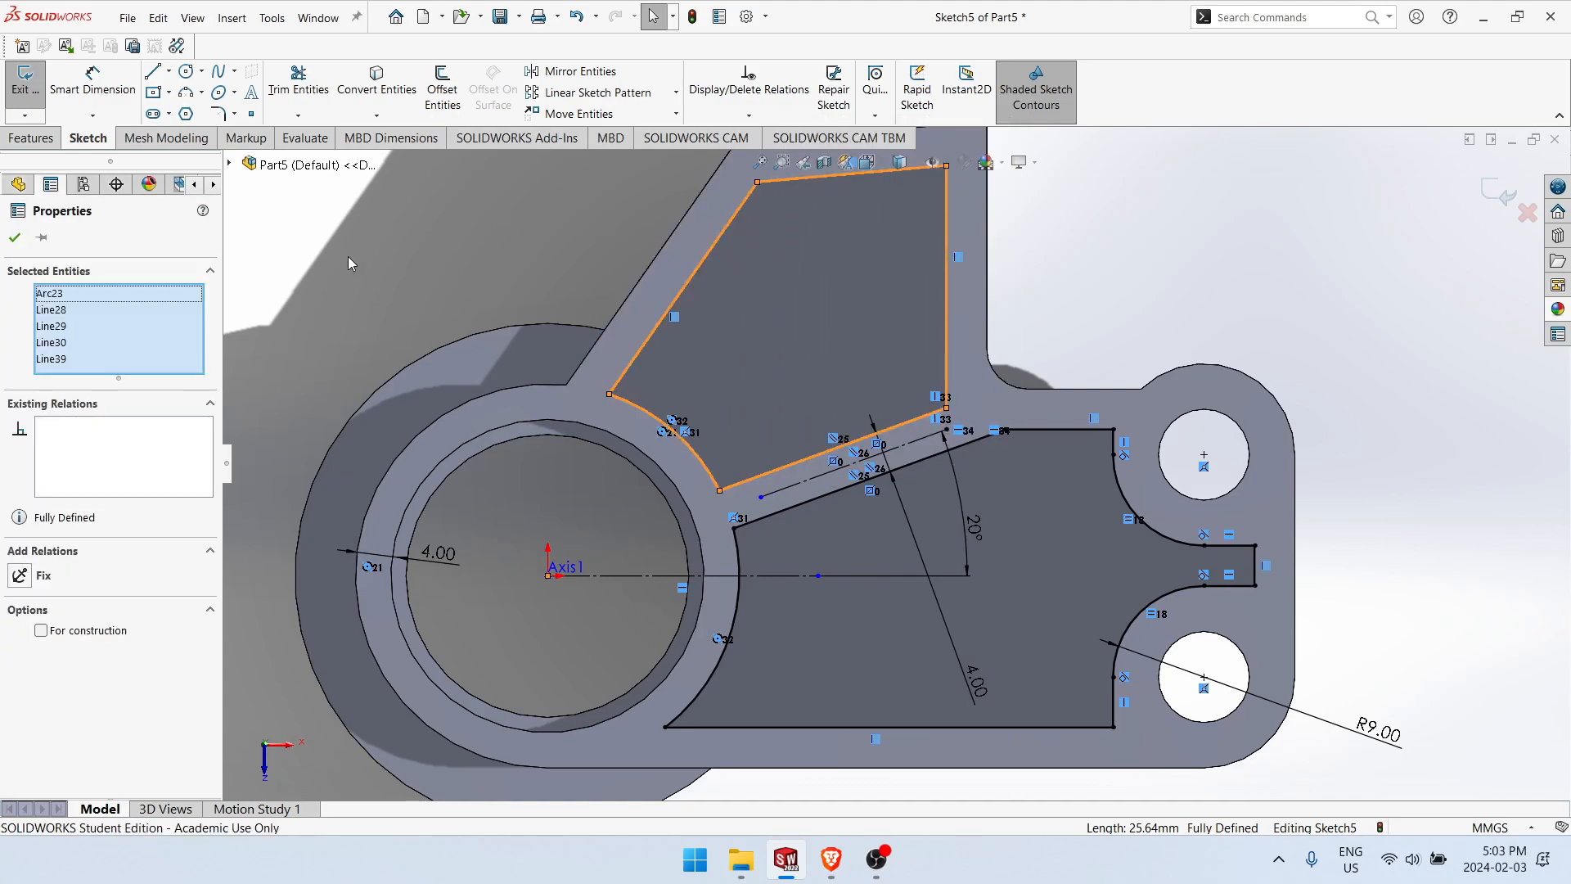
pyautogui.click(234, 113)
pyautogui.click(244, 133)
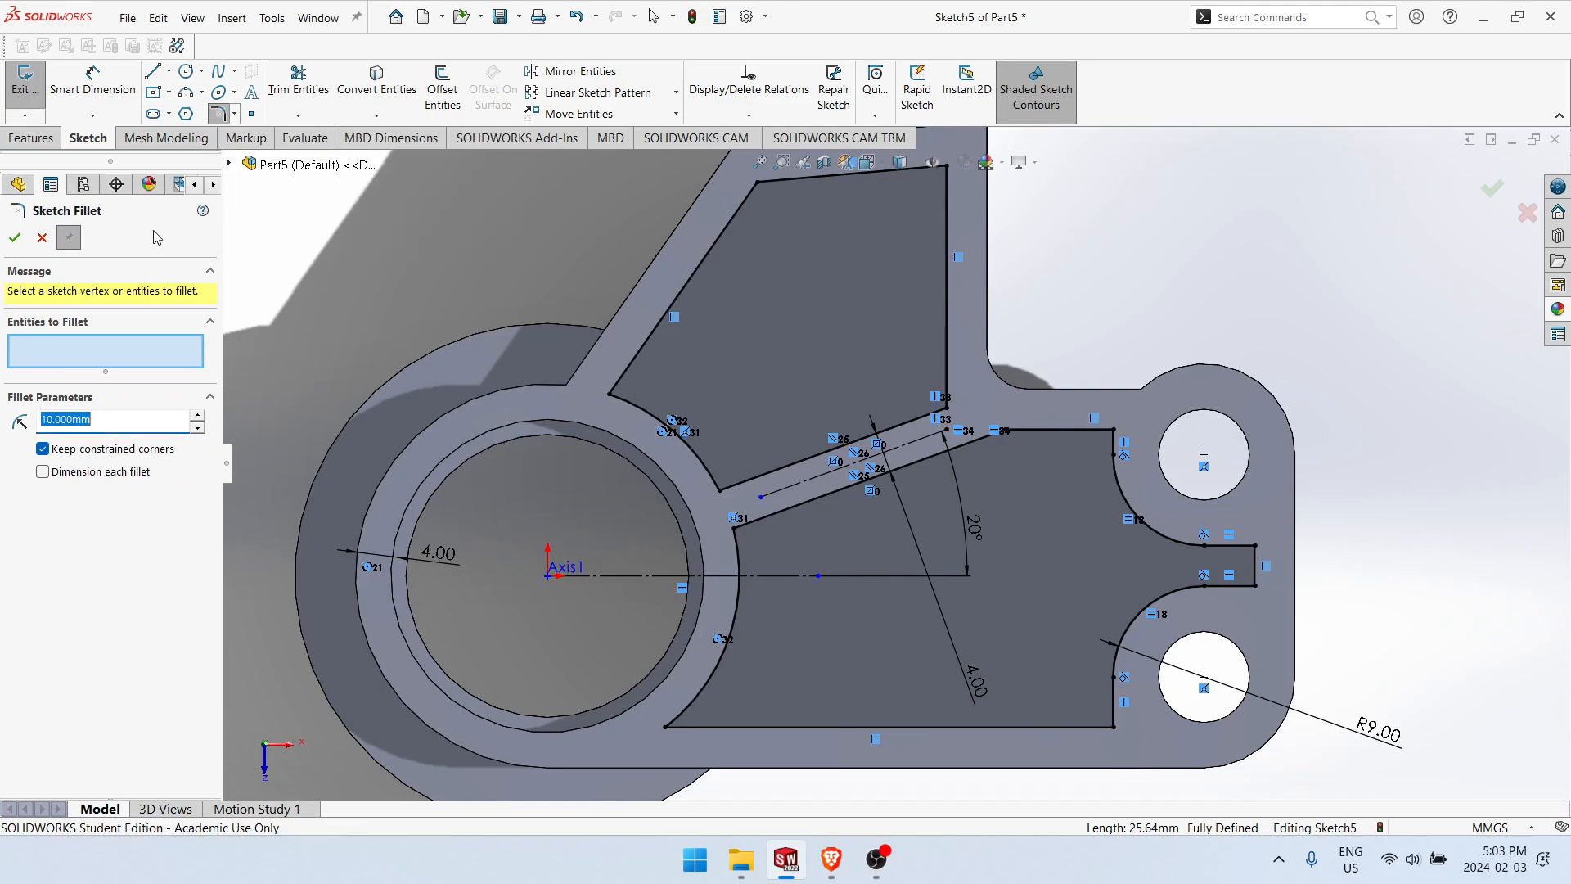
pyautogui.click(819, 182)
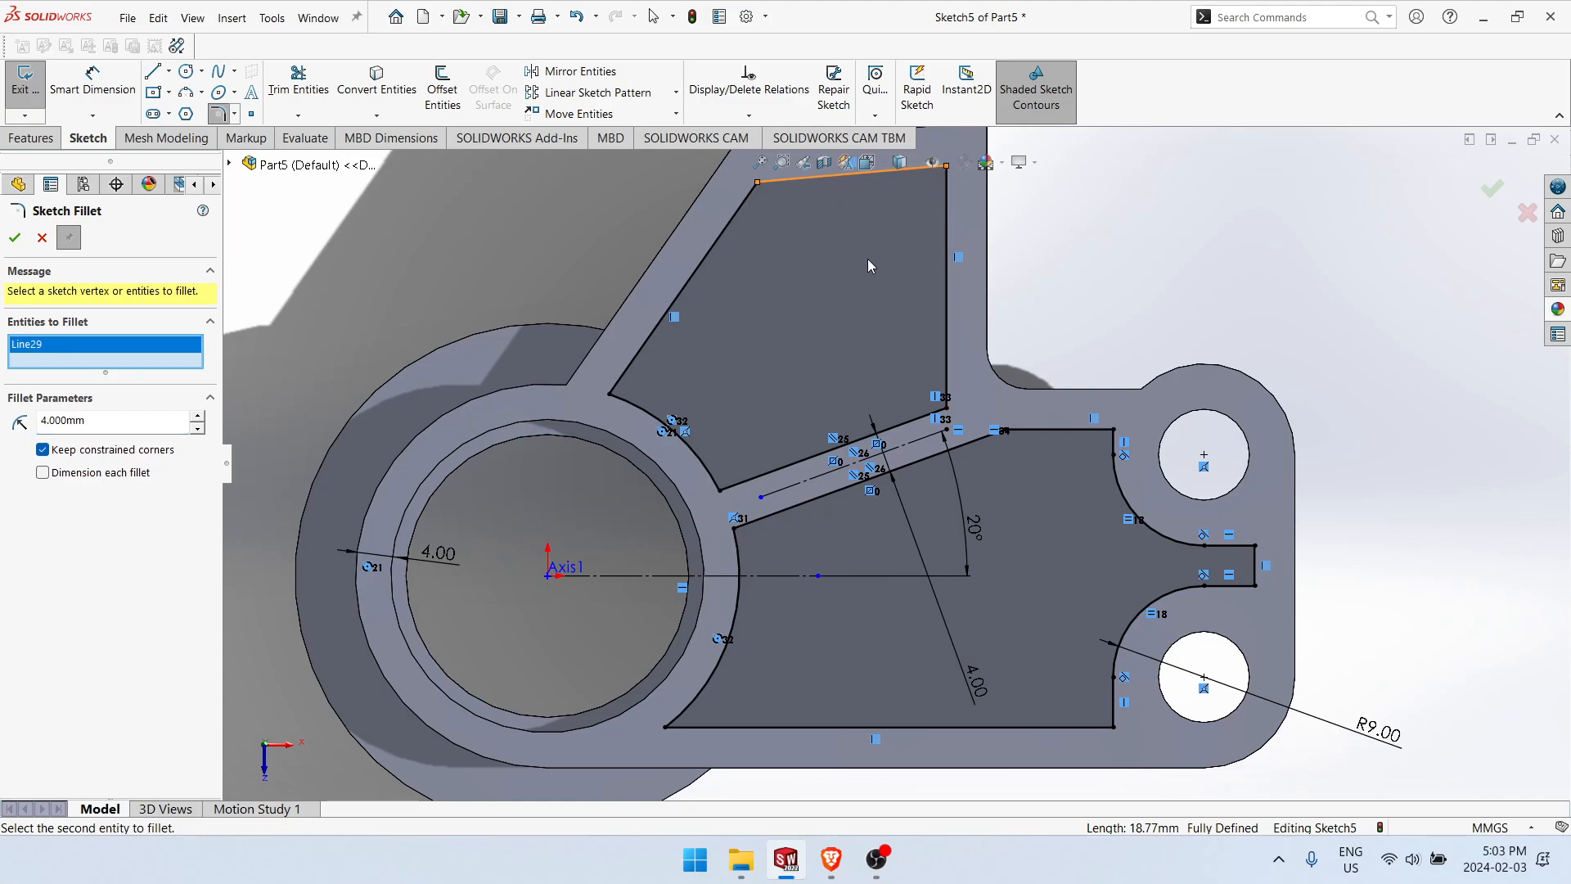
pyautogui.press('Escape')
pyautogui.press('Escape')
# Step: Delete the upper edge line of the upper pocket's outline
pyautogui.scroll(3, 858, 265)
pyautogui.scroll(-4, 856, 299)
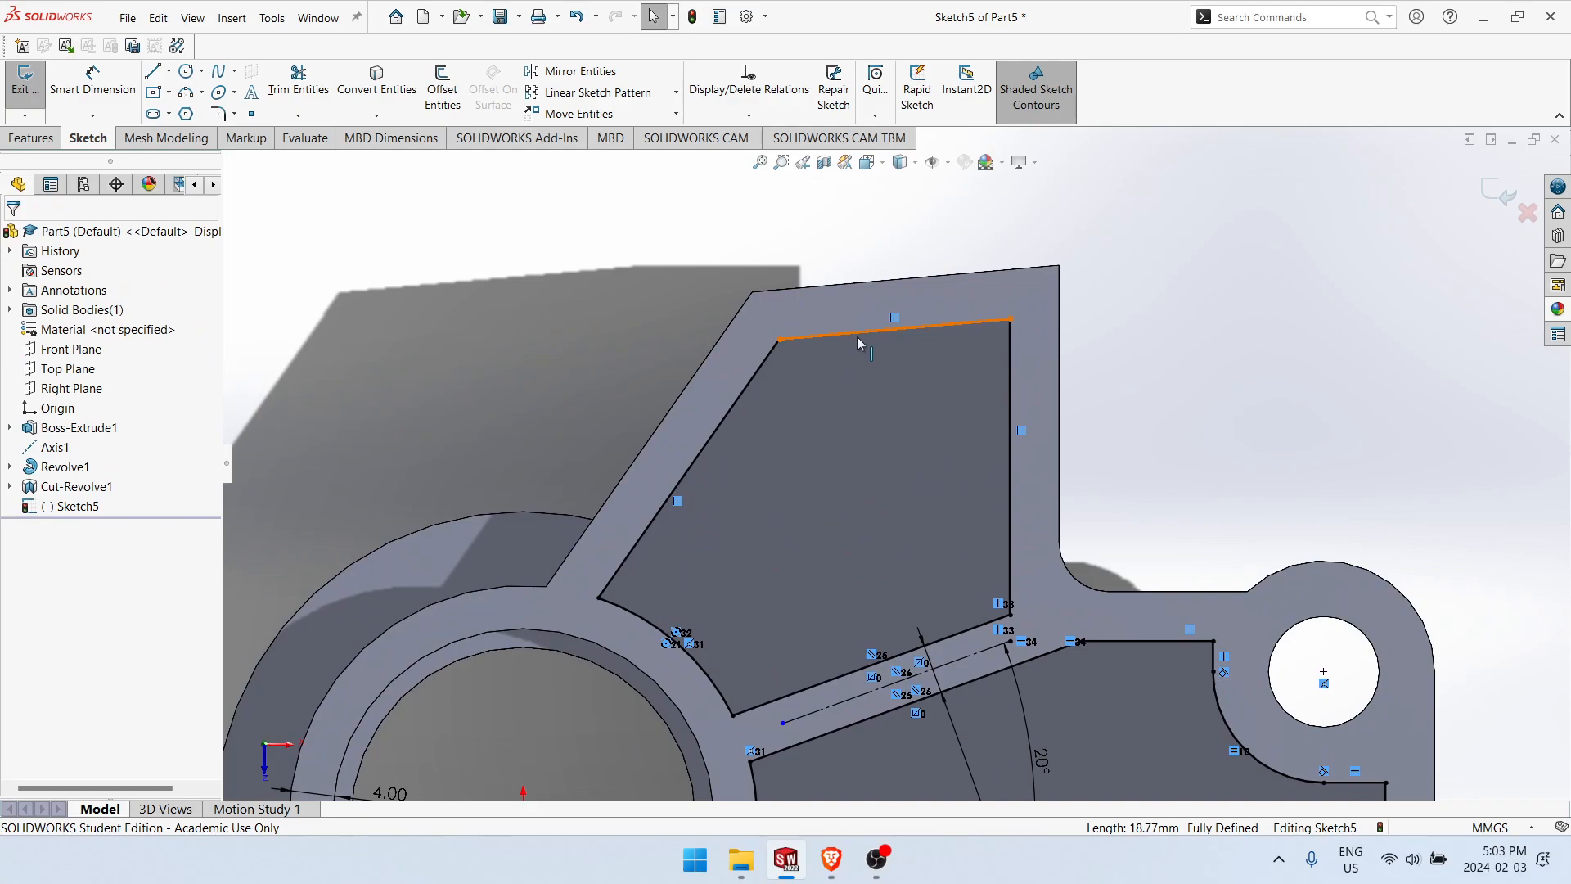
pyautogui.click(857, 336)
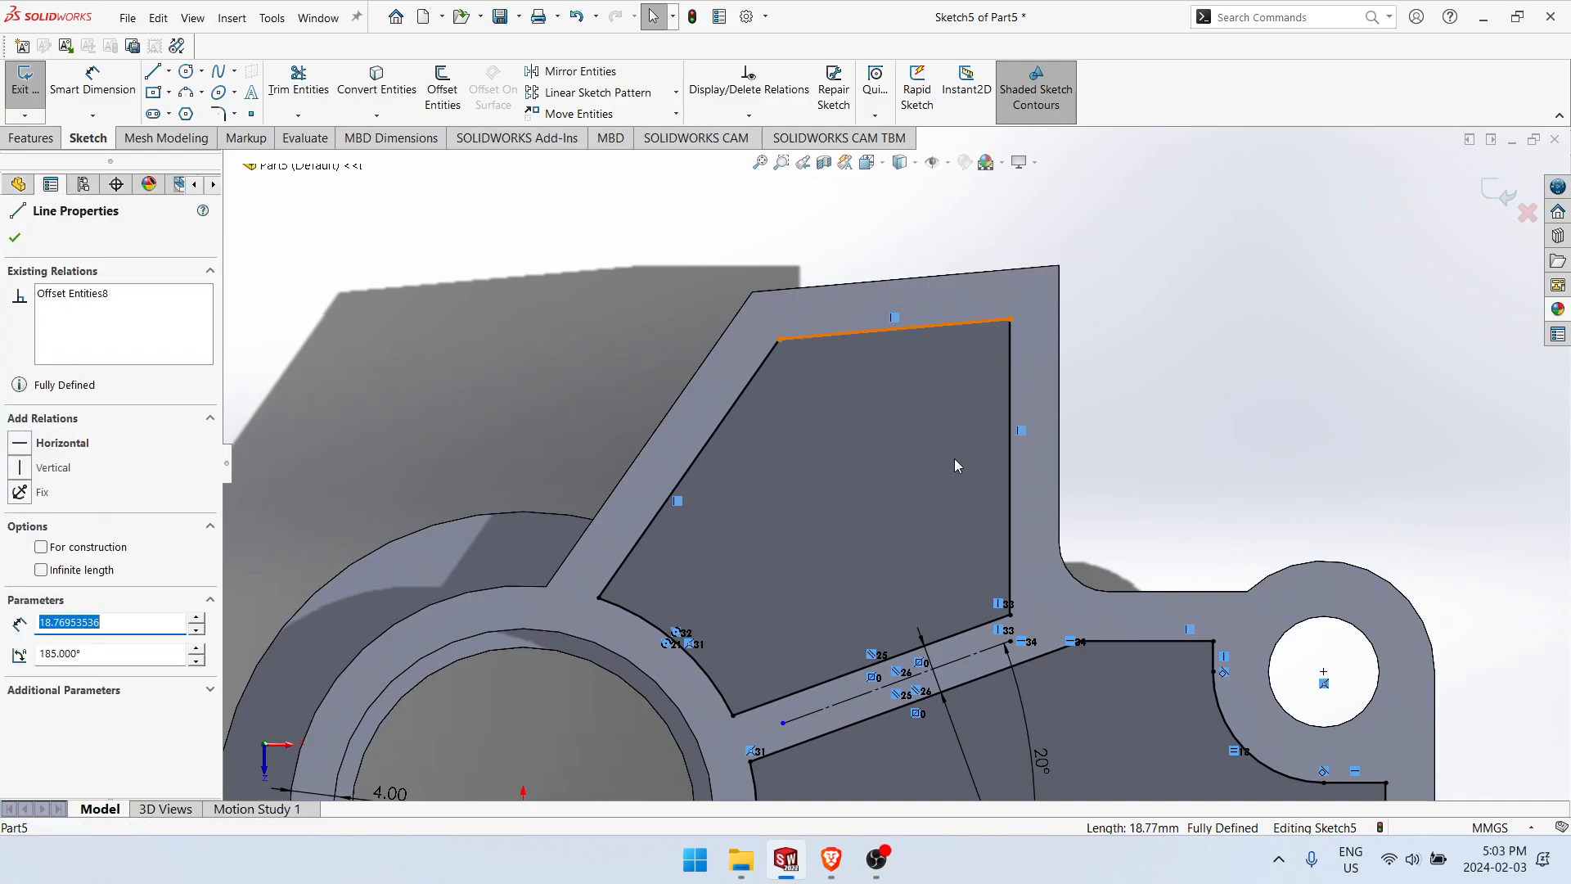
pyautogui.press('Delete')
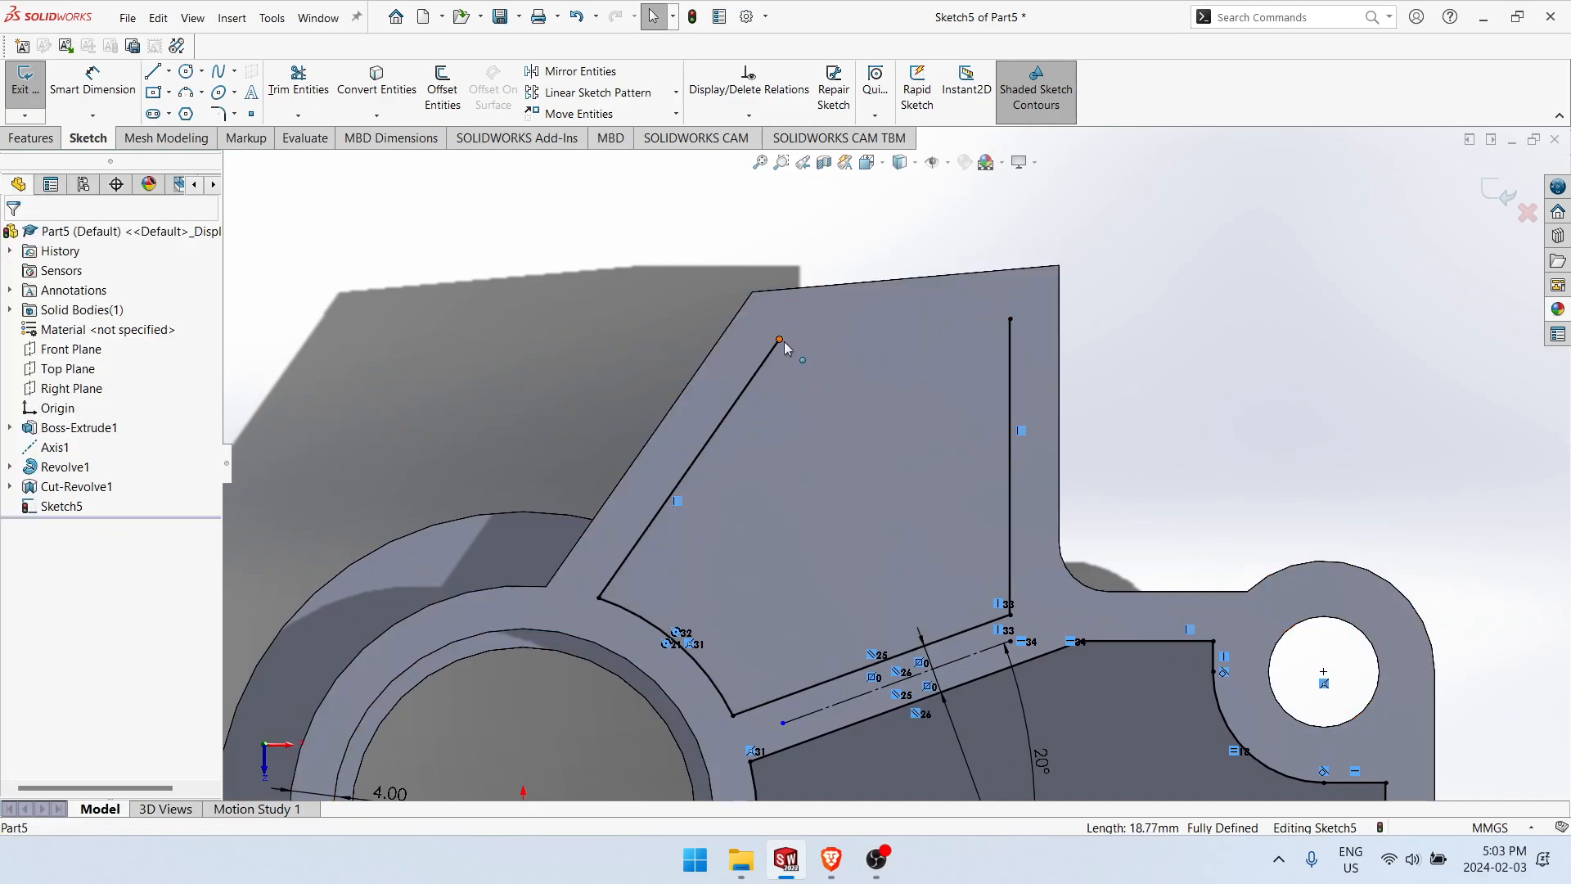
# Step: Try to extend the upper pocket's slanted side line past its open end
pyautogui.click(298, 115)
pyautogui.click(311, 135)
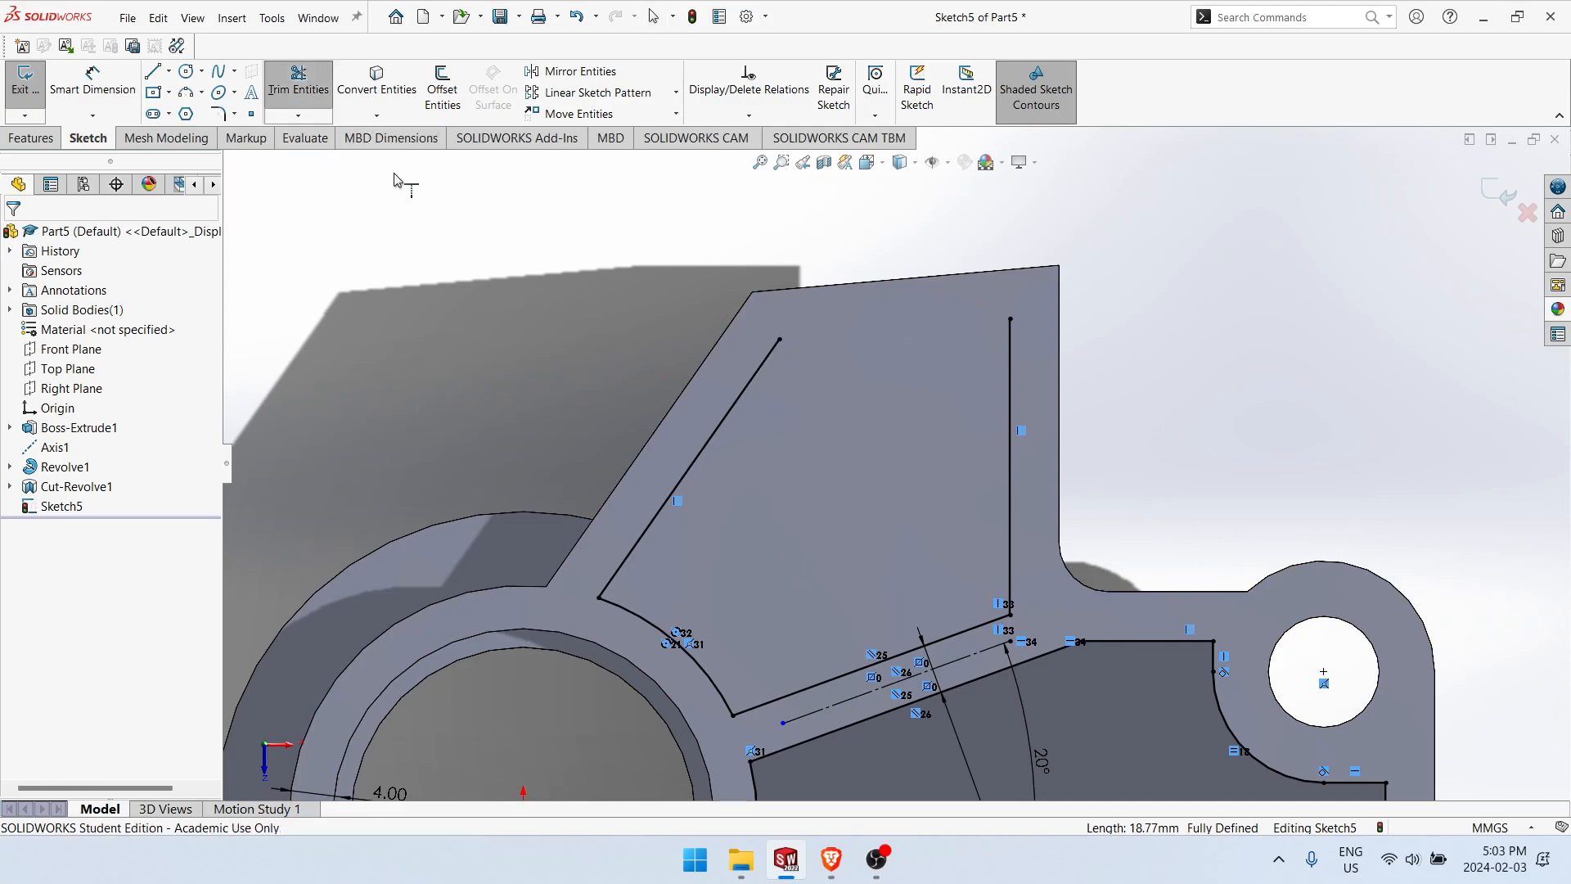
pyautogui.click(773, 347)
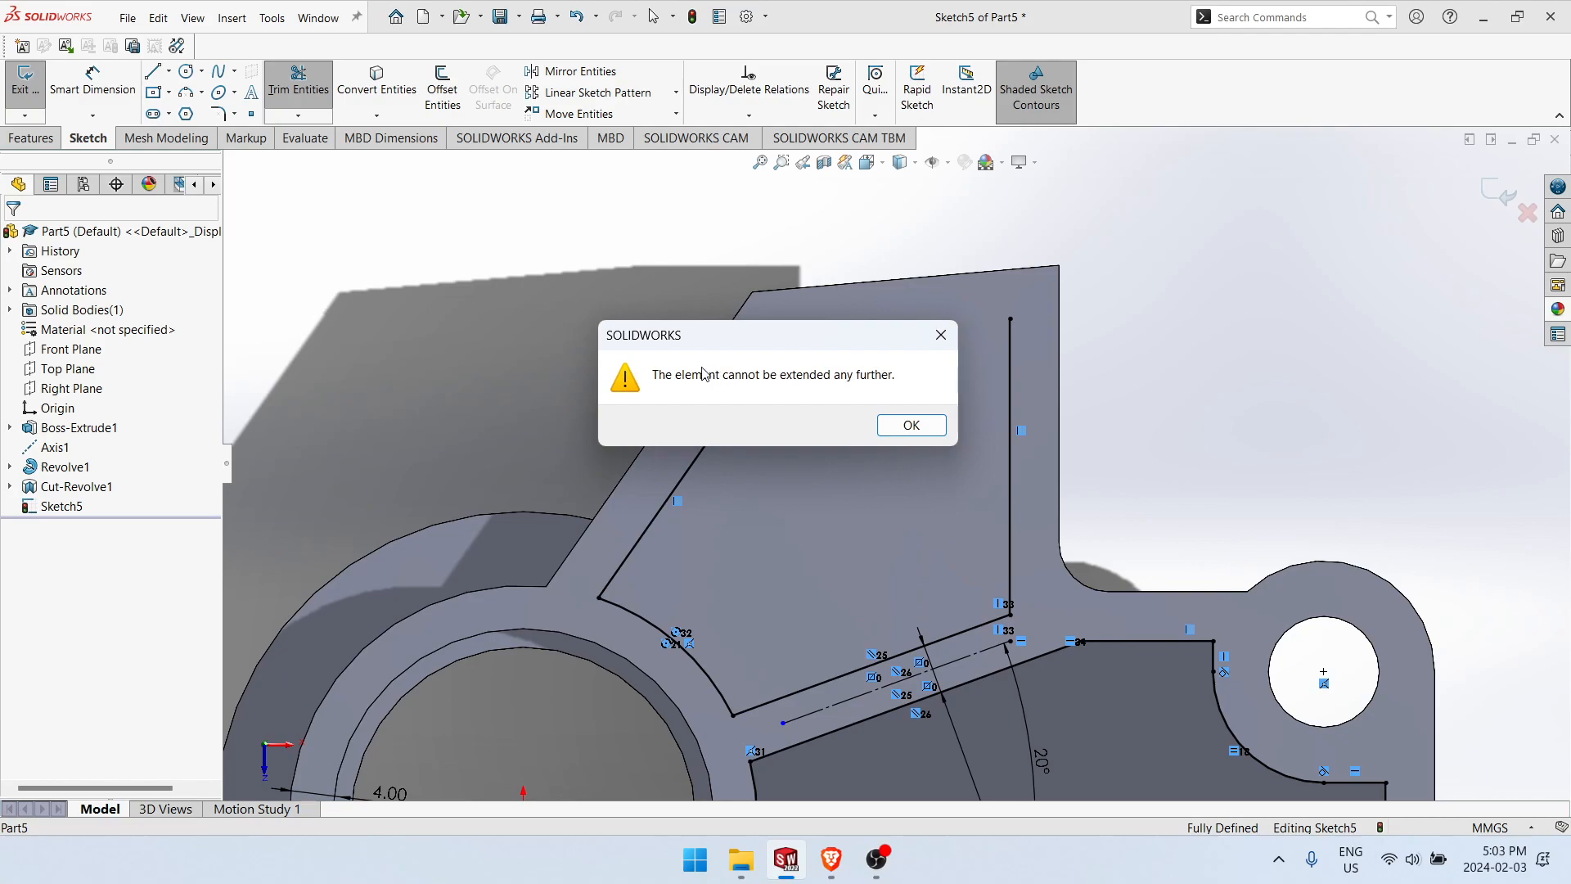
pyautogui.click(940, 334)
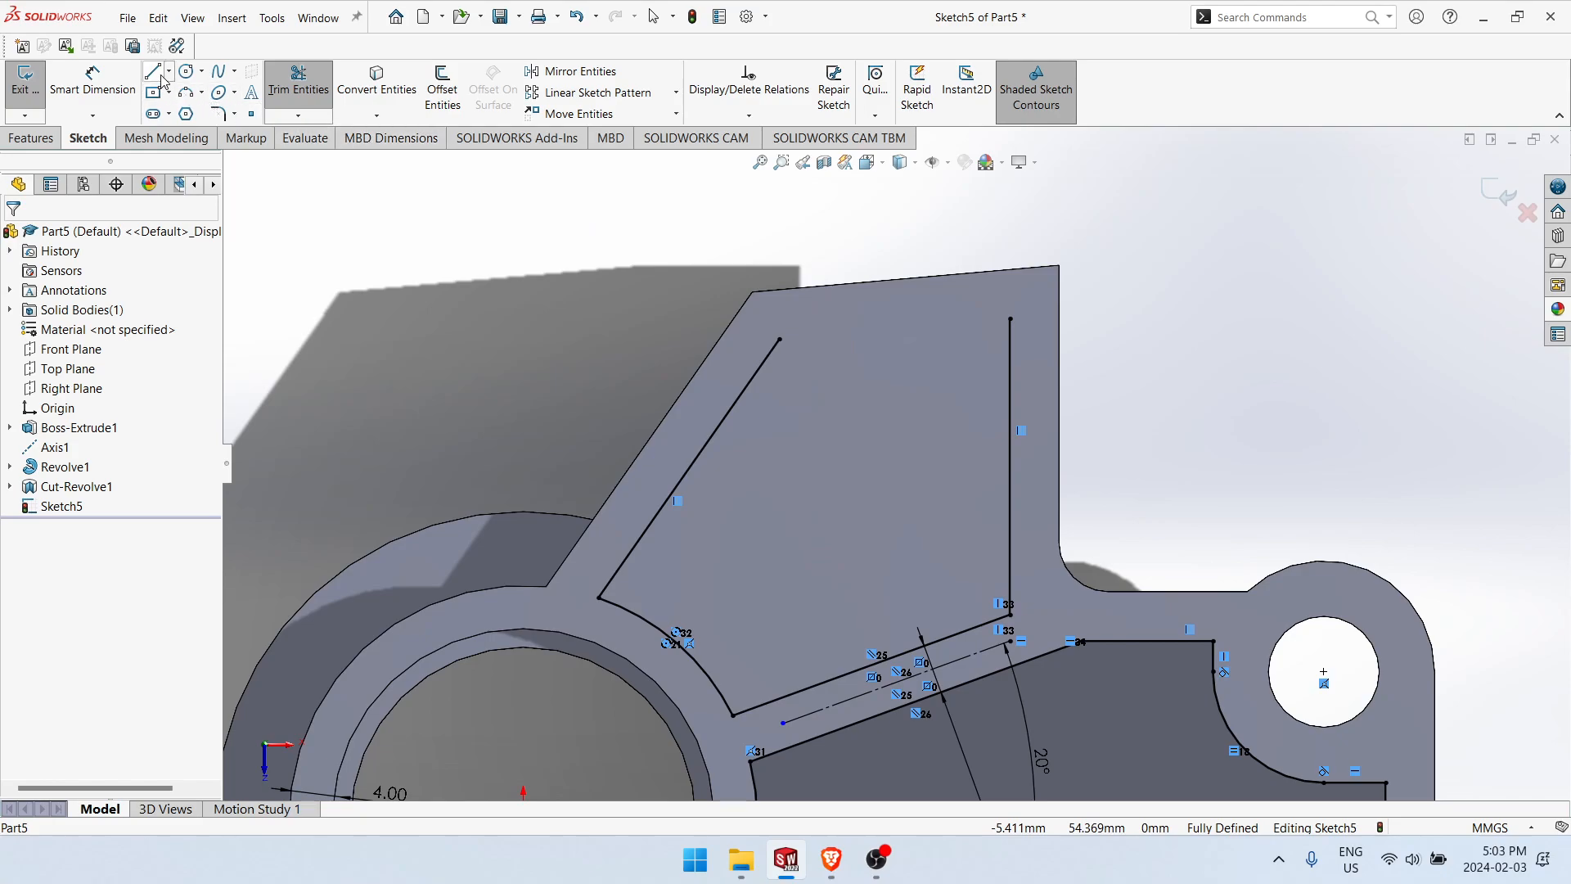
pyautogui.press('Escape')
# Step: Convert the plate's upper outer edge into the sketch and extend the pocket's slanted and vertical side lines to it
pyautogui.moveTo(844, 284)
pyautogui.mouseDown(button='right')
pyautogui.moveTo(810, 252)
pyautogui.moveTo(796, 198)
pyautogui.mouseUp(button='right')
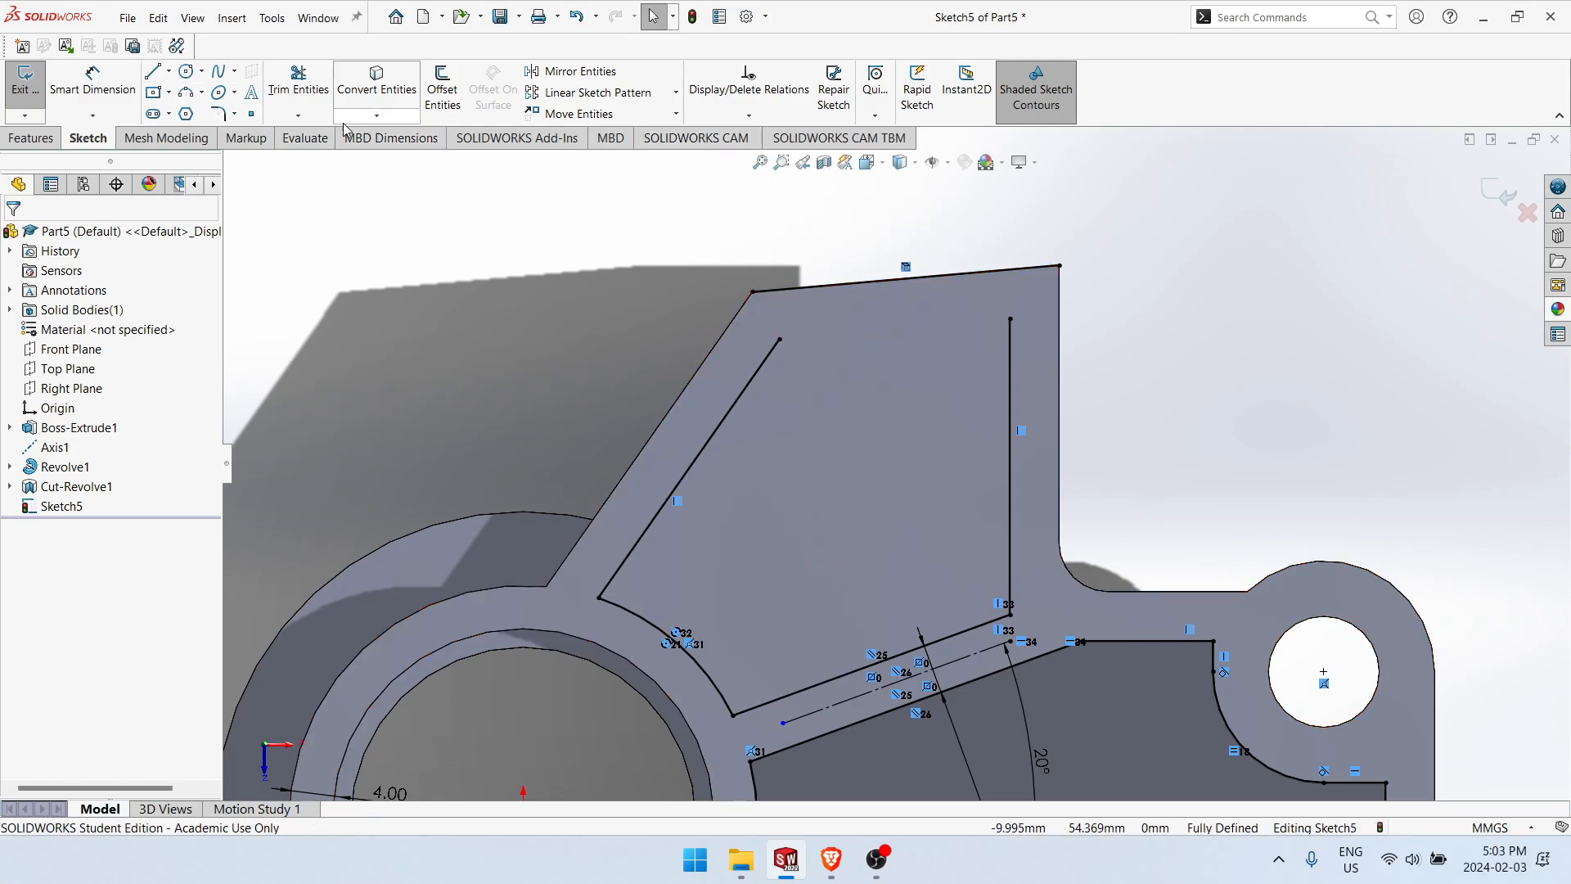
pyautogui.click(298, 115)
pyautogui.click(335, 160)
pyautogui.click(766, 357)
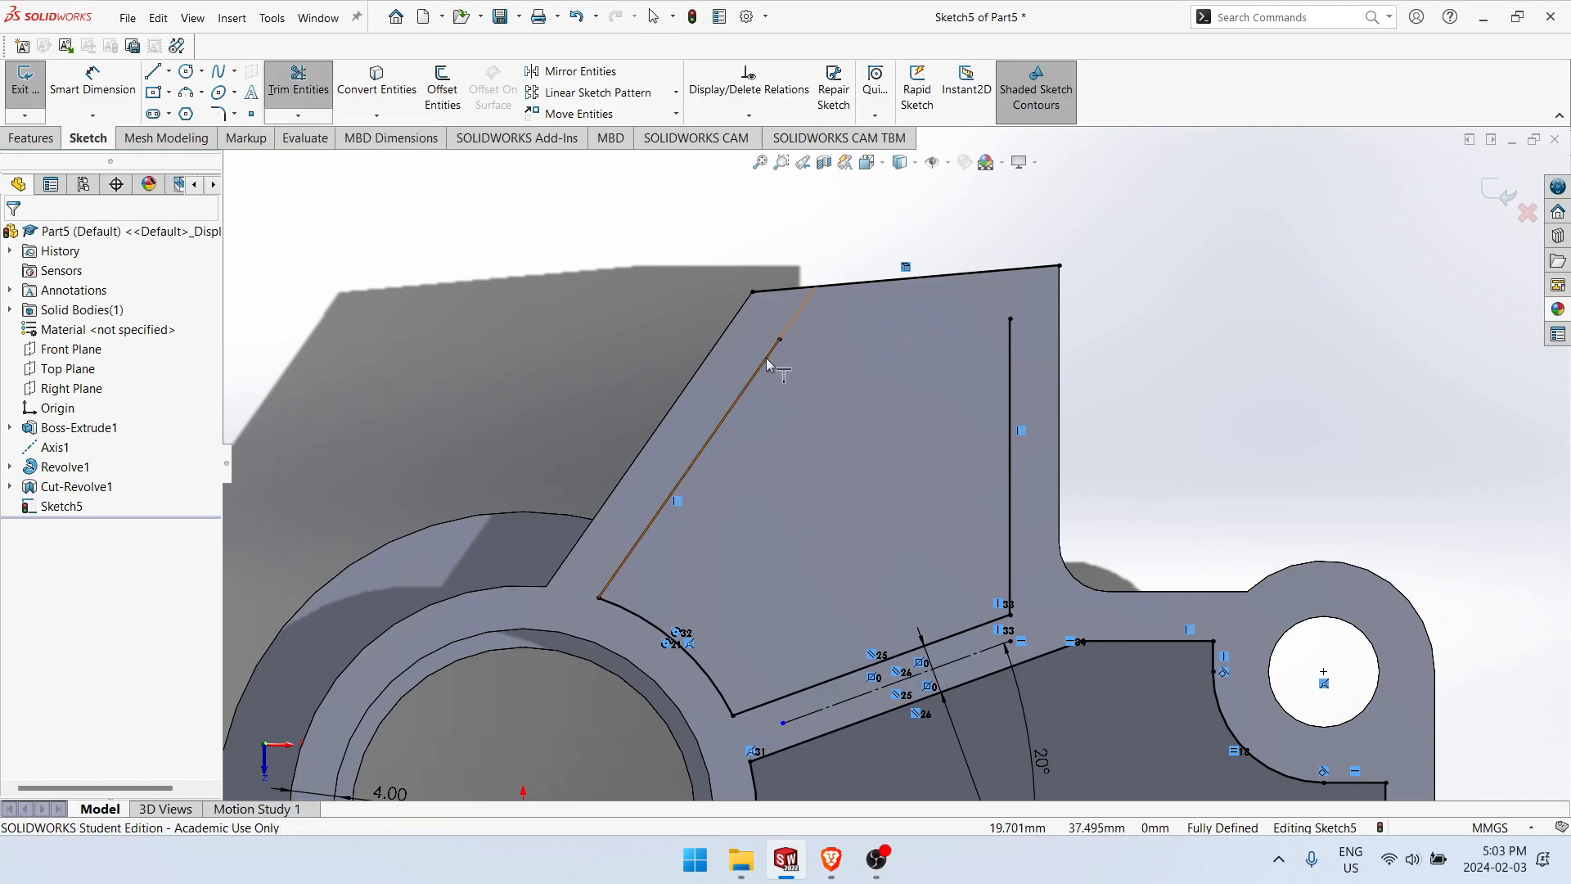
pyautogui.click(1012, 346)
# Step: Power trim the converted edge's ends outside the pocket's two side lines and exit the sketch
pyautogui.press('t')
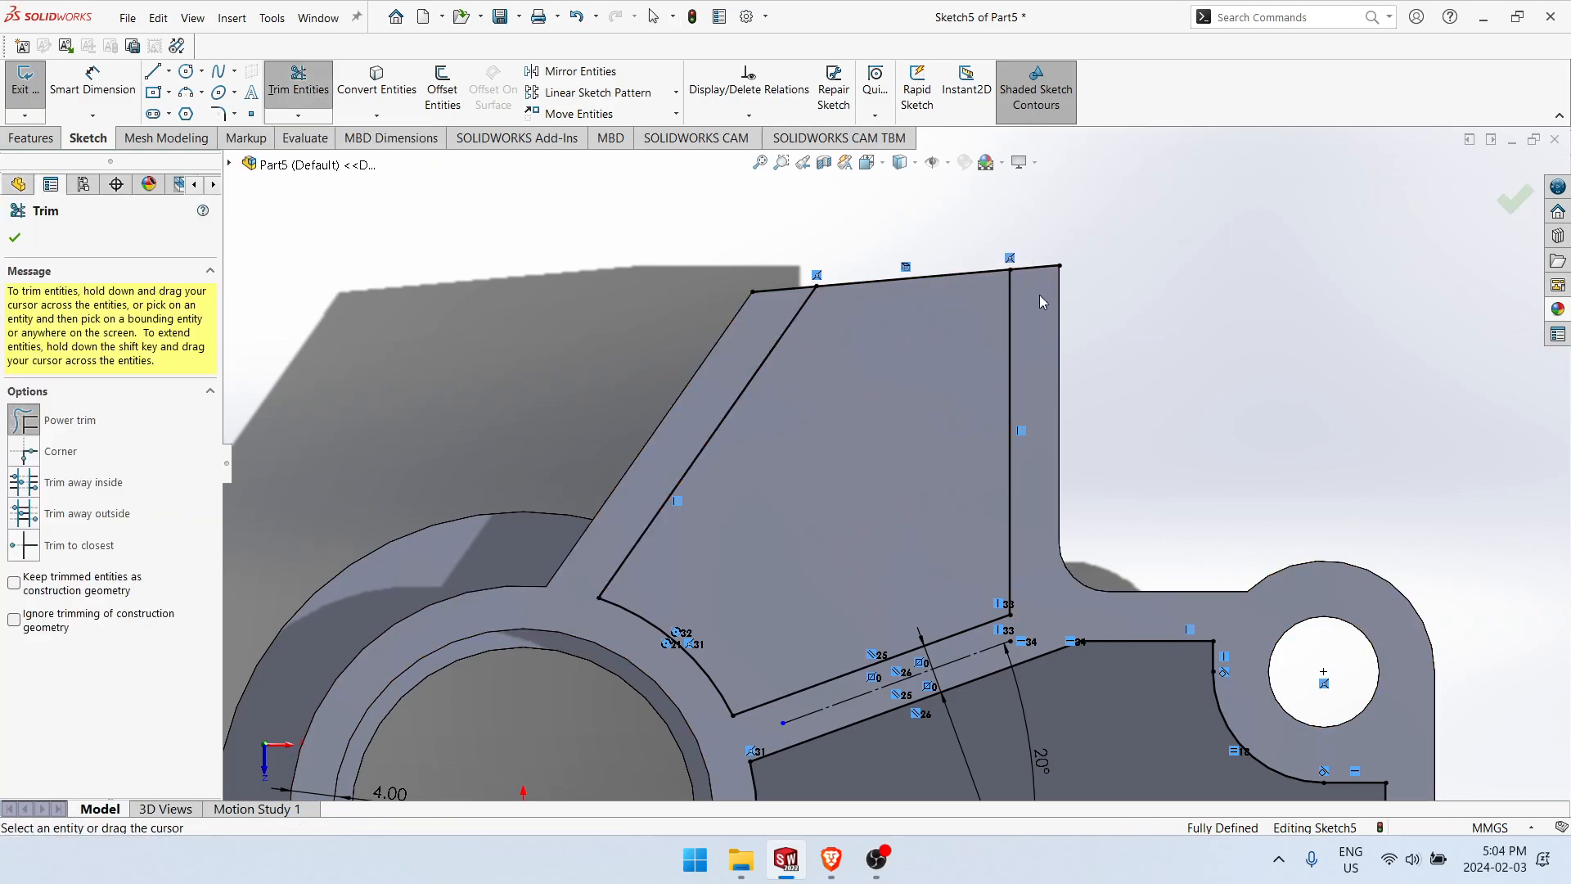
pyautogui.moveTo(805, 214)
pyautogui.mouseDown()
pyautogui.moveTo(754, 291)
pyautogui.moveTo(769, 310)
pyautogui.mouseUp()
pyautogui.scroll(4, 880, 460)
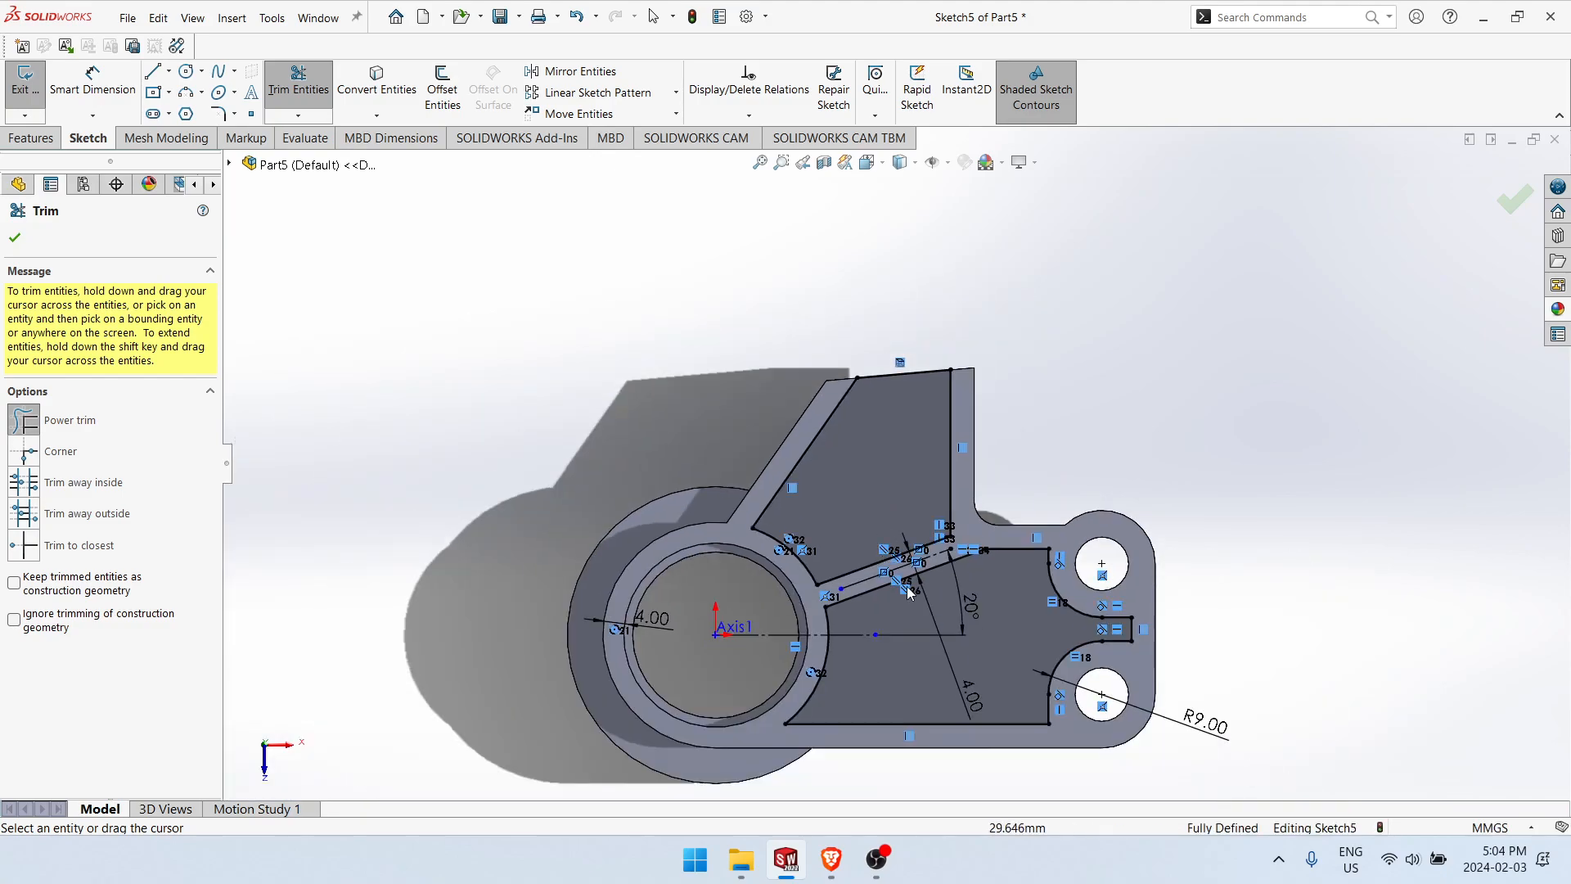
pyautogui.scroll(-2, 964, 730)
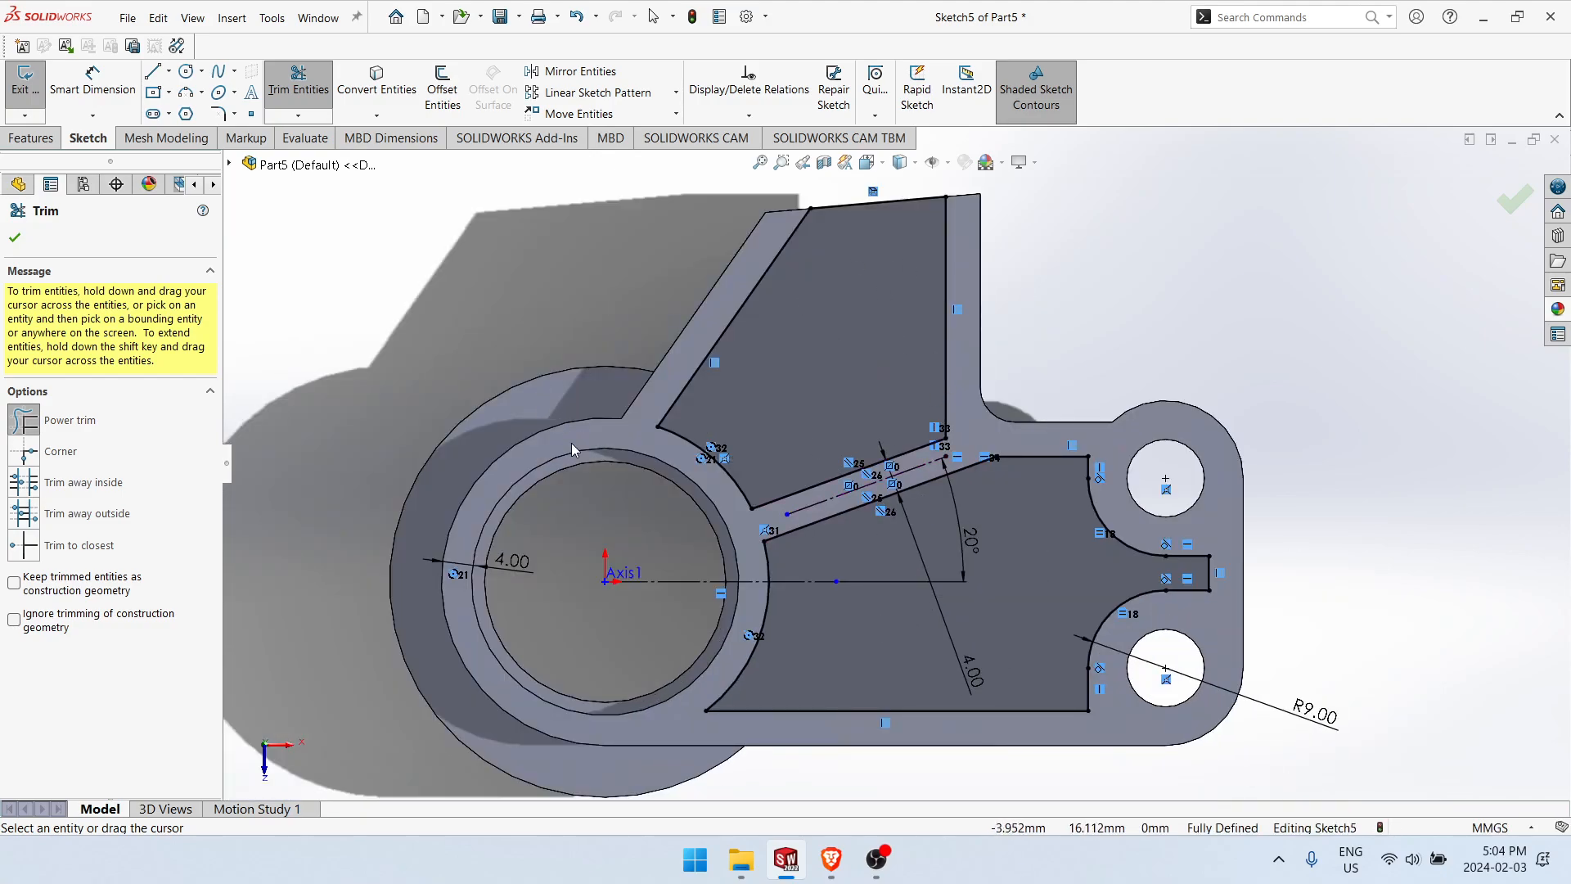
pyautogui.click(15, 238)
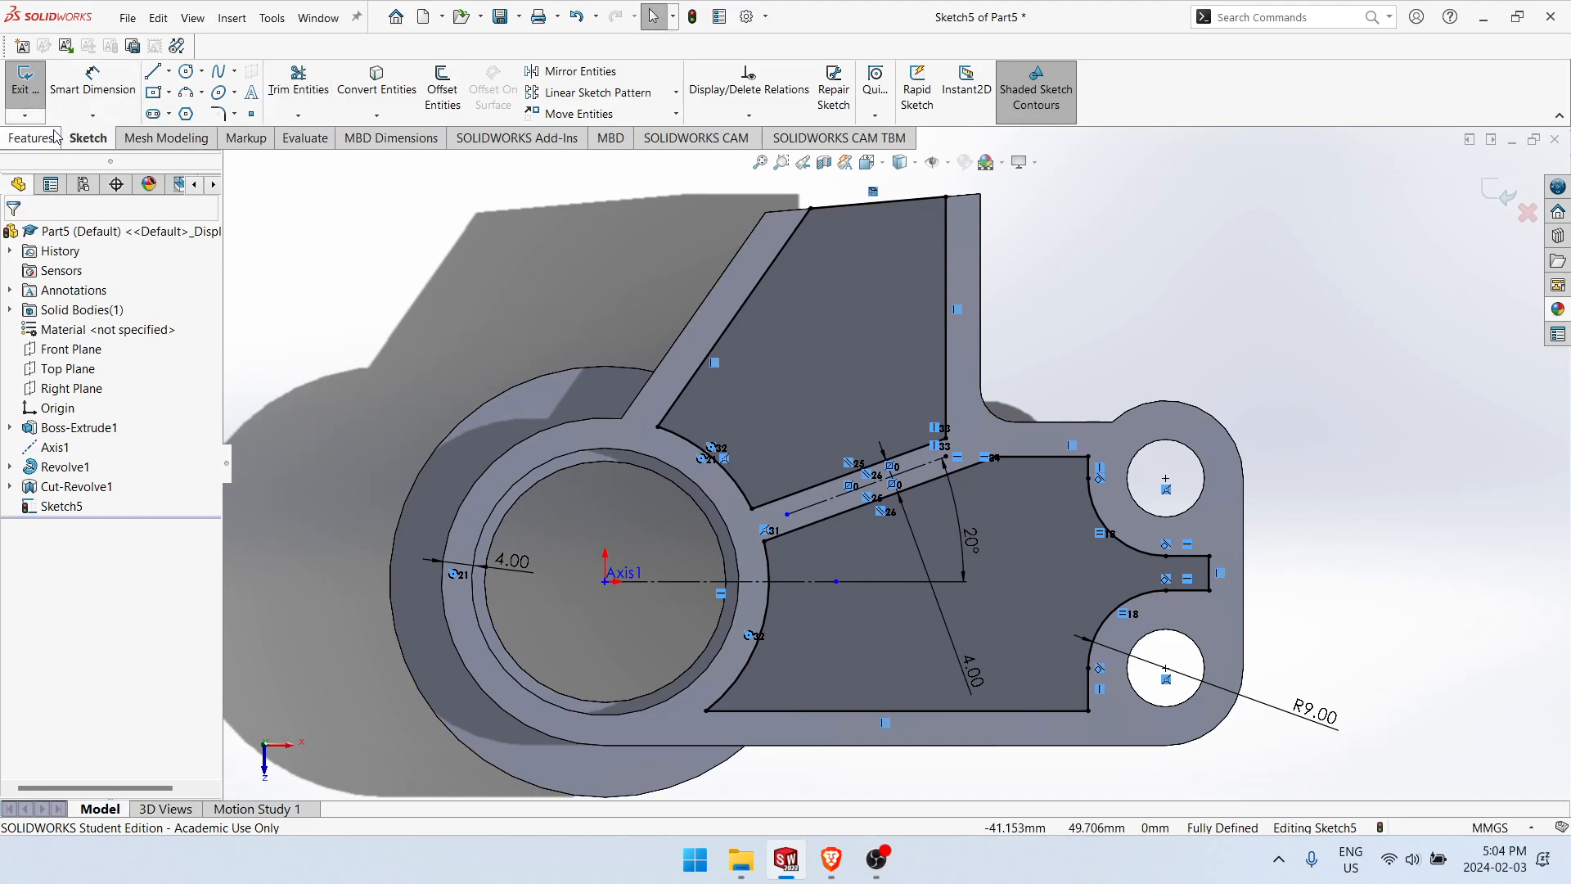
pyautogui.click(1488, 190)
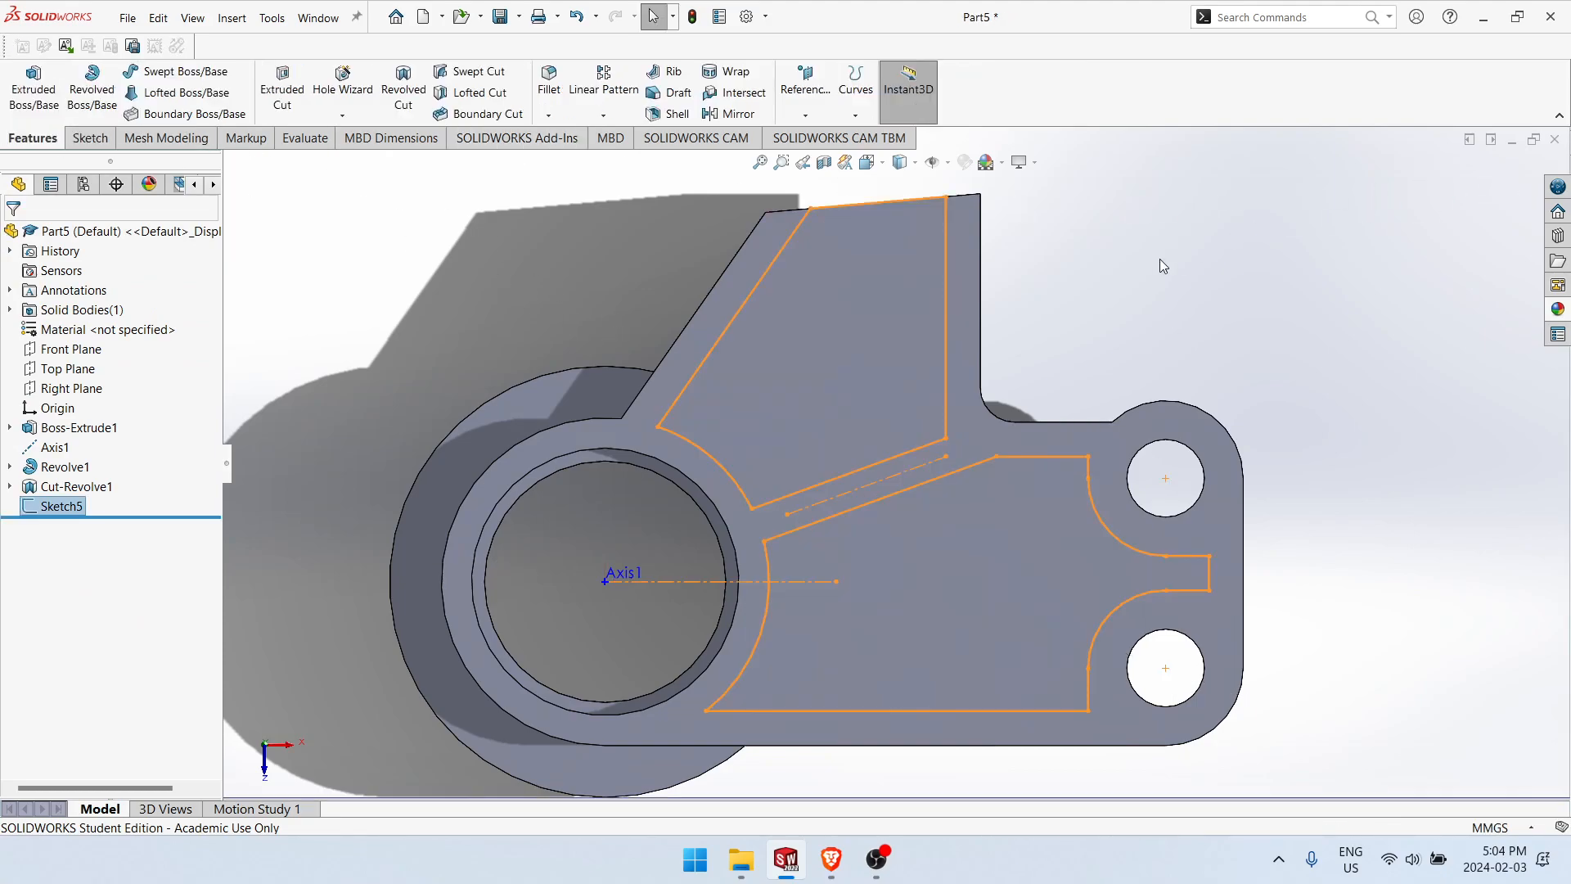
# Step: Cut-extrude both pocket profiles into the plate to a blind depth of 8.5 mm
pyautogui.click(282, 88)
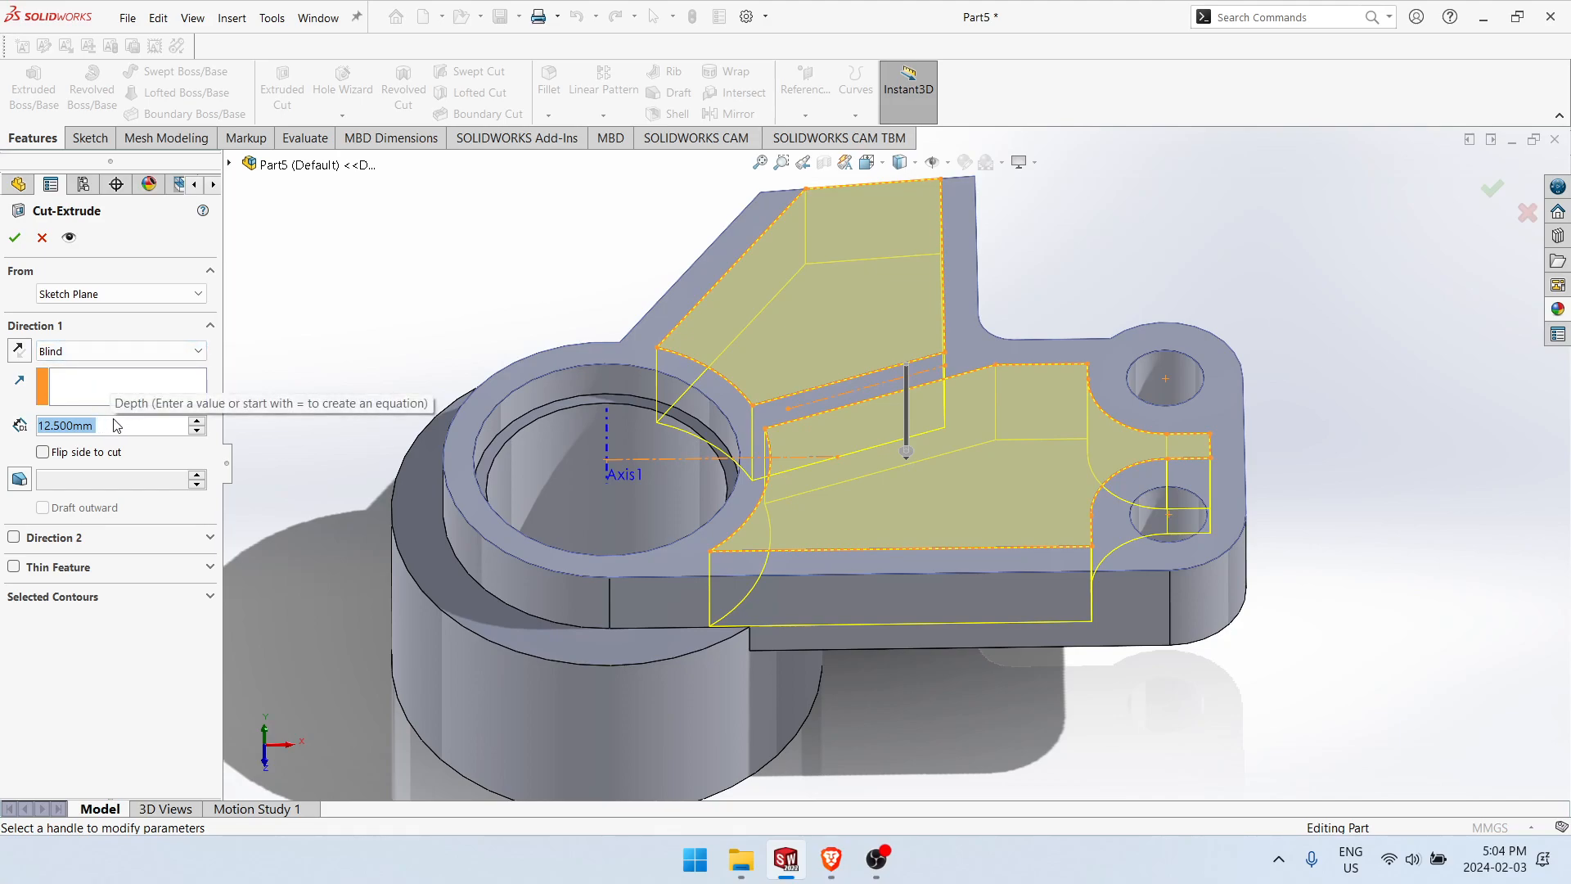
pyautogui.write('8.5')
pyautogui.press('Return')
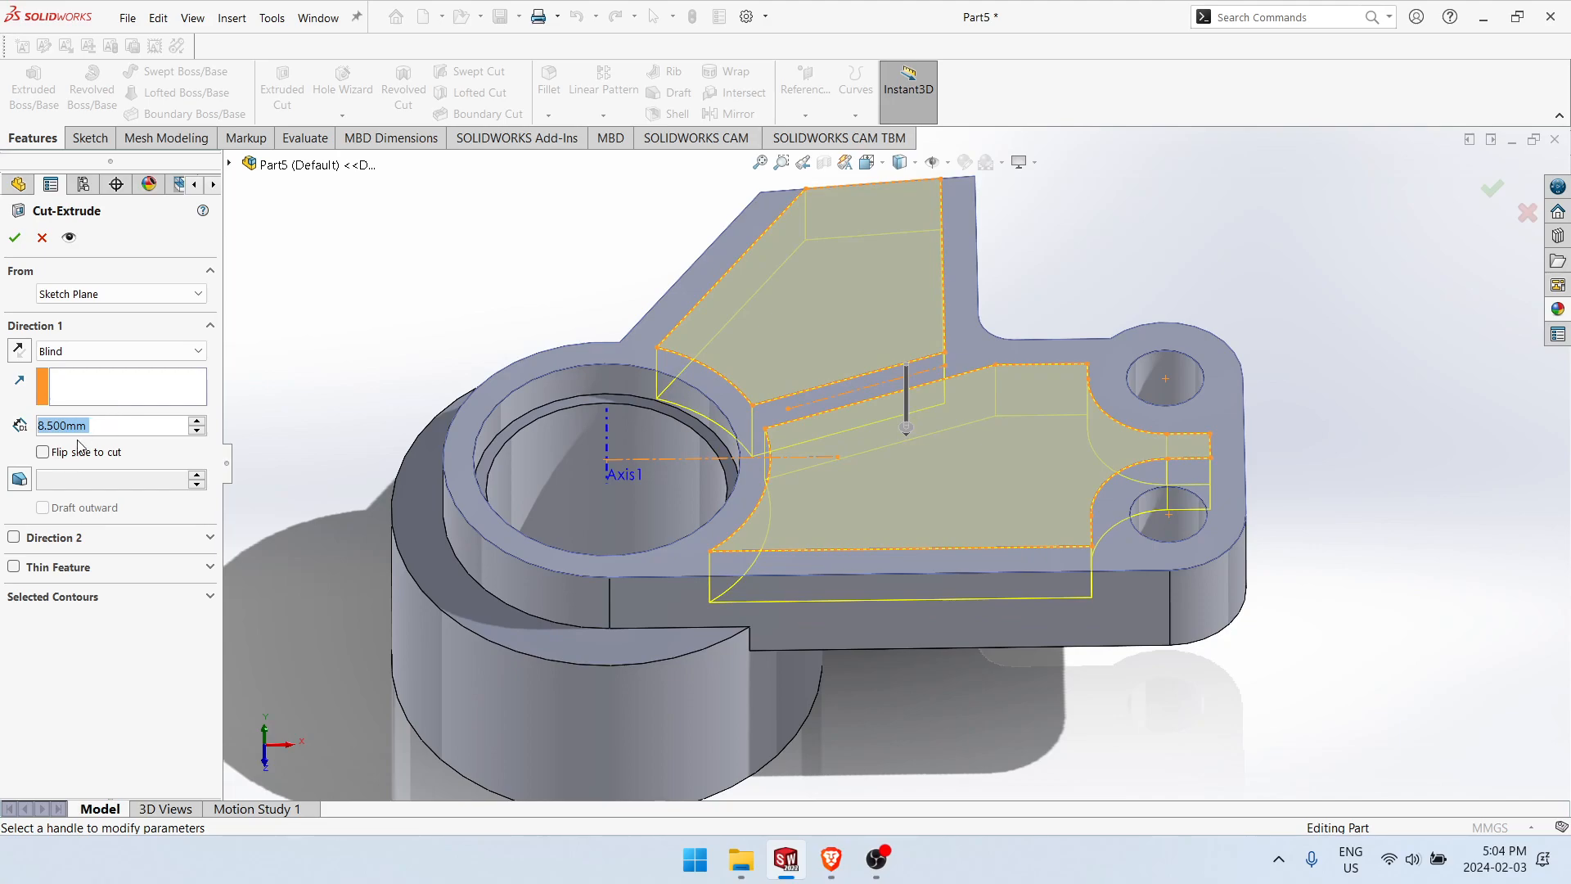
pyautogui.moveTo(551, 502); pyautogui.dragTo(237, 377, button='middle')
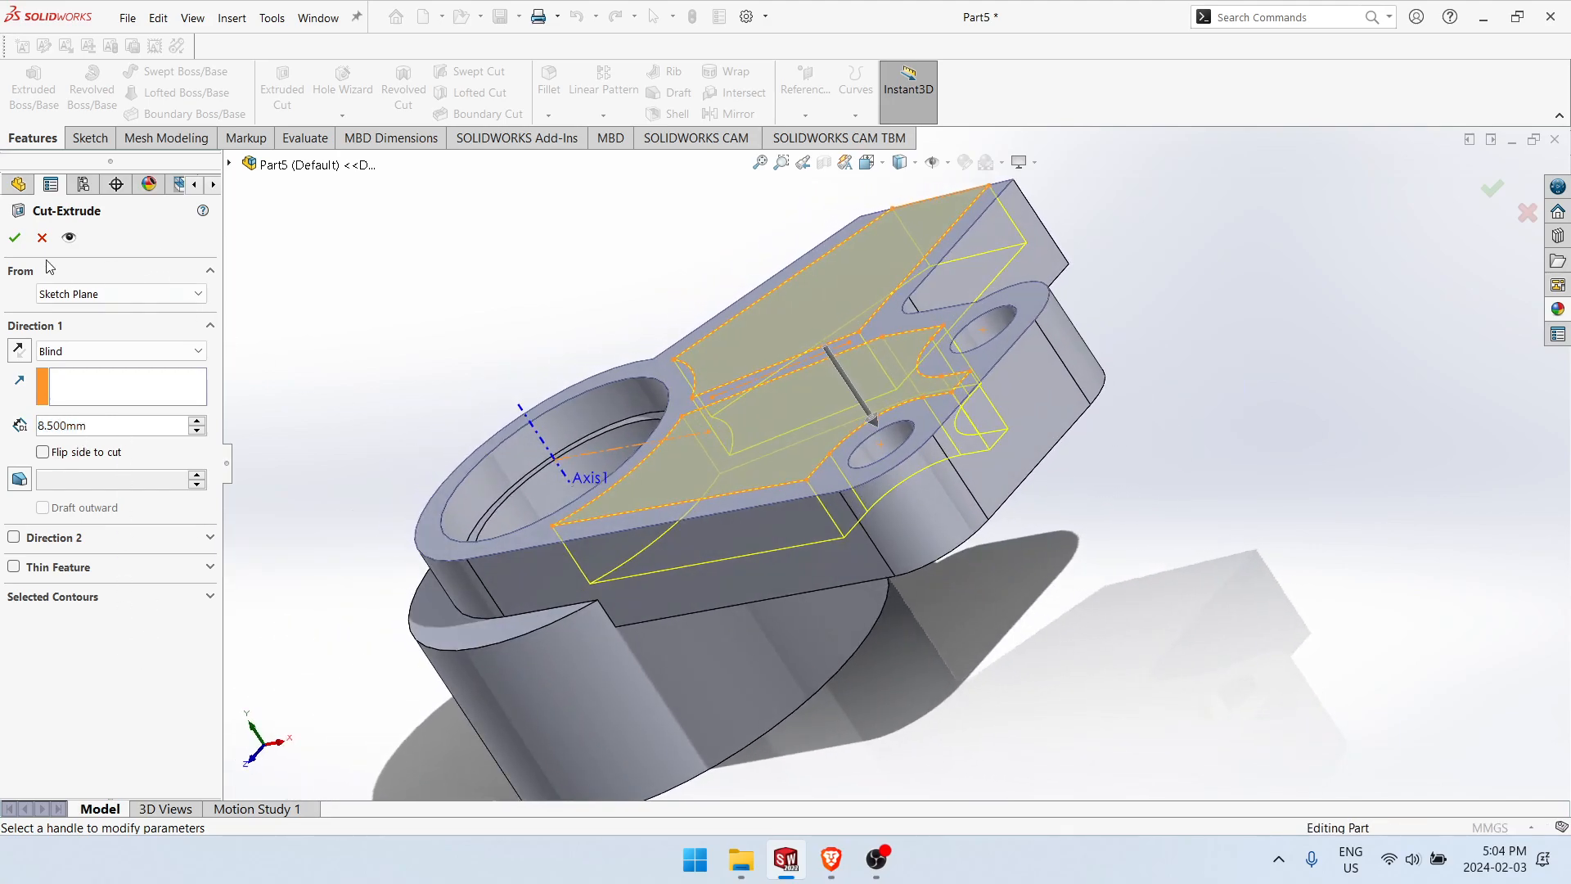
pyautogui.click(15, 238)
pyautogui.moveTo(725, 344); pyautogui.dragTo(1199, 252, button='middle')
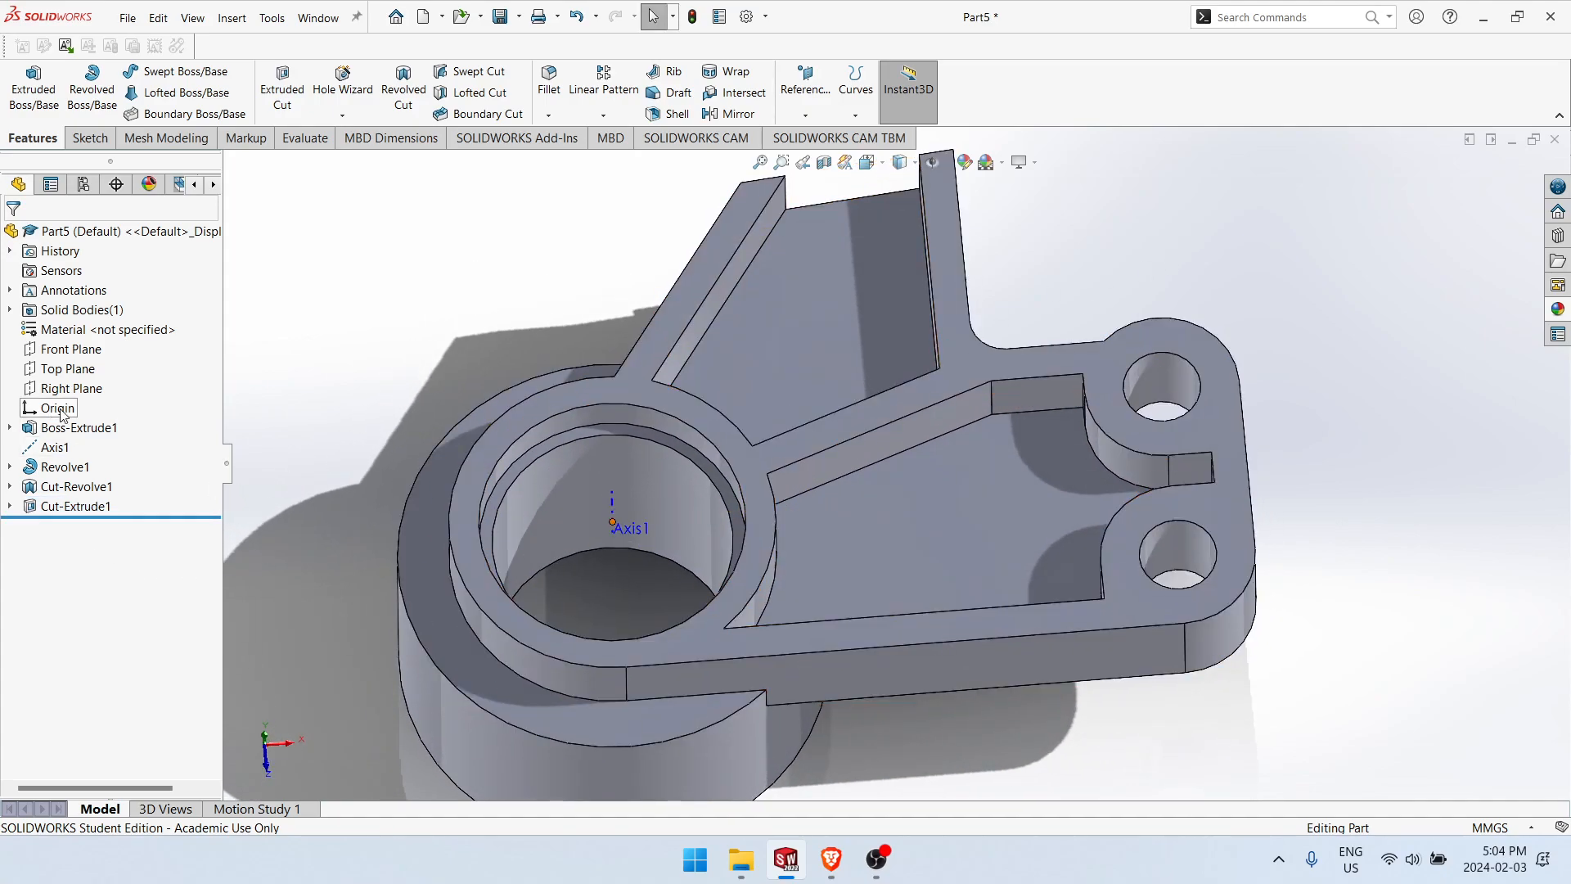
pyautogui.click(68, 352)
pyautogui.moveTo(355, 481); pyautogui.dragTo(303, 398, button='middle')
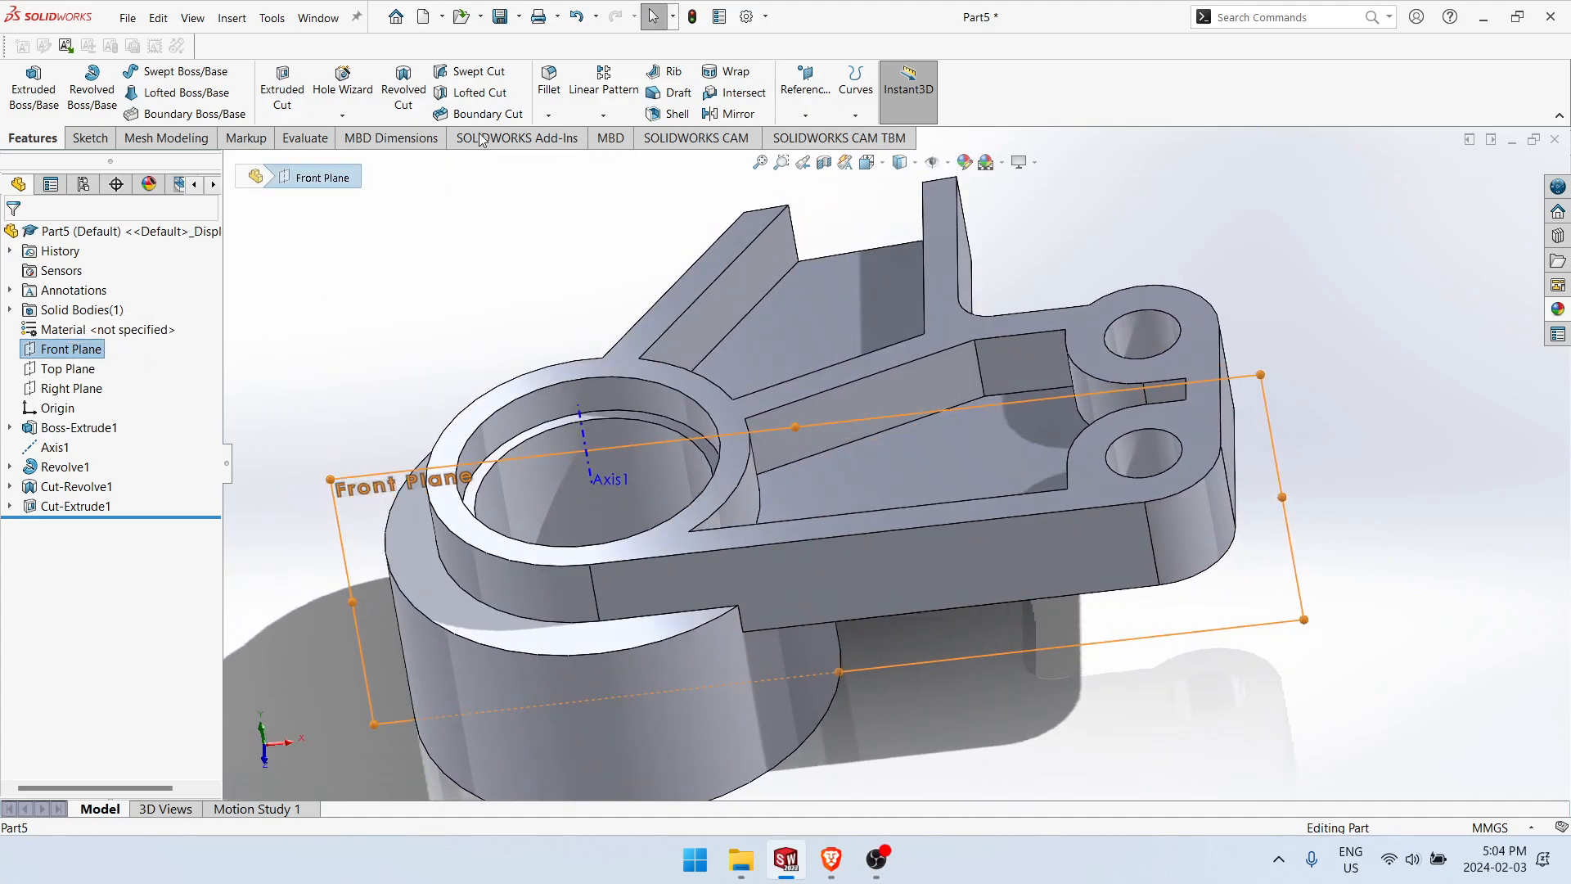
# Step: Start an edge Fillet and select the three inner corner edges along the upper pocket's depth
pyautogui.click(548, 82)
pyautogui.moveTo(1038, 283); pyautogui.dragTo(1073, 465, button='middle')
pyautogui.click(656, 388)
pyautogui.moveTo(845, 392); pyautogui.dragTo(607, 430, button='middle')
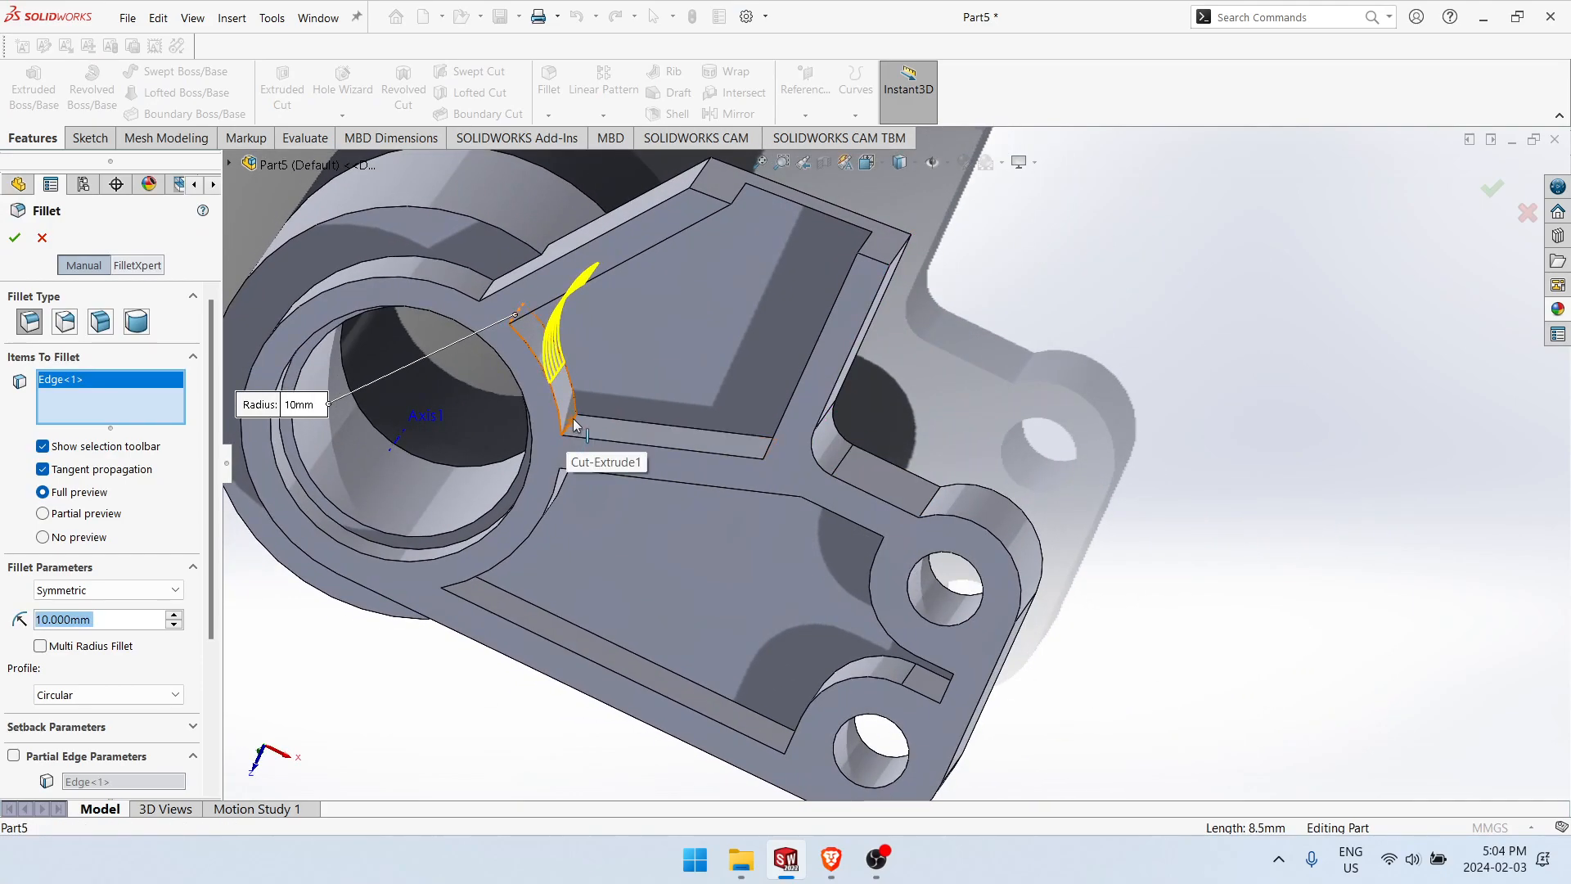
pyautogui.click(575, 424)
pyautogui.moveTo(741, 390); pyautogui.dragTo(784, 455, button='middle')
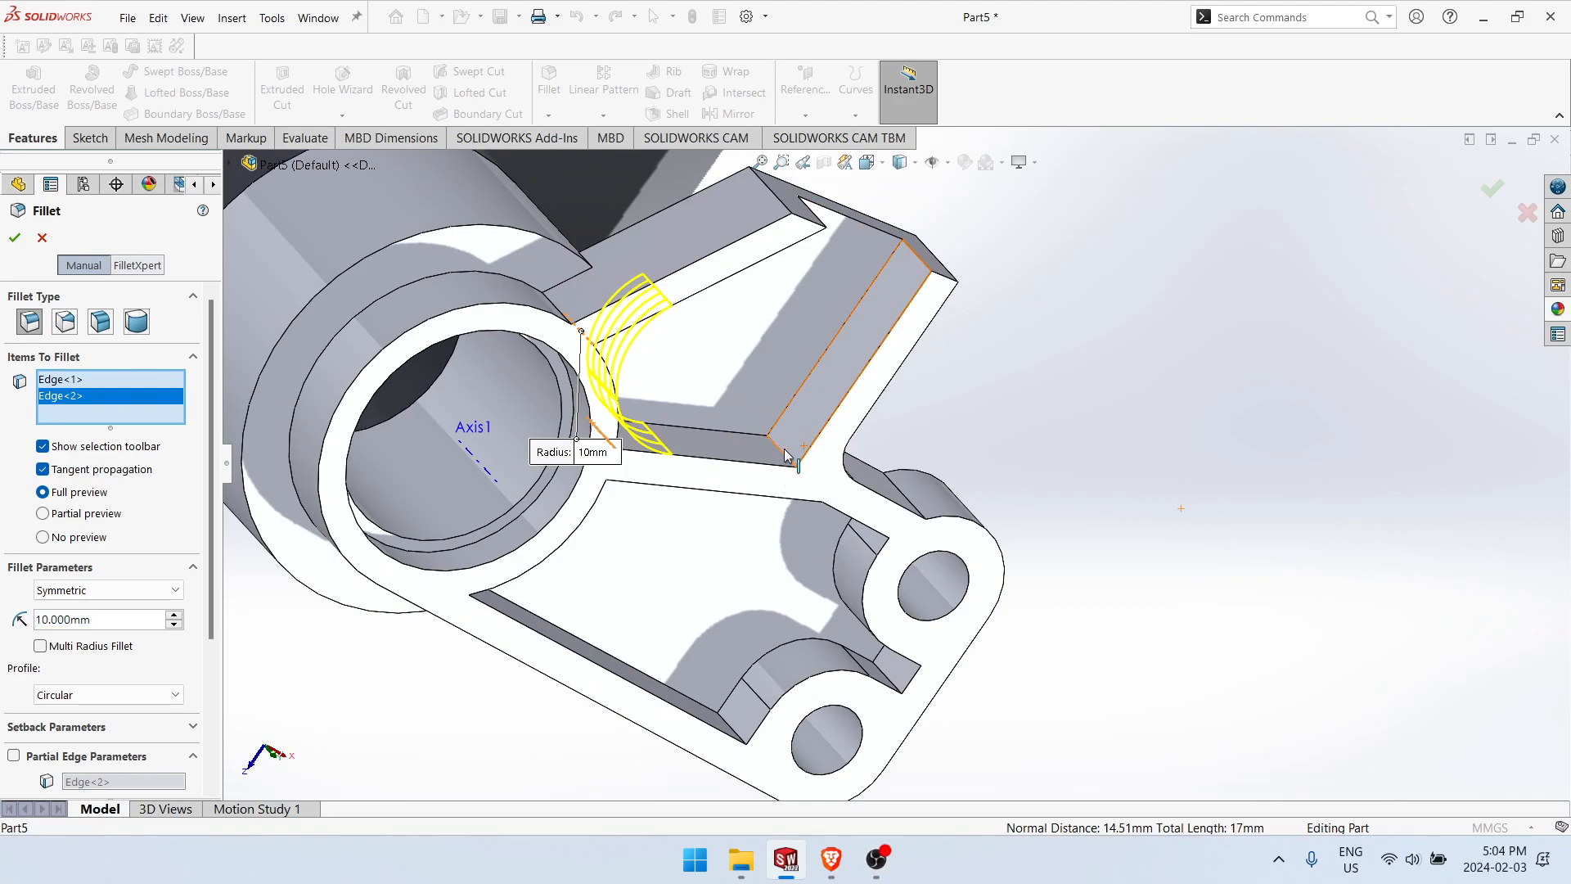
pyautogui.click(784, 456)
# Step: Add four corner edges of the lower pocket to the fillet: two beside the ring and two beside the hole bosses
pyautogui.moveTo(1233, 573); pyautogui.dragTo(867, 451, button='middle')
pyautogui.click(861, 451)
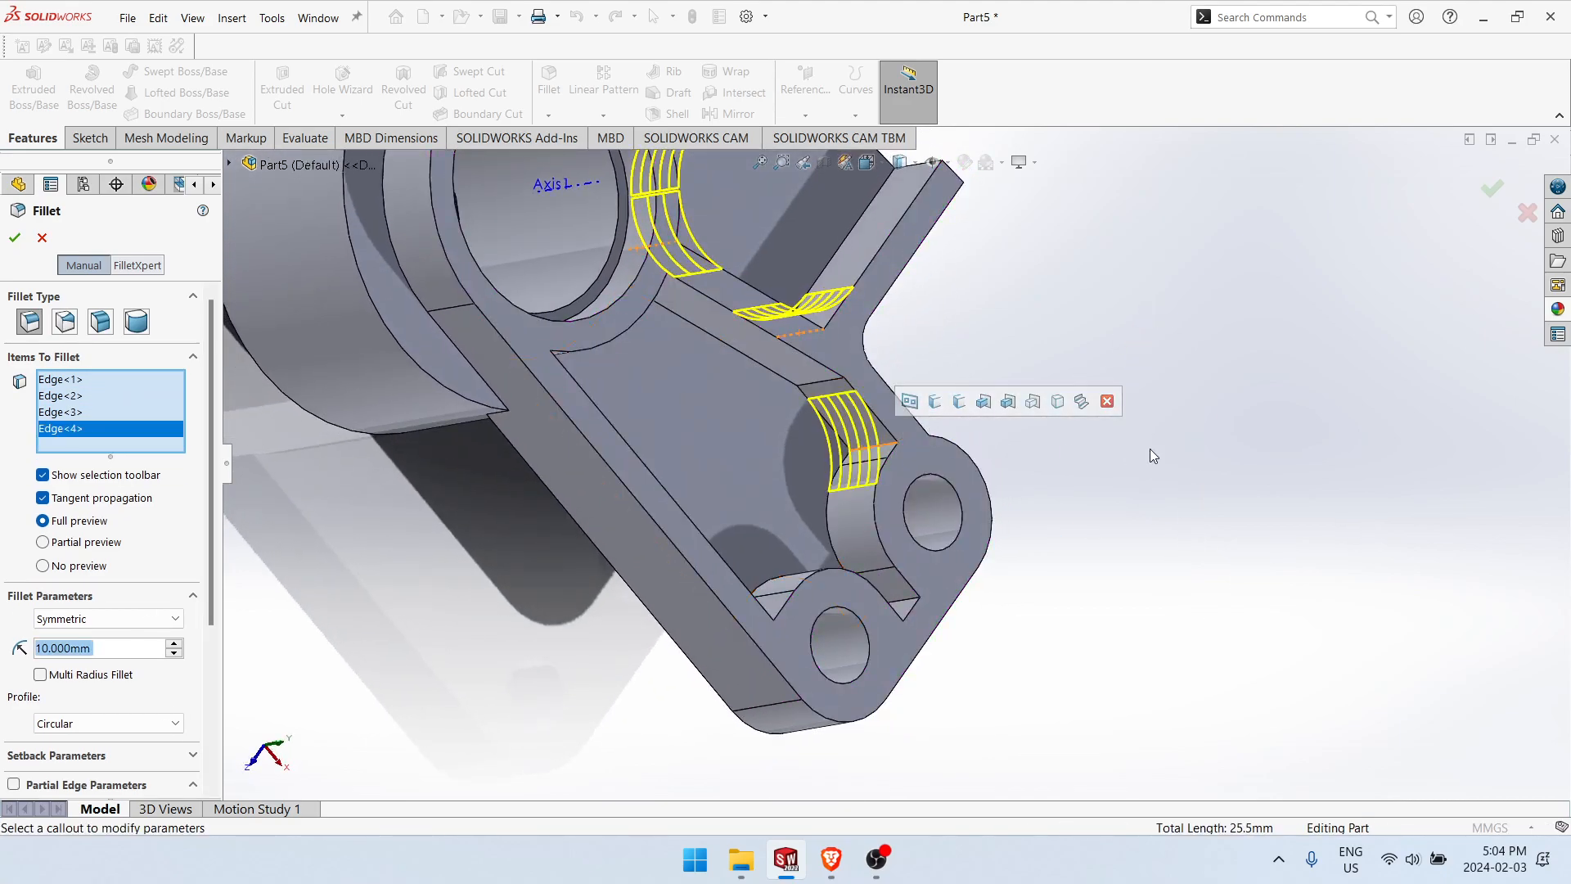
pyautogui.moveTo(769, 365); pyautogui.dragTo(544, 264, button='middle')
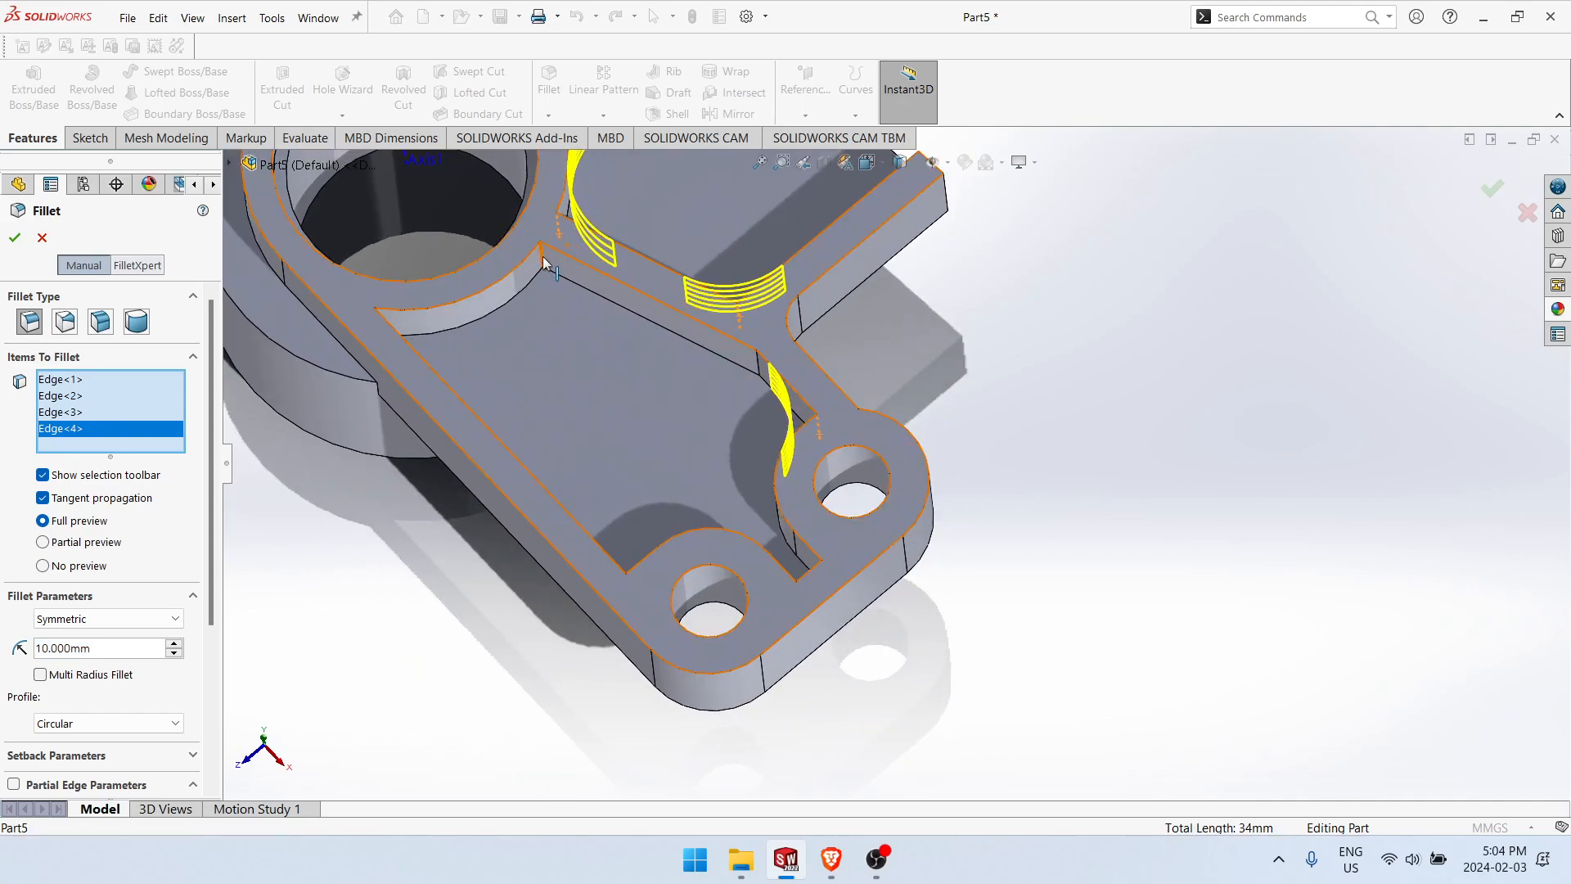
pyautogui.click(545, 263)
pyautogui.moveTo(561, 346); pyautogui.dragTo(503, 356, button='middle')
pyautogui.click(500, 356)
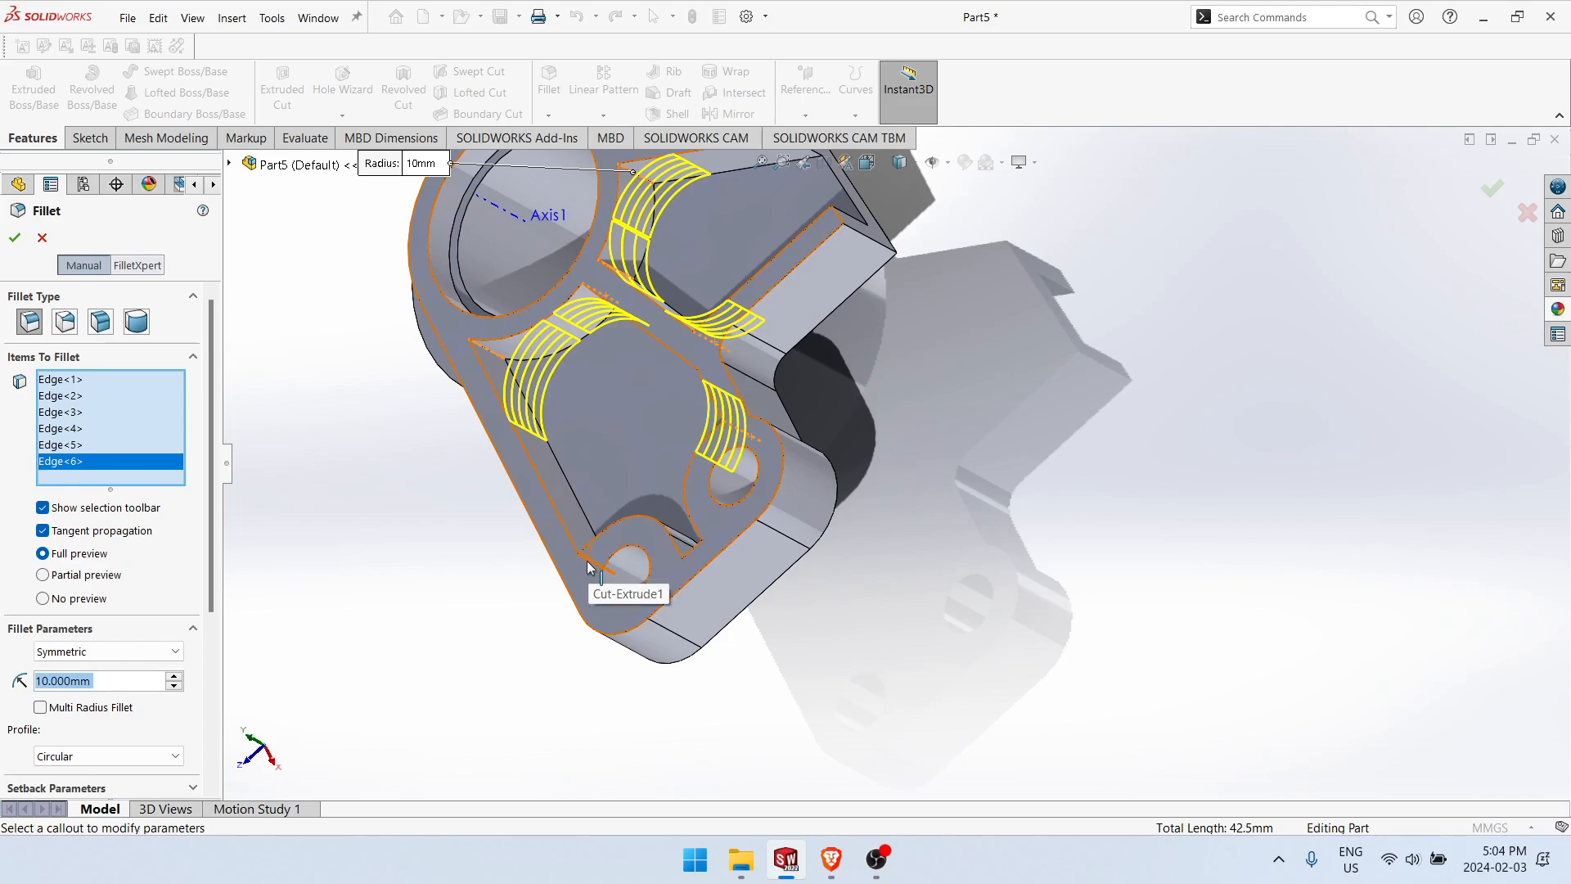
pyautogui.click(592, 557)
pyautogui.moveTo(705, 607); pyautogui.dragTo(451, 644, button='middle')
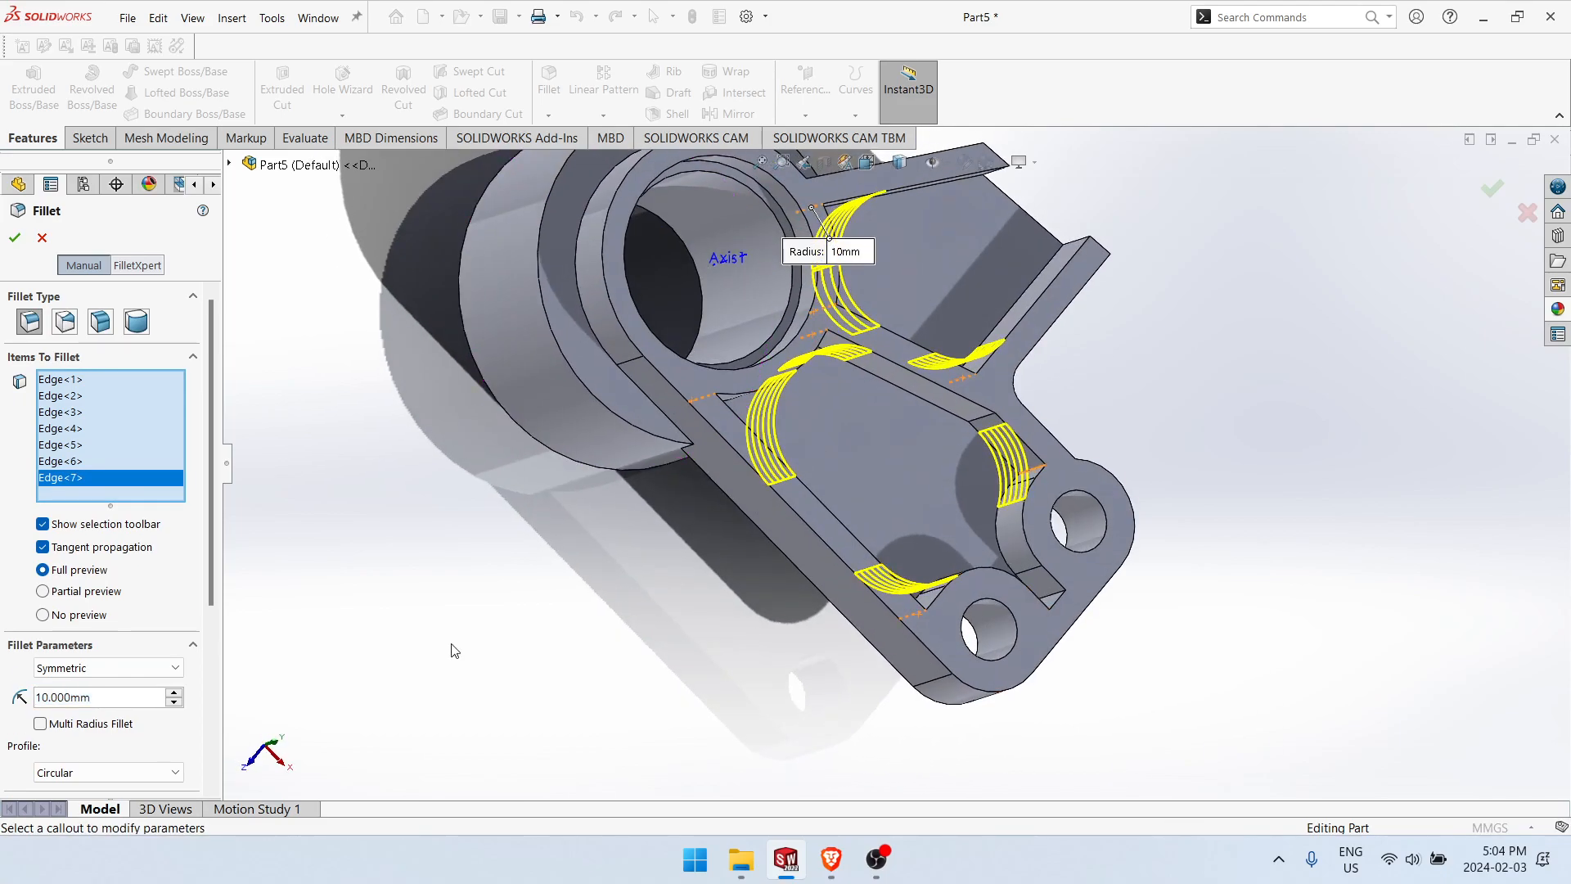
# Step: Set the fillet radius to 4 mm and apply it to the selected pocket corners
pyautogui.doubleClick(113, 700)
pyautogui.write('4')
pyautogui.click(193, 664)
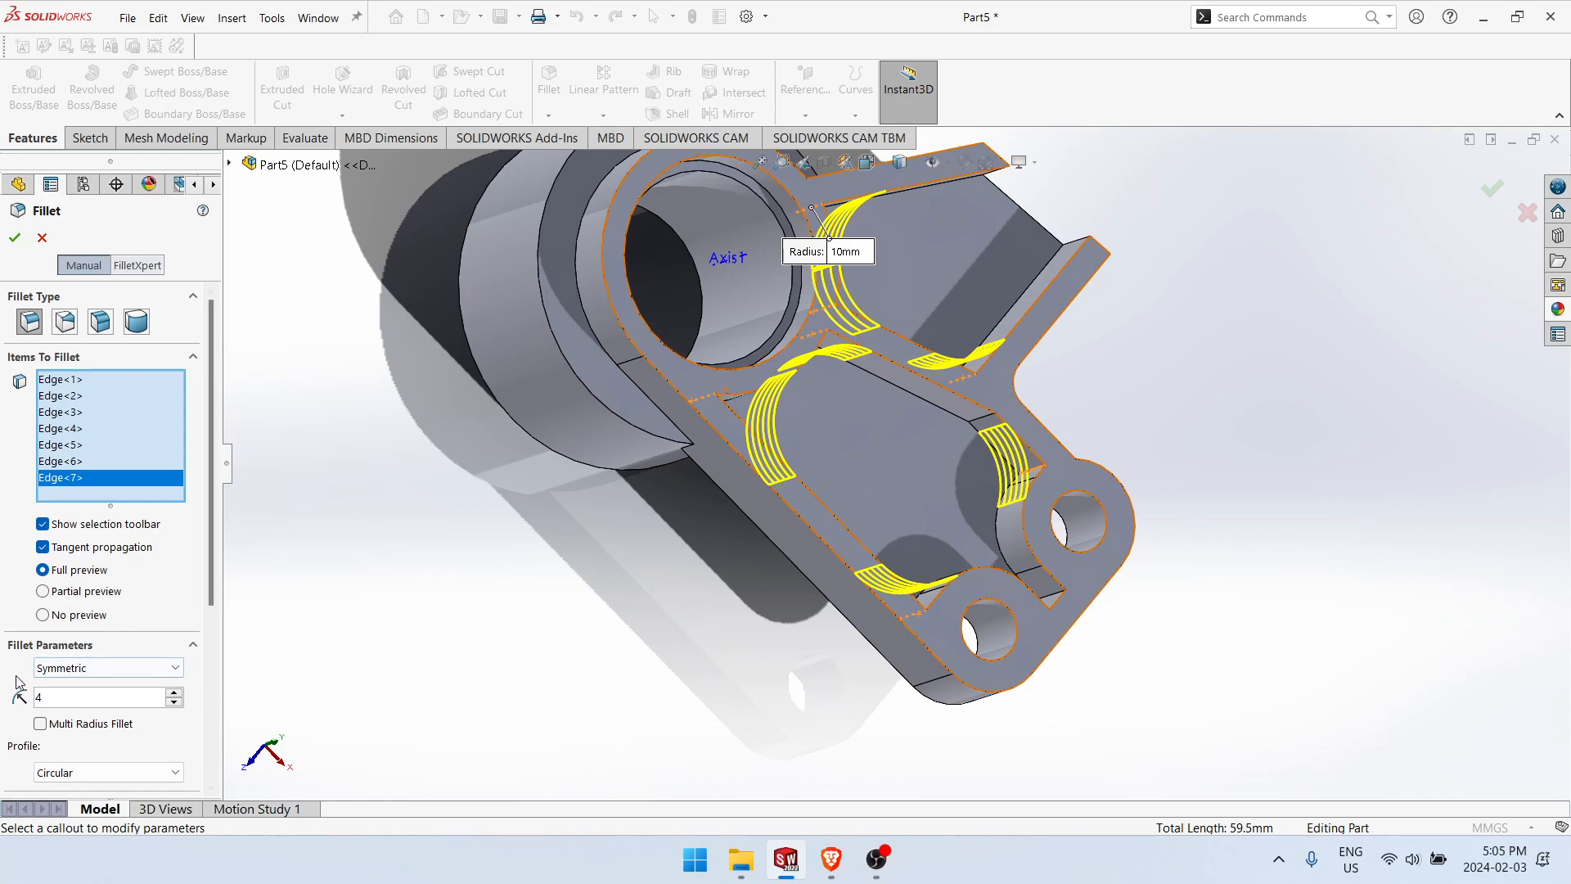
pyautogui.click(384, 674)
pyautogui.scroll(2, 934, 594)
pyautogui.moveTo(1122, 448); pyautogui.dragTo(1042, 547, button='middle')
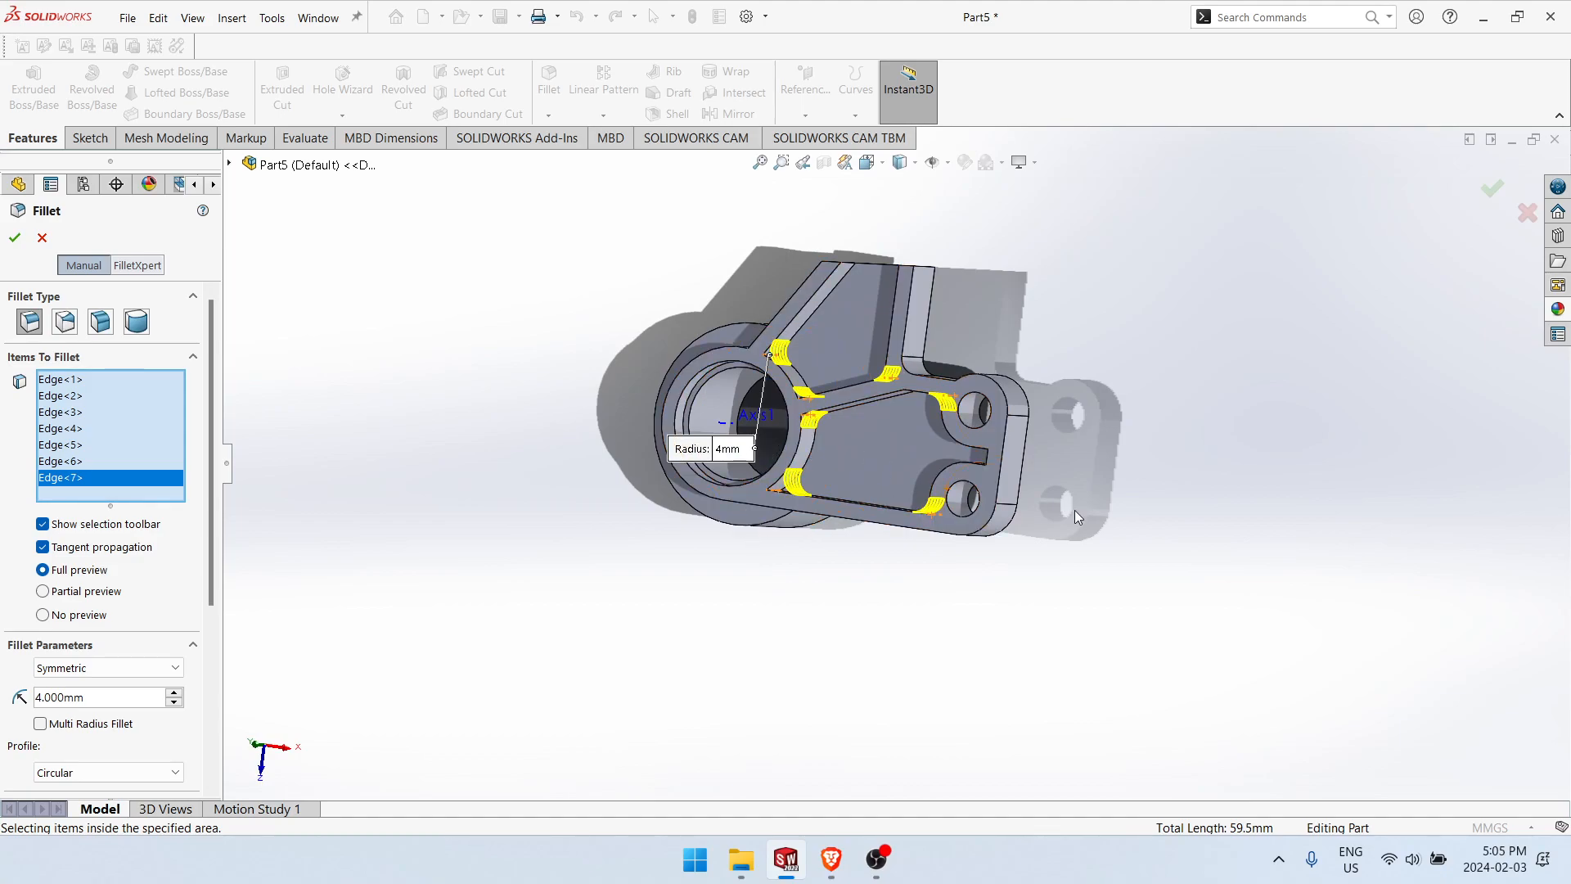
pyautogui.click(22, 241)
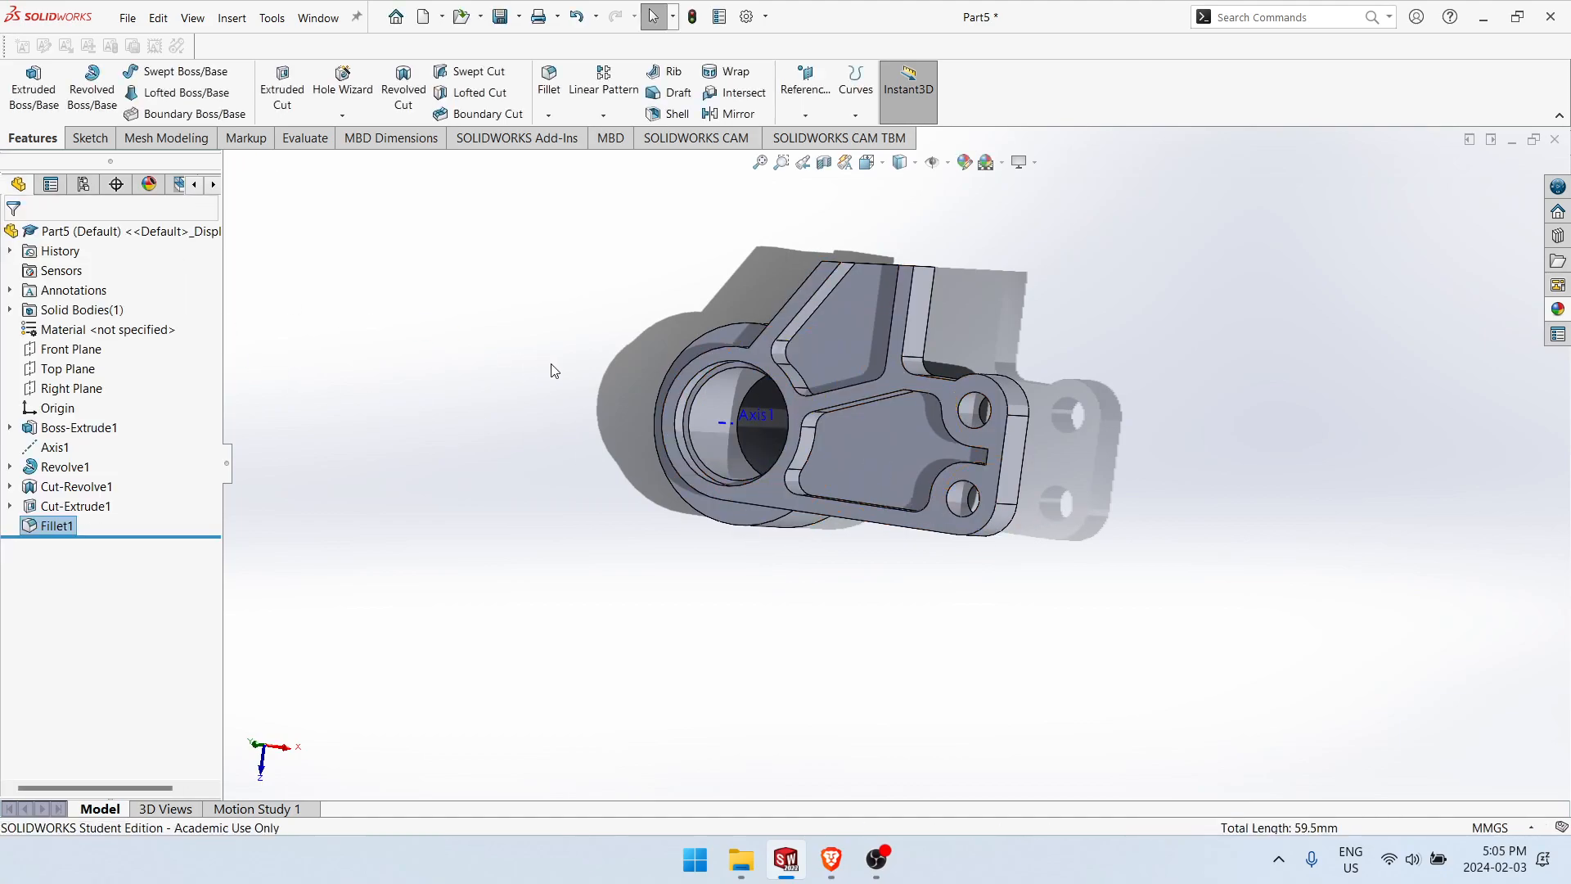
pyautogui.moveTo(808, 416); pyautogui.dragTo(832, 497, button='middle')
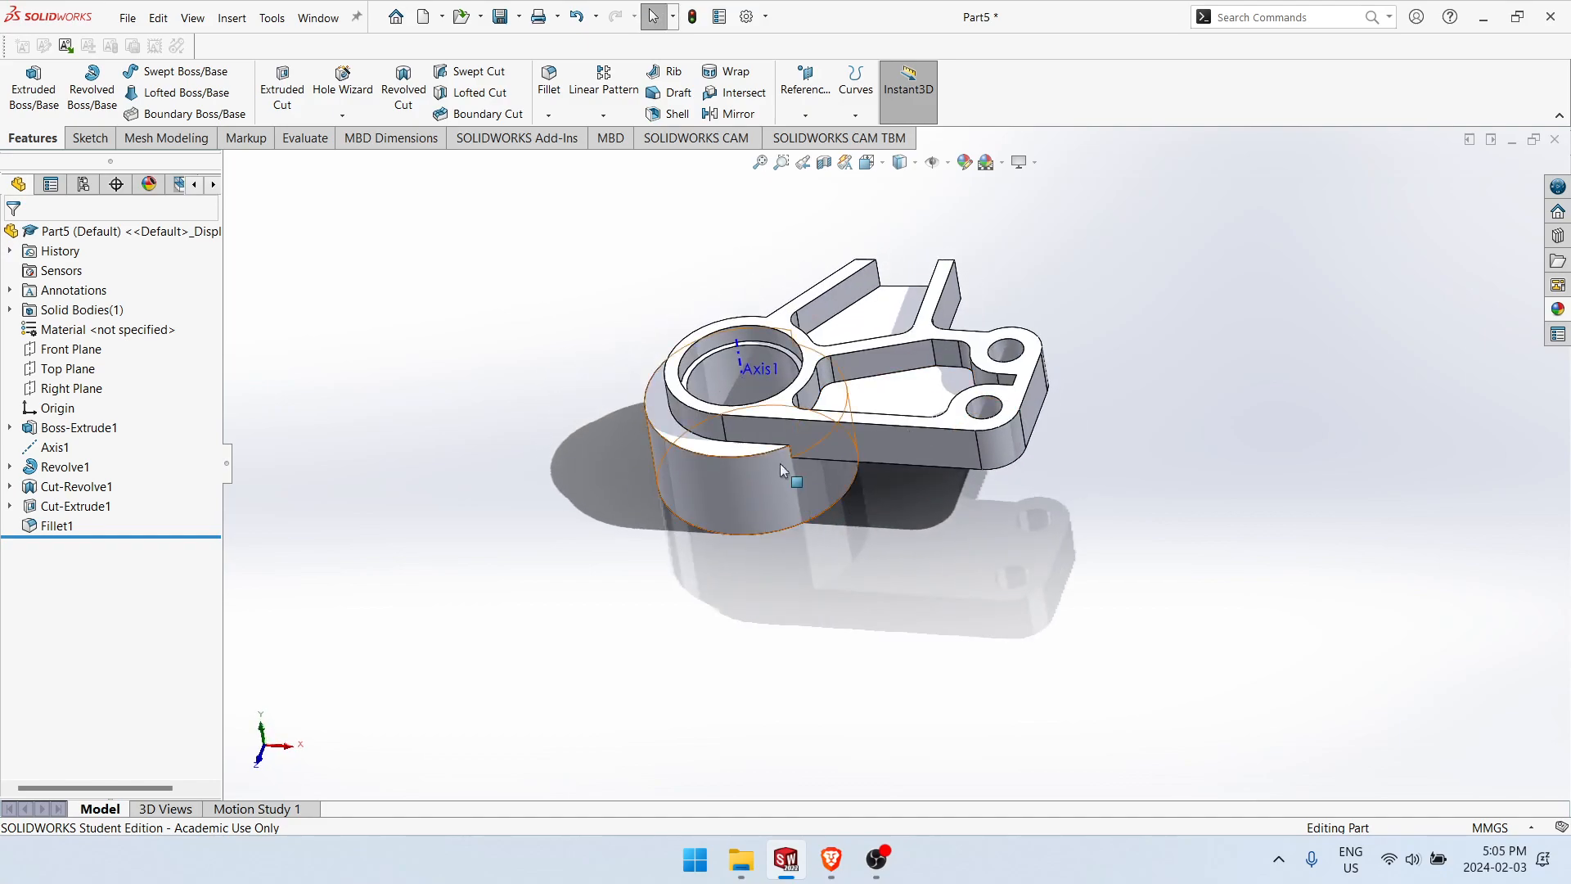
pyautogui.click(832, 497)
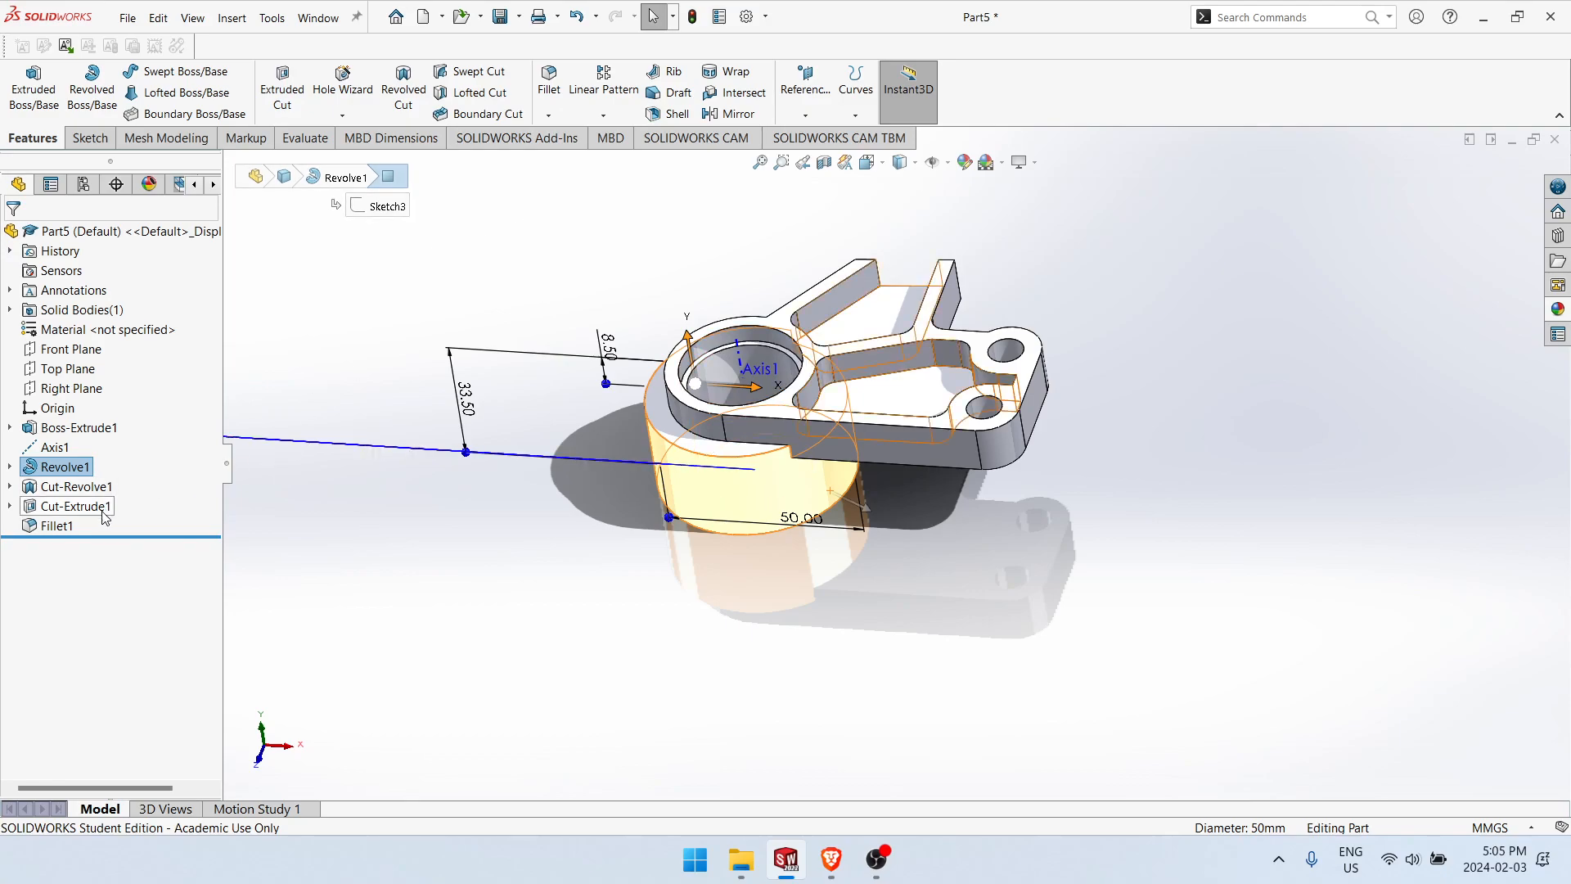
pyautogui.click(252, 562)
# Step: Roll the feature history back to before the pocket corner fillet and open a new sketch on the Front Plane
pyautogui.moveTo(172, 537); pyautogui.dragTo(173, 515)
pyautogui.scroll(-5, 871, 484)
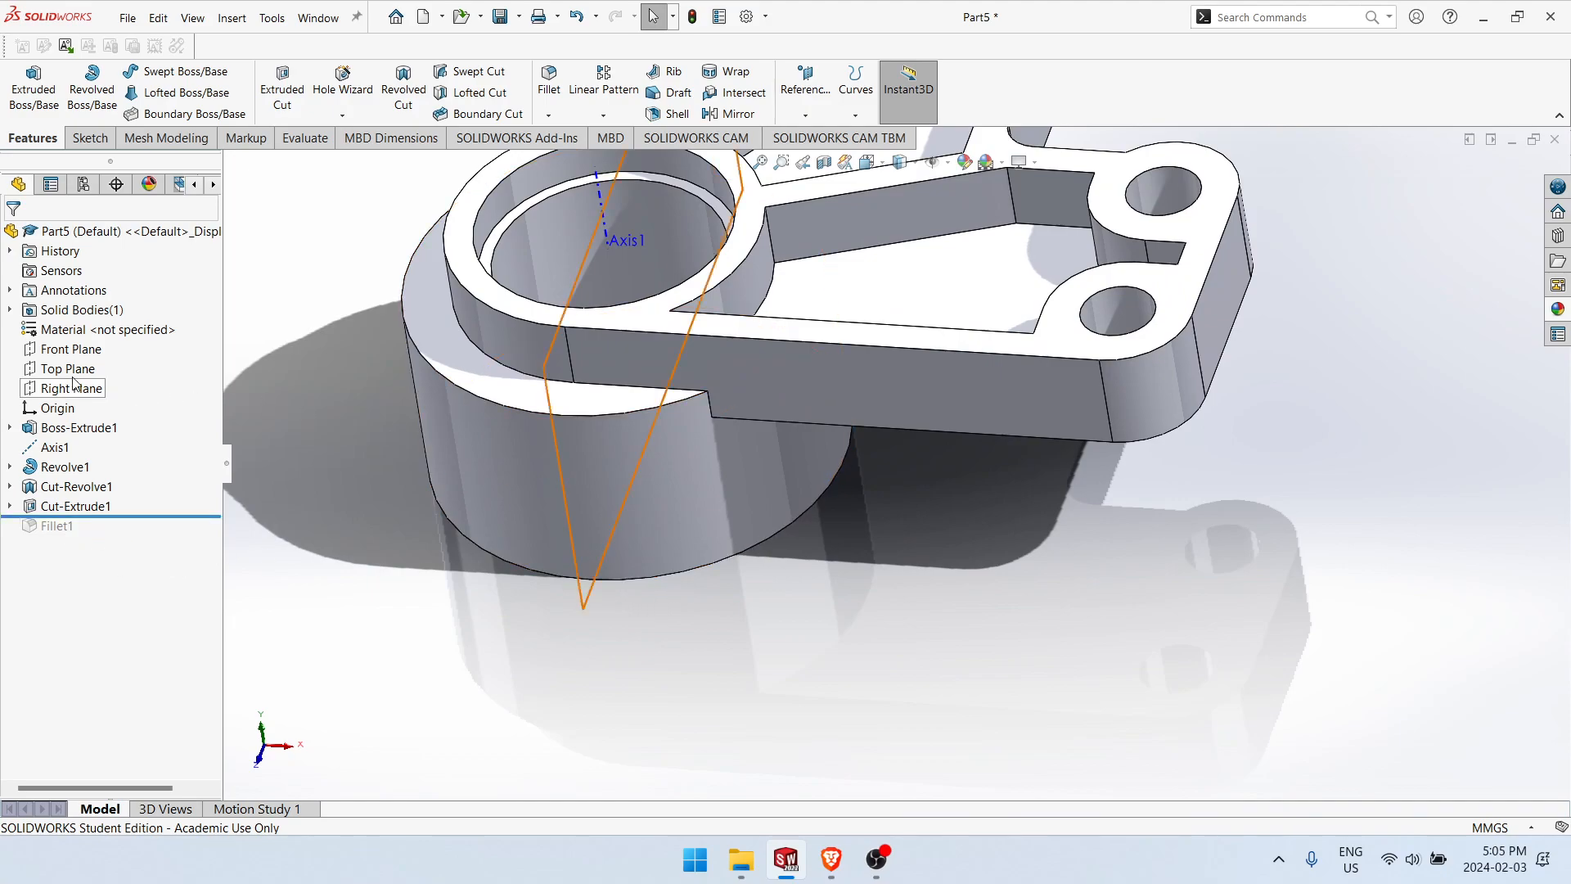
pyautogui.rightClick(72, 349)
pyautogui.click(92, 329)
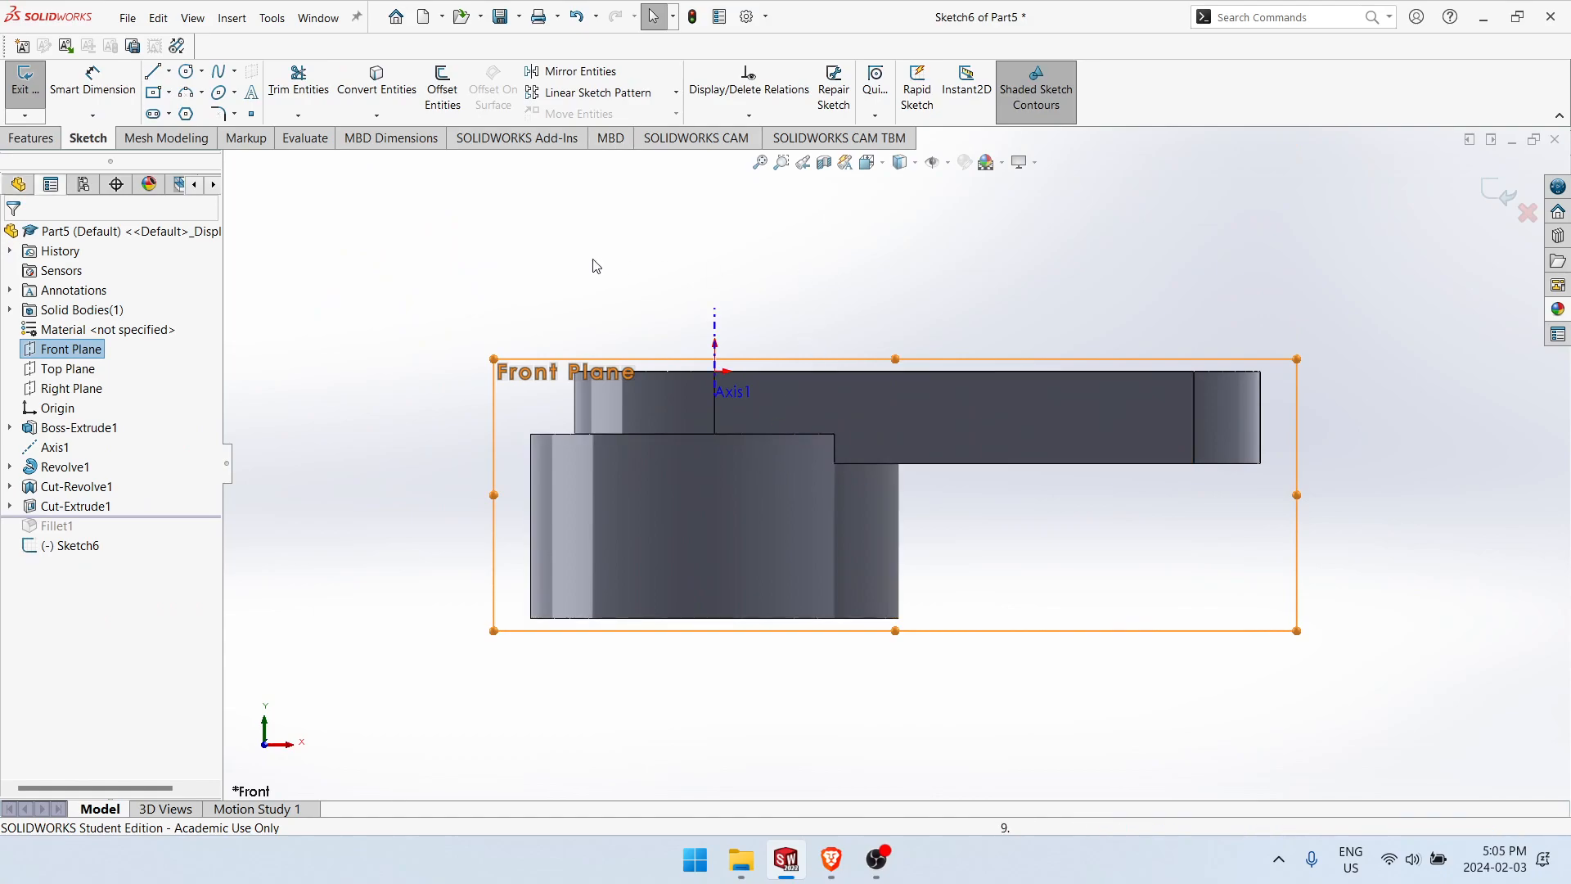
# Step: Sketch a closed profile inside the boss's lower plate-side corner: vertical line about 10.4 mm, tangent arc, 18 mm line on the outer edge, 6 mm base
pyautogui.press('l')
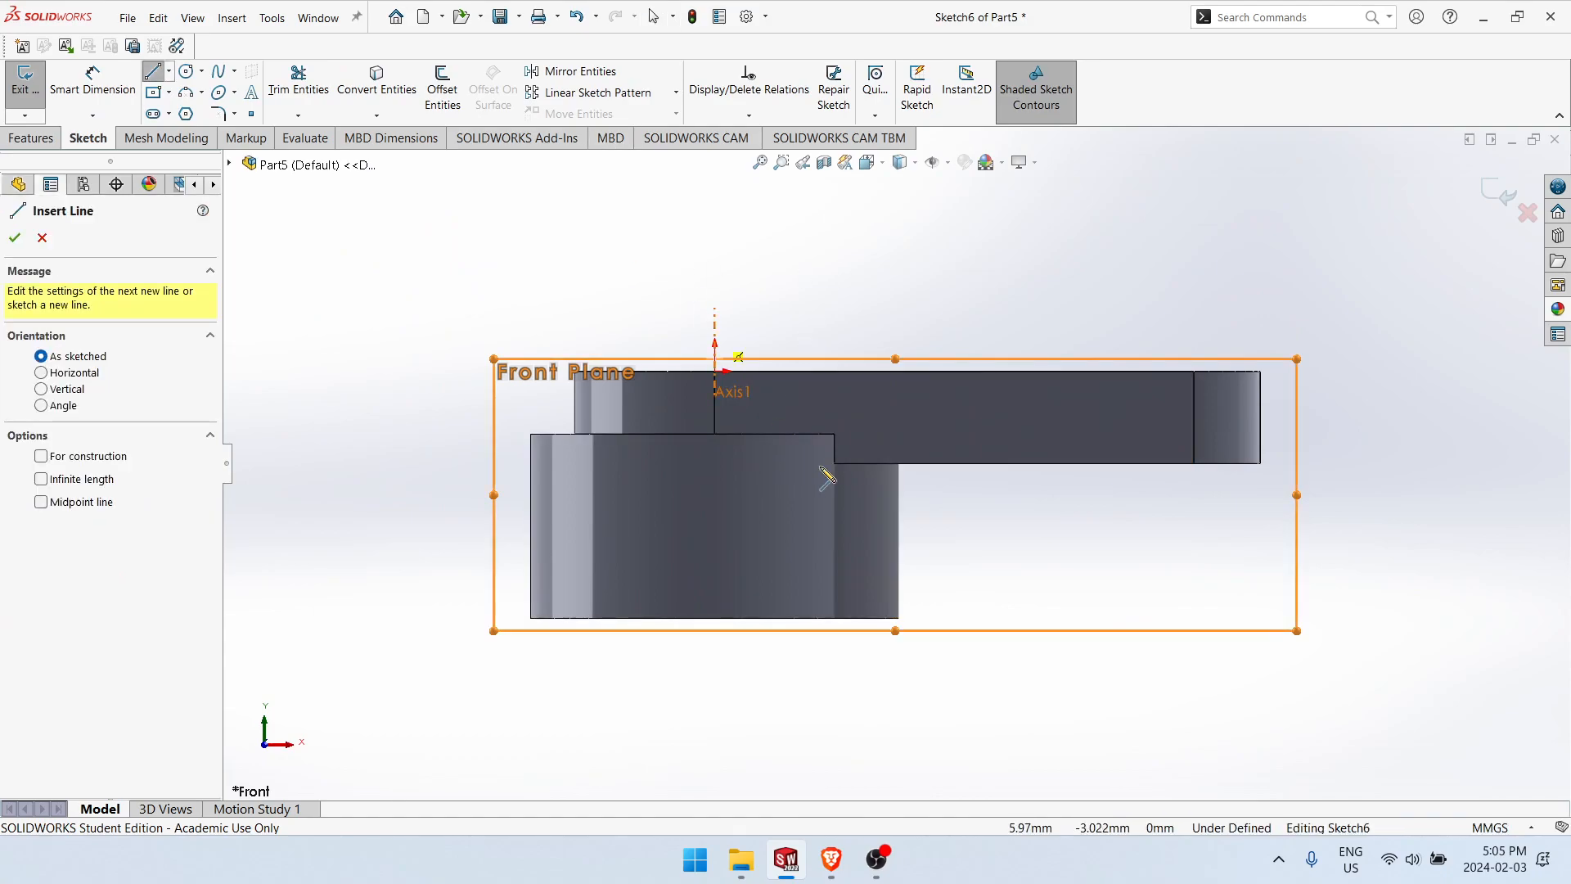
pyautogui.click(855, 618)
pyautogui.click(855, 542)
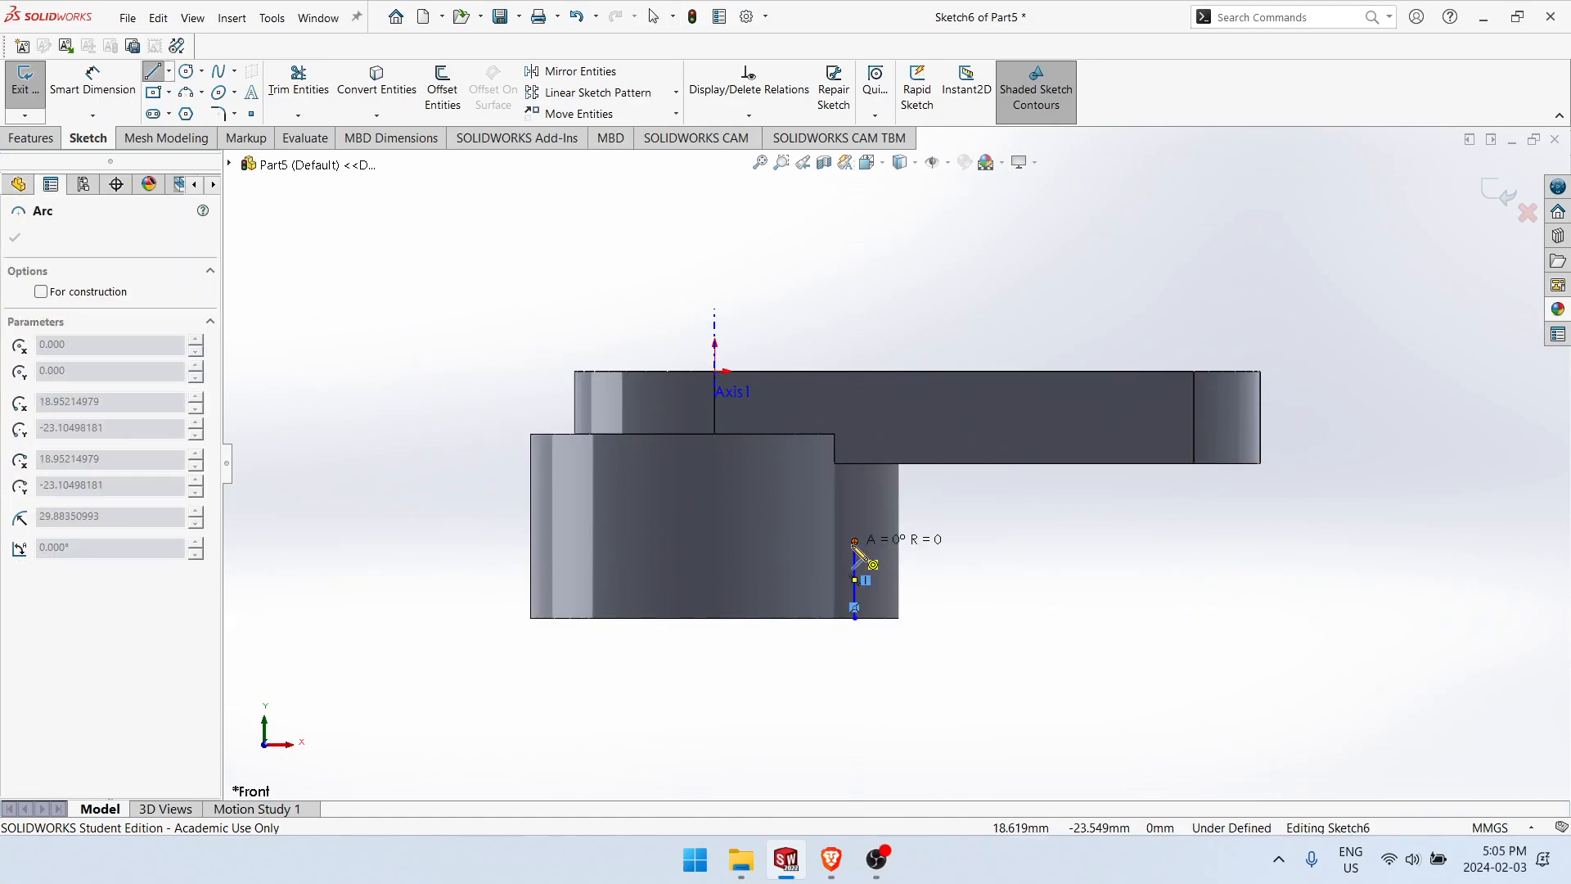
pyautogui.click(899, 485)
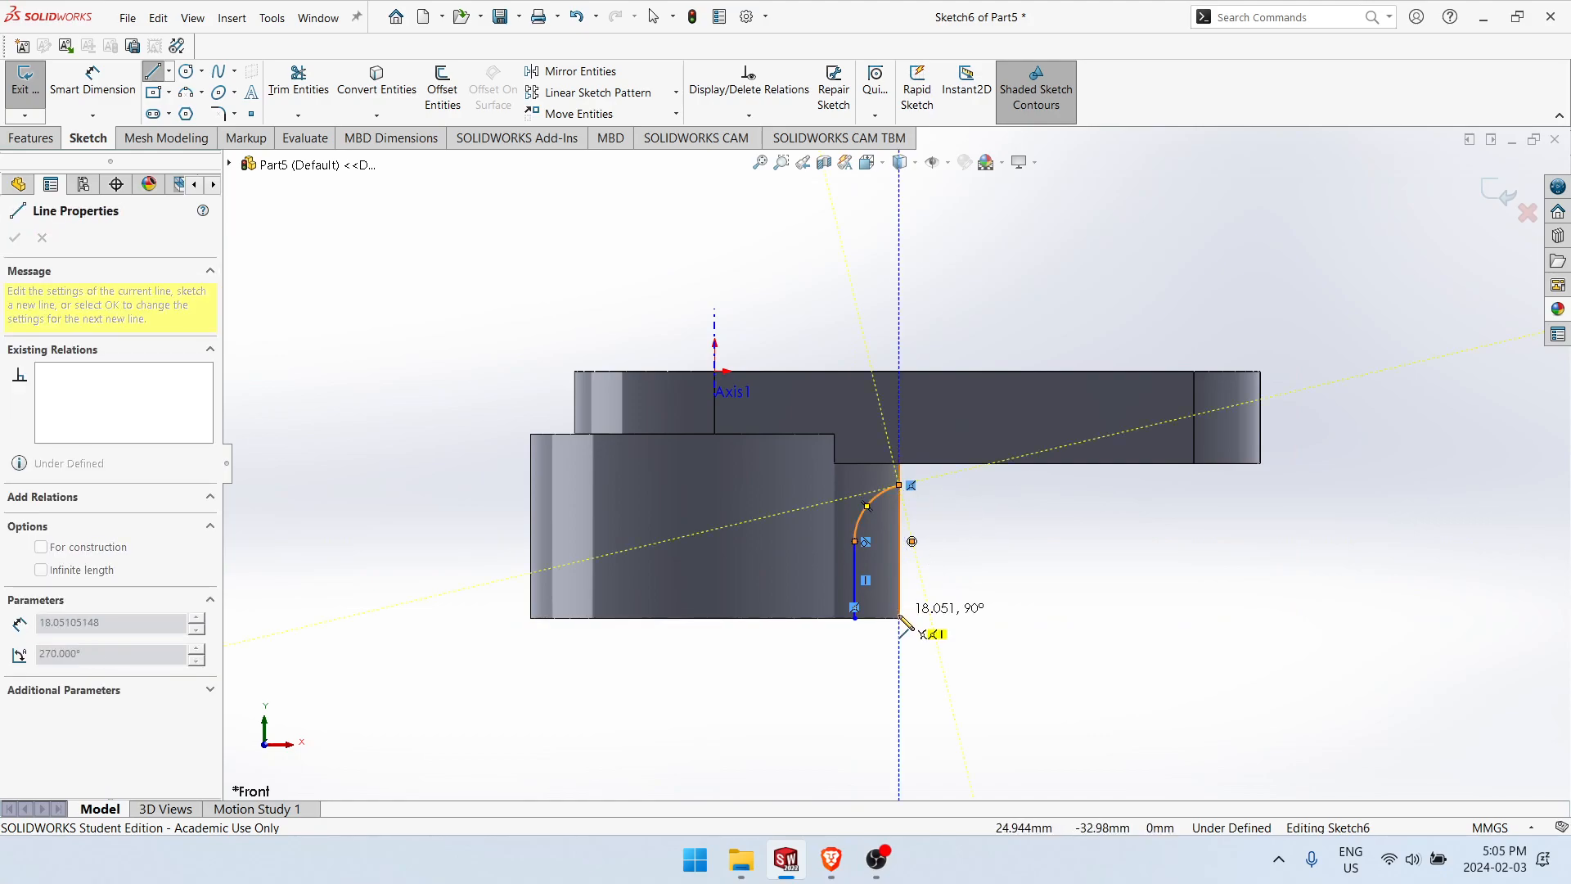
pyautogui.click(900, 618)
pyautogui.click(854, 618)
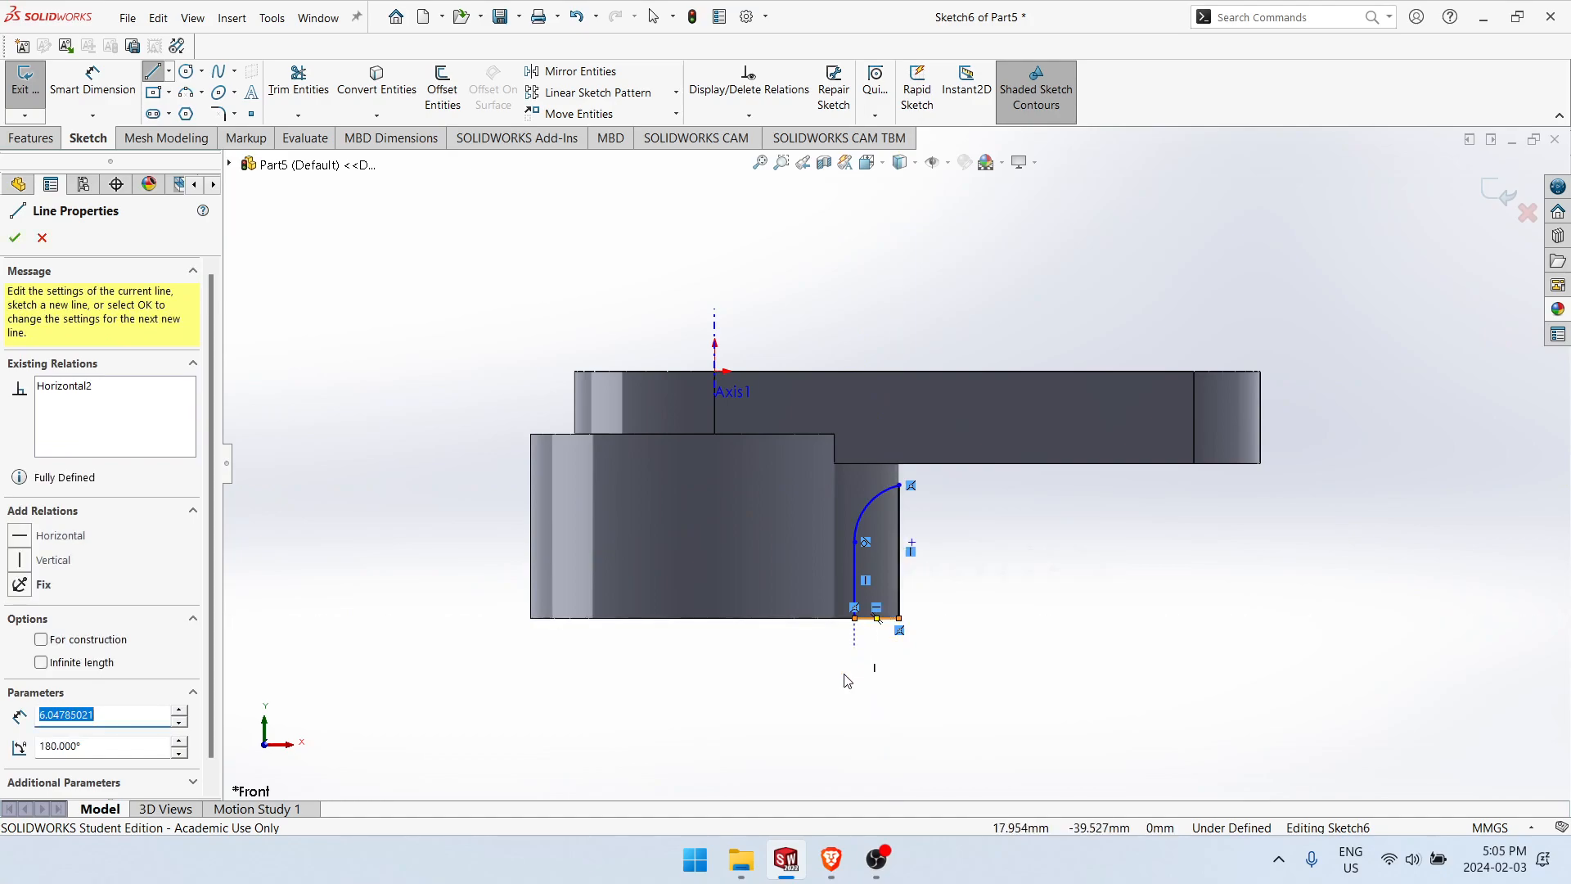
pyautogui.press('Escape')
# Step: Draw a vertical line upward from the origin along the boss axis and convert it to construction geometry
pyautogui.moveTo(821, 719); pyautogui.dragTo(770, 629, button='right')
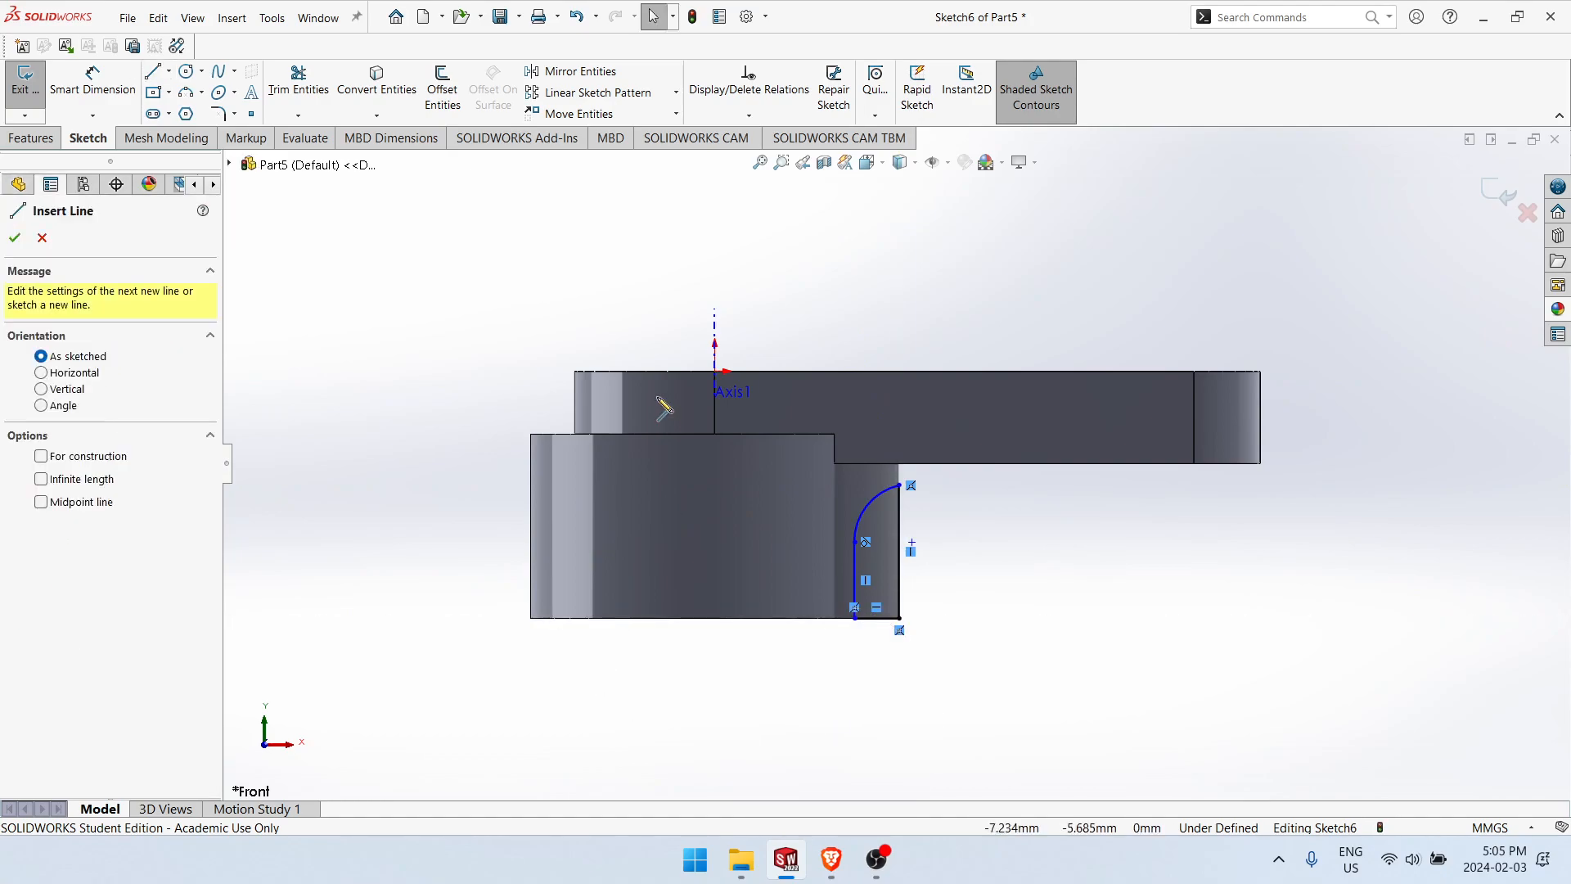
pyautogui.click(715, 372)
pyautogui.click(715, 247)
pyautogui.press('Escape')
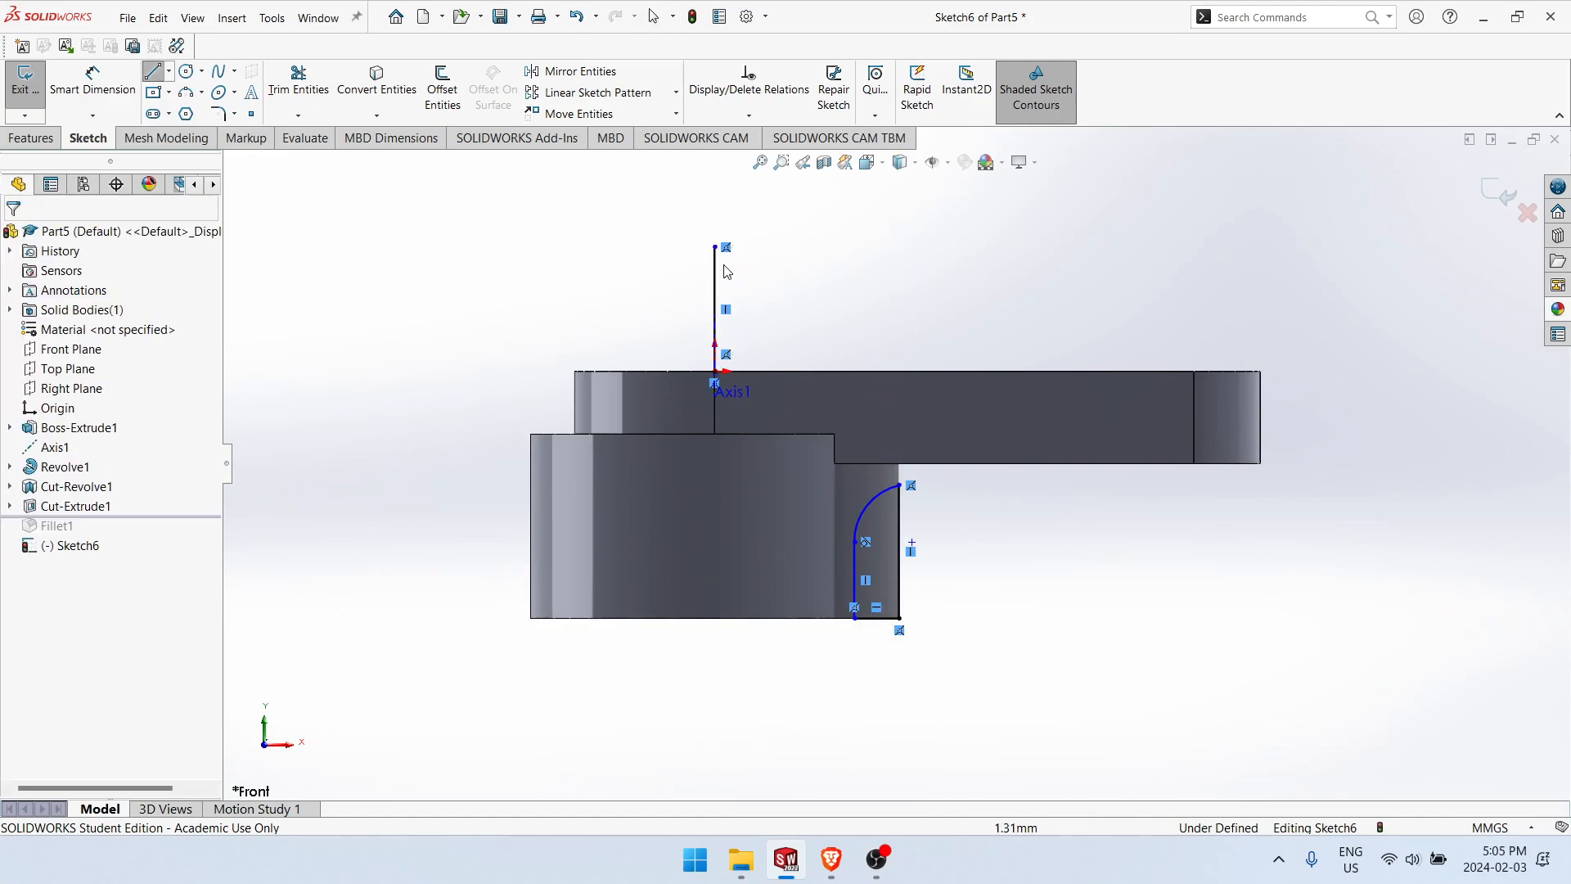
pyautogui.click(718, 268)
pyautogui.moveTo(719, 265); pyautogui.dragTo(823, 244, button='right')
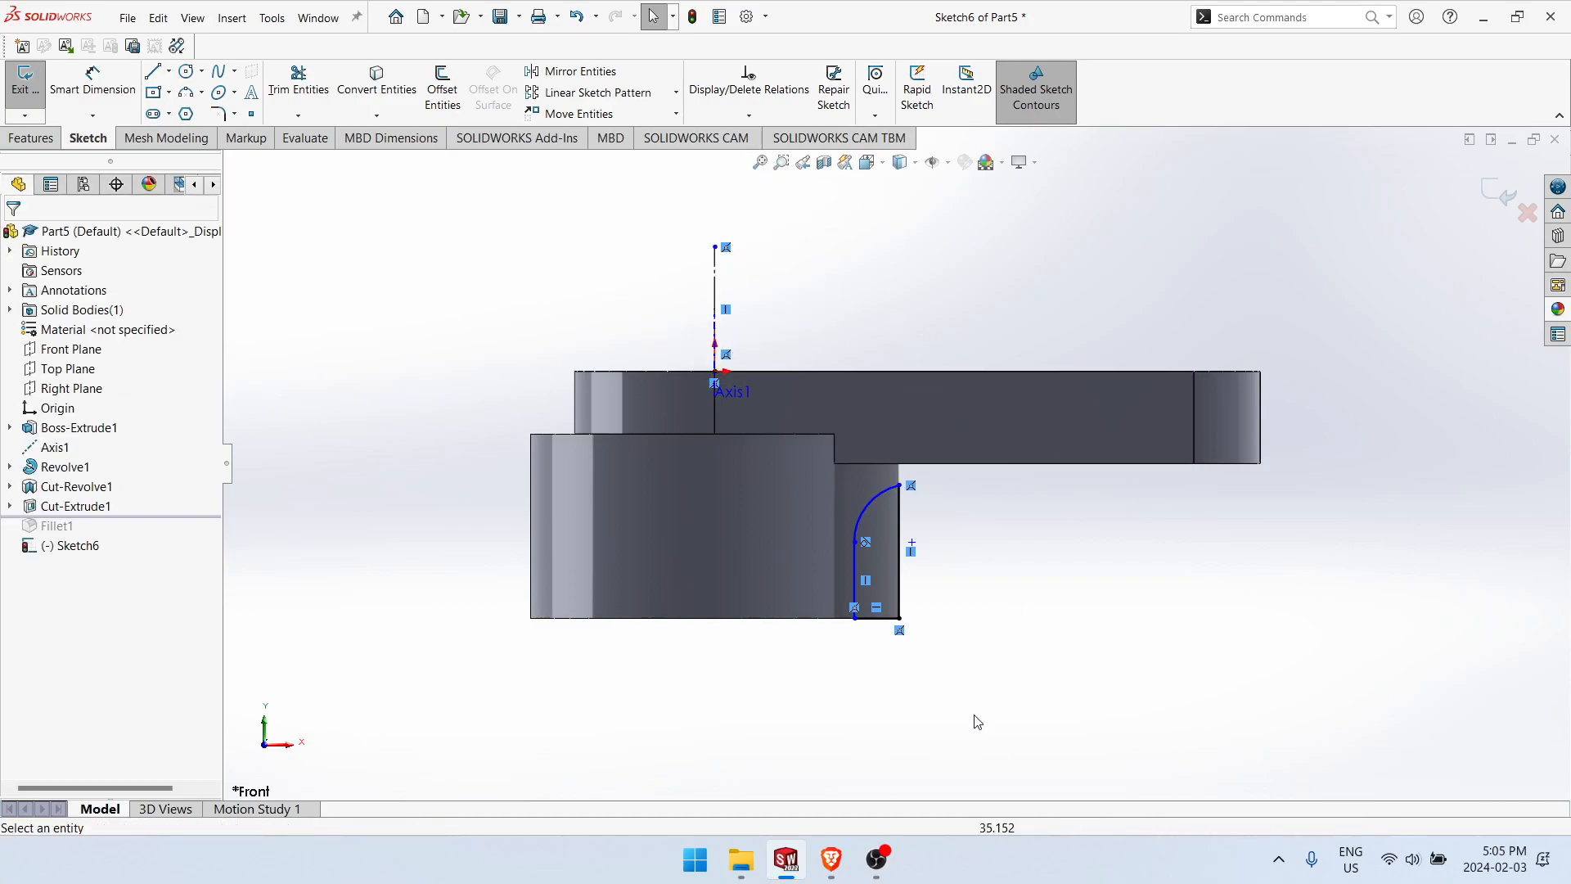
pyautogui.moveTo(977, 705); pyautogui.dragTo(941, 626, button='right')
pyautogui.click(857, 584)
pyautogui.click(711, 269)
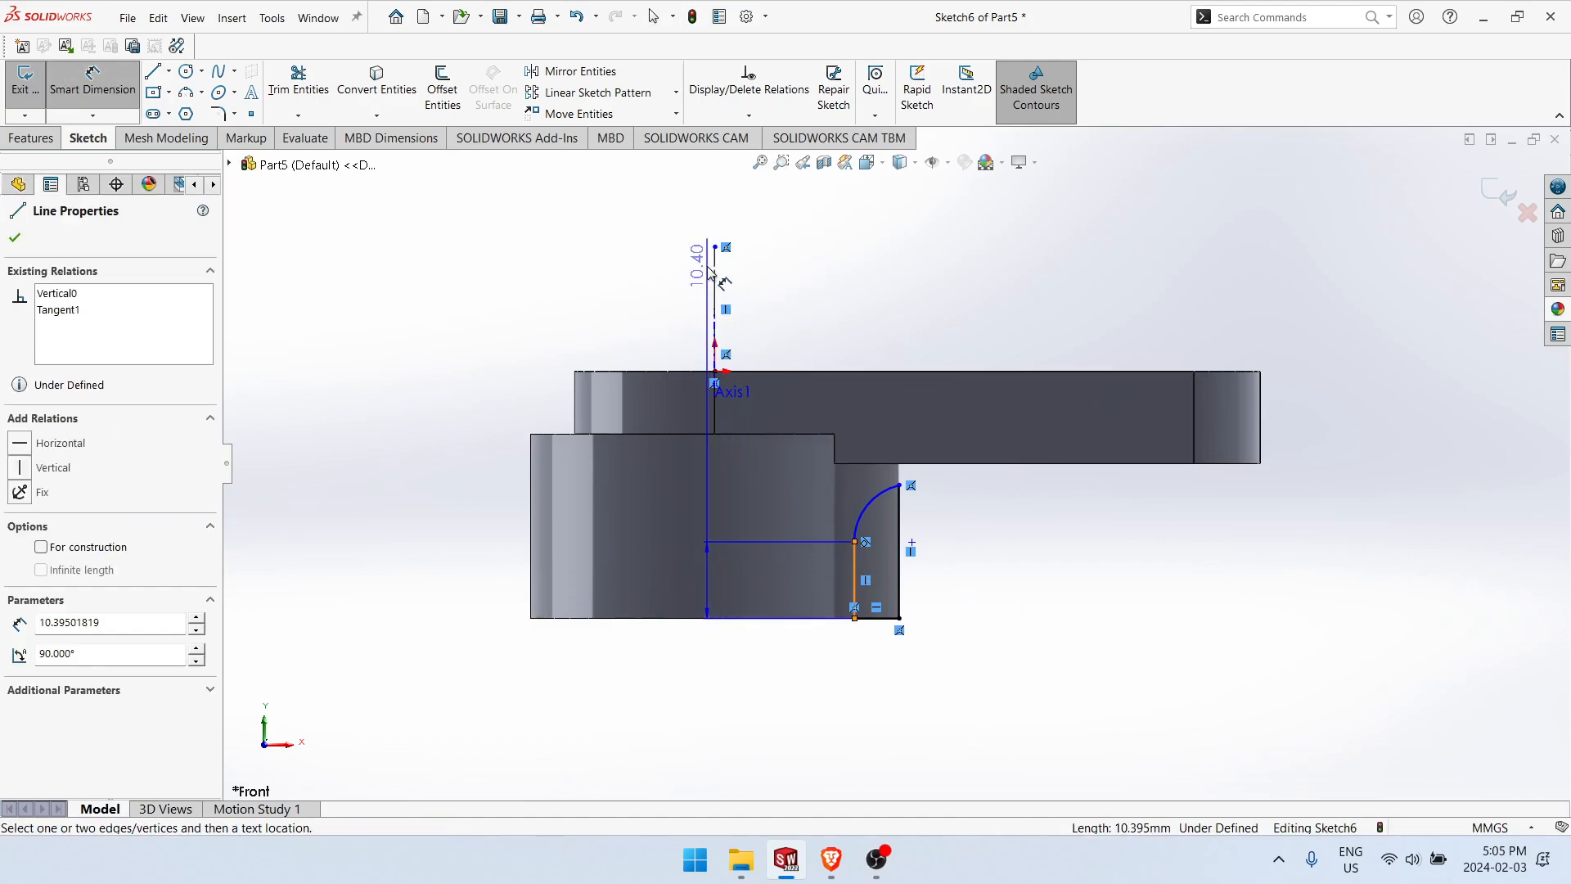
pyautogui.click(707, 267)
pyautogui.press('Escape')
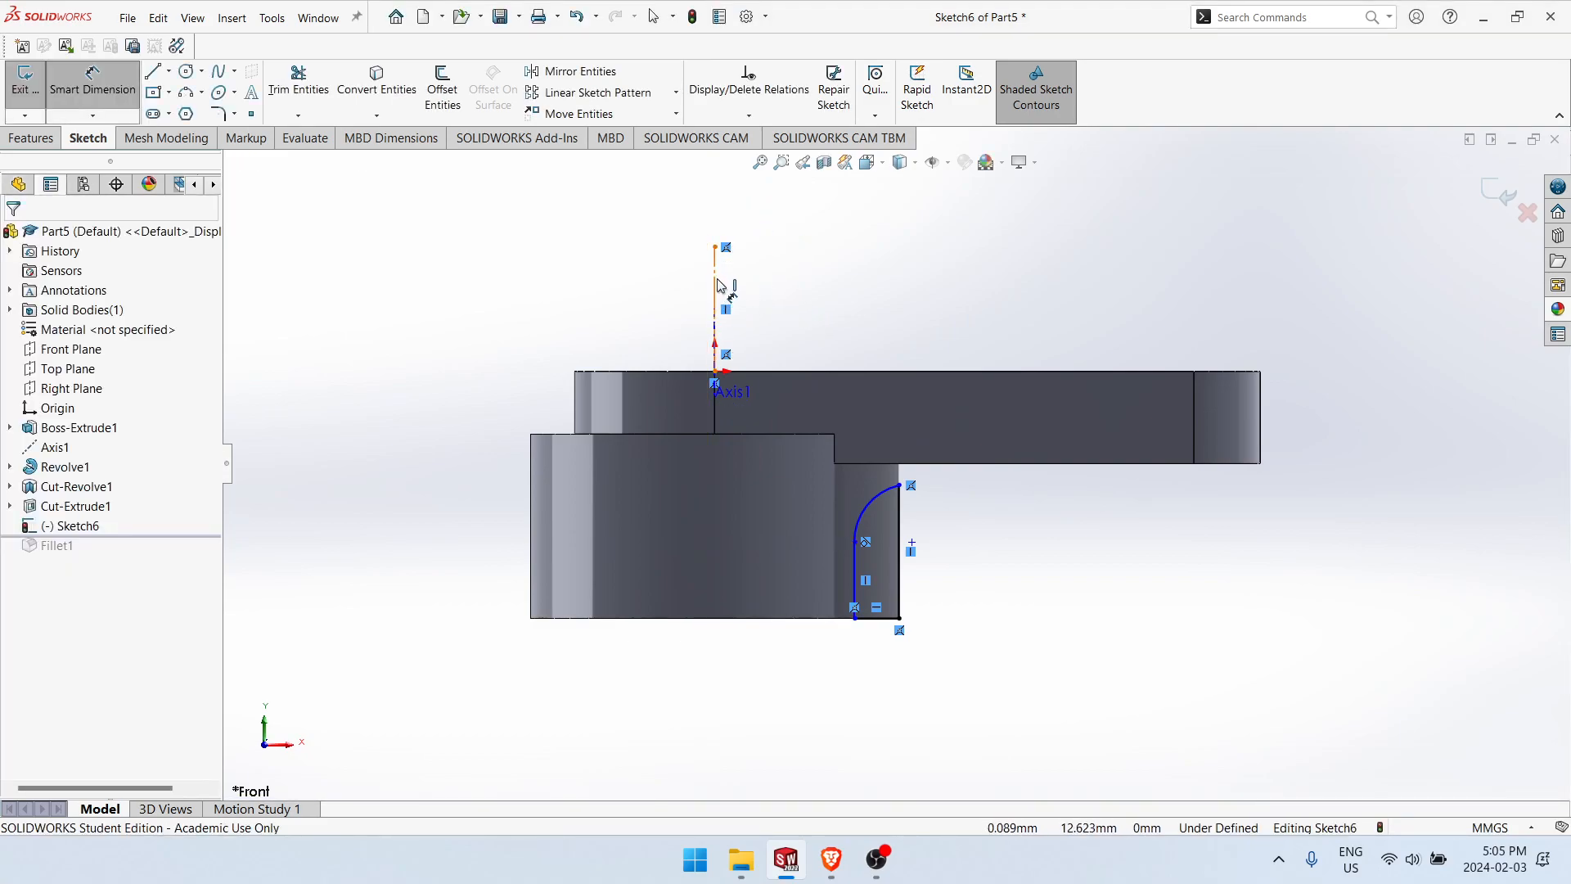
# Step: Dimension the profile's inner vertical line from the centerline as a doubled diameter distance of 20 mm
pyautogui.click(716, 285)
pyautogui.click(855, 583)
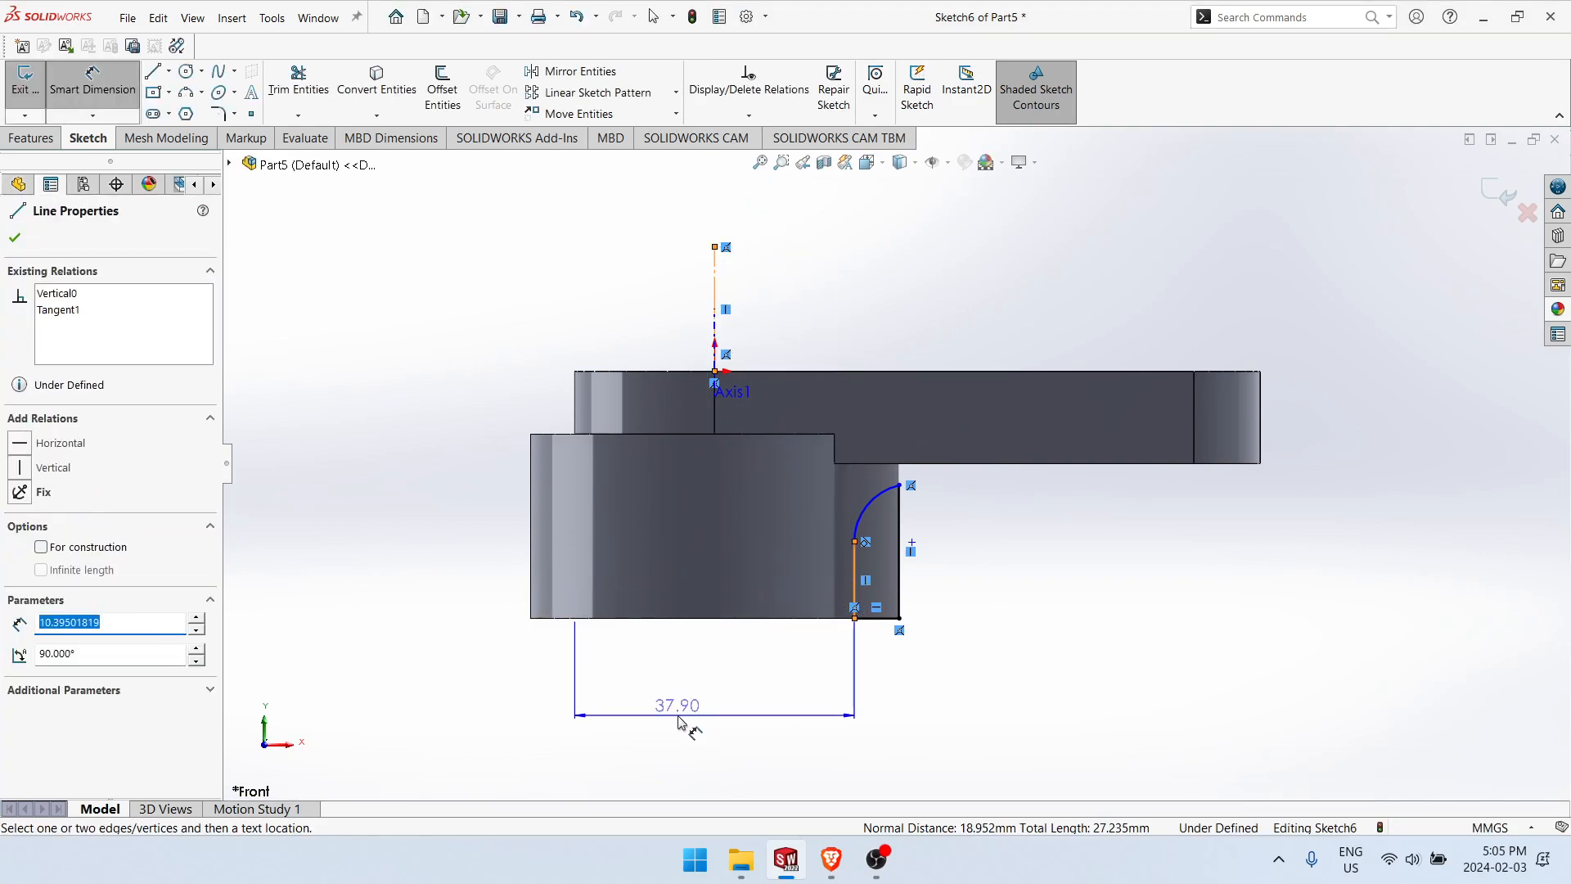
pyautogui.click(678, 720)
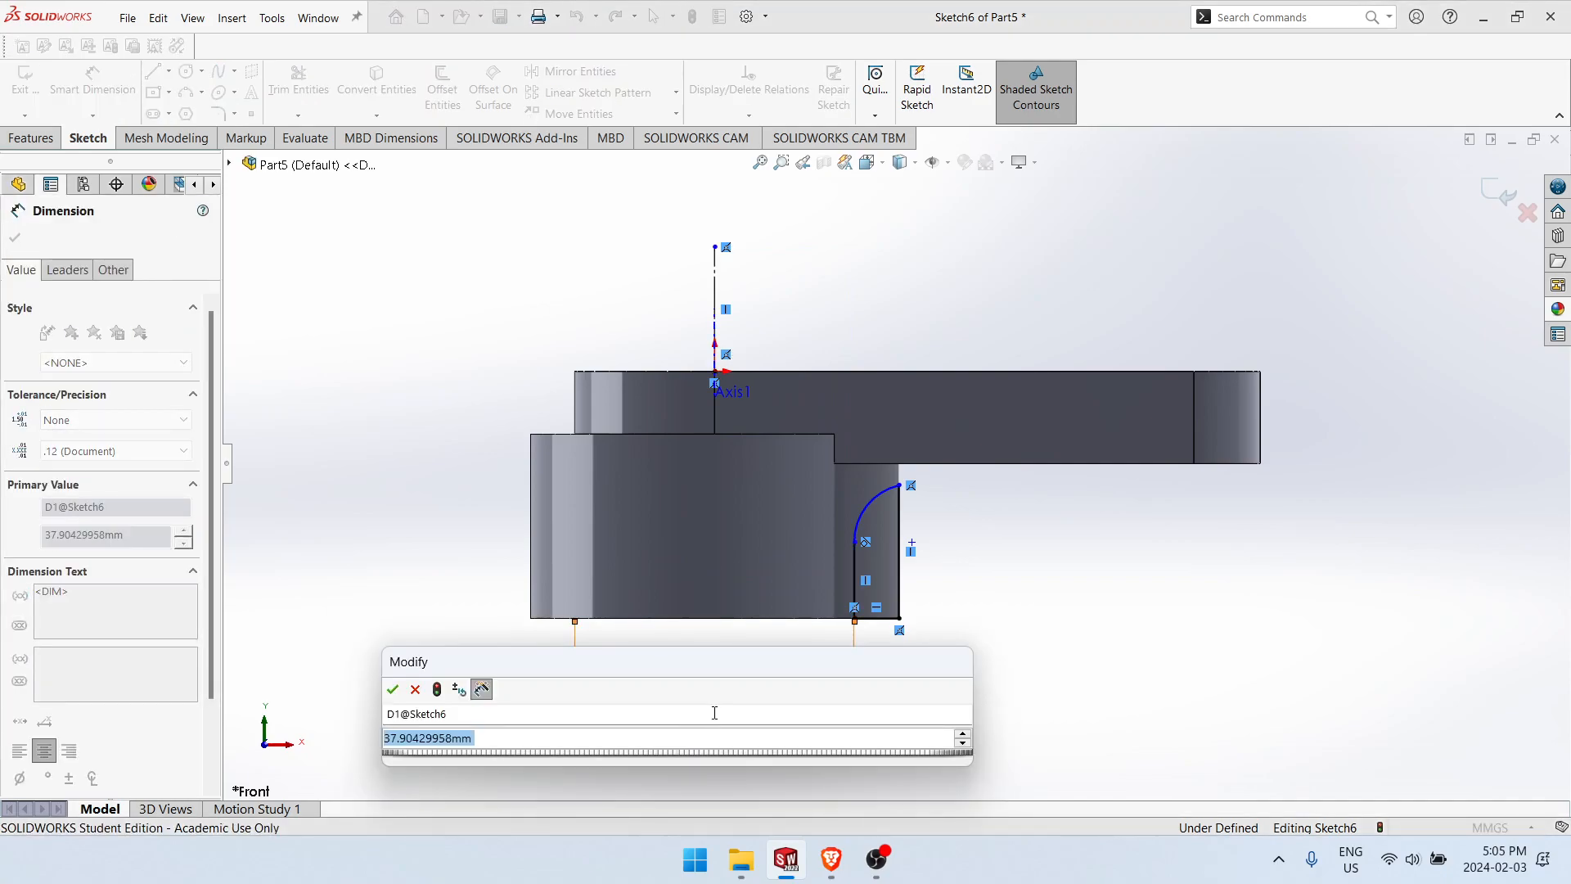
pyautogui.write('20')
pyautogui.press('Return')
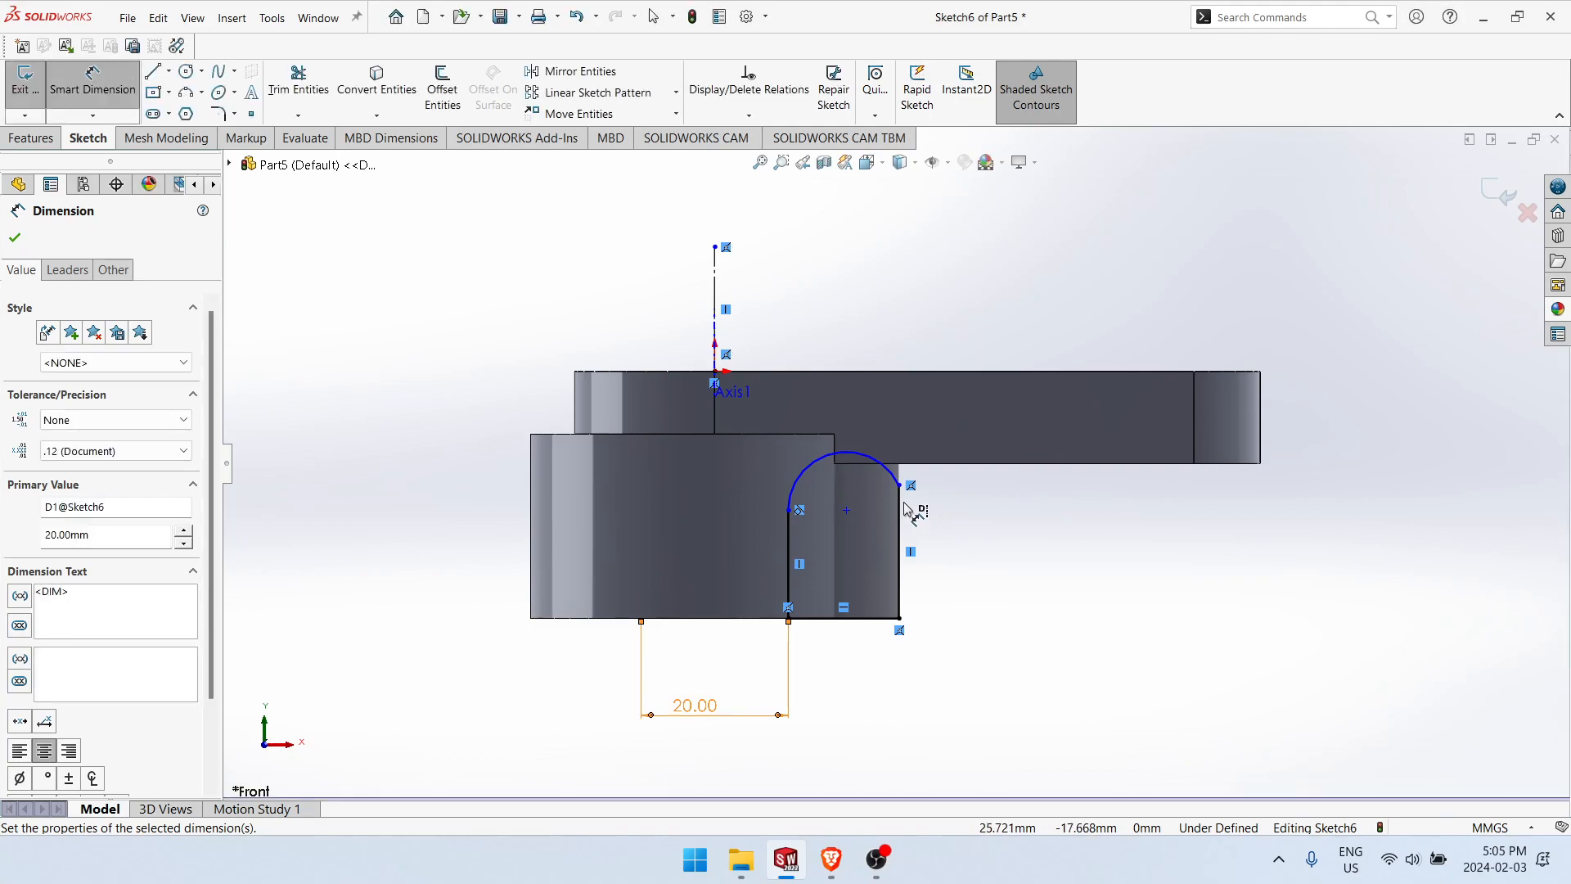
# Step: Dimension the profile's tangent arc with a radius of 15 mm
pyautogui.click(805, 474)
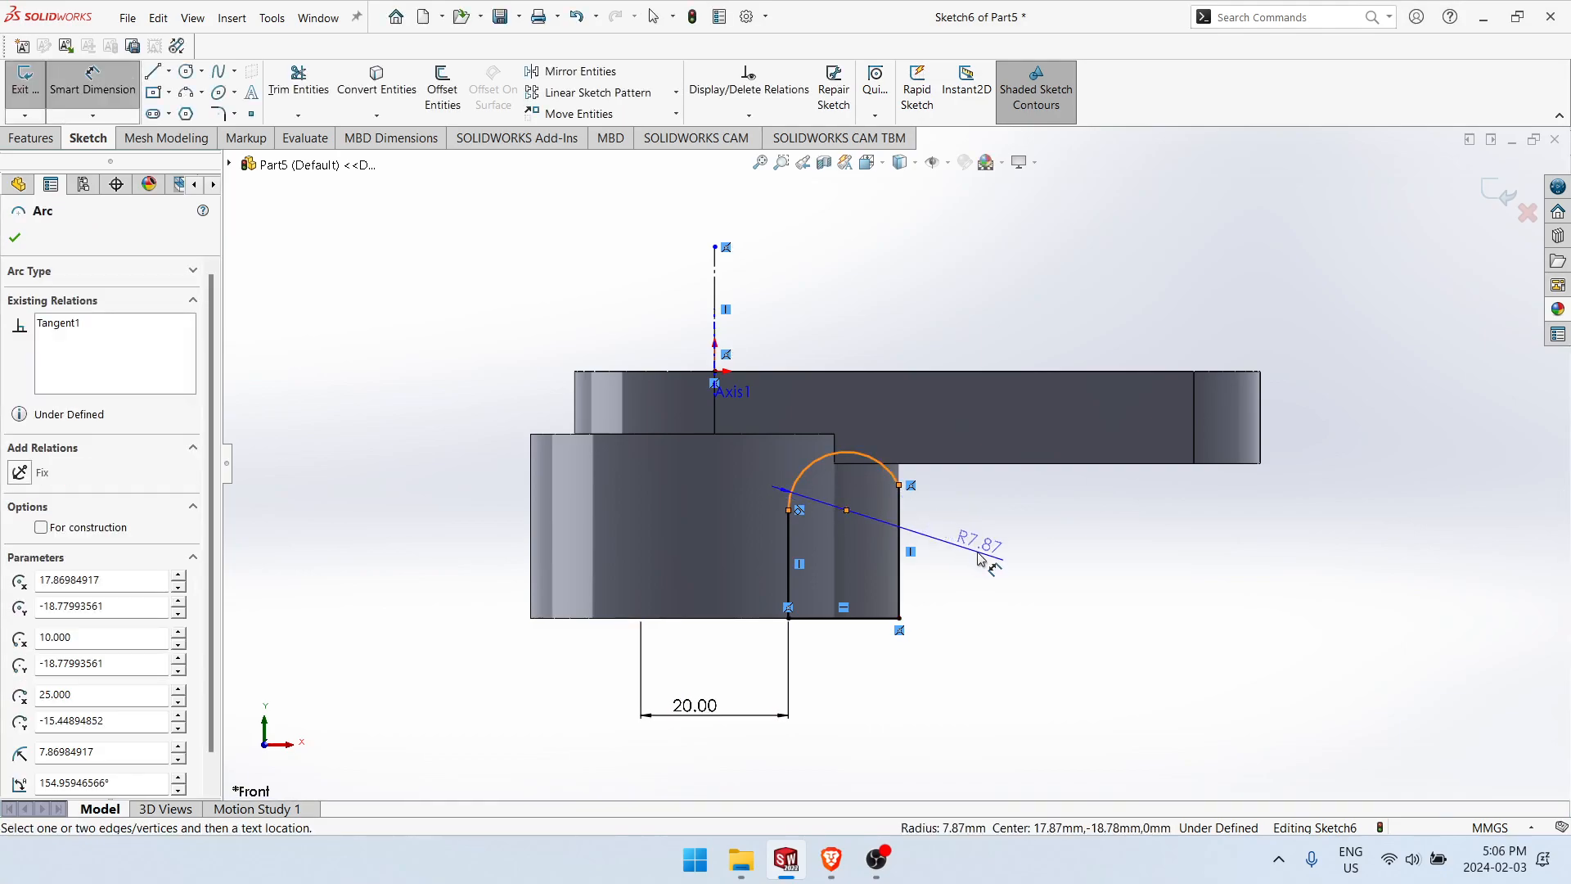
pyautogui.click(979, 558)
pyautogui.write('15')
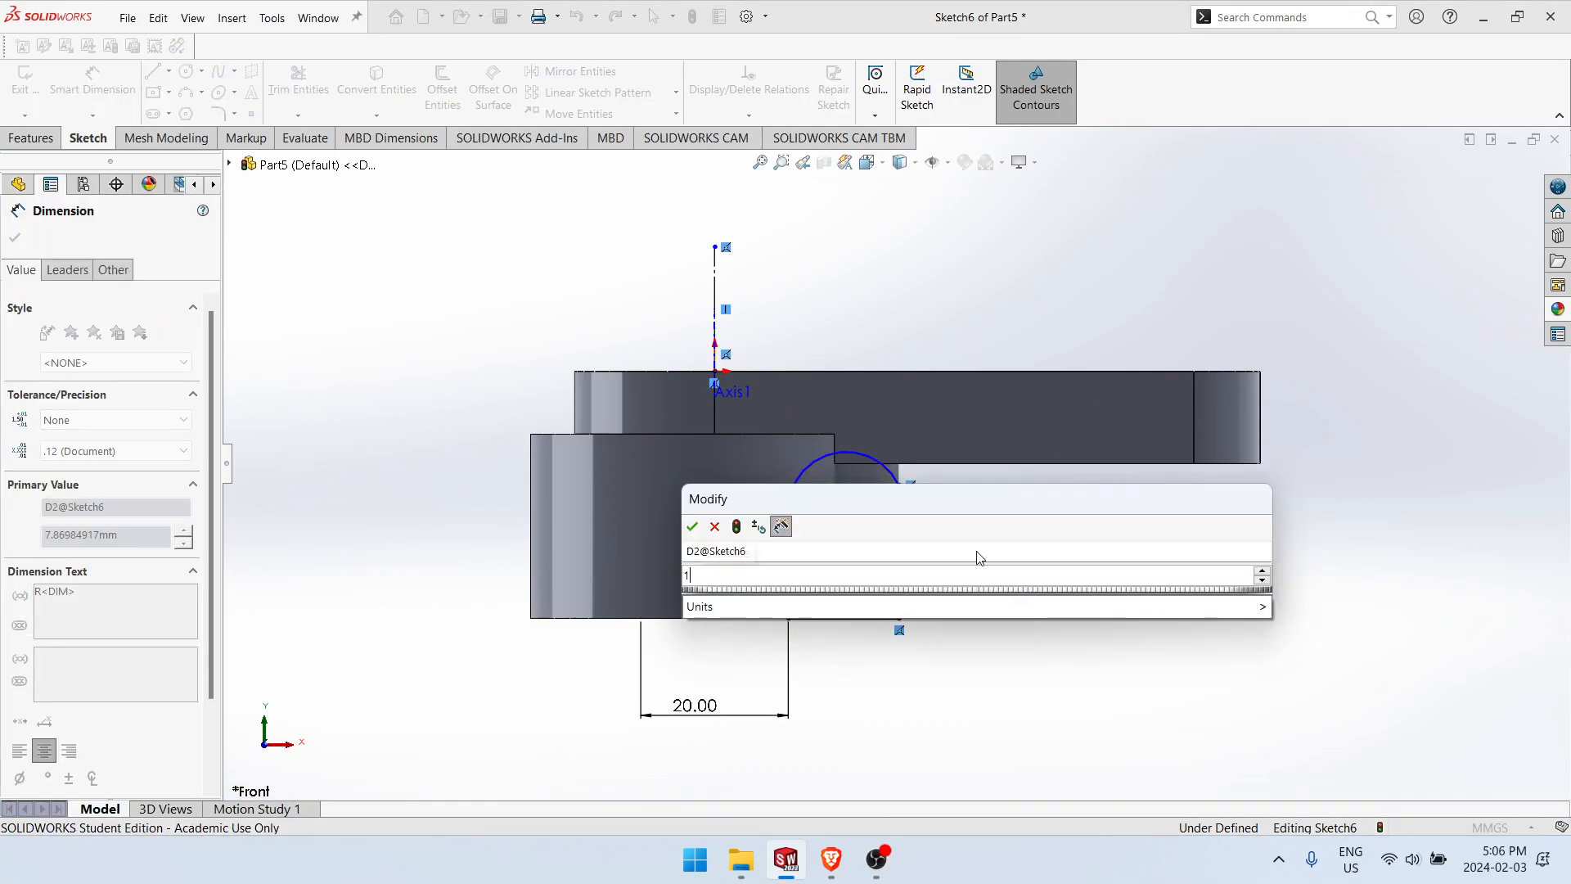
pyautogui.press('Return')
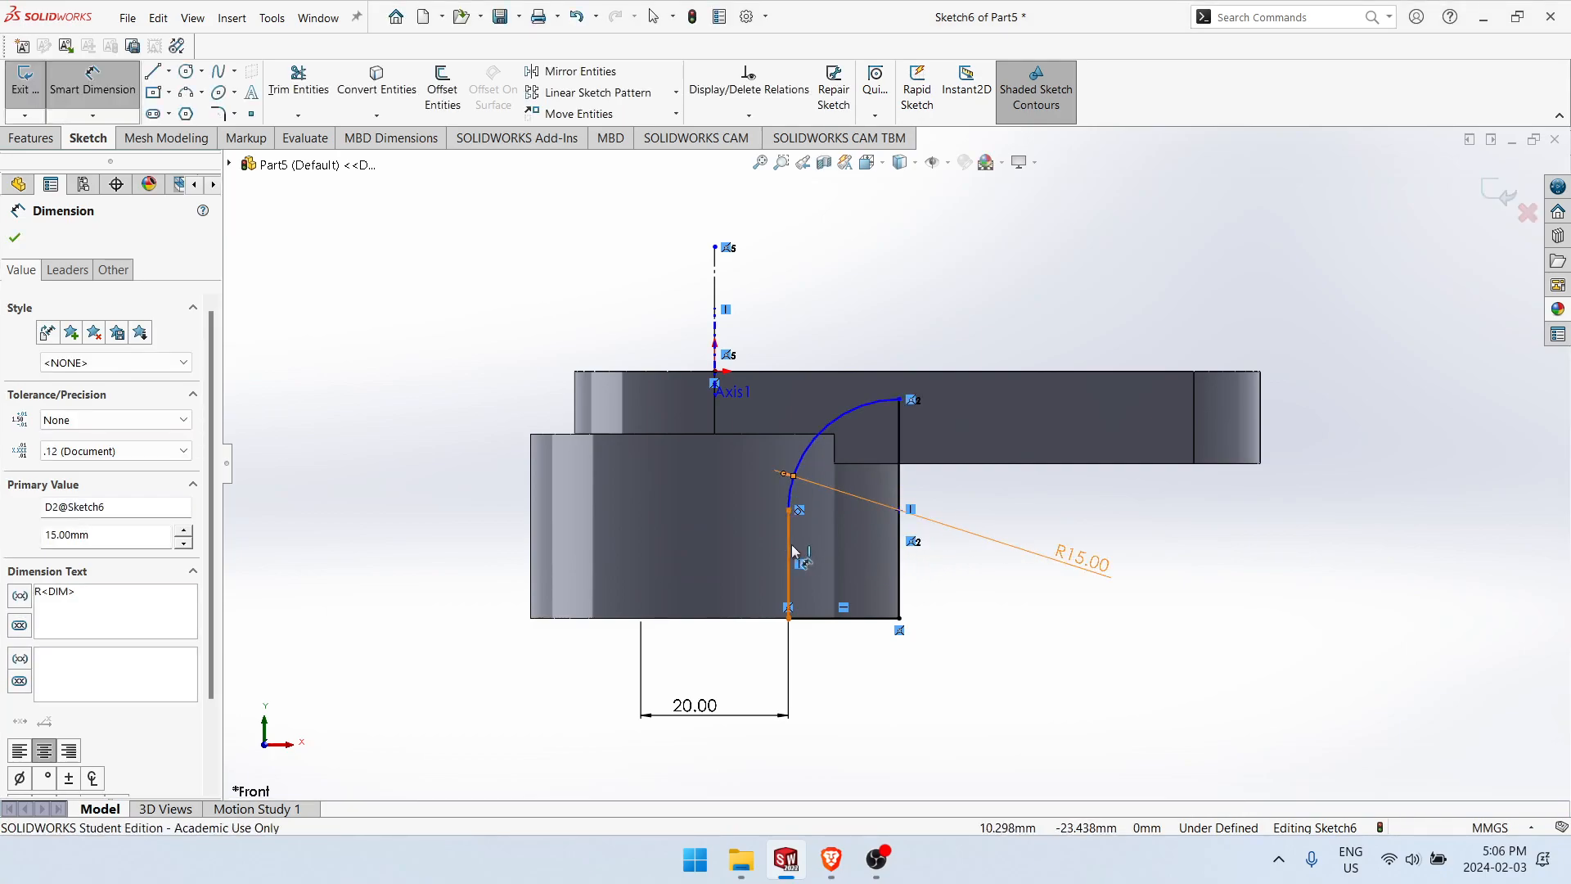
# Step: Dimension the profile's inner vertical line with a length of 6 mm and leave the dimension tool
pyautogui.click(791, 553)
pyautogui.click(974, 567)
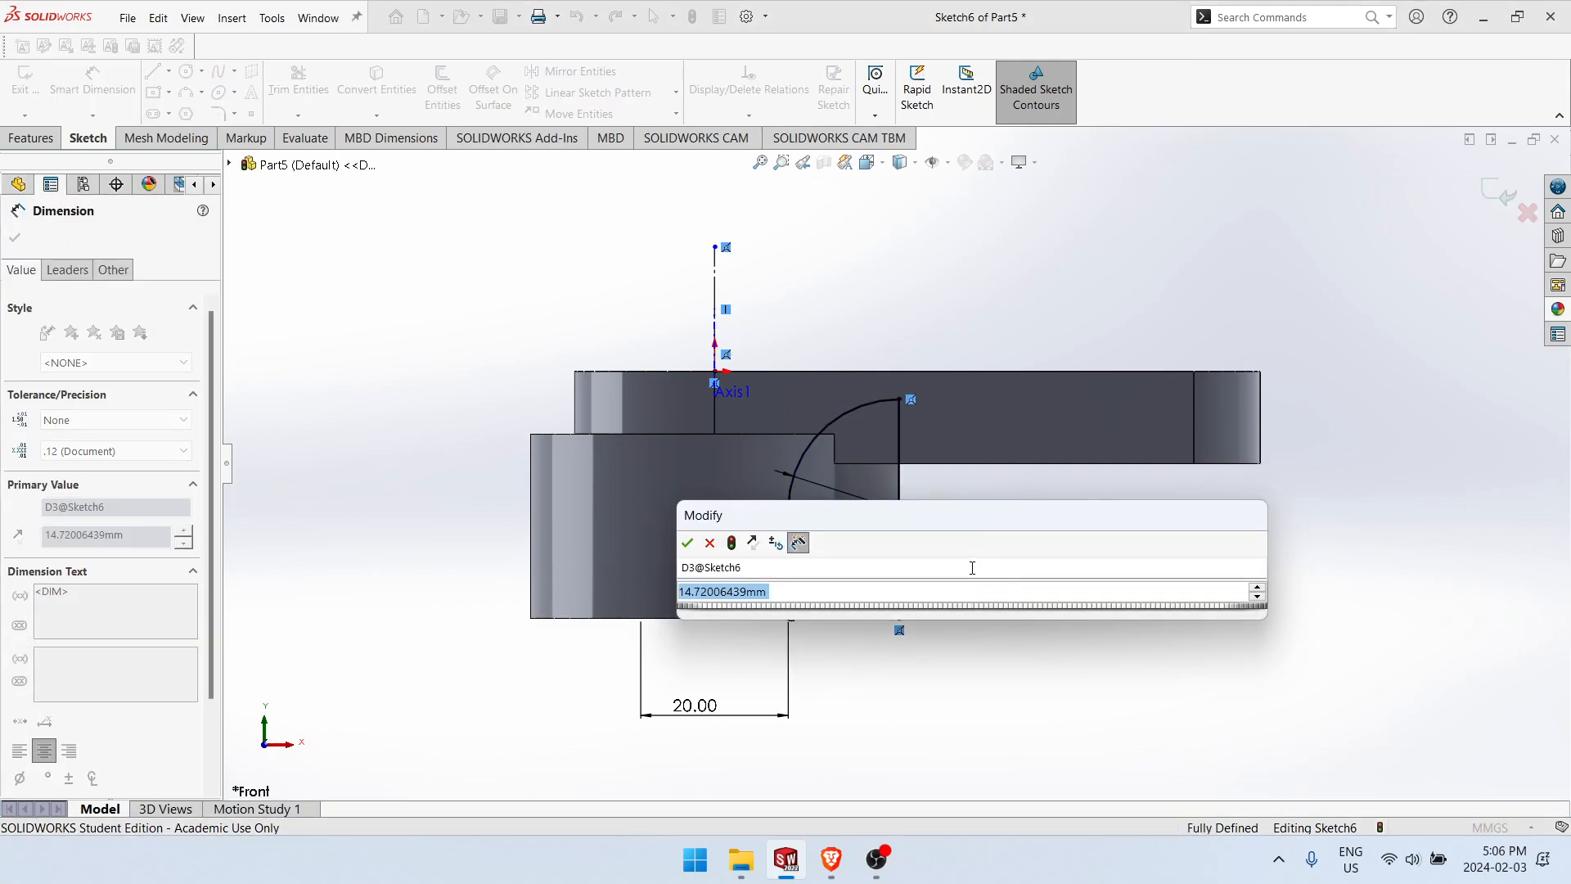
pyautogui.write('6')
pyautogui.press('Return')
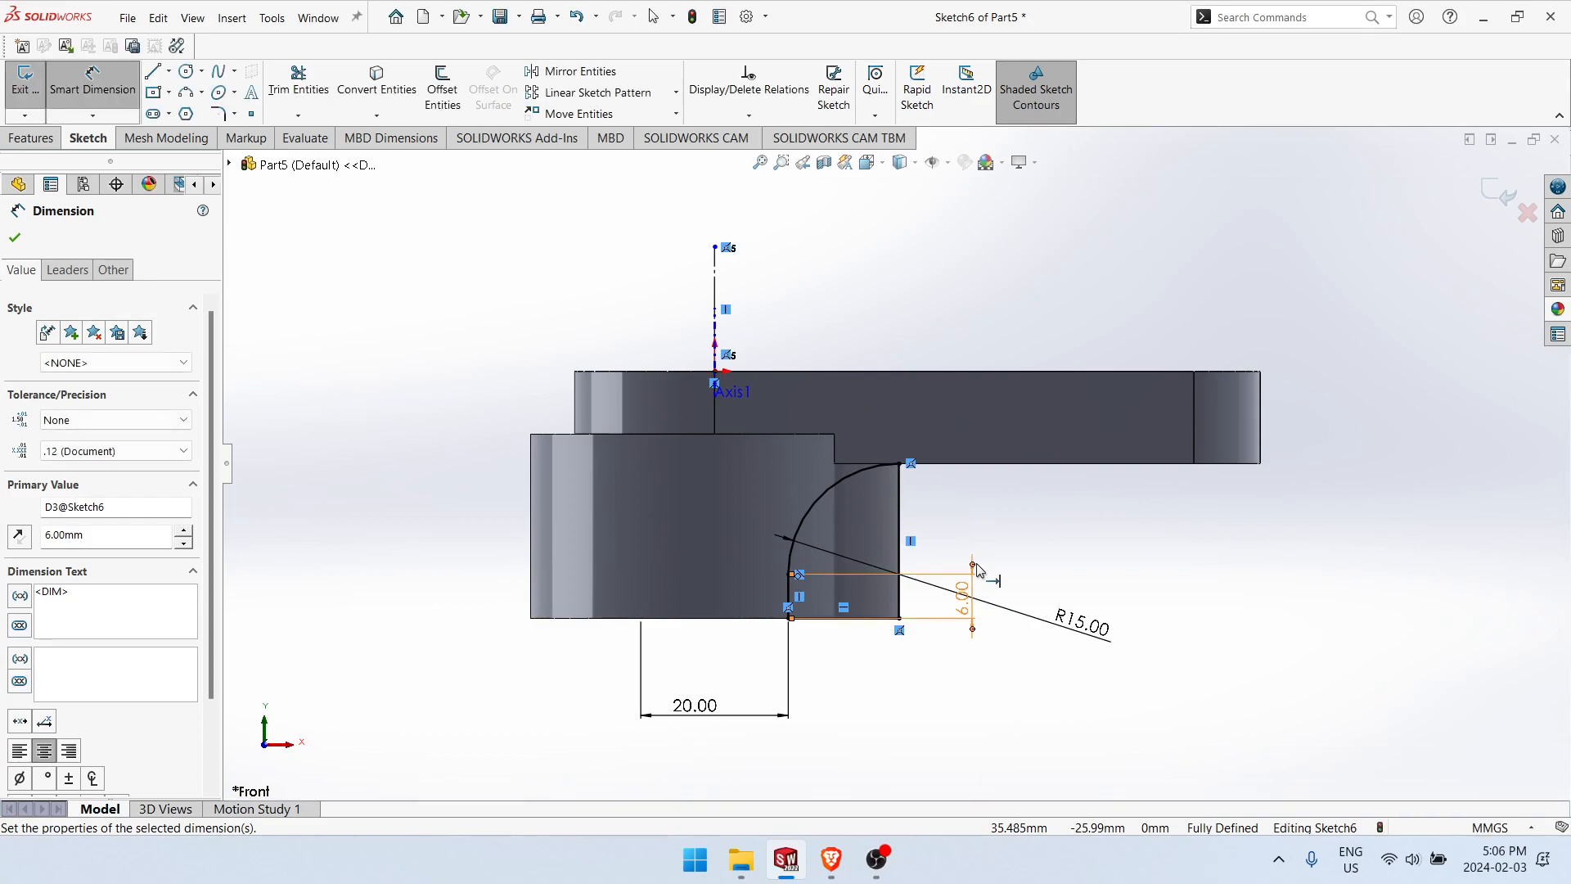
pyautogui.scroll(-3, 970, 536)
pyautogui.press('Escape')
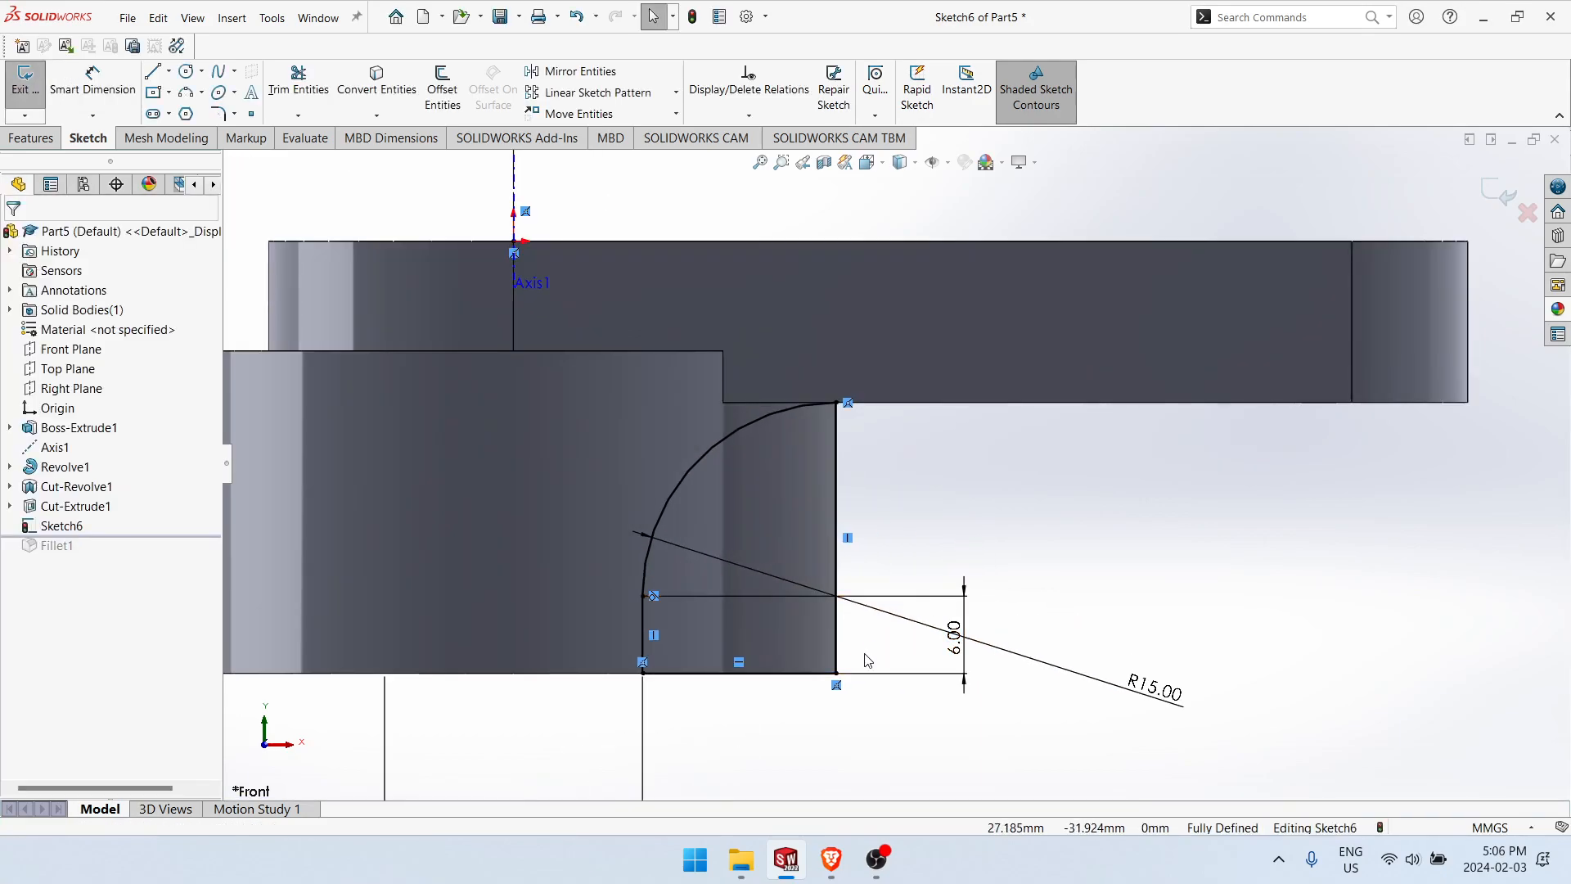
pyautogui.scroll(2, 829, 696)
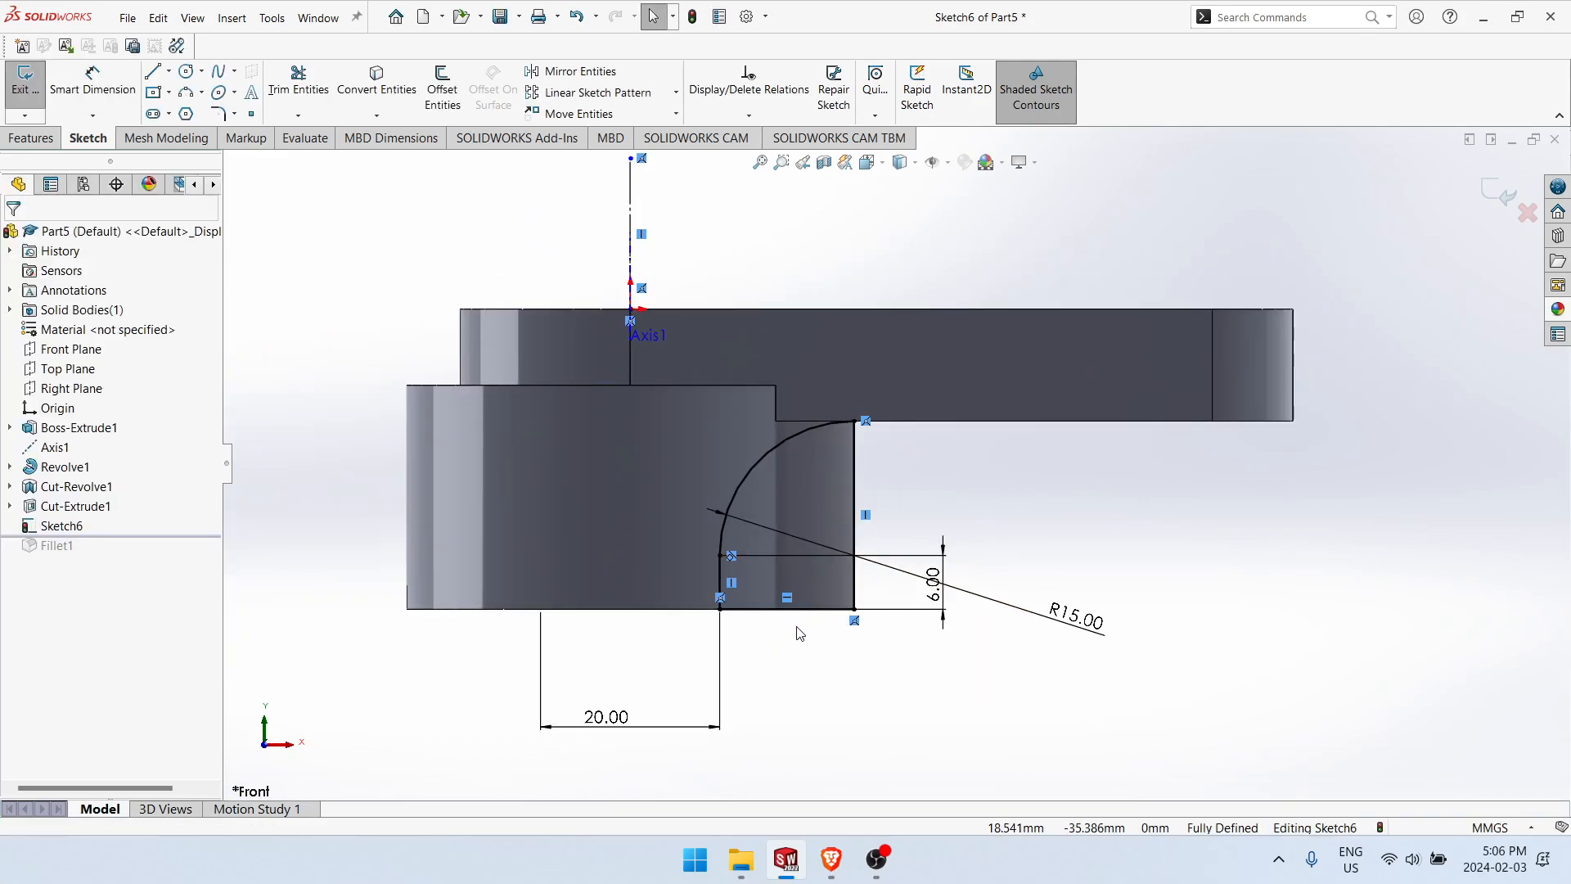
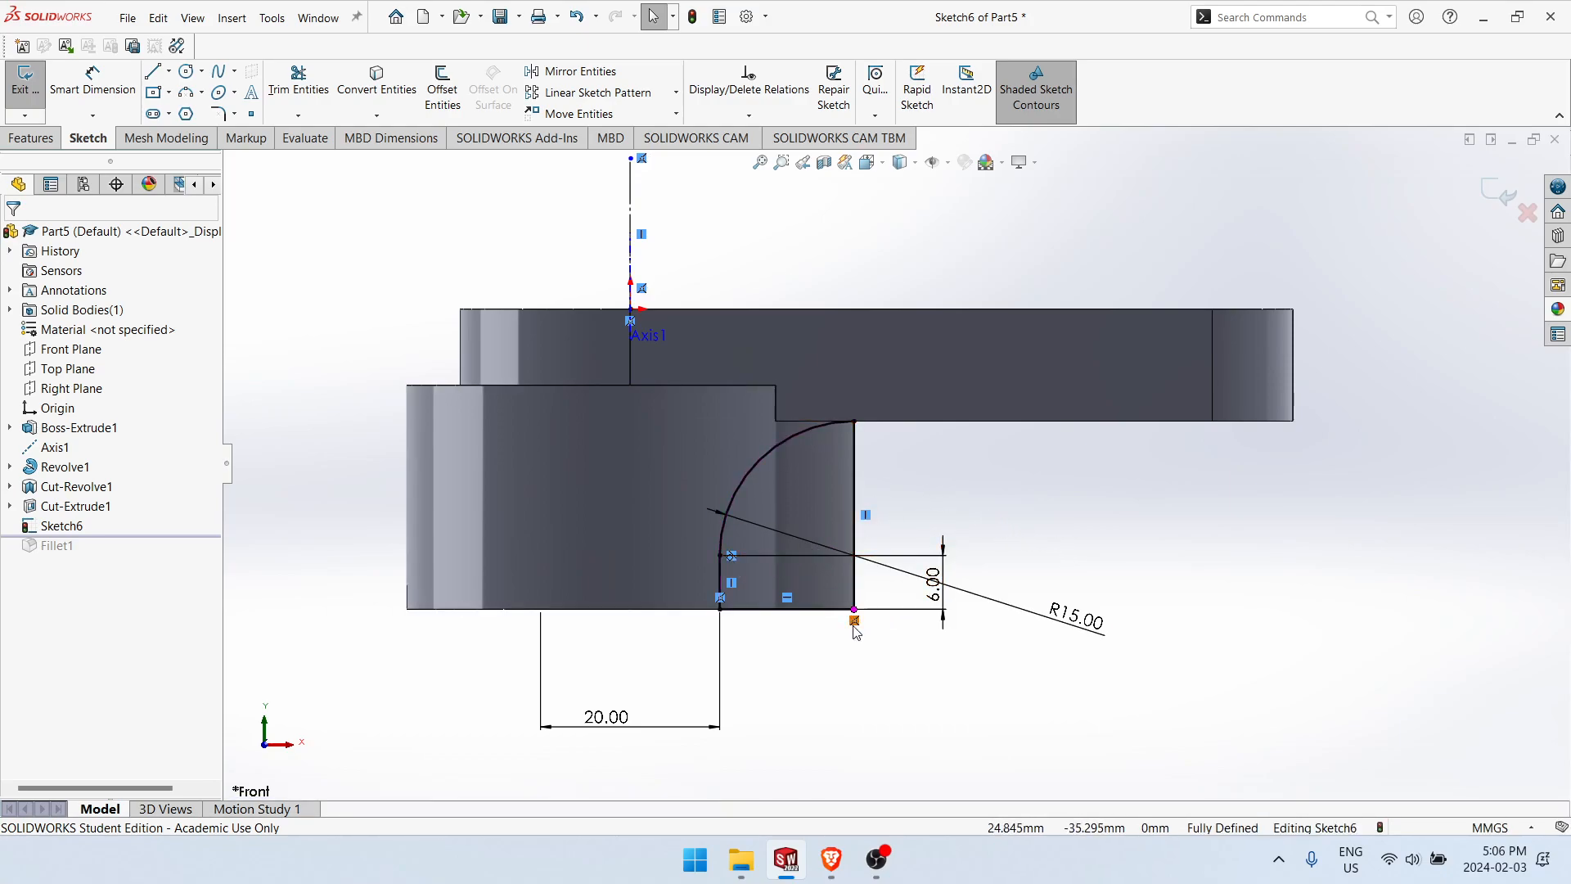
# Step: Free the profile's outer vertical line from the boss's outer edge and move it inward, leaving it about 19 mm long
pyautogui.moveTo(859, 523)
pyautogui.mouseDown()
pyautogui.moveTo(911, 502)
pyautogui.moveTo(789, 499)
pyautogui.mouseUp()
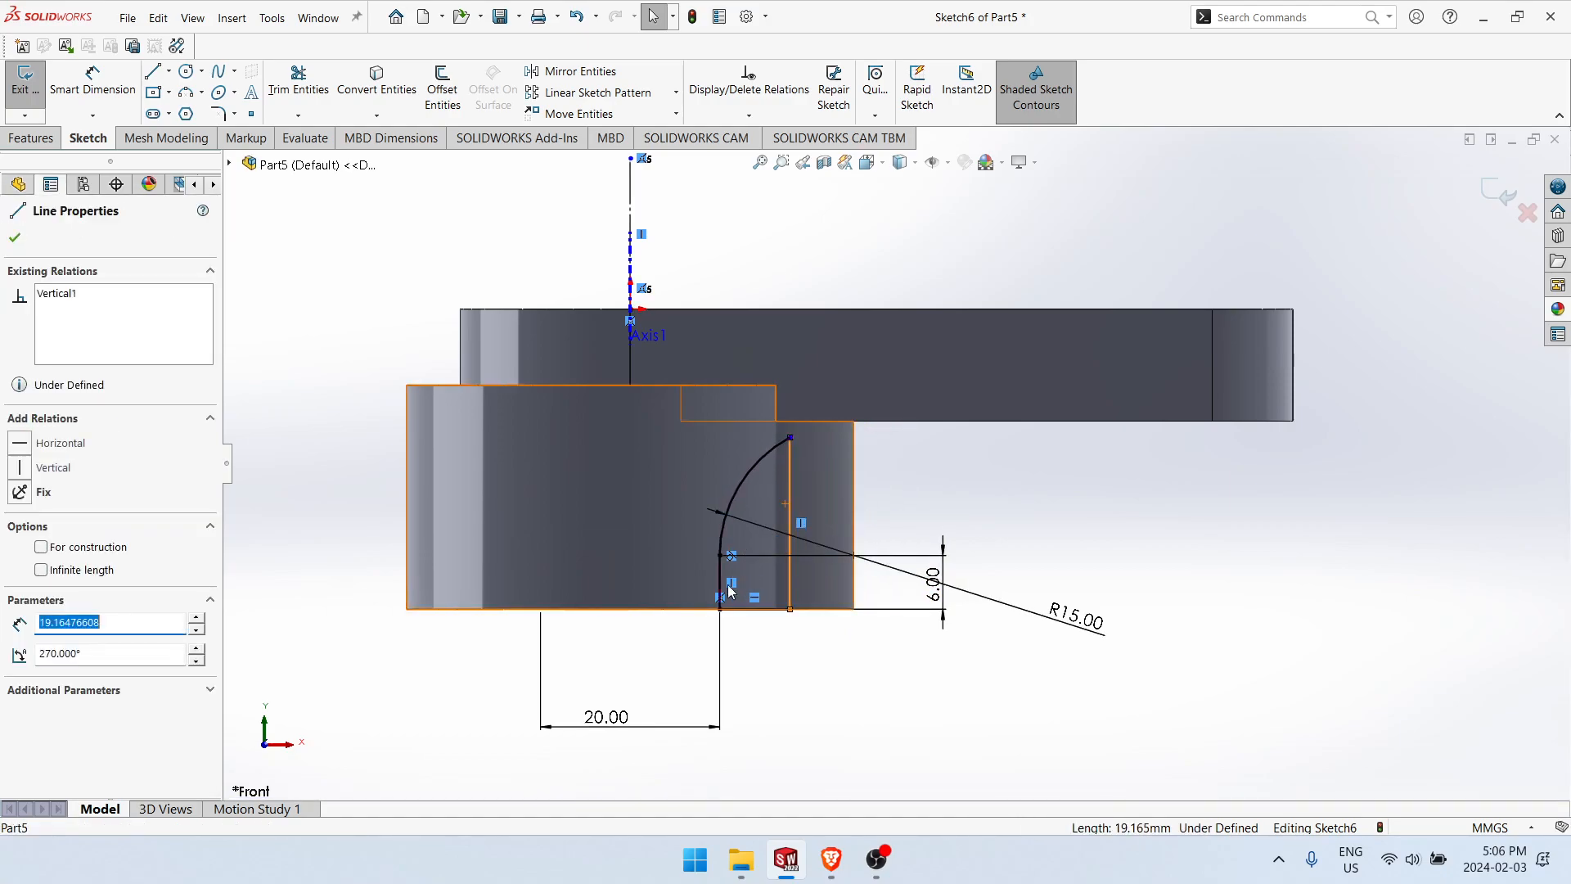
pyautogui.moveTo(794, 636)
pyautogui.mouseDown(button='middle')
pyautogui.moveTo(863, 743)
pyautogui.moveTo(821, 697)
pyautogui.moveTo(829, 661)
pyautogui.moveTo(880, 622)
pyautogui.moveTo(883, 579)
pyautogui.moveTo(852, 659)
pyautogui.moveTo(764, 635)
pyautogui.mouseUp(button='middle')
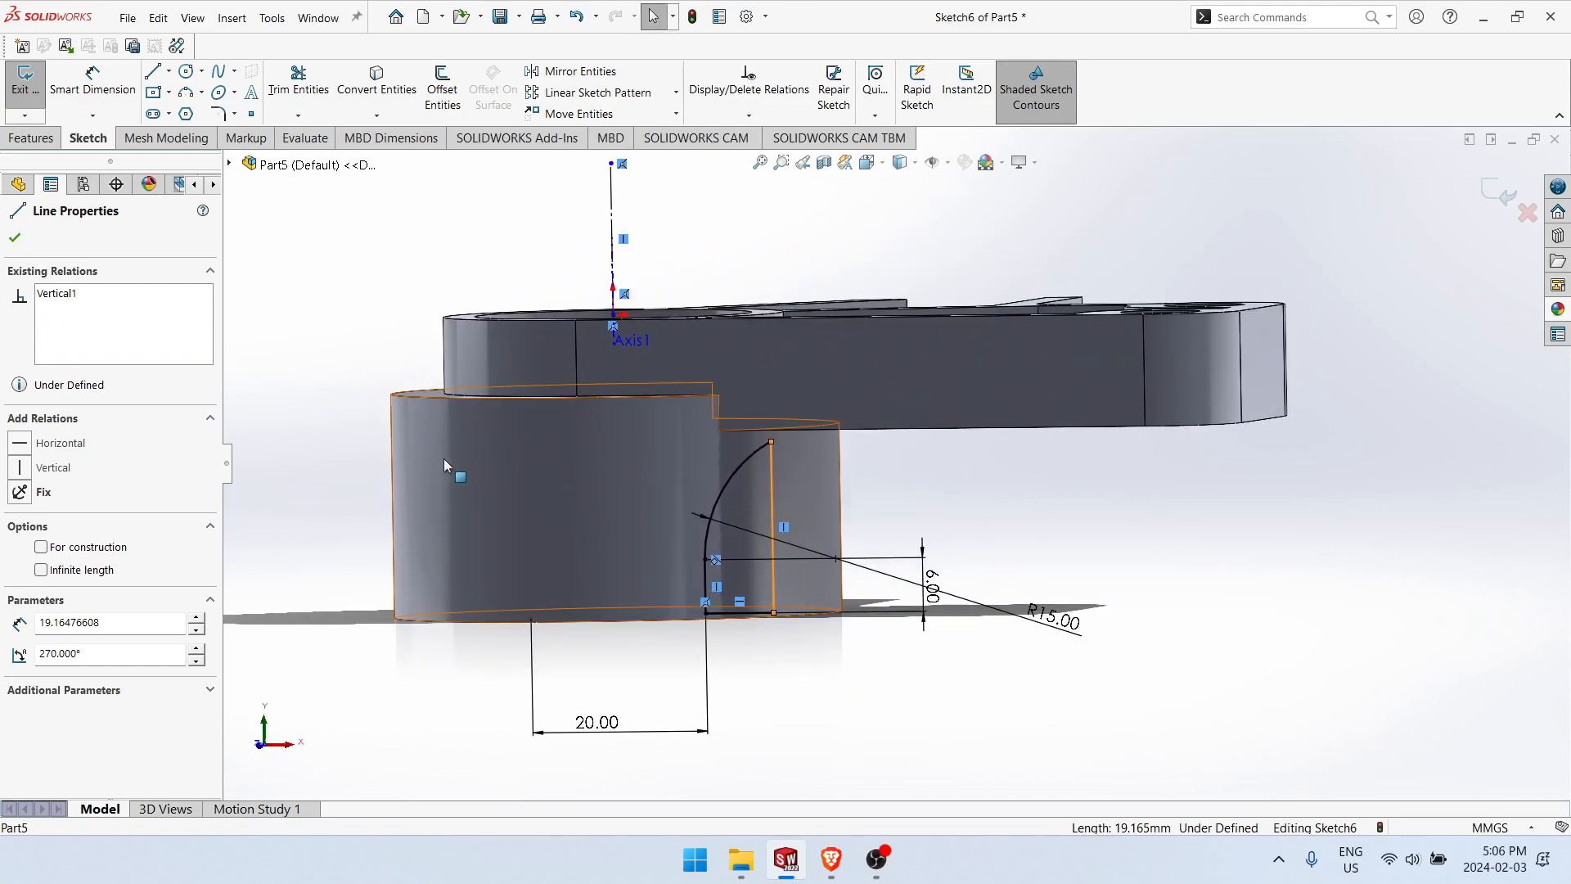
pyautogui.moveTo(909, 550); pyautogui.dragTo(904, 631, button='middle')
pyautogui.click(903, 631)
pyautogui.click(802, 479)
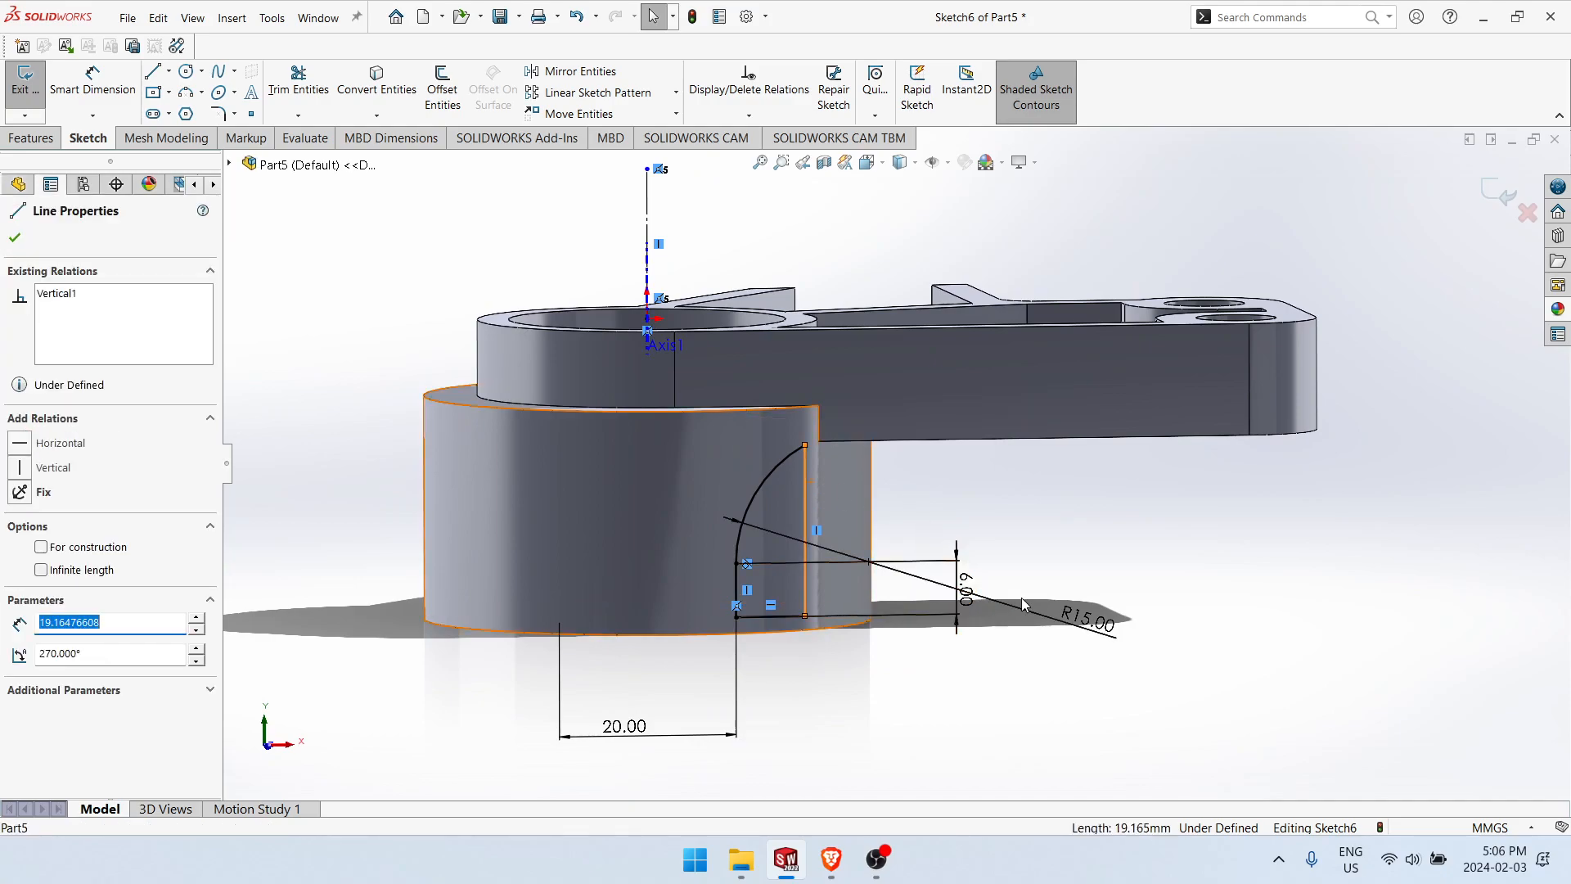
pyautogui.click(917, 710)
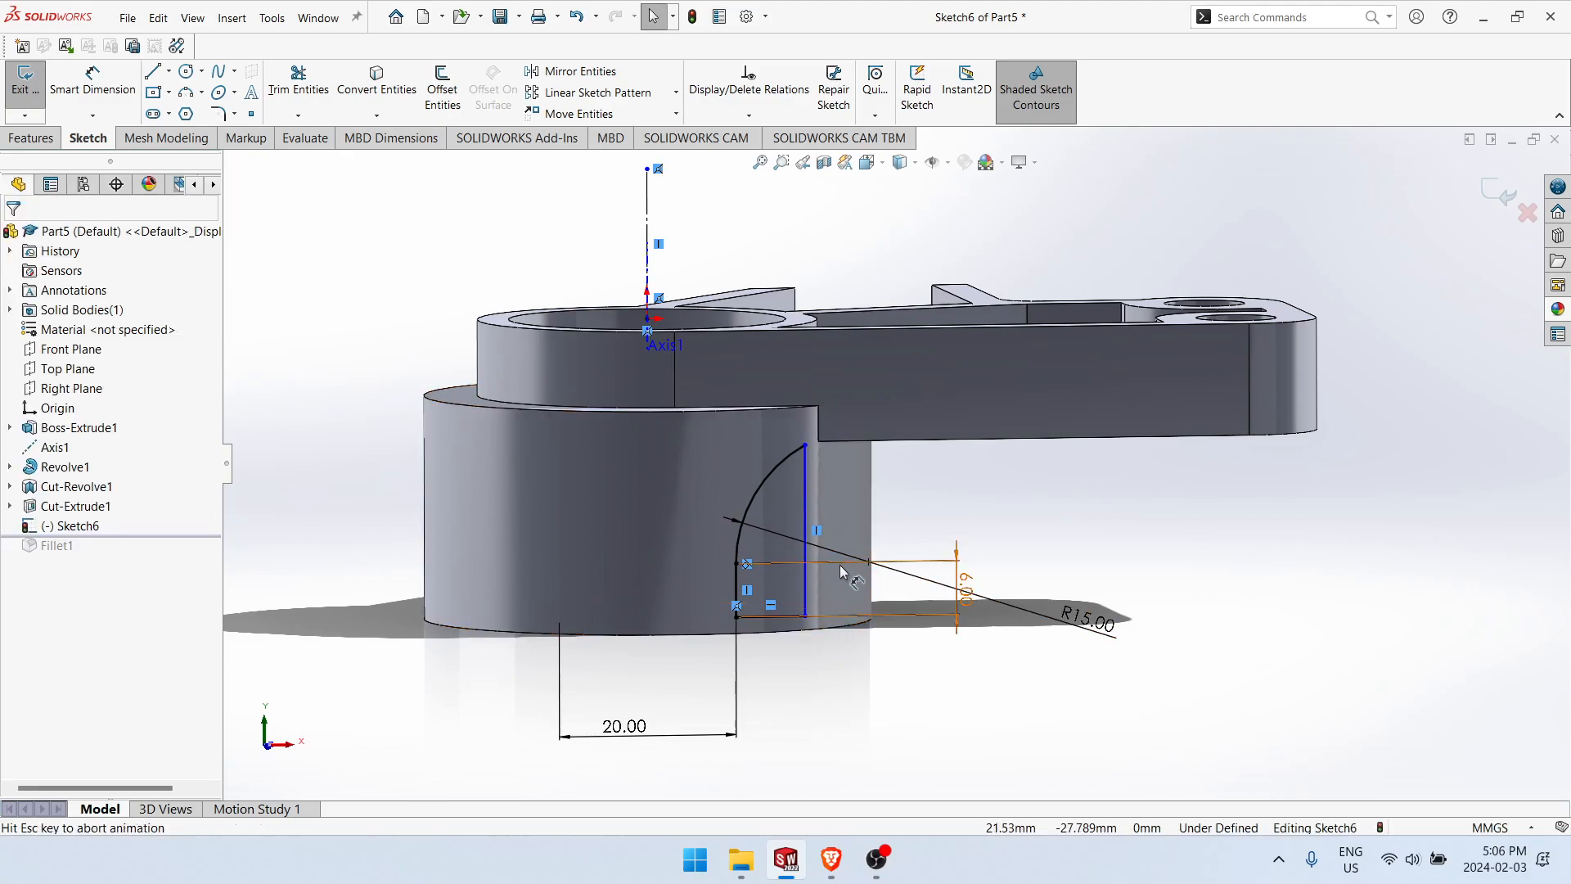
pyautogui.hotkey('ctrl', '8')
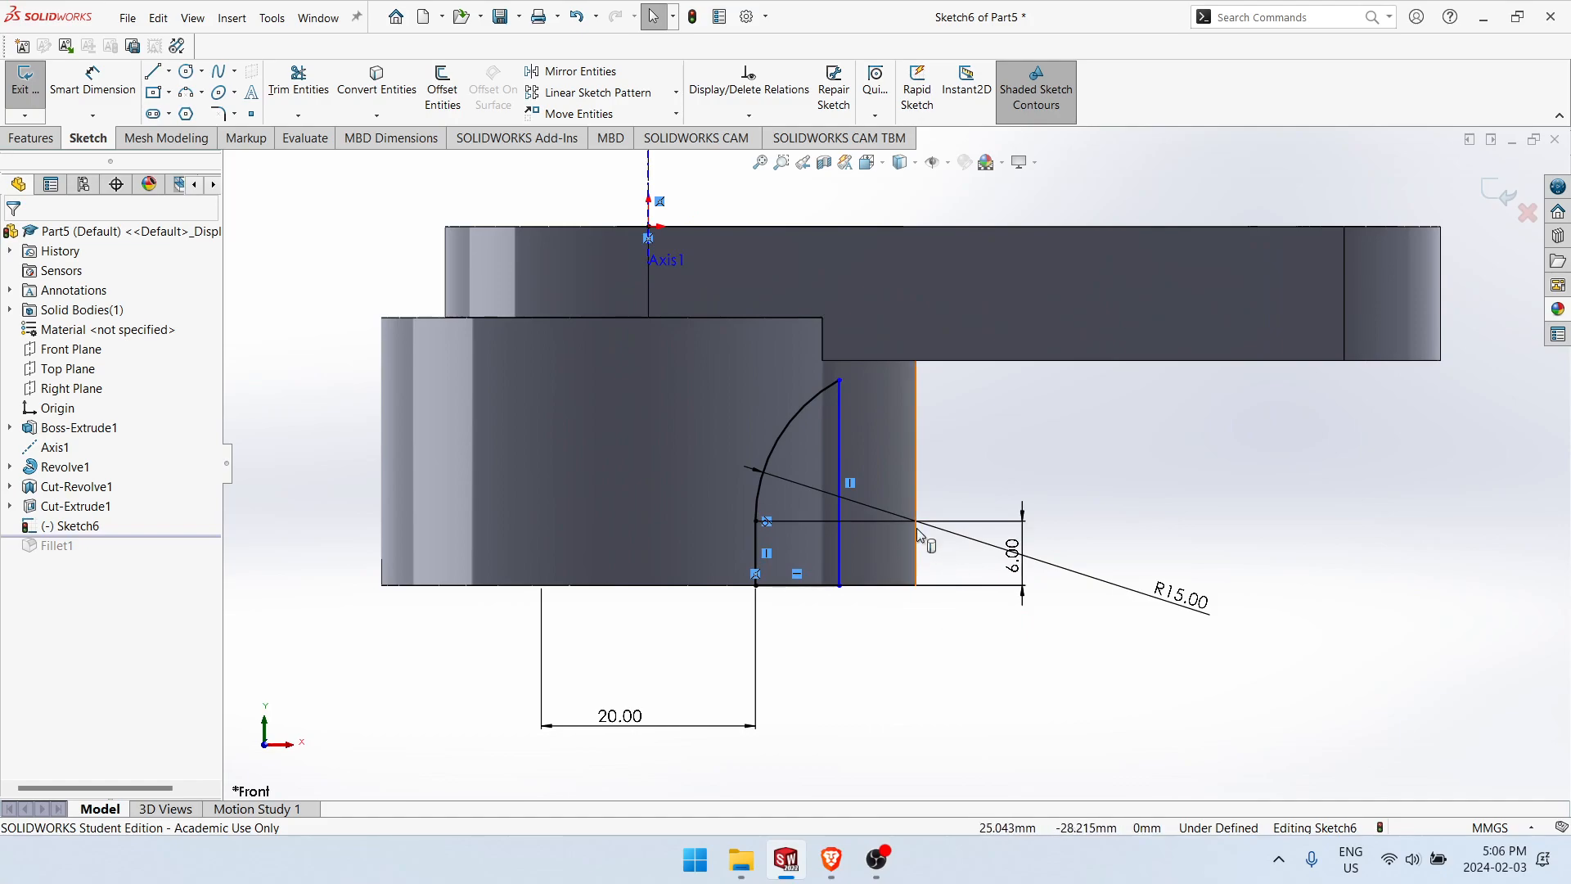
# Step: Try dimensioning the arc's center point from the centerline as a doubled distance and delete that dimension
pyautogui.click(916, 521)
pyautogui.click(933, 544)
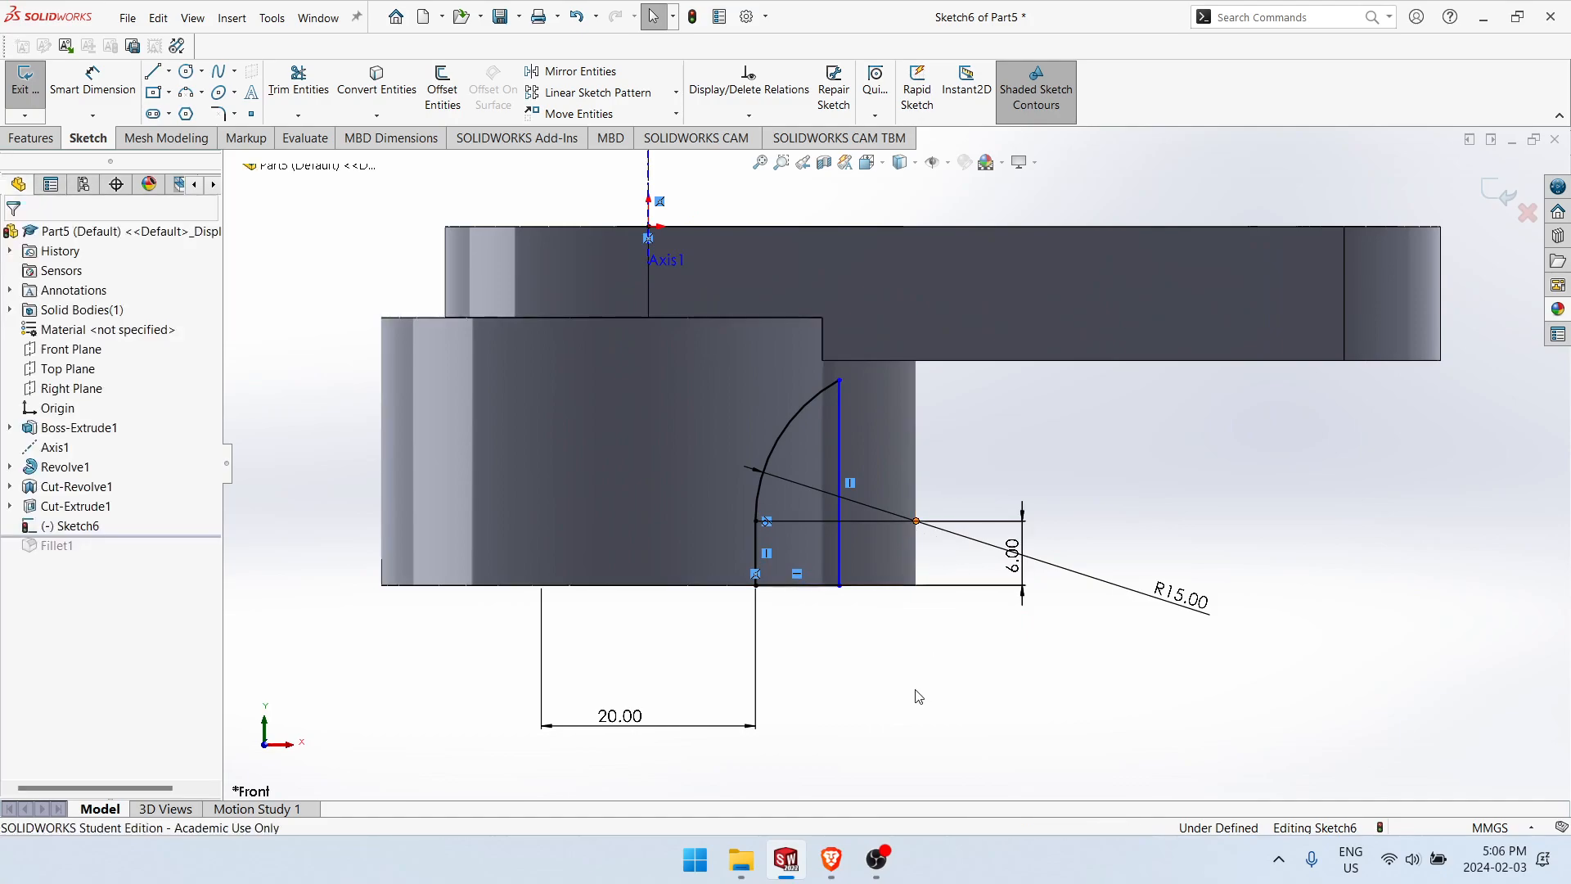
pyautogui.click(917, 525)
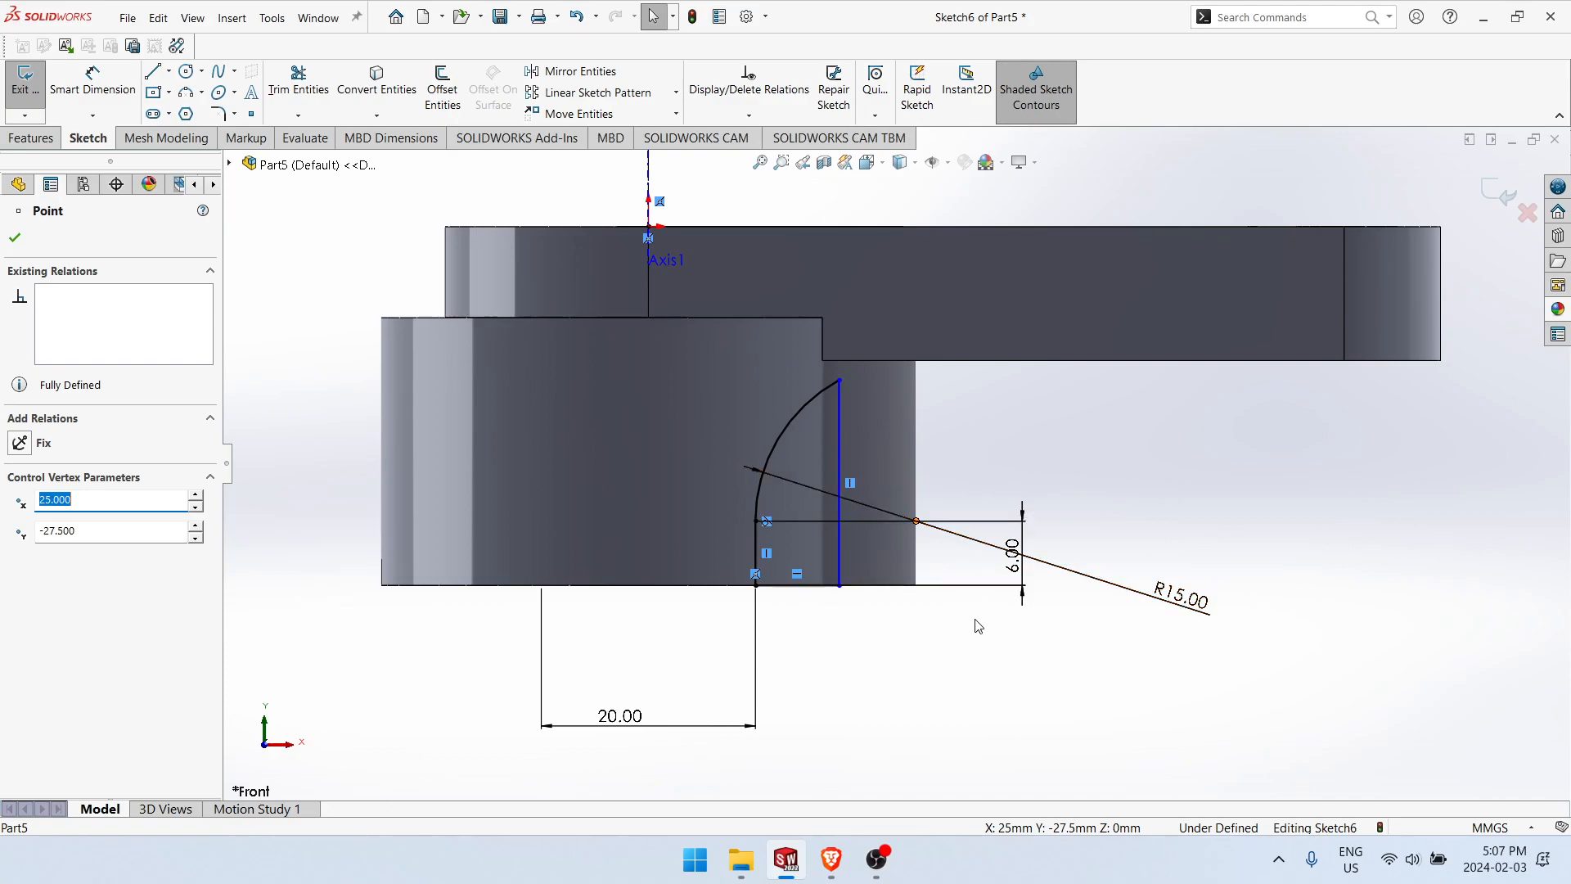
pyautogui.moveTo(955, 683); pyautogui.dragTo(955, 605, button='right')
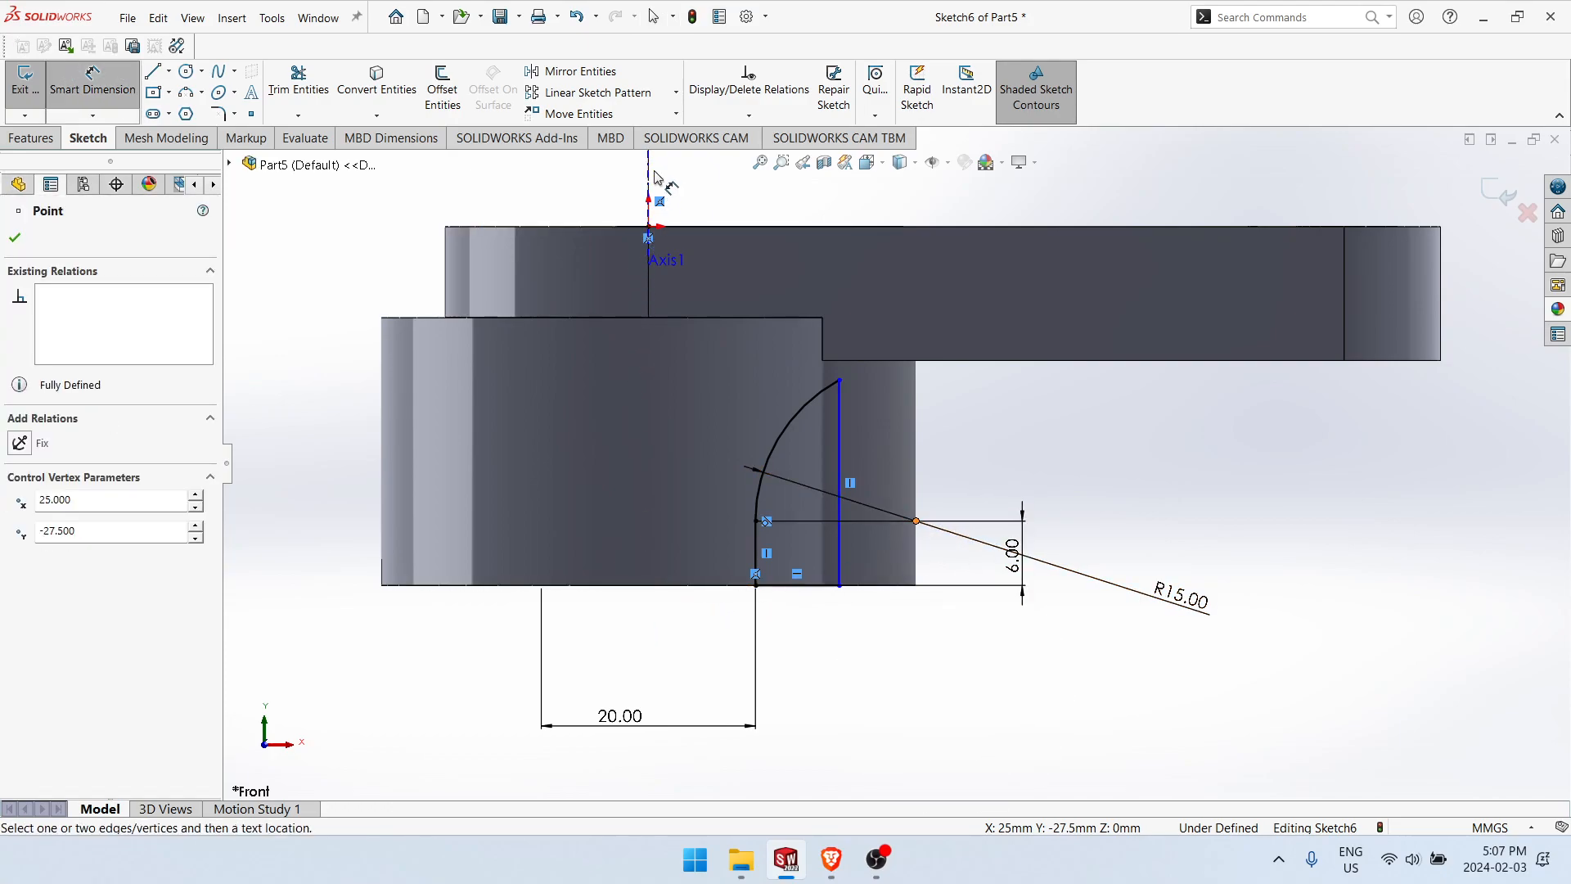
pyautogui.click(648, 181)
pyautogui.click(916, 520)
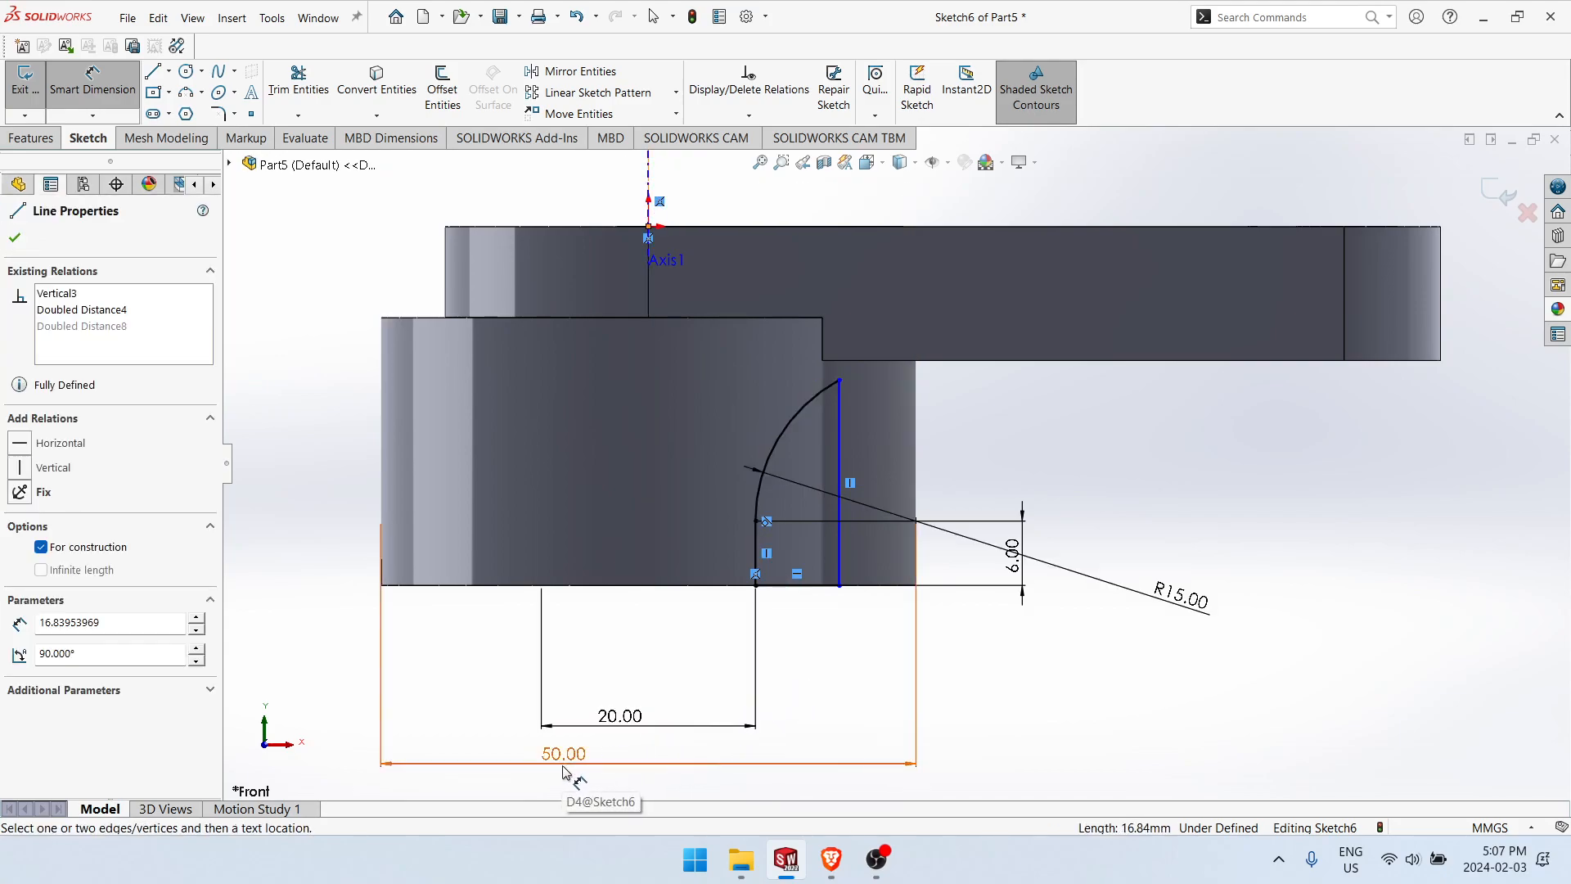
pyautogui.press('Escape')
pyautogui.moveTo(981, 737); pyautogui.dragTo(874, 790)
pyautogui.press('Delete')
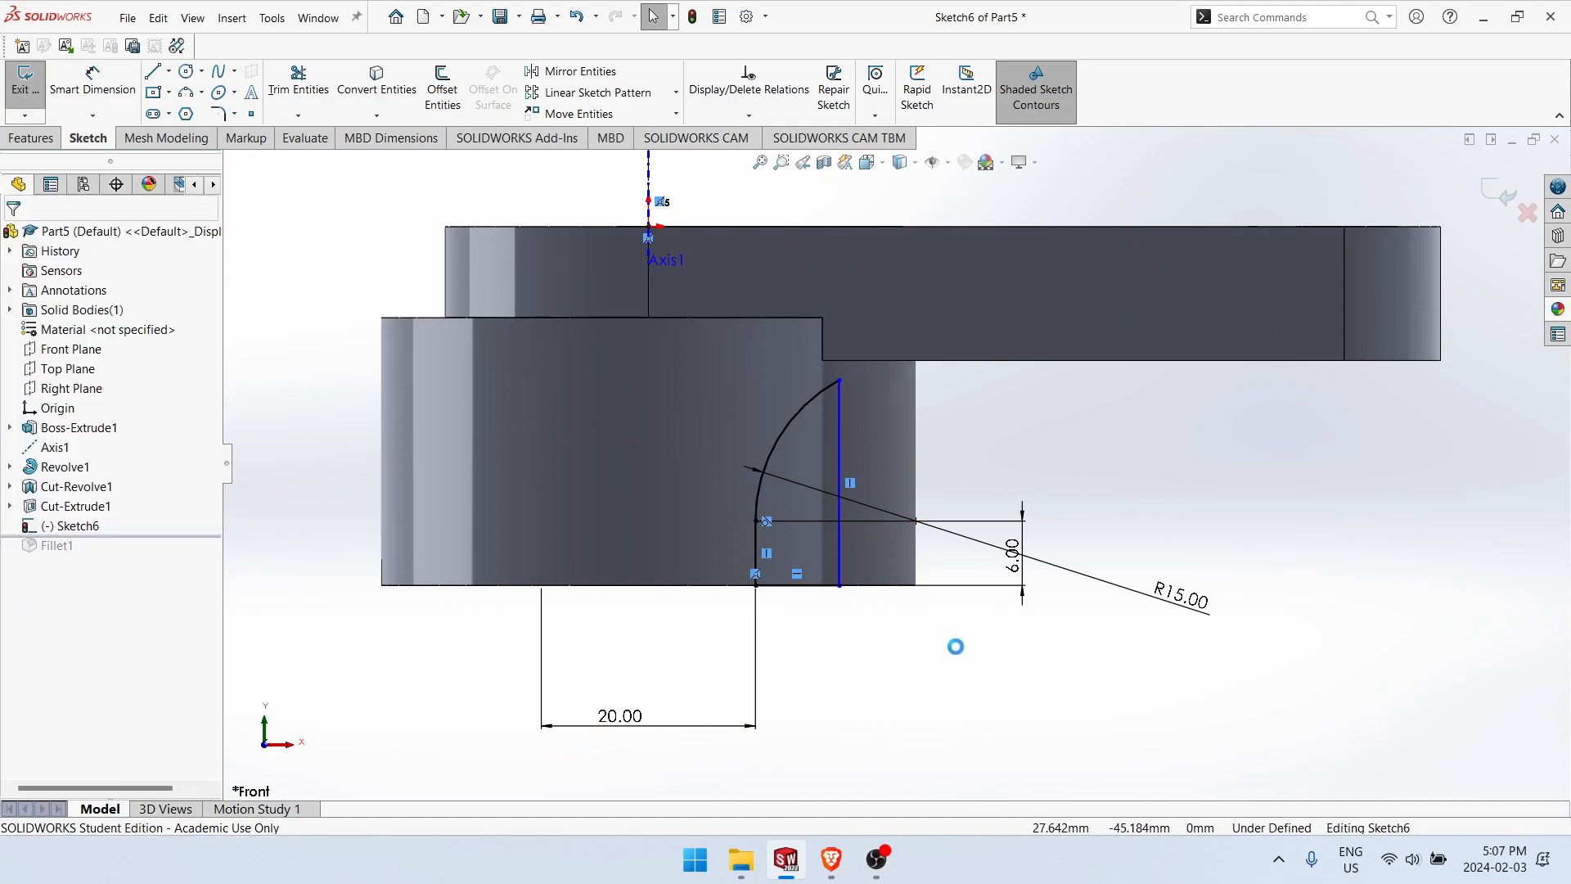
# Step: Delete the profile's 15 mm radius arc together with its radius dimension
pyautogui.click(915, 521)
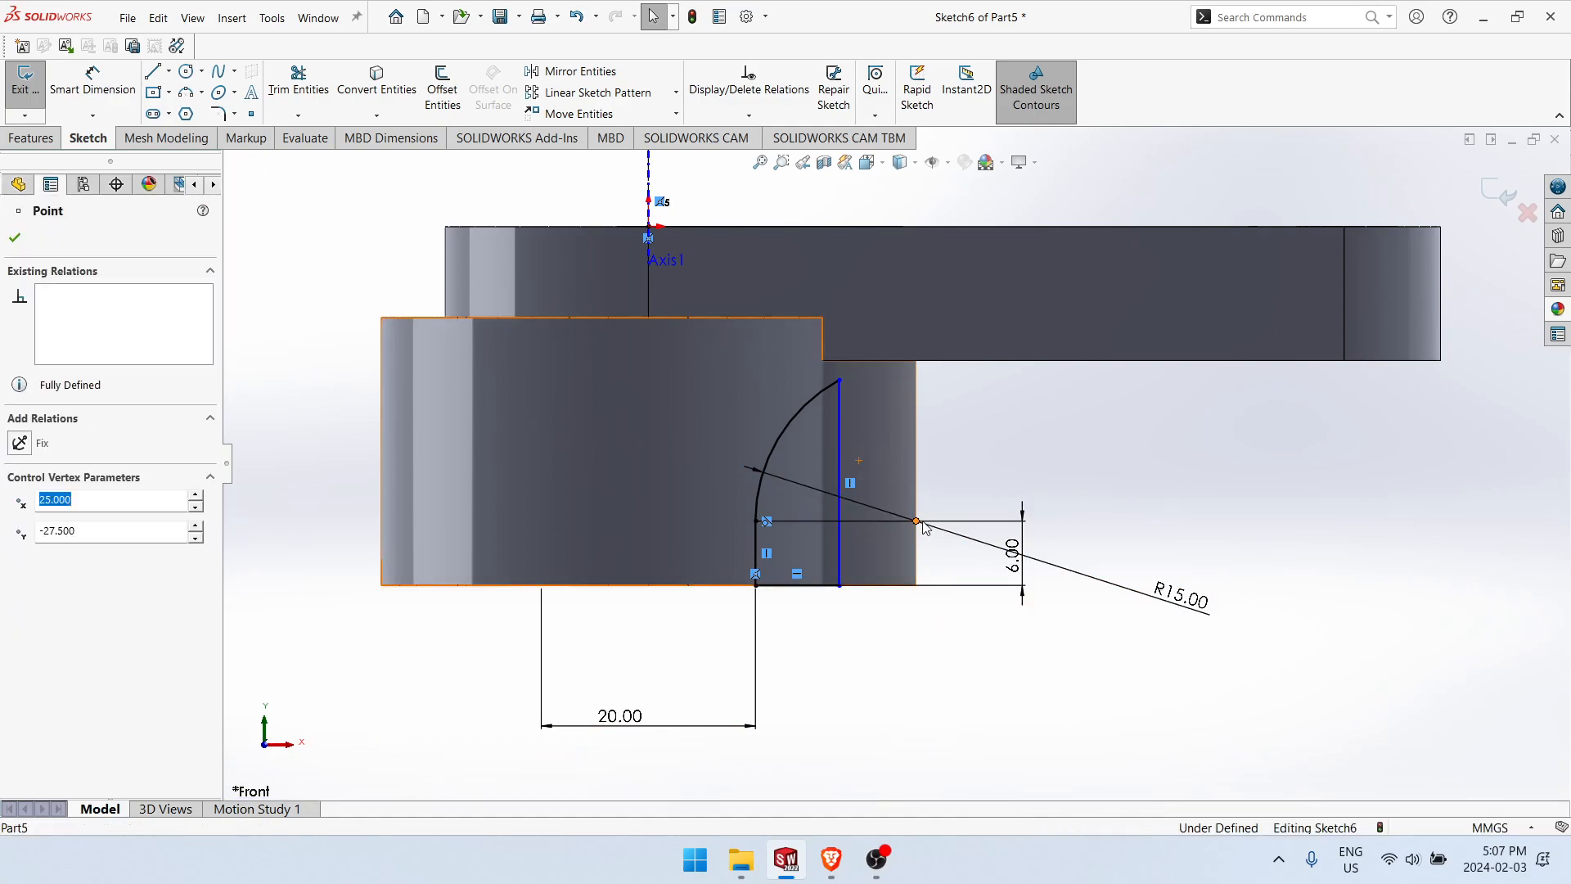
pyautogui.click(1047, 638)
pyautogui.moveTo(1059, 477); pyautogui.dragTo(1026, 524)
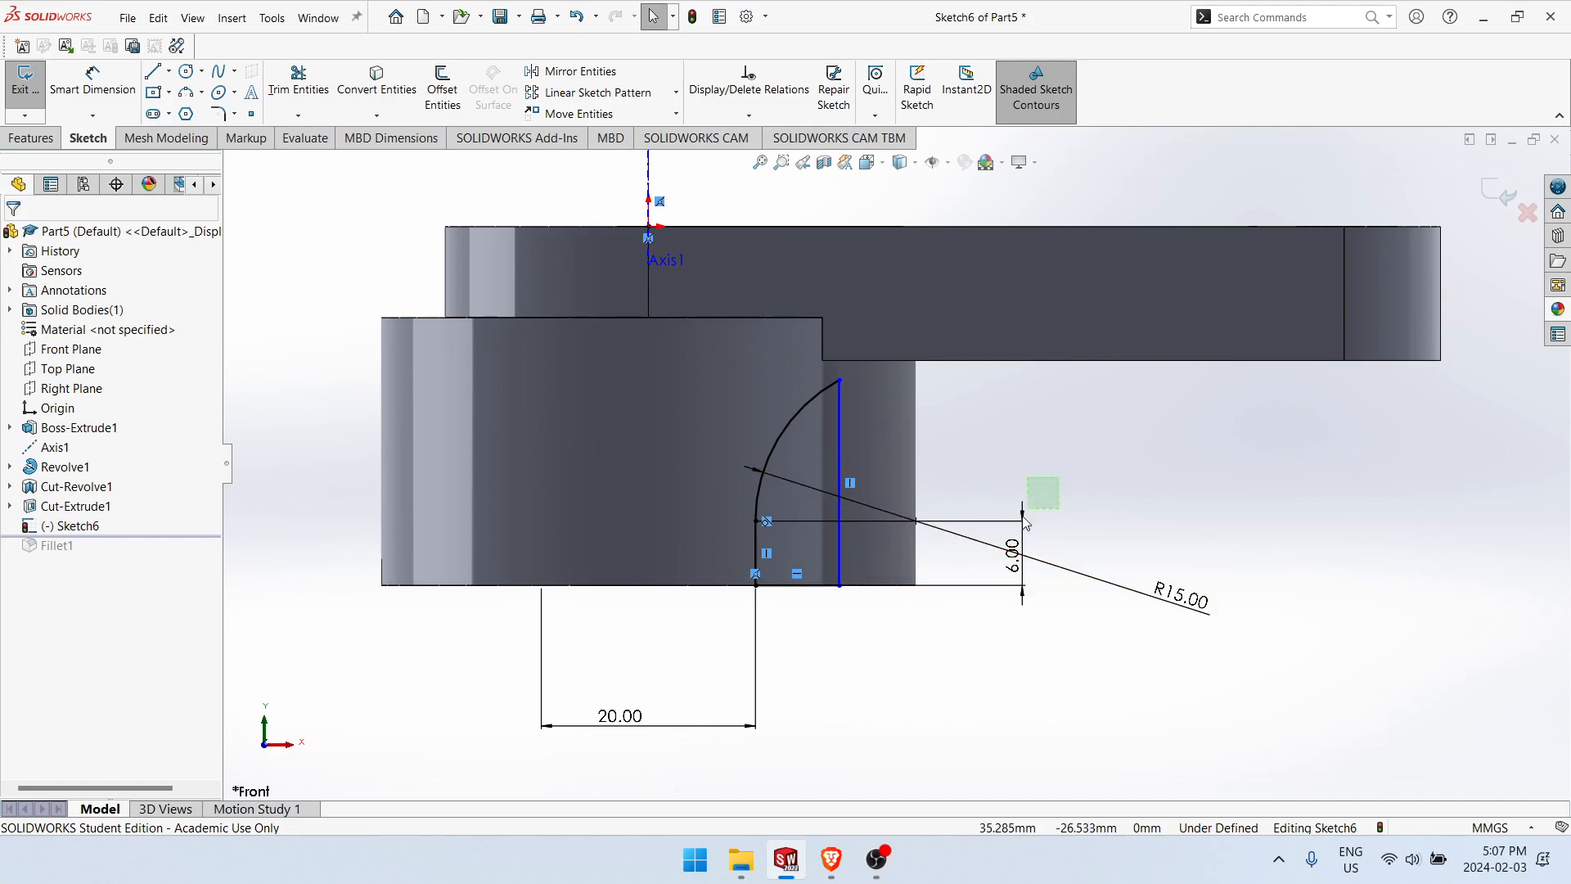
pyautogui.moveTo(1087, 471); pyautogui.dragTo(1078, 476)
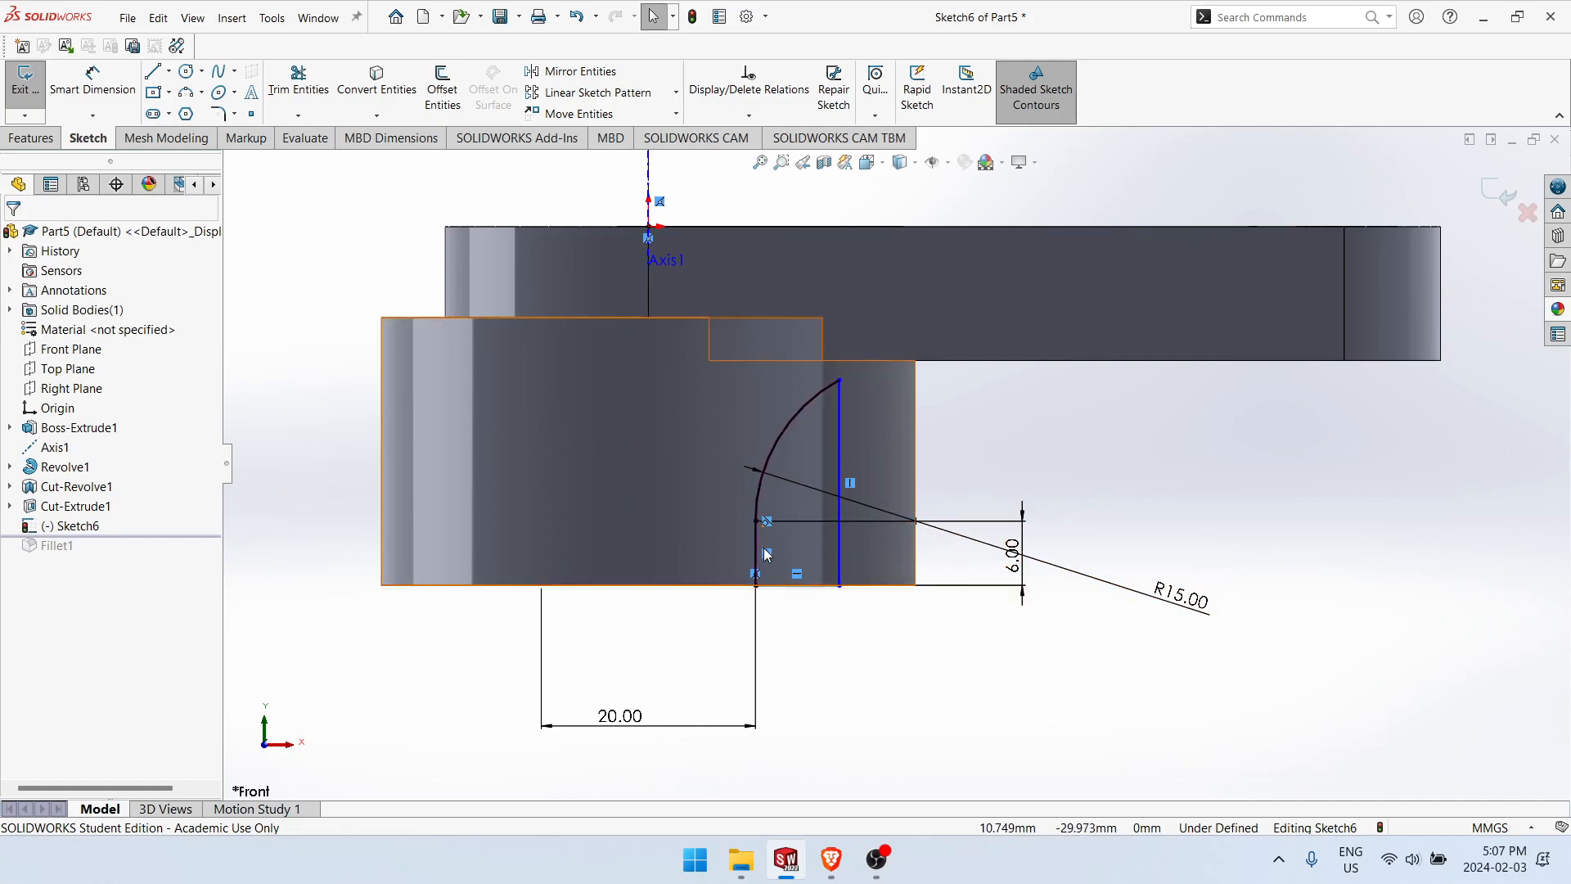
pyautogui.click(789, 420)
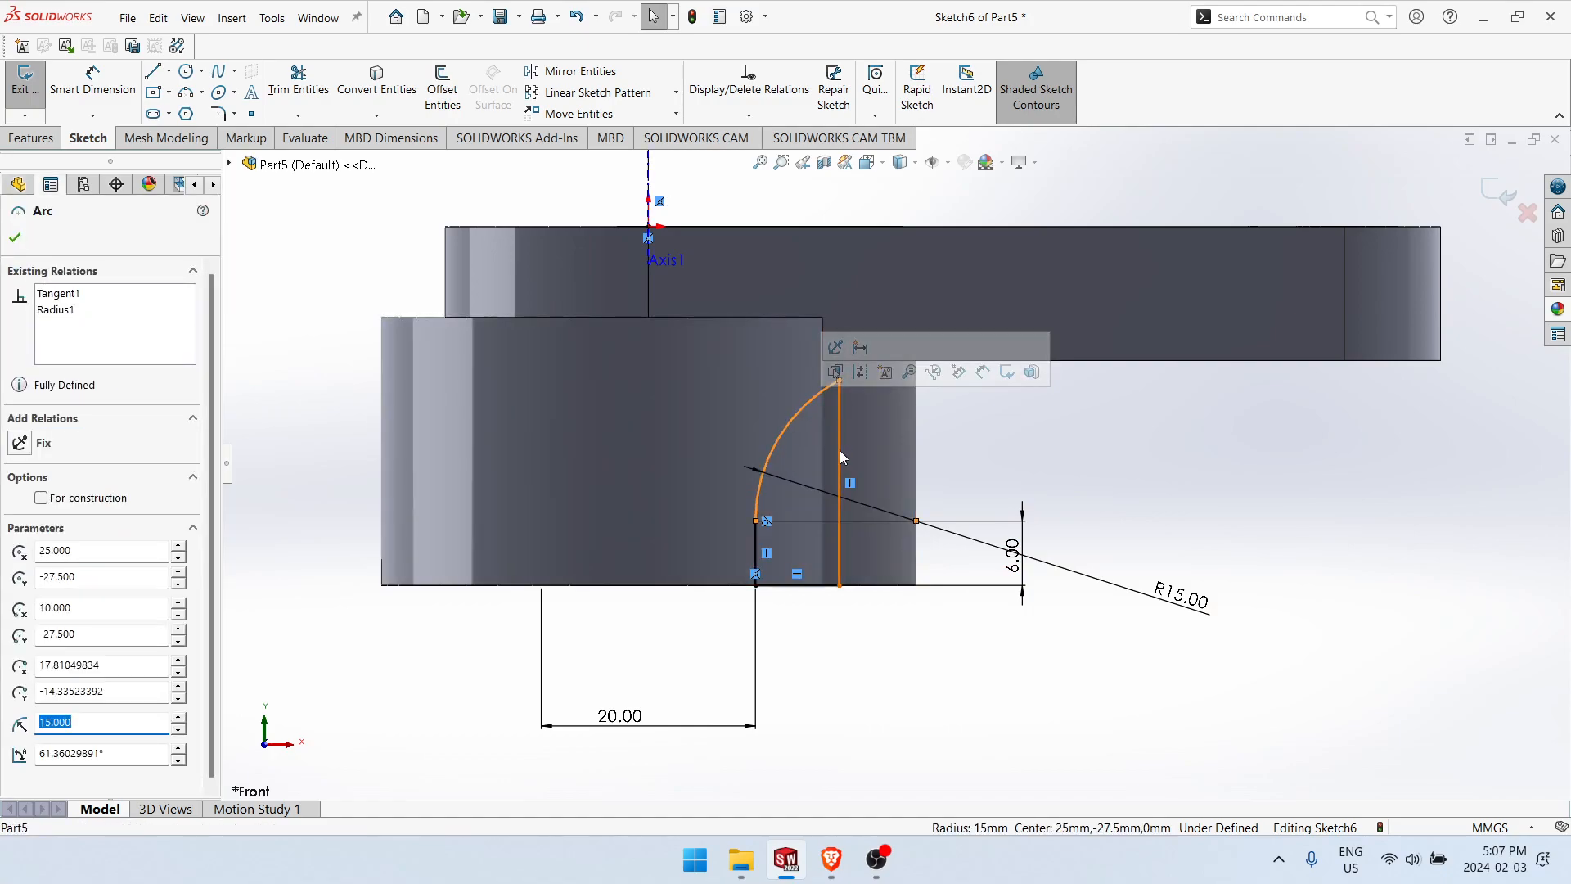
pyautogui.moveTo(791, 426); pyautogui.dragTo(877, 543)
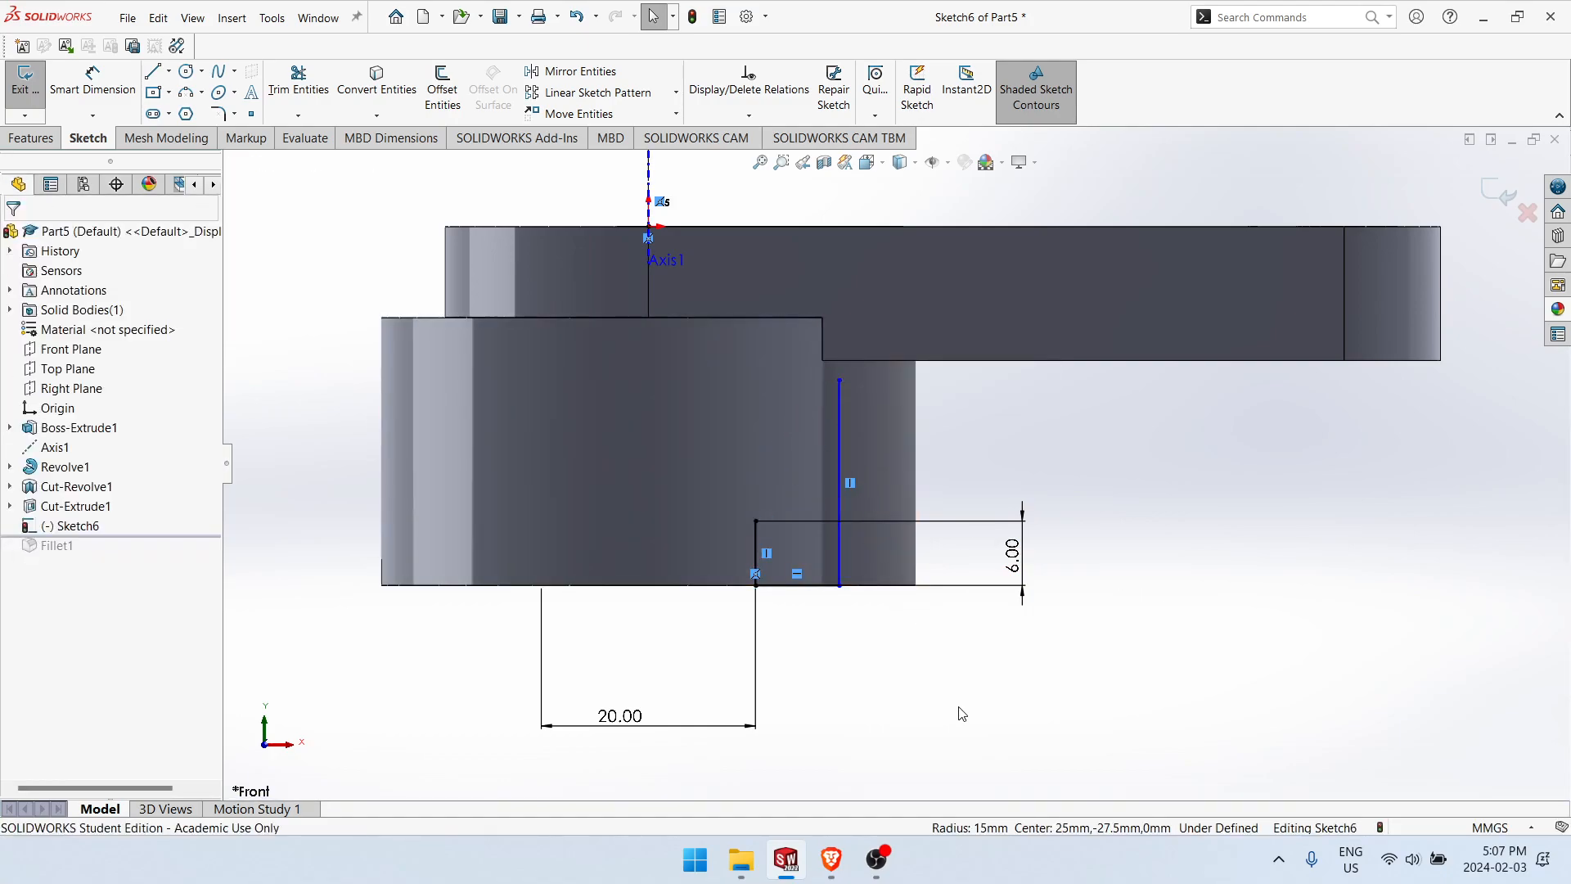
# Step: Draw a three-point arc from the upper end of the inner vertical line to the upper end of the outer vertical line
pyautogui.click(187, 96)
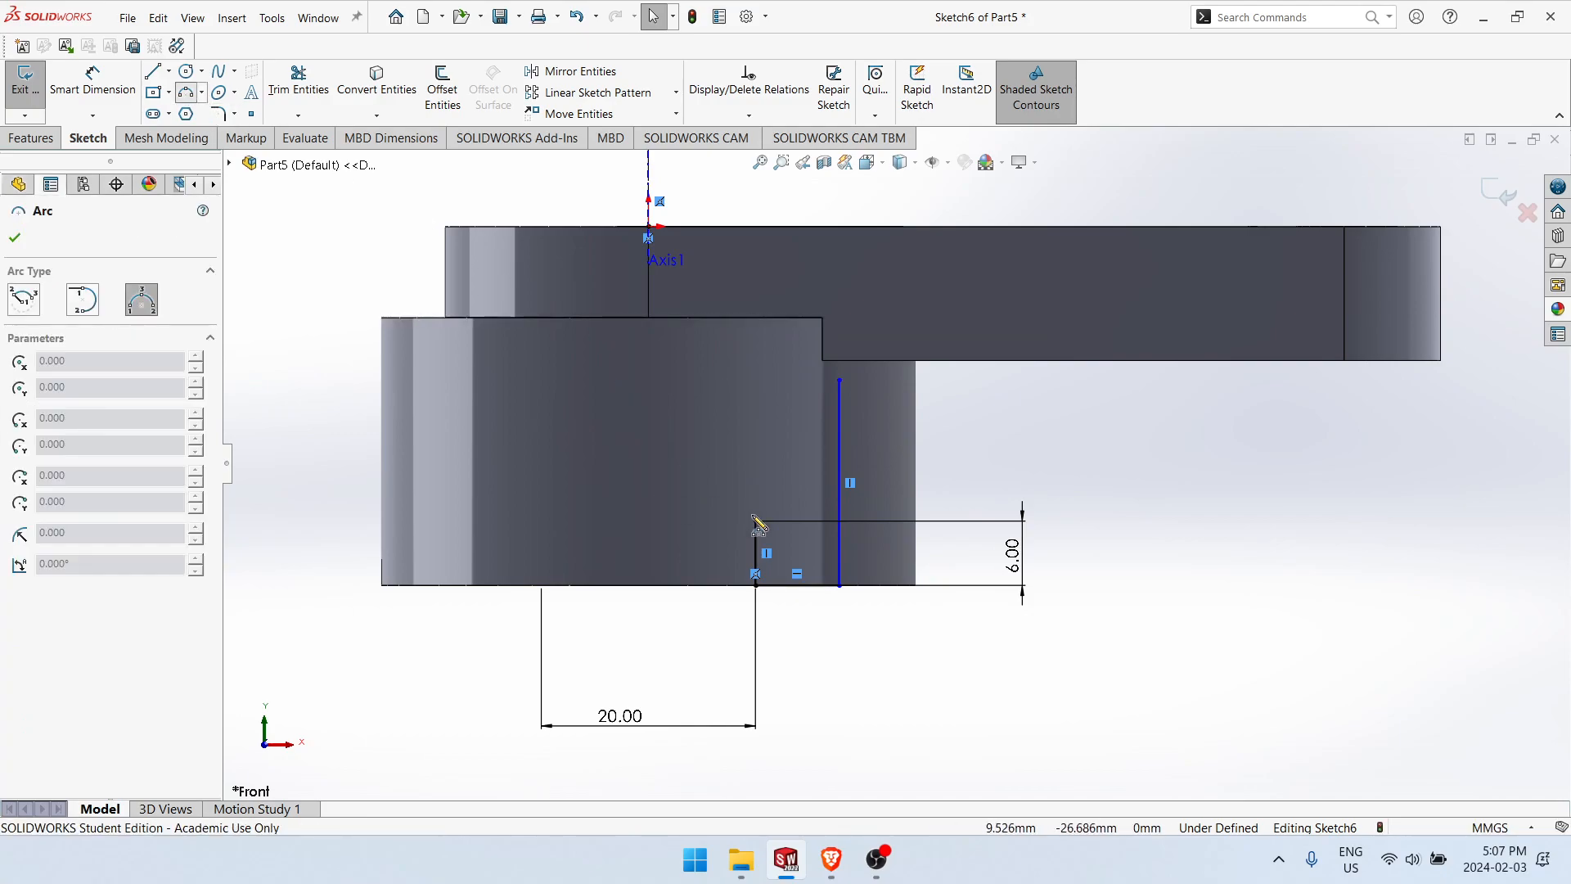
pyautogui.click(755, 520)
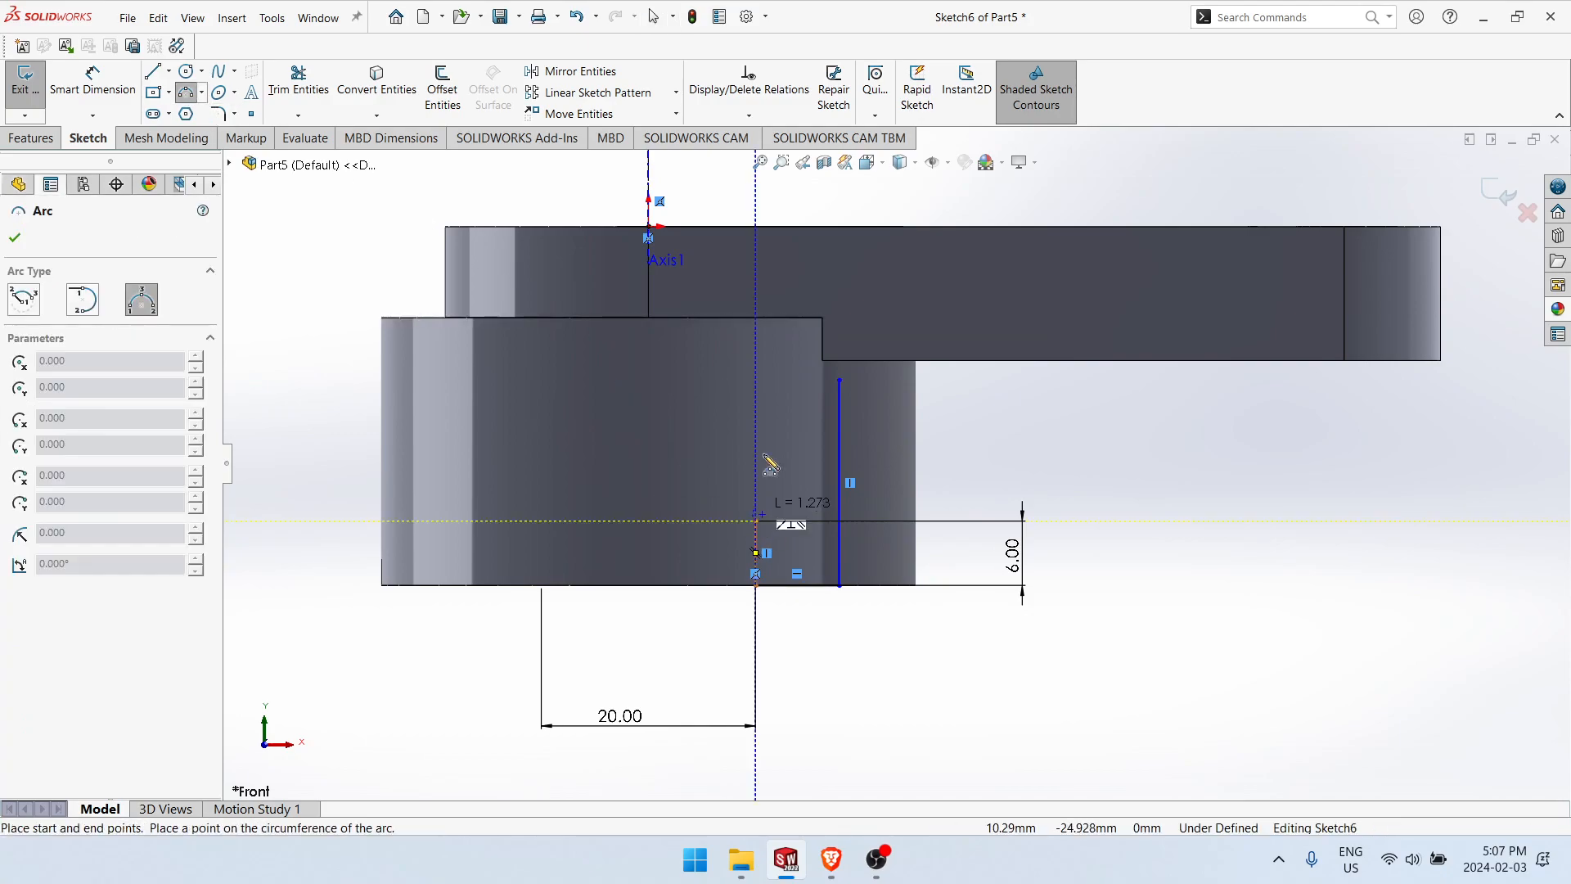
pyautogui.click(840, 380)
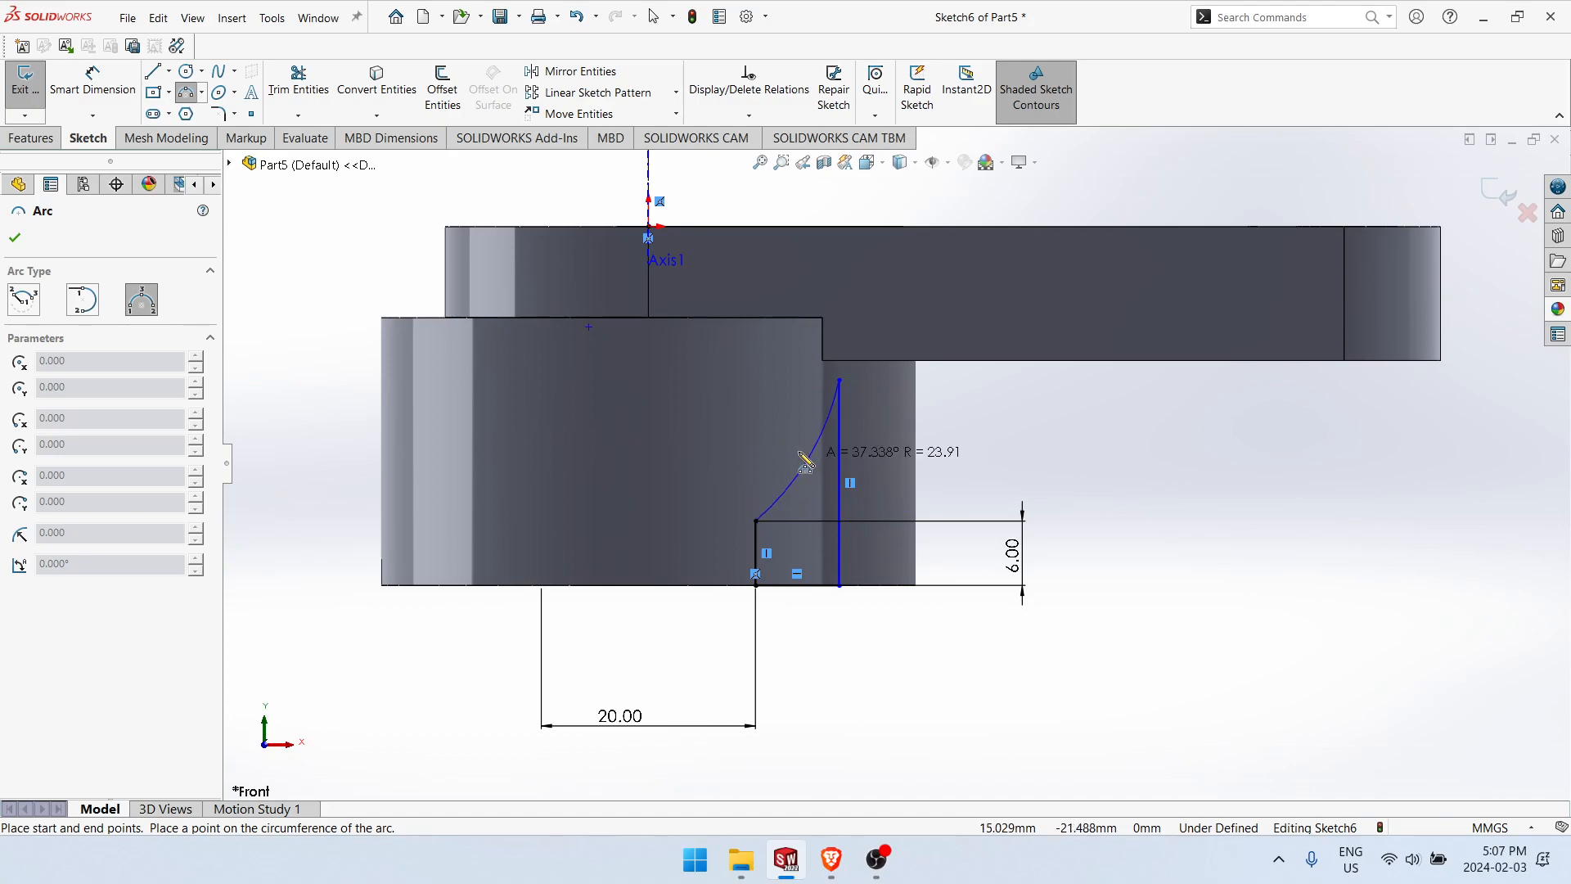
pyautogui.click(800, 442)
pyautogui.press('Escape')
# Step: Dimension the new arc with a radius of 15 mm and leave the dimension tool
pyautogui.moveTo(877, 683); pyautogui.dragTo(875, 626, button='right')
pyautogui.click(794, 442)
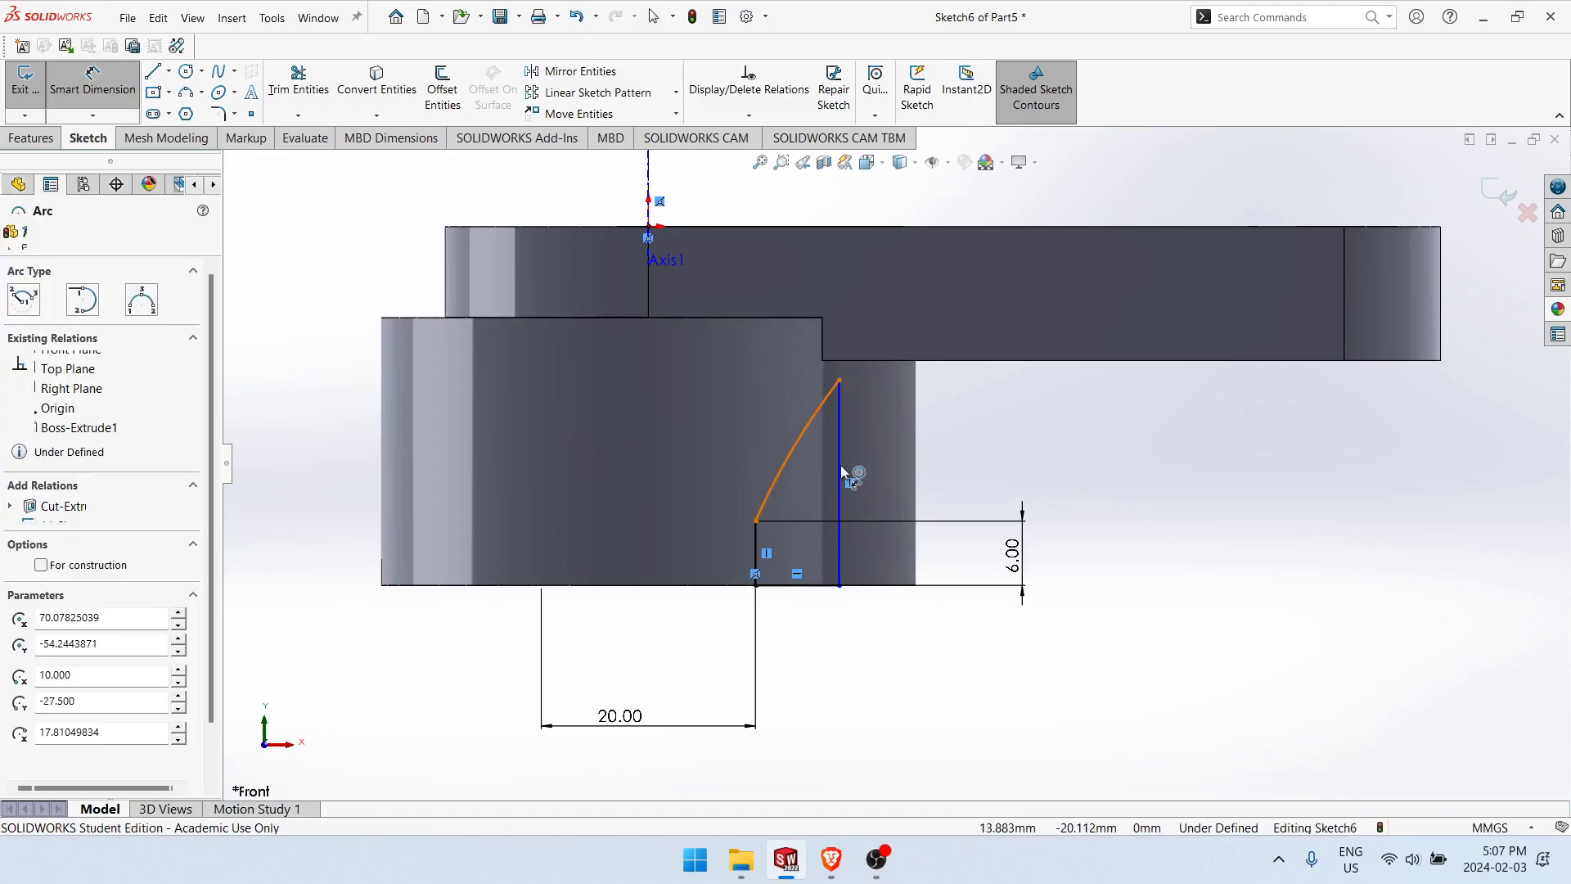
pyautogui.click(962, 489)
pyautogui.write('15')
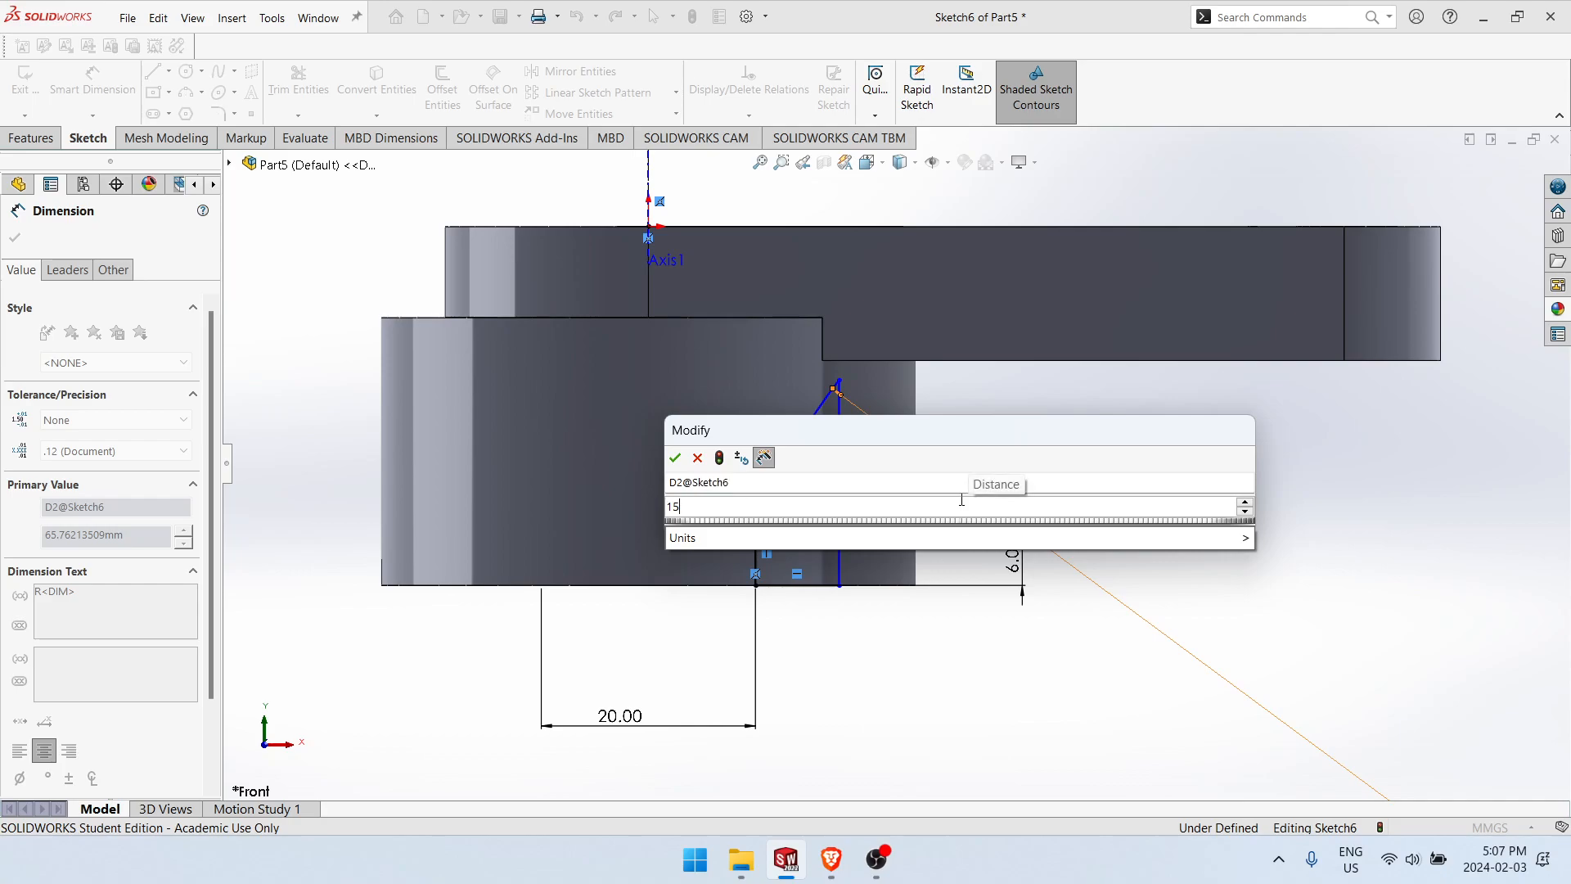
pyautogui.press('Return')
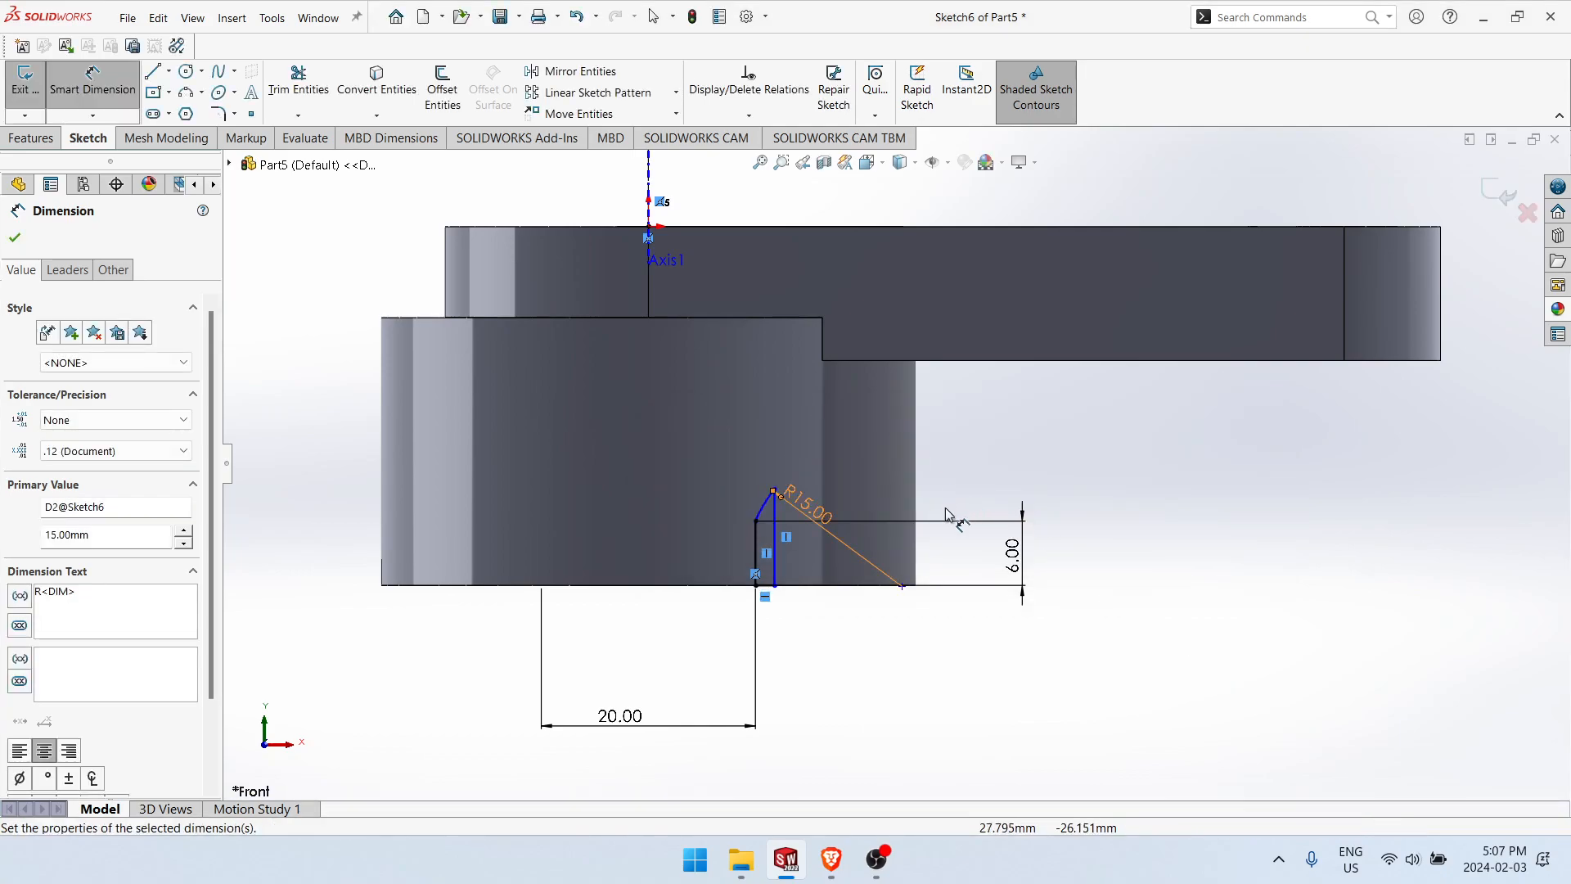
pyautogui.press('Escape')
# Step: Make the profile's outer vertical line collinear with the lower boss's outer silhouette edge
pyautogui.click(770, 509)
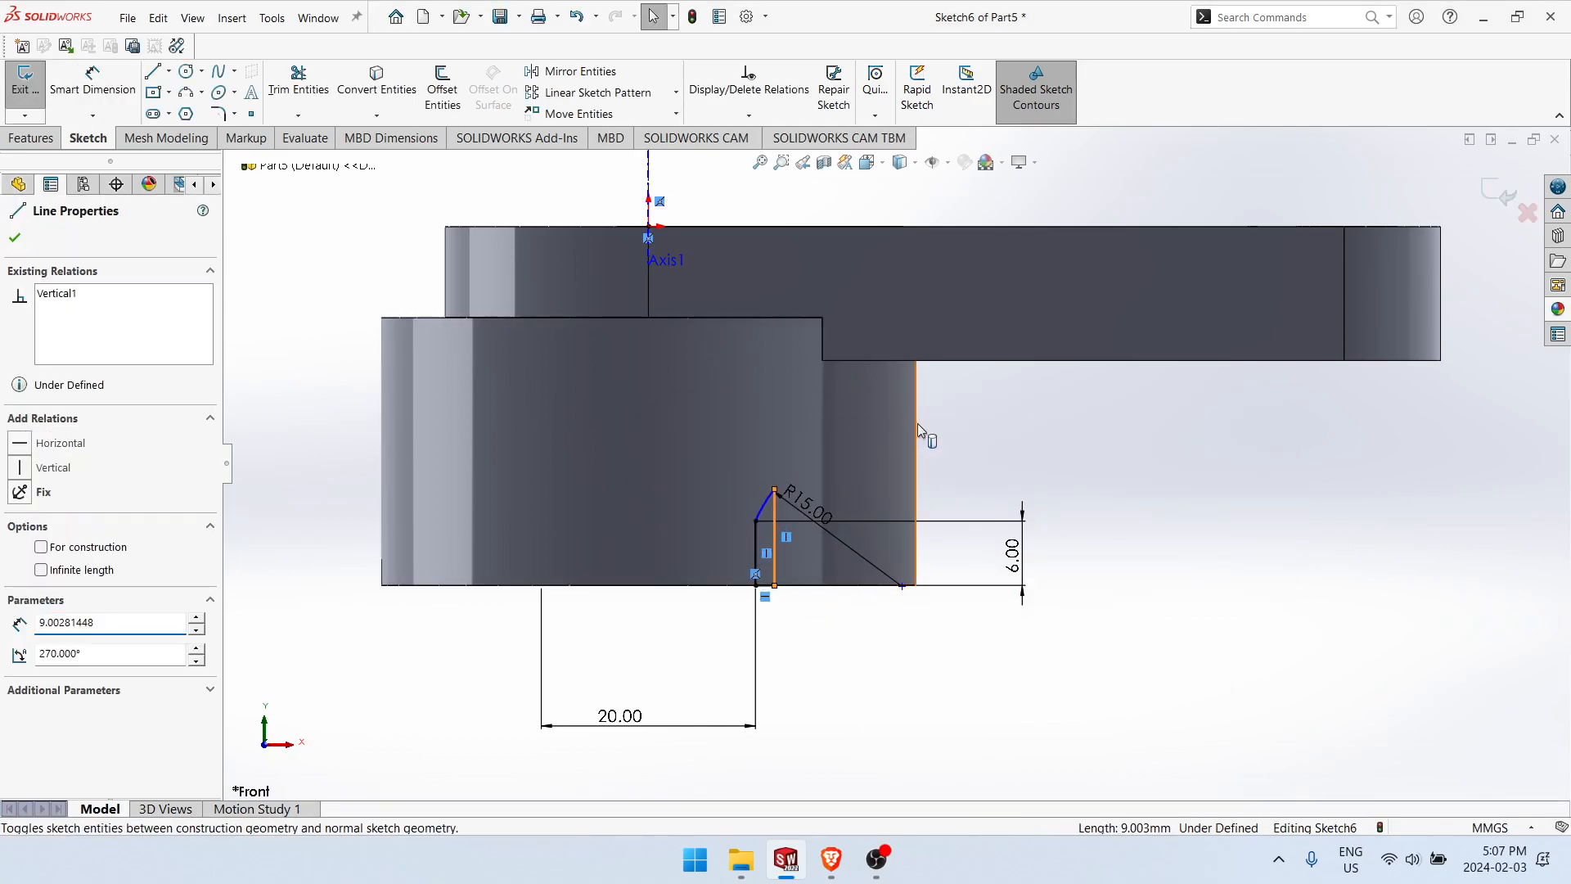
pyautogui.keyDown('ctrl'); pyautogui.click(915, 425); pyautogui.keyUp('ctrl')
pyautogui.click(966, 350)
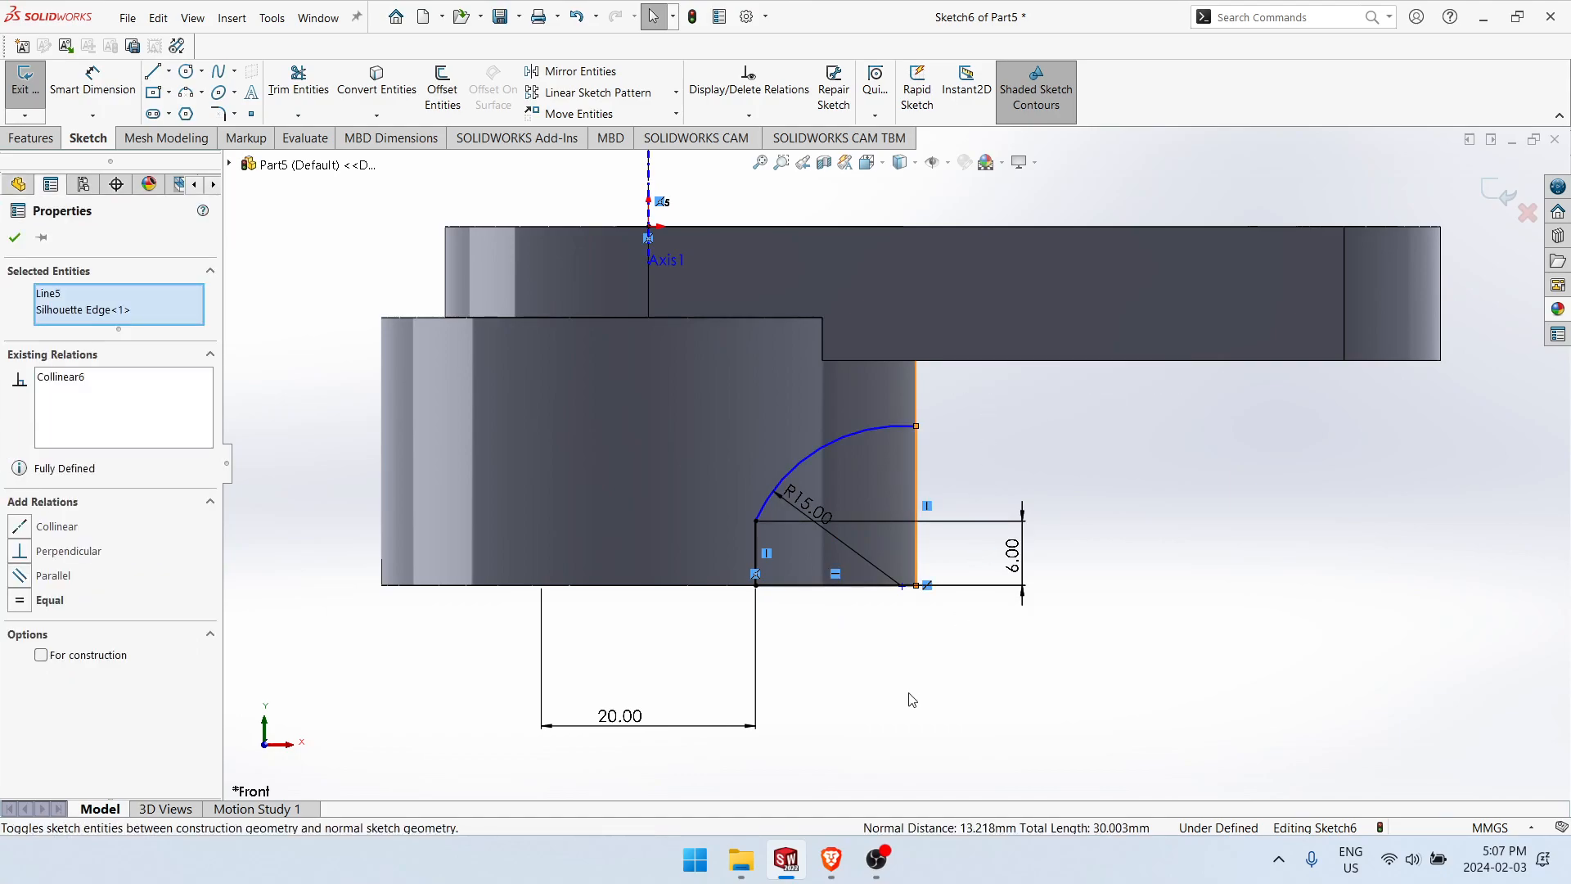
pyautogui.click(957, 558)
# Step: Reposition the arc's free end and make the arc tangent to the inner vertical line
pyautogui.moveTo(916, 425); pyautogui.dragTo(884, 598)
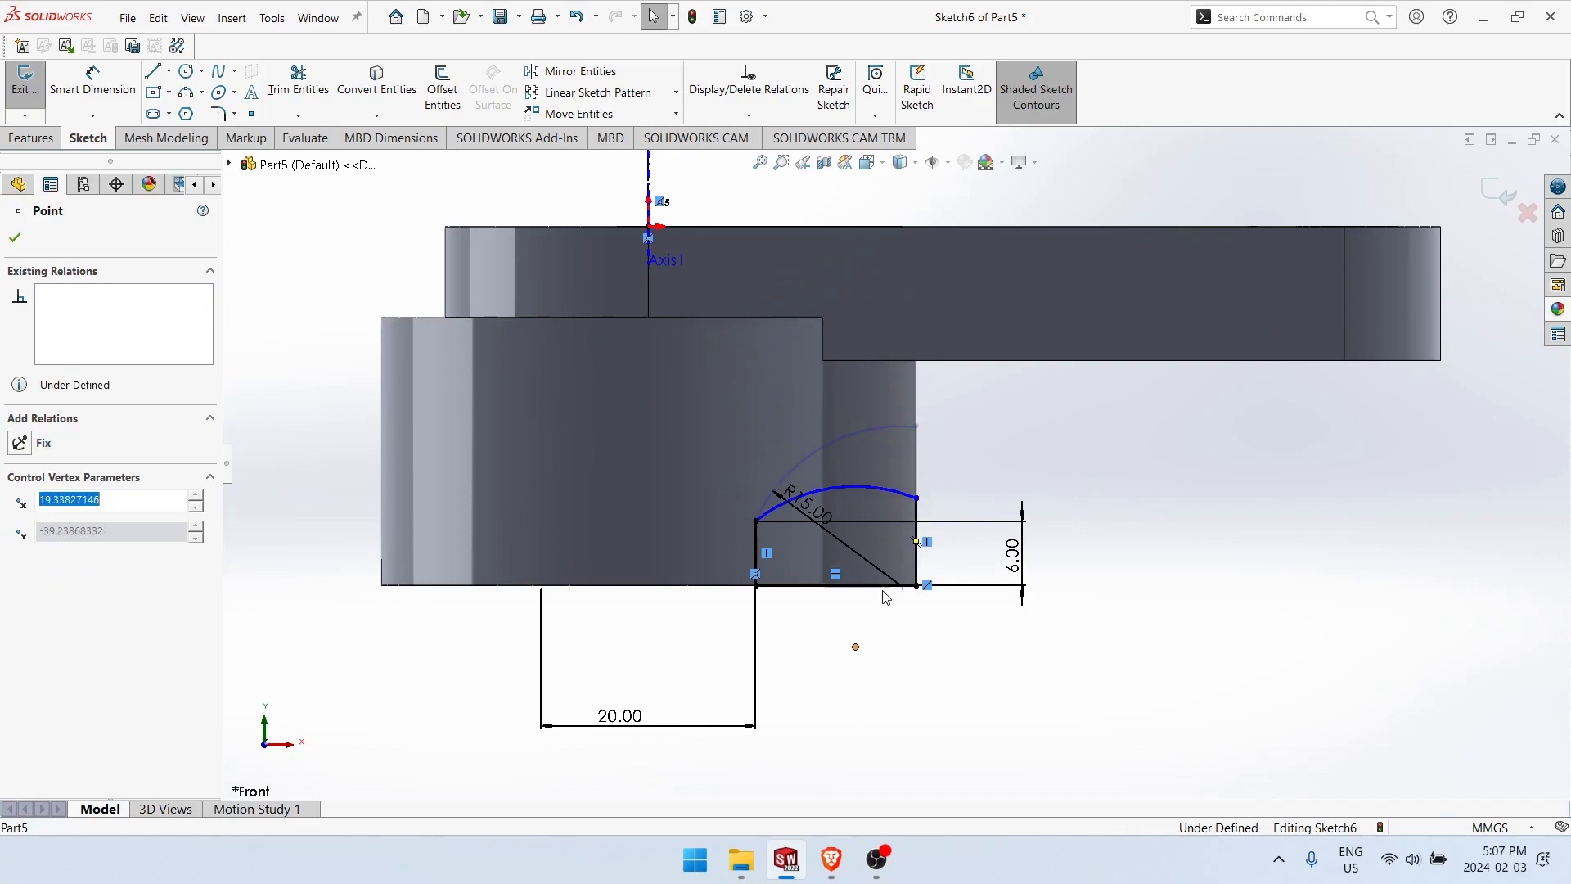
pyautogui.click(779, 506)
pyautogui.keyDown('ctrl'); pyautogui.click(755, 549); pyautogui.keyUp('ctrl')
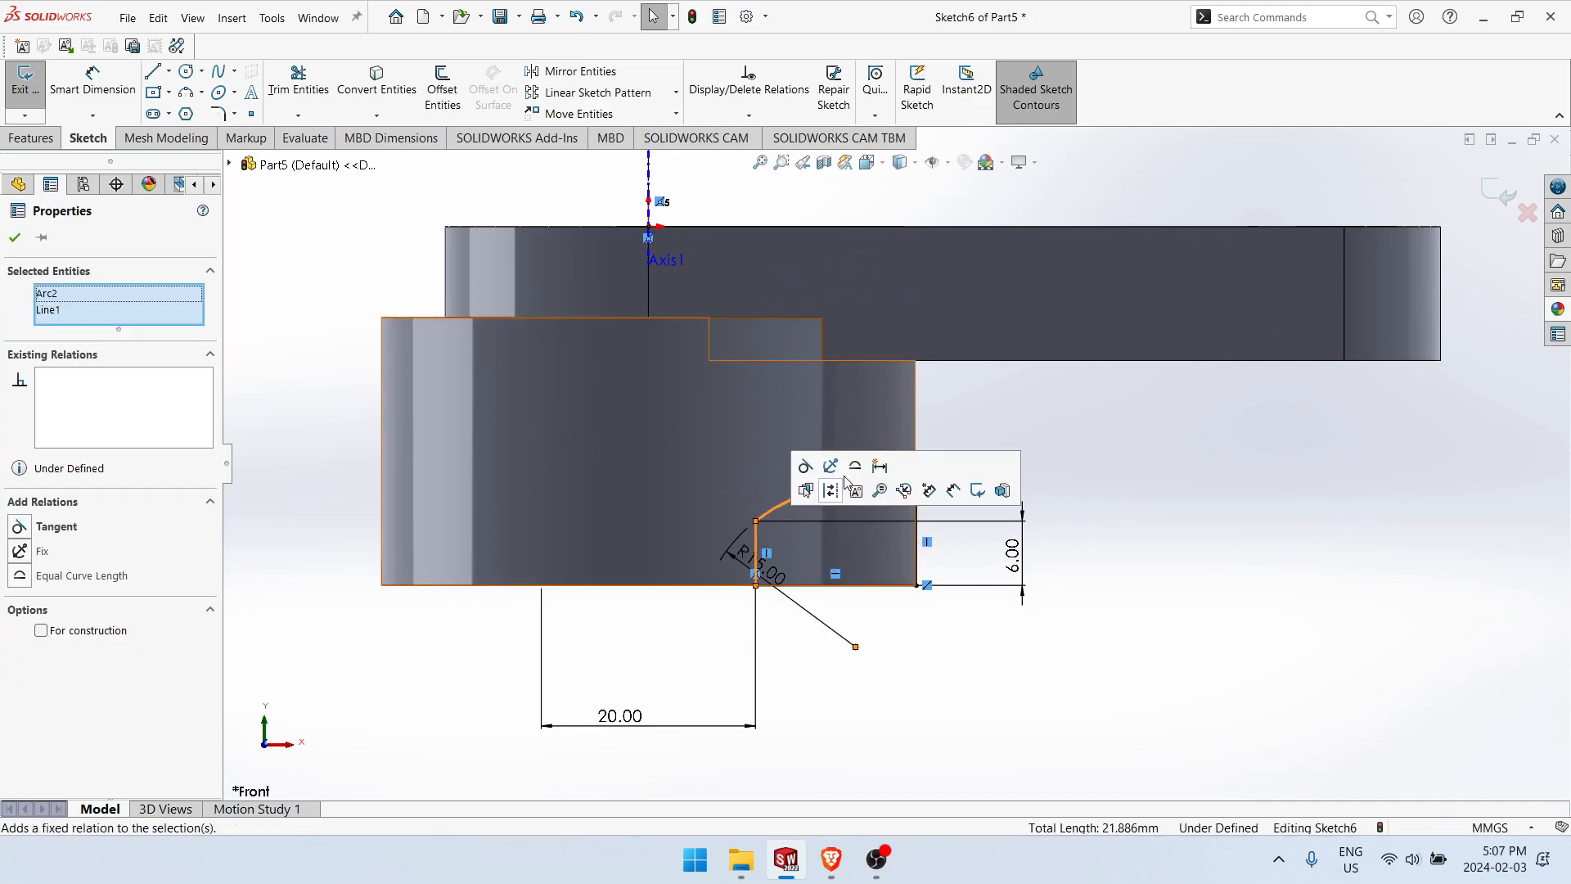
pyautogui.click(805, 466)
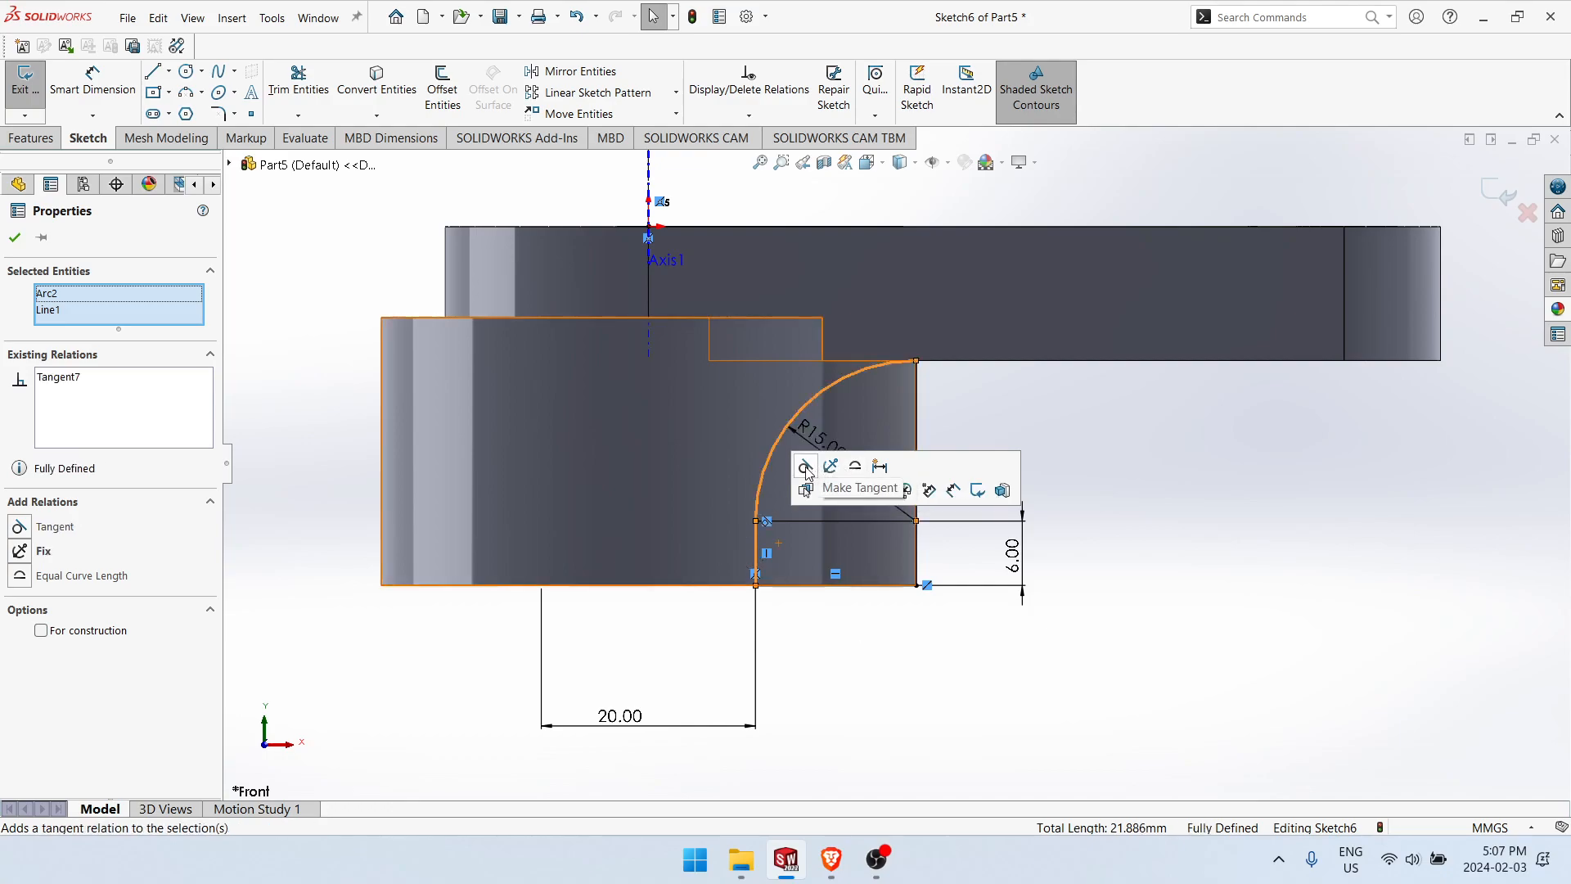
pyautogui.click(866, 712)
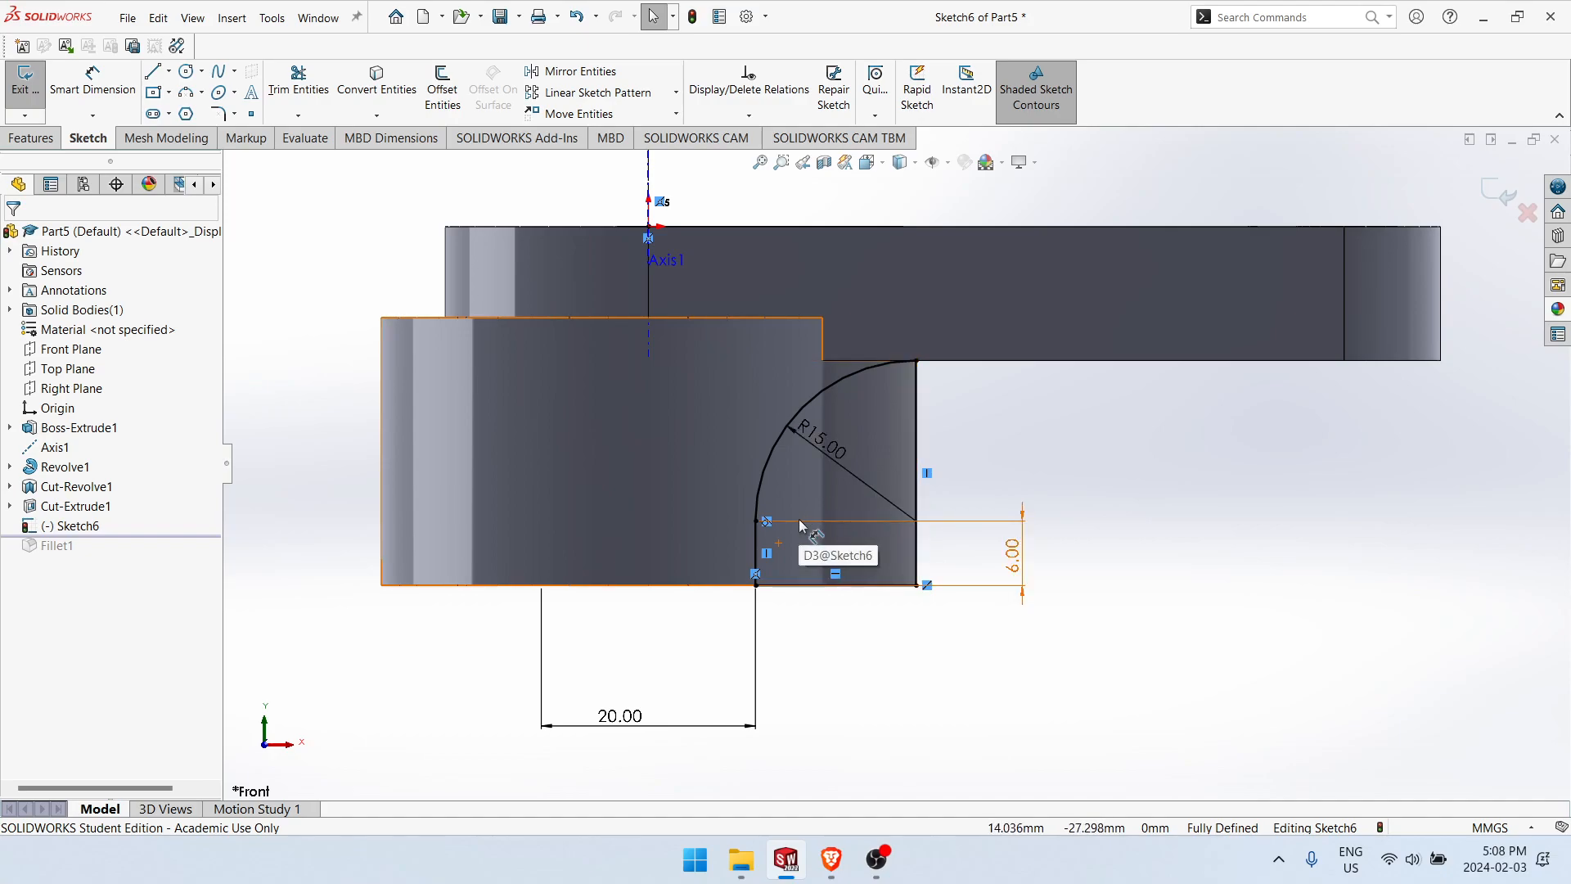
# Step: Exit the profile sketch and review the dimensions of the lower boss revolve and the profile sketch
pyautogui.click(1499, 195)
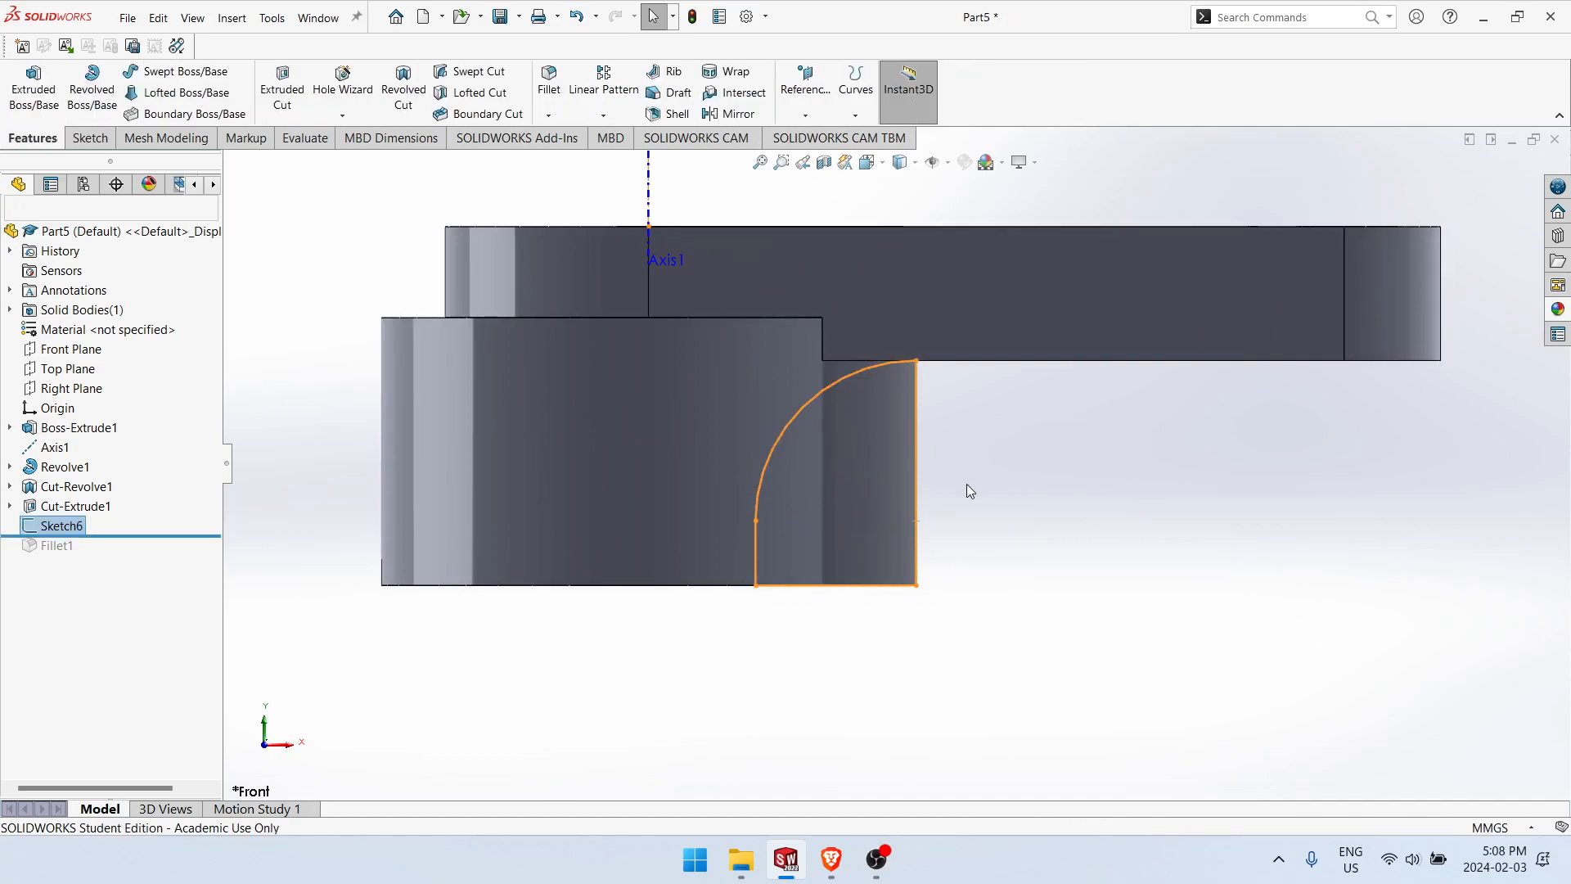
pyautogui.click(70, 470)
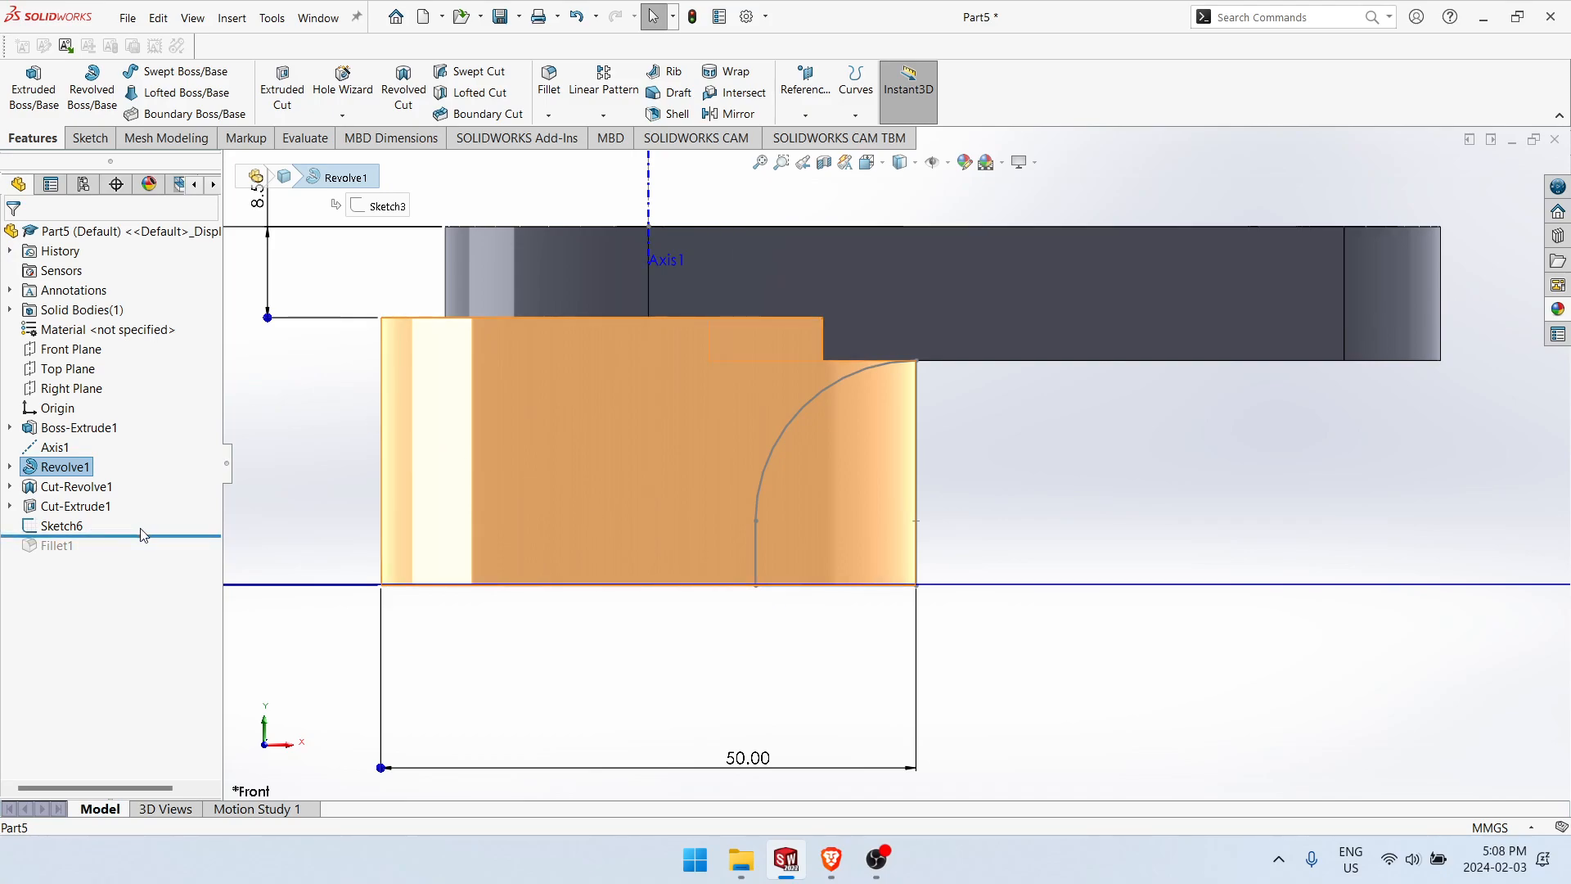
pyautogui.click(55, 528)
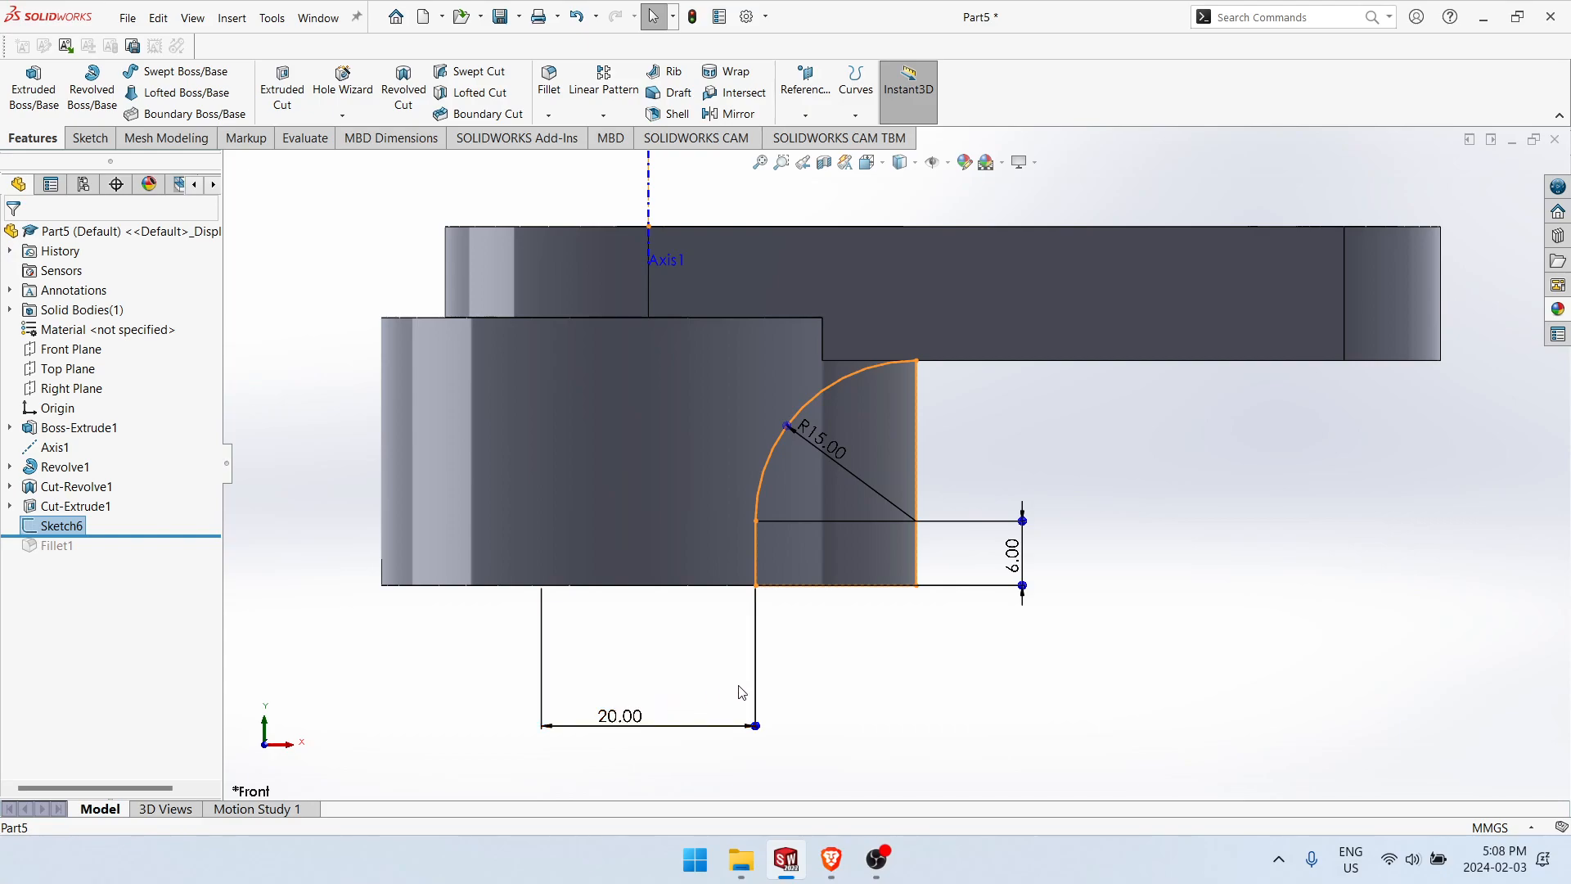
pyautogui.press('Escape')
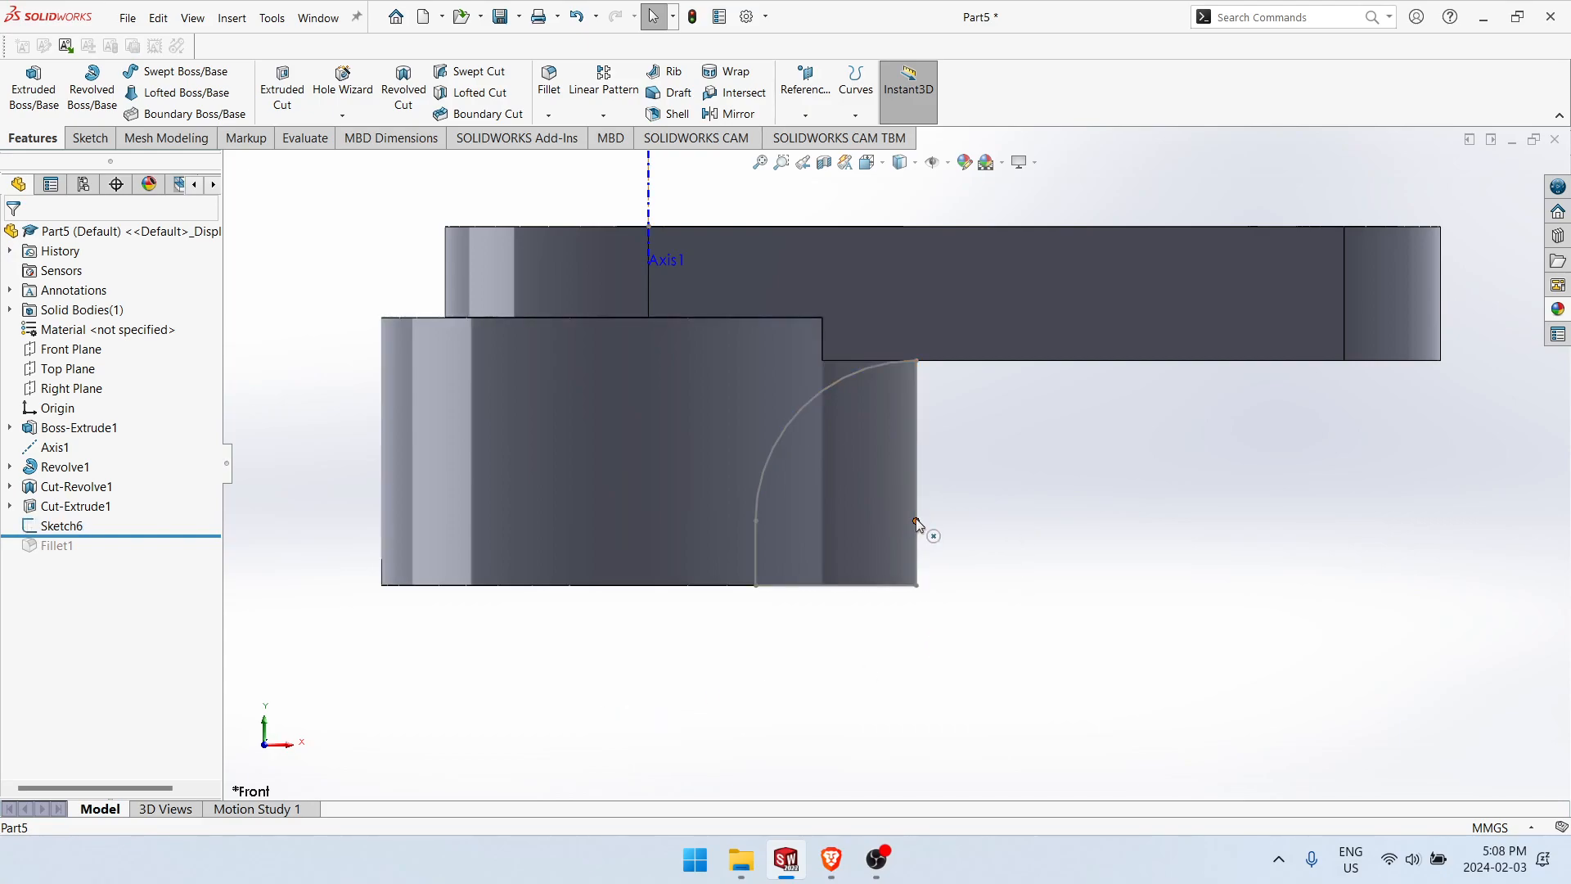
# Step: Reopen the profile sketch, examine the closed profile against the boss and bore from below, and exit the sketch
pyautogui.rightClick(67, 529)
pyautogui.click(84, 437)
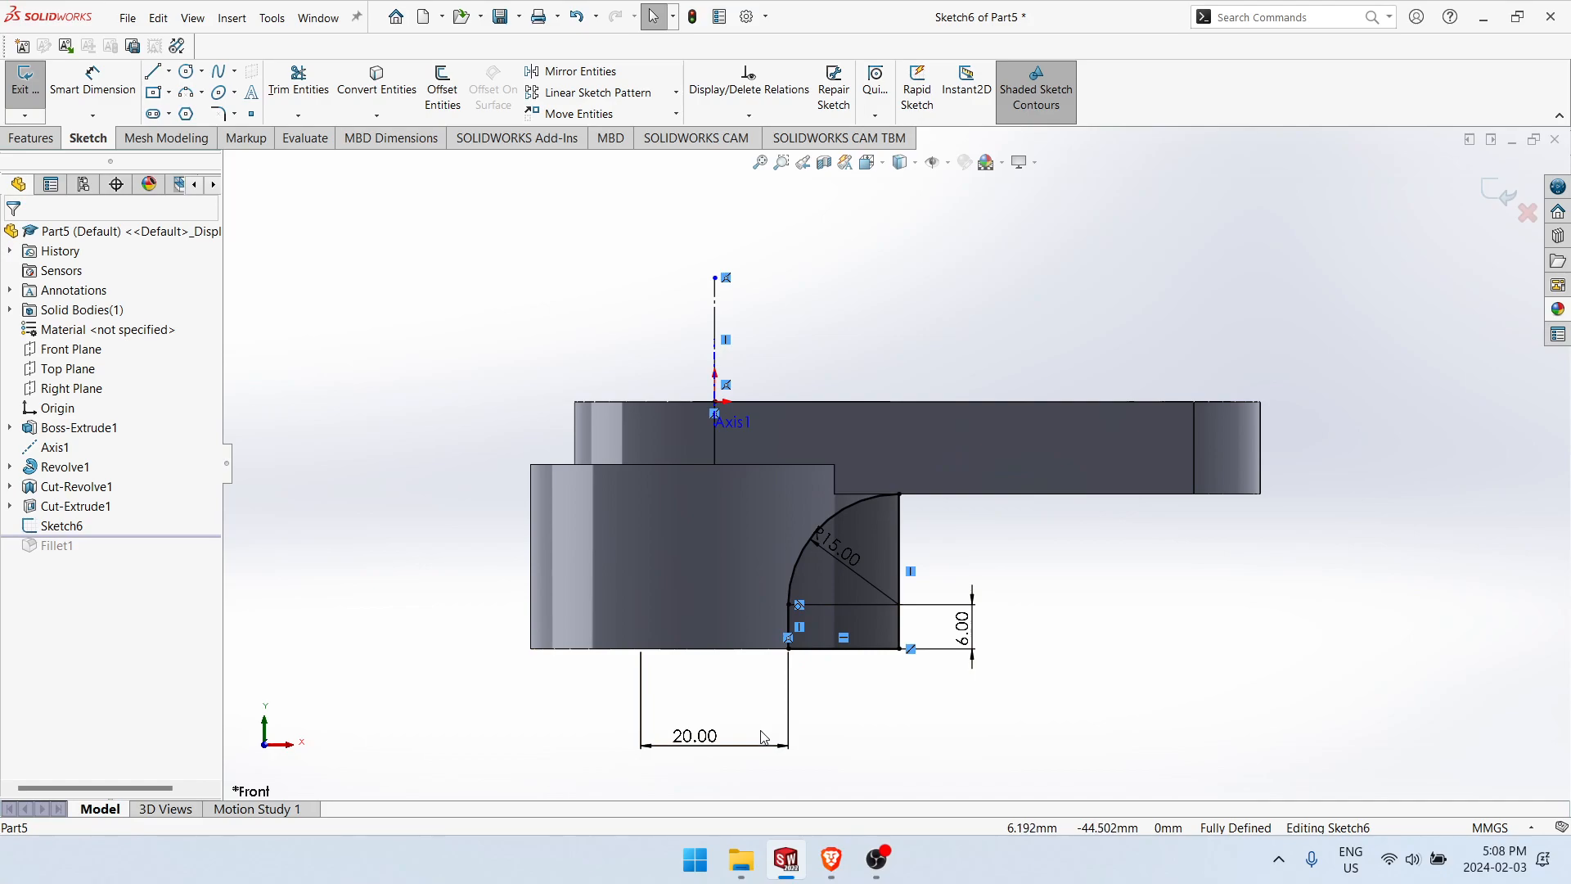
pyautogui.moveTo(840, 689); pyautogui.dragTo(900, 564, button='middle')
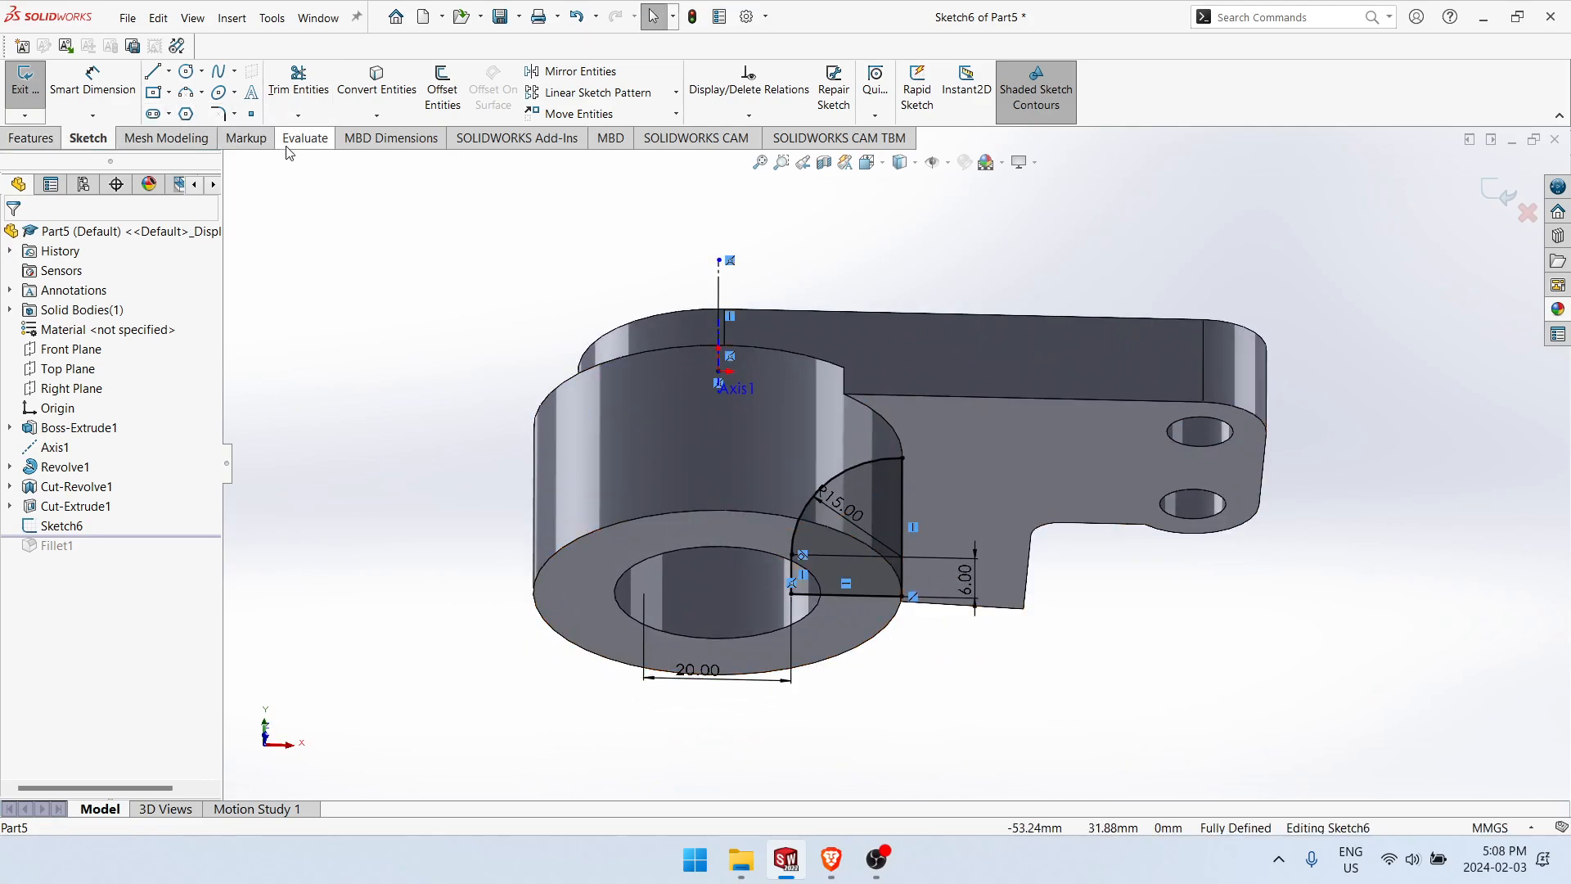
pyautogui.moveTo(561, 270)
pyautogui.mouseDown(button='middle')
pyautogui.moveTo(541, 551)
pyautogui.moveTo(518, 396)
pyautogui.moveTo(551, 263)
pyautogui.moveTo(483, 233)
pyautogui.mouseUp(button='middle')
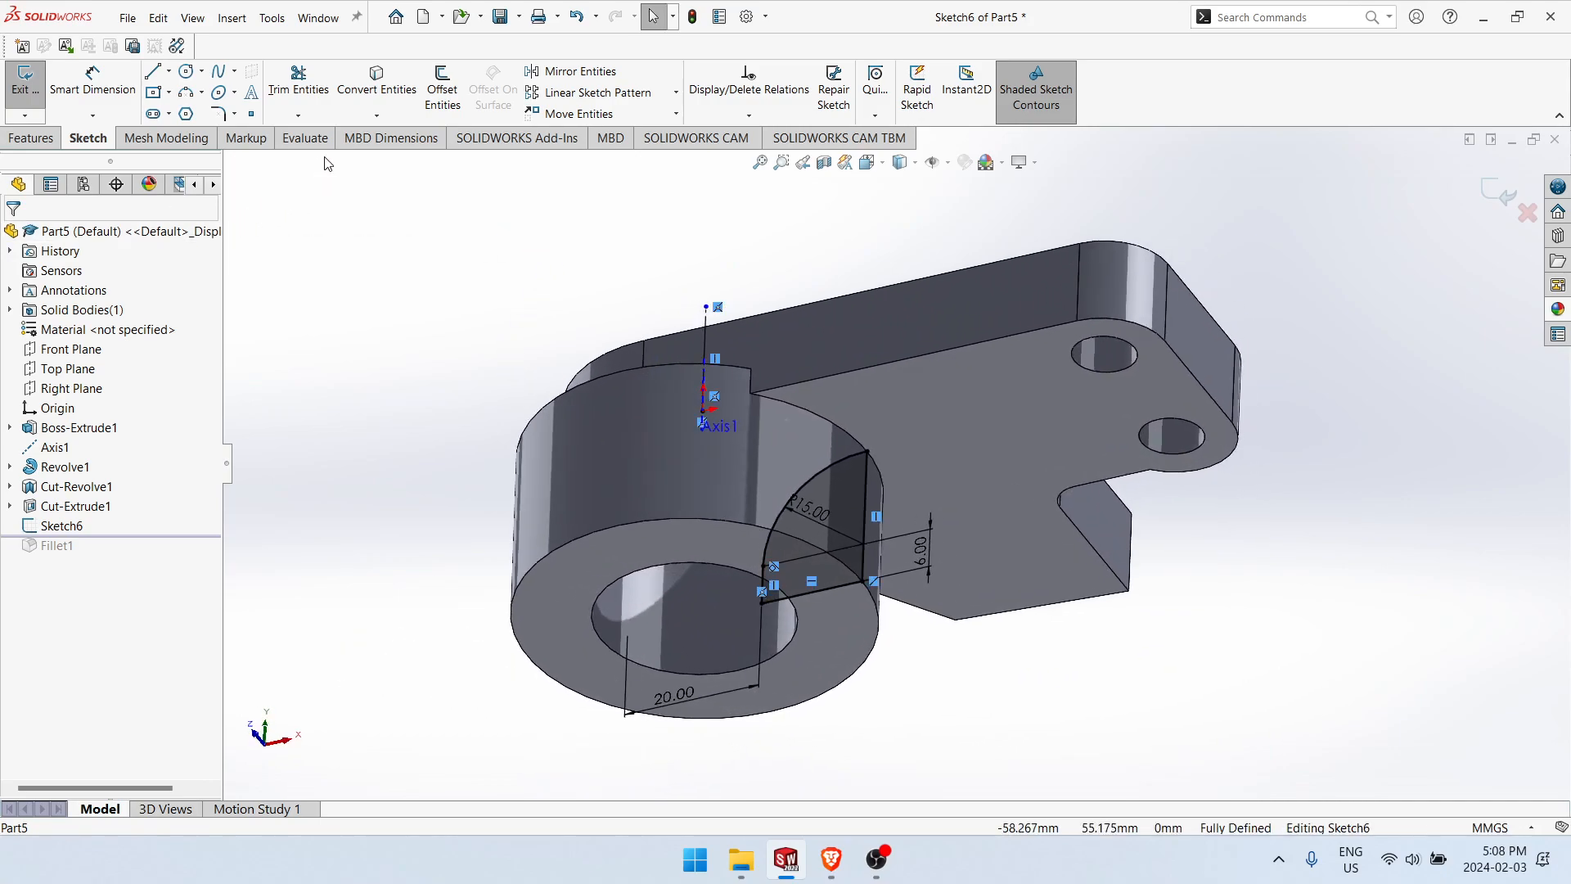
pyautogui.moveTo(555, 322); pyautogui.dragTo(594, 329, button='middle')
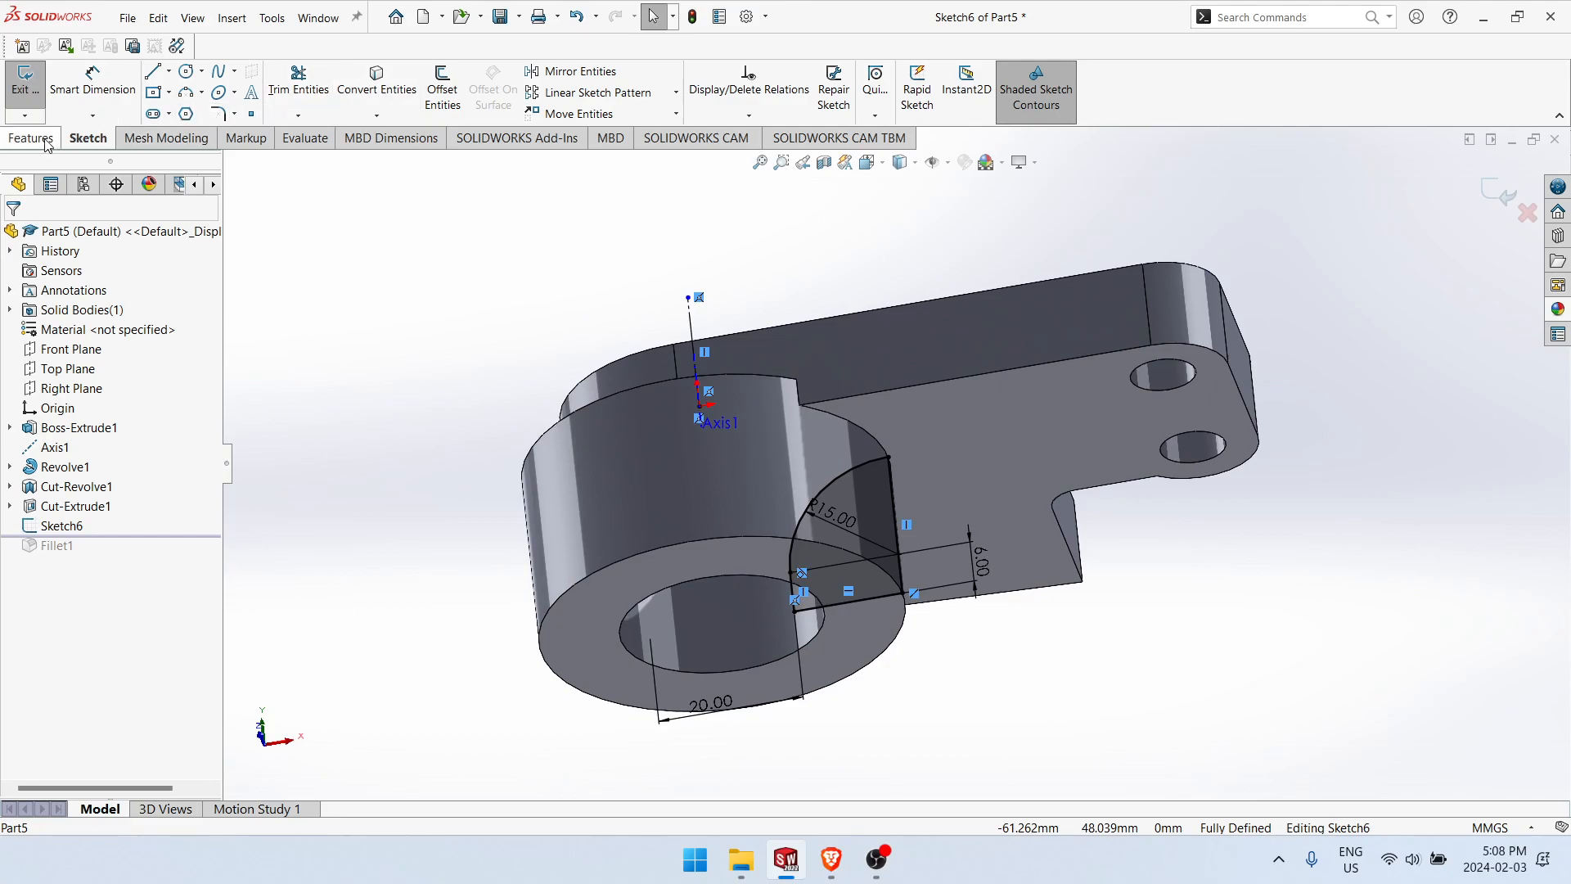
pyautogui.click(24, 82)
pyautogui.click(303, 138)
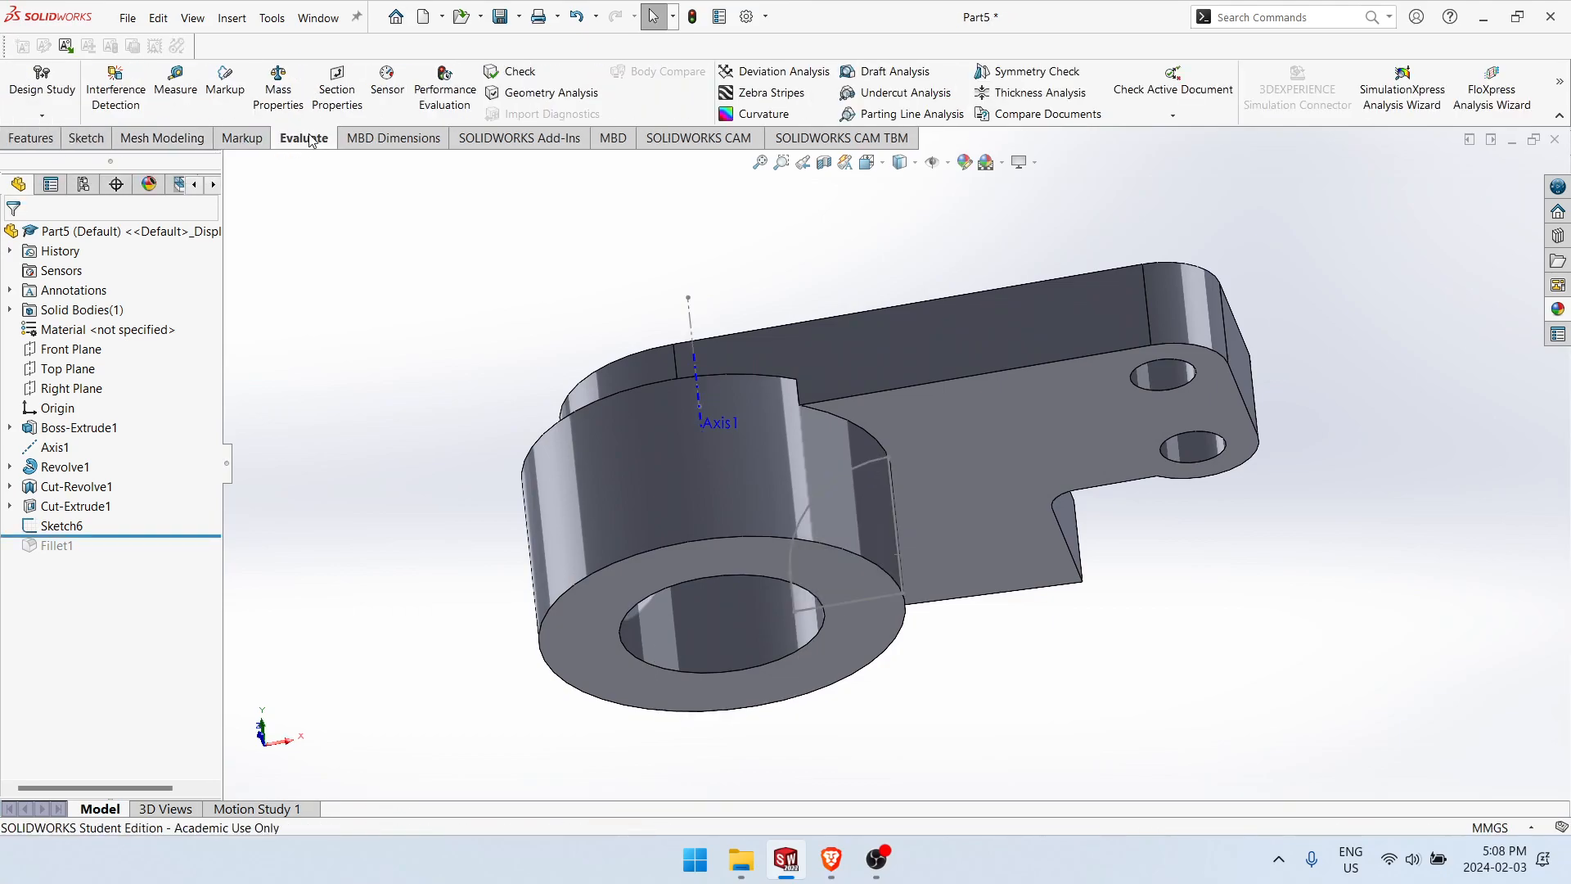
# Step: Review the dimensions of the lower boss revolve, the bore's revolved cut and the profile sketch, viewing the boss from below
pyautogui.click(694, 427)
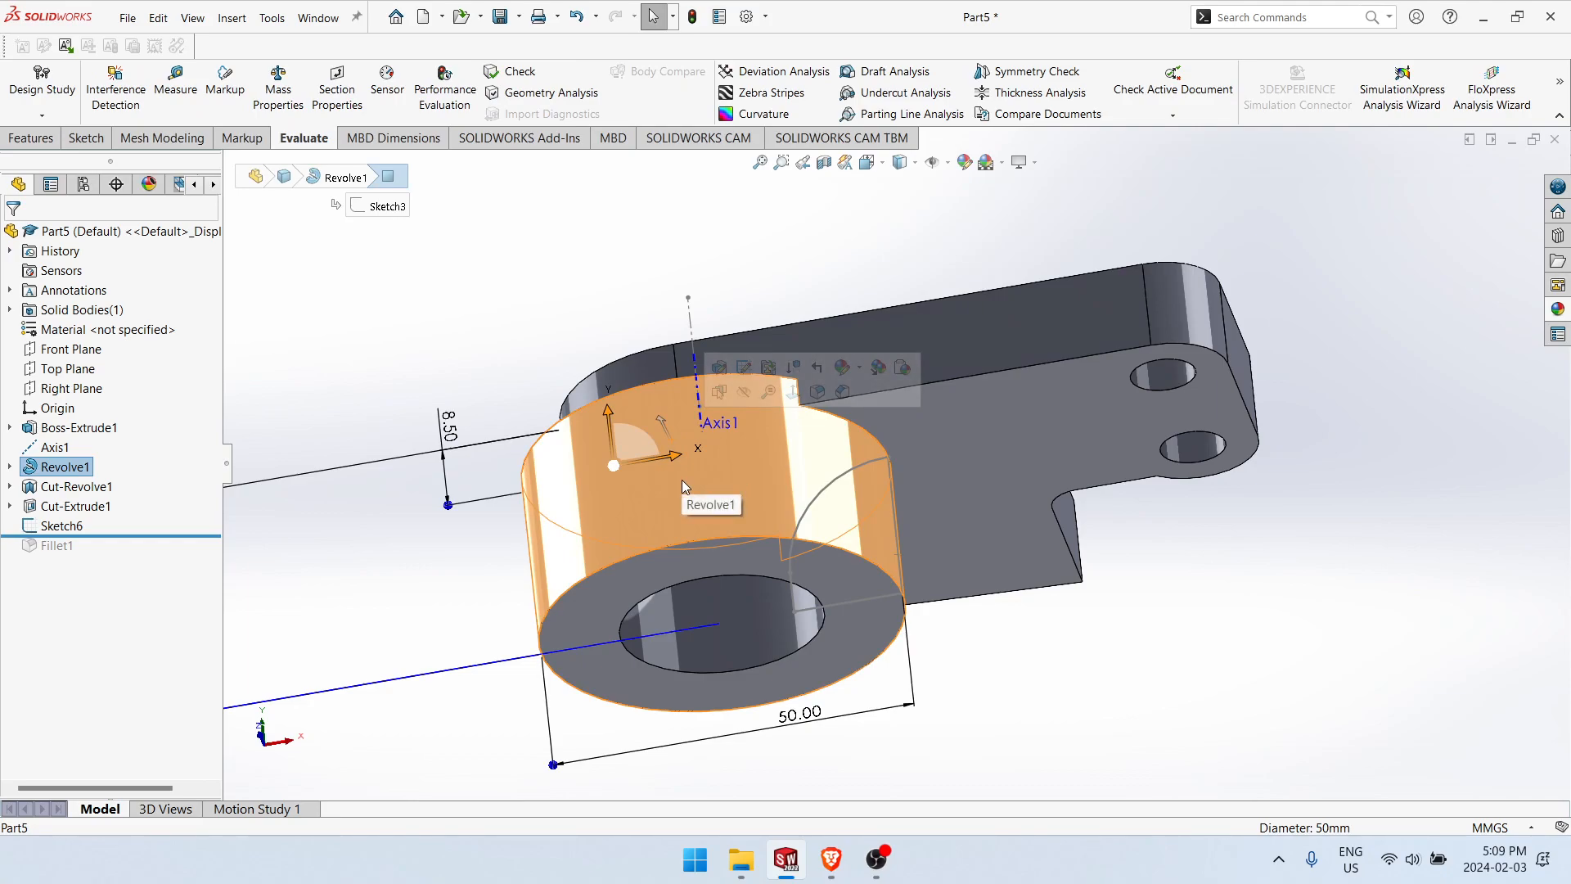
pyautogui.click(748, 642)
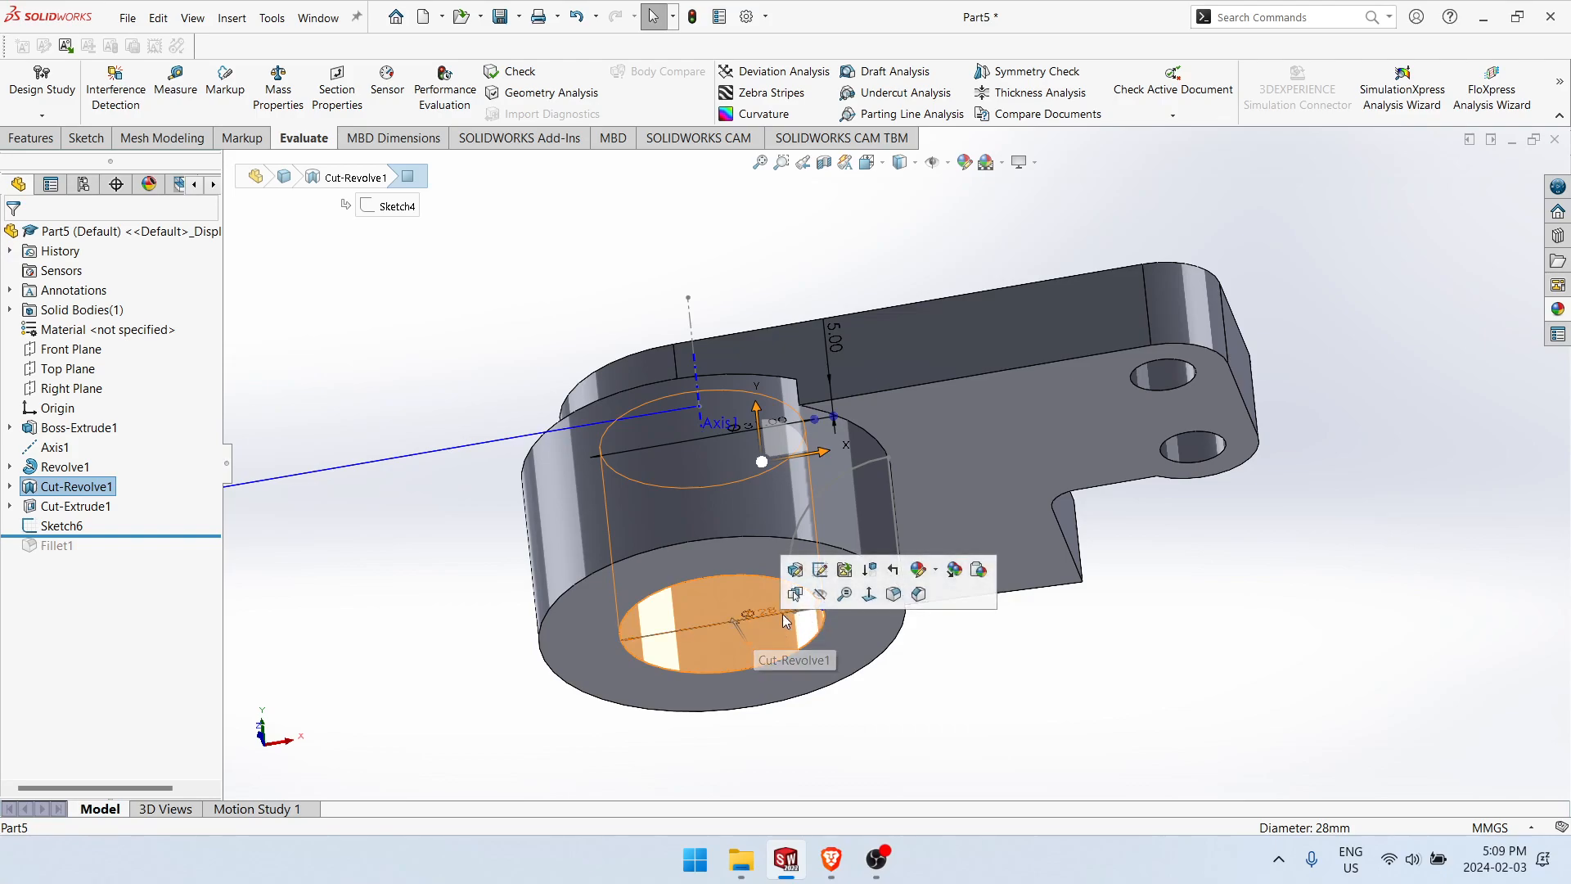
pyautogui.click(341, 564)
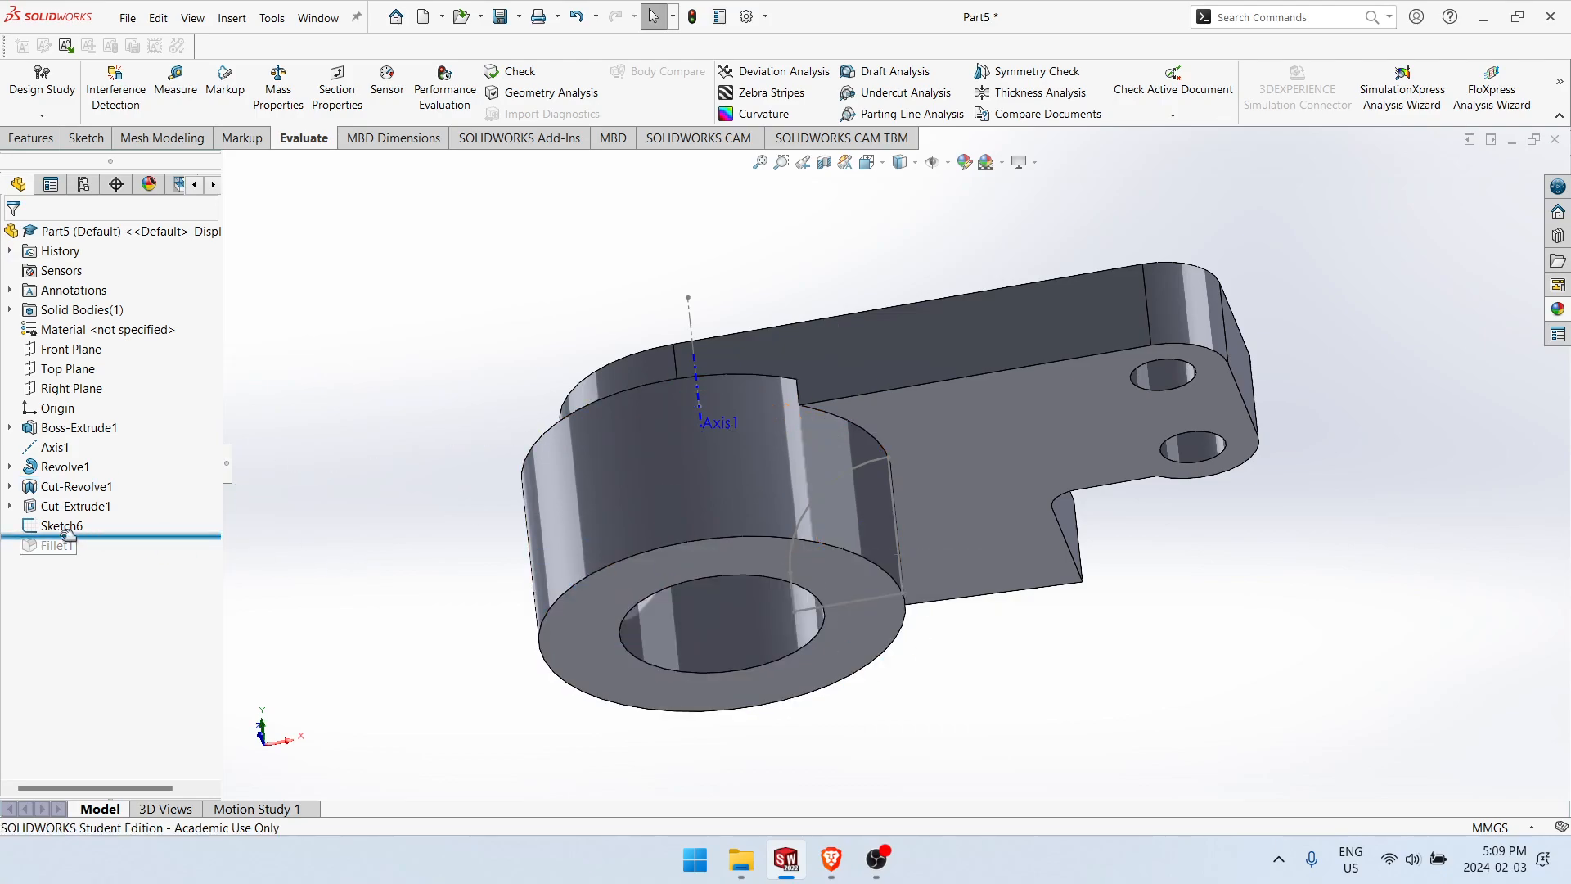
pyautogui.click(50, 526)
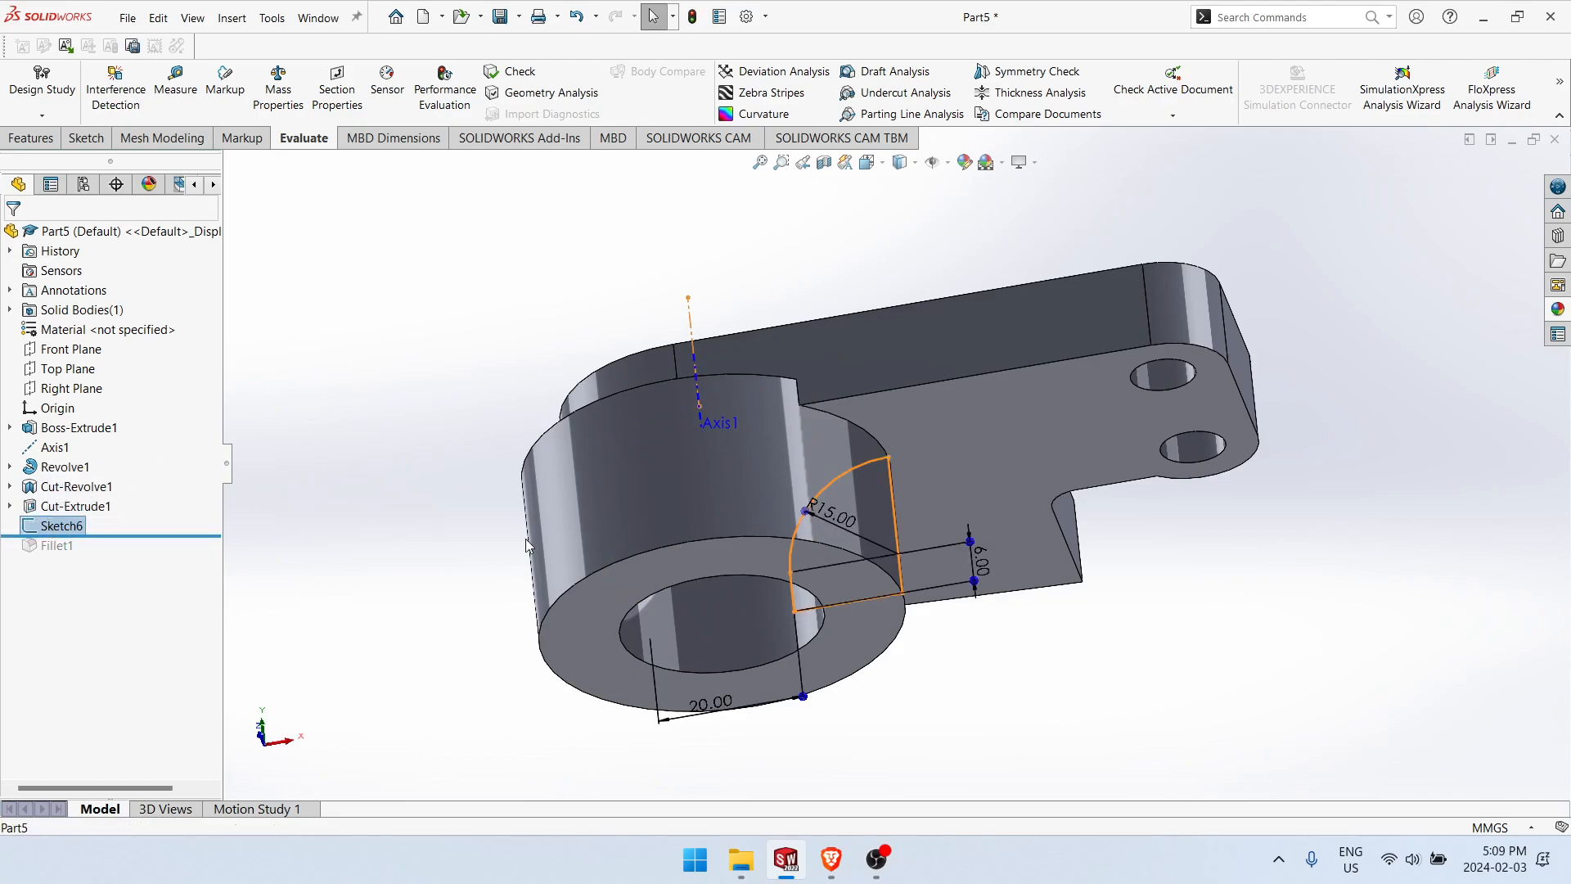
pyautogui.moveTo(908, 654); pyautogui.dragTo(1005, 695, button='middle')
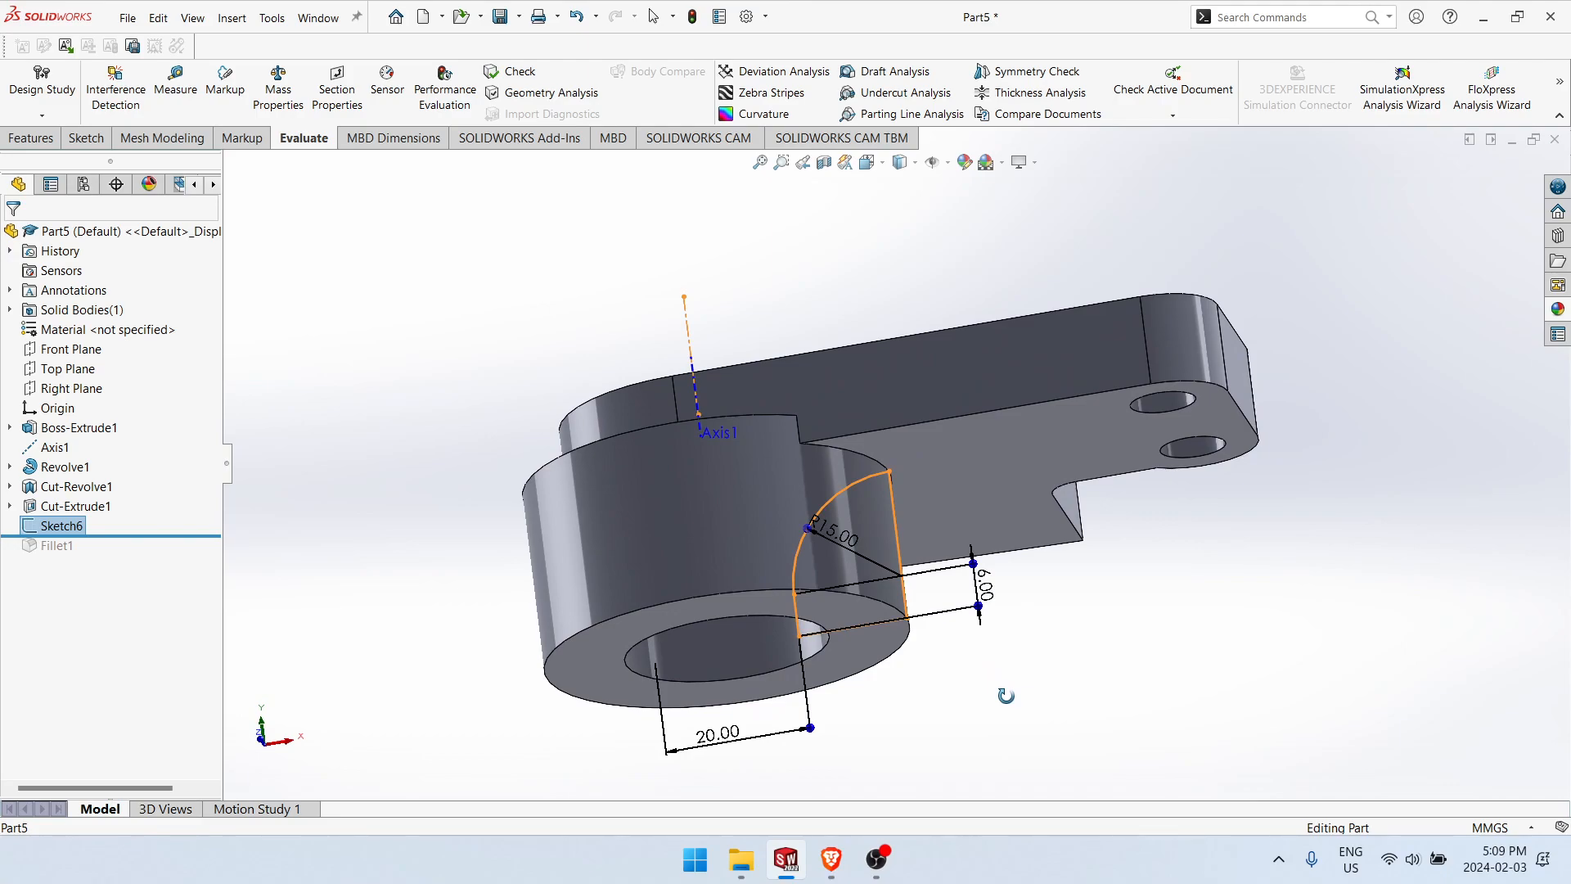
pyautogui.press('Escape')
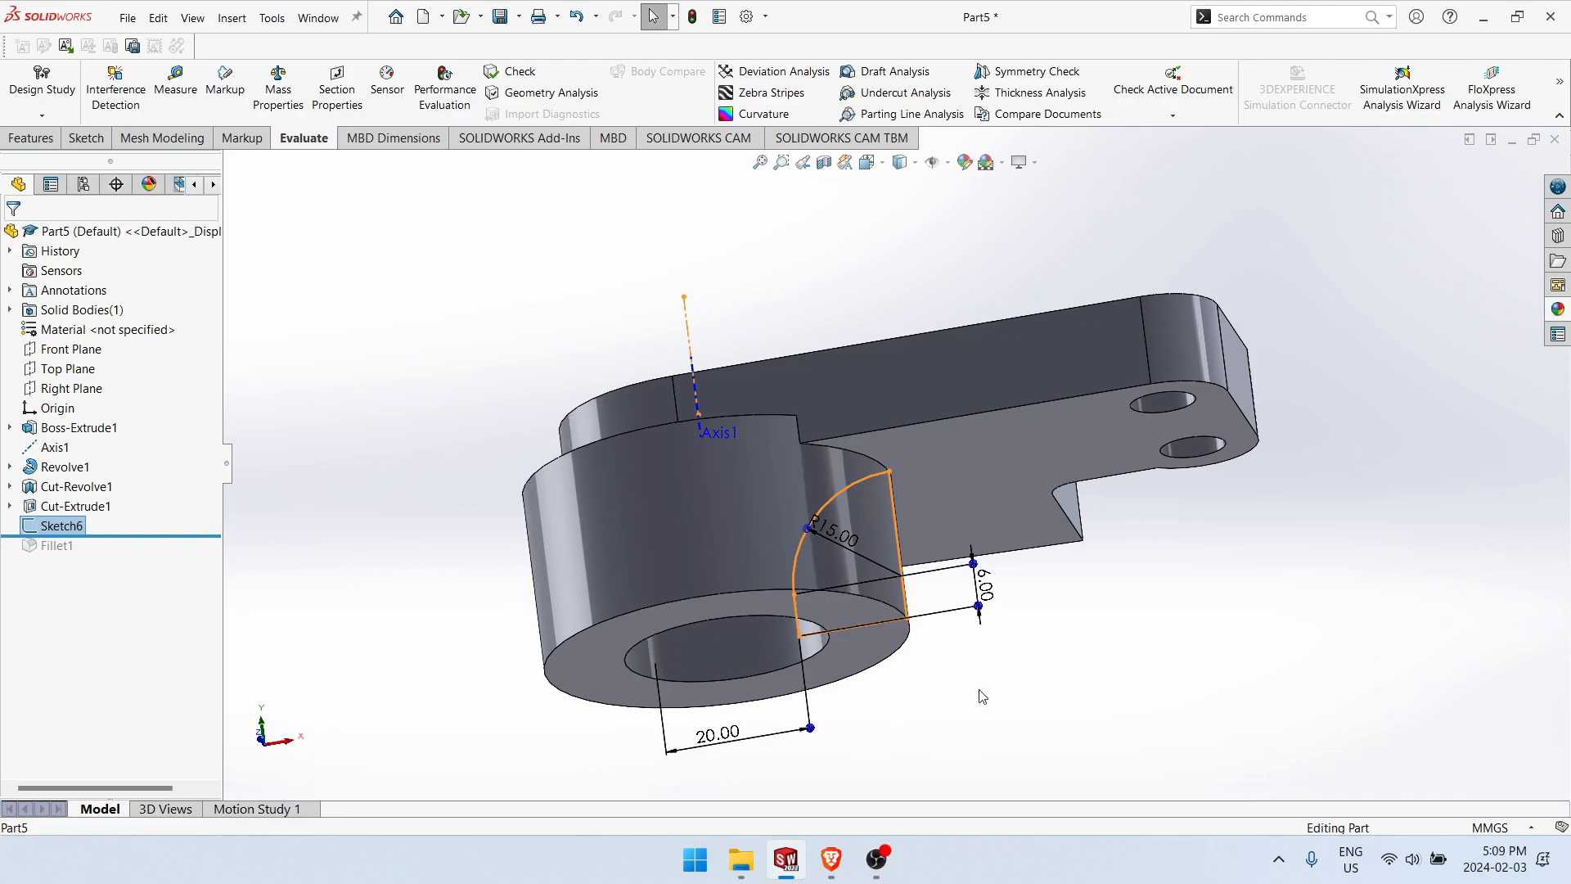
# Step: Reopen the profile sketch for editing and compare its dimensions with section A-A of the 987 engineering drawing
pyautogui.rightClick(75, 531)
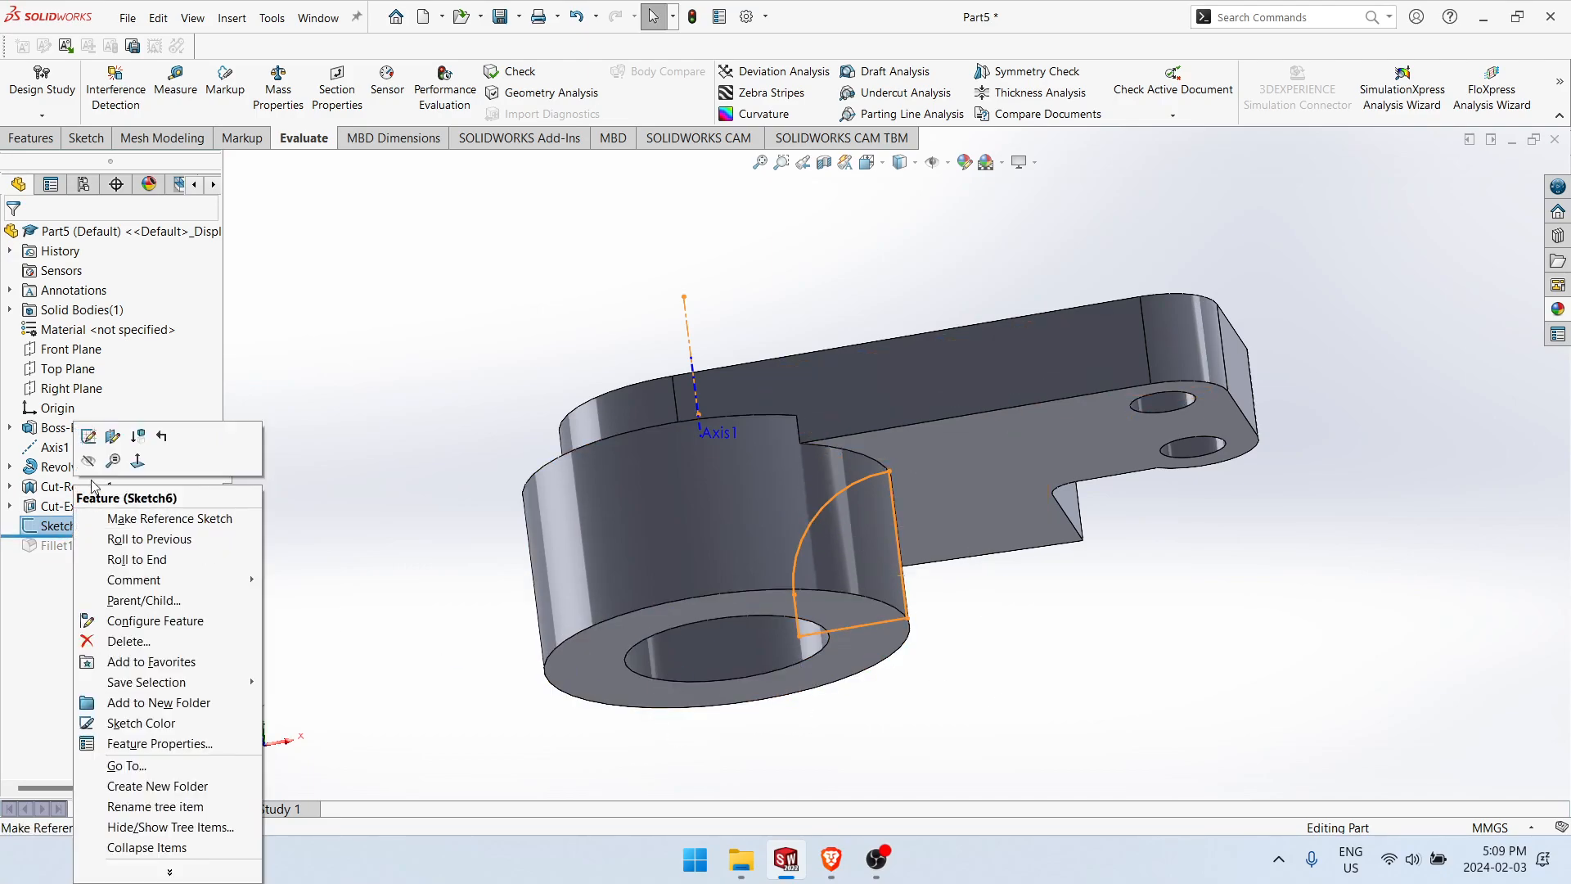
pyautogui.click(91, 443)
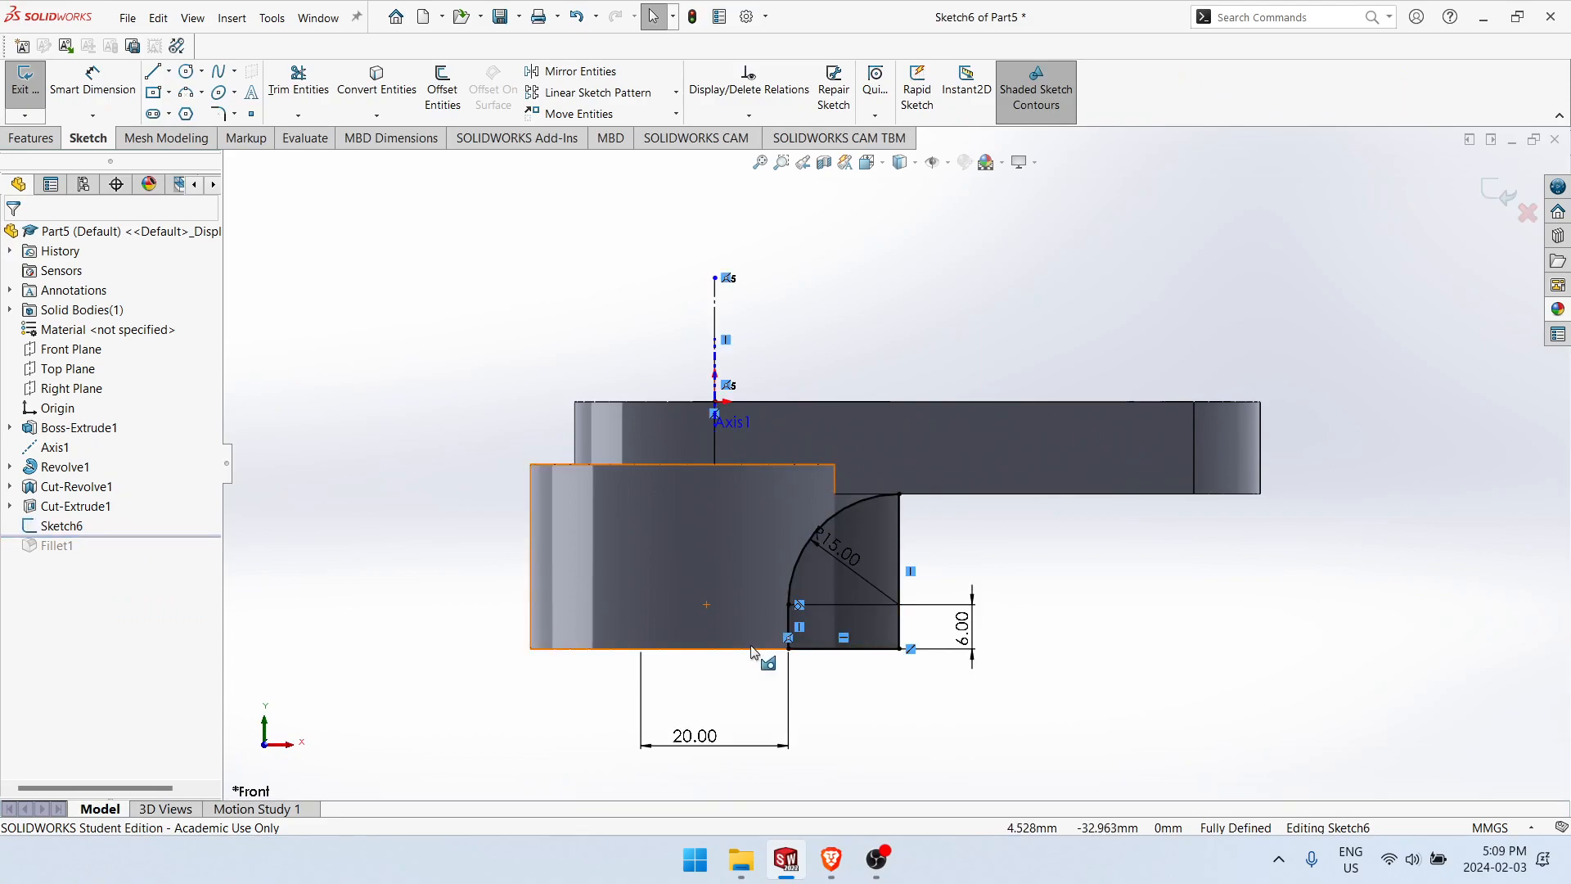
pyautogui.hotkey('alt', 'Tab')
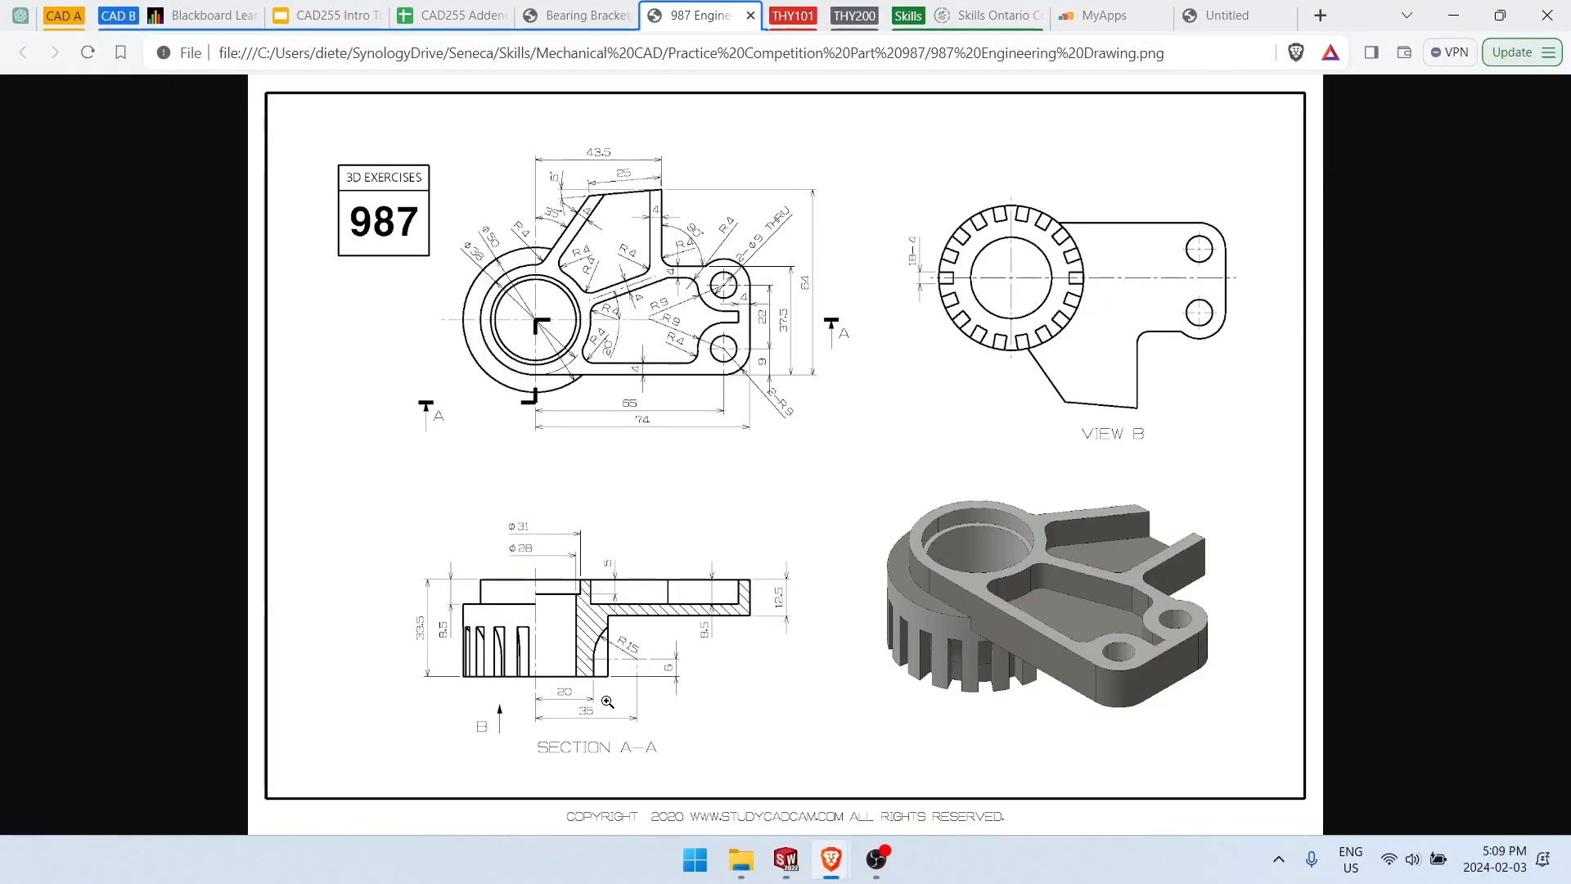
pyautogui.hotkey('alt', 'Tab')
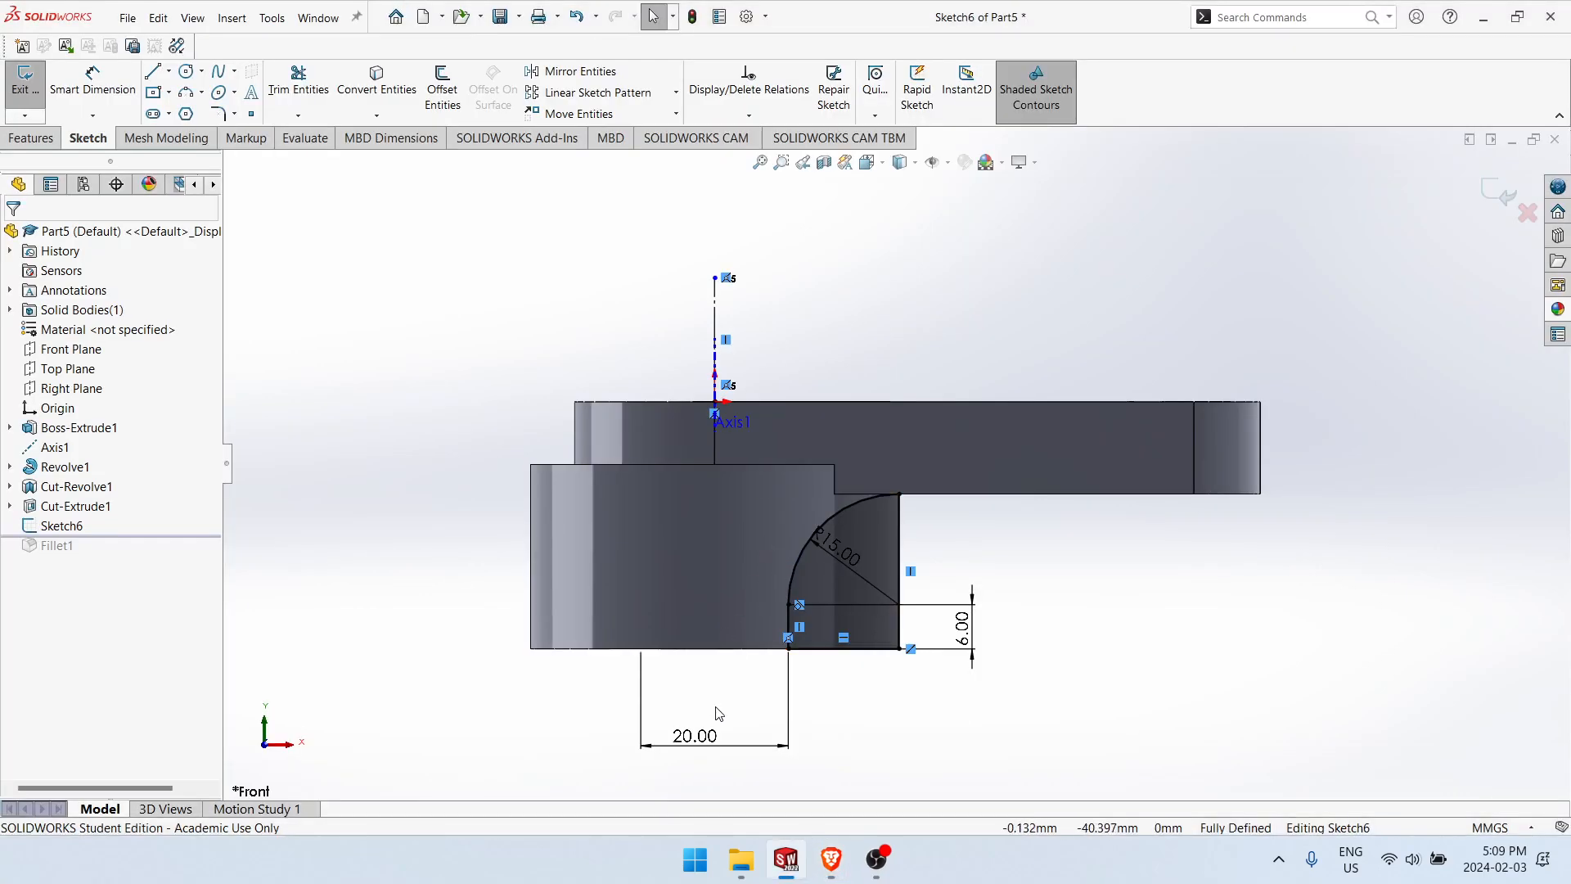
# Step: Replace the profile's horizontal dimension with a 20 mm distance from the vertical centerline to the inner vertical line, and check the arc's centre point
pyautogui.moveTo(745, 773); pyautogui.dragTo(742, 775)
pyautogui.press('Delete')
pyautogui.moveTo(867, 747); pyautogui.dragTo(862, 630, button='right')
pyautogui.click(787, 626)
pyautogui.click(715, 348)
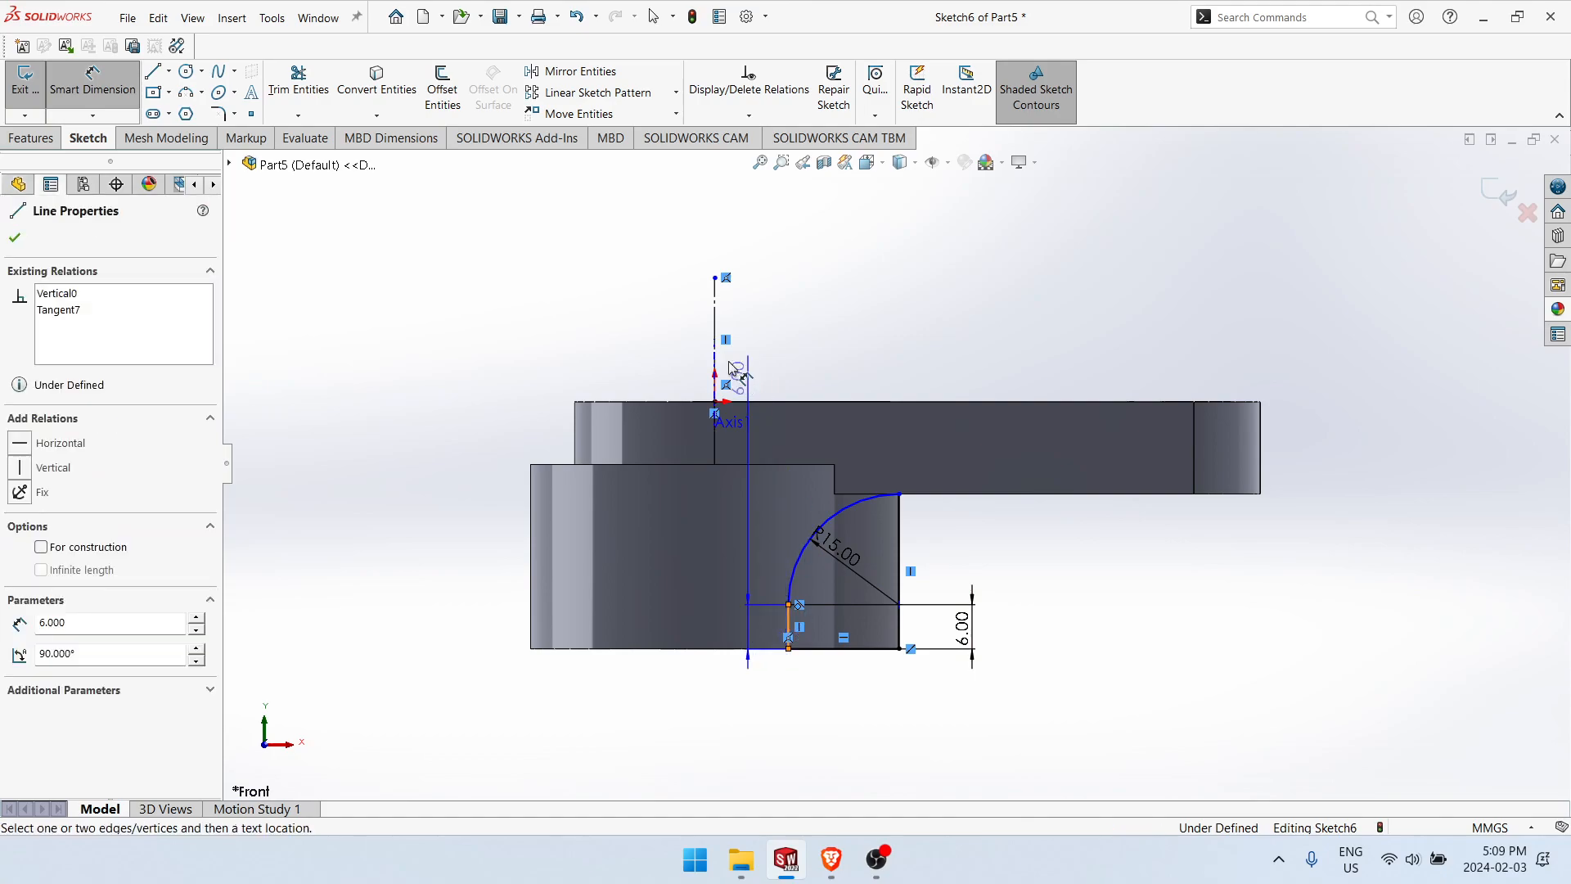
pyautogui.click(759, 708)
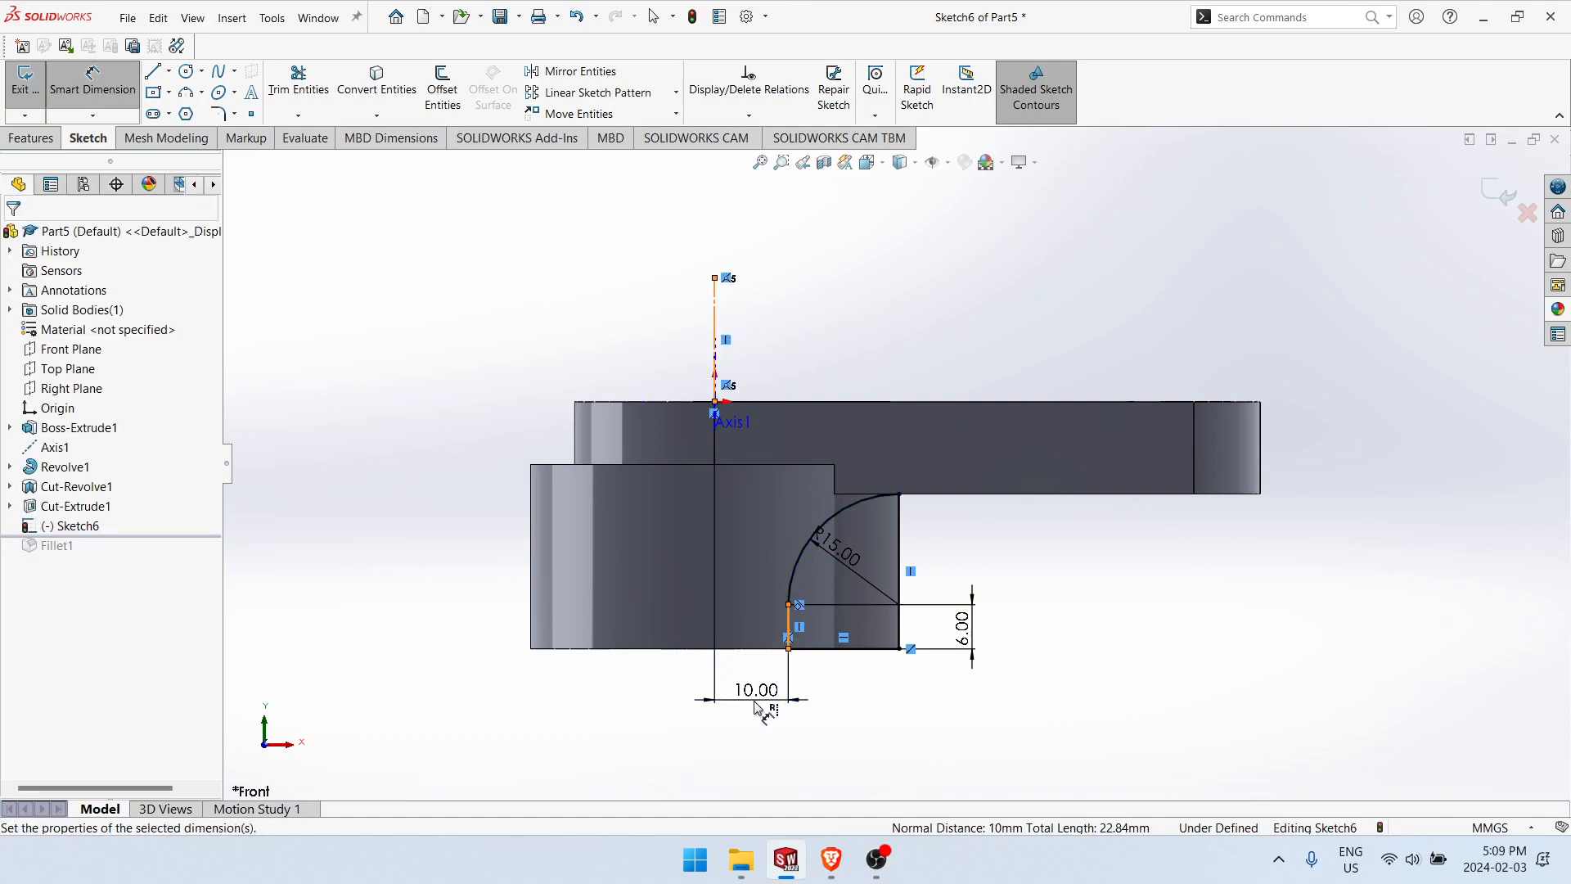
pyautogui.write('20')
pyautogui.press('Return')
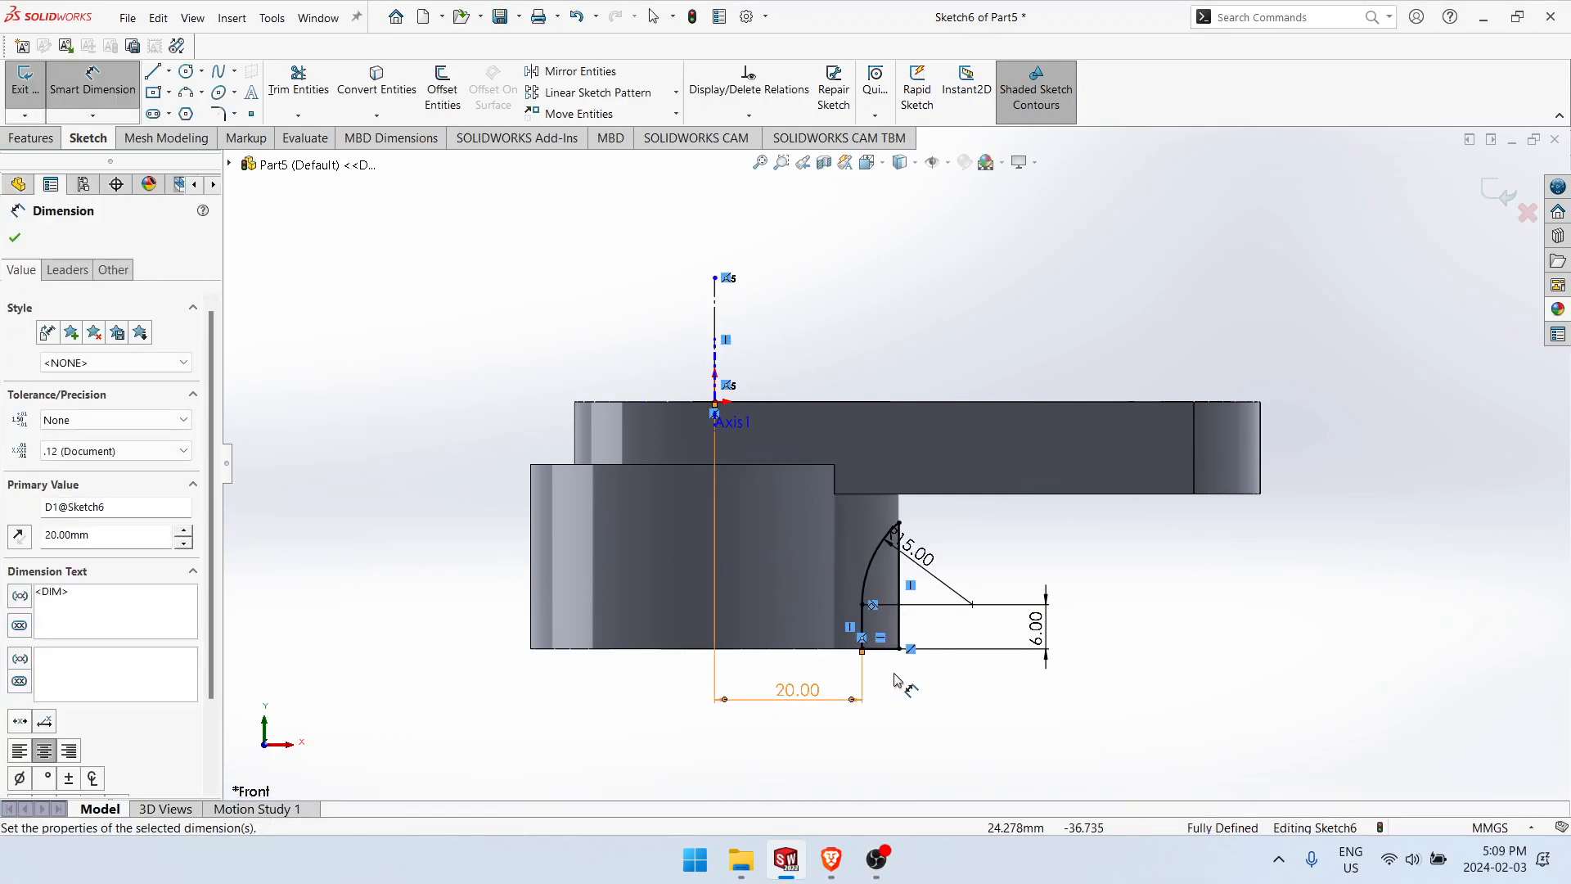
pyautogui.press('Escape')
pyautogui.click(970, 604)
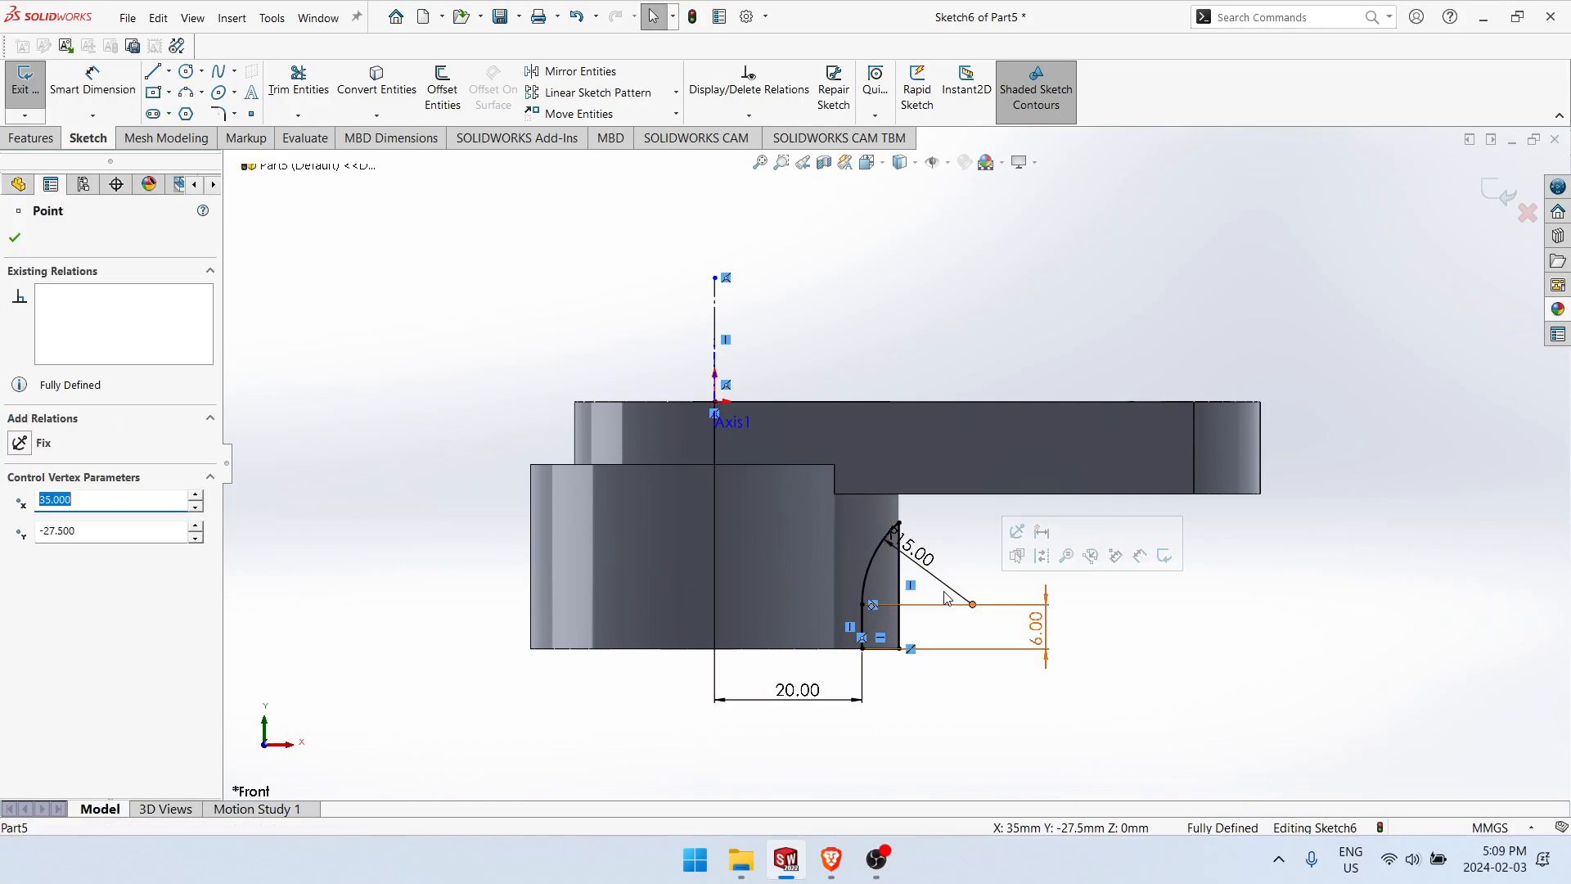
pyautogui.click(944, 578)
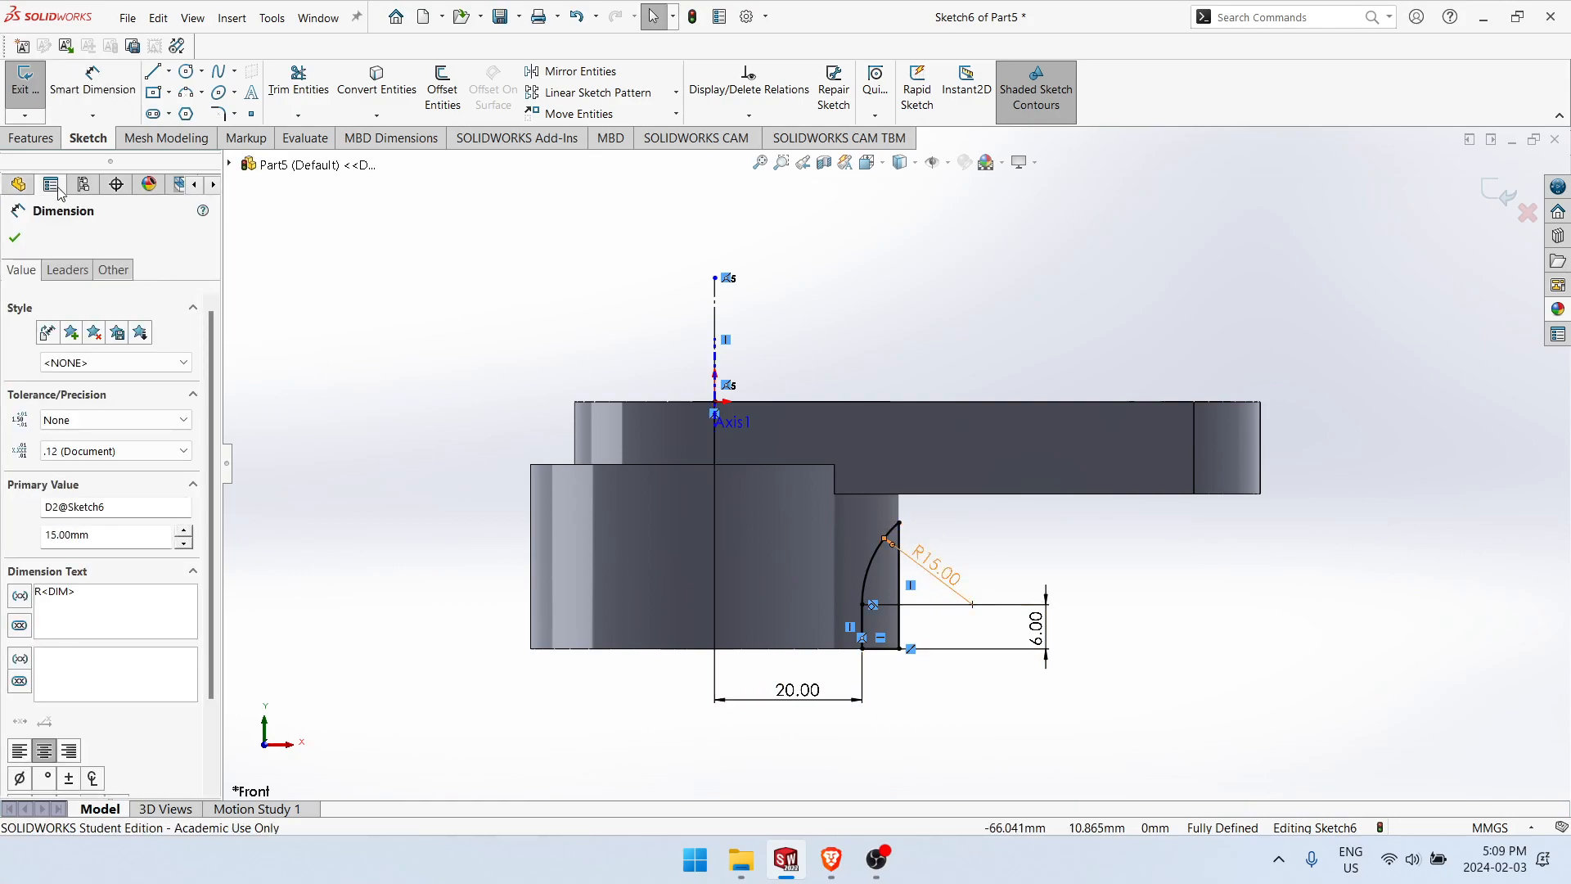
# Step: Cut-extrude the profile through the lower boss wall with a Mid Plane end condition and a 4 mm depth
pyautogui.click(37, 138)
pyautogui.click(282, 88)
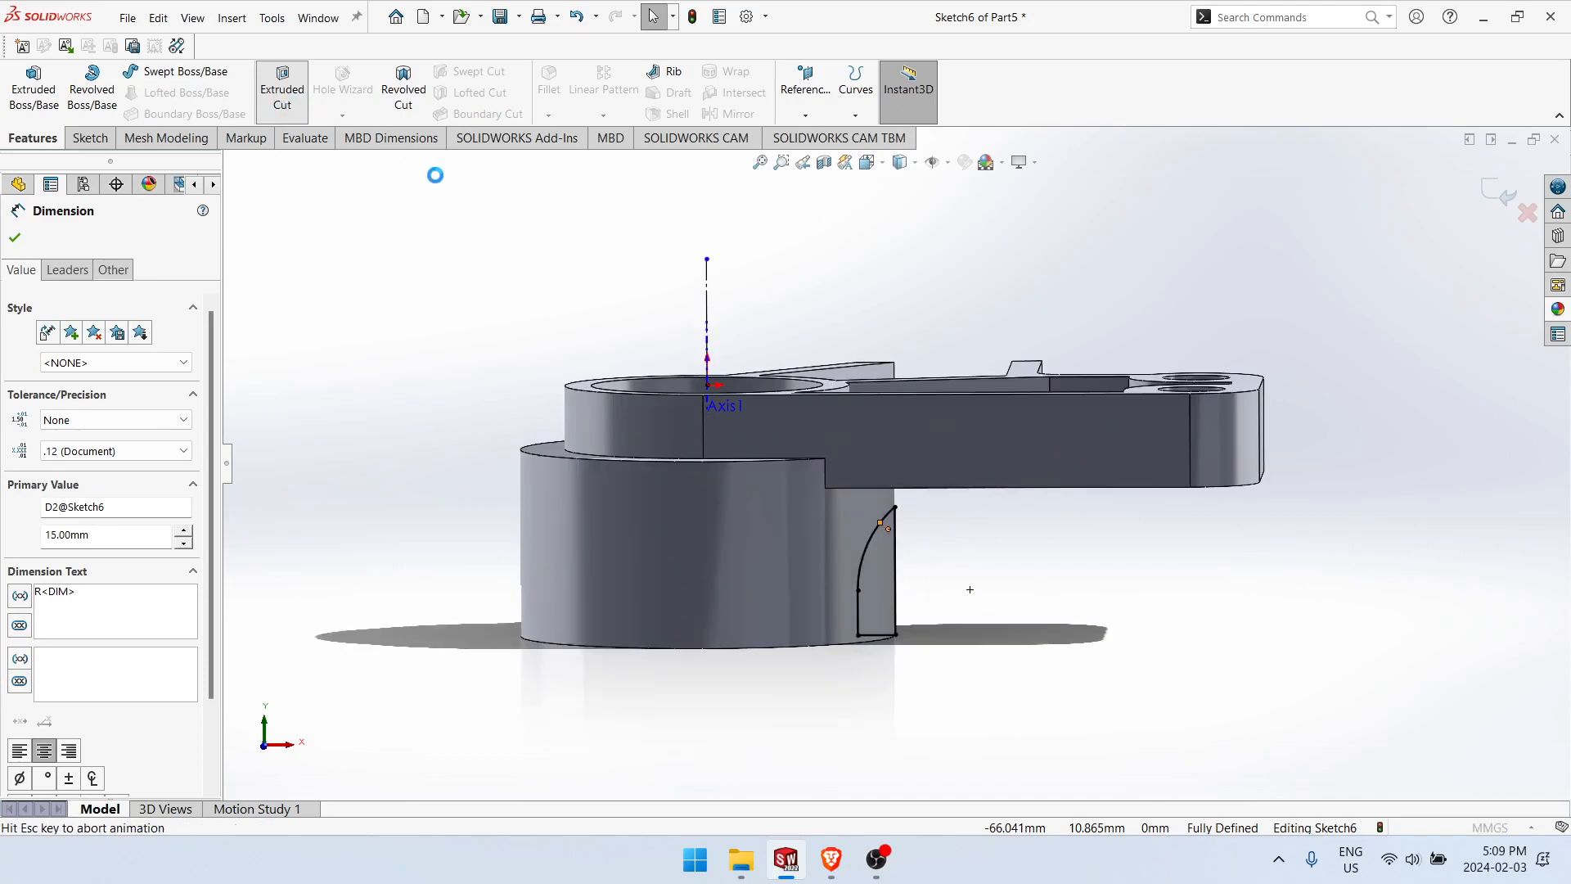
pyautogui.click(104, 351)
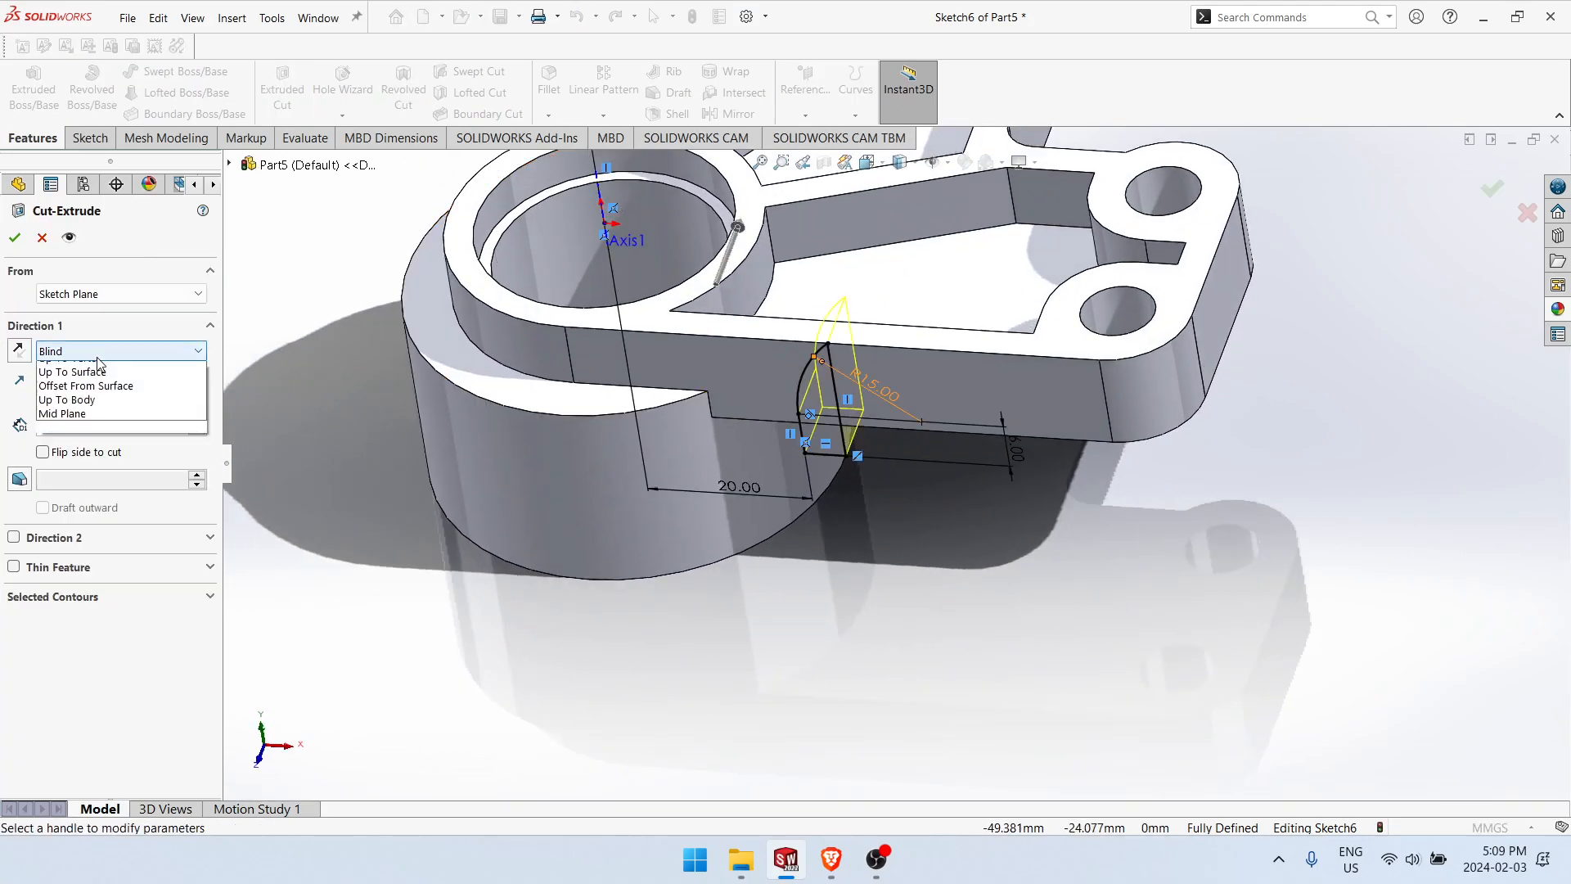
pyautogui.click(90, 481)
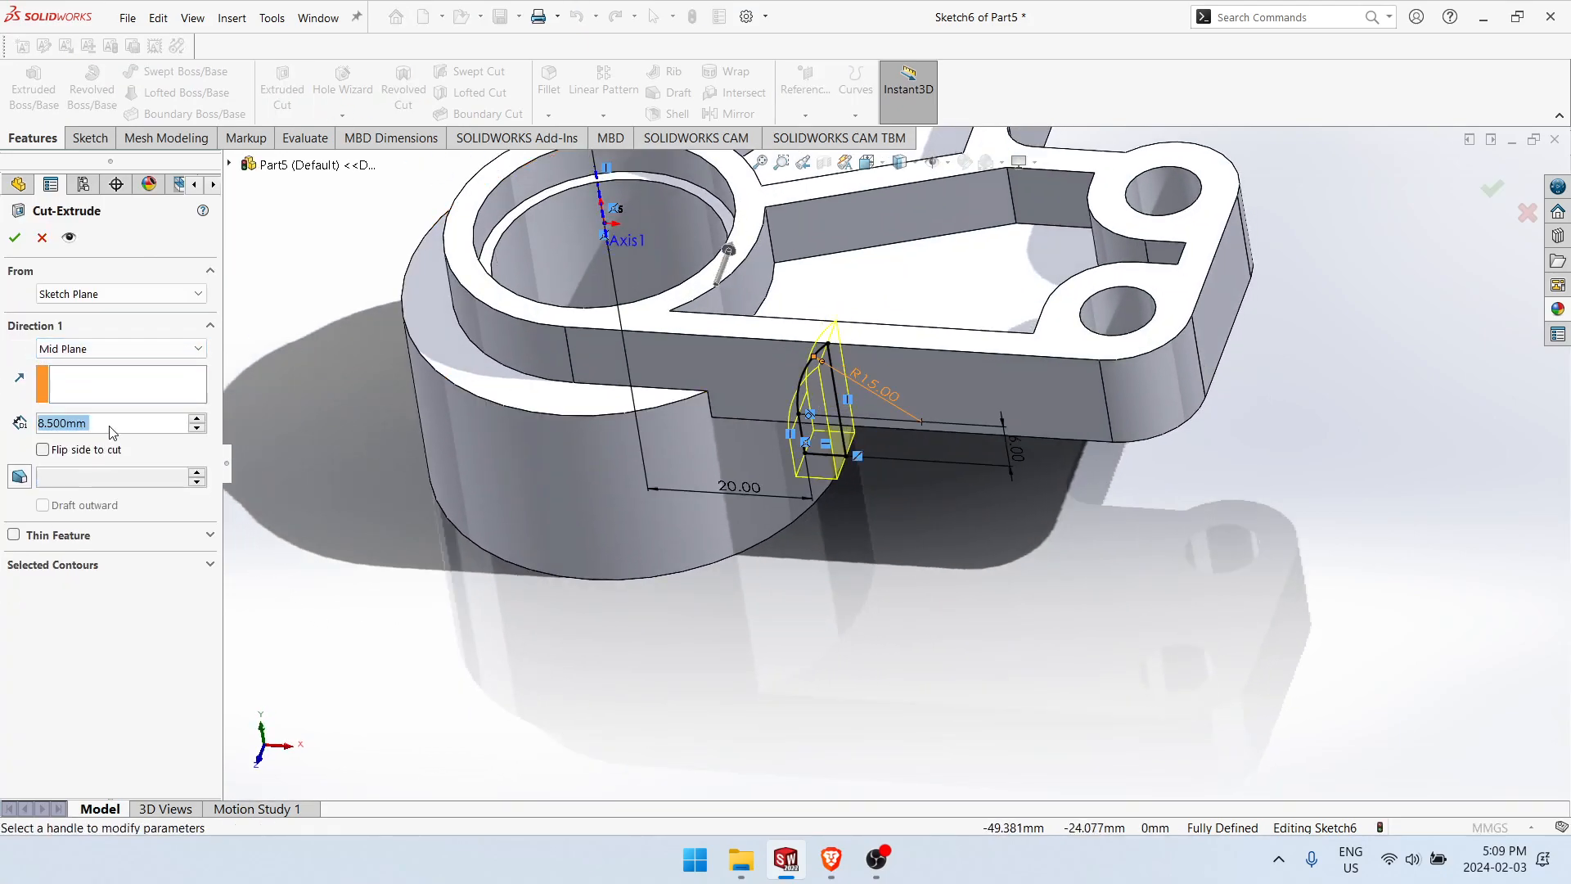
pyautogui.write('4')
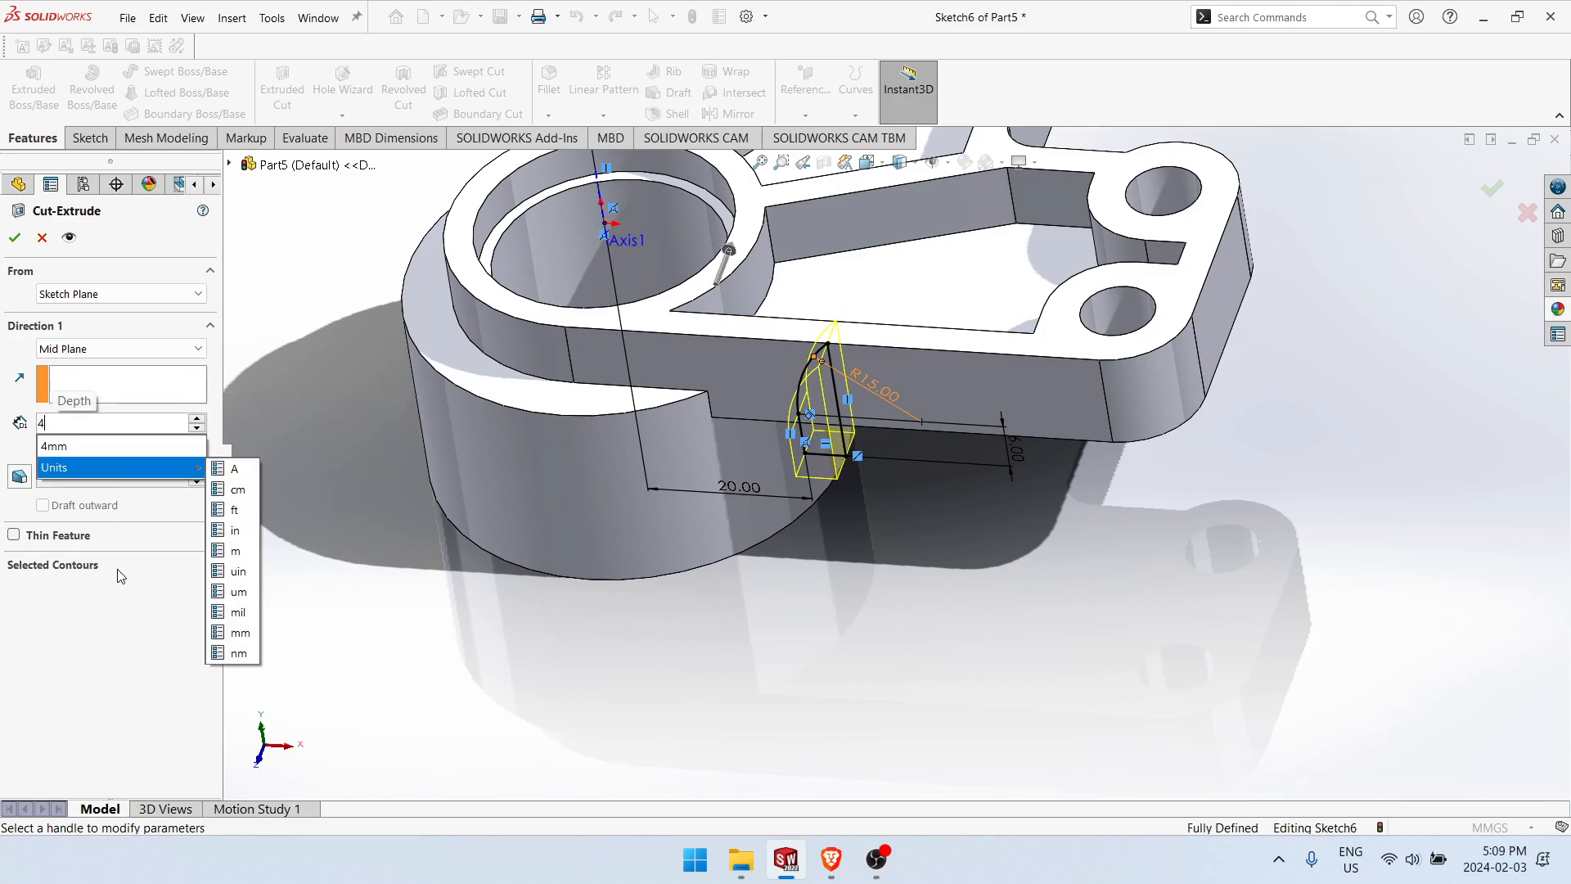
pyautogui.press('Return')
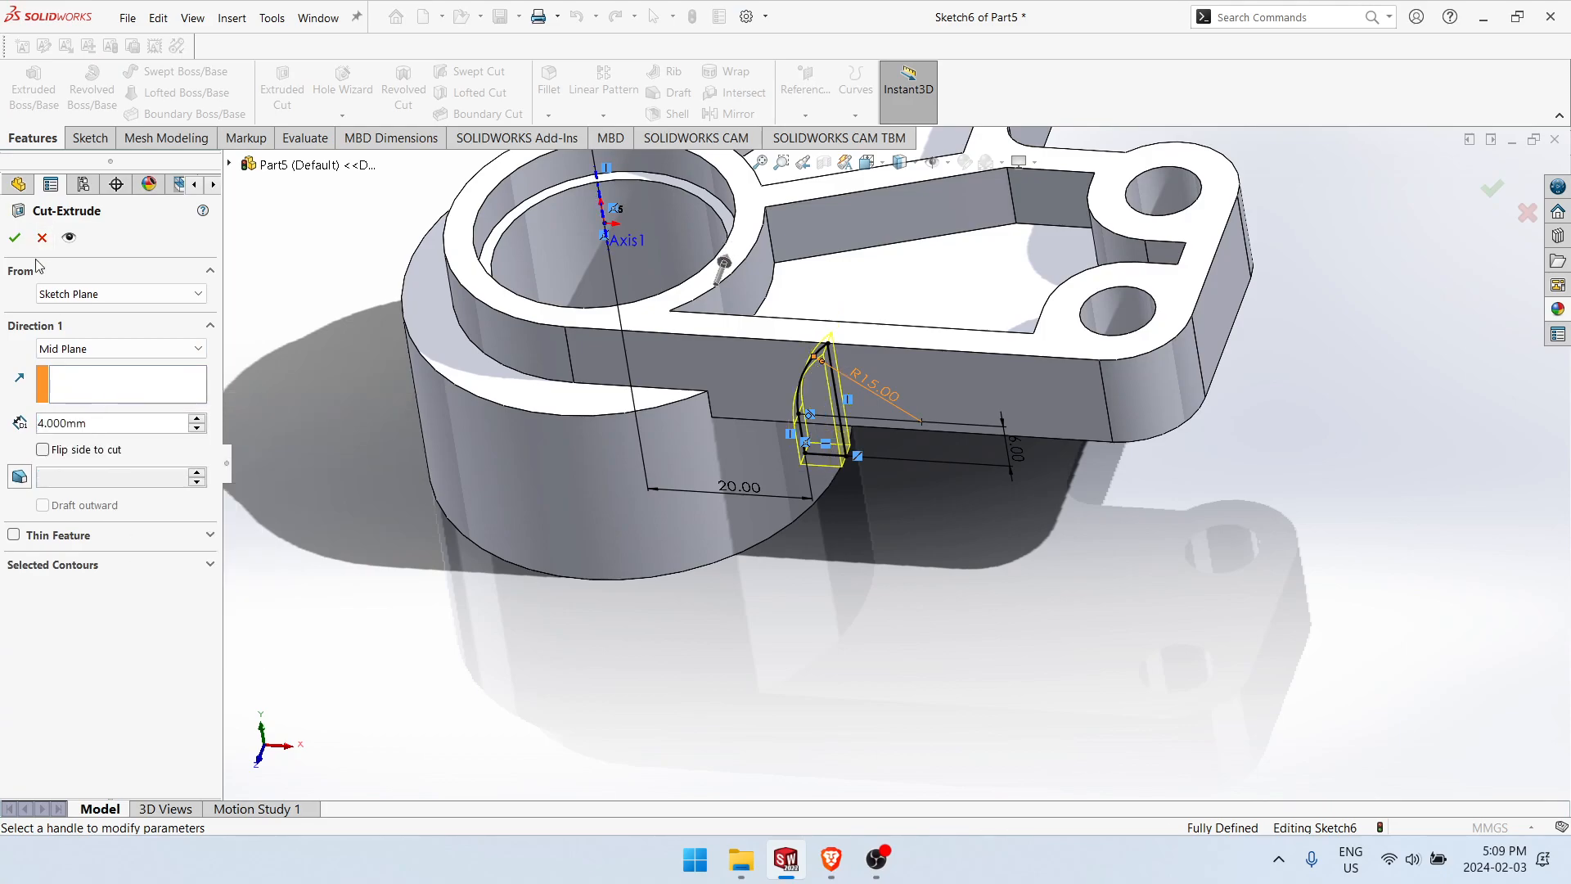
pyautogui.moveTo(586, 417); pyautogui.dragTo(514, 405, button='middle')
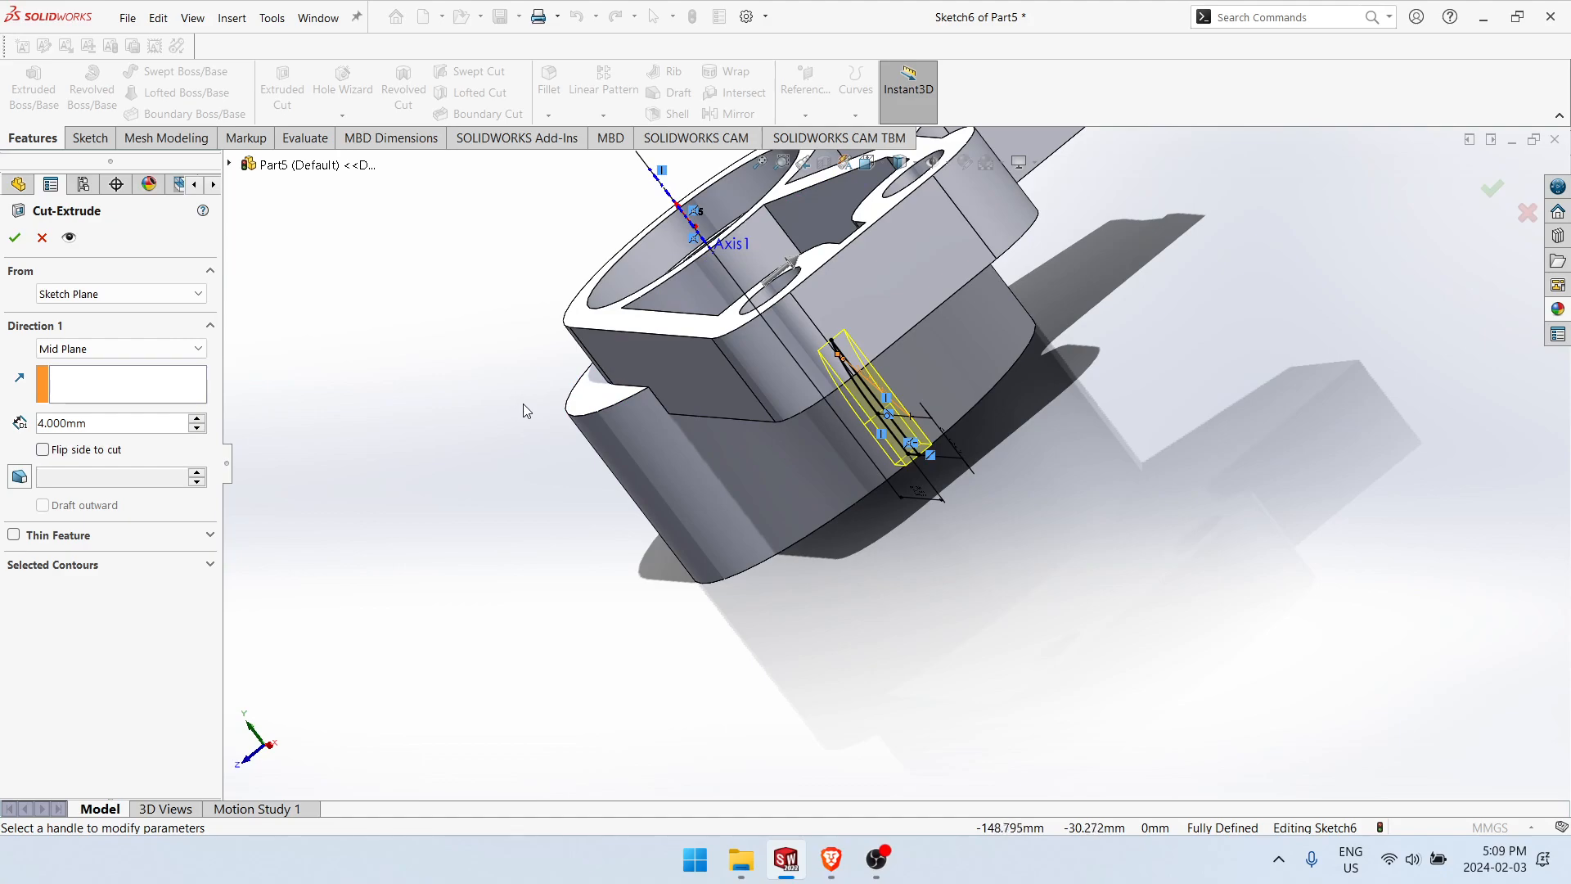
pyautogui.click(16, 238)
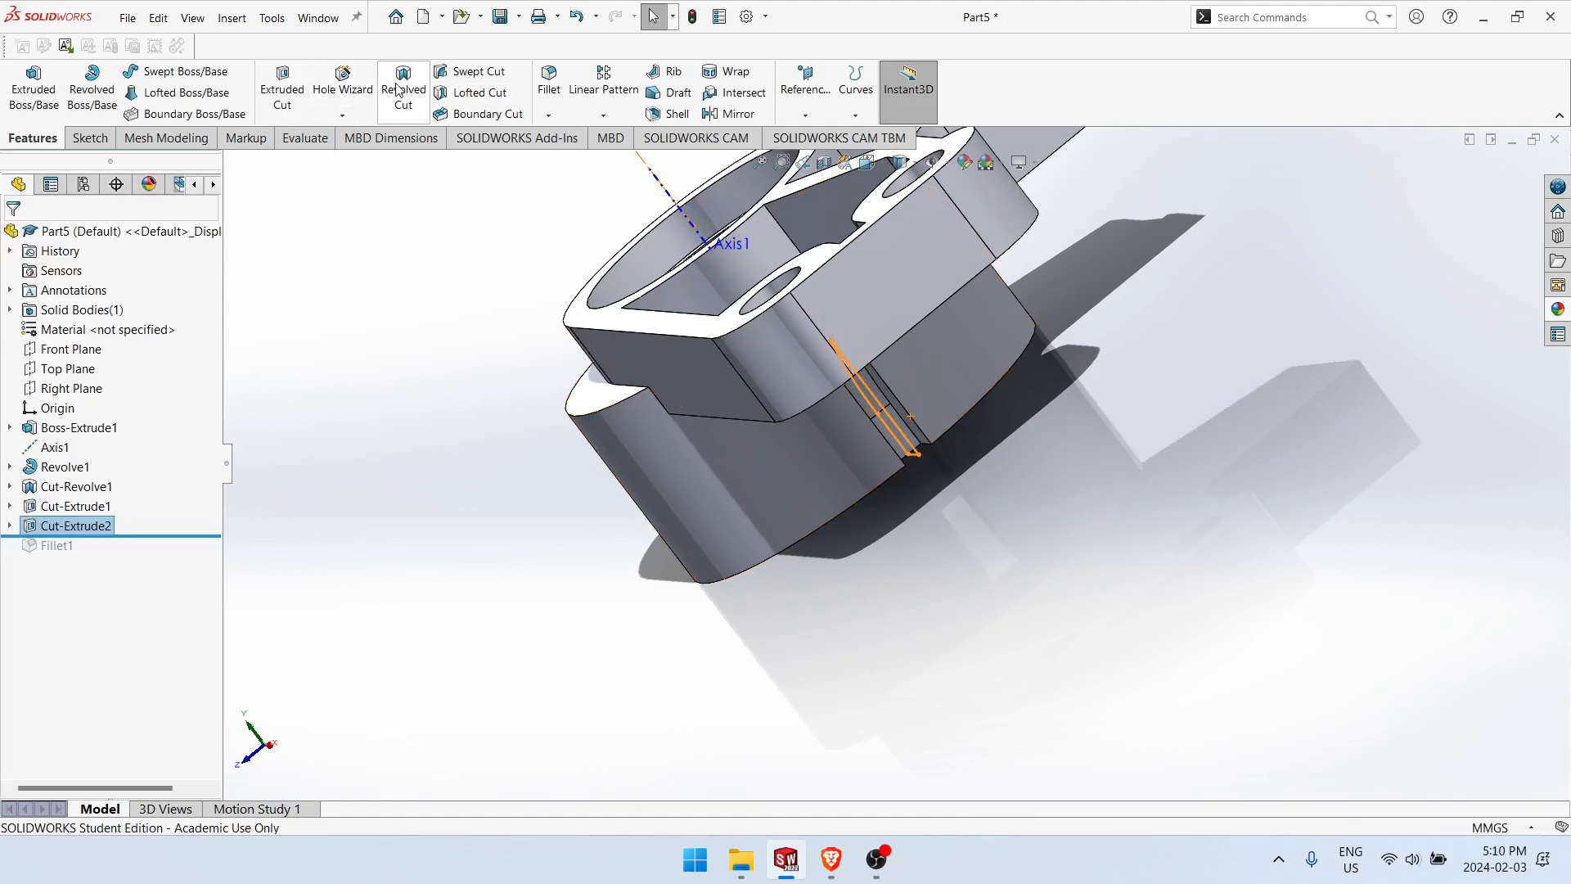
# Step: Circular-pattern the slot cut about Axis1 with 18 equally spaced instances over 360 degrees
pyautogui.click(603, 115)
pyautogui.click(626, 155)
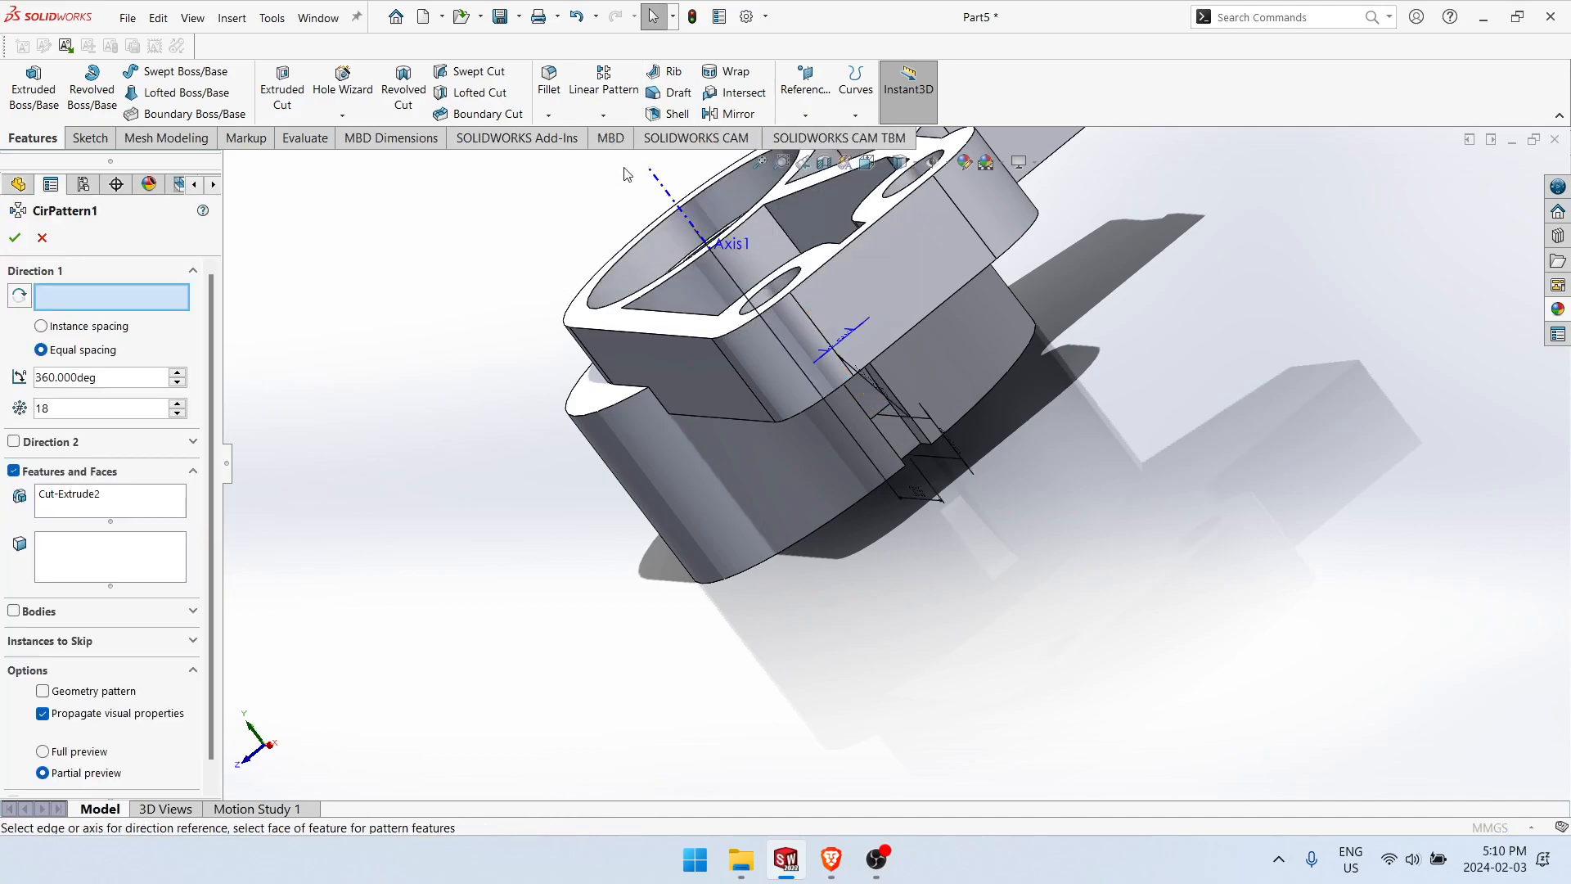
pyautogui.moveTo(554, 418); pyautogui.dragTo(568, 478, button='middle')
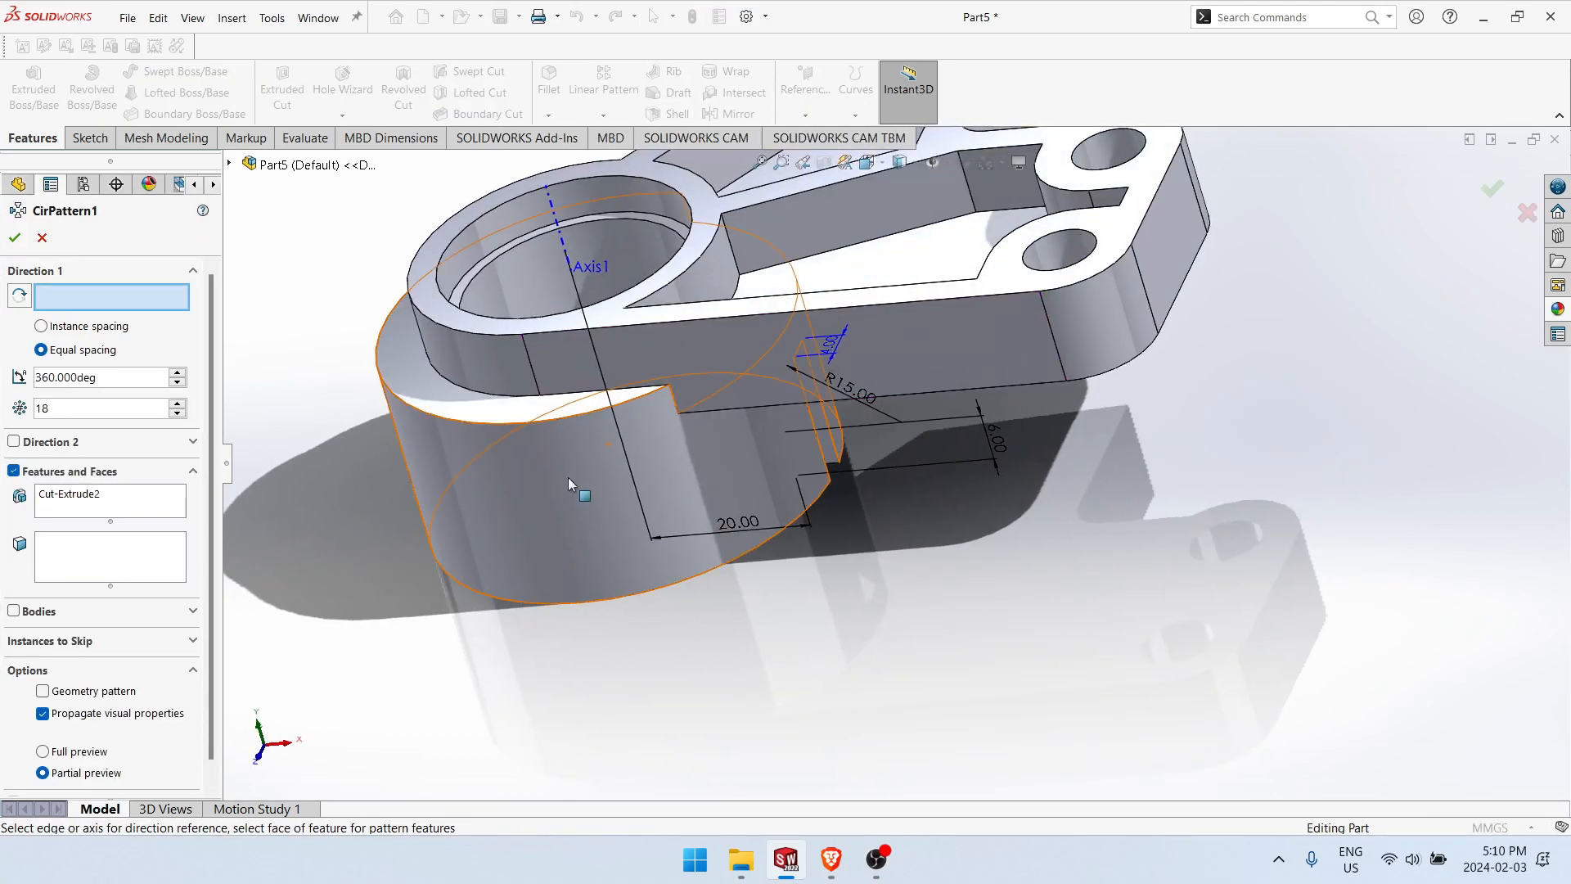
pyautogui.click(518, 281)
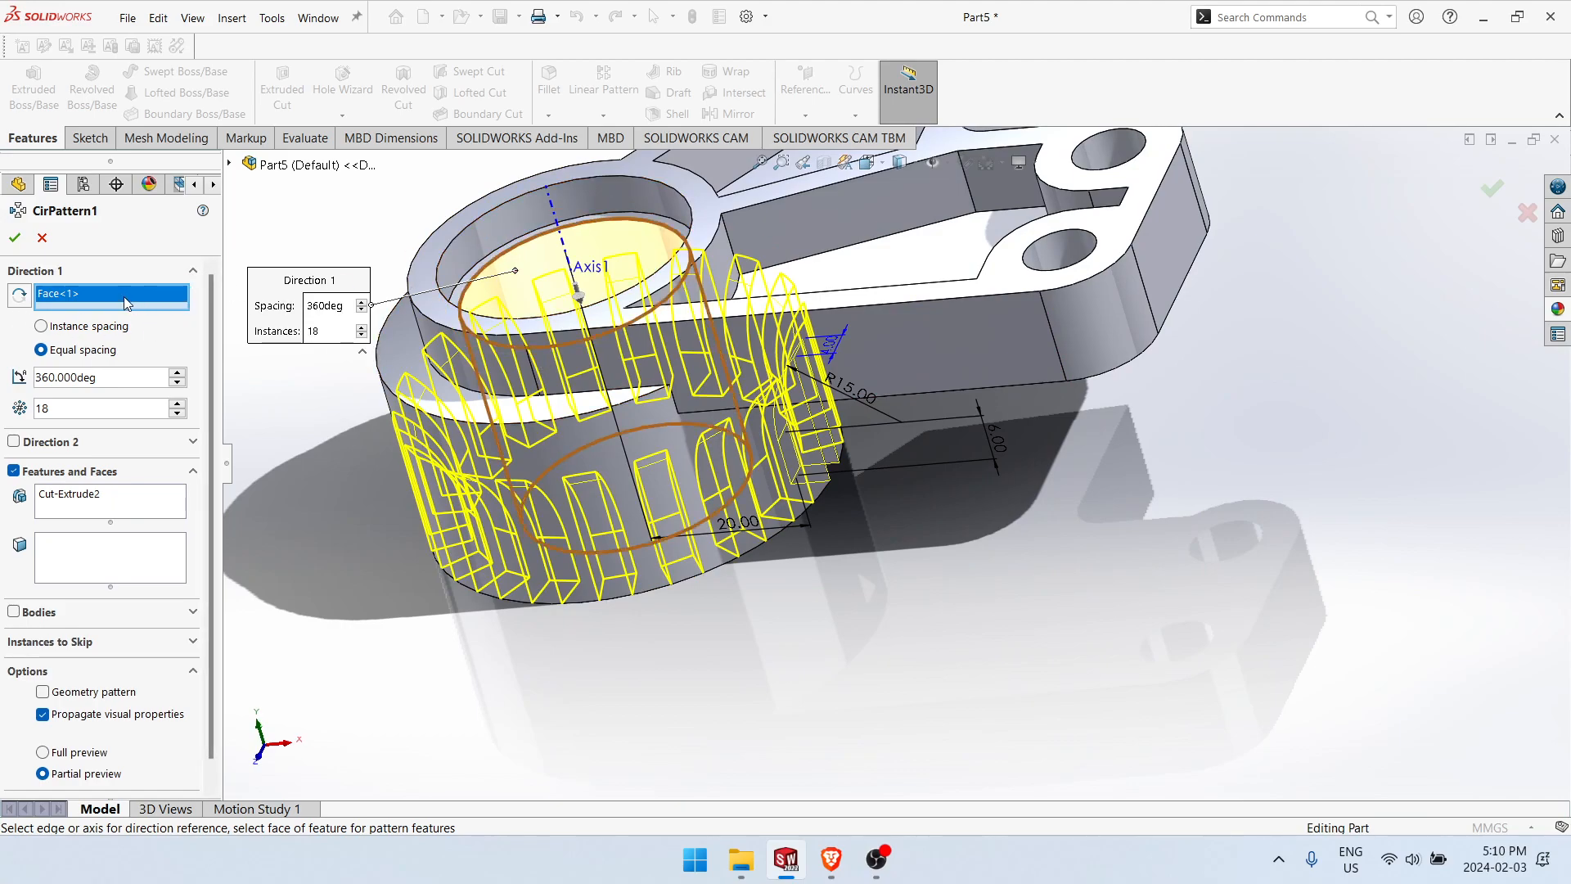
pyautogui.press('Delete')
pyautogui.click(553, 201)
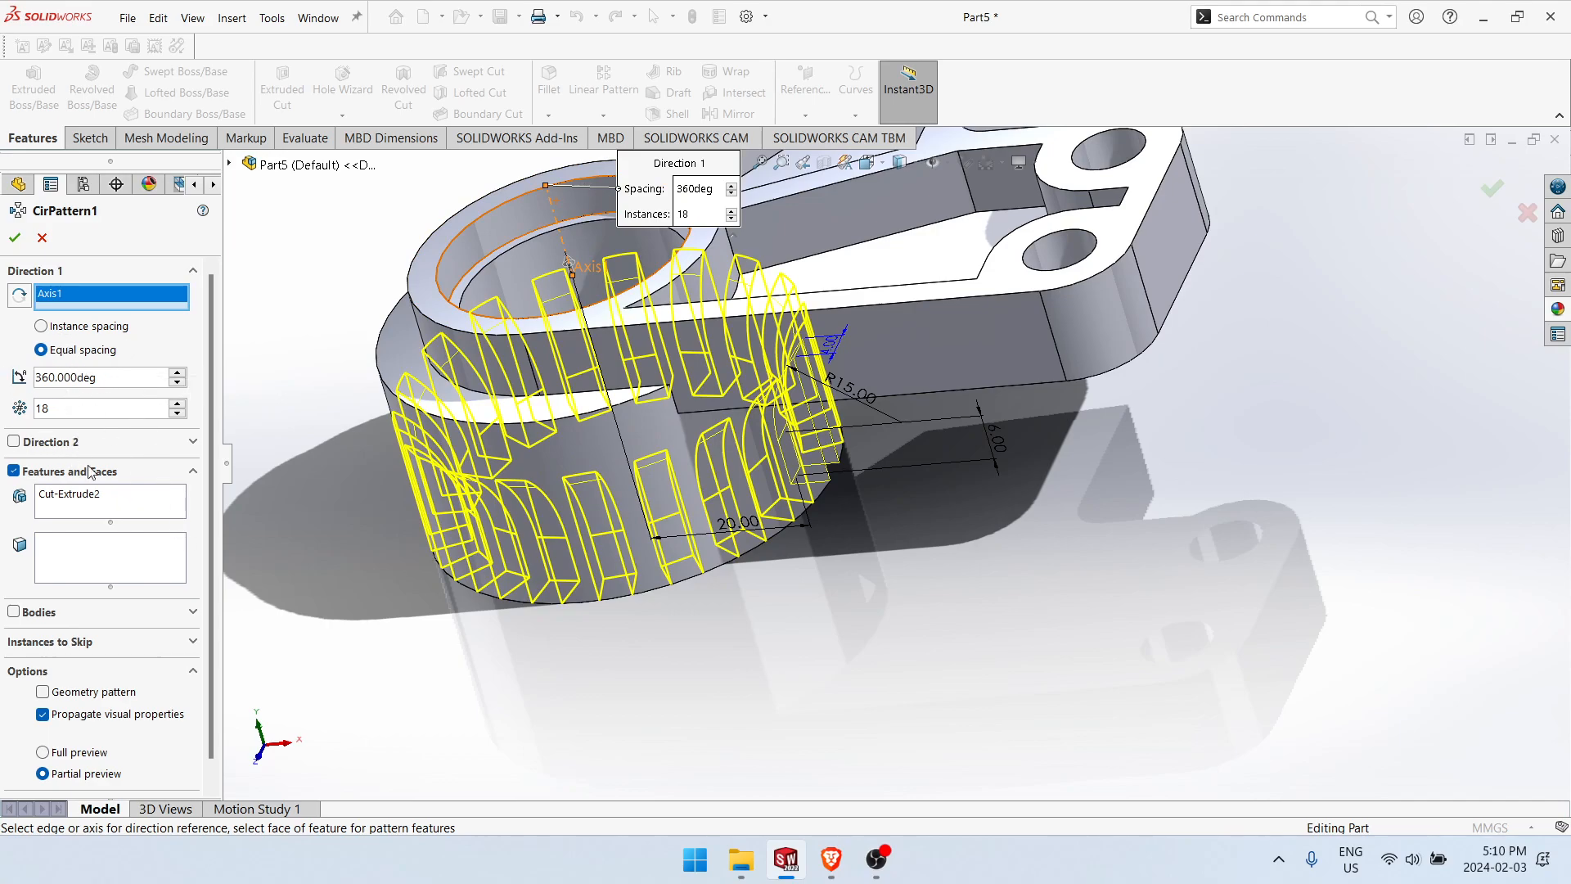
pyautogui.click(14, 238)
# Step: Inspect the patterned slots and roll the model forward to include the pocket fillet
pyautogui.moveTo(802, 654); pyautogui.dragTo(704, 675, button='middle')
pyautogui.scroll(3, 704, 677)
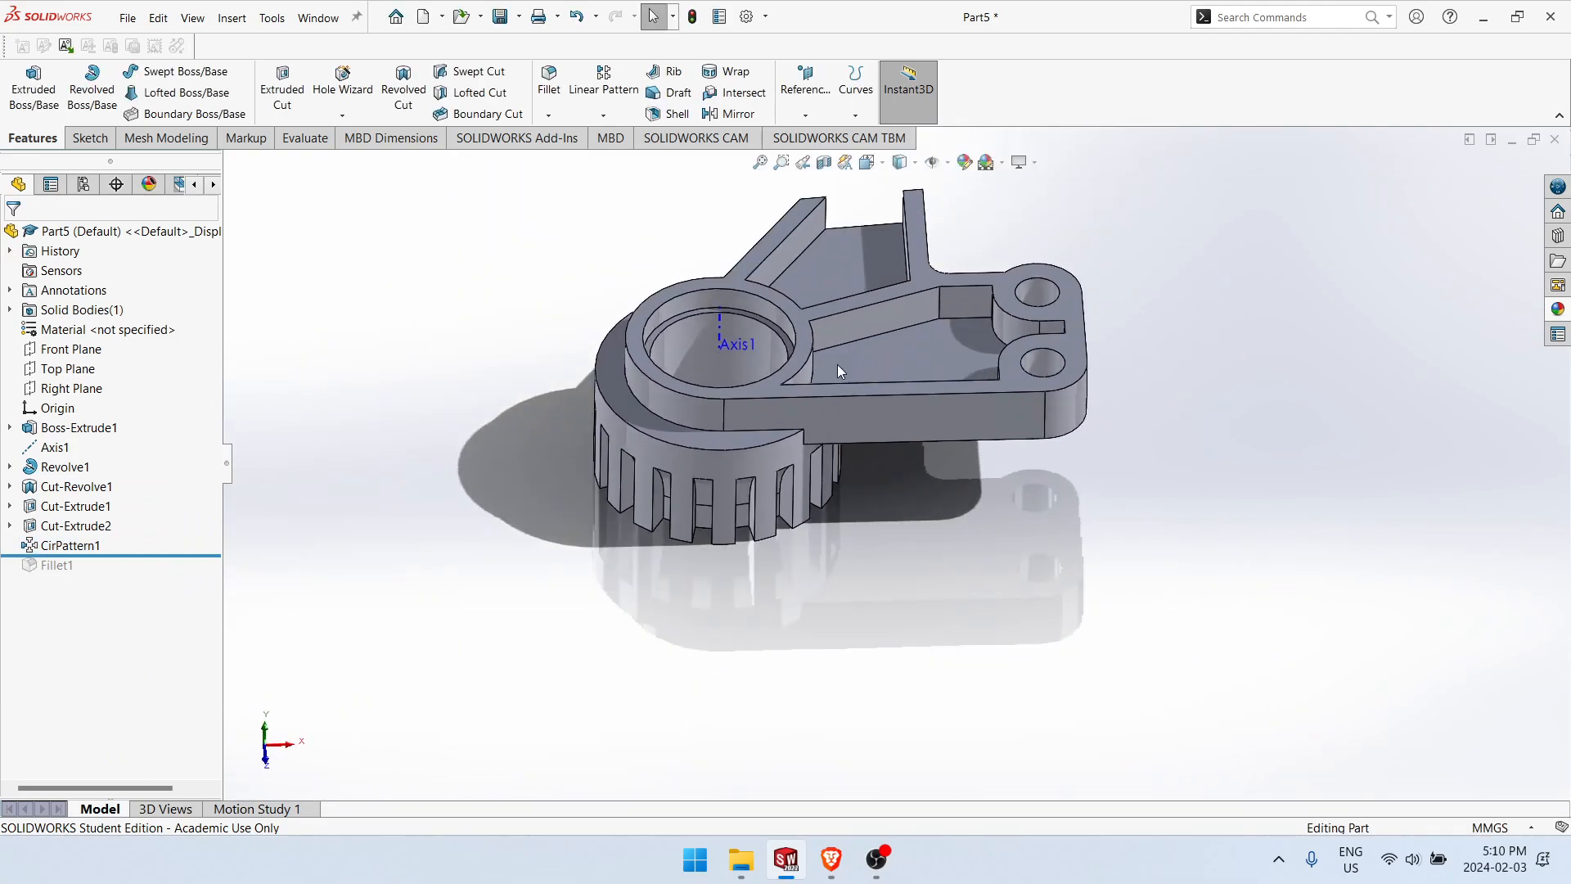
pyautogui.scroll(-2, 924, 298)
pyautogui.moveTo(949, 284); pyautogui.dragTo(1019, 409, button='middle')
pyautogui.moveTo(187, 554); pyautogui.dragTo(171, 573)
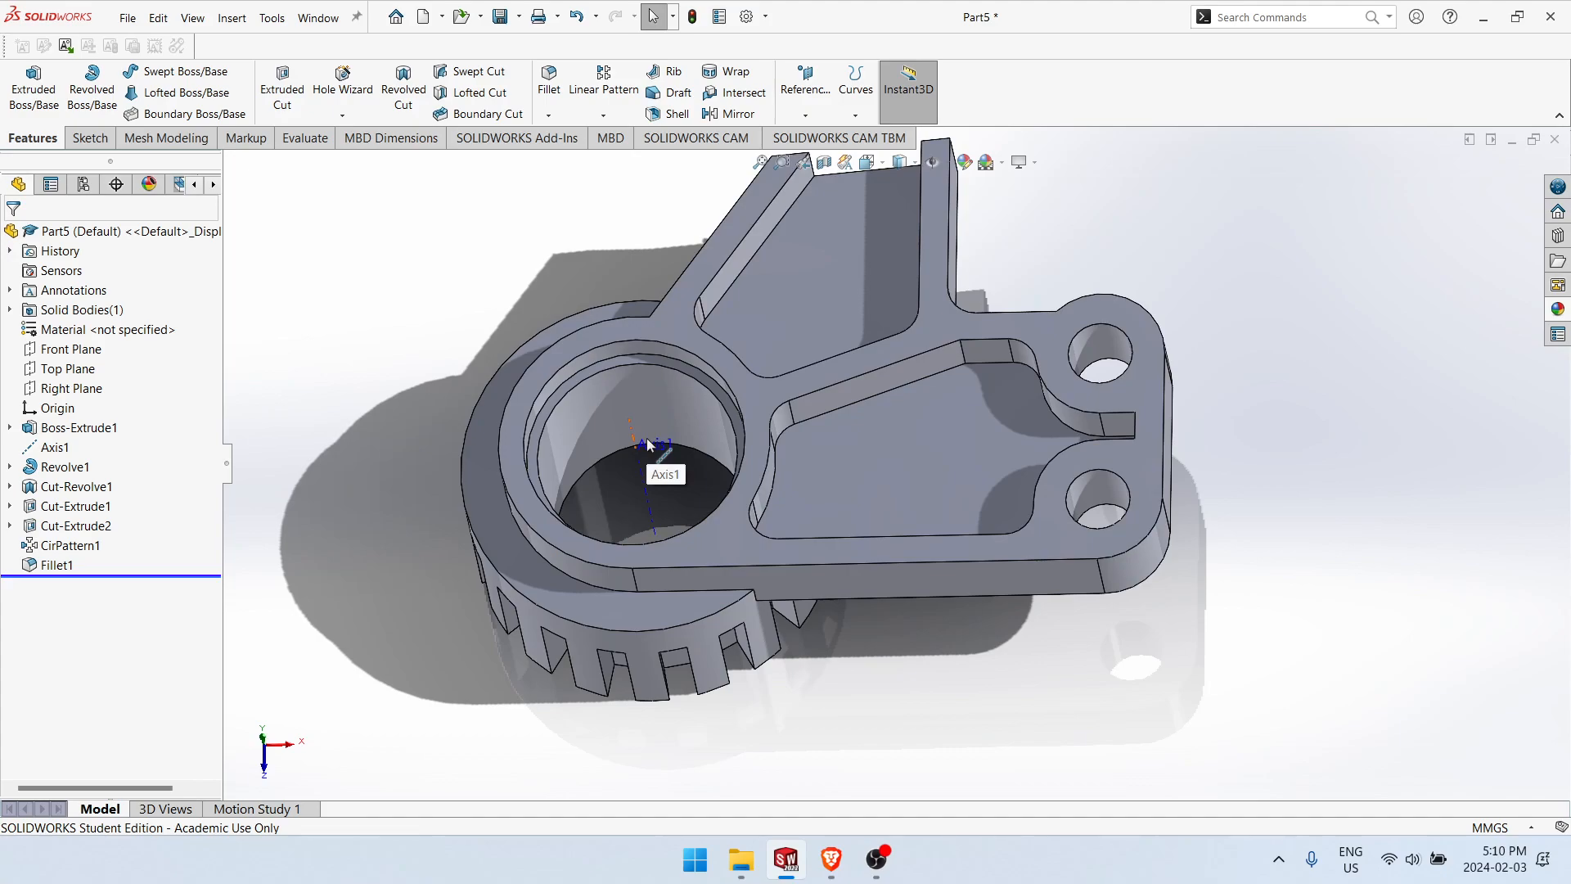
# Step: Review the thickness dimension of the base extrusion and expand it to inspect its underlying sketch
pyautogui.moveTo(888, 368); pyautogui.dragTo(848, 458, button='middle')
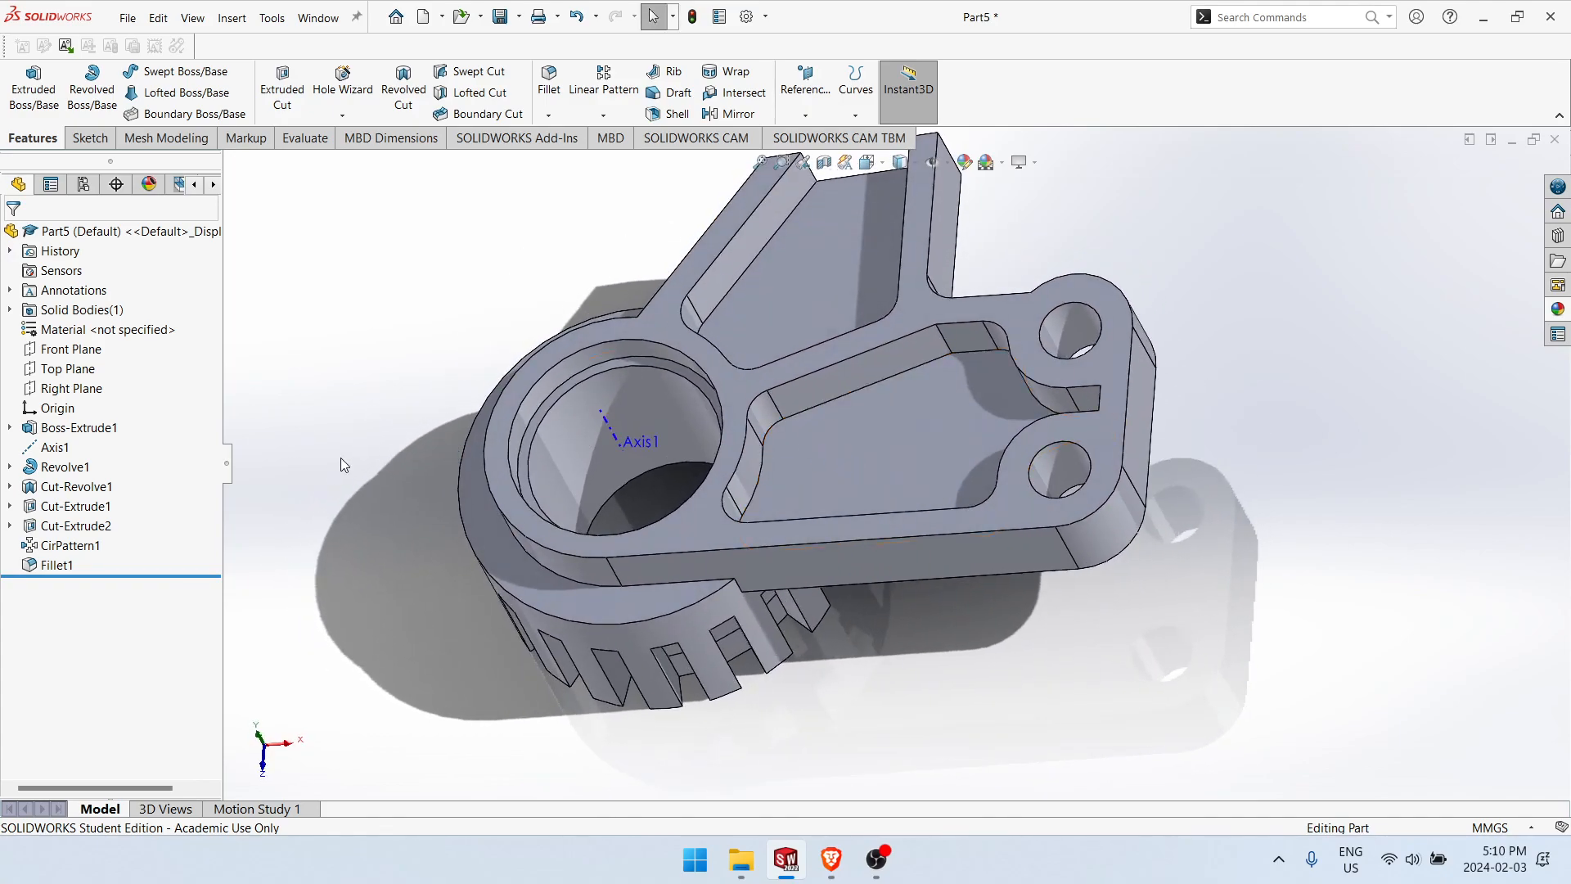
pyautogui.click(9, 427)
pyautogui.click(75, 448)
pyautogui.click(246, 310)
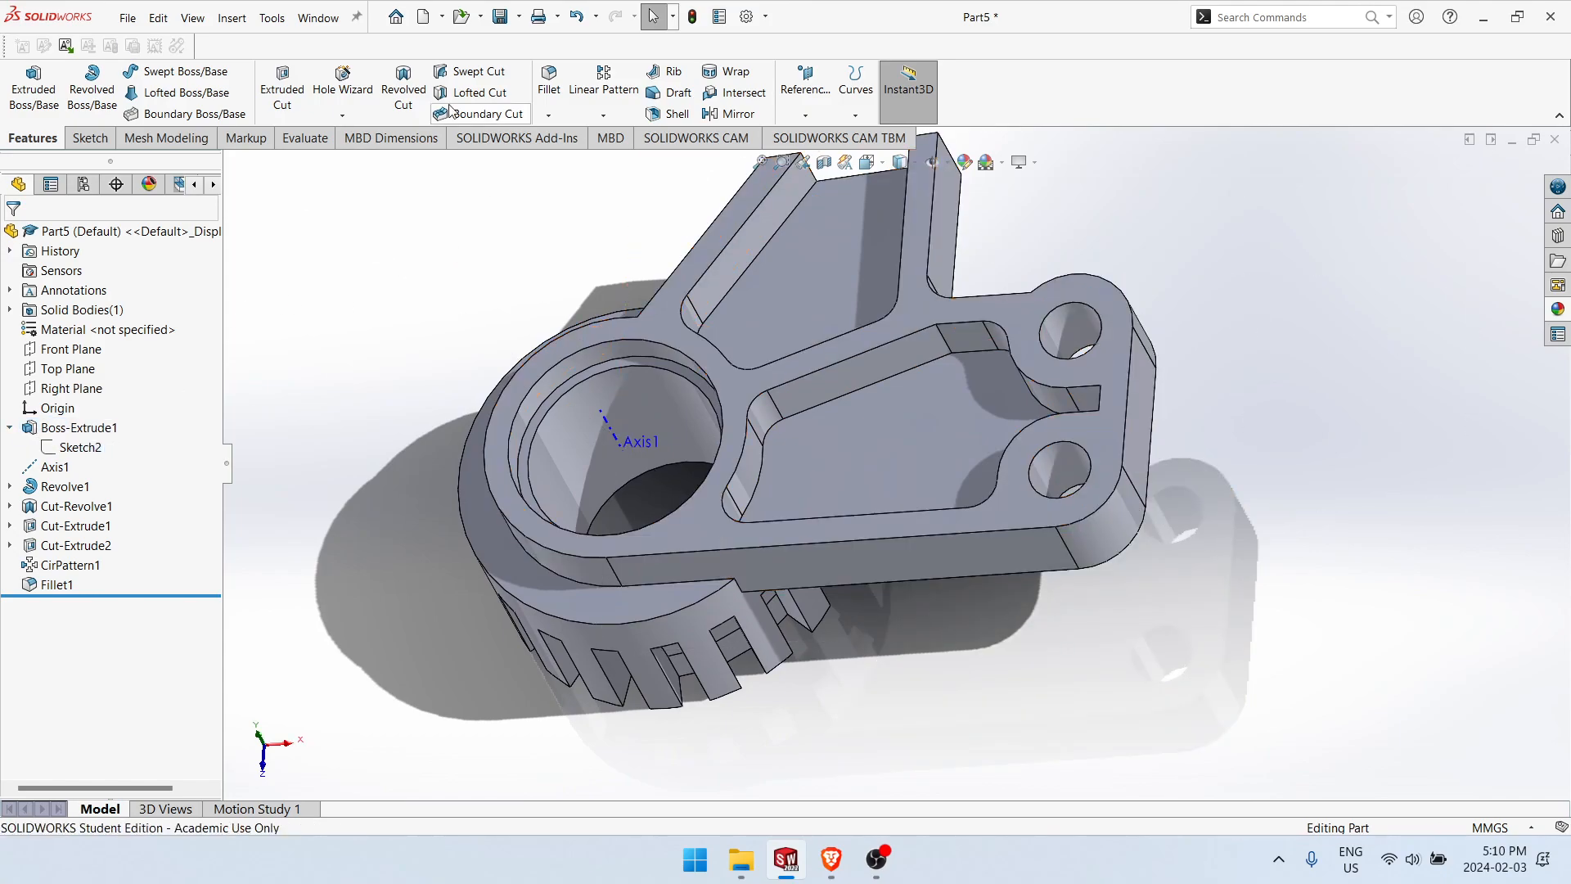
# Step: Measure the distances from the bracket's top face to the lower boss's shoulder and to the step inside the bore
pyautogui.click(305, 137)
pyautogui.click(175, 82)
pyautogui.moveTo(742, 686)
pyautogui.mouseDown(button='middle')
pyautogui.moveTo(711, 561)
pyautogui.moveTo(701, 630)
pyautogui.moveTo(724, 671)
pyautogui.mouseUp(button='middle')
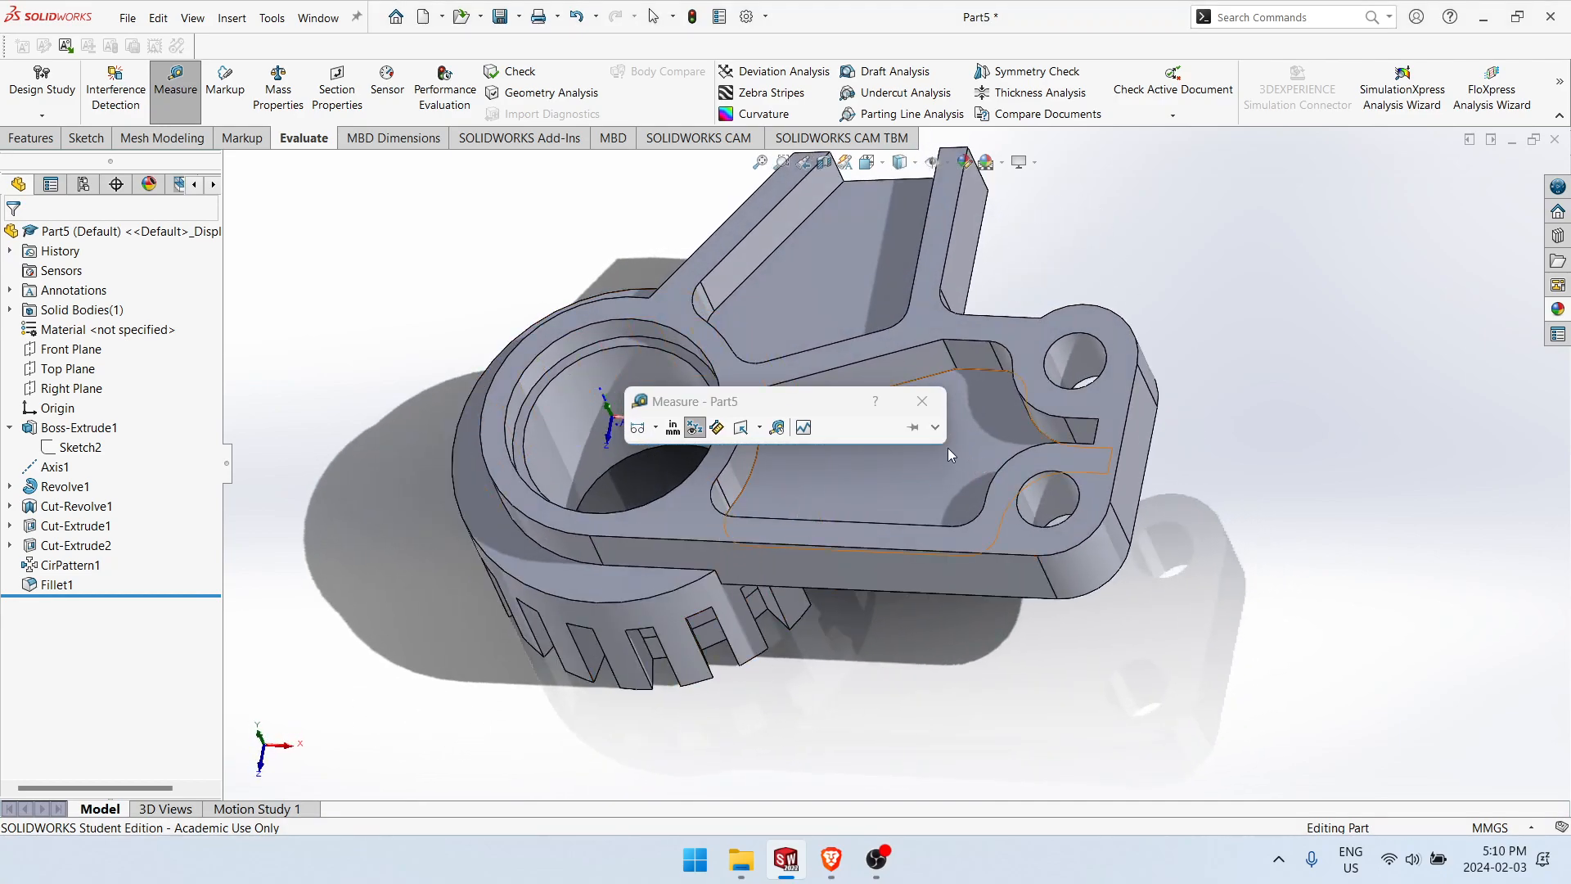
pyautogui.click(720, 533)
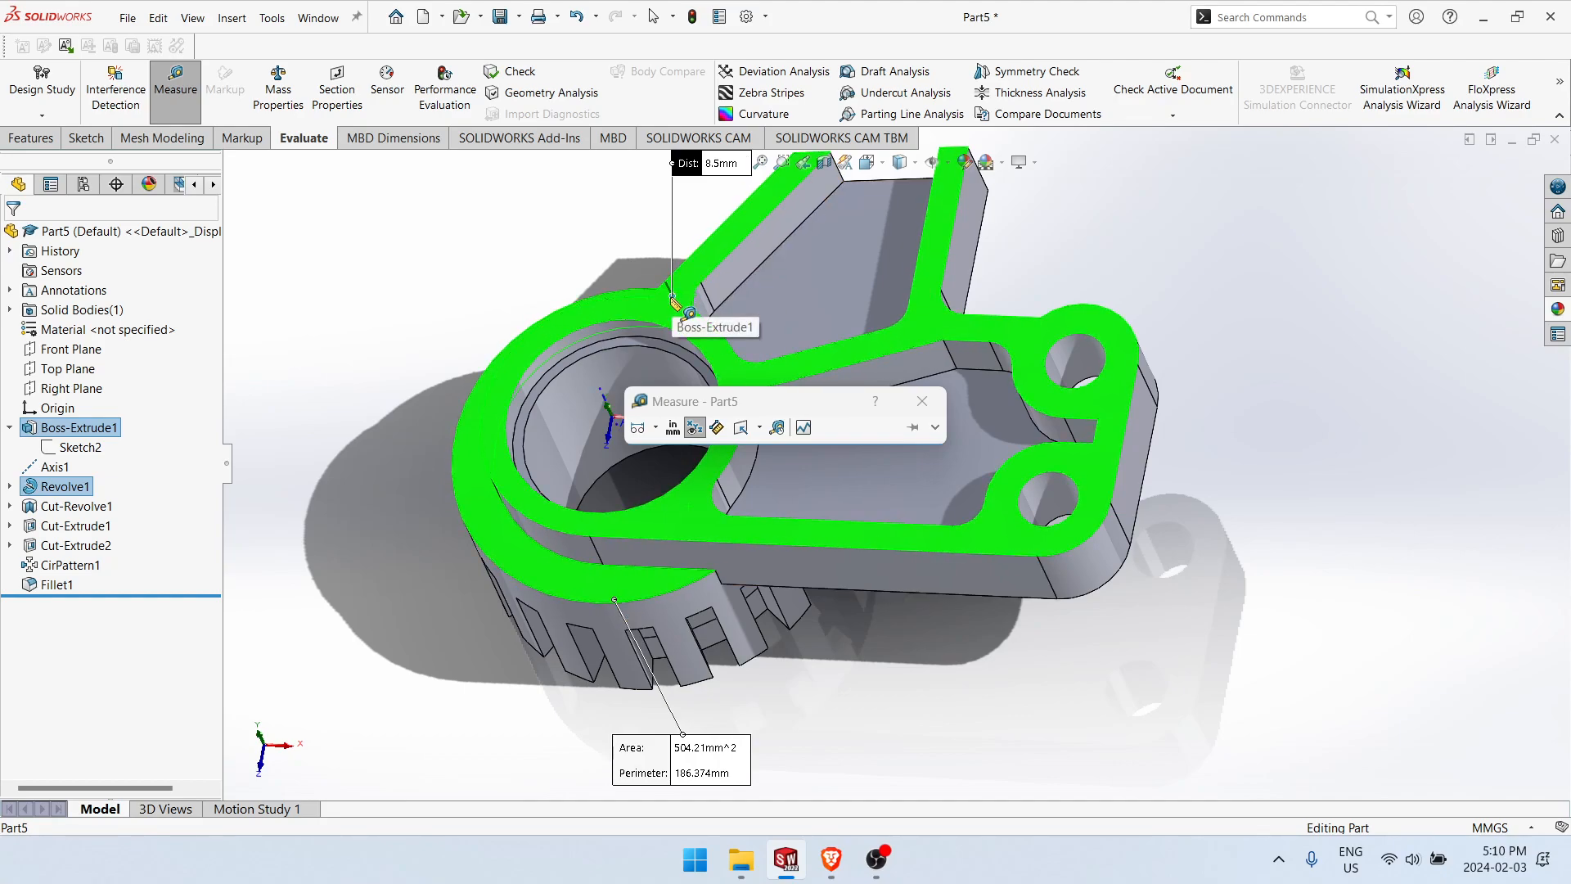
pyautogui.click(475, 493)
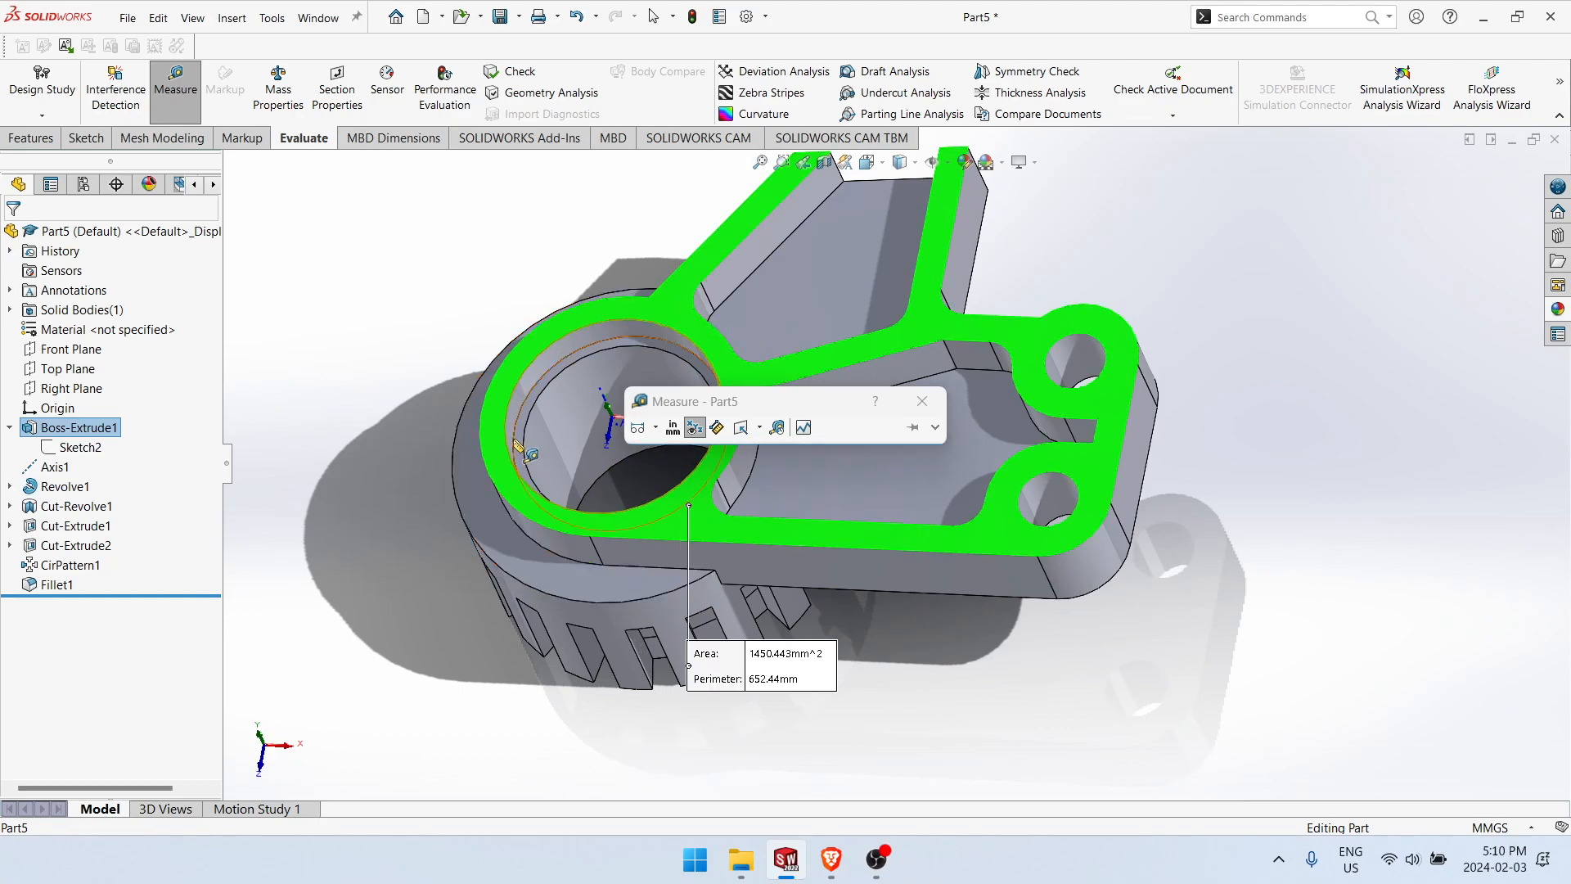
pyautogui.click(520, 440)
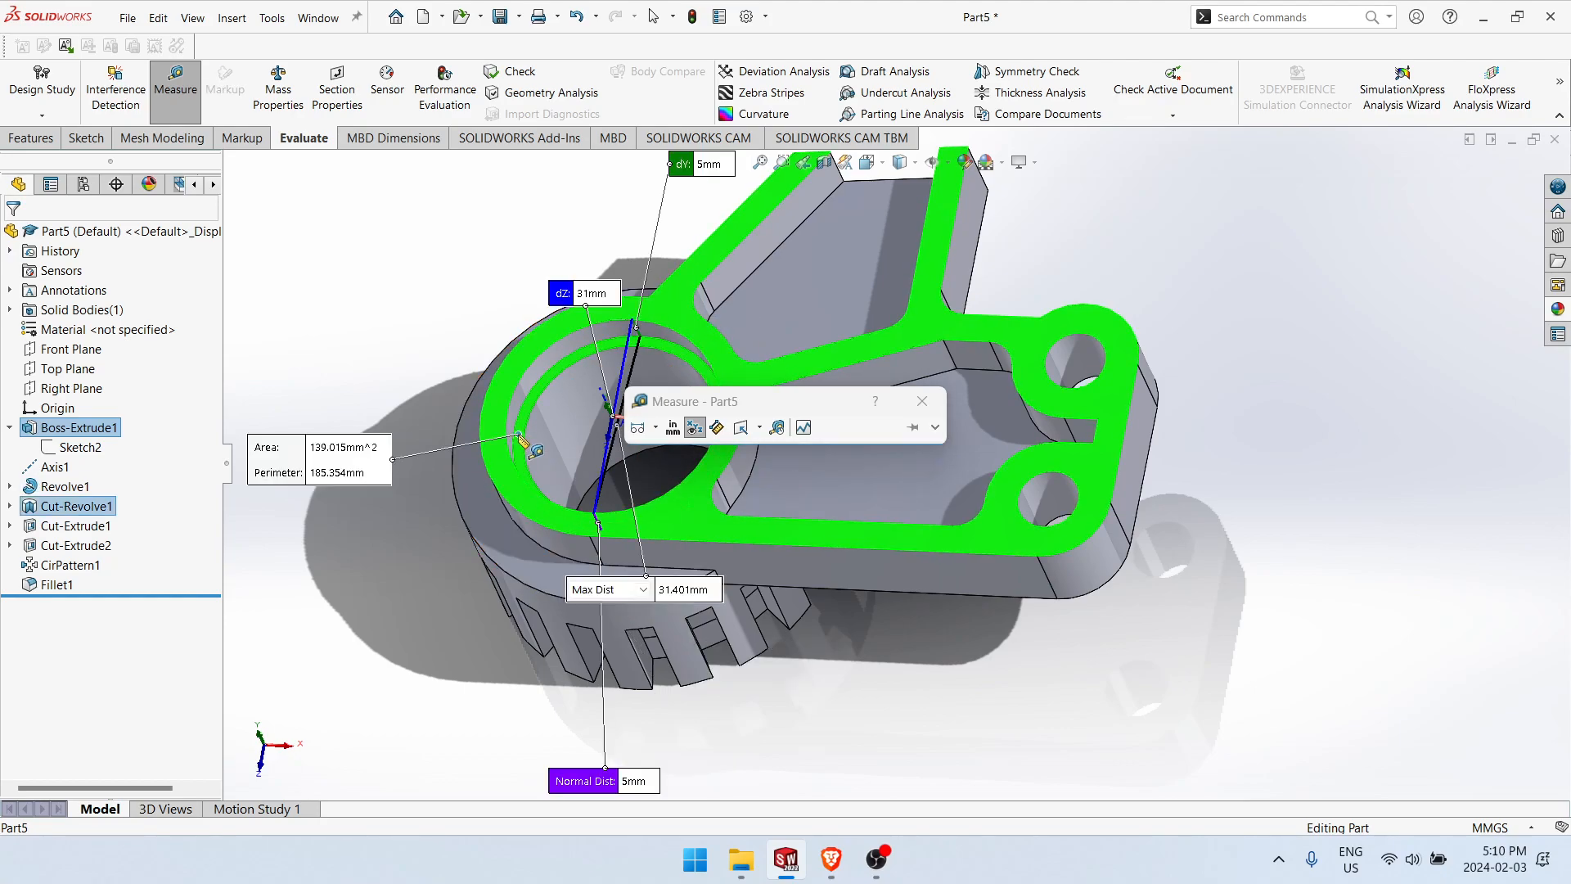
pyautogui.click(521, 440)
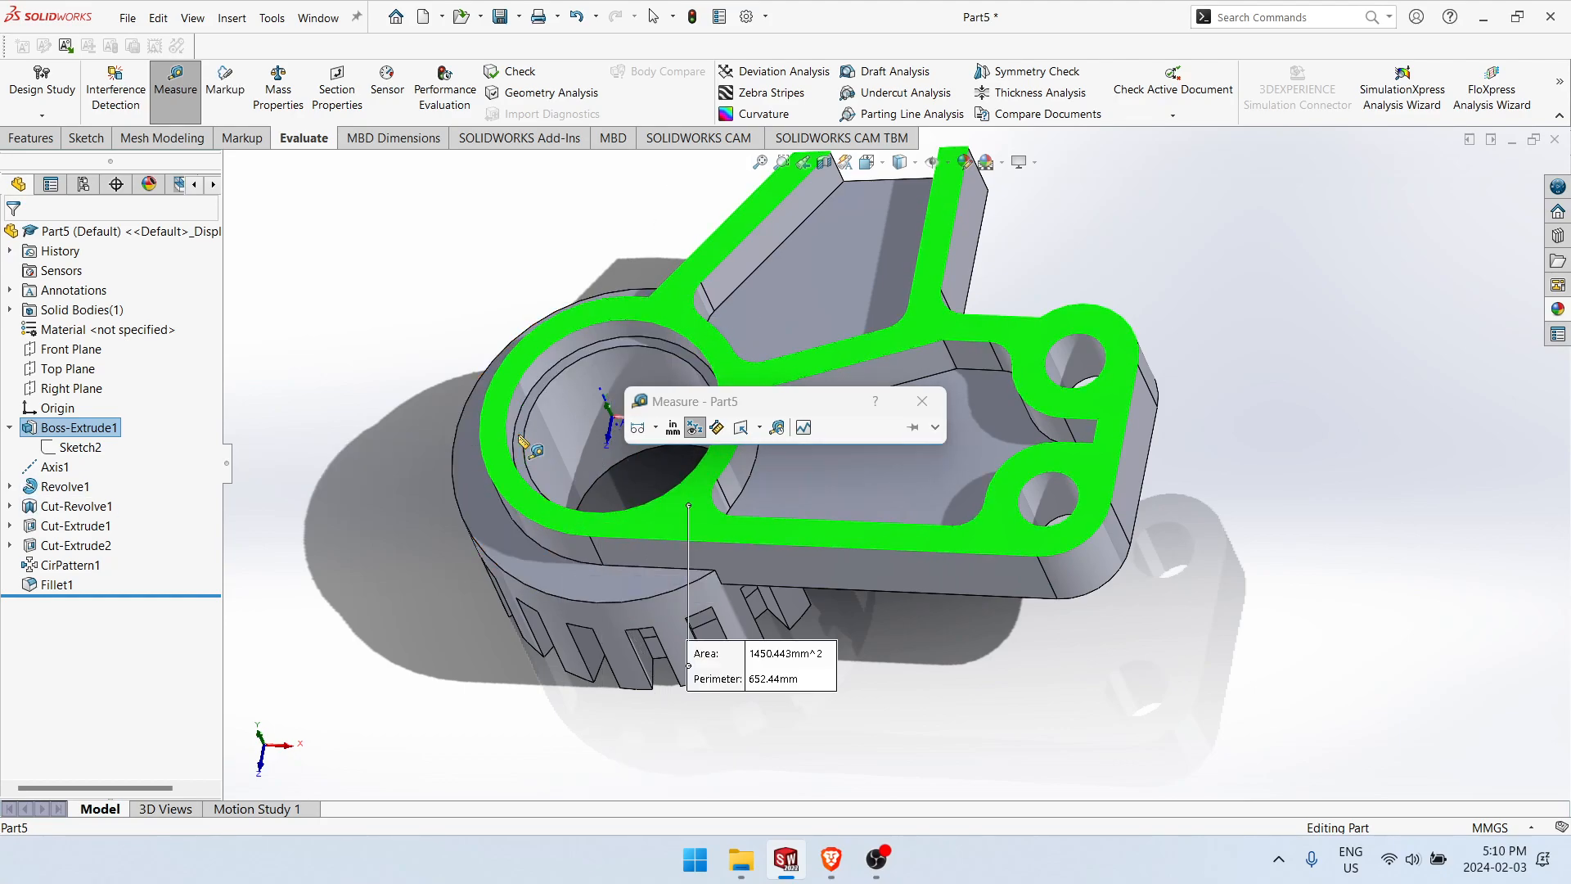
# Step: Measure the distance from the bracket's top face to the large pocket's floor, then clear the selection
pyautogui.click(904, 483)
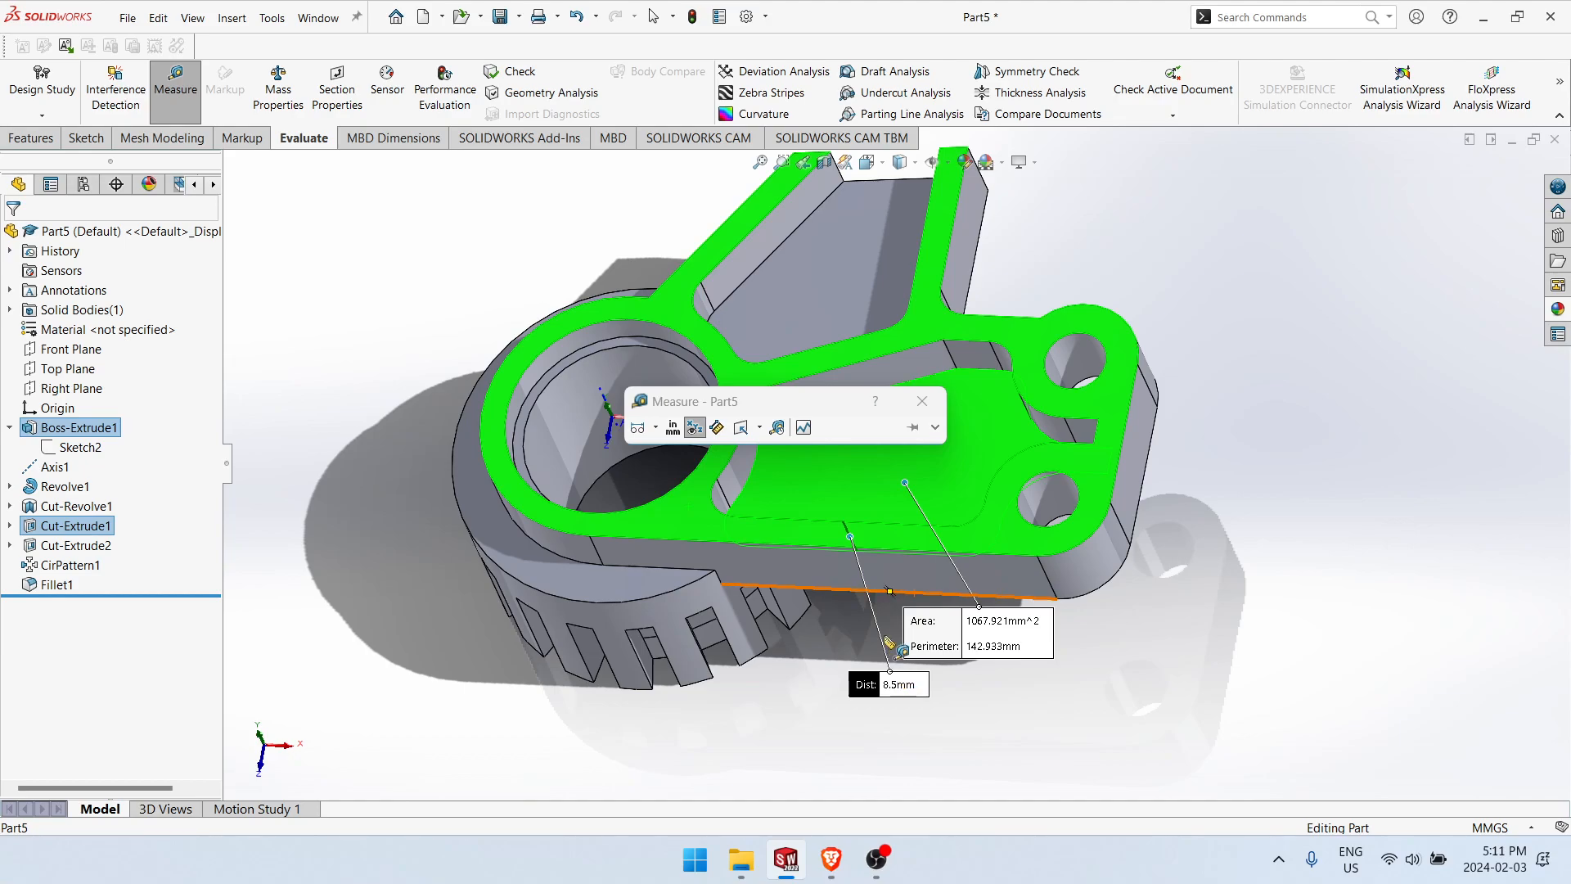
pyautogui.click(824, 479)
pyautogui.click(687, 514)
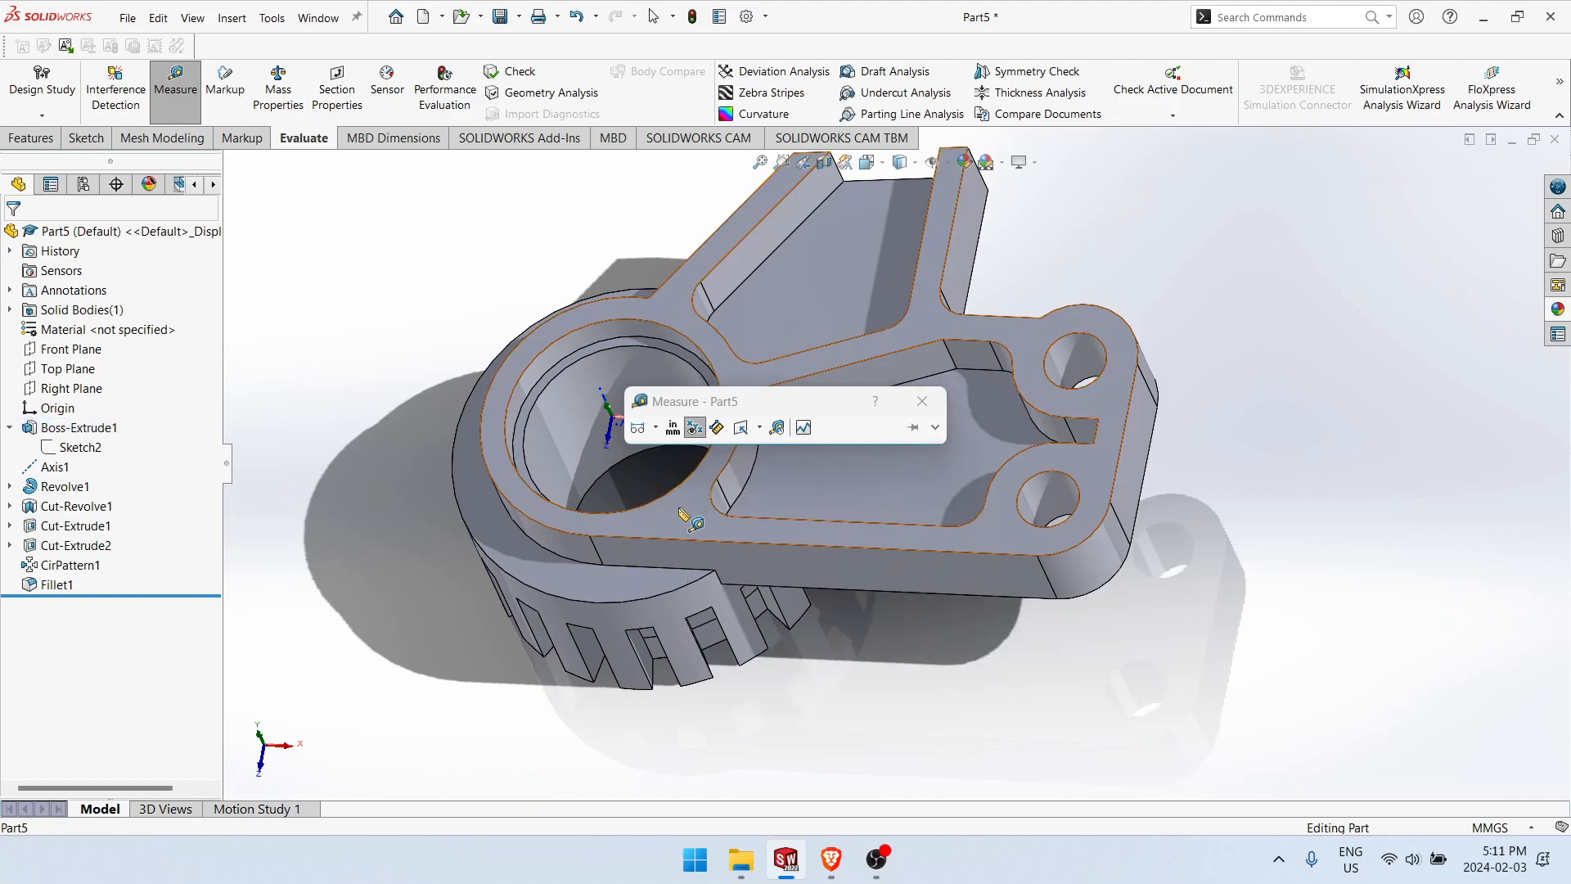
# Step: Measure the radius of the pocket wall around the upper mounting hole and that hole's diameter
pyautogui.click(1000, 359)
pyautogui.click(1003, 361)
pyautogui.click(1052, 432)
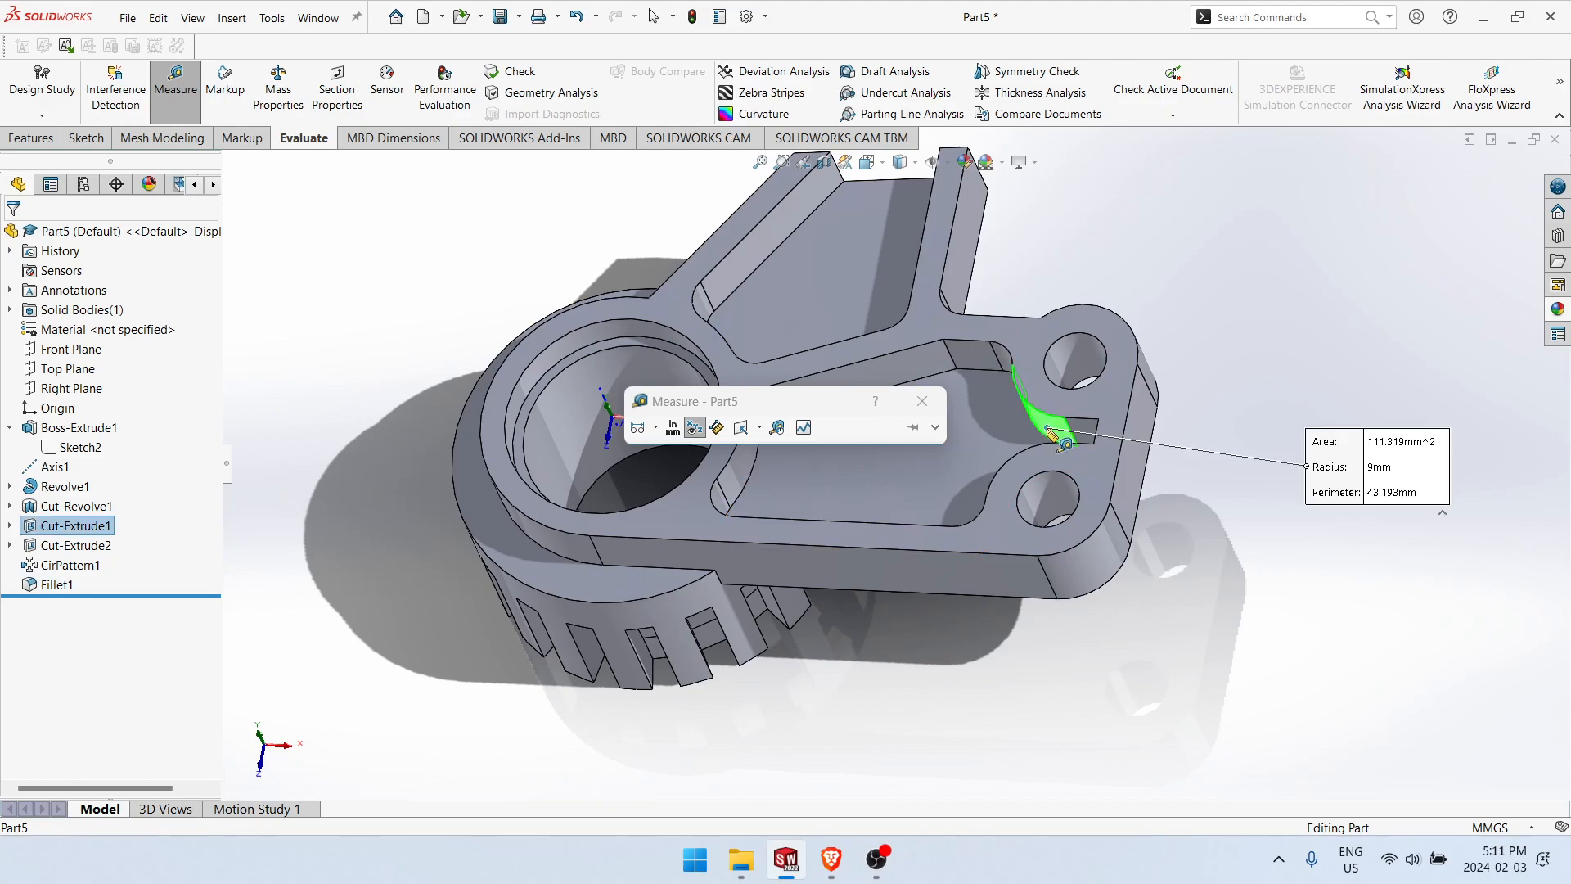
pyautogui.click(1061, 432)
pyautogui.click(1065, 363)
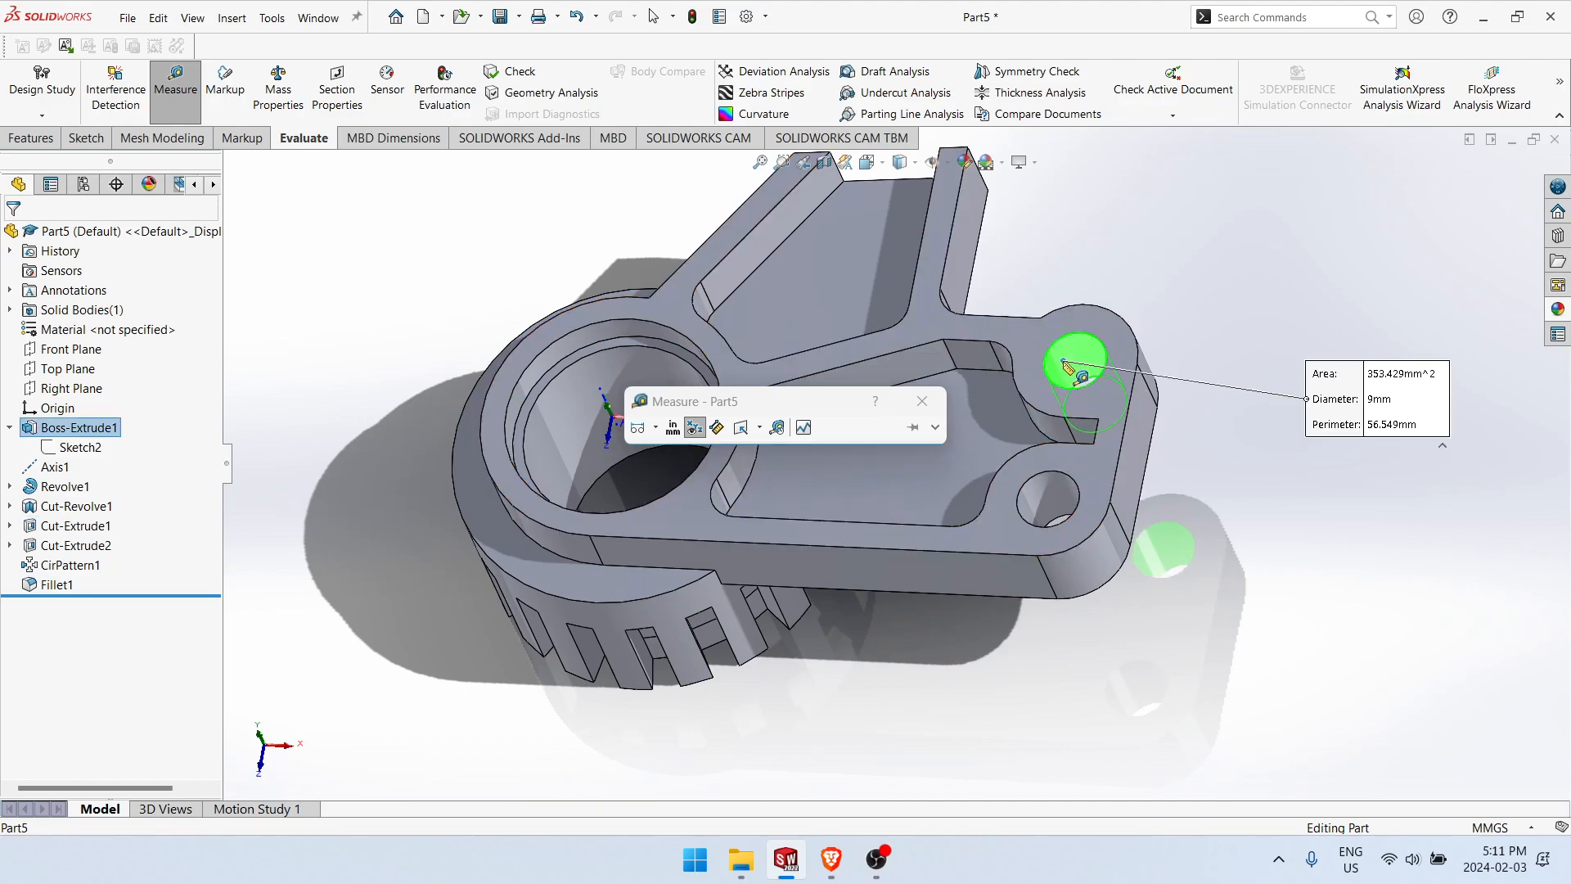
pyautogui.click(1063, 362)
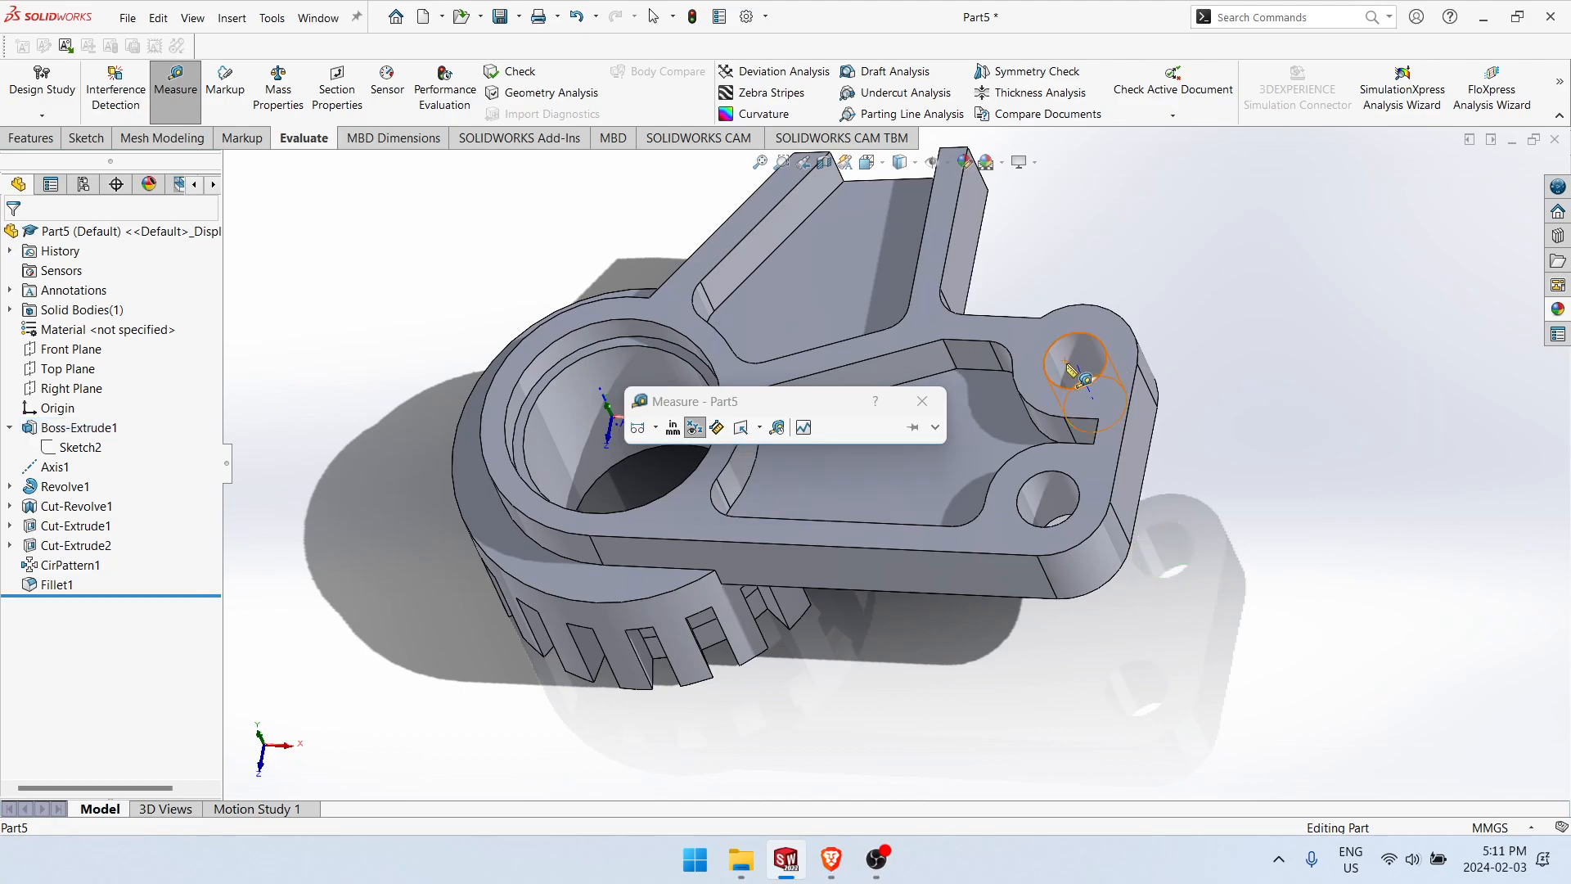
# Step: Measure the area and perimeter of the large pocket's floor and of the upper triangular pocket's floor
pyautogui.click(1073, 554)
pyautogui.click(1080, 577)
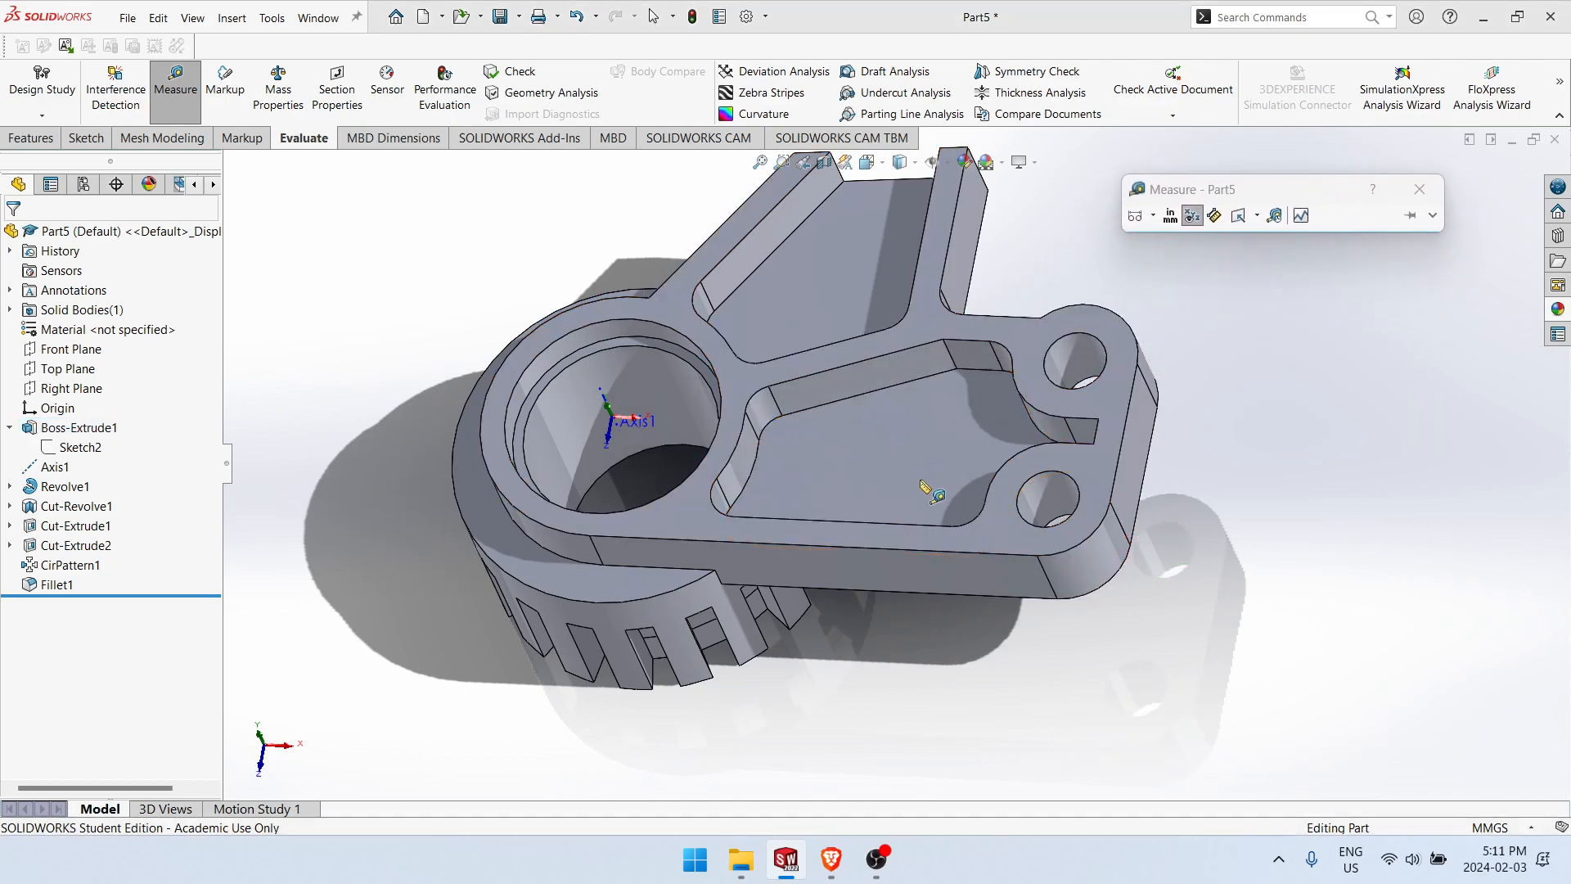
pyautogui.click(929, 487)
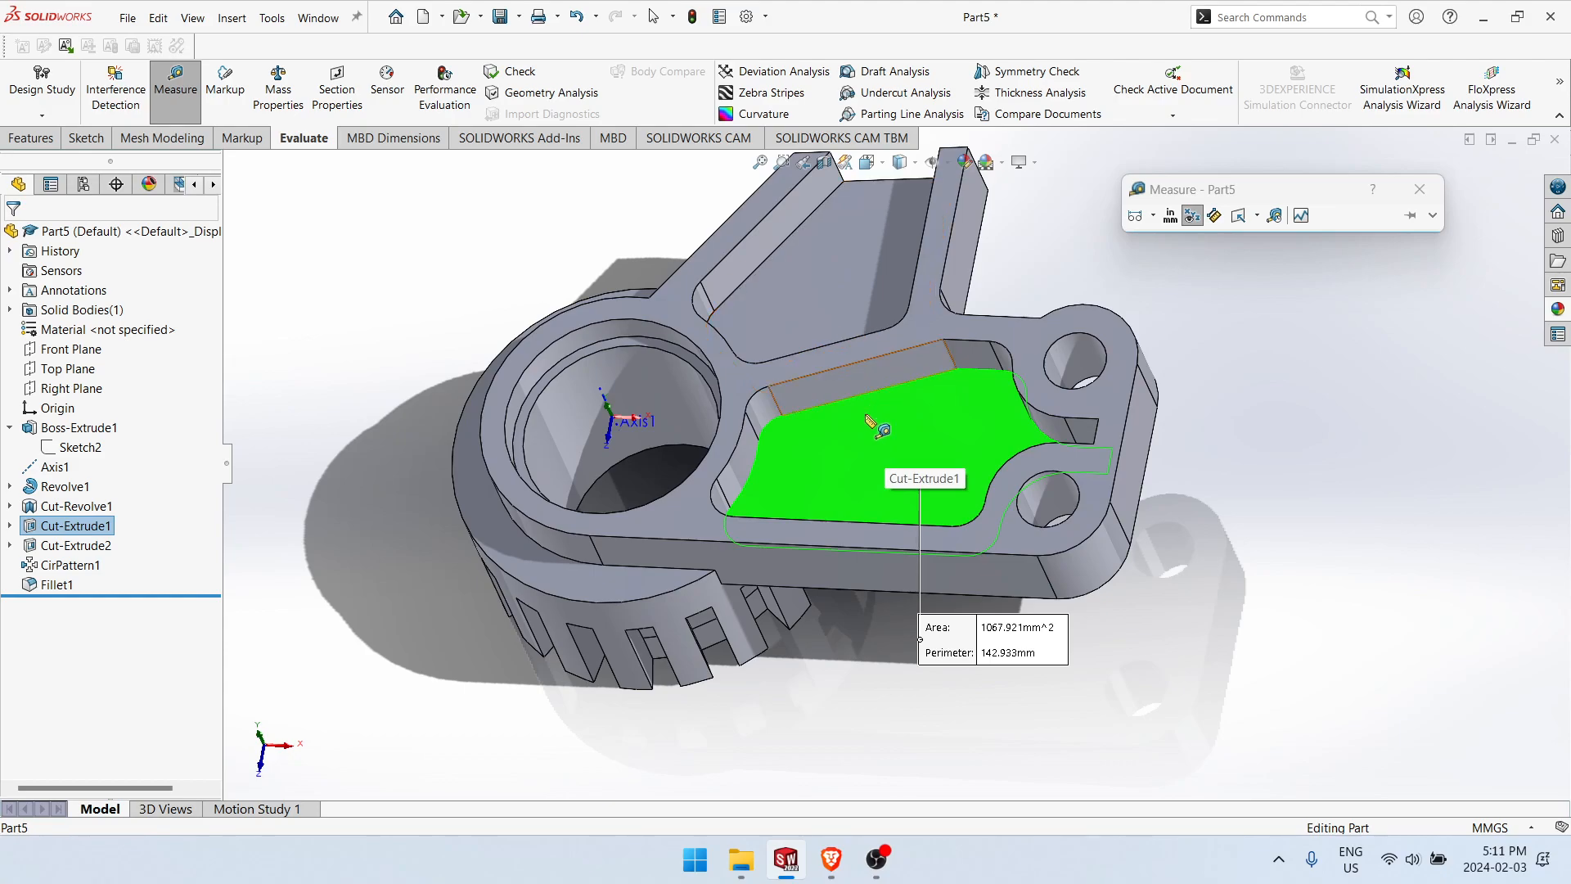
pyautogui.click(851, 273)
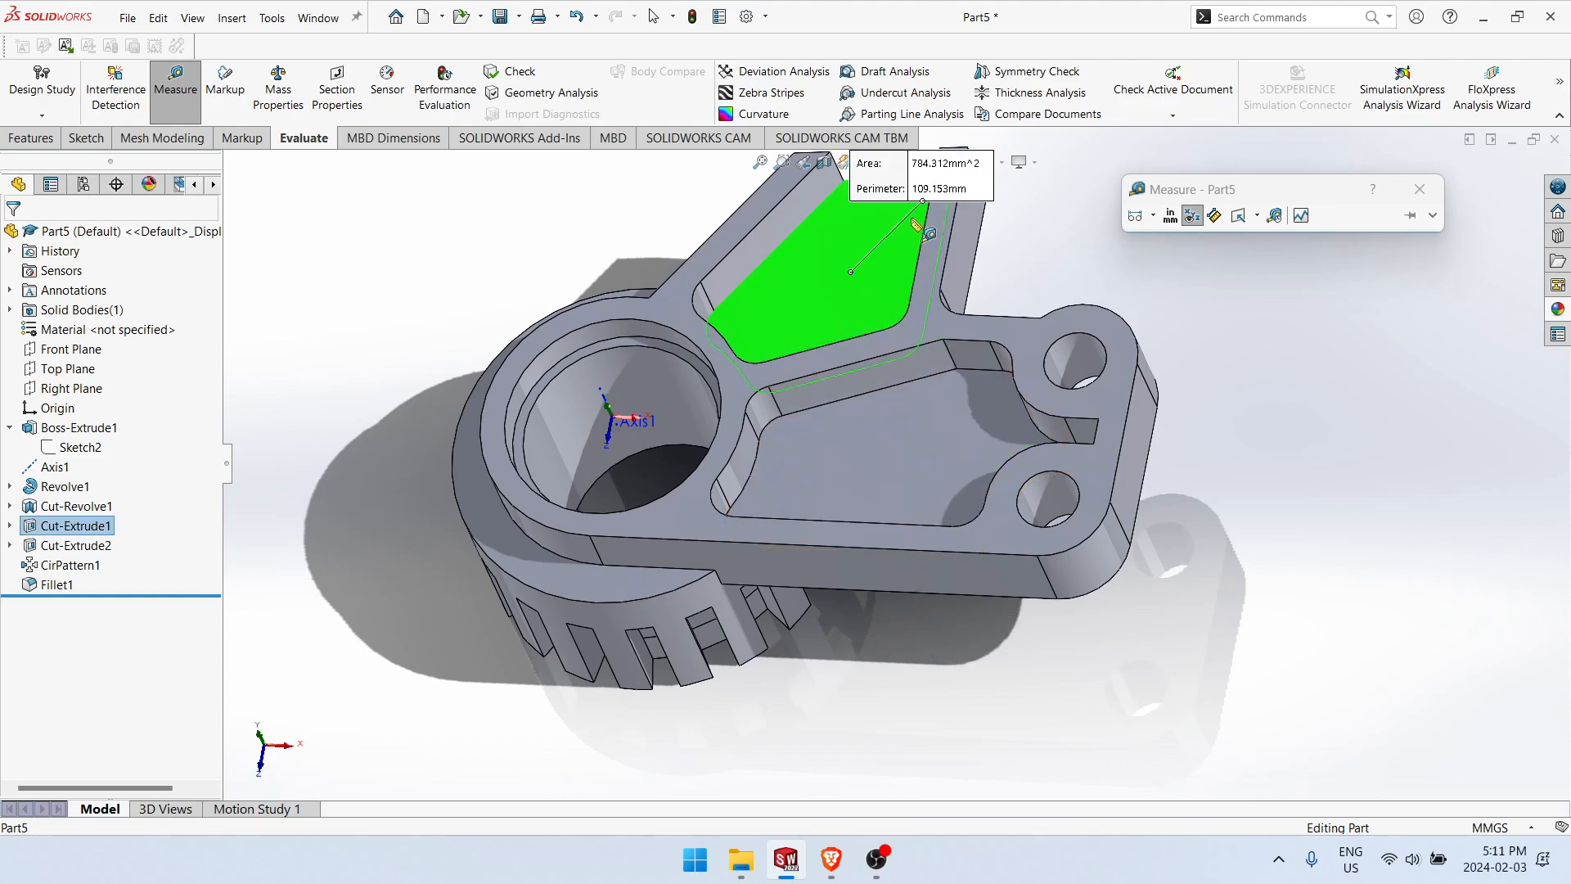
pyautogui.click(806, 295)
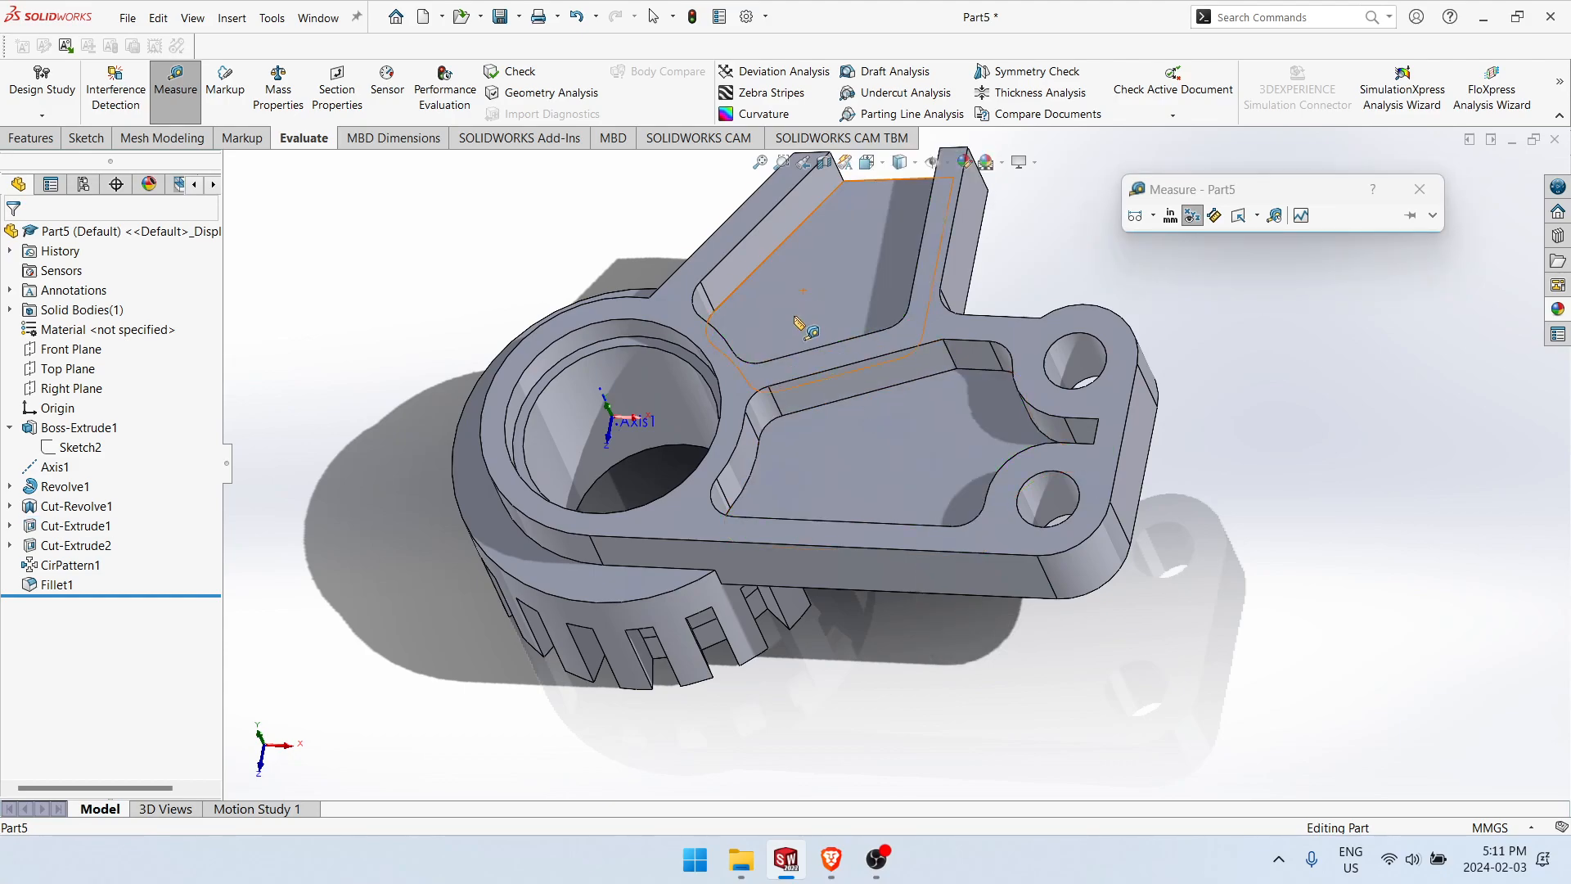
# Step: Measure the diameters of the main bore and of the wider recess at its mouth
pyautogui.click(681, 411)
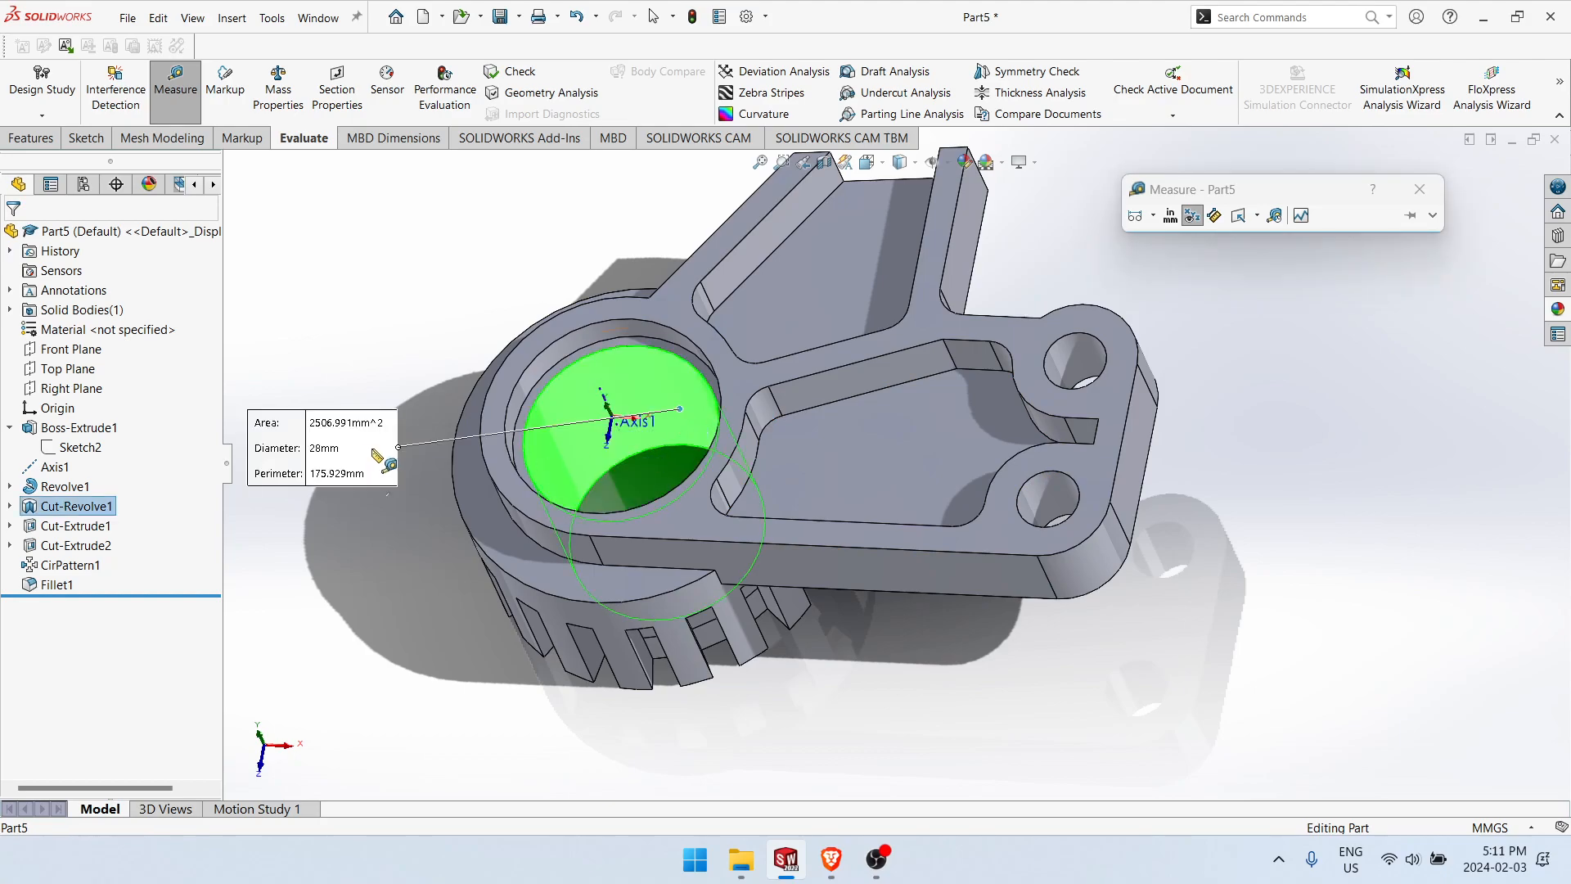
pyautogui.click(625, 389)
pyautogui.click(607, 331)
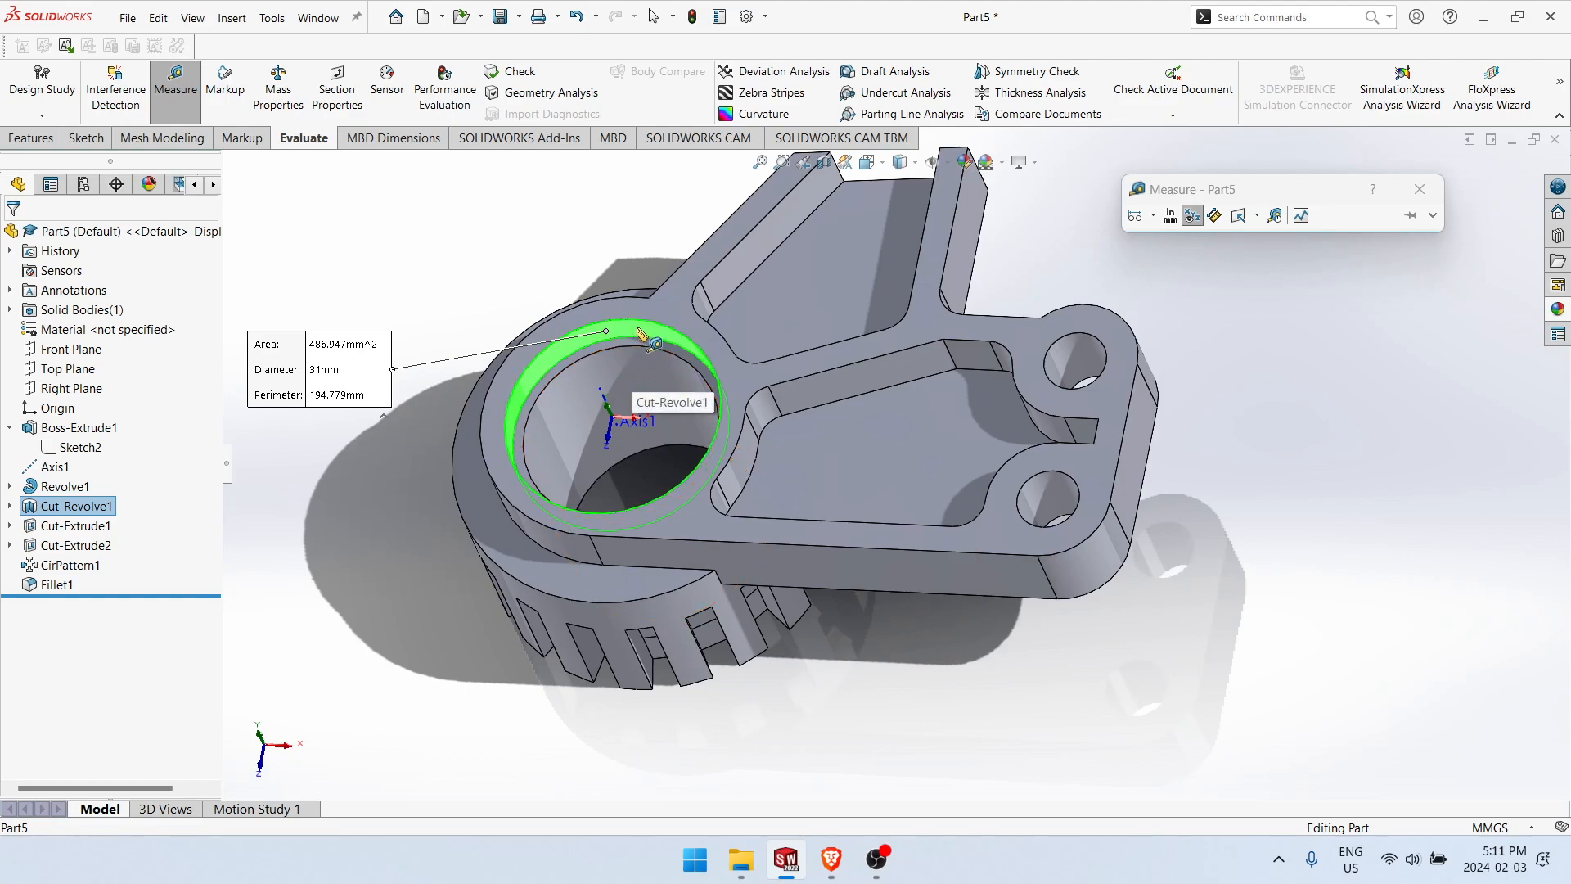
pyautogui.click(638, 332)
# Step: Review the mass properties of the finished part and close the report
pyautogui.scroll(2, 756, 477)
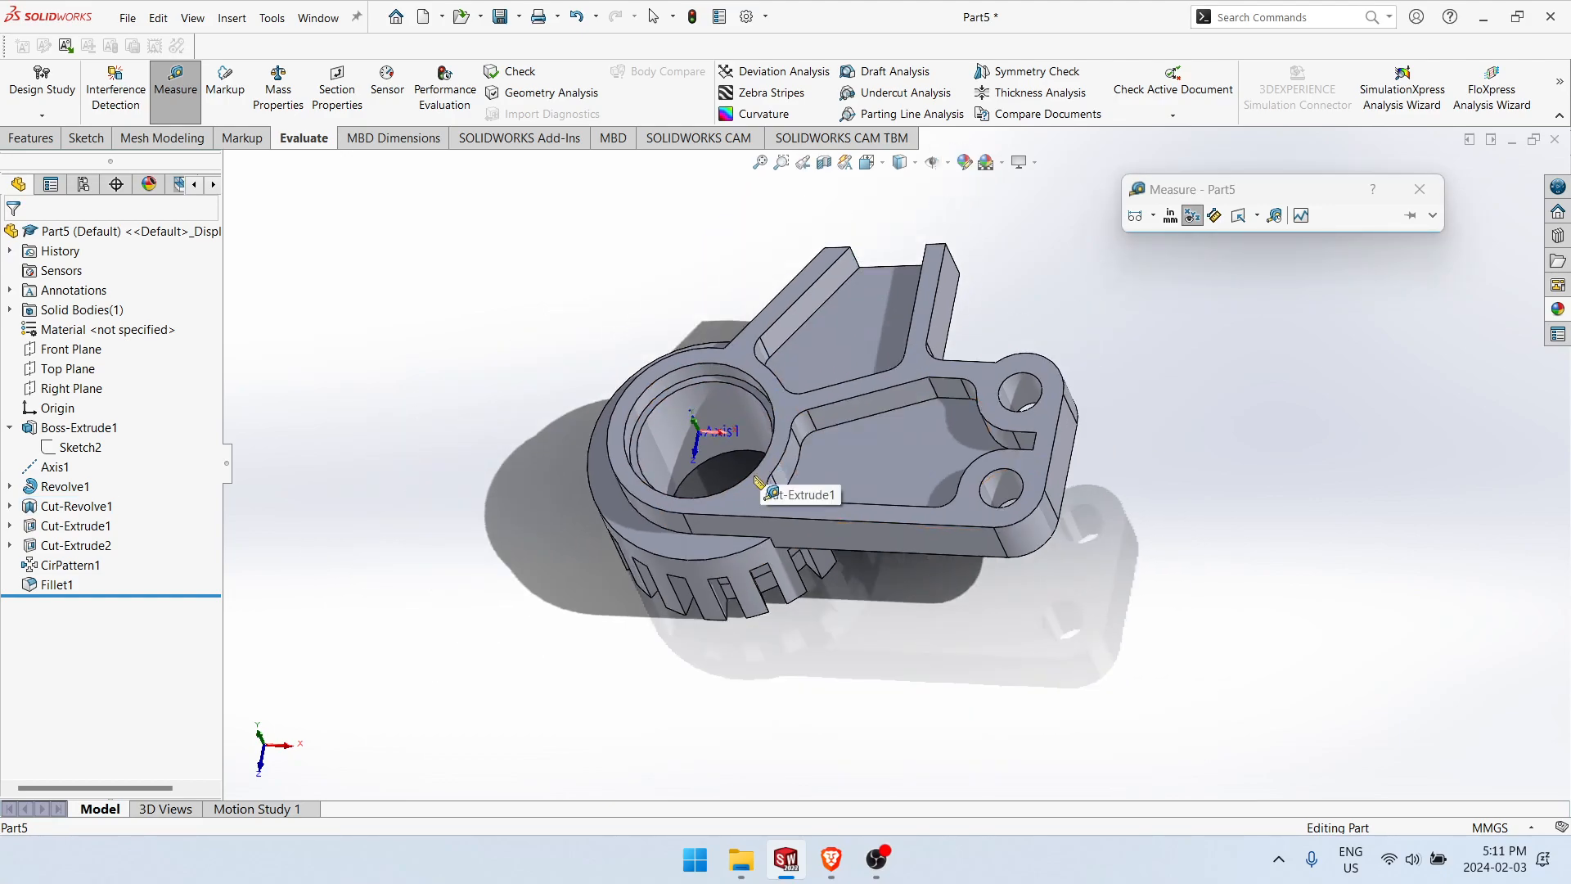
pyautogui.click(278, 85)
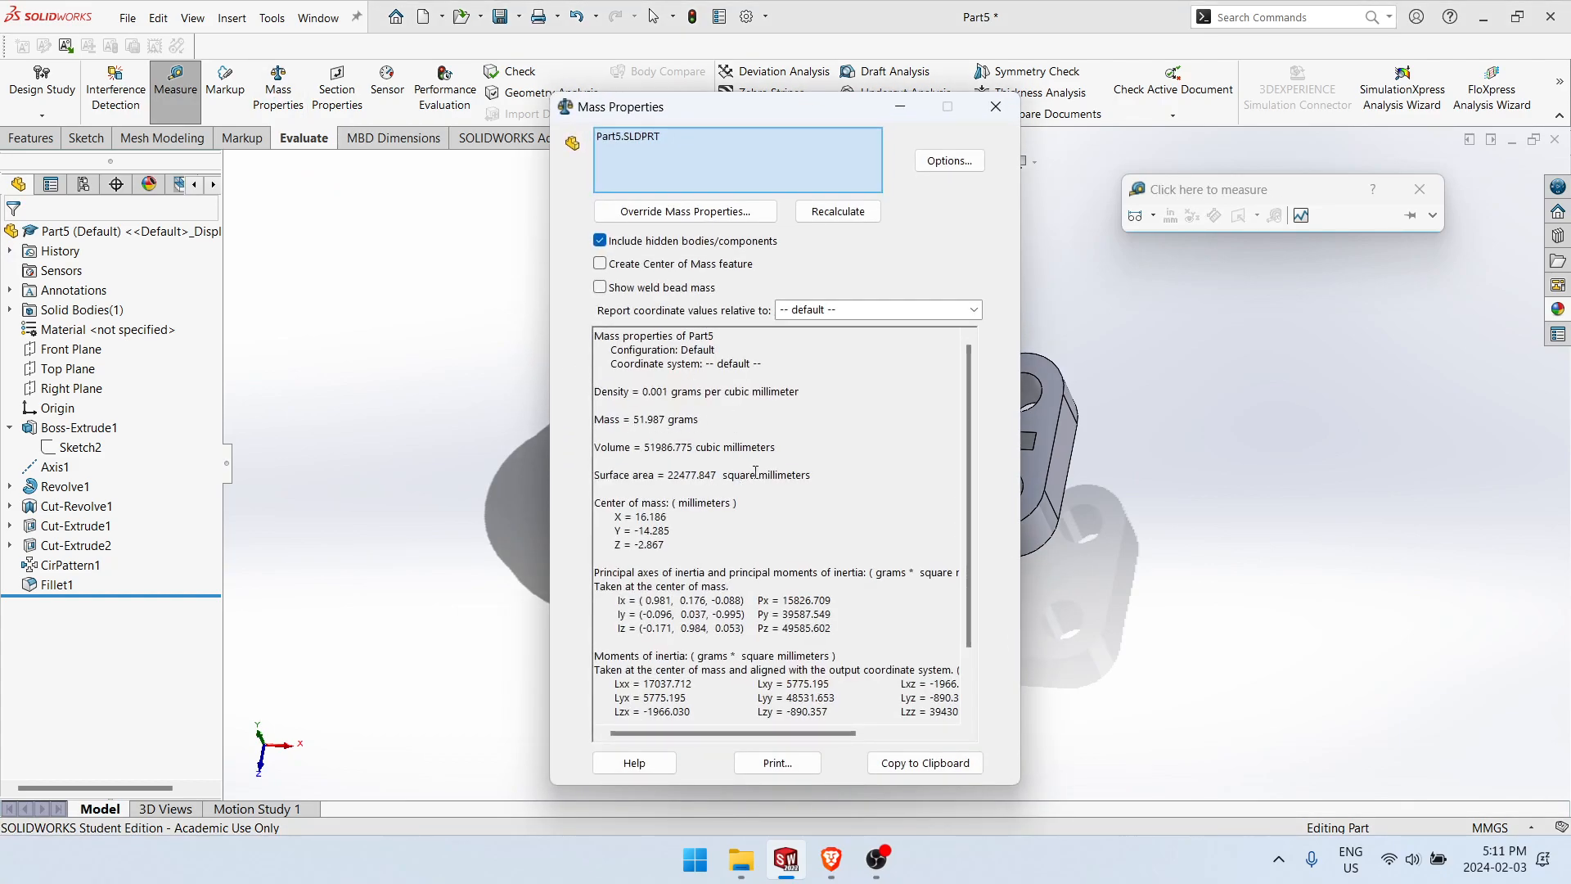
pyautogui.click(990, 117)
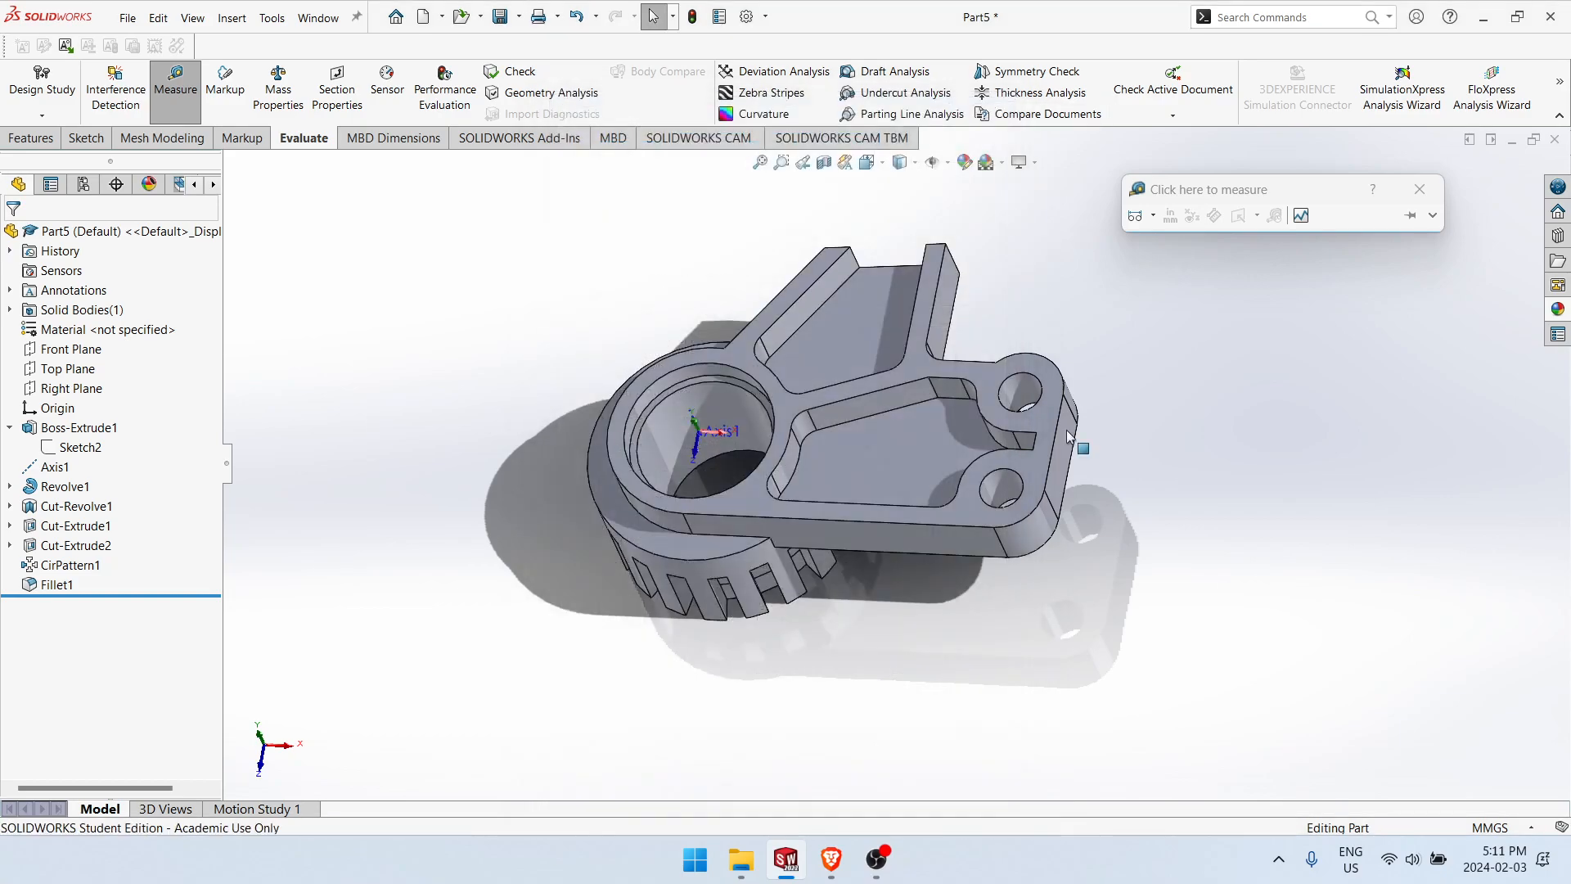
pyautogui.scroll(1, 783, 626)
pyautogui.moveTo(782, 625); pyautogui.dragTo(915, 843, button='middle')
pyautogui.click(880, 859)
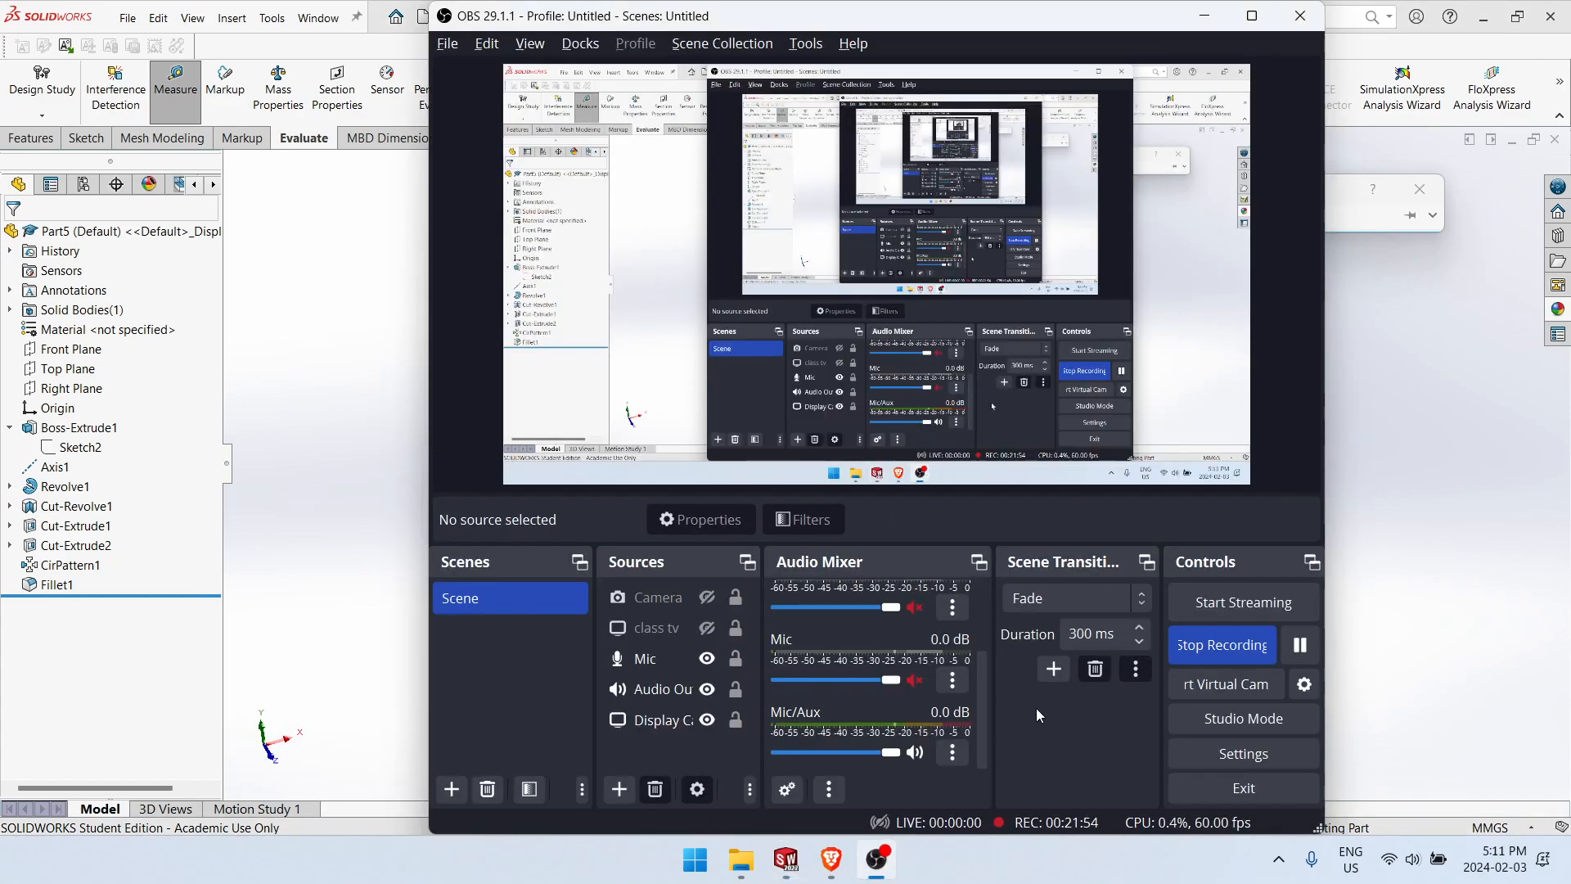